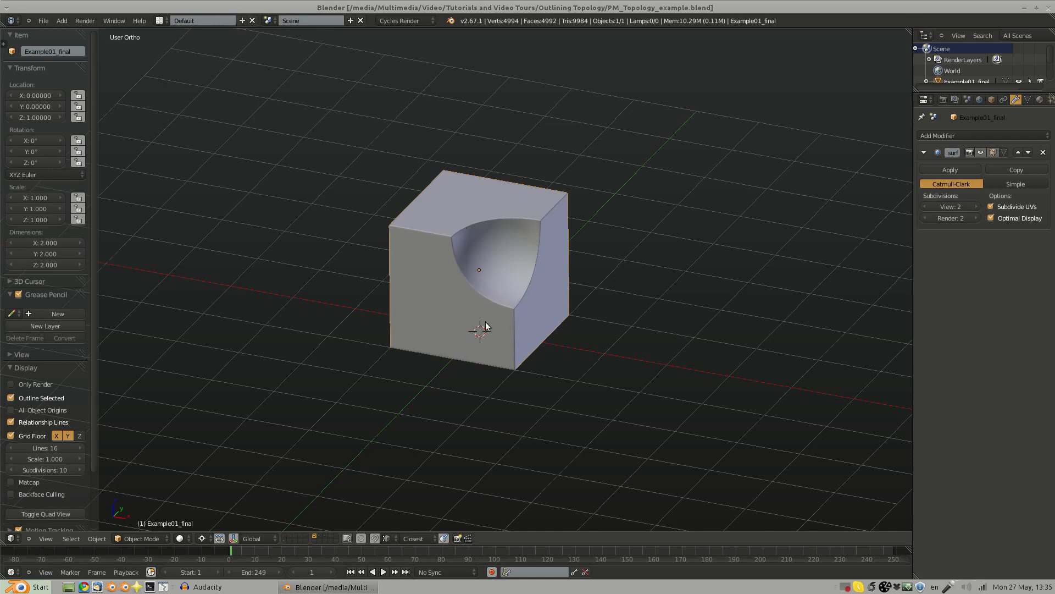
Step: Examine the finished cube, cylinder and pyramid examples with their spherical cut-outs from several angles
shift+middle_drag(505, 272, 465, 343)
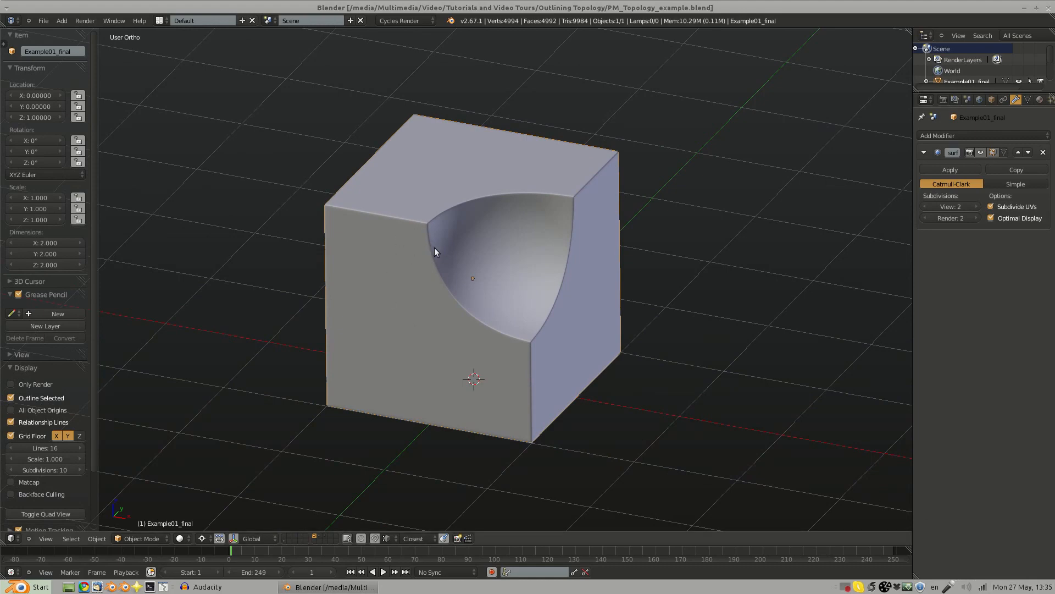
middle_drag(510, 307, 536, 364)
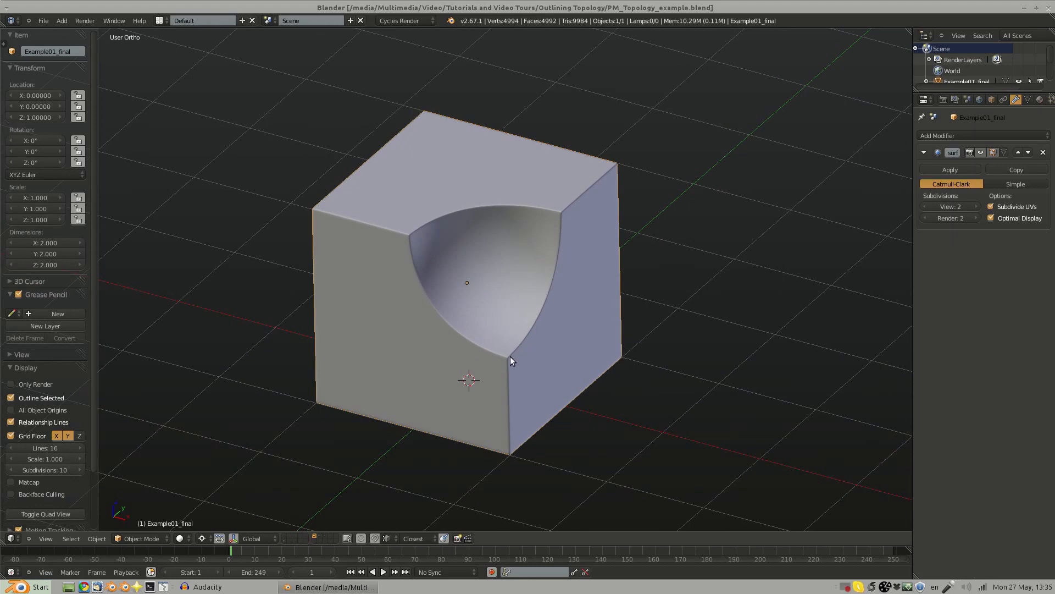
middle_drag(510, 356, 493, 381)
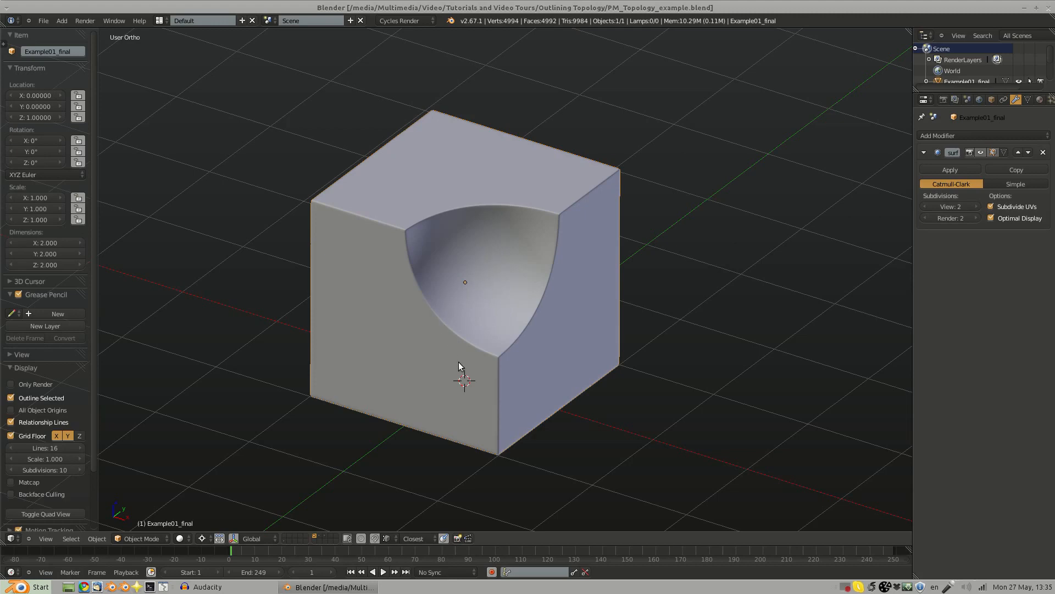
middle_drag(479, 387, 489, 286)
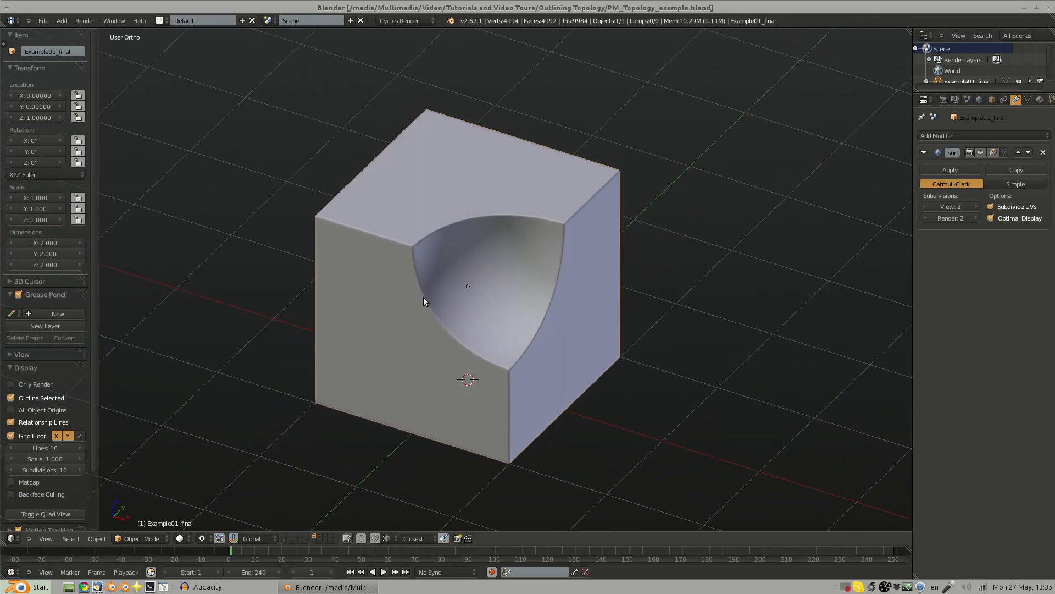
middle_drag(550, 225, 554, 301)
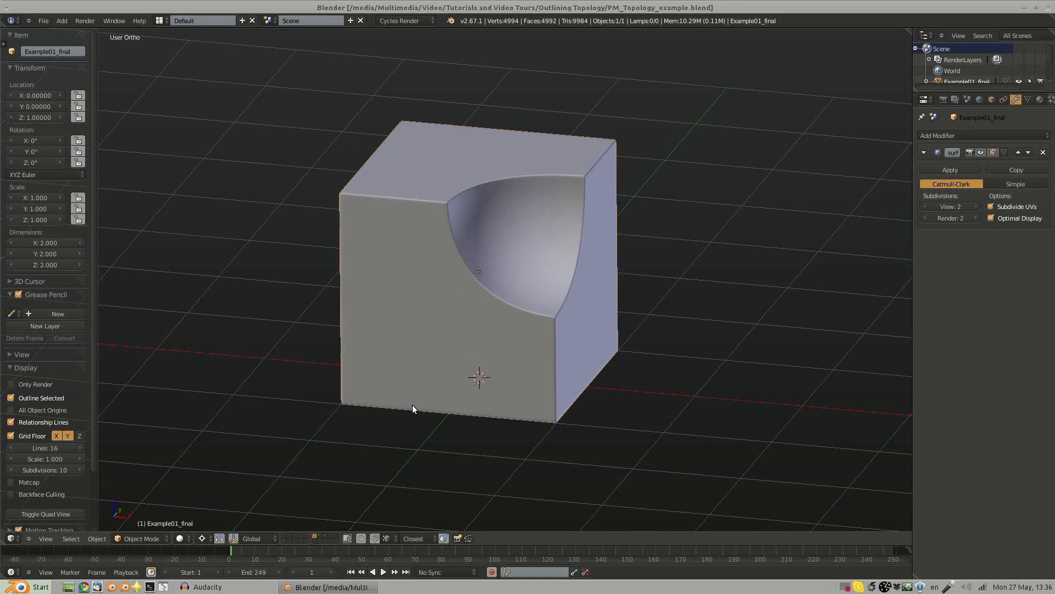
click(318, 538)
middle_drag(495, 254, 461, 230)
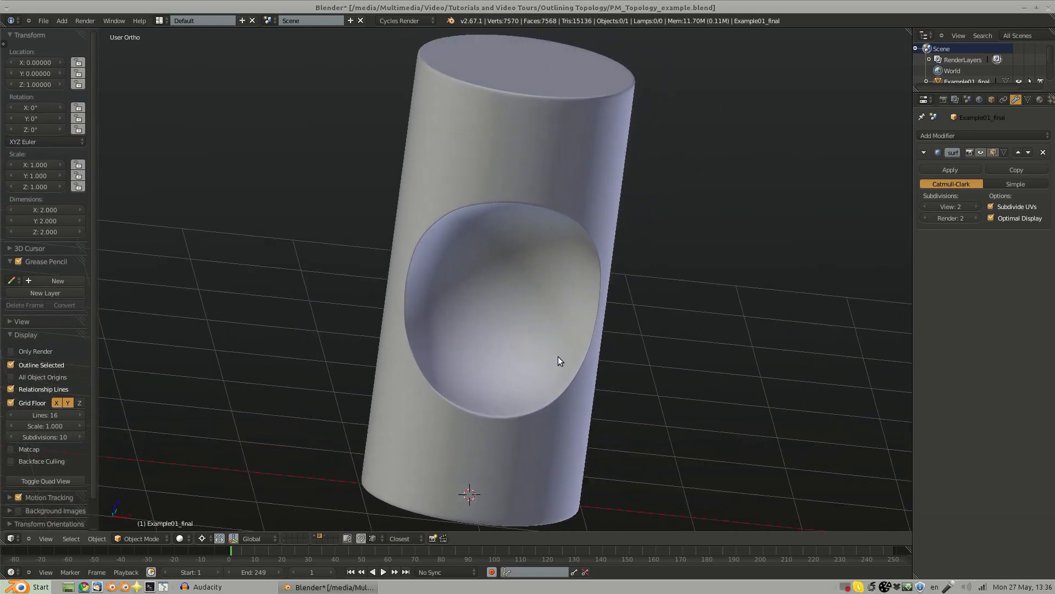
middle_drag(456, 286, 454, 246)
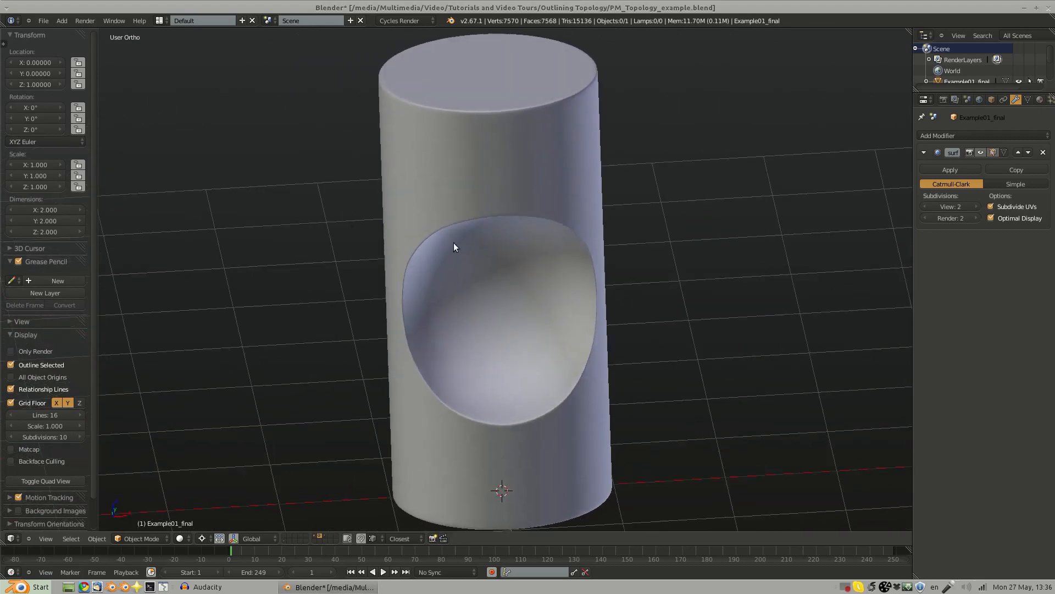
click(324, 535)
middle_drag(378, 464, 487, 220)
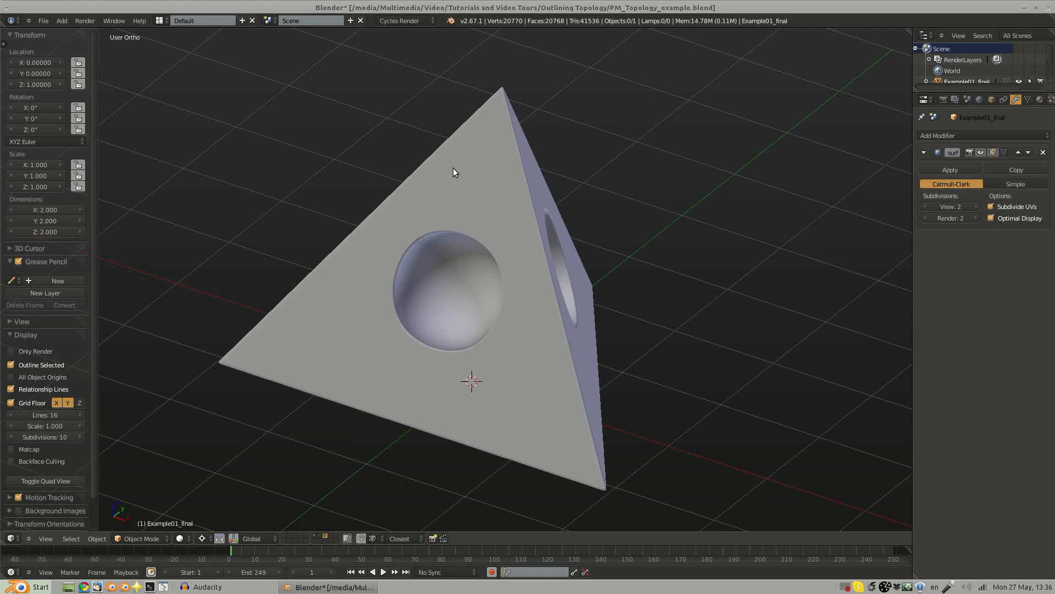
click(314, 535)
middle_drag(397, 399, 500, 376)
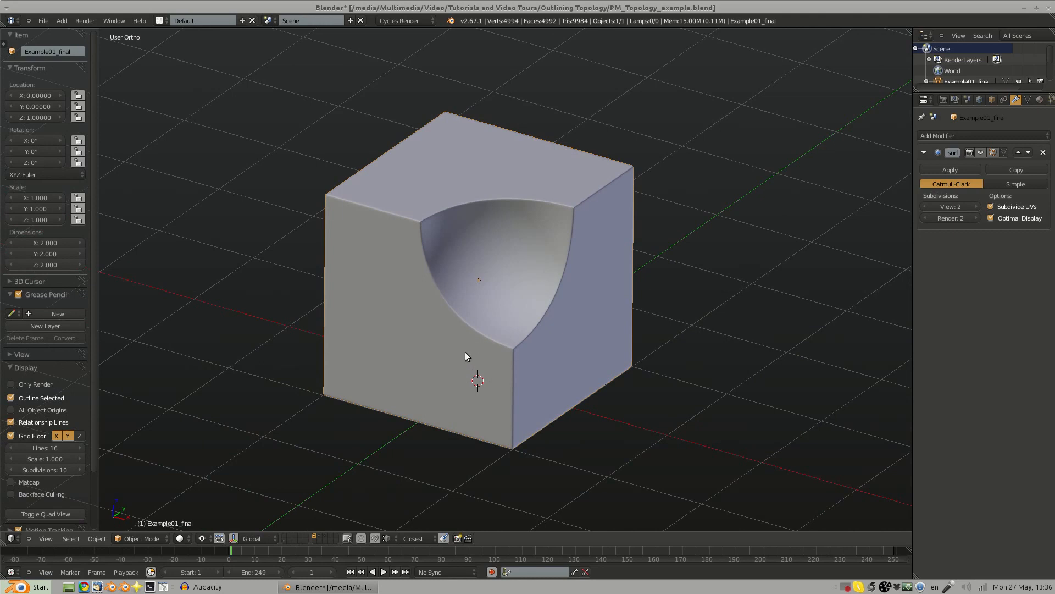
Step: Show only the empty first layer, start the Screencast Keys display, and switch to the top view
key(x)
click(469, 339)
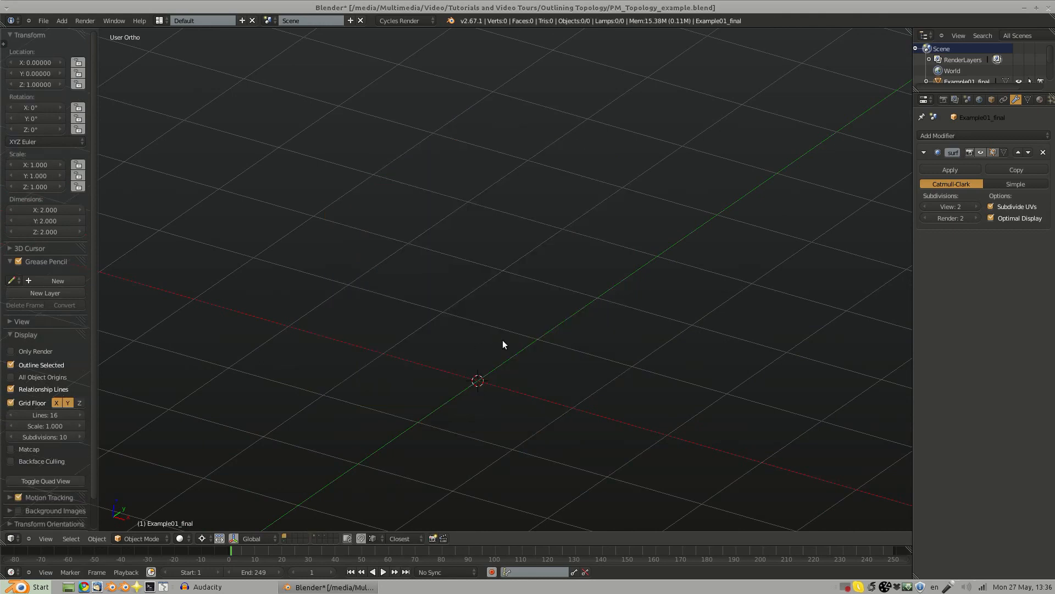
scroll(72, 429, down, 2)
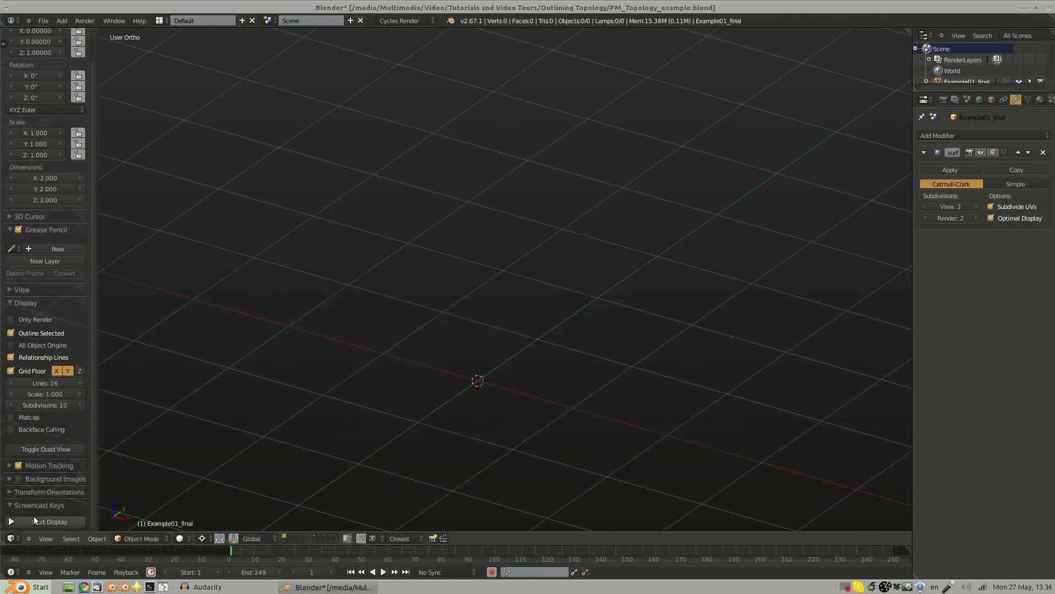
middle_drag(74, 497, 55, 319)
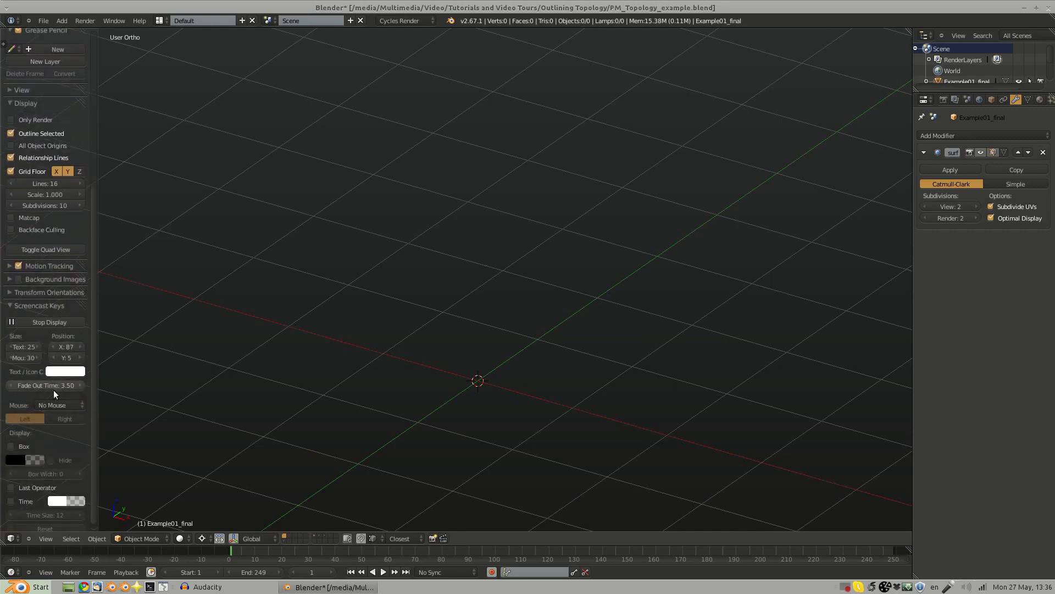
key(g)
key(g)
key(g)
middle_drag(469, 428, 510, 357)
key(KP_7)
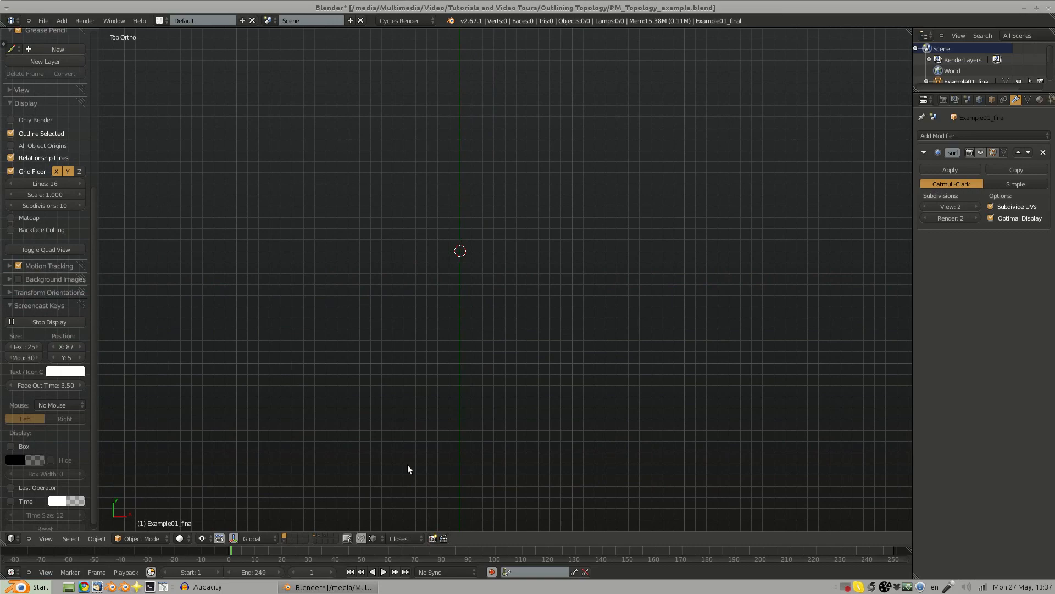
Step: Show the layer holding the PolySphere, select it, and inspect its mesh topology in Edit Mode
key(alt+shift+1)
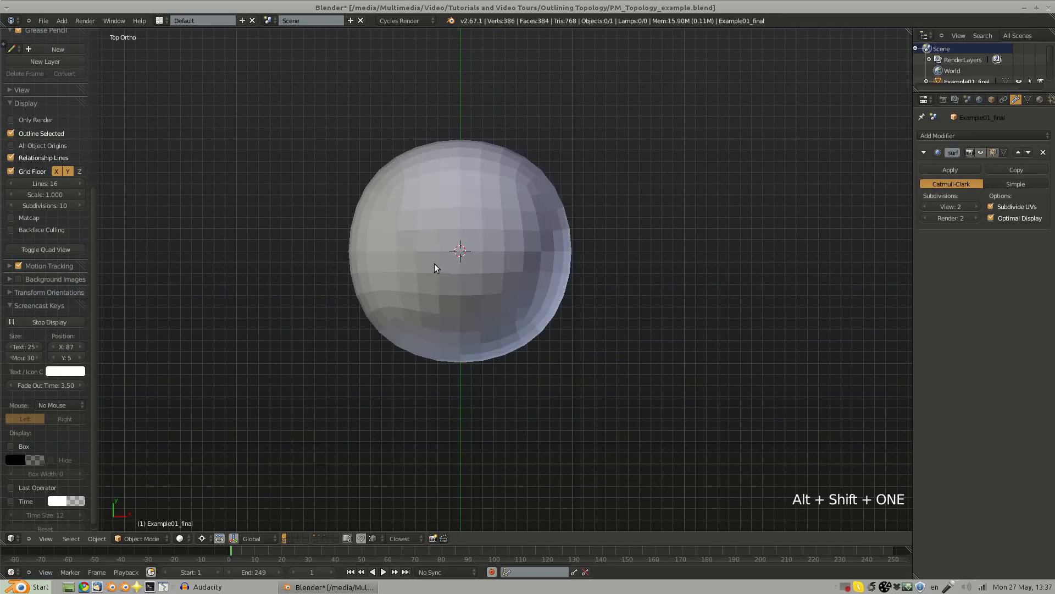
right_click(468, 266)
middle_drag(497, 303, 504, 365)
key(Tab)
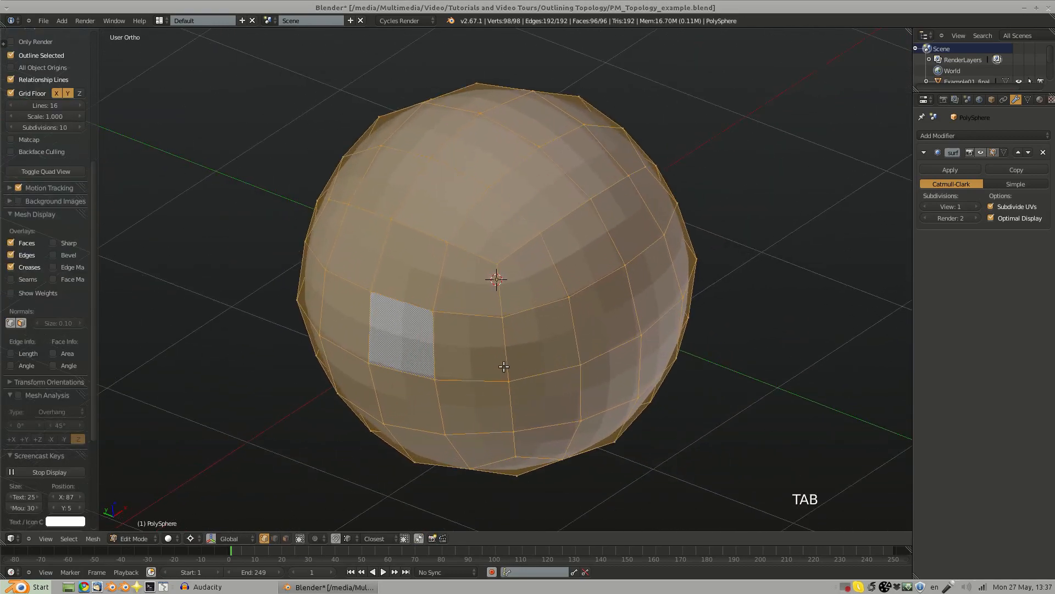
middle_drag(560, 286, 553, 321)
middle_drag(517, 365, 531, 344)
key(Tab)
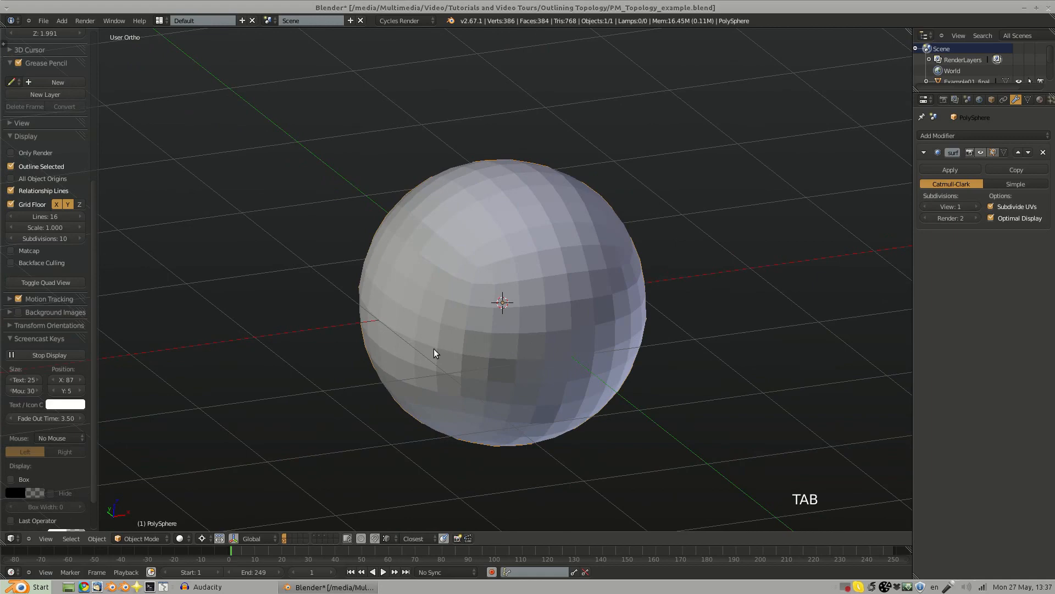
Step: Hide the PolySphere, then add a cube with a level 2 Subdivision Surface modifier
middle_drag(444, 372, 460, 353)
key(h)
key(shift+a)
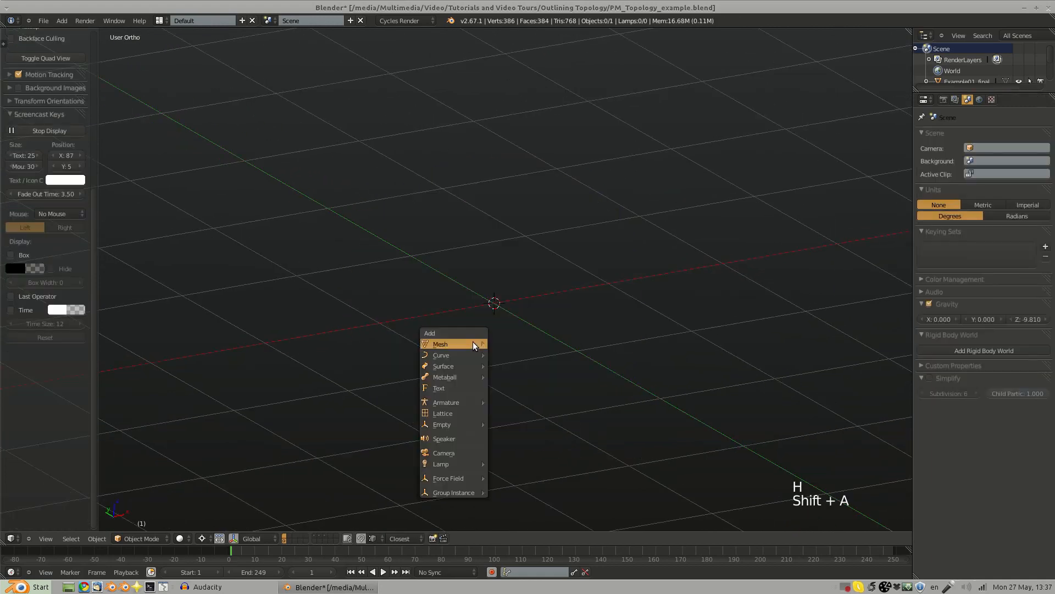
mouse_move(473, 345)
click(527, 355)
middle_drag(574, 341, 668, 271)
key(ctrl+2)
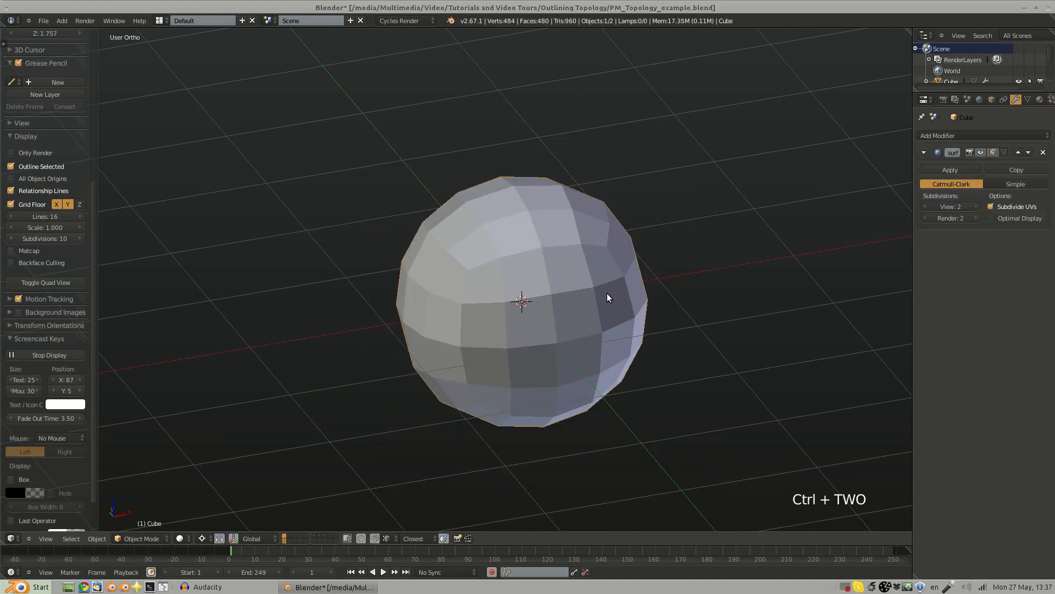
Step: Enable Optimal Display on the cube's subdivision modifier and set its view subdivisions to 3
middle_drag(607, 293, 505, 353)
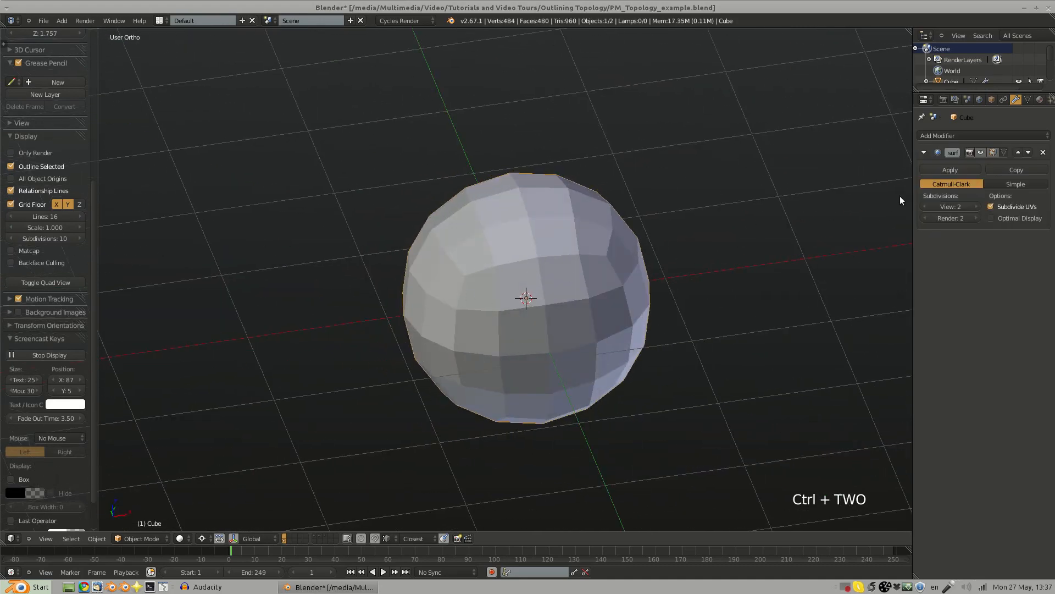
click(992, 216)
click(971, 205)
click(971, 205)
mouse_move(676, 318)
middle_down()
mouse_move(643, 332)
mouse_move(657, 324)
mouse_move(604, 321)
middle_up()
click(926, 206)
Step: Unhide the PolySphere to compare it with the subdivided cube, undo that, and view the cube from above
key(alt+h)
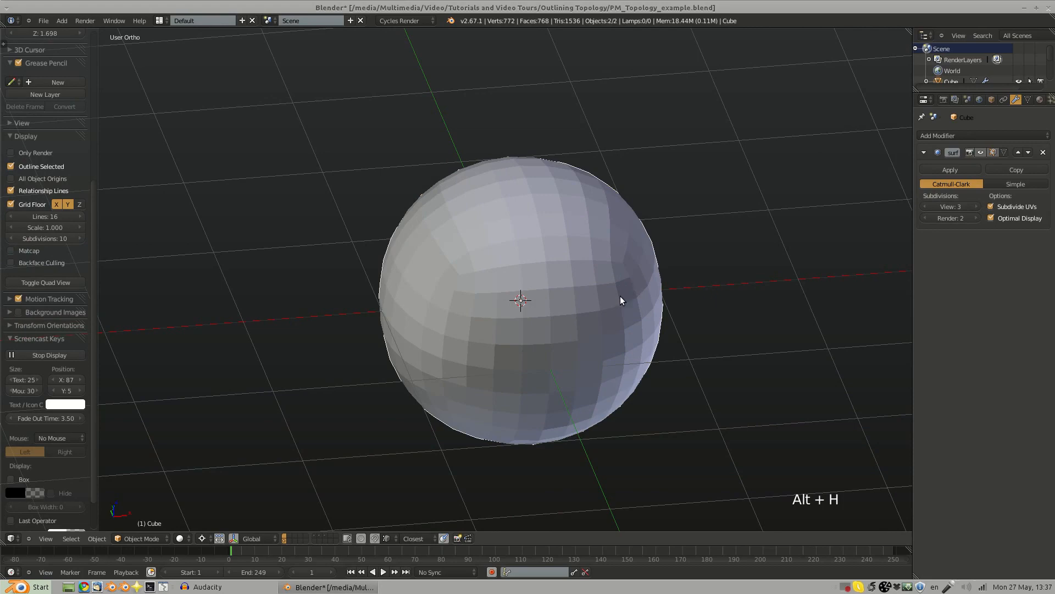
key(ctrl+z)
middle_drag(594, 283, 558, 314)
key(KP_7)
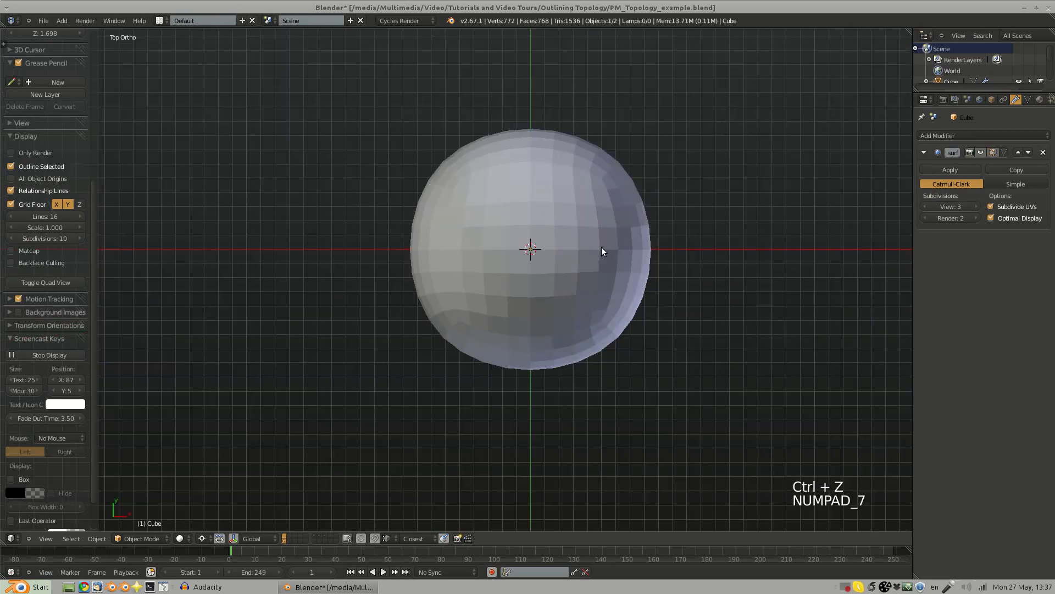
shift+middle_drag(601, 247, 535, 270)
Step: Apply the cube's subdivision modifier and scale its whole mesh up by about 1.16
click(947, 168)
key(Tab)
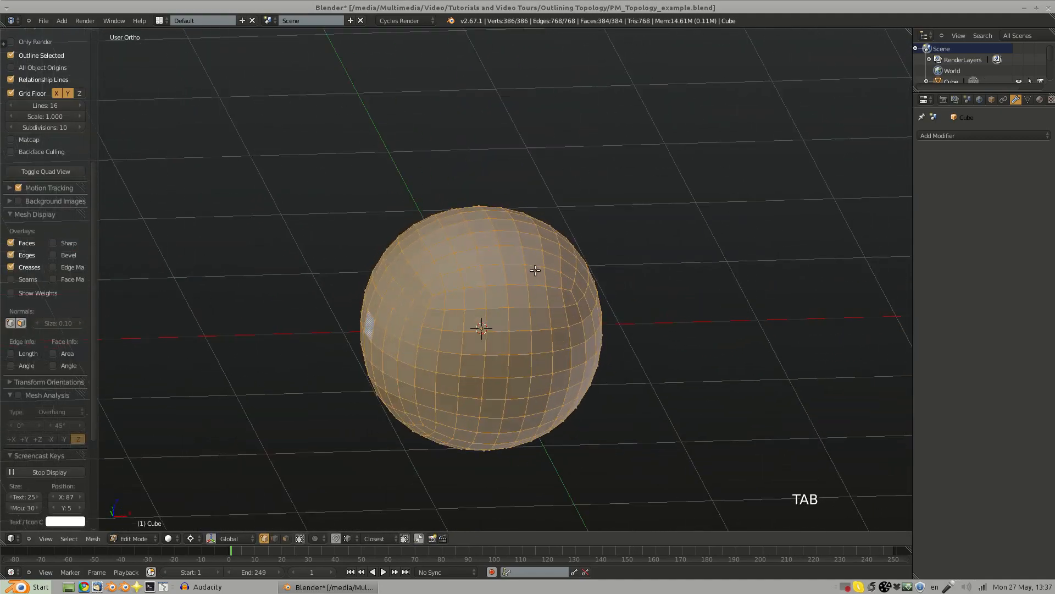
key(KP_7)
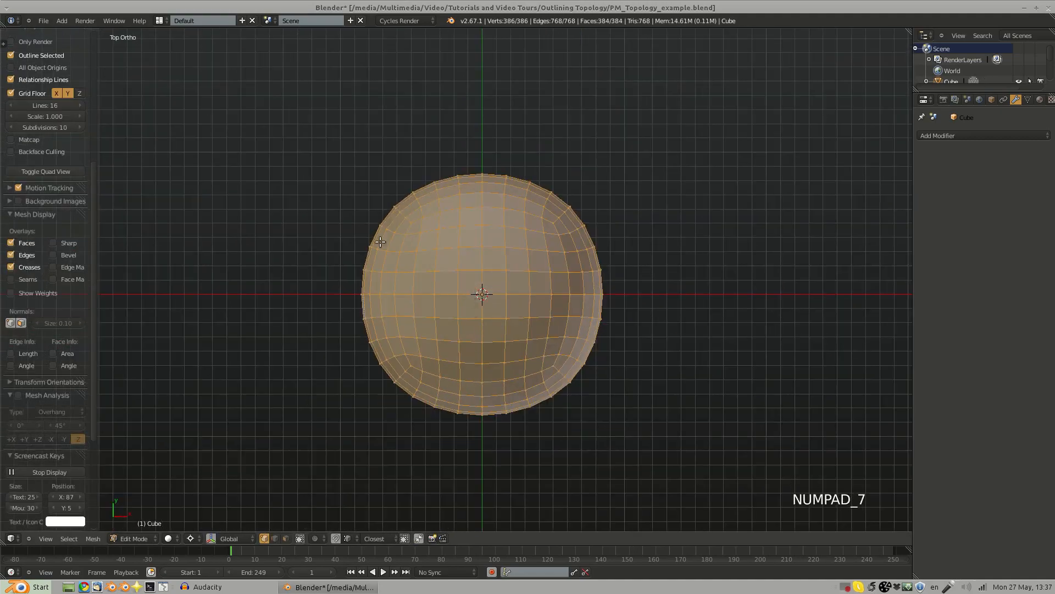
middle_drag(430, 313, 471, 280)
key(KP_7)
scroll(473, 297, up, 1)
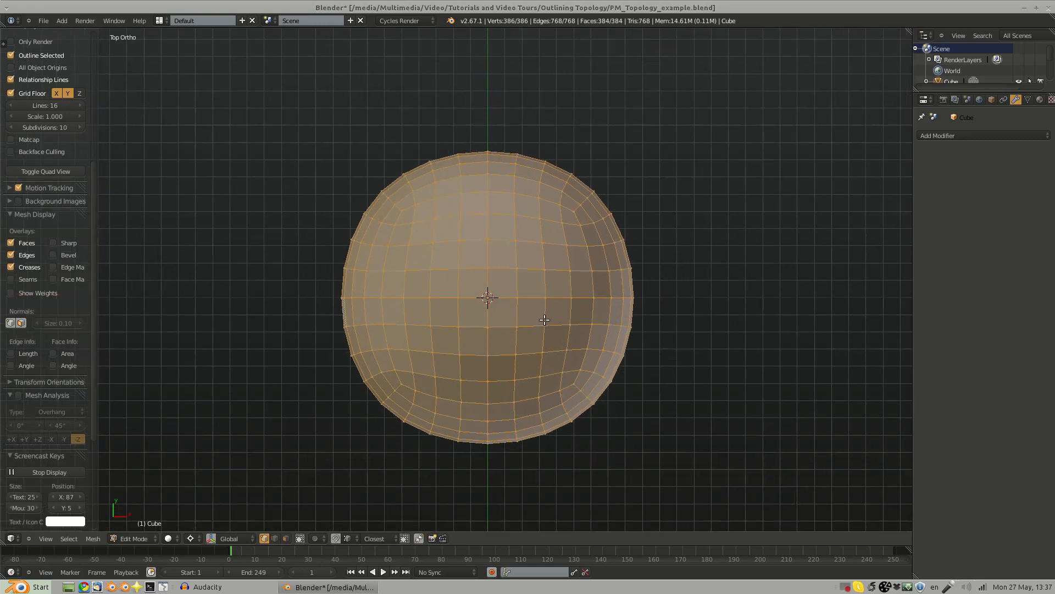
scroll(544, 319, down, 2)
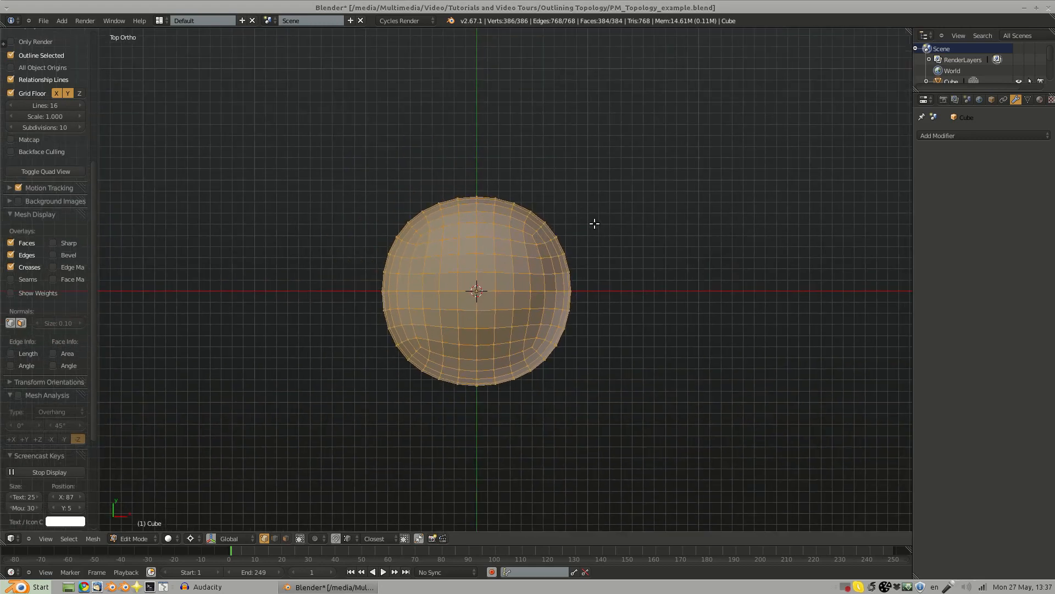
key(s)
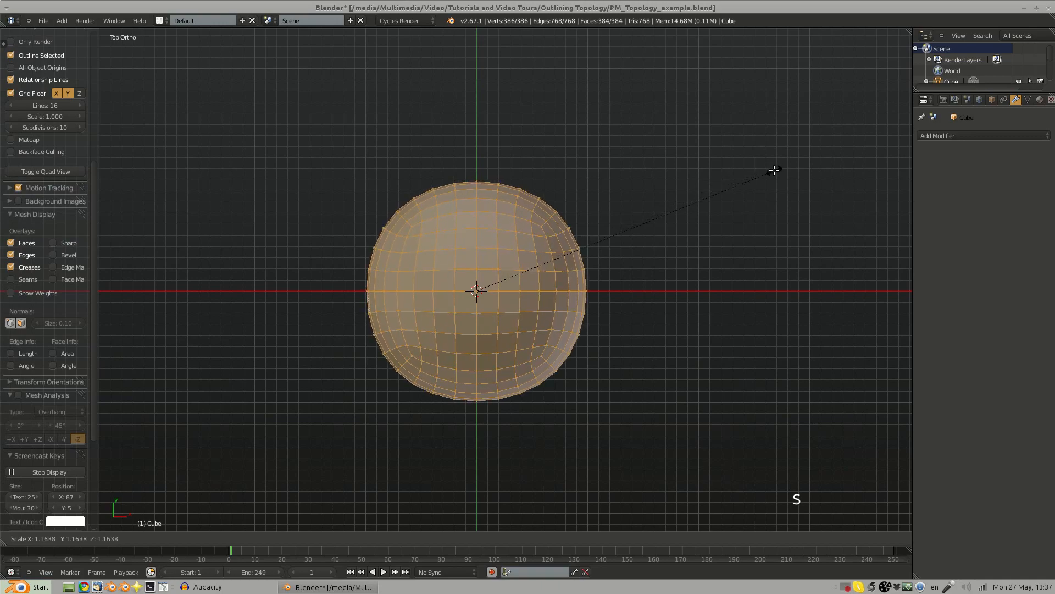
click(776, 170)
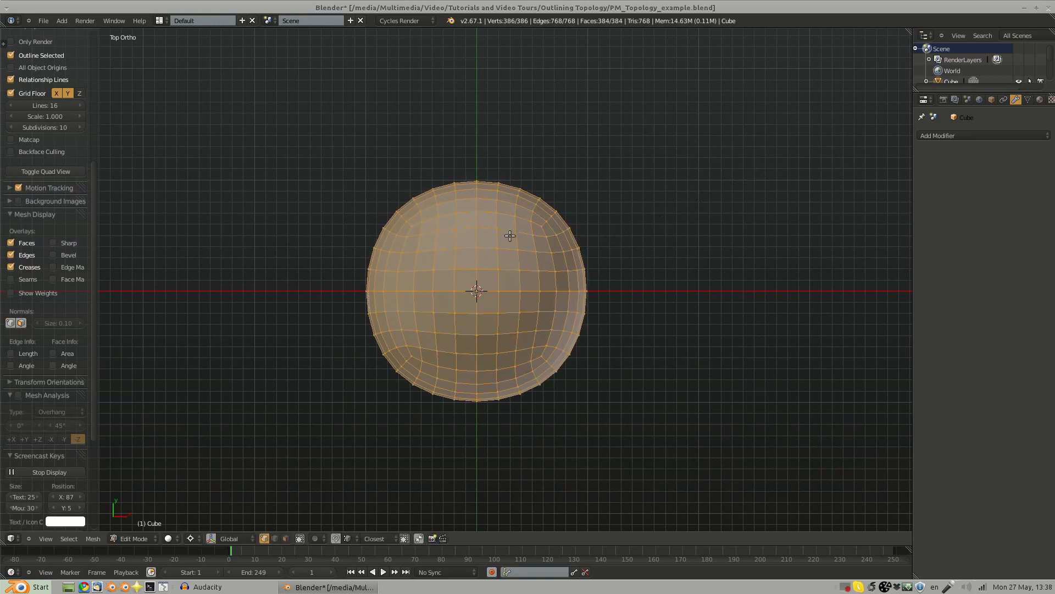
Step: Delete the subdivided cube and bring back the hidden PolySphere in the top view
middle_drag(509, 235, 494, 319)
key(Tab)
key(x)
click(488, 306)
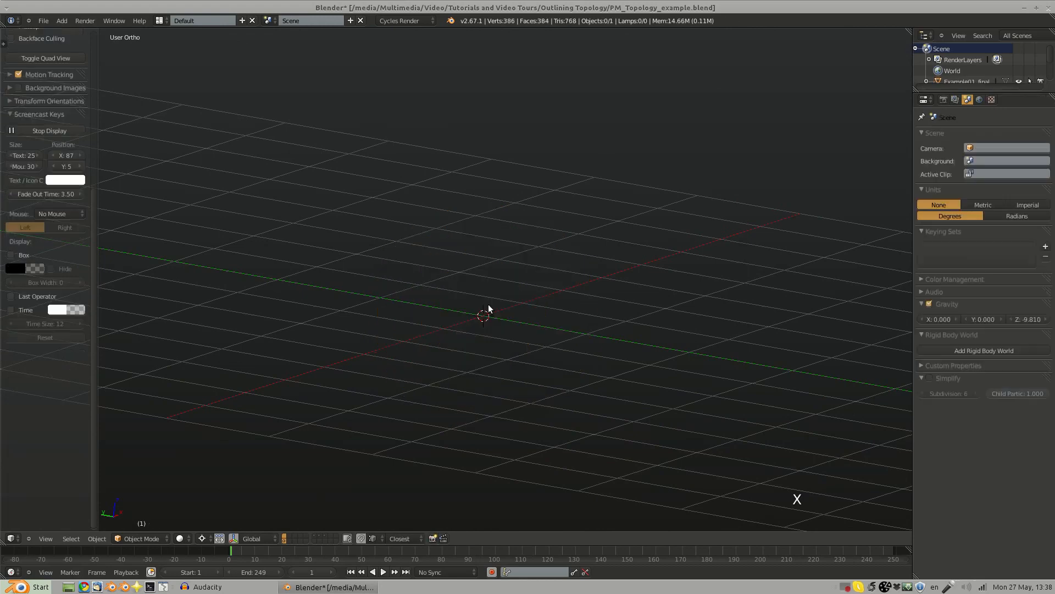
key(alt+h)
mouse_move(515, 309)
middle_down()
mouse_move(505, 325)
mouse_move(516, 327)
middle_up()
key(ctrl+z)
middle_drag(602, 296, 507, 362)
key(KP_7)
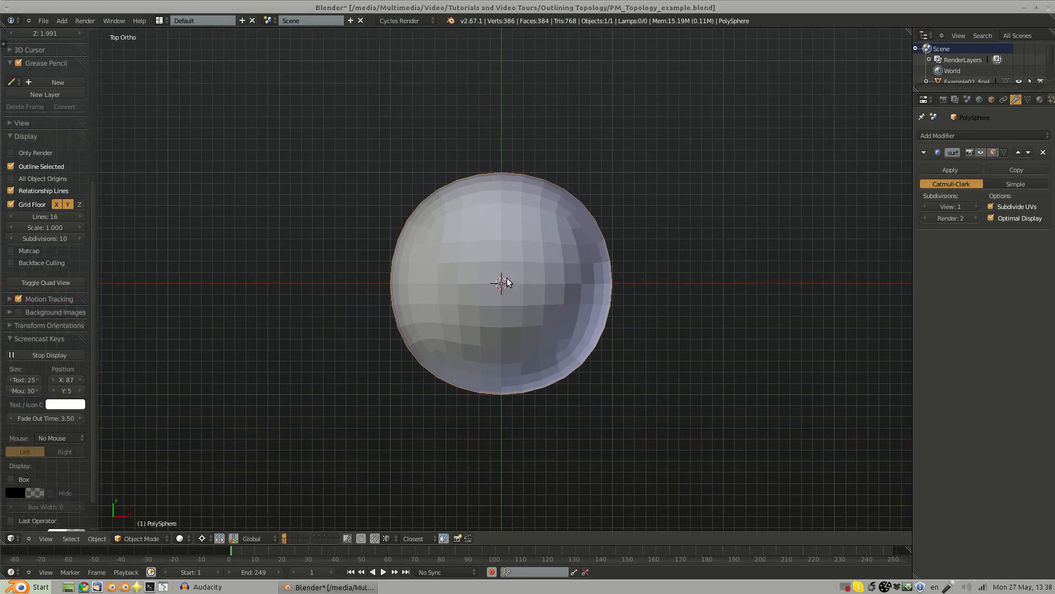
Step: Inspect the finished cube with the spherical cut-out on layer 6, then return to the empty layer 1
key(6)
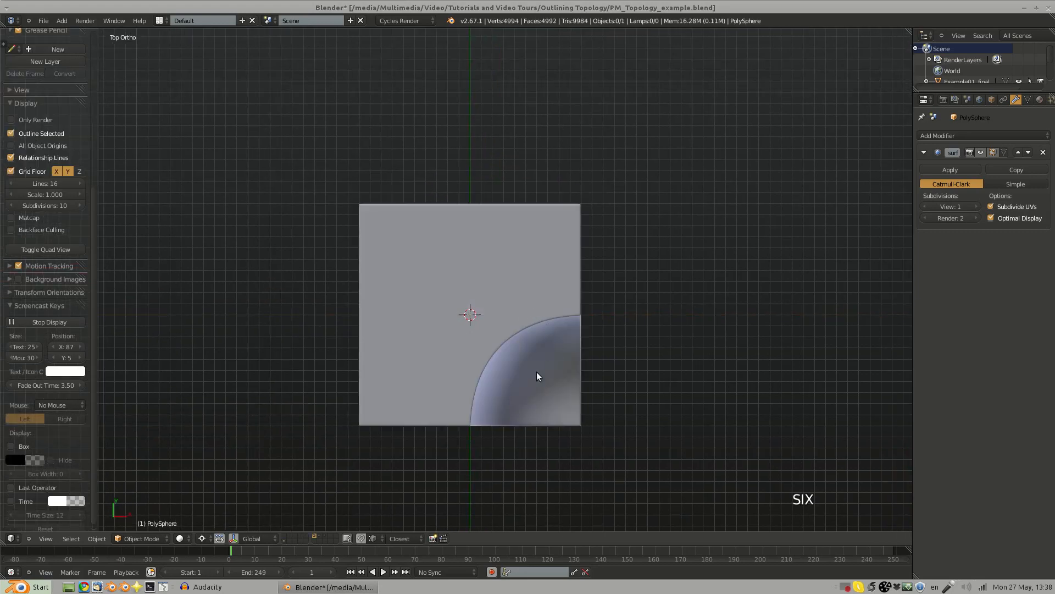
middle_drag(537, 376, 374, 331)
middle_drag(500, 322, 561, 346)
key(KP_7)
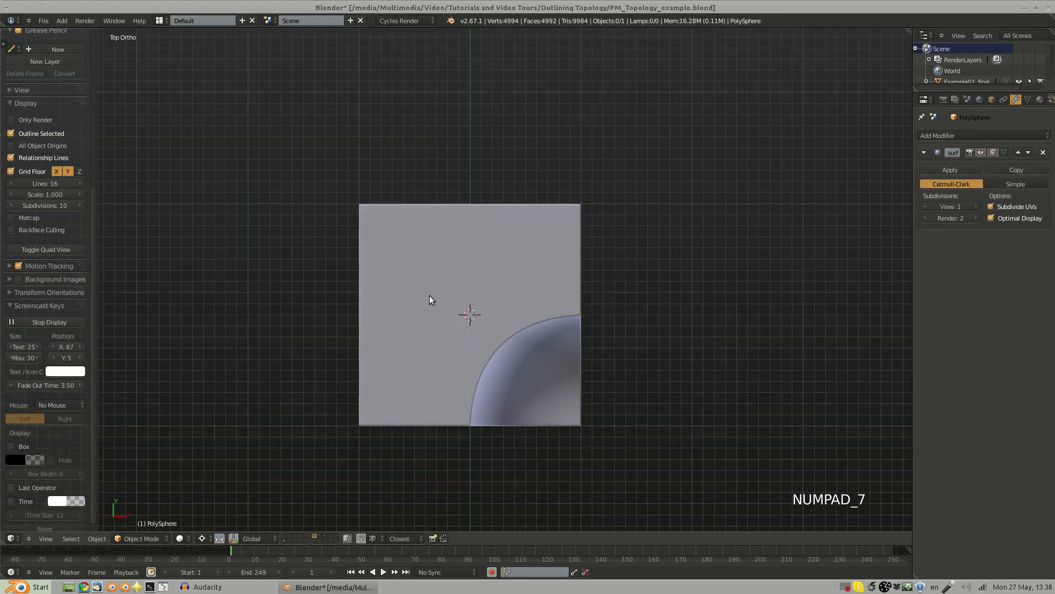
key(1)
key(shift+a)
mouse_move(445, 286)
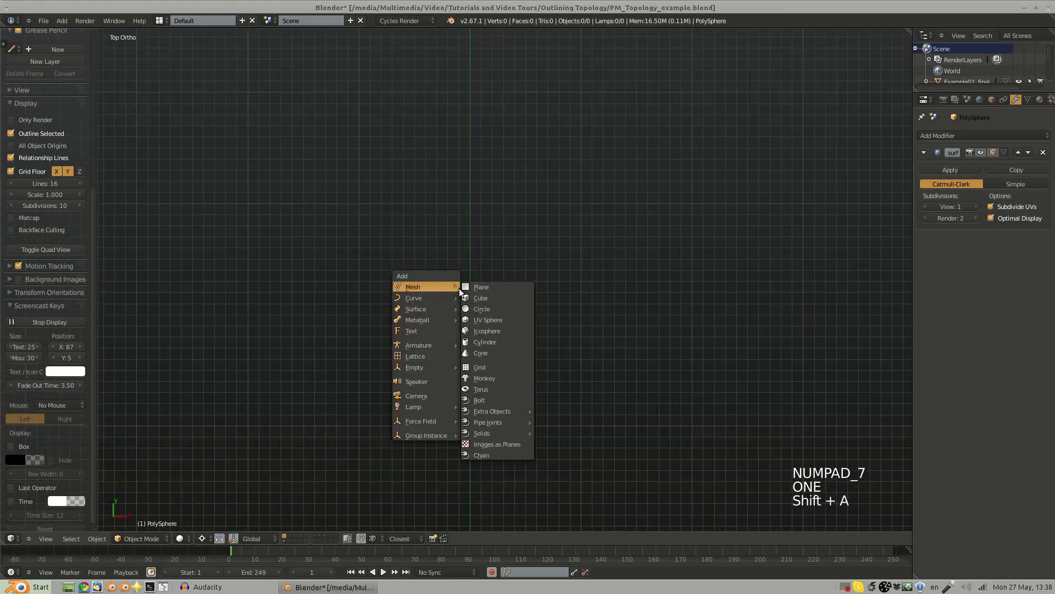
click(491, 287)
scroll(474, 319, down, 2)
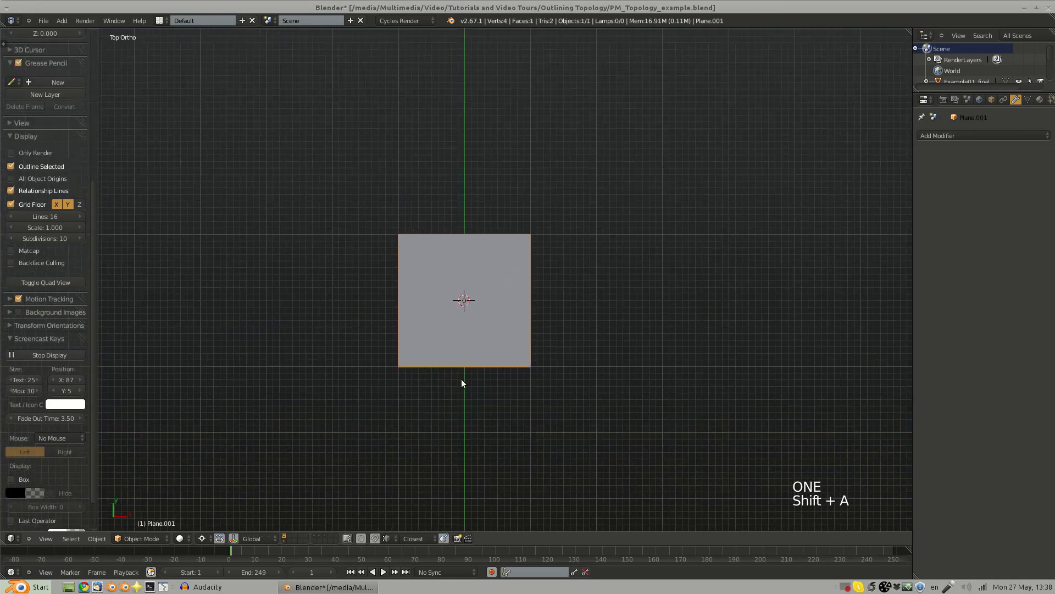
middle_drag(460, 378, 455, 297)
key(ctrl+z)
Step: Add a cube mesh at the 3D cursor on layer 1
key(shift+a)
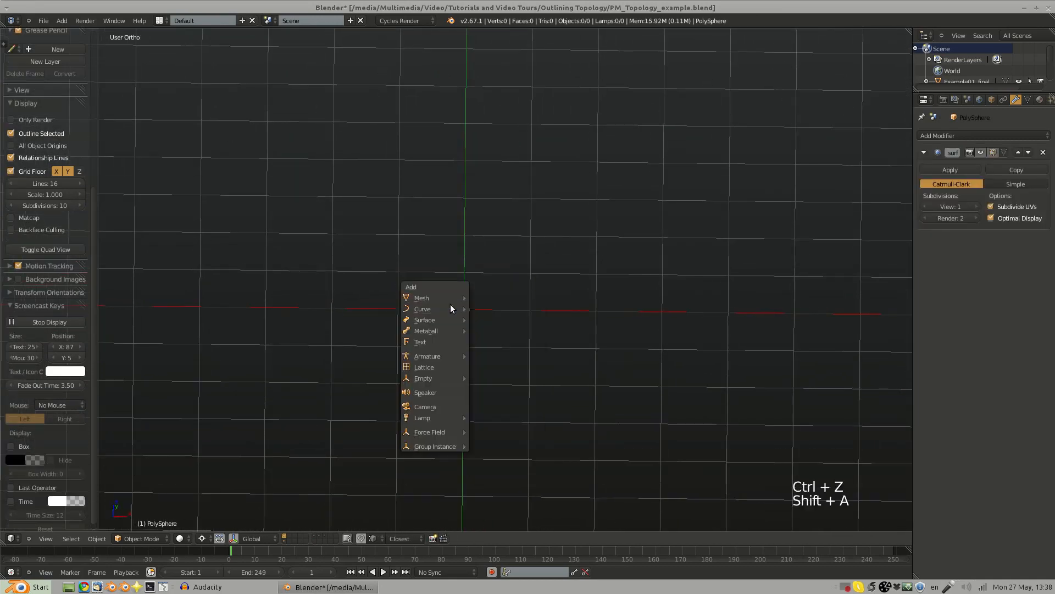
mouse_move(453, 297)
click(503, 306)
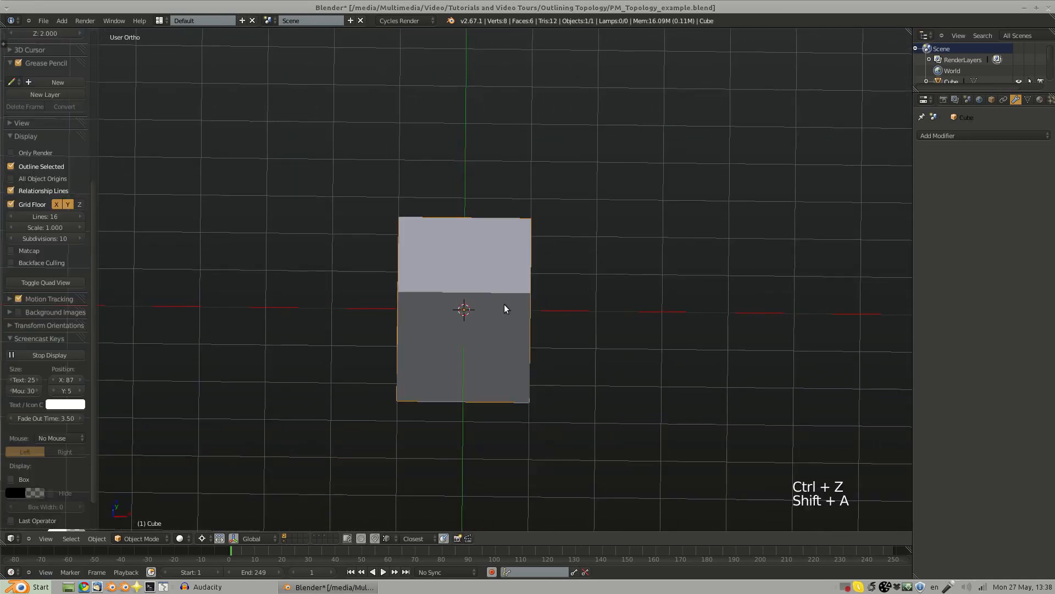
Step: Show layer 11 alongside the cube in a wireframe top view and select the PolySphere
key(KP_7)
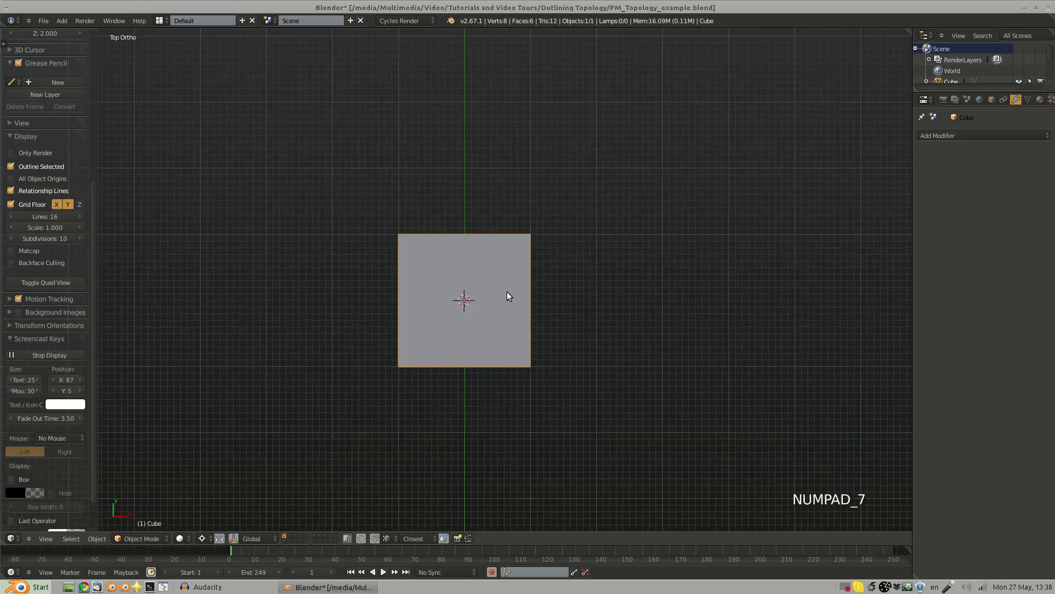
key(alt+shift+1)
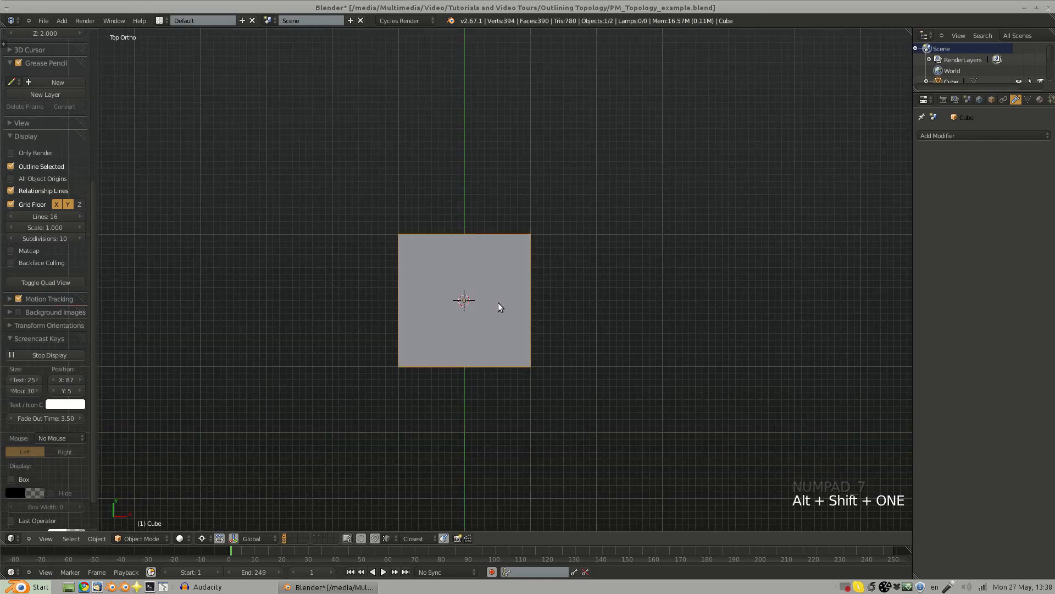
key(z)
right_click(506, 308)
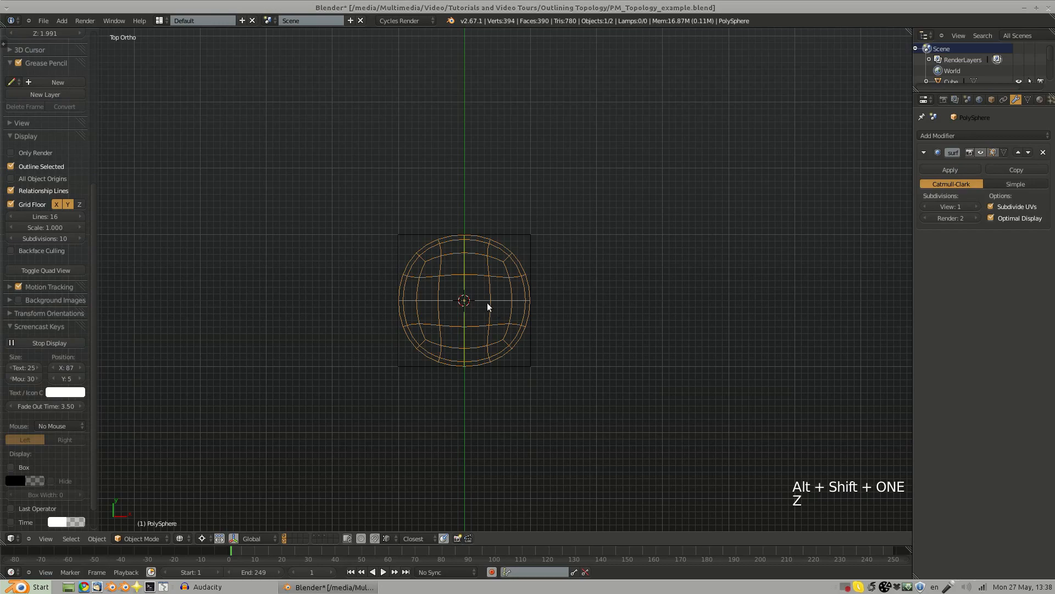
middle_drag(493, 315, 524, 330)
key(g)
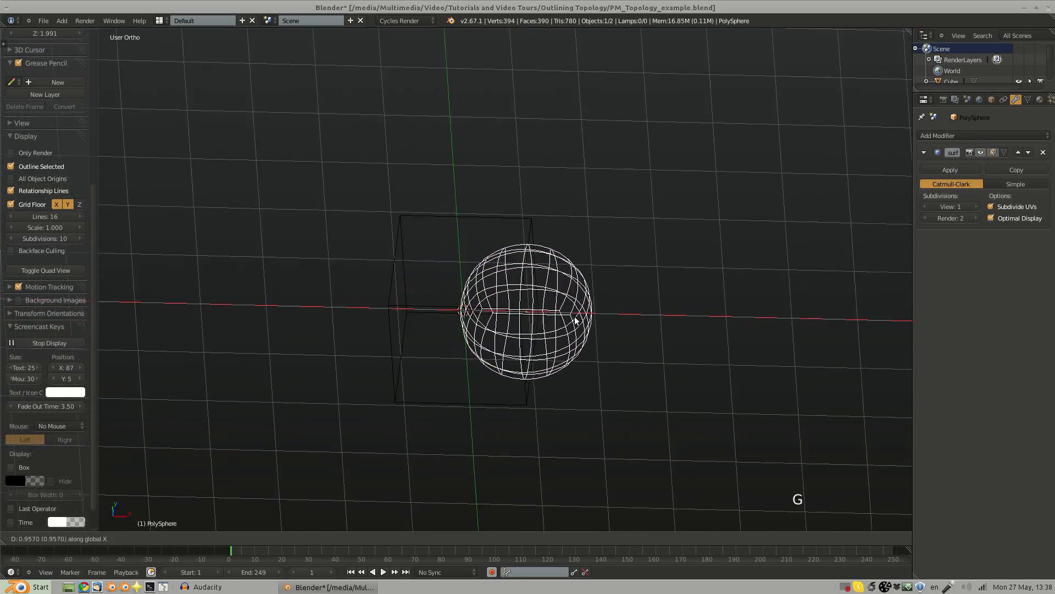
right_click(573, 310)
Step: Change the snapping element so that transforms snap to grid increments
key(ctrl+shift+Tab)
click(545, 322)
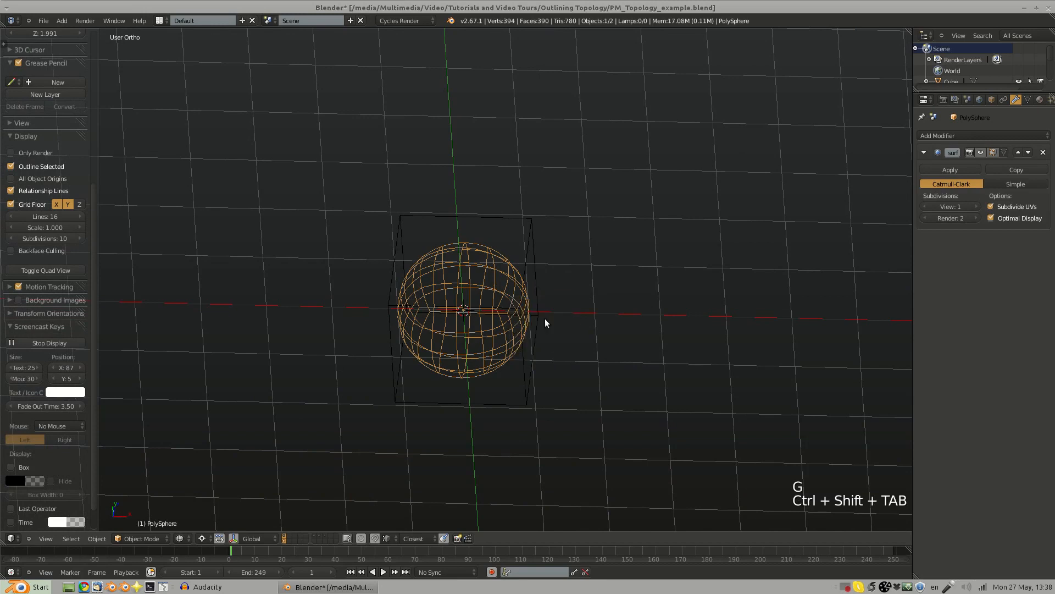
key(ctrl+shift+Tab)
click(542, 306)
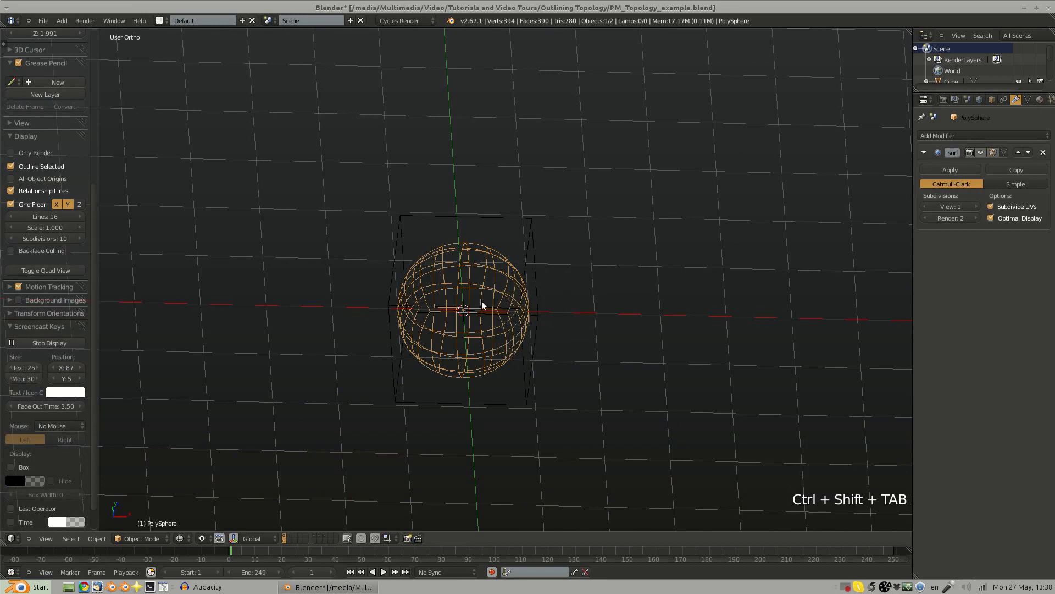
Step: Move the PolySphere 1 unit along X, -1 along Y and 1 along Z, centring it on the cube's upper front corner
key(g)
click(564, 309)
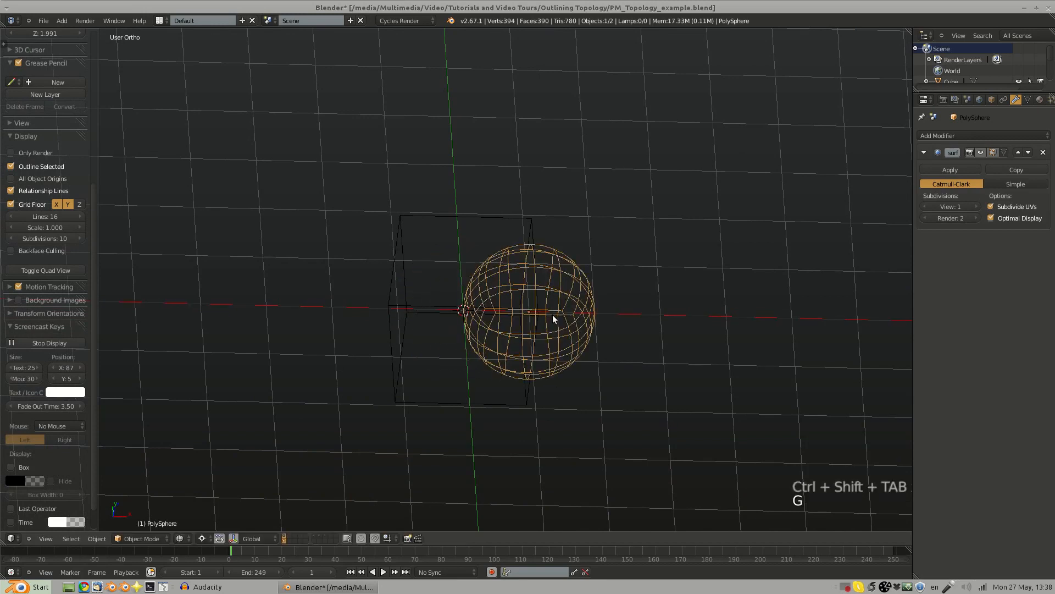
key(g)
click(543, 369)
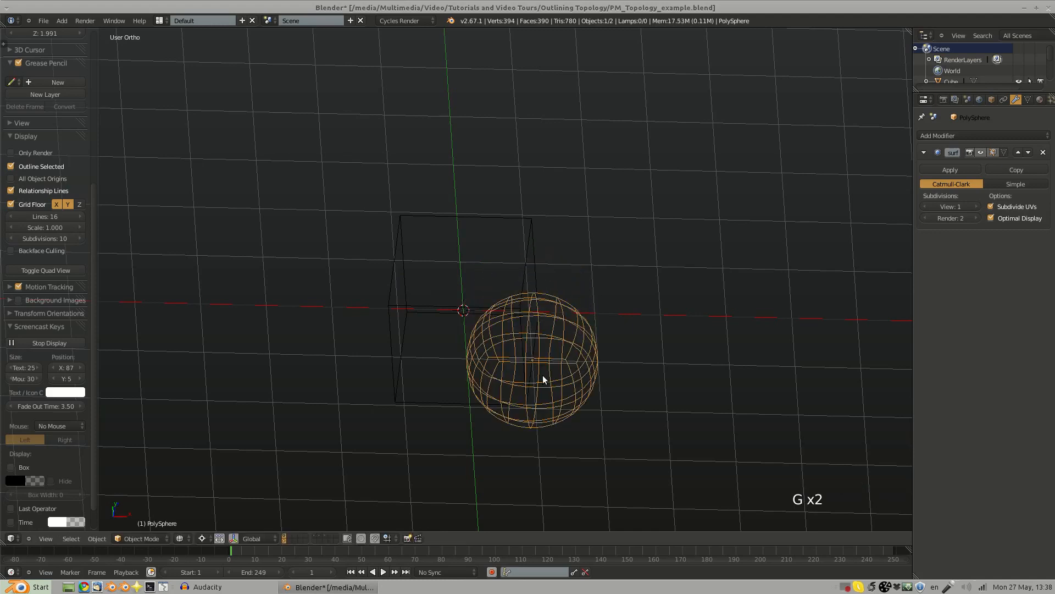
key(g)
click(559, 295)
middle_drag(560, 296, 501, 395)
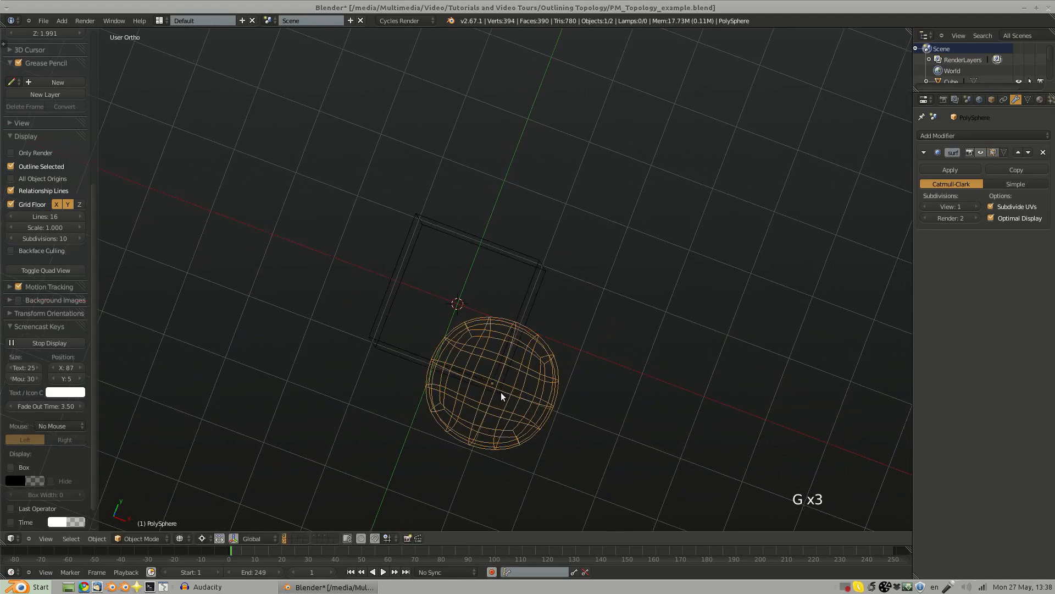
key(KP_7)
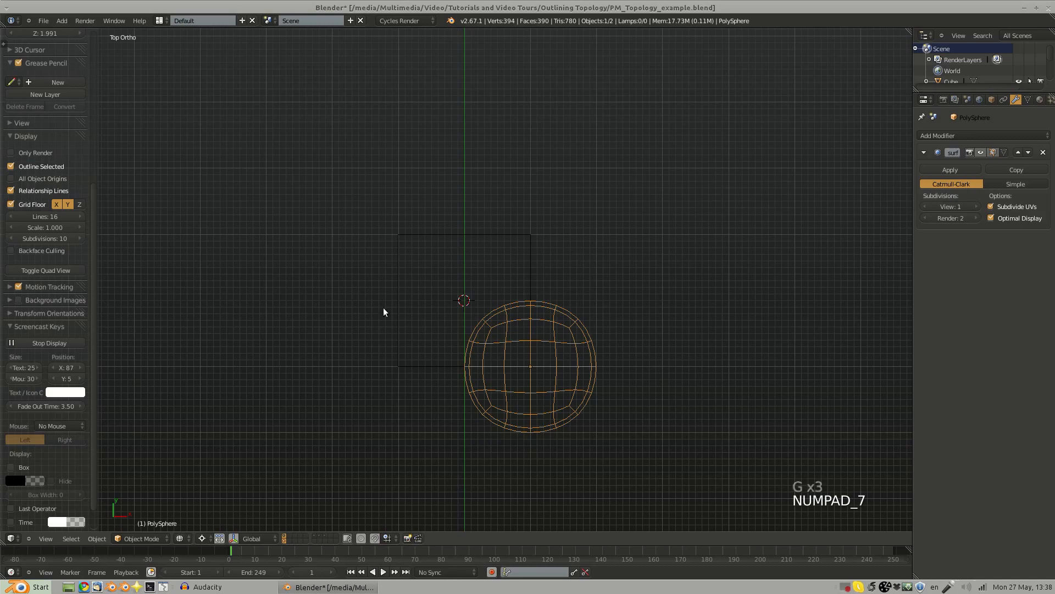
Step: Return to solid shading, select the cube and view the corner where the sphere overlaps it
mouse_move(531, 298)
shift+middle_down()
mouse_move(506, 249)
mouse_move(496, 345)
mouse_move(528, 349)
mouse_move(522, 289)
mouse_move(614, 230)
mouse_move(483, 312)
mouse_move(365, 229)
shift+middle_up()
key(z)
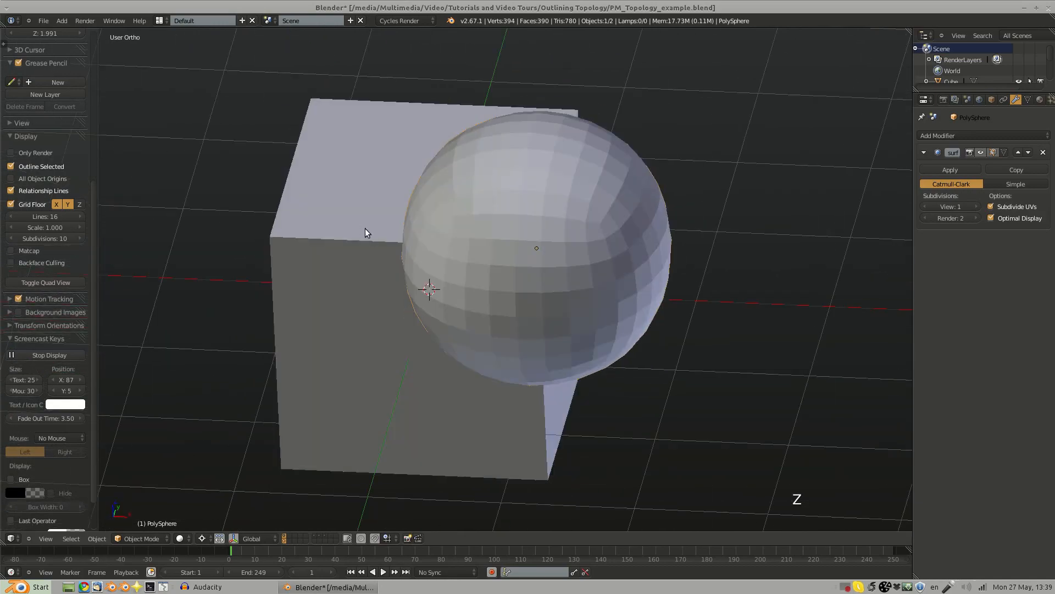
right_click(365, 229)
middle_drag(417, 264, 489, 245)
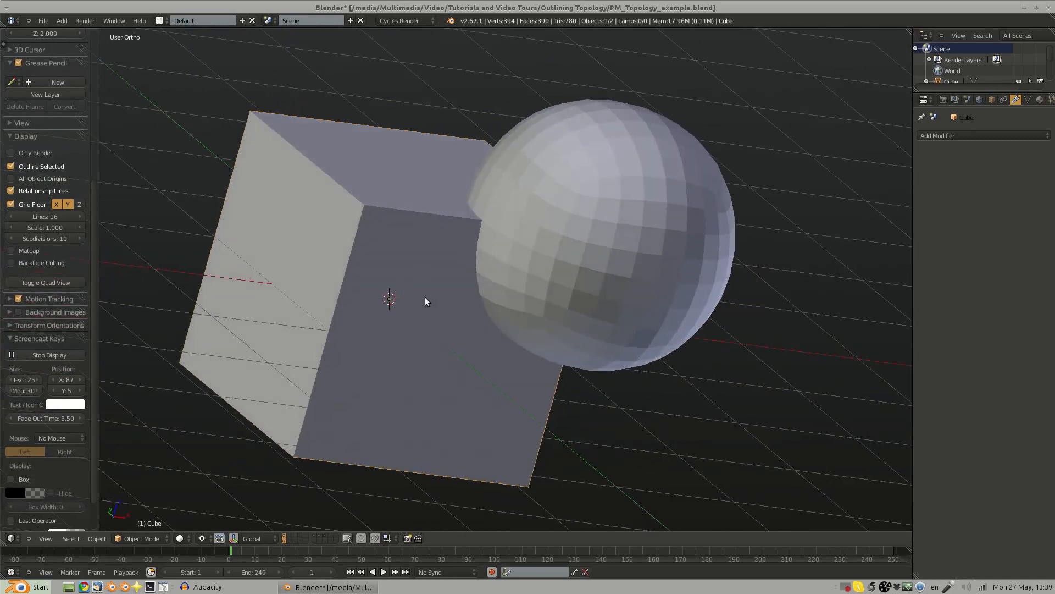
middle_drag(425, 302, 557, 317)
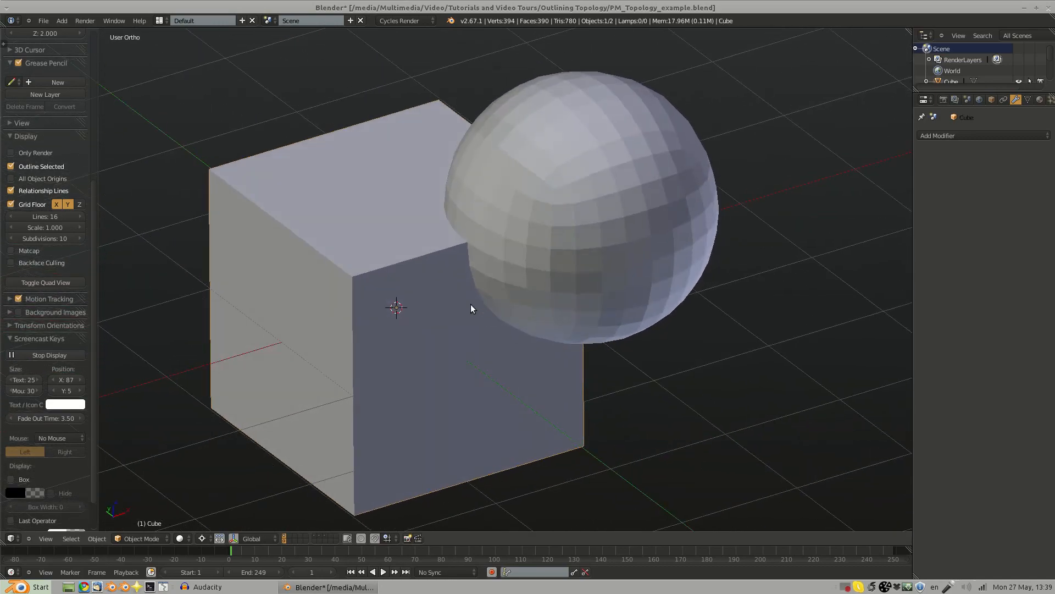
middle_drag(535, 267, 449, 355)
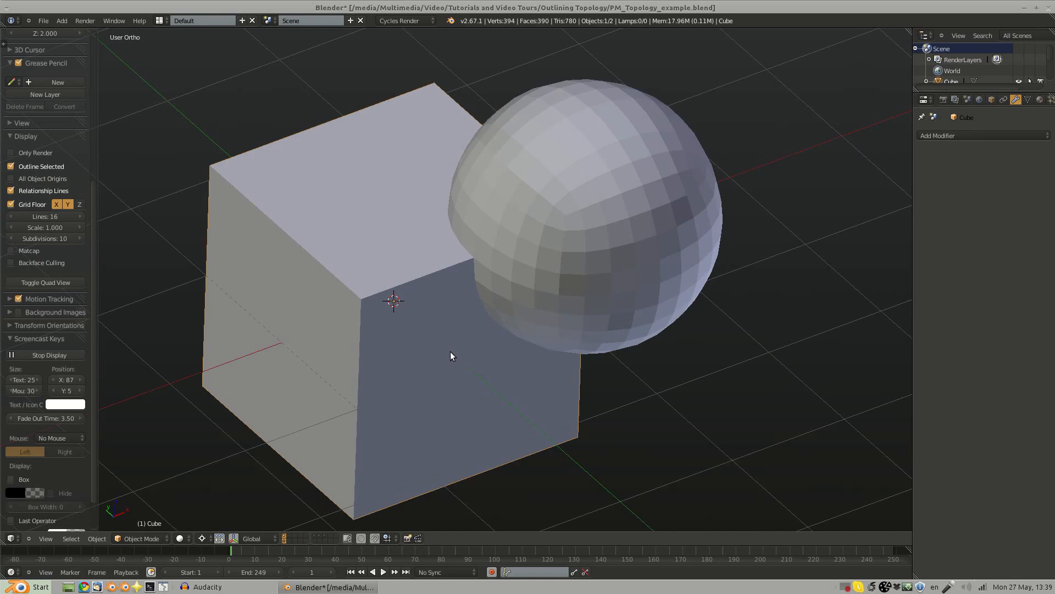
Step: Open the add-ons in the user preferences, filter them to Mesh and examine the details of the F2 add-on
key(ctrl+alt+u)
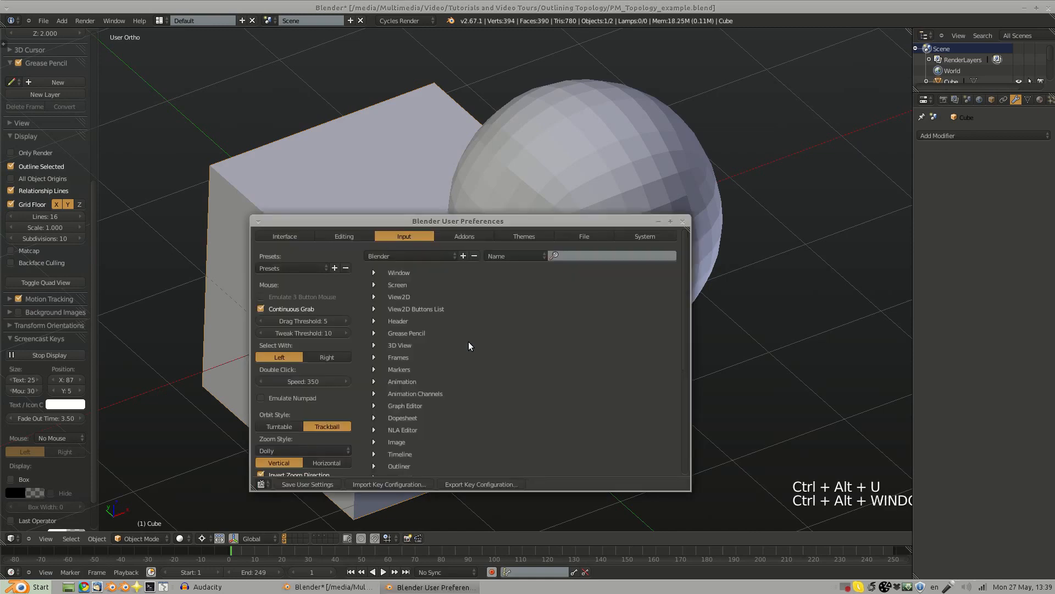
click(465, 236)
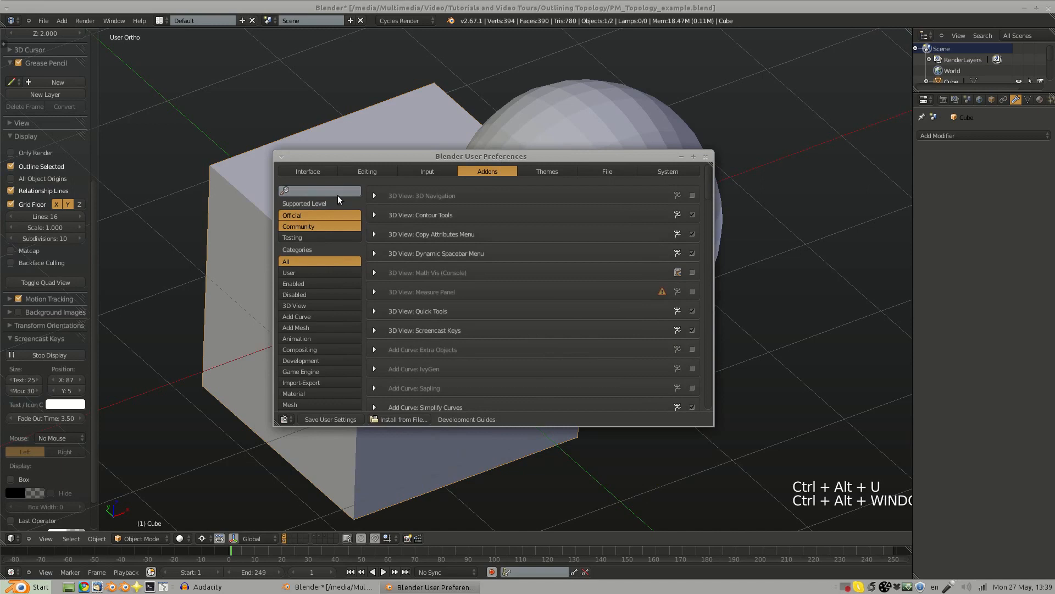
click(323, 402)
click(374, 234)
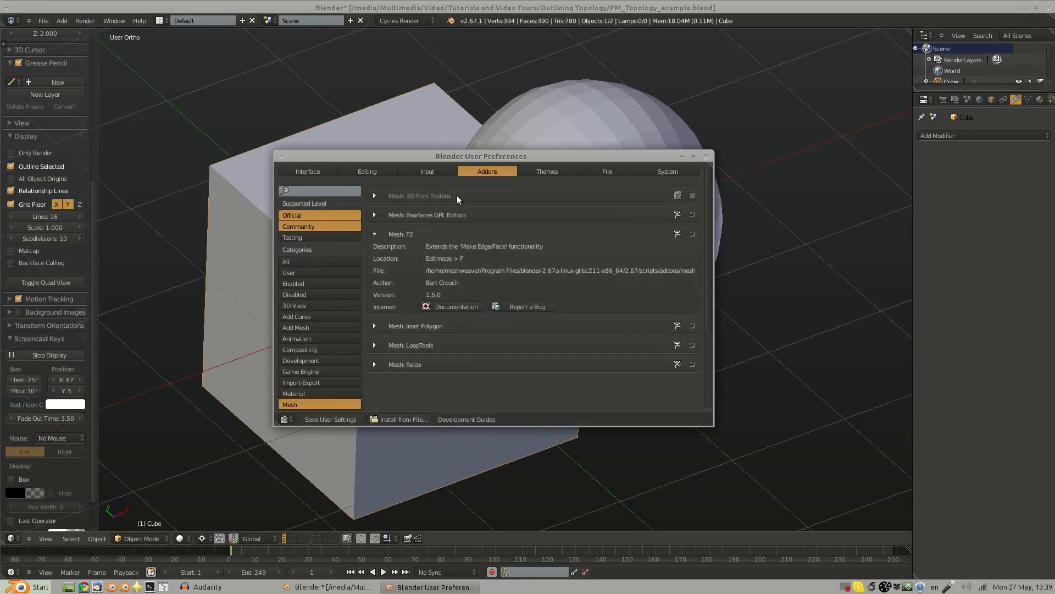
click(375, 234)
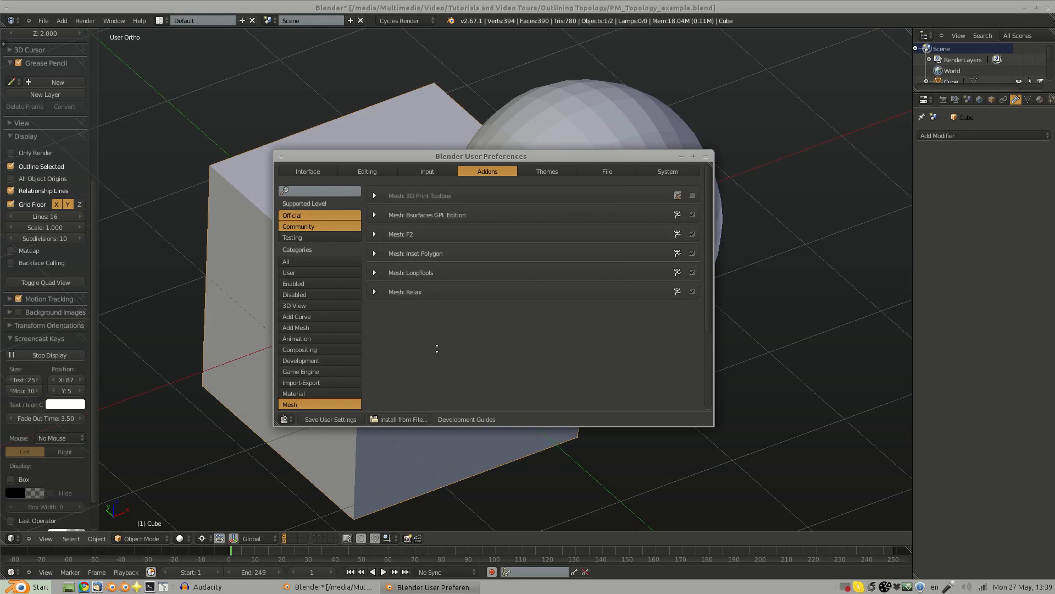
Step: Filter the add-ons to 3D View, examine the Quick Tools add-on and close the user preferences
scroll(437, 348, down, 5)
middle_drag(350, 277, 398, 394)
click(354, 306)
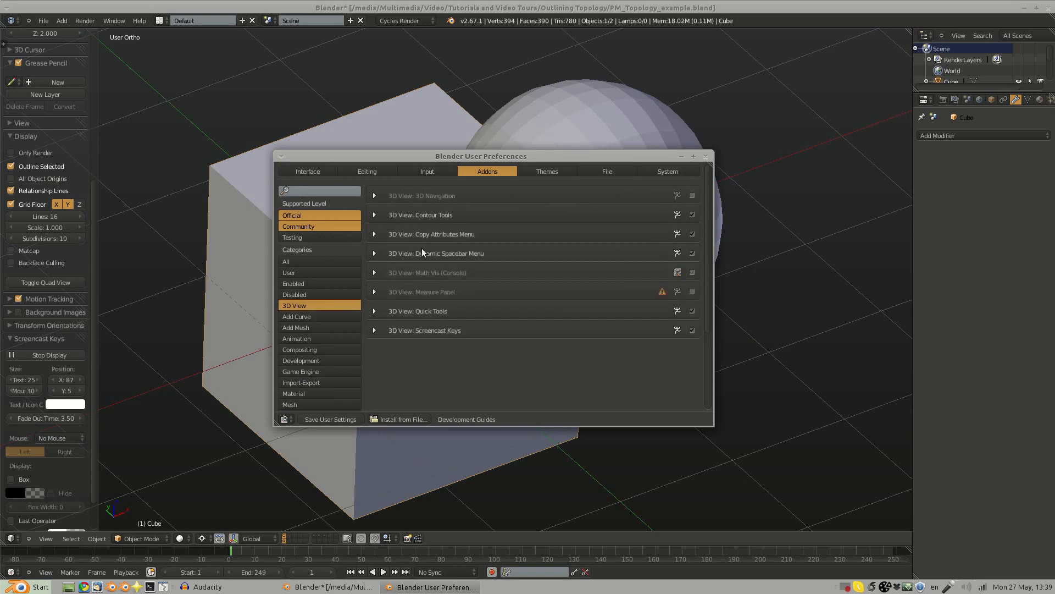
click(375, 311)
click(373, 312)
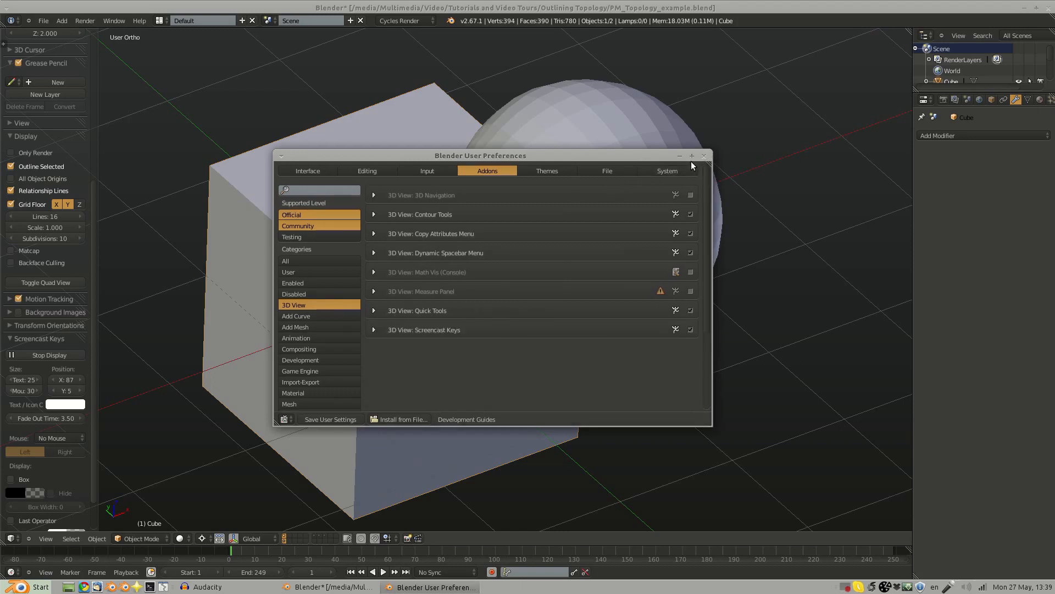
click(704, 156)
Step: Add a Boolean modifier to the cube with the PolySphere as its object
key(q)
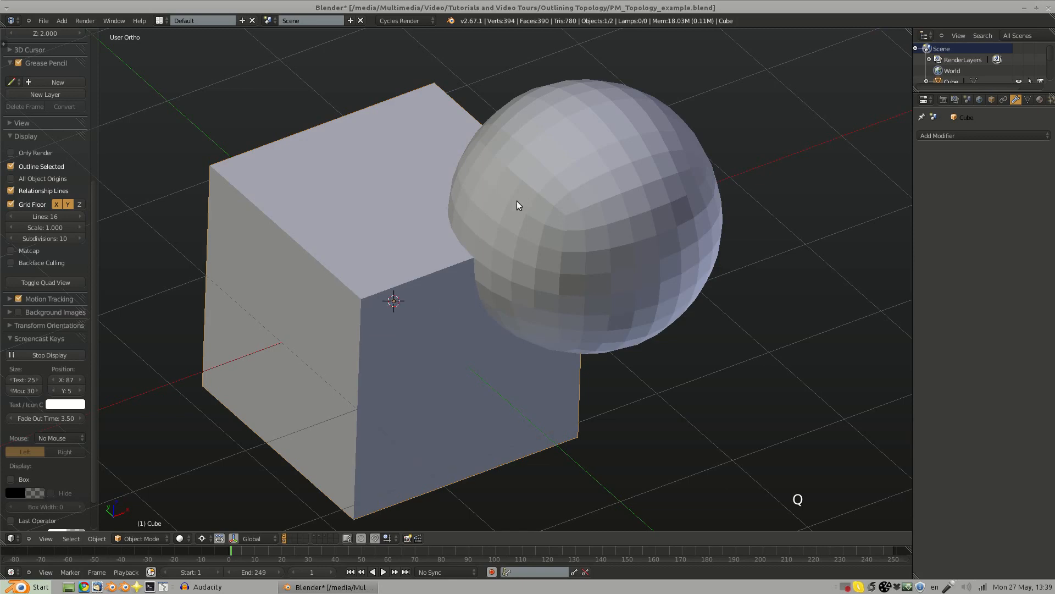
key(q)
mouse_move(345, 296)
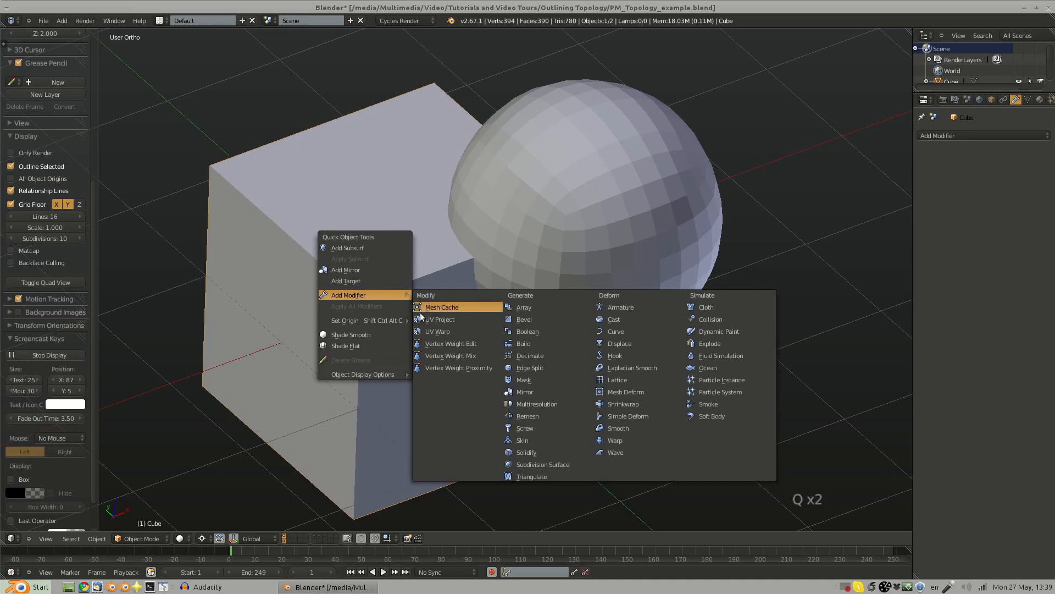
key(q)
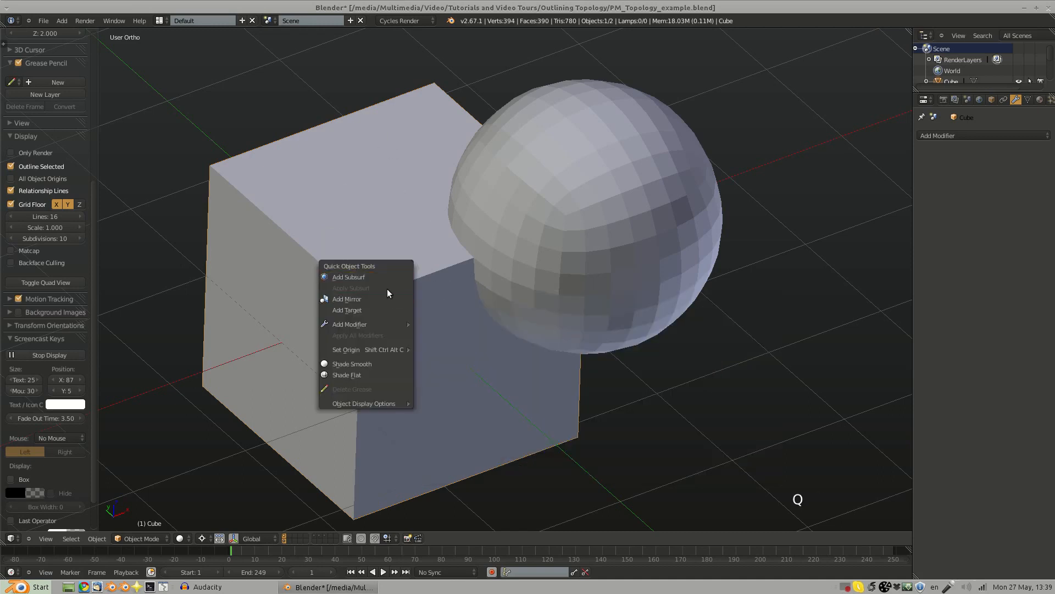
mouse_move(381, 323)
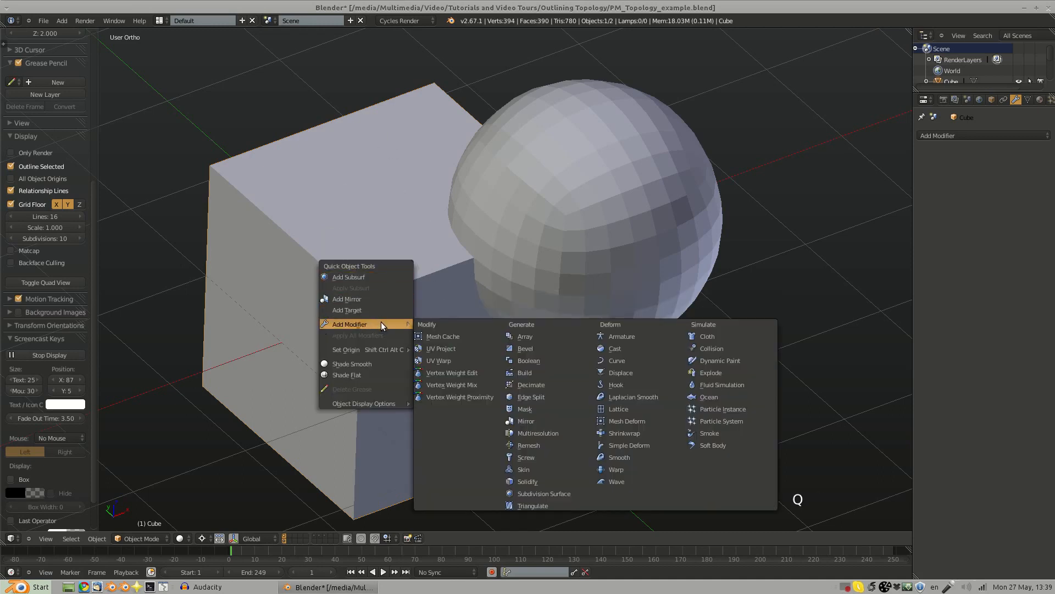
click(540, 358)
click(1014, 196)
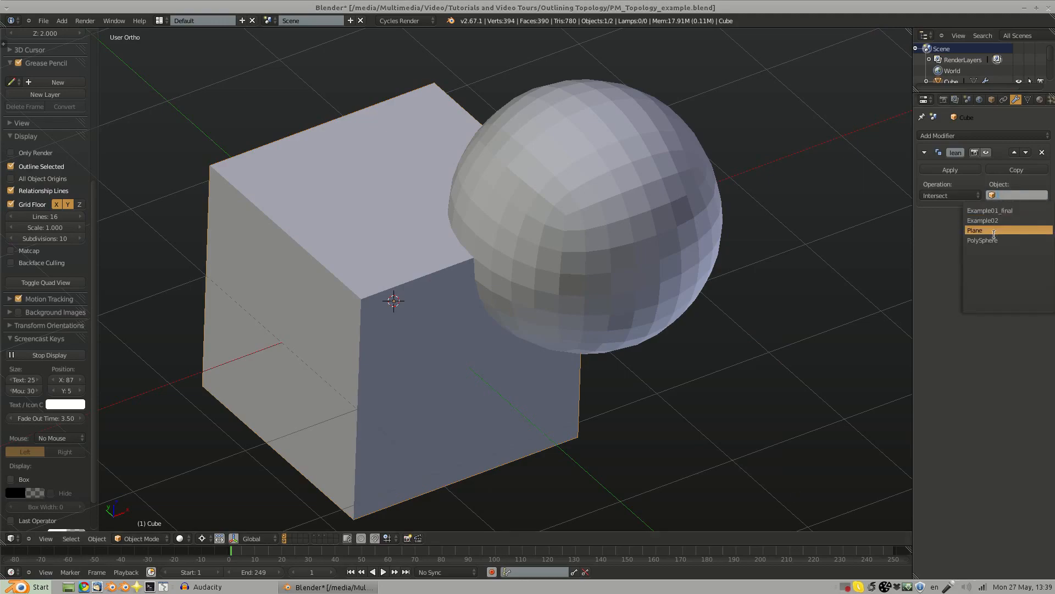
click(994, 239)
Step: Inspect the Boolean's Intersect result in wireframe with the PolySphere temporarily hidden, then restore the sphere
middle_drag(689, 266, 572, 267)
key(z)
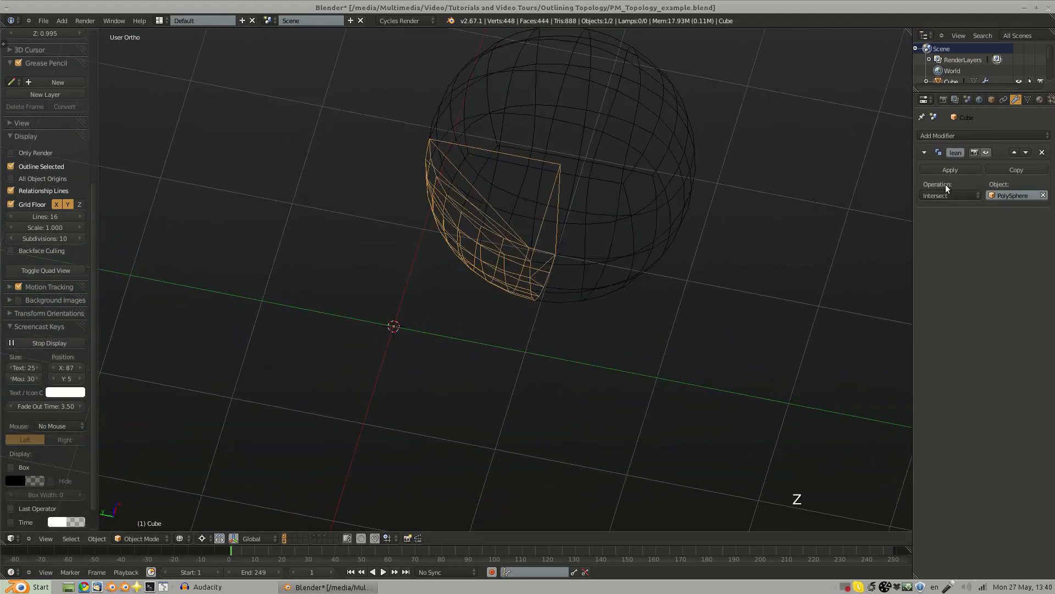
middle_drag(619, 242, 538, 298)
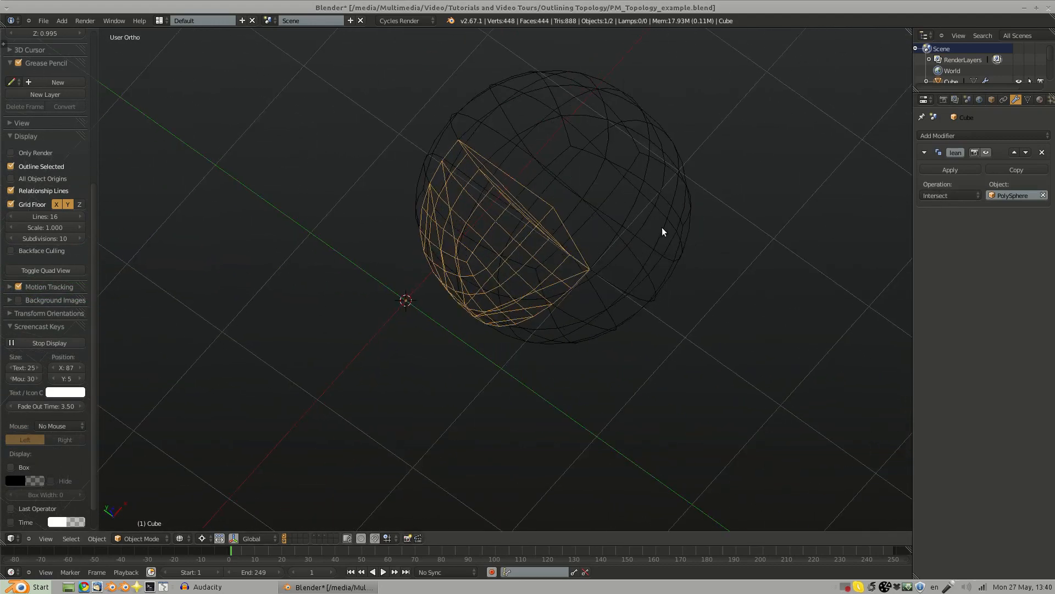
right_click(610, 231)
key(h)
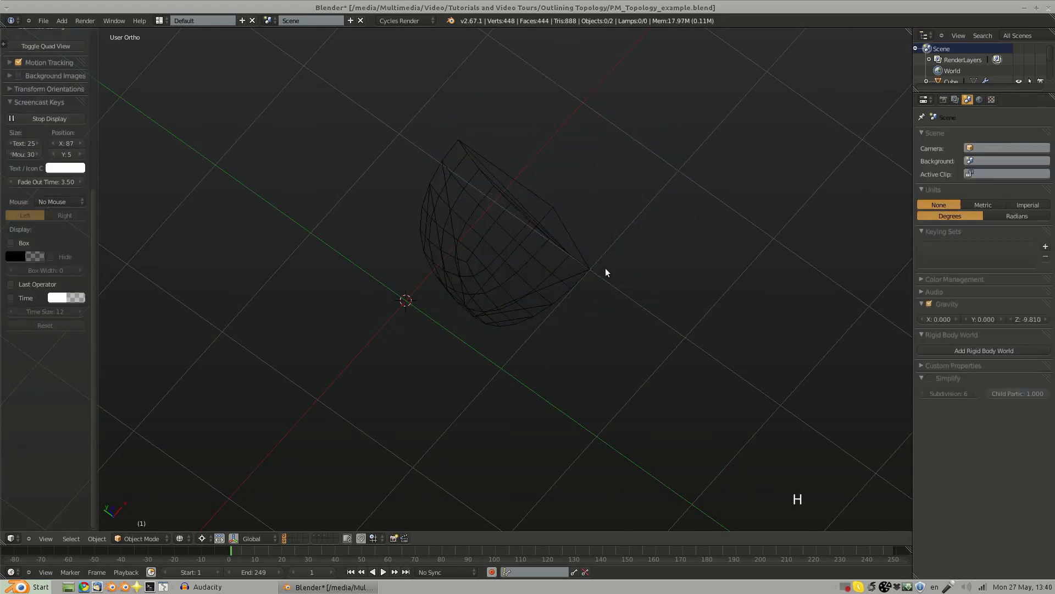
middle_drag(606, 274, 535, 285)
key(ctrl+z)
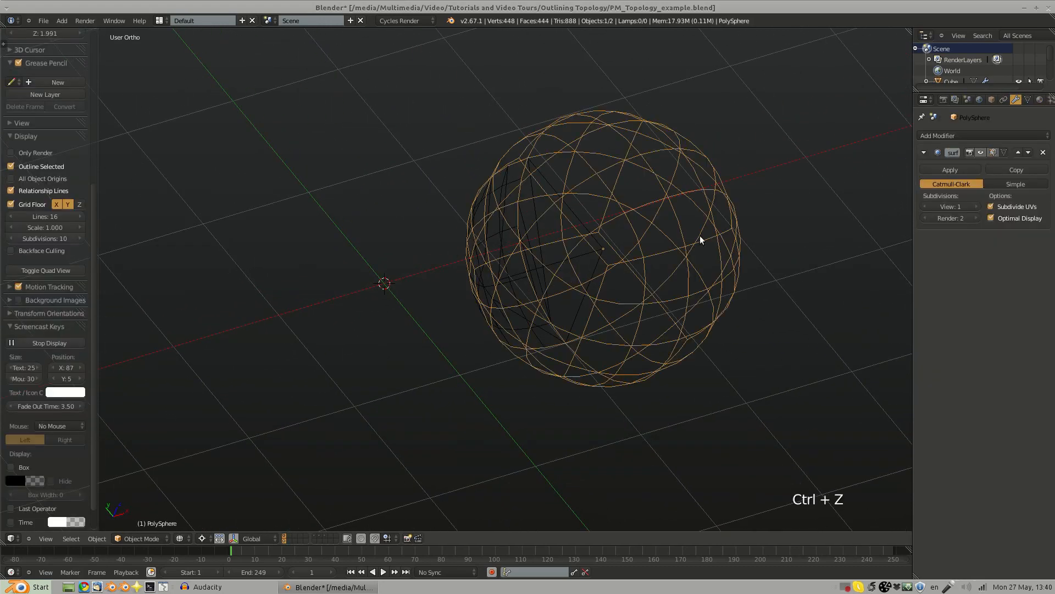
Step: Set the operation of the cube's Boolean modifier to Difference
right_click(607, 257)
click(954, 196)
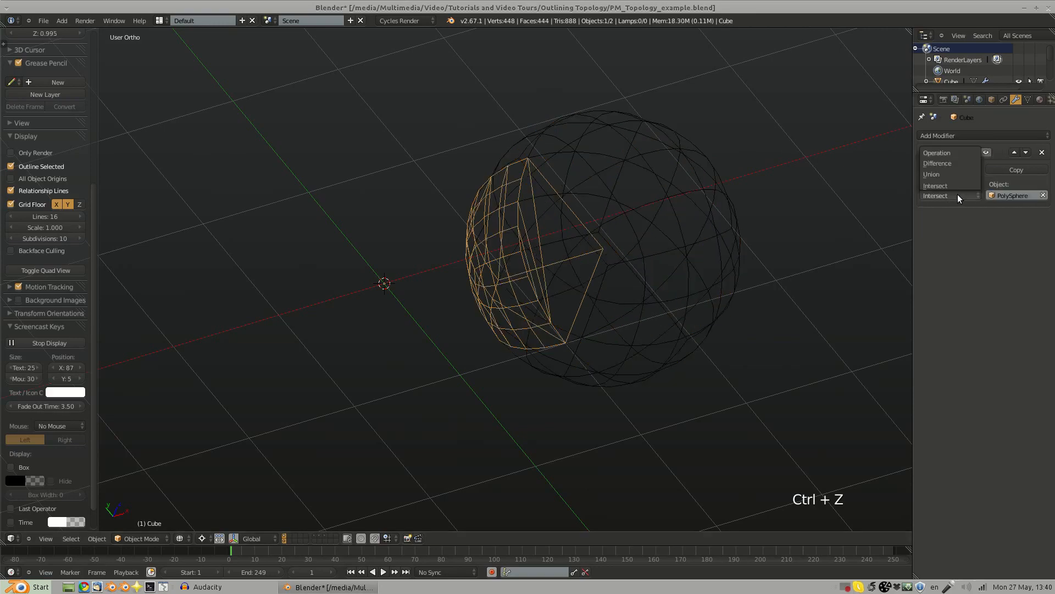
click(948, 164)
middle_drag(638, 283, 534, 199)
key(KP_7)
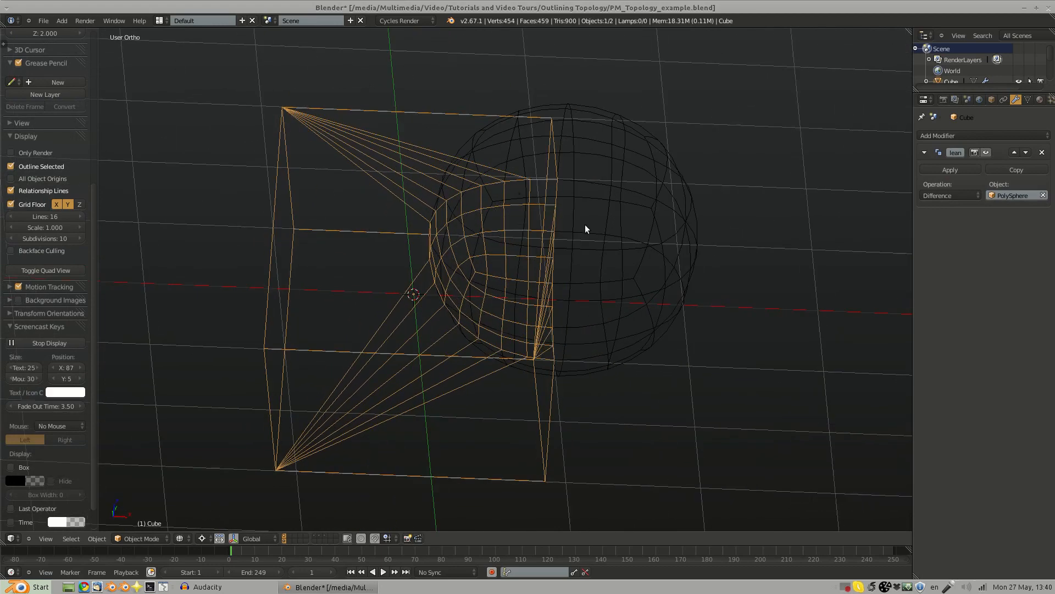
Step: Hide the PolySphere so that only the cube with its spherical cut-out is shown
right_click(671, 205)
key(ctrl+z)
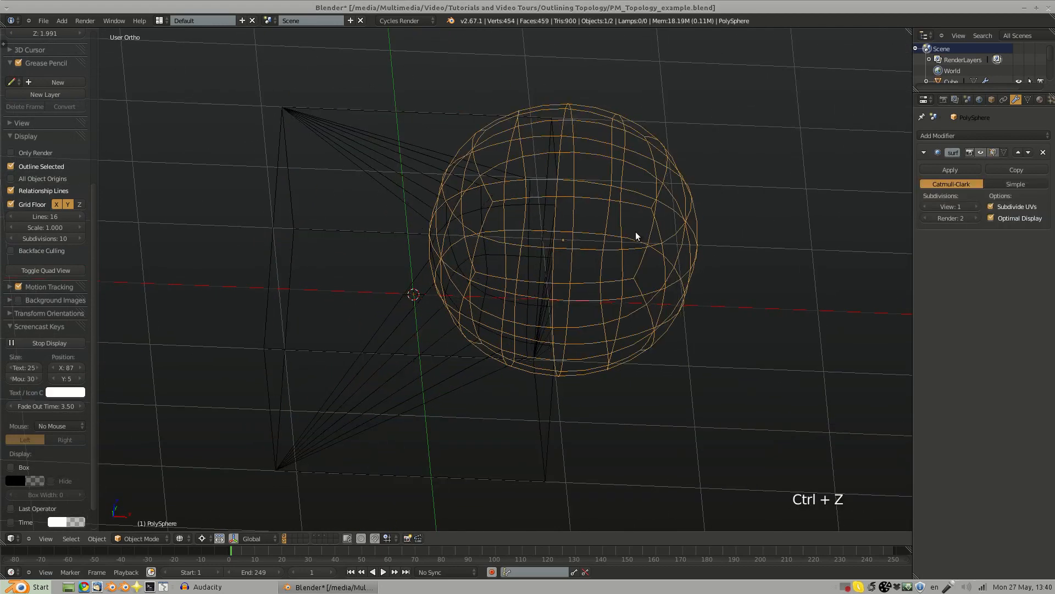
key(h)
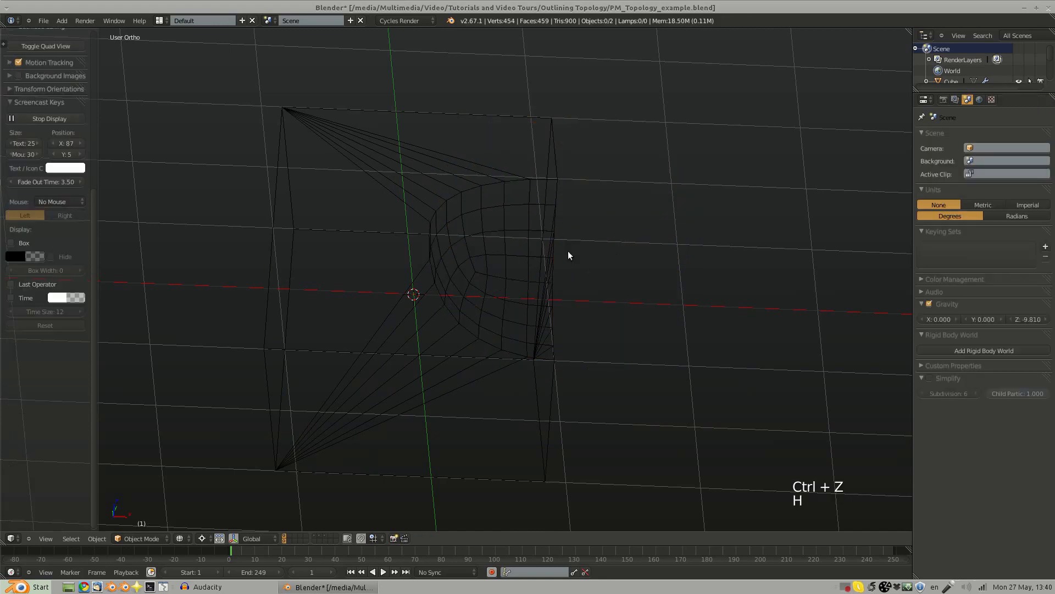
middle_drag(568, 252, 486, 206)
Step: Apply the cube's Boolean modifier and enter Edit Mode with solid shading
right_click(487, 207)
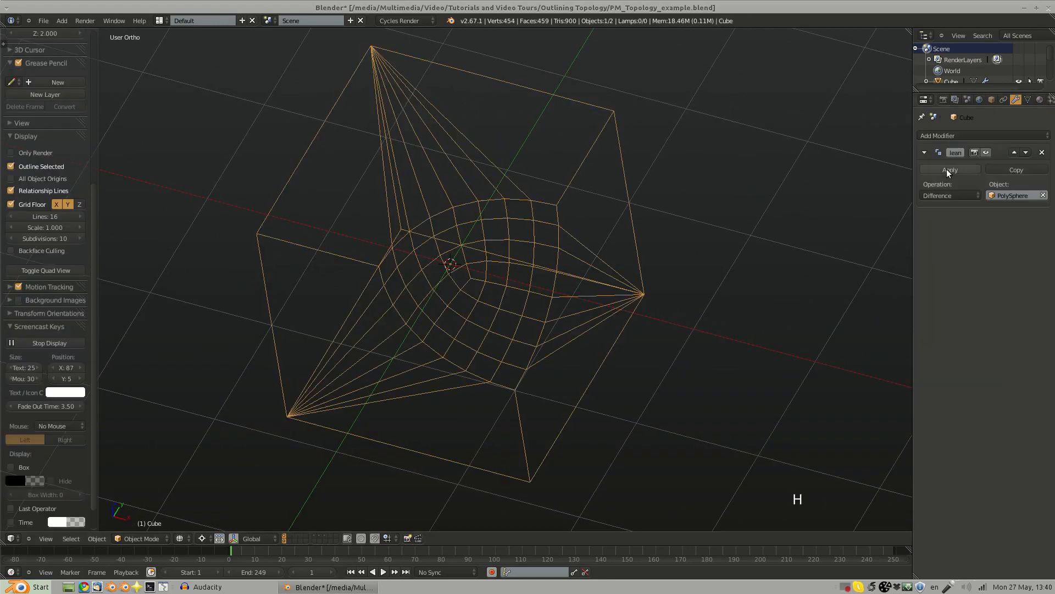
key(Tab)
key(z)
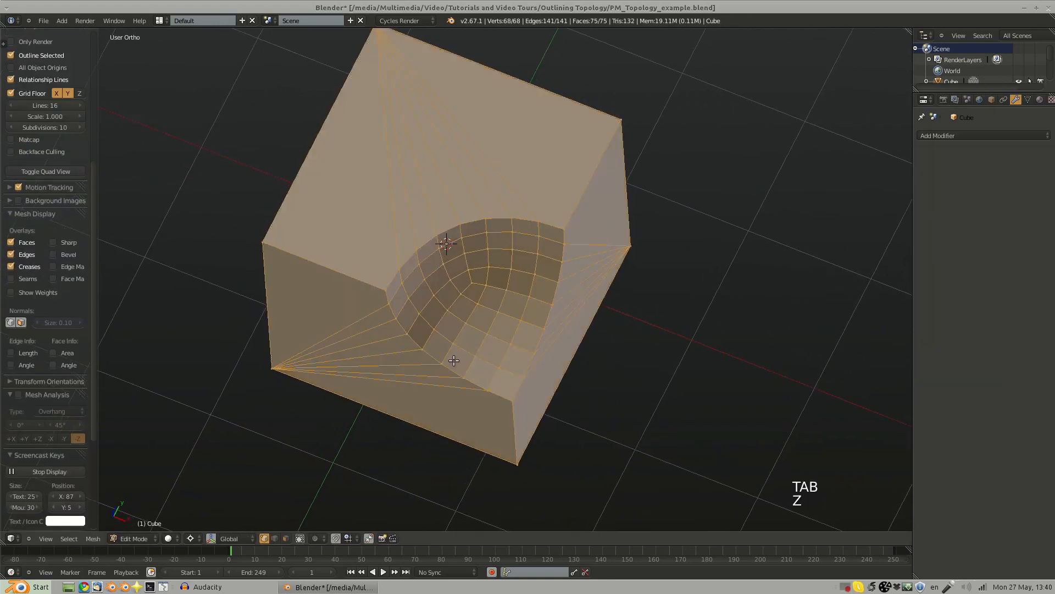
Step: Deselect everything and examine the edge fans that the Boolean left around the spherical cut-out on the cube's three faces
mouse_move(497, 279)
middle_down()
mouse_move(517, 293)
mouse_move(472, 330)
middle_up()
key(a)
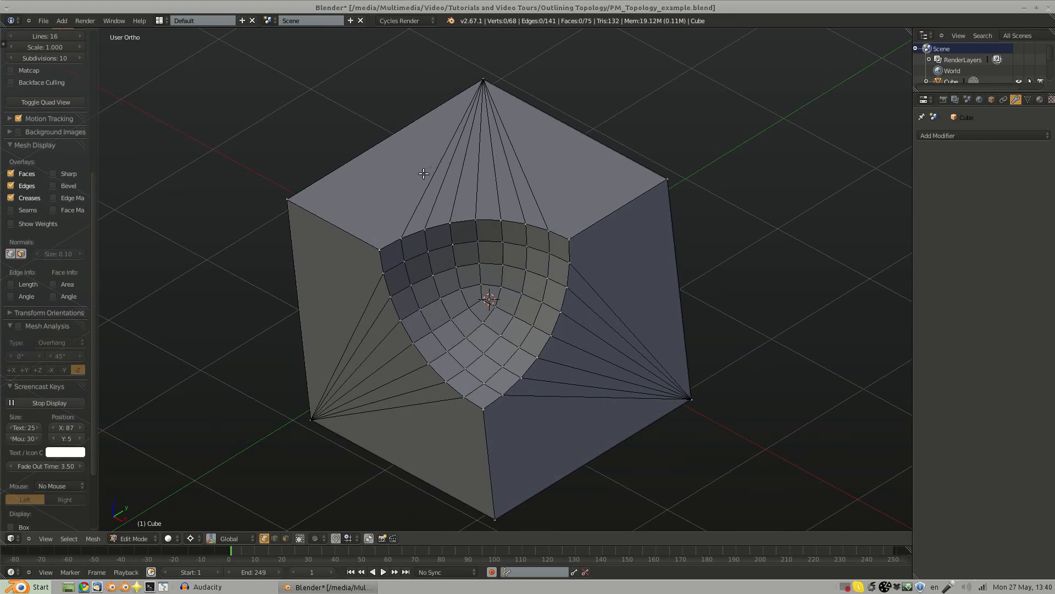
middle_drag(318, 416, 407, 213)
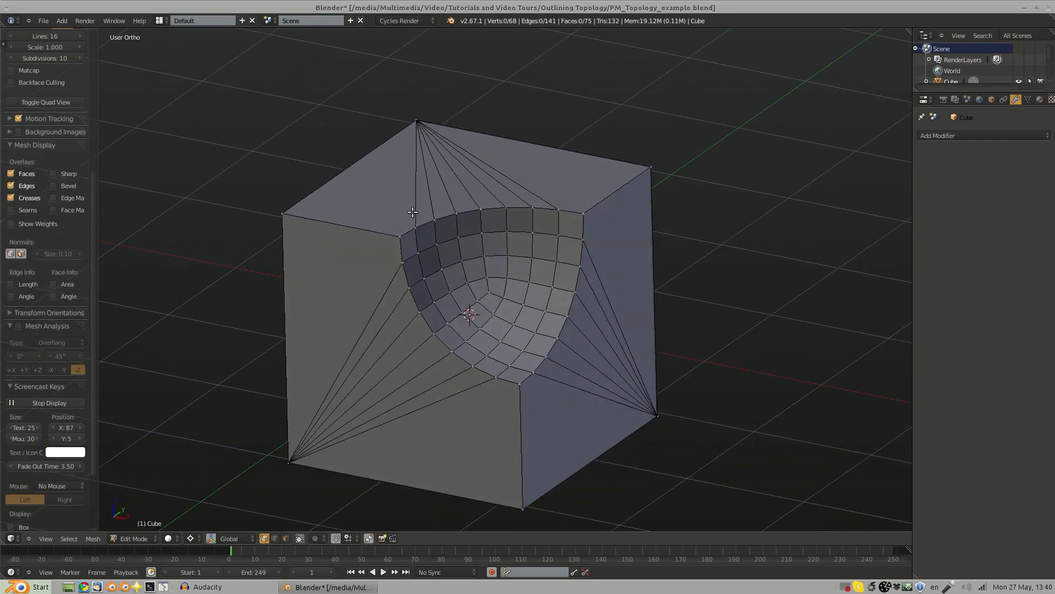
middle_drag(455, 278, 493, 347)
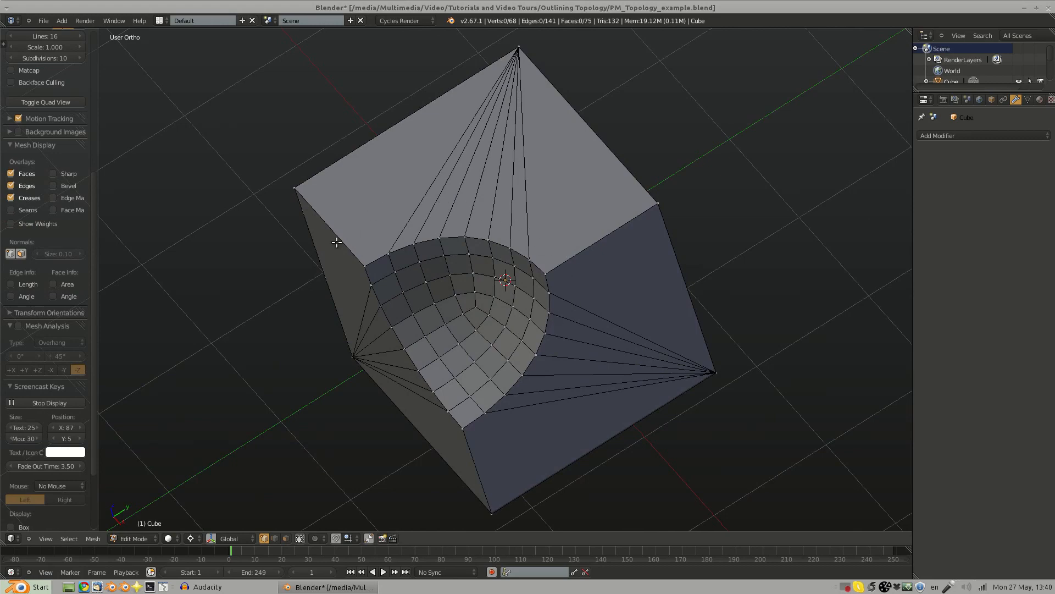
middle_drag(522, 174, 468, 162)
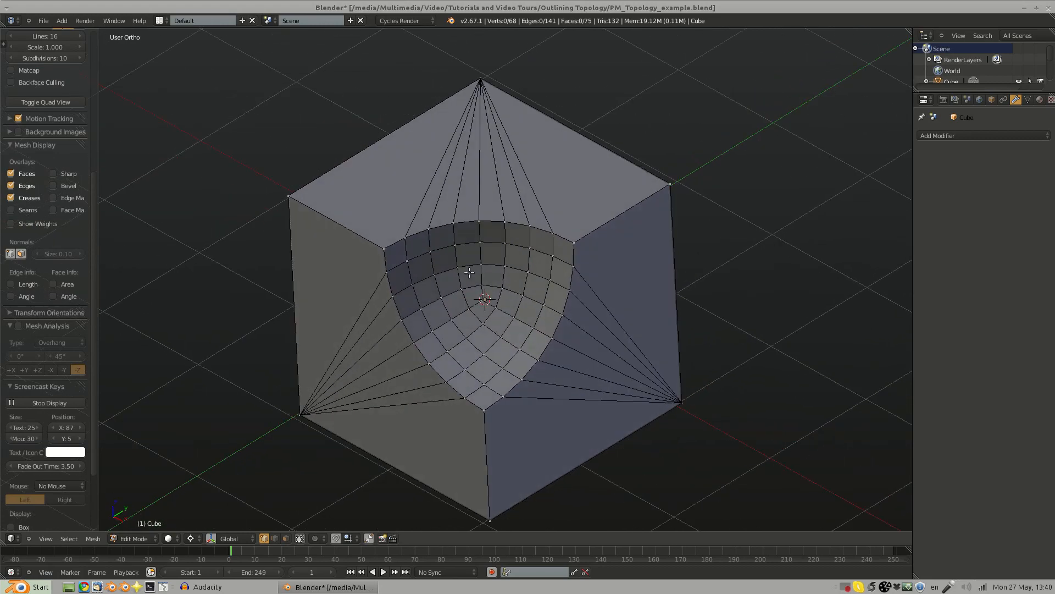
middle_drag(473, 250, 495, 310)
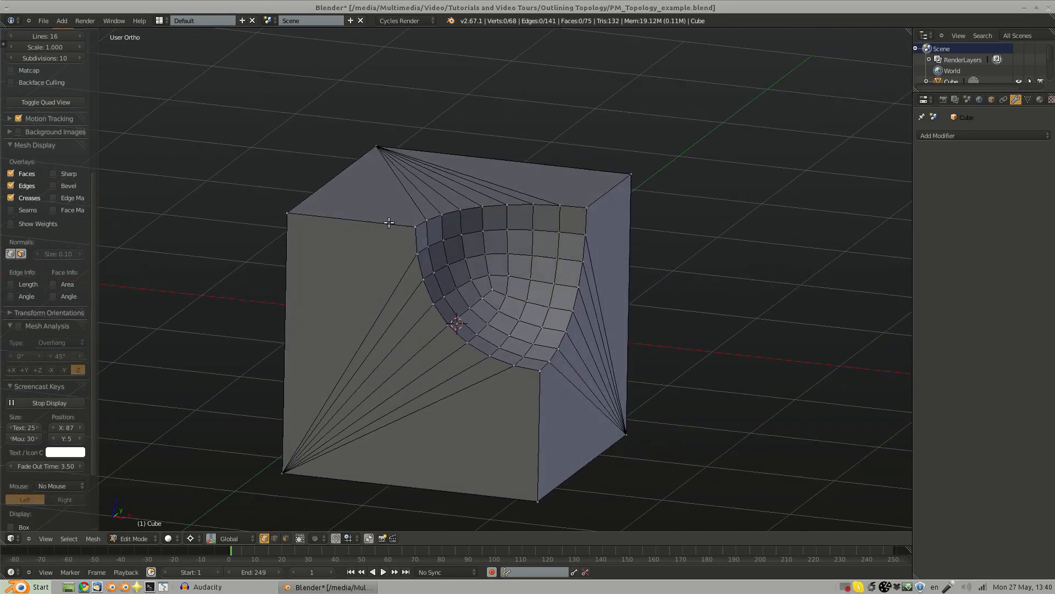
middle_drag(462, 198, 514, 333)
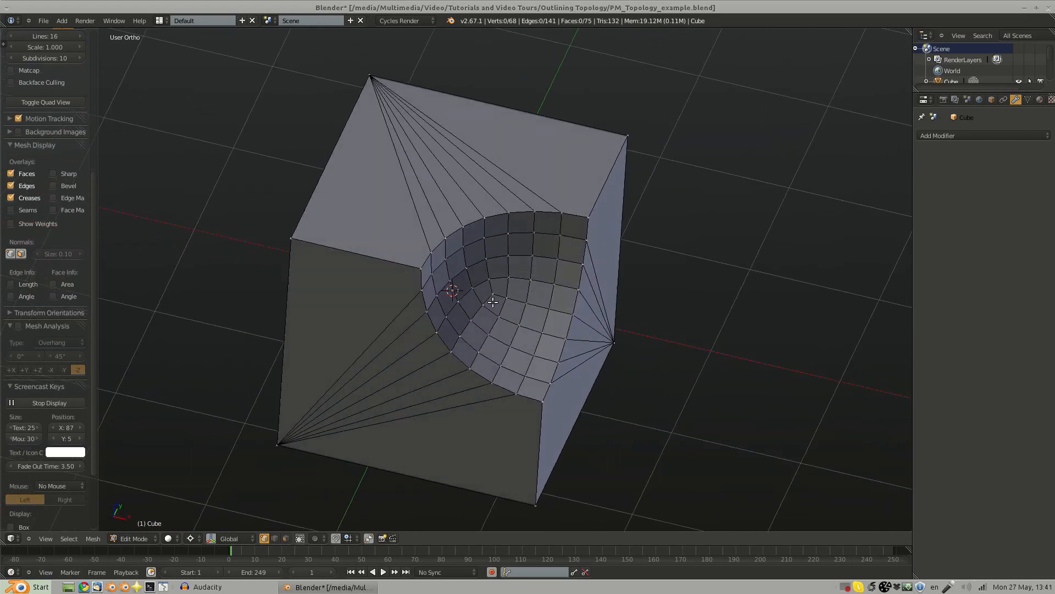
Step: Unhide the PolySphere and snap the 3D cursor to its centre
key(Tab)
key(alt+h)
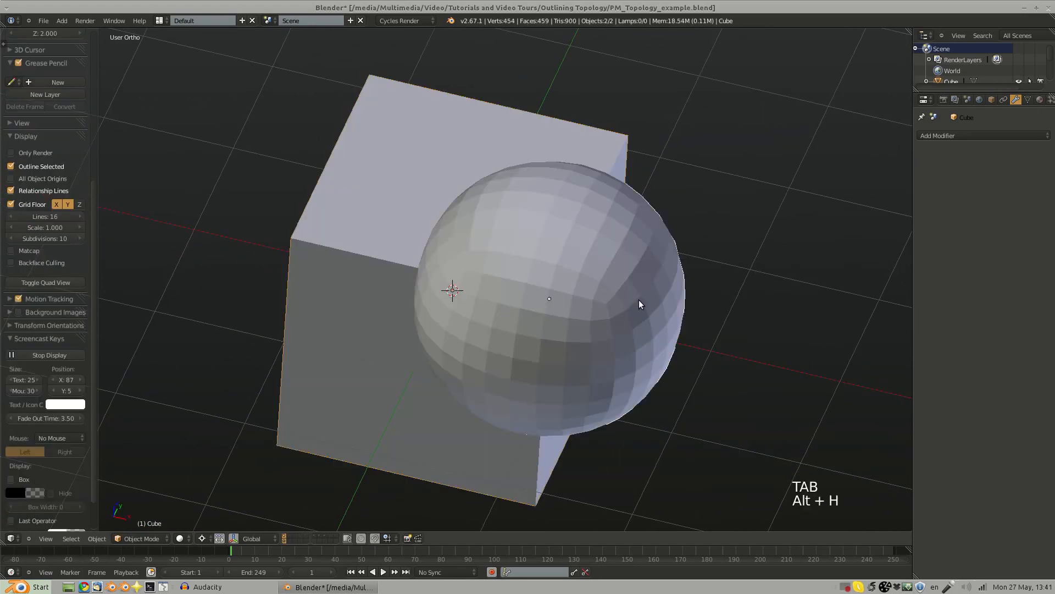
key(Tab)
key(Tab)
right_click(618, 302)
key(Tab)
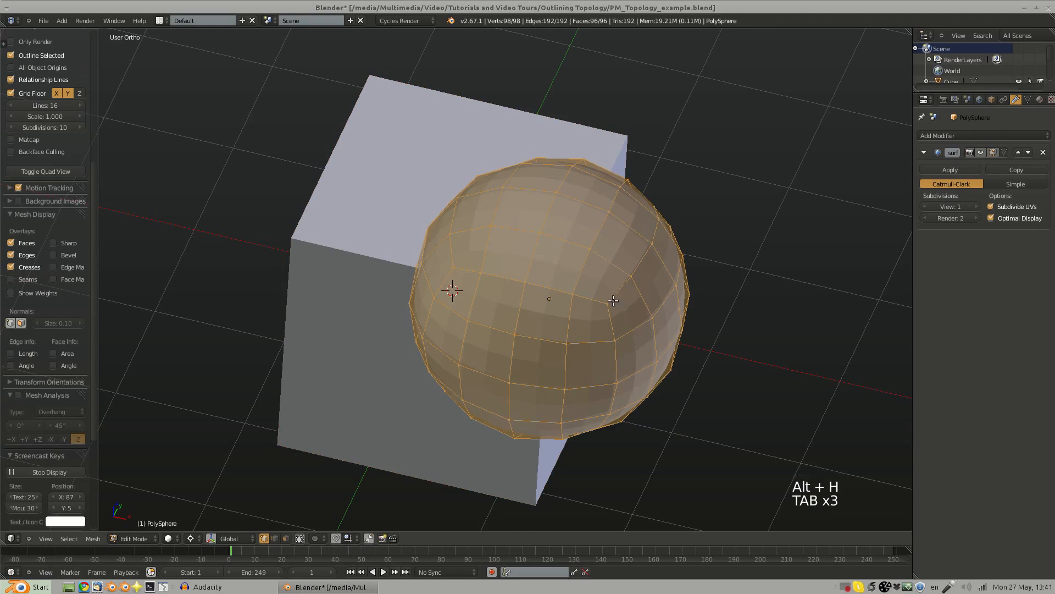
key(shift+s)
click(605, 303)
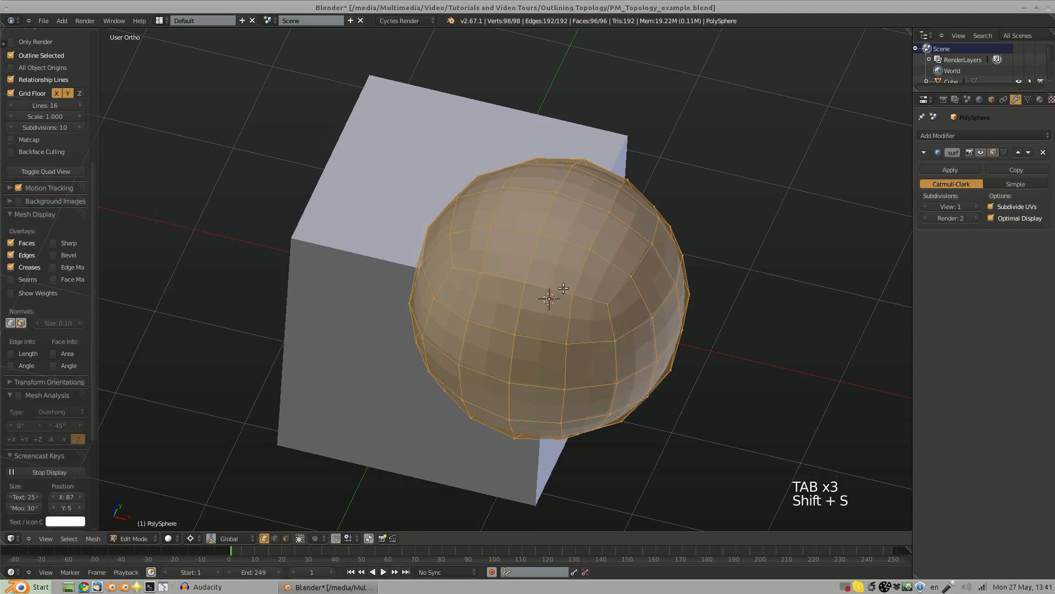
key(Tab)
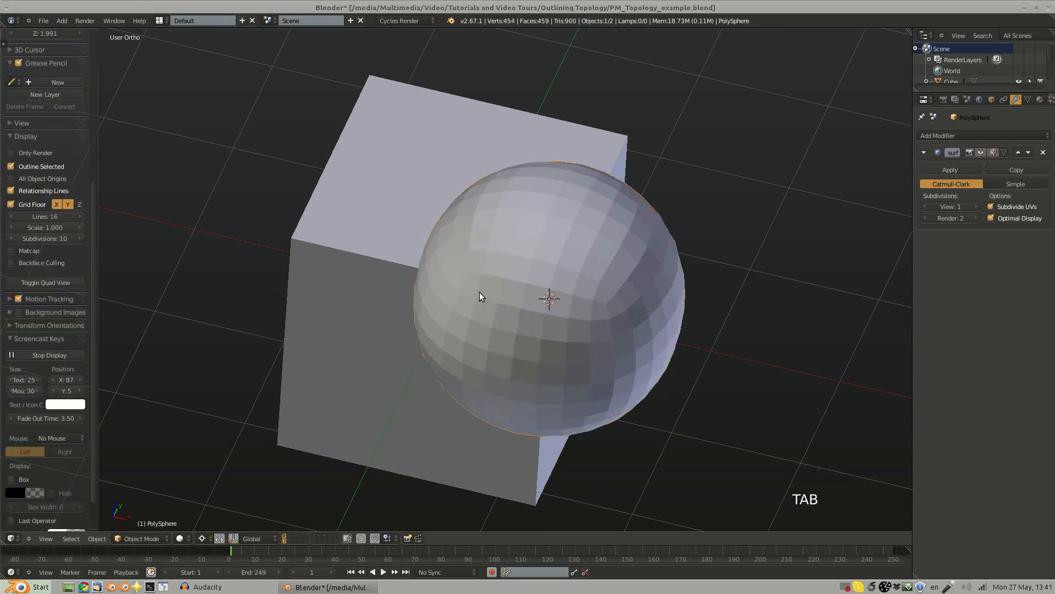
Step: Hide the PolySphere again and enter Edit Mode on the cube
right_click(360, 255)
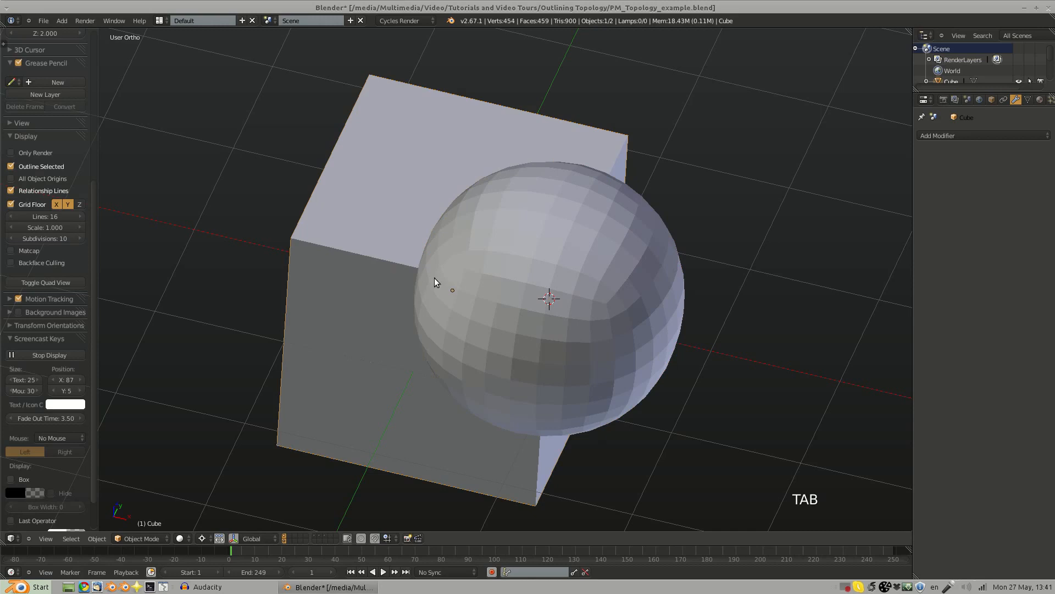
right_click(553, 312)
key(h)
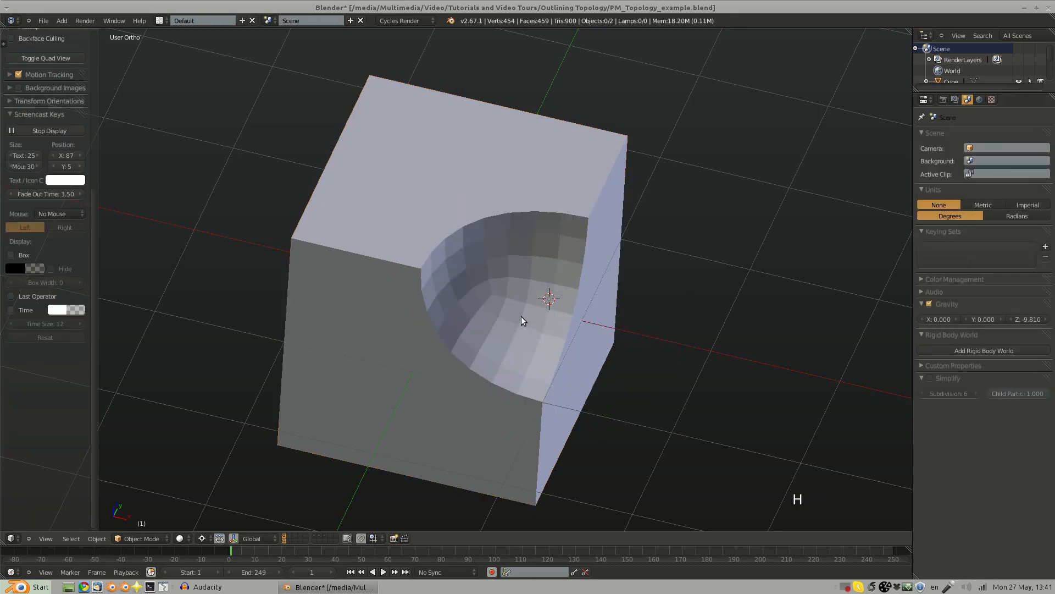
key(shift+s)
click(522, 316)
middle_drag(524, 306, 502, 280)
middle_drag(621, 276, 625, 322)
right_click(625, 322)
key(Tab)
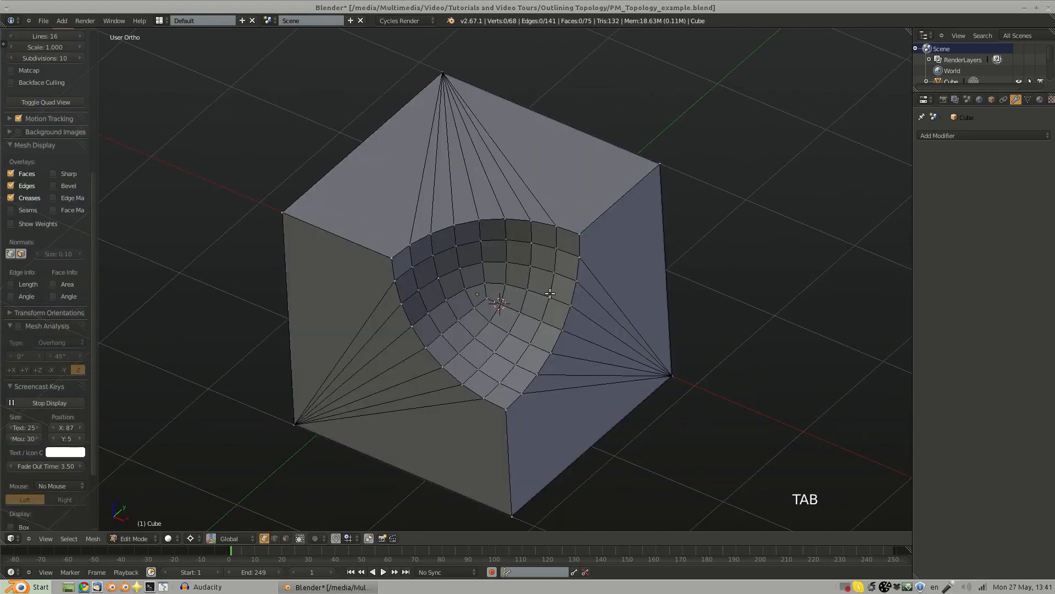
Step: Select the complete rim edge loop of the spherical cut-out across all three cube faces
middle_drag(550, 293, 521, 279)
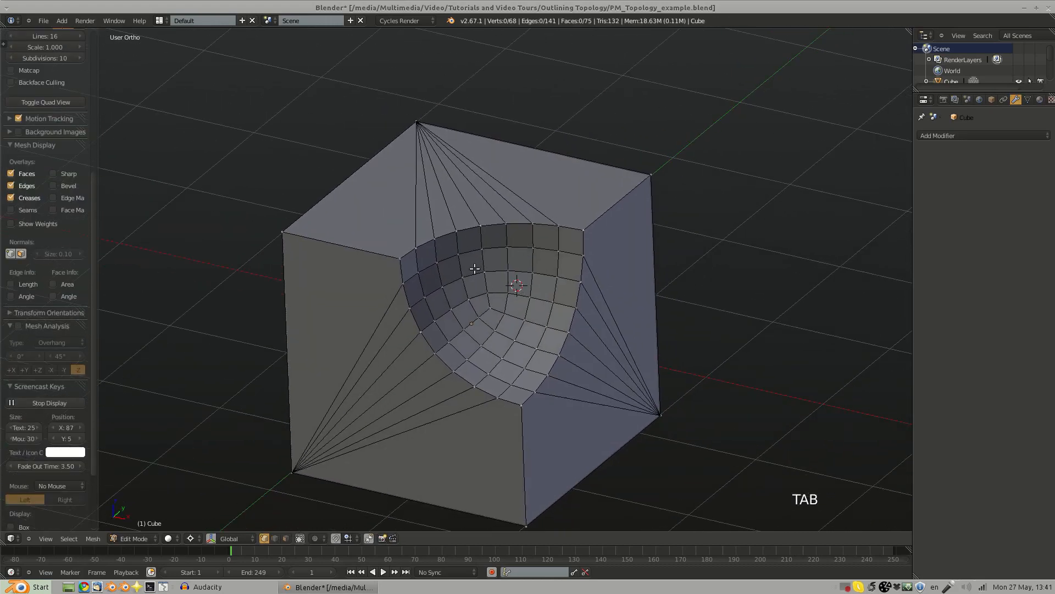
alt+right_click(451, 232)
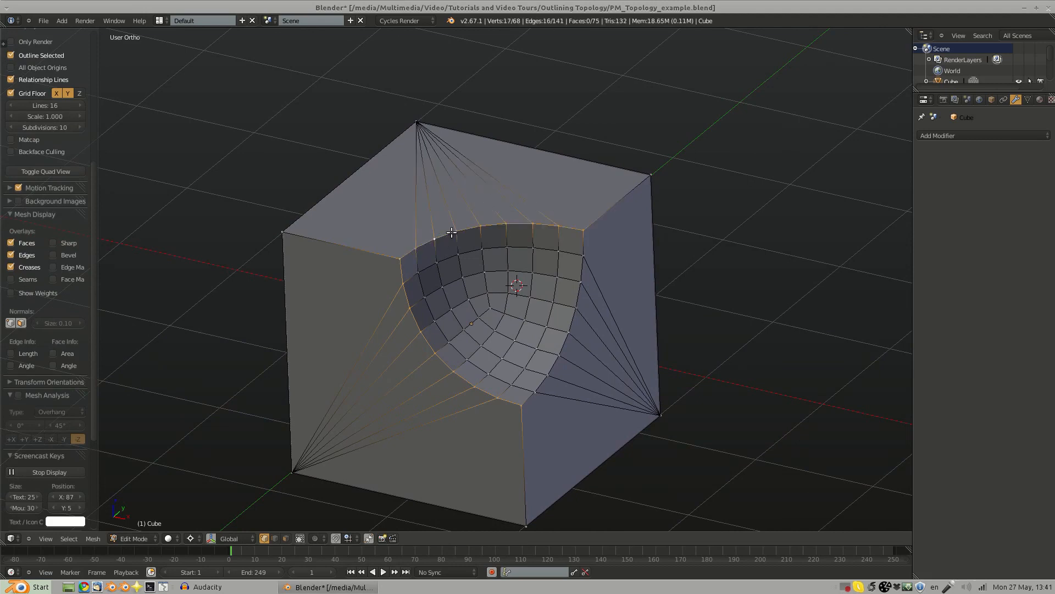
alt+shift+right_click(579, 290)
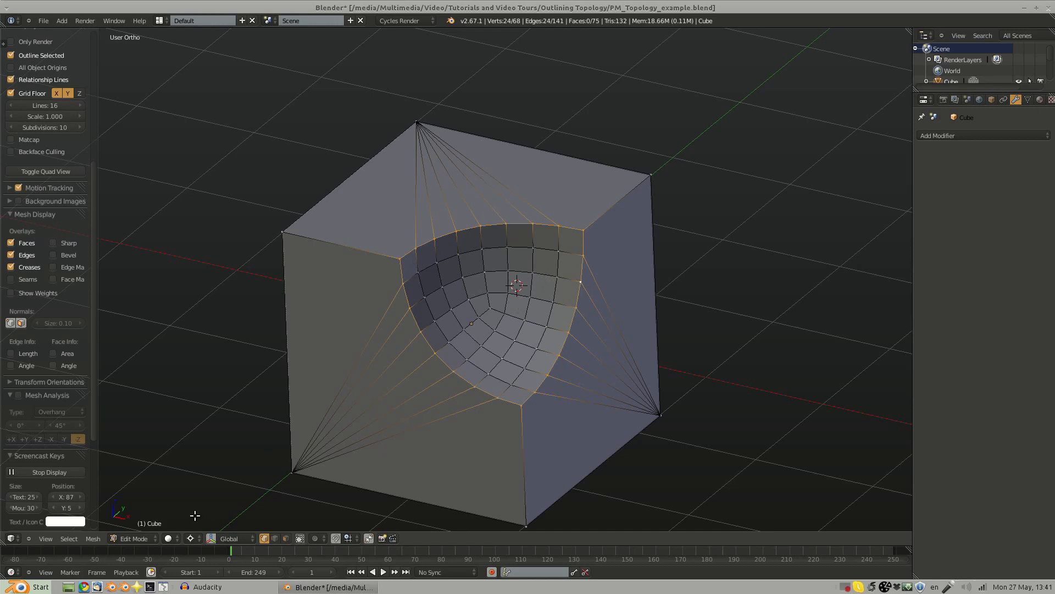
click(192, 539)
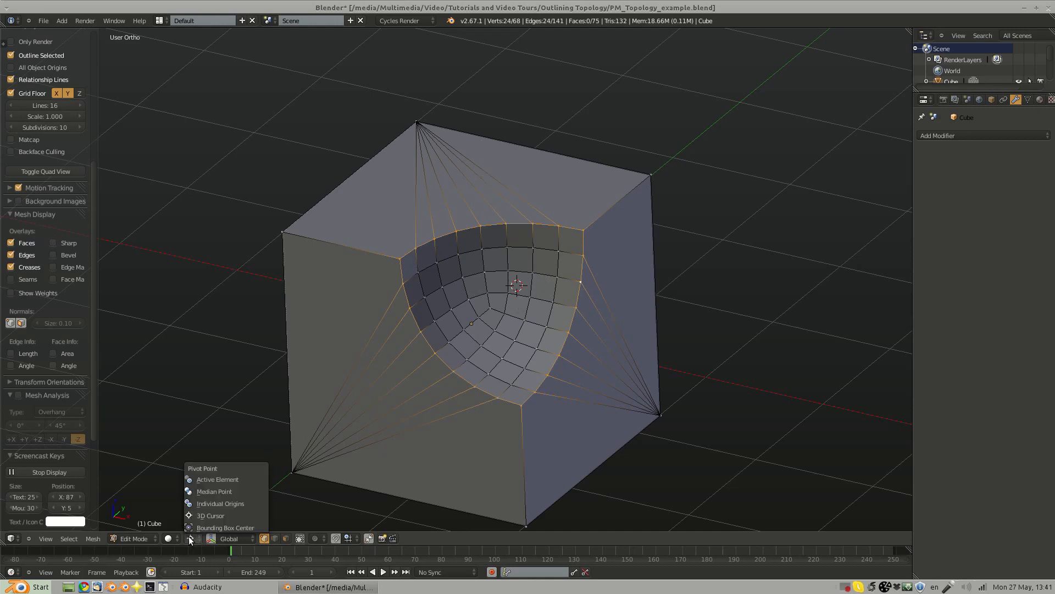
key(Escape)
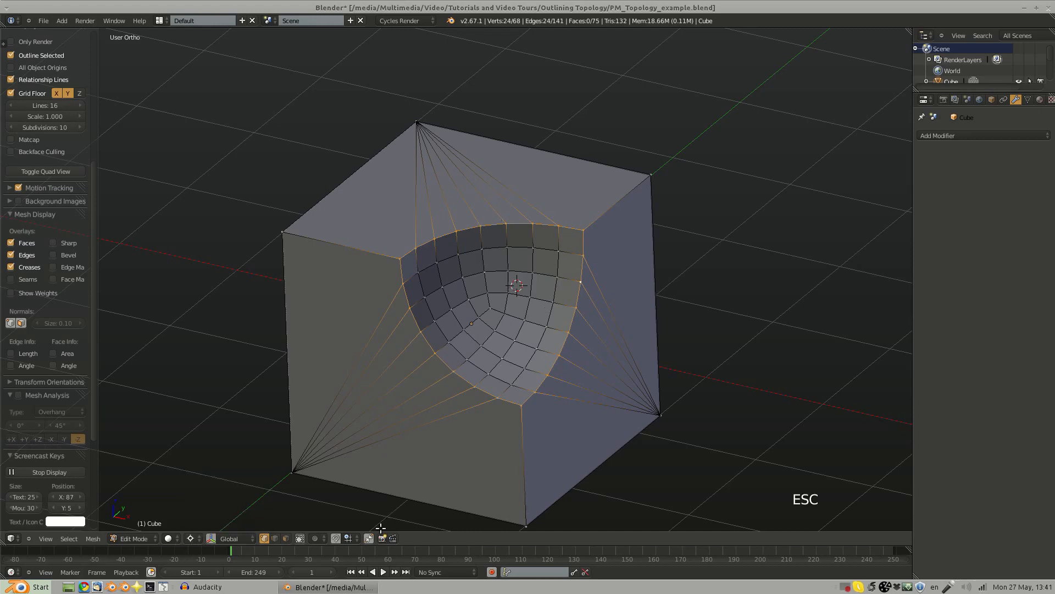
Step: Extrude the cut-out's rim loop and scale it outward to about 1.2 around the 3D cursor, then deselect everything
middle_drag(539, 349, 532, 326)
key(e)
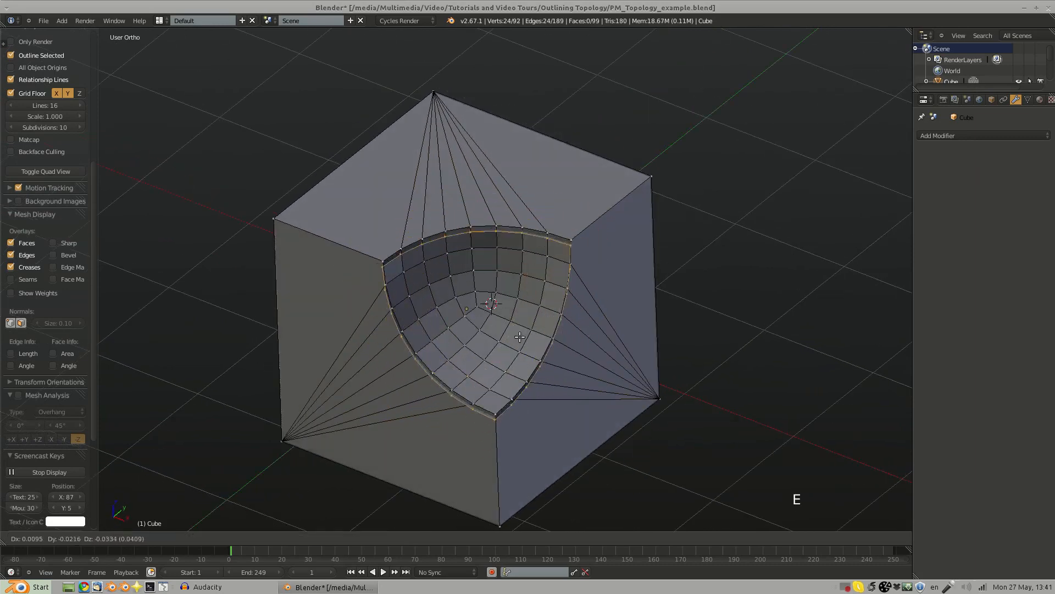
key(s)
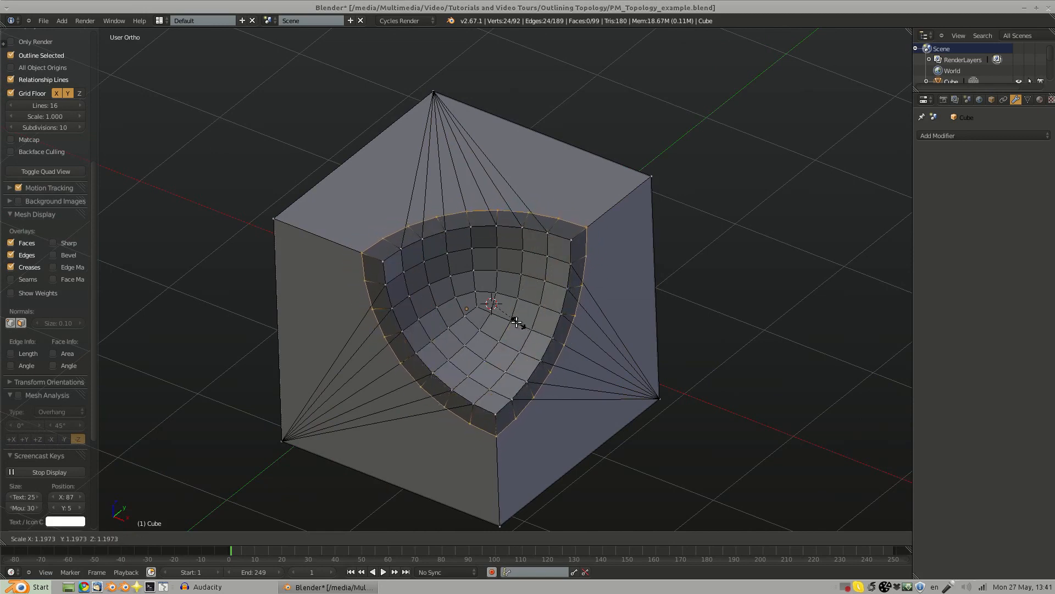
click(528, 323)
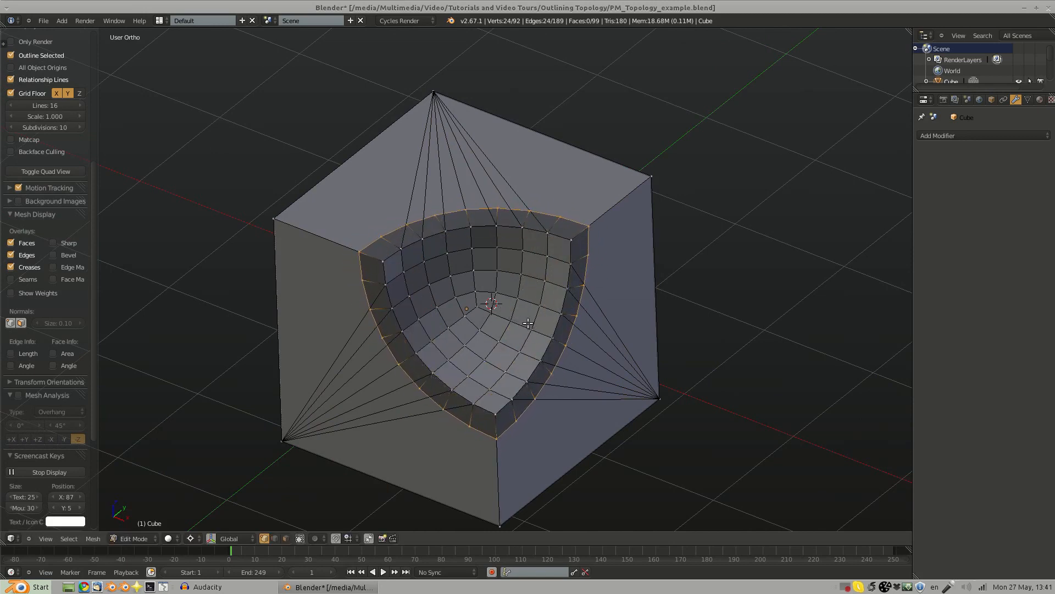
middle_drag(528, 323, 398, 254)
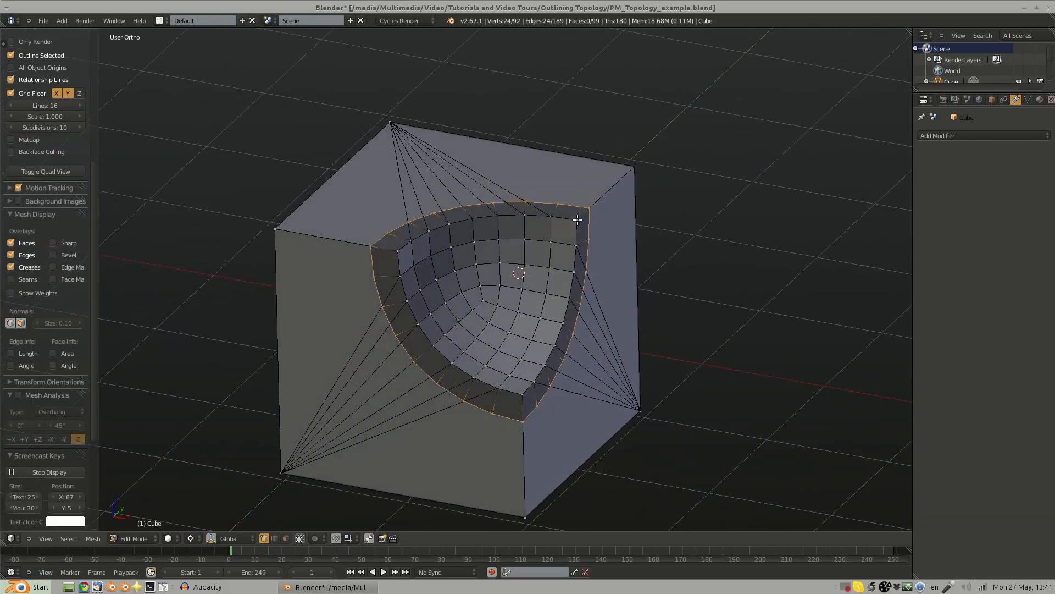
middle_drag(577, 219, 417, 236)
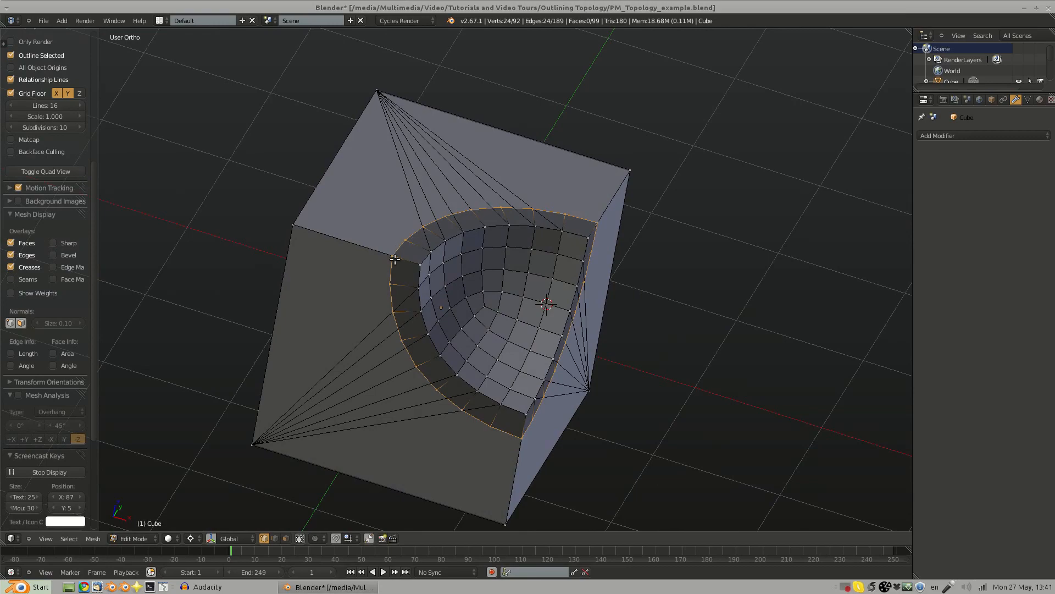
middle_drag(457, 209, 431, 248)
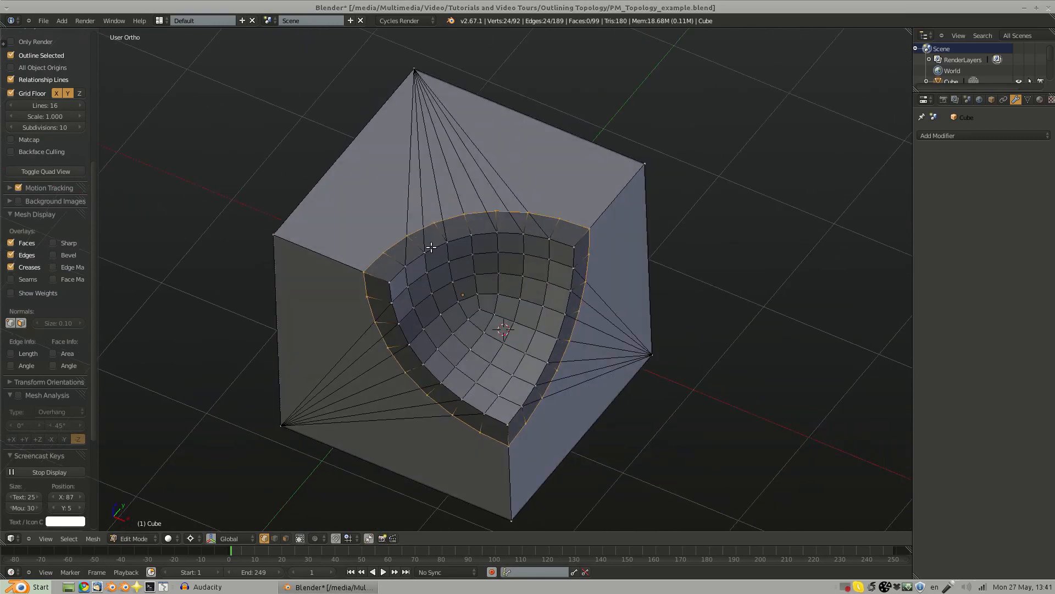
middle_drag(352, 291, 426, 309)
key(a)
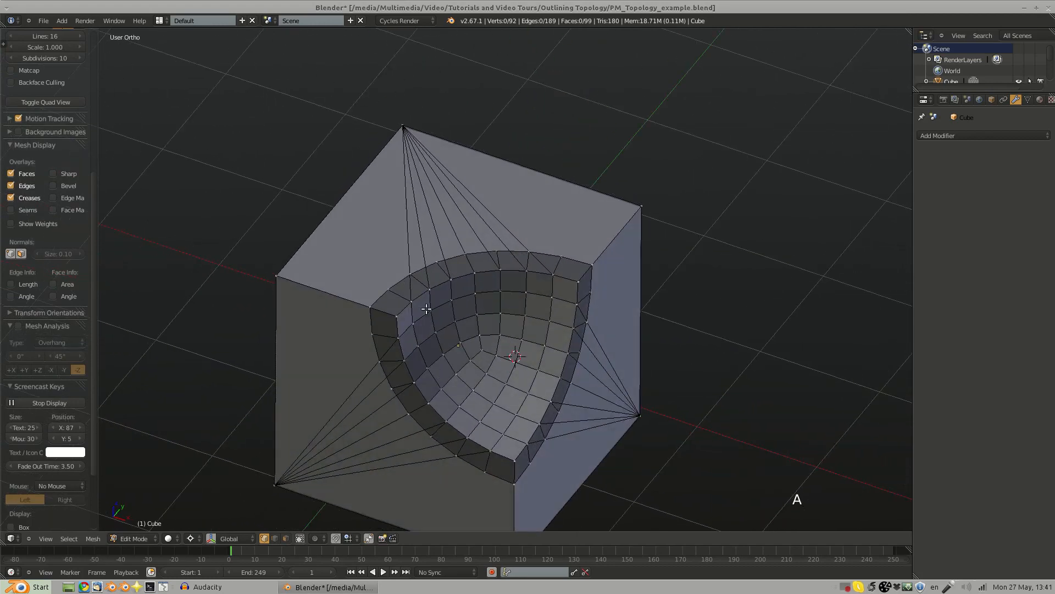
Step: In edge selection mode, select the fanned edges on the three faces around the cut-out and delete them
key(ctrl+Tab)
click(377, 277)
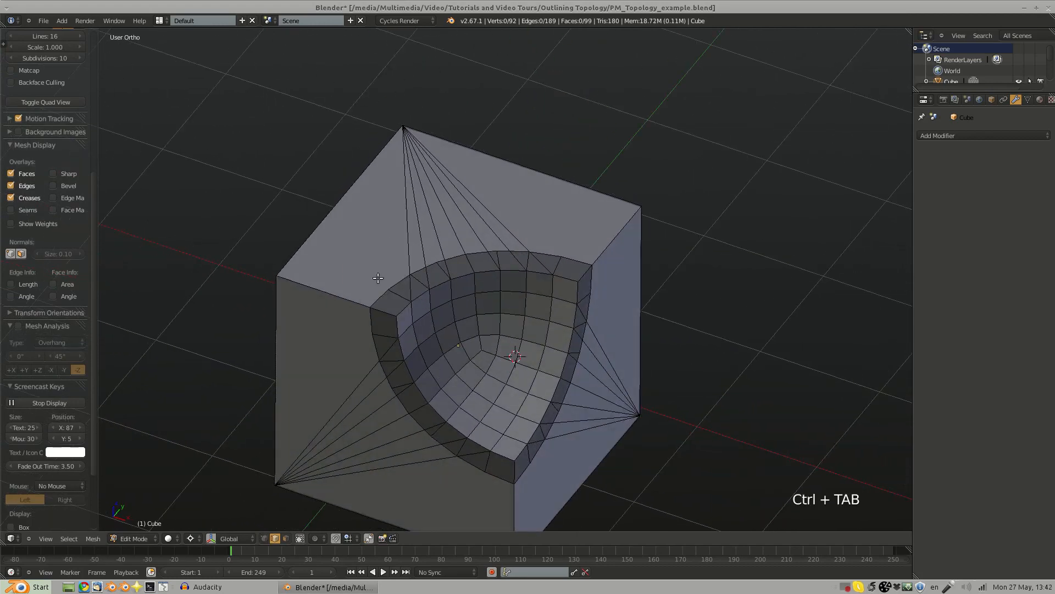
key(c)
drag(405, 212, 471, 207)
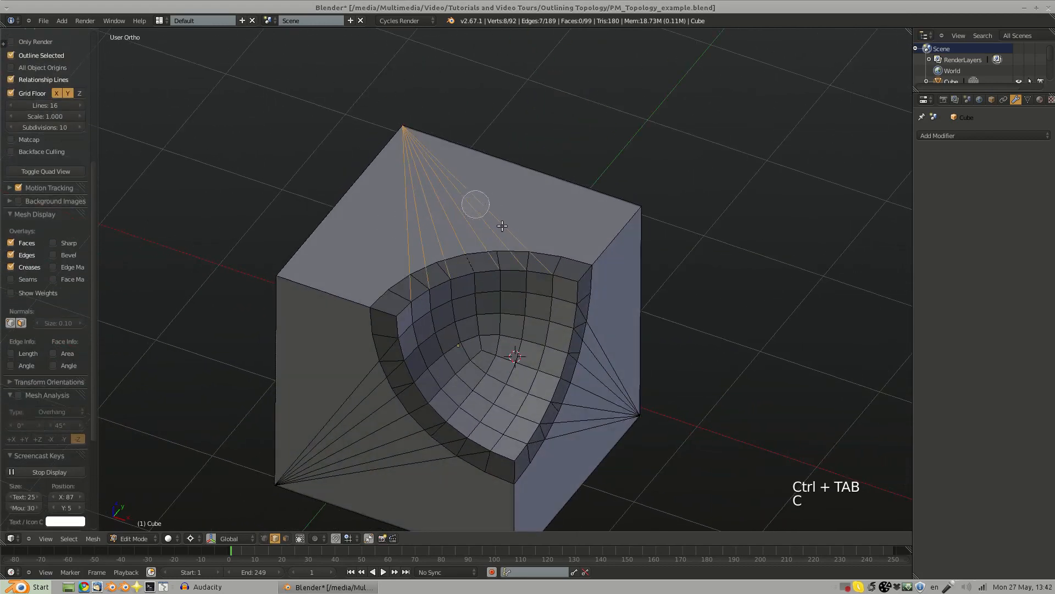
drag(577, 434, 607, 372)
drag(328, 391, 372, 452)
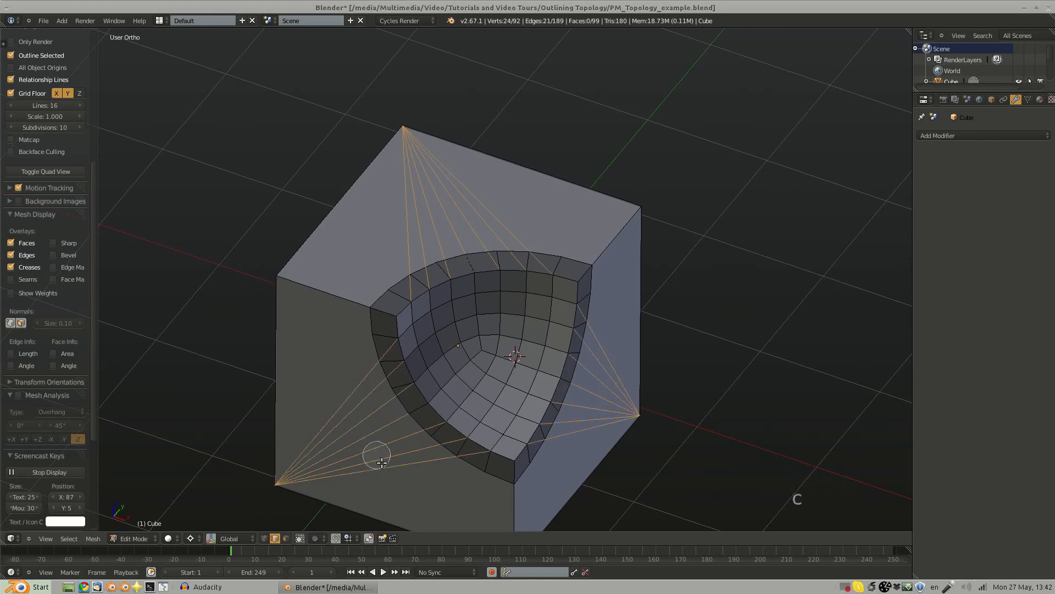
right_click(358, 392)
mouse_move(438, 425)
shift+middle_down()
mouse_move(427, 372)
mouse_move(351, 286)
shift+middle_up()
key(x)
click(380, 360)
Step: Delete the three edges joining the inner rim's corner vertices to the neighbouring cube corners, using vertex selection
key(ctrl+Tab)
click(366, 320)
right_click(283, 267)
shift+right_click(403, 304)
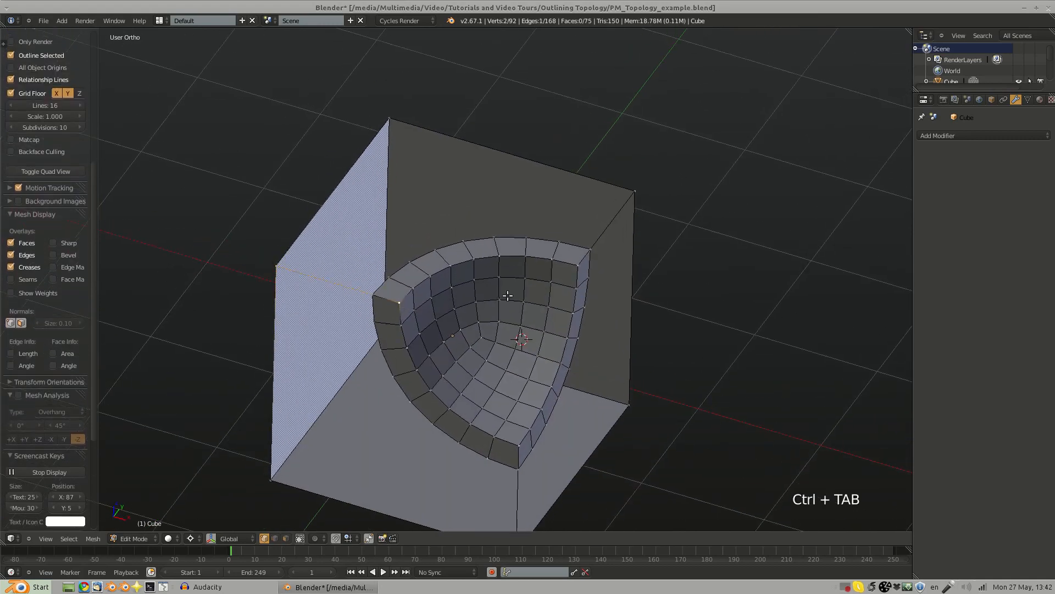
shift+right_click(569, 266)
shift+right_click(628, 195)
shift+middle_drag(531, 447, 493, 396)
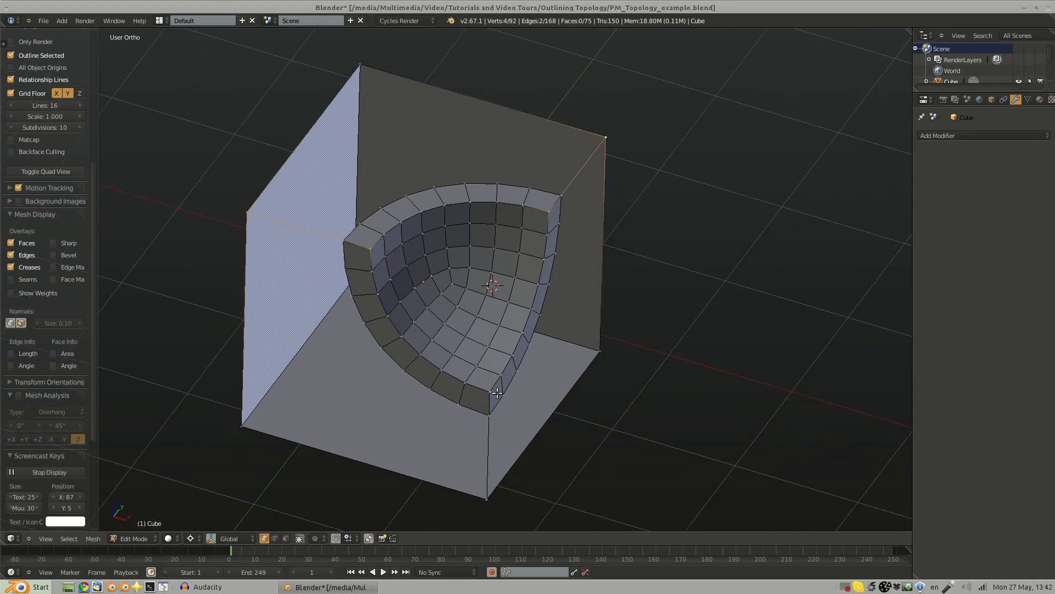
shift+right_click(494, 394)
shift+right_click(487, 487)
key(x)
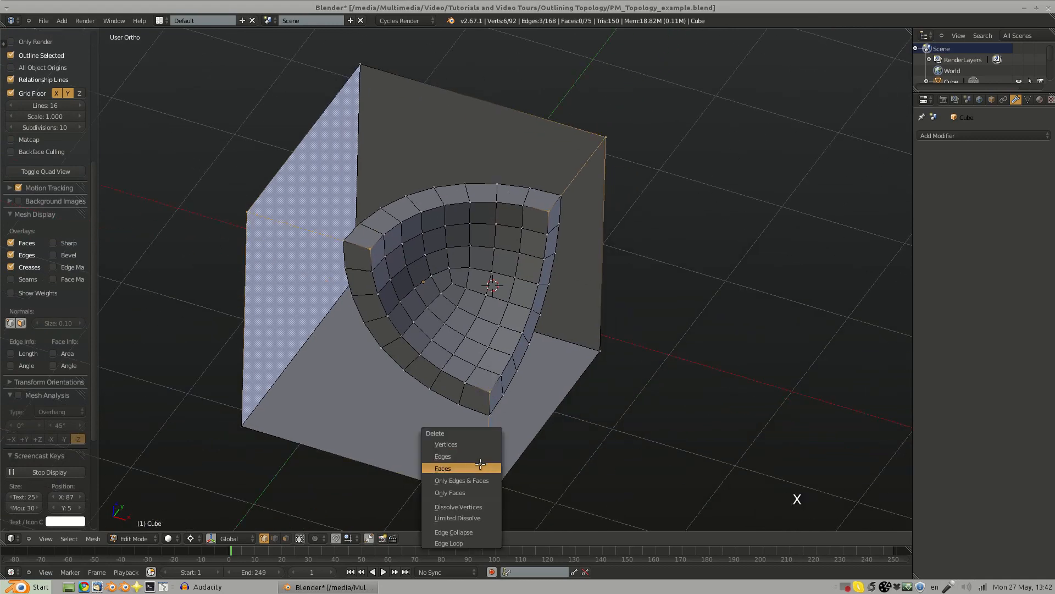
click(486, 467)
Step: Create three new edges connecting the outer rim loop's corner vertices to the neighbouring cube corners
middle_drag(486, 467, 382, 254)
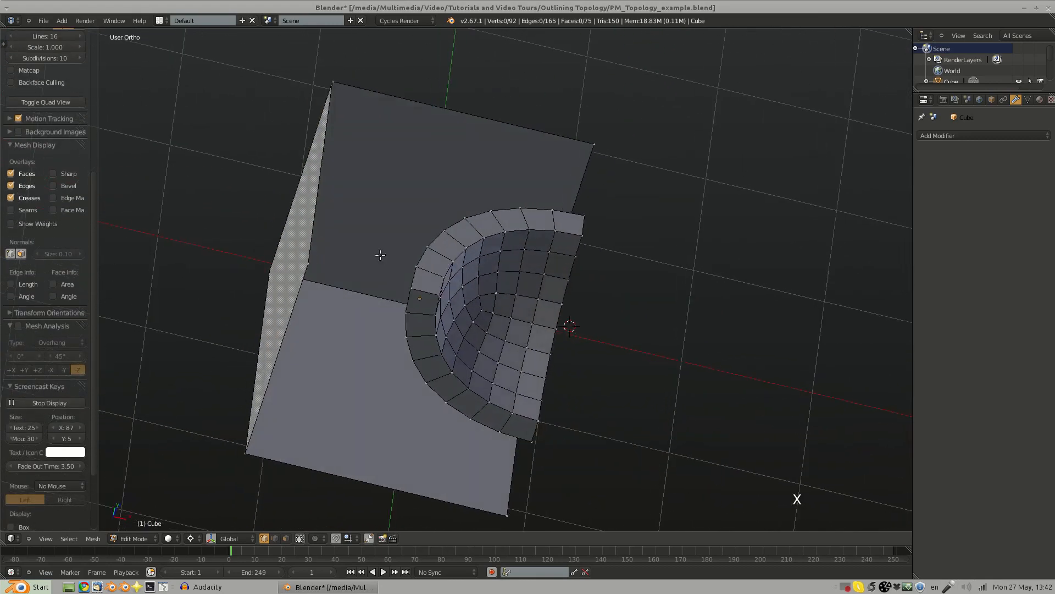
right_click(399, 287)
shift+right_click(305, 263)
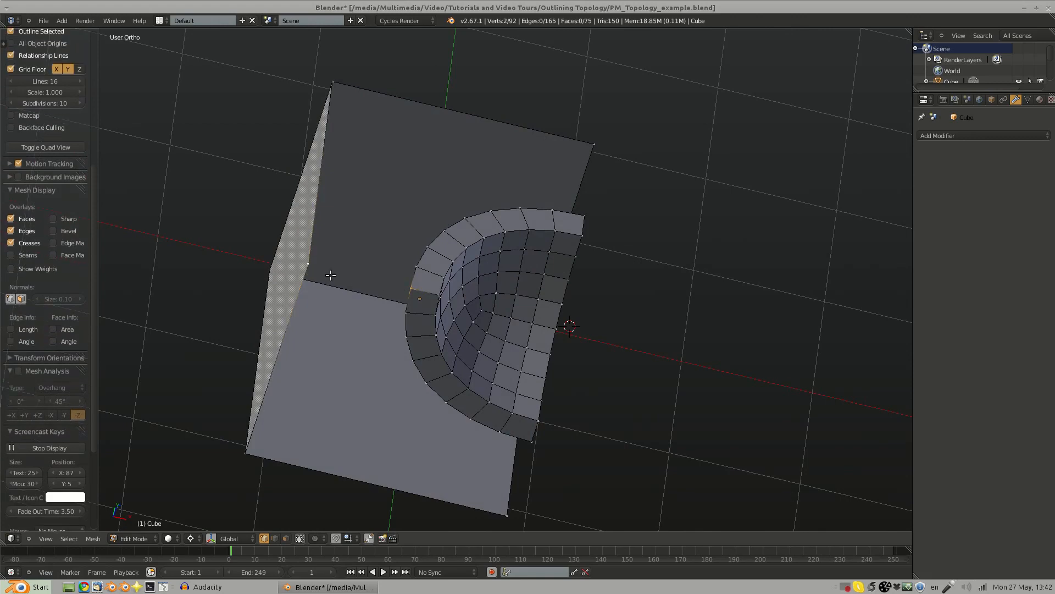
key(f)
middle_drag(514, 294, 570, 203)
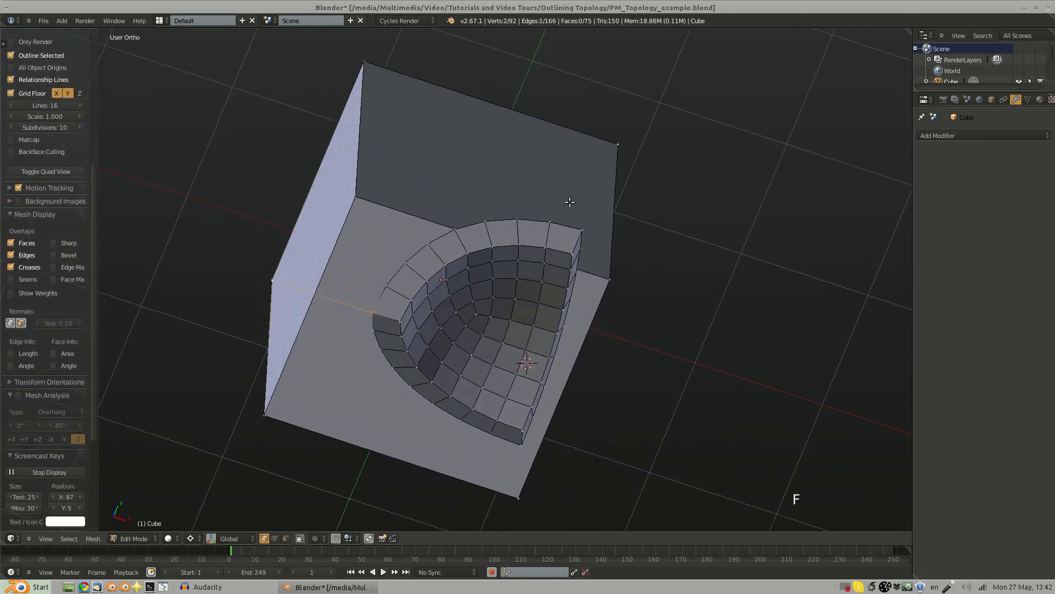
right_click(589, 226)
shift+right_click(625, 143)
key(f)
middle_drag(625, 142, 373, 235)
key(f)
key(a)
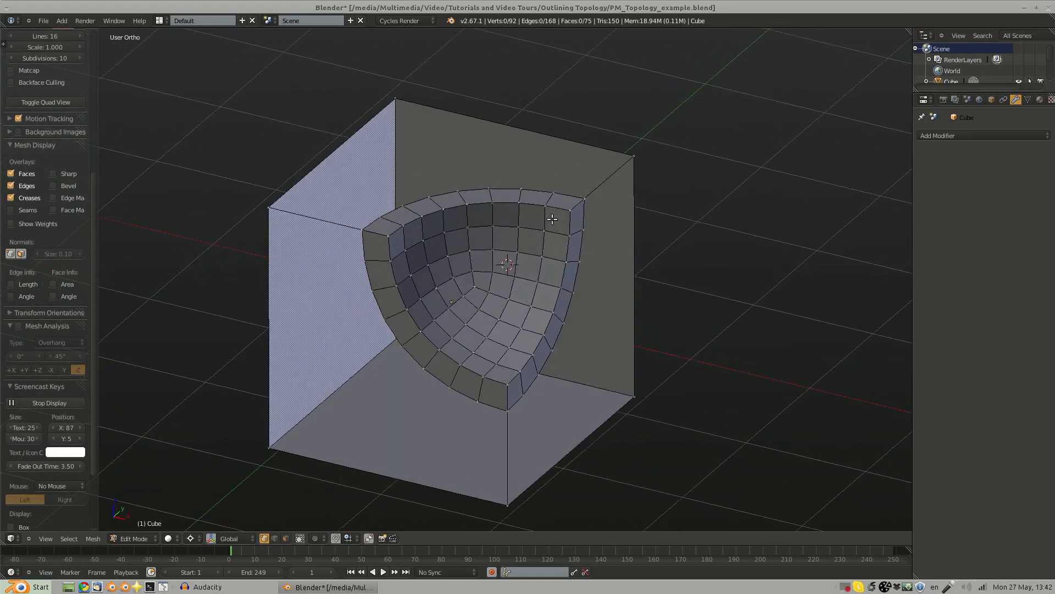
Step: Examine the cube's cut-out, rim and corner edges from several angles in object and edit mode
middle_drag(410, 215, 514, 299)
key(Tab)
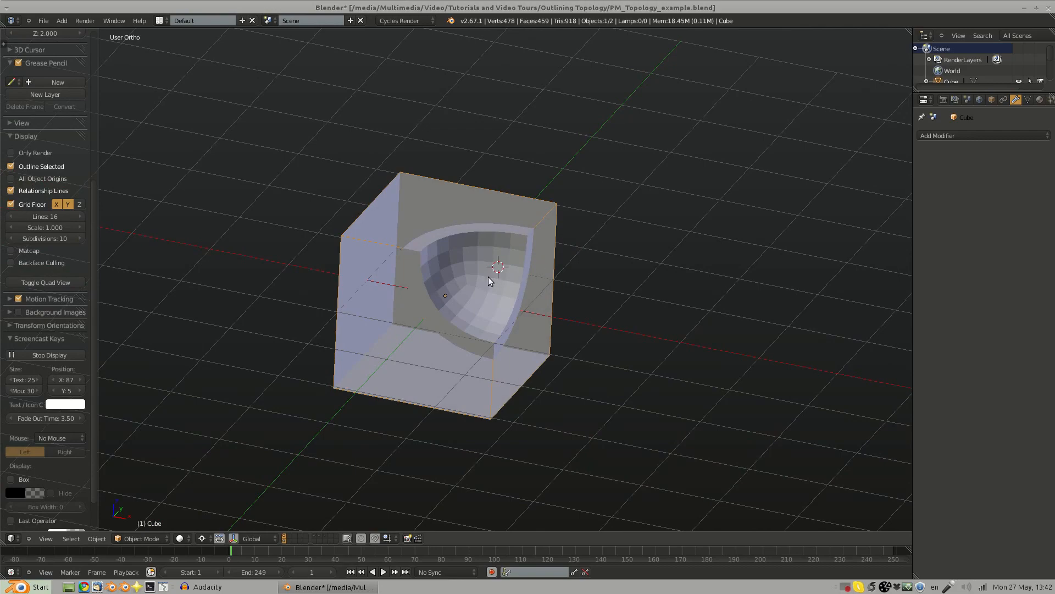
middle_drag(476, 261, 404, 273)
key(Tab)
scroll(473, 314, up, 4)
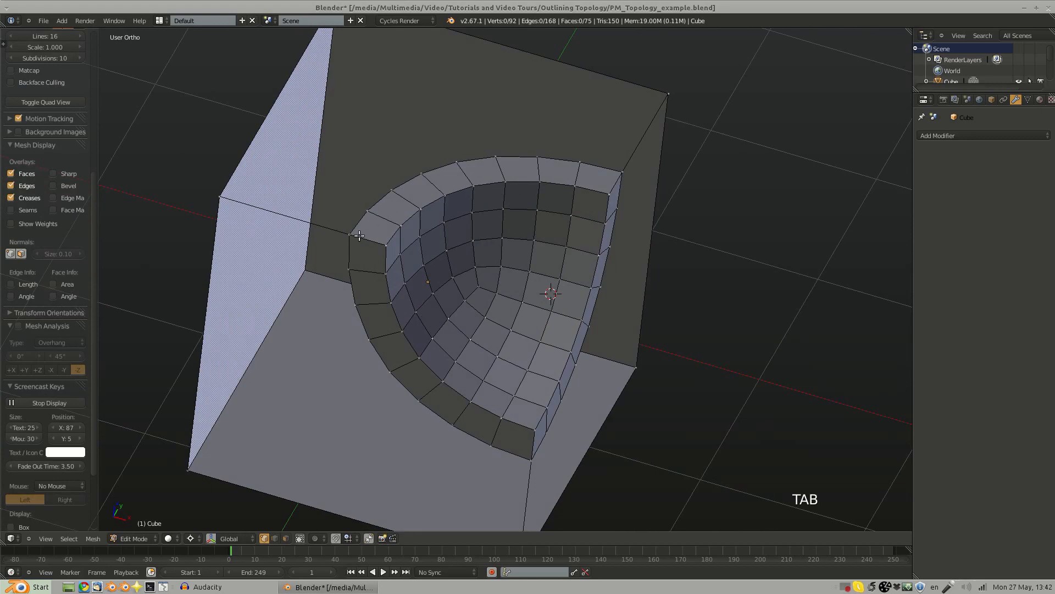
scroll(430, 372, down, 2)
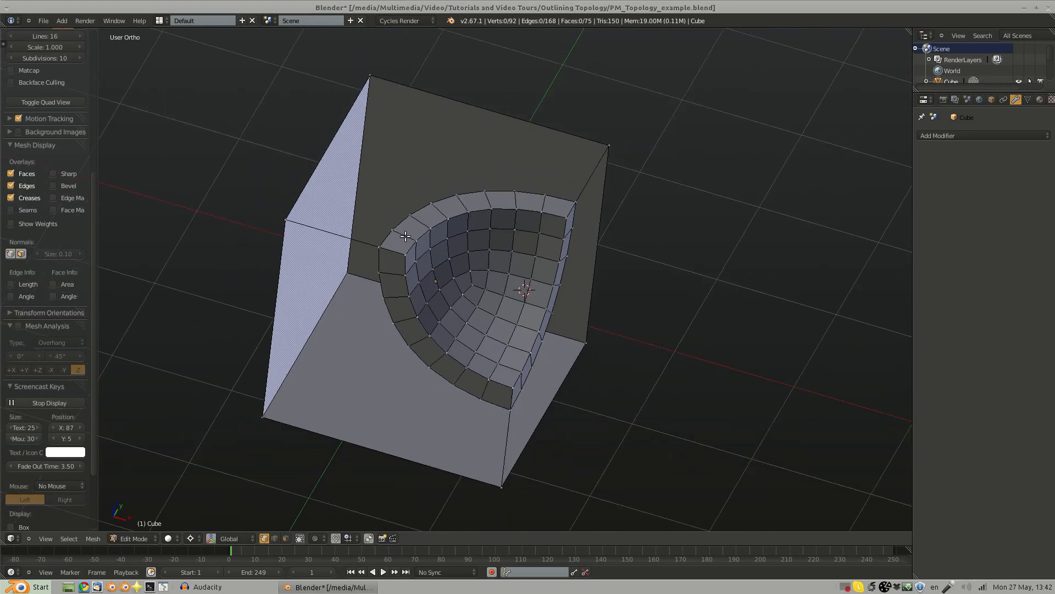
middle_drag(456, 235, 449, 272)
scroll(440, 287, up, 2)
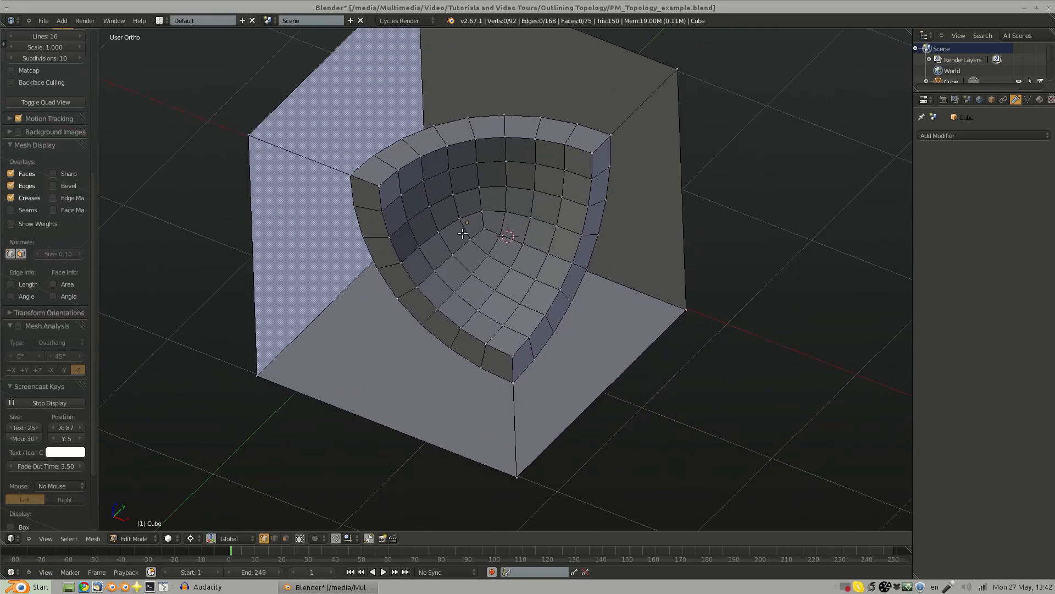
shift+middle_drag(482, 196, 450, 251)
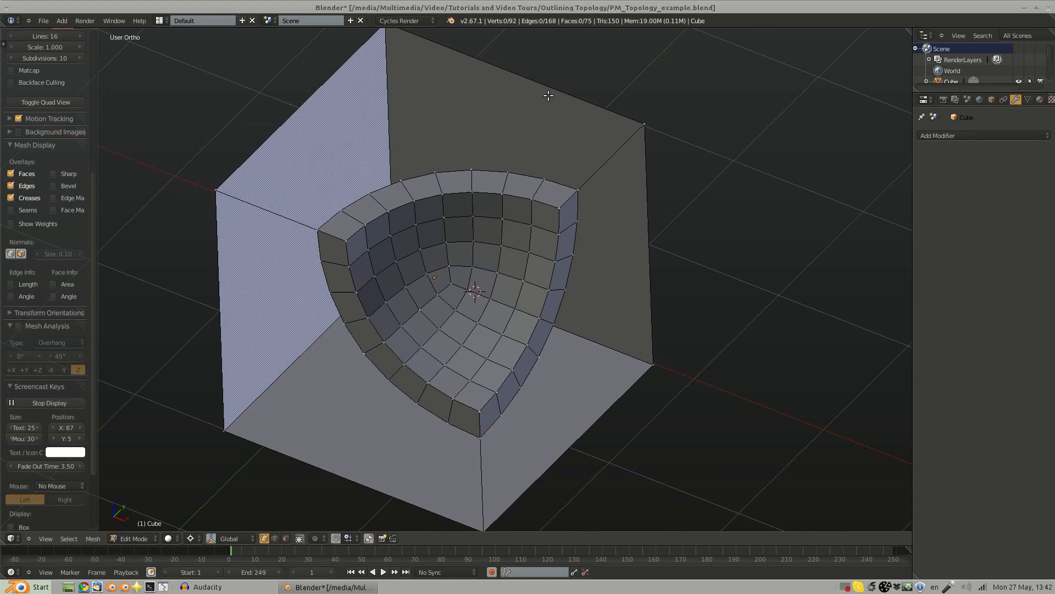
middle_drag(452, 274, 394, 254)
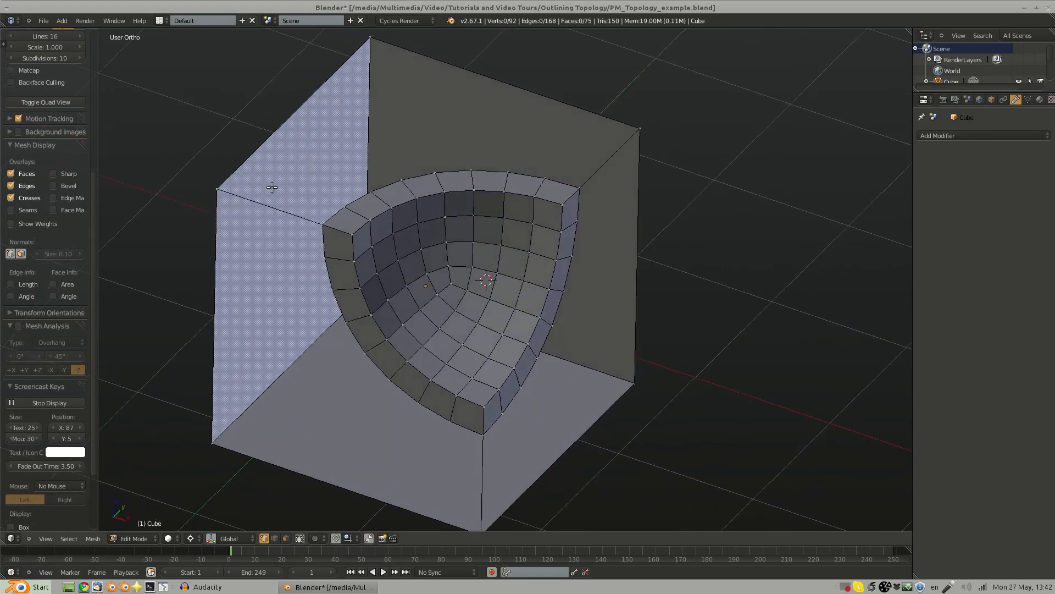
middle_drag(530, 231, 496, 250)
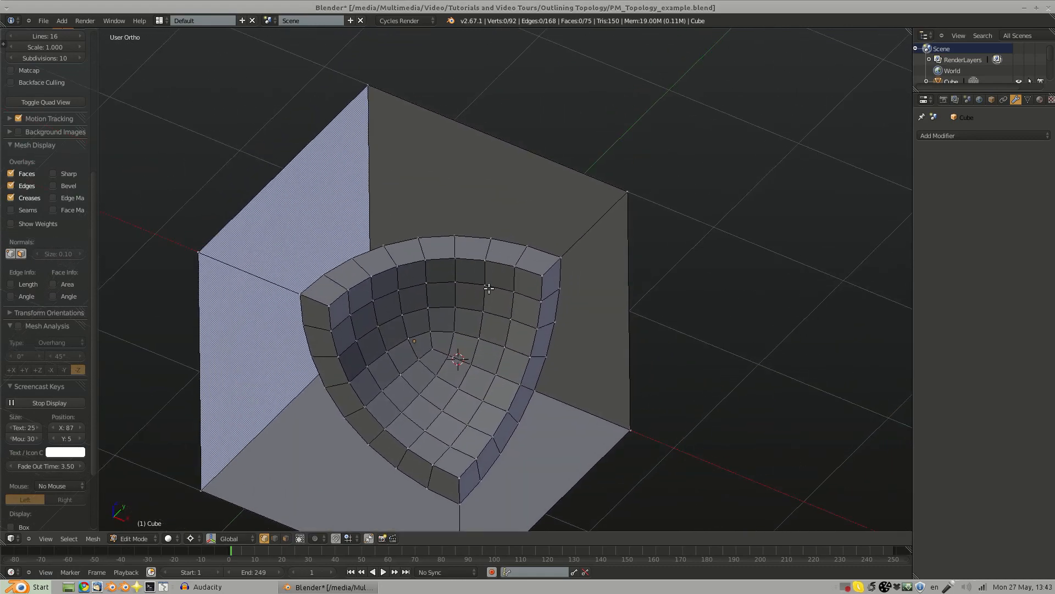
shift+middle_drag(489, 288, 479, 249)
ctrl+middle_drag(478, 248, 498, 231)
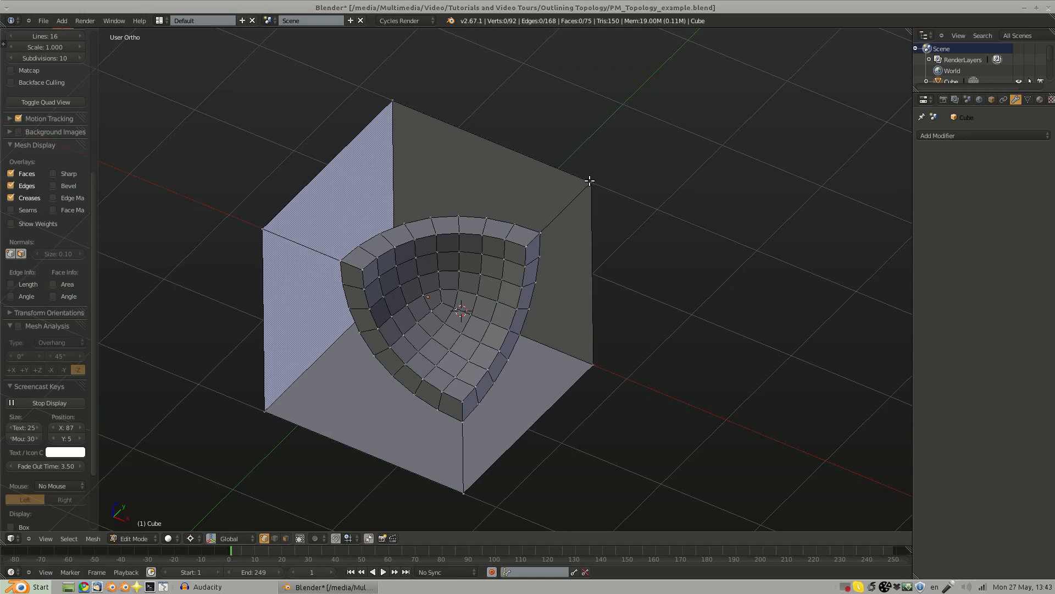
key(ctrl+r)
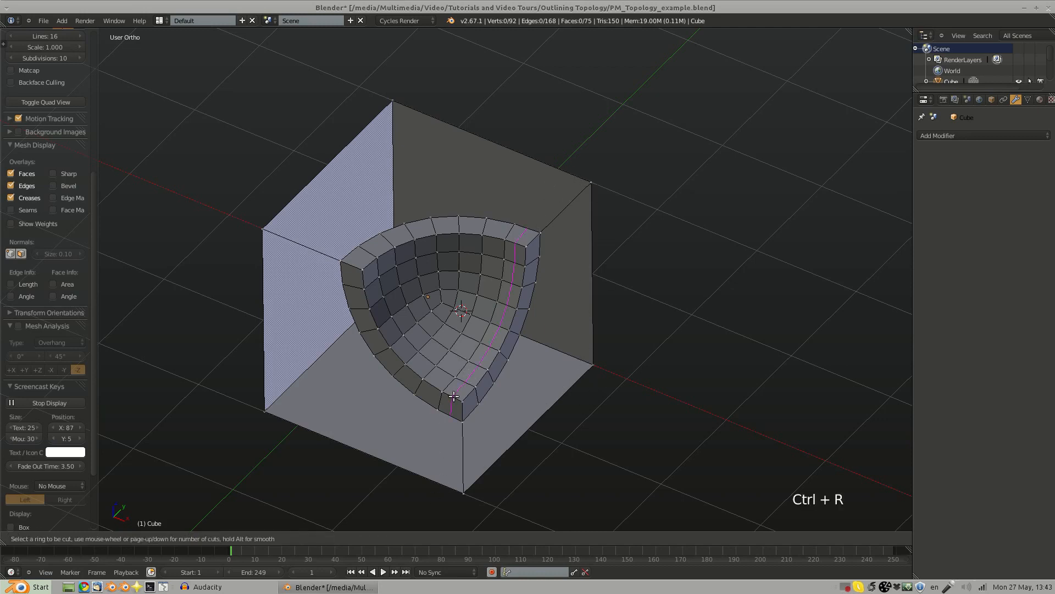
click(456, 397)
right_click(452, 373)
key(ctrl+z)
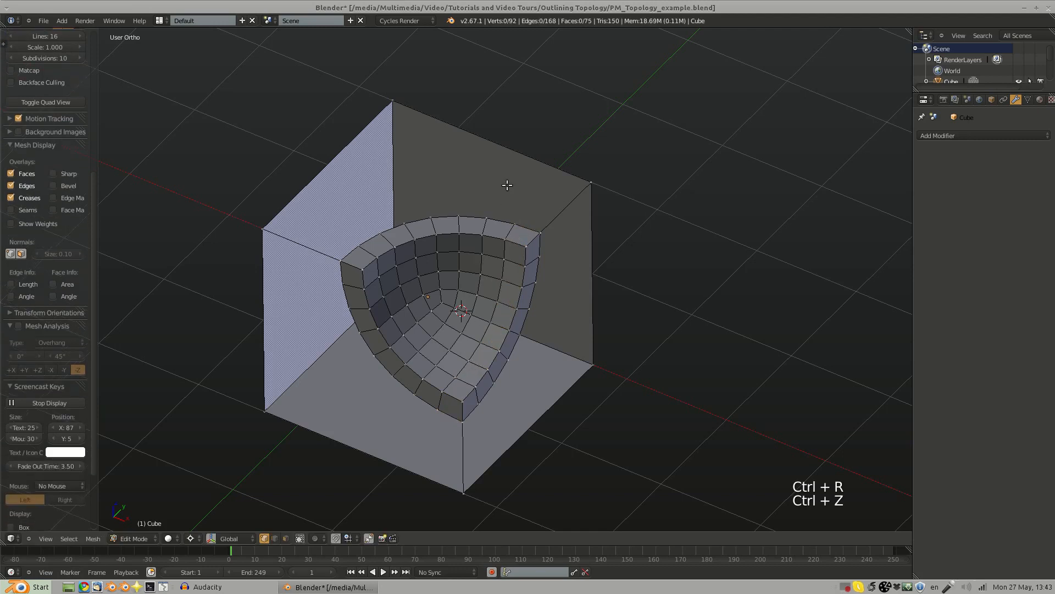
Step: Add a loop cut across the cube's X-direction edges and move it along X, vertex-snapped to the rim vertex beside the corner
key(ctrl+r)
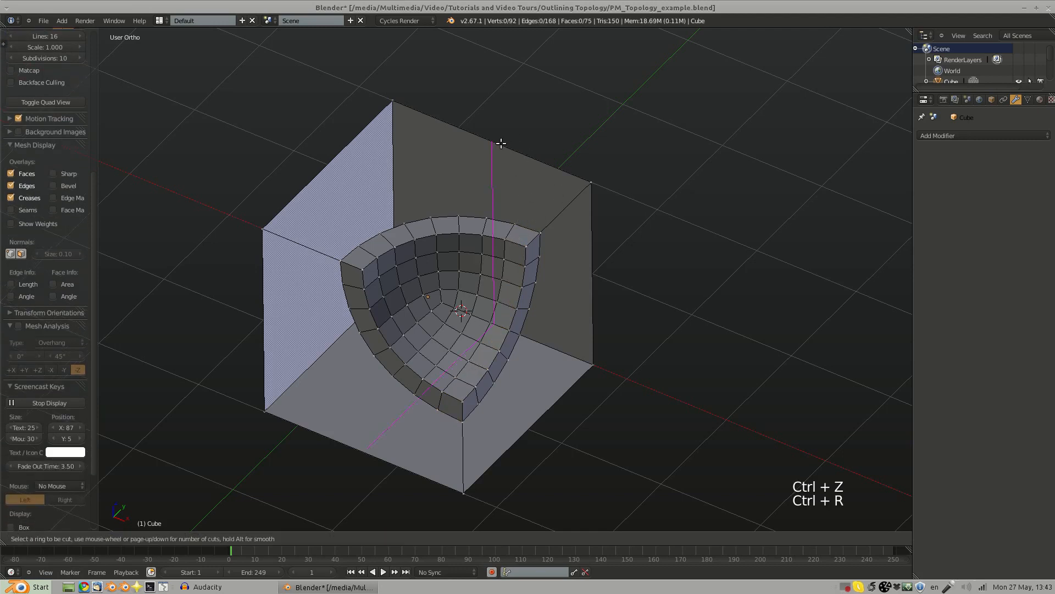
click(497, 142)
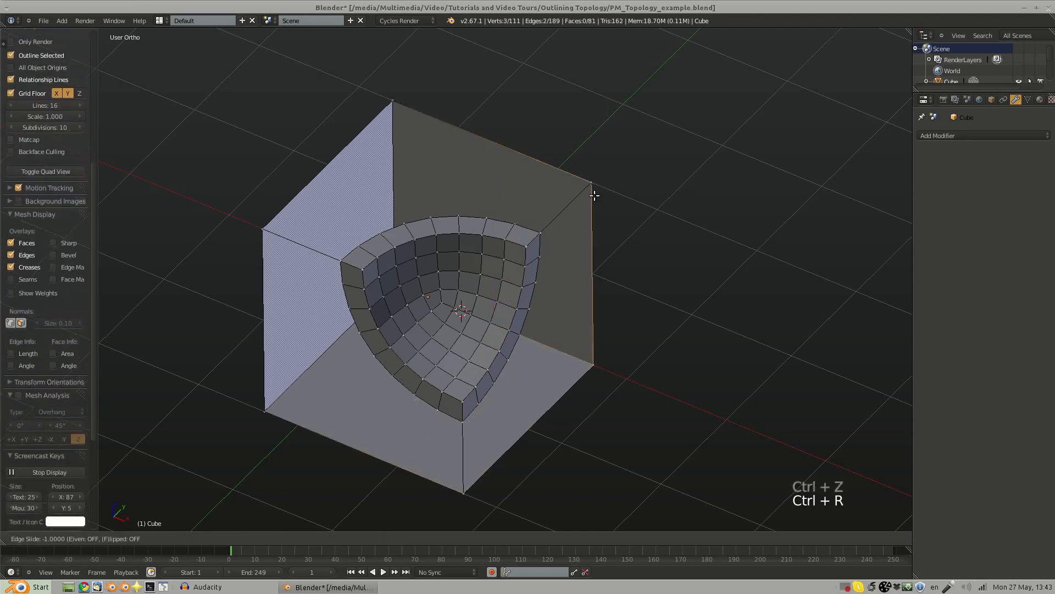
click(651, 198)
key(ctrl+shift+Tab)
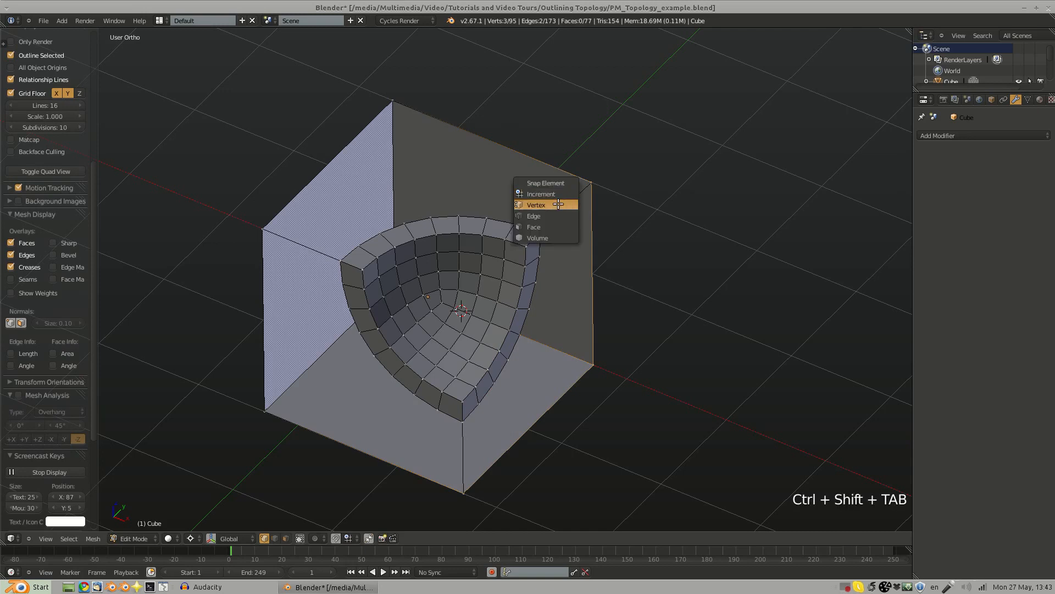
click(558, 205)
key(g)
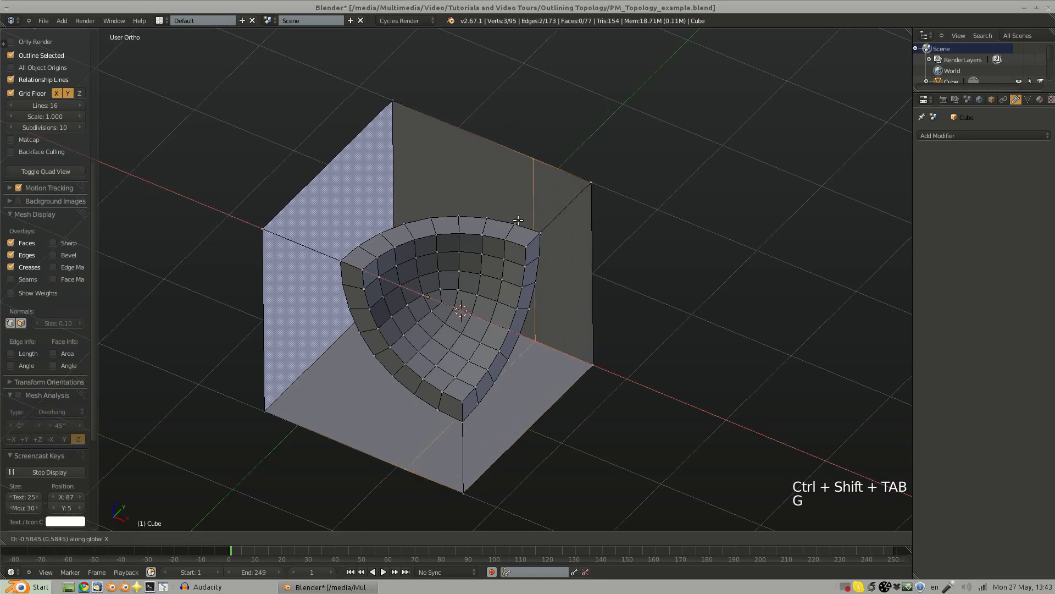
click(516, 221)
middle_drag(484, 341, 464, 381)
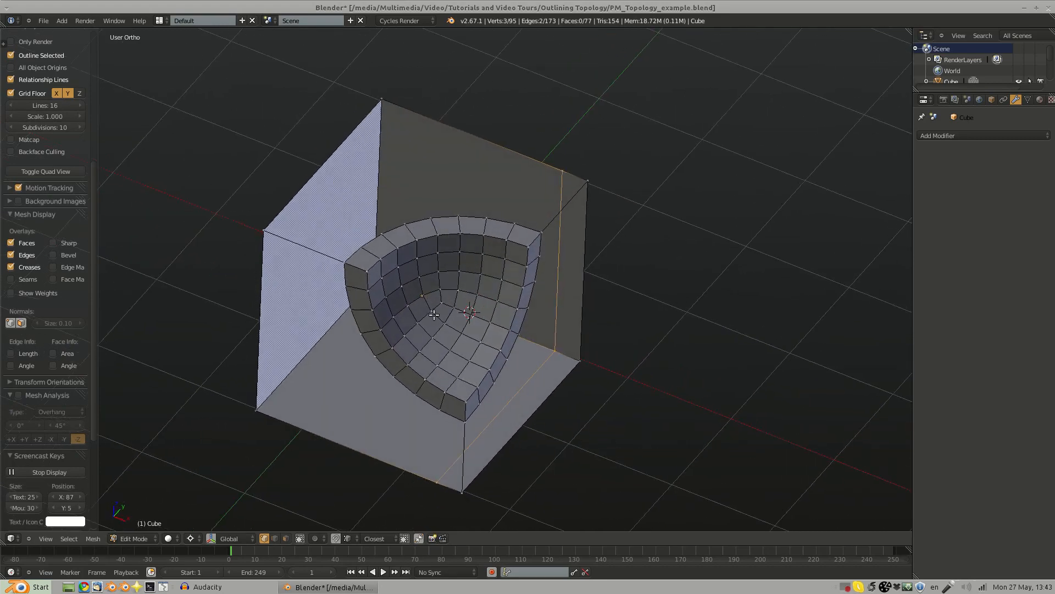
key(a)
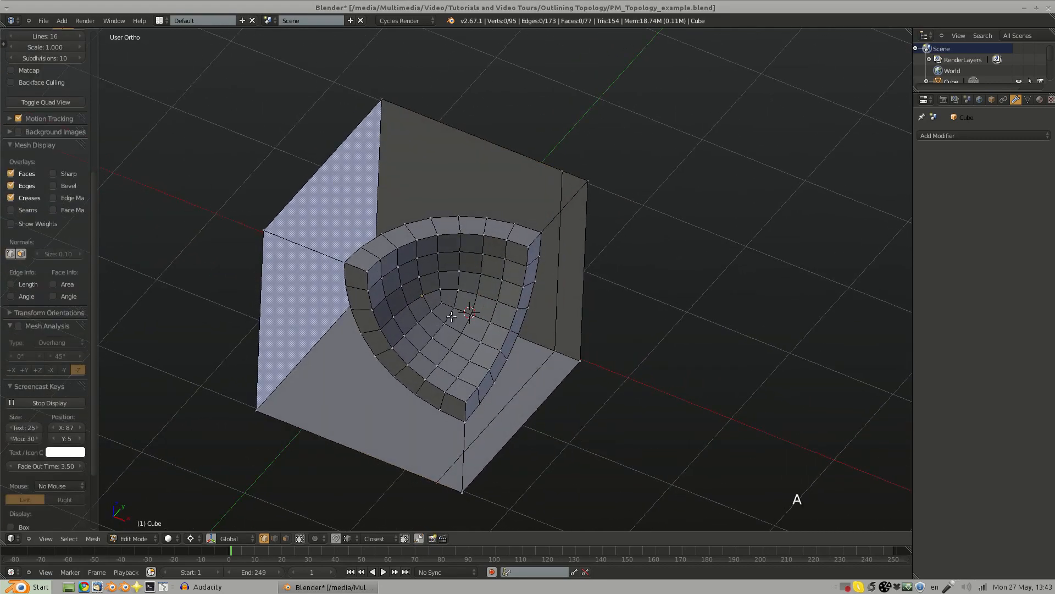
Step: Add a loop cut across the cube's Y-direction edges and align it with the rim vertex beside the corner using vertex snapping
key(ctrl+r)
click(297, 190)
key(g)
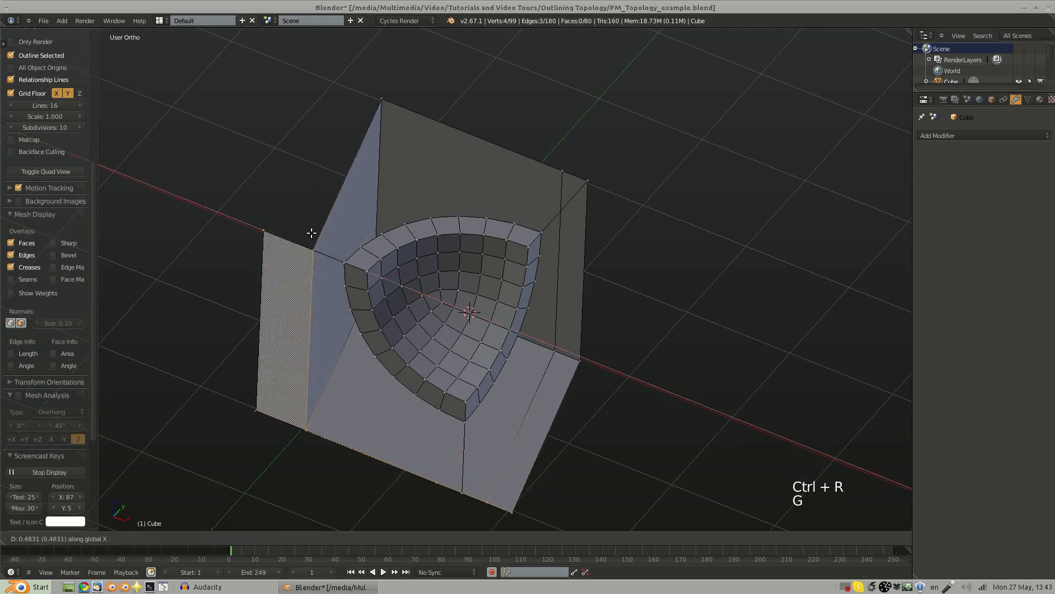
click(339, 336)
key(a)
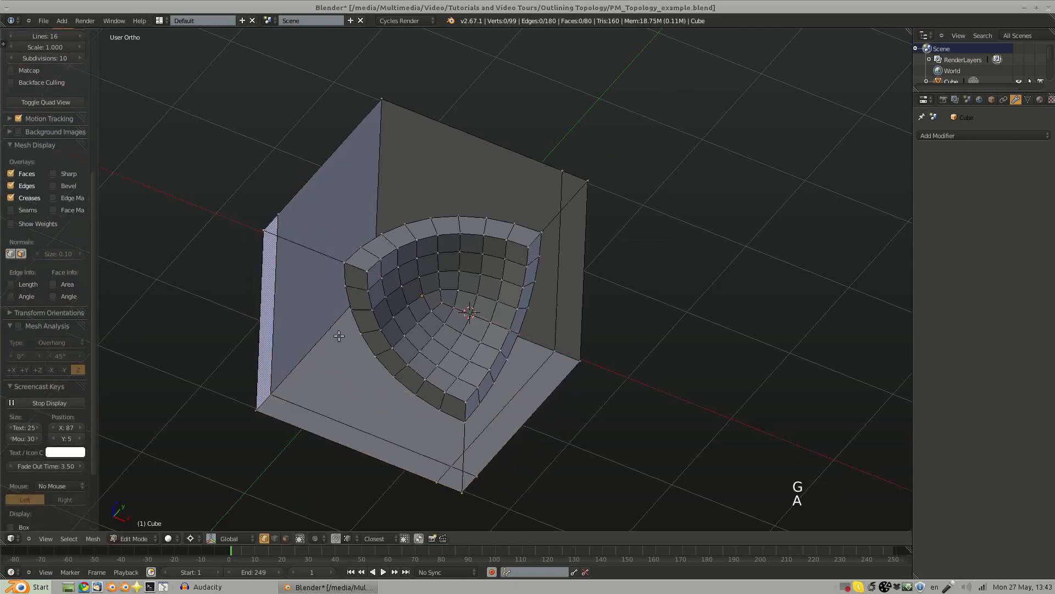
Step: Add a horizontal loop cut around the cube and move it along Z, vertex-snapped to the rim vertex just below the upper corner
key(ctrl+r)
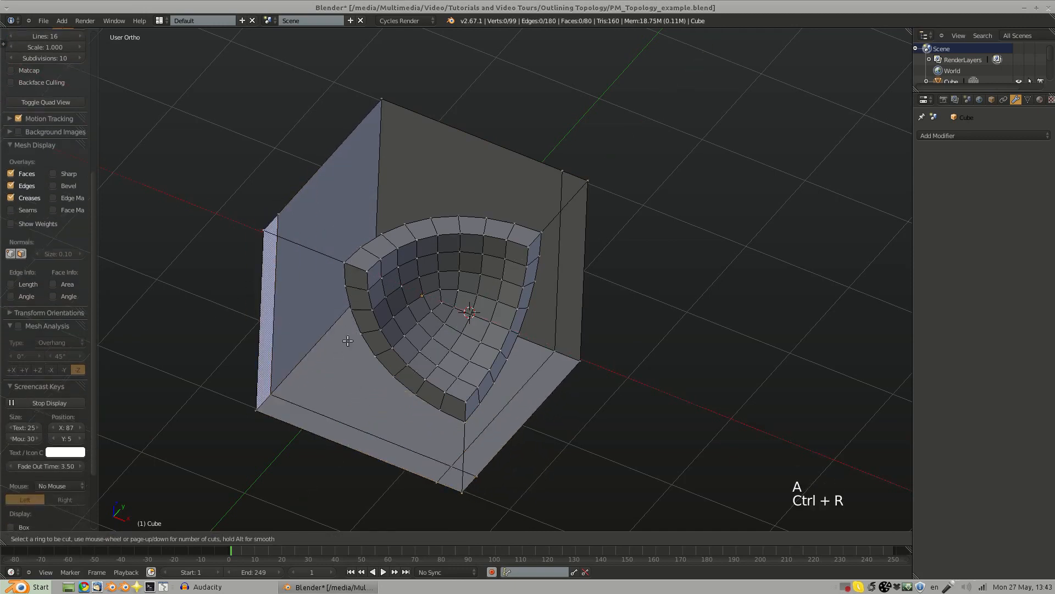
click(259, 293)
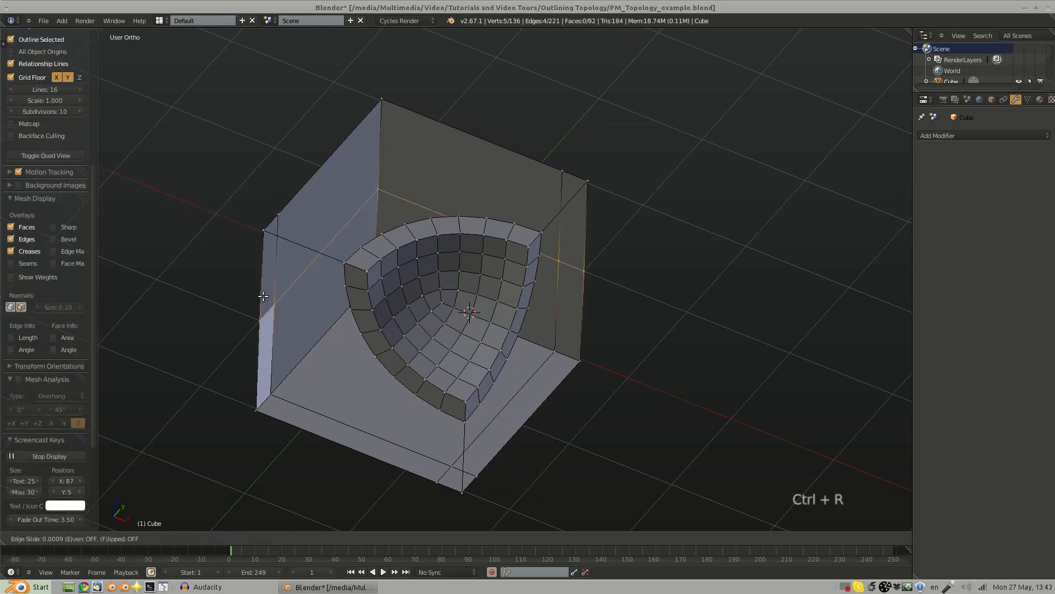
click(261, 153)
key(g)
key(z)
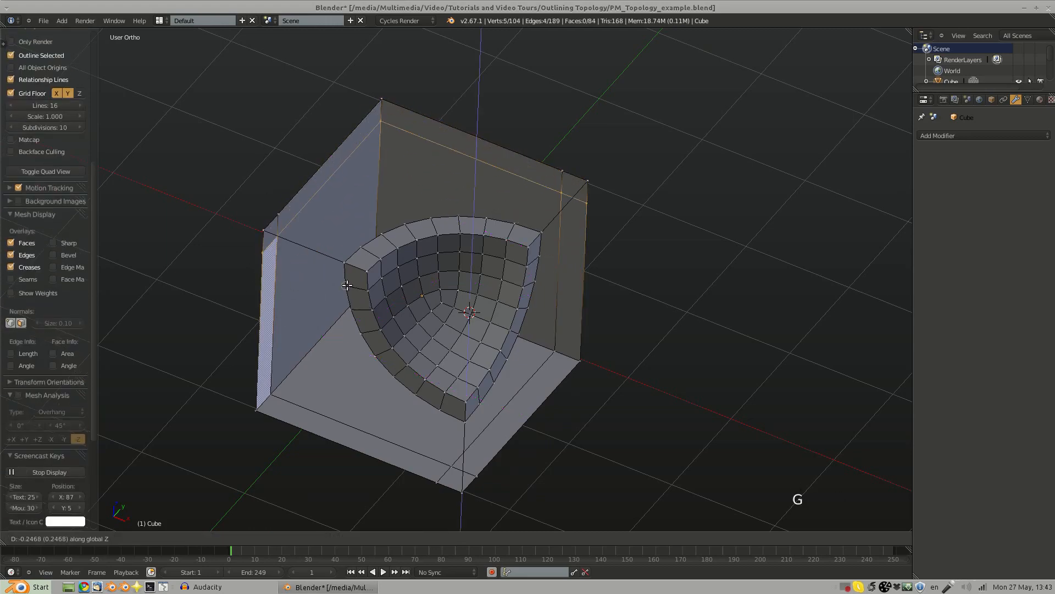
click(269, 278)
key(a)
Step: Fill the top-face strip along the X-direction edge between the rim corner and the neighbouring cube corner
middle_drag(340, 288, 387, 302)
shift+middle_drag(330, 227, 370, 289)
ctrl+middle_drag(352, 241, 395, 214)
scroll(395, 213, down, 1)
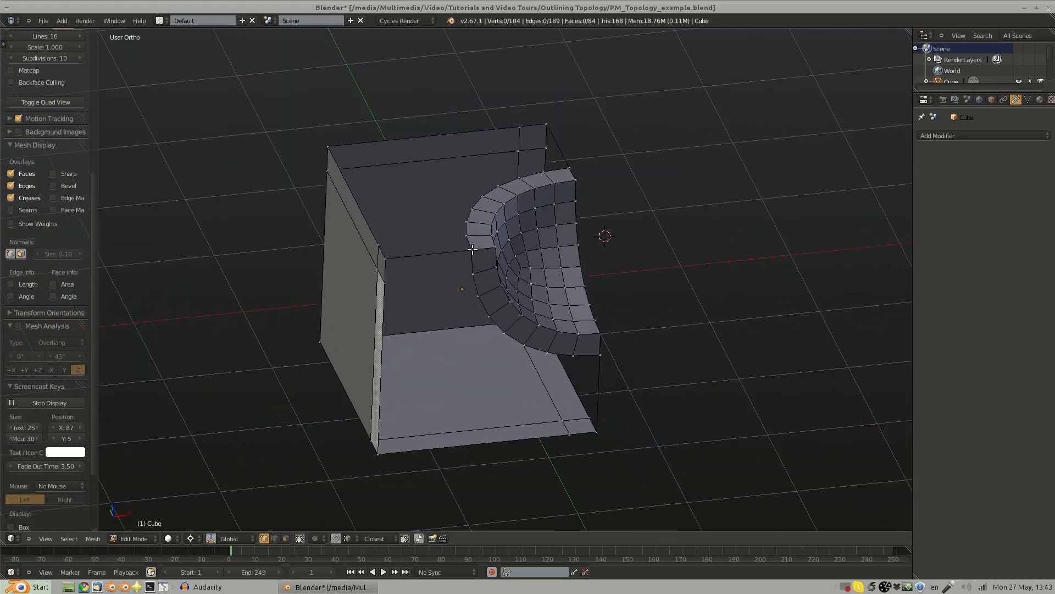
right_click(472, 249)
shift+right_click(385, 258)
key(f)
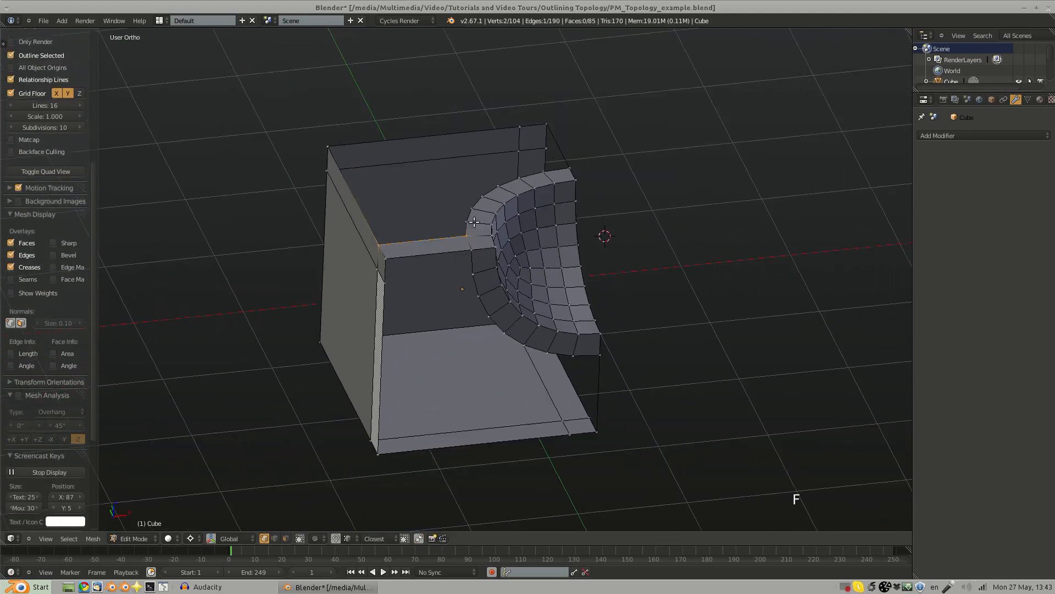
Step: Fill the top-face strip along the Y-direction edge between the other upper rim corner and its neighbouring cube corner
mouse_move(474, 222)
middle_down()
mouse_move(443, 249)
mouse_move(467, 227)
middle_up()
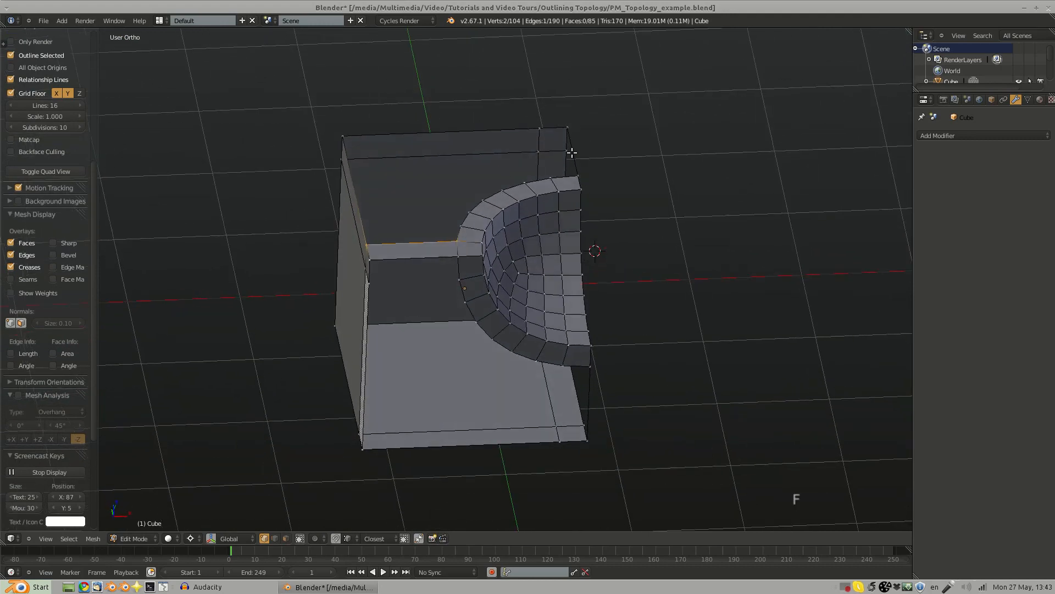
right_click(575, 124)
shift+right_click(583, 170)
key(f)
key(ctrl+z)
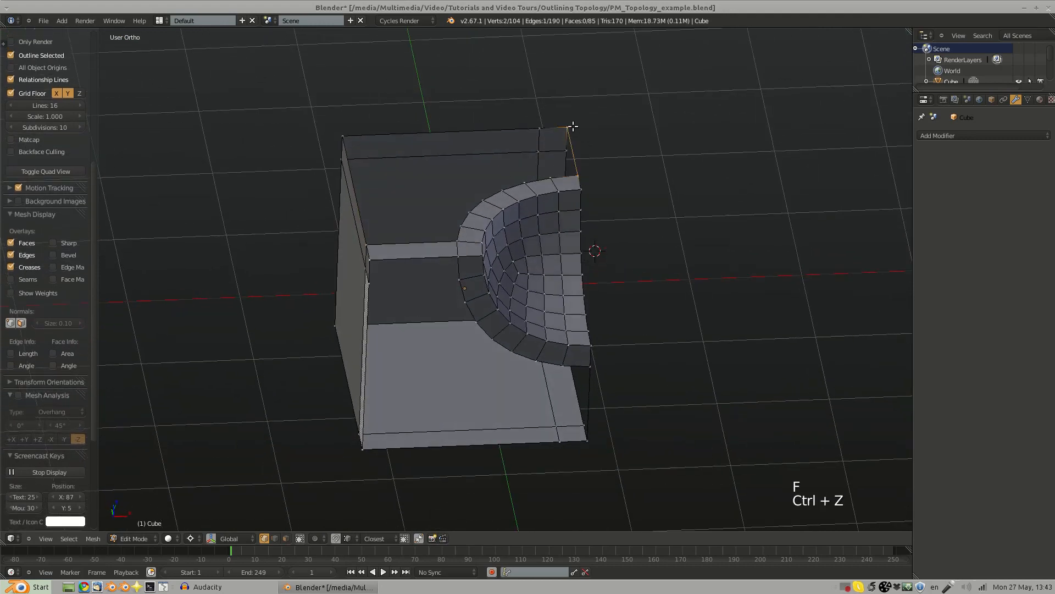
key(f)
key(a)
middle_drag(559, 213, 482, 360)
right_click(543, 345)
key(f)
key(a)
right_click(482, 354)
key(f)
key(a)
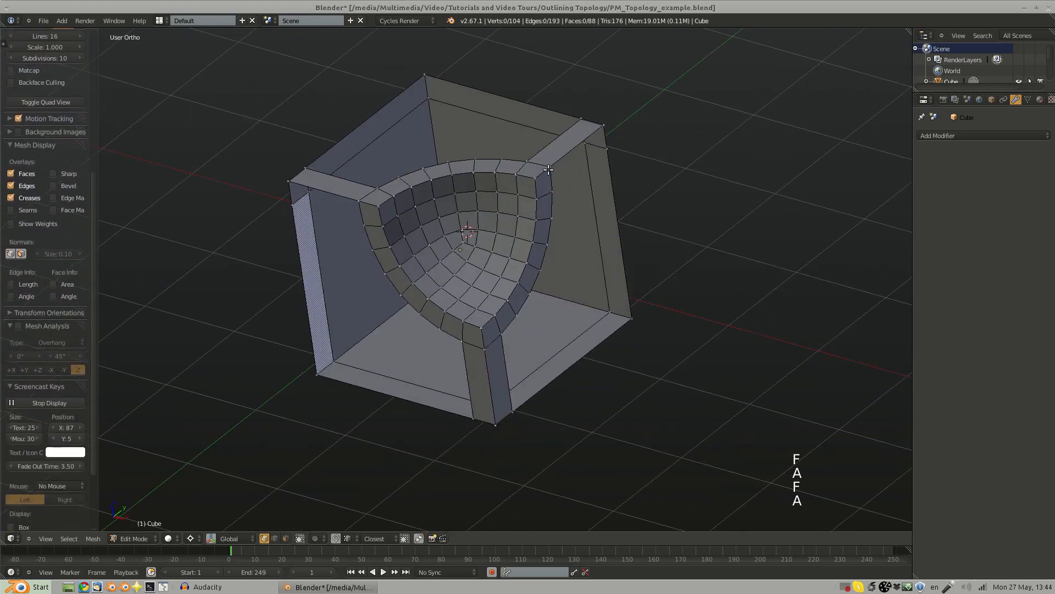
right_click(551, 191)
key(f)
key(ctrl+z)
key(ctrl+z)
key(ctrl+z)
key(ctrl+z)
key(ctrl+z)
key(ctrl+z)
key(ctrl+z)
key(ctrl+z)
key(ctrl+z)
key(ctrl+z)
key(ctrl+z)
key(ctrl+z)
key(ctrl+z)
key(ctrl+z)
key(ctrl+z)
key(ctrl+z)
key(ctrl+z)
key(ctrl+z)
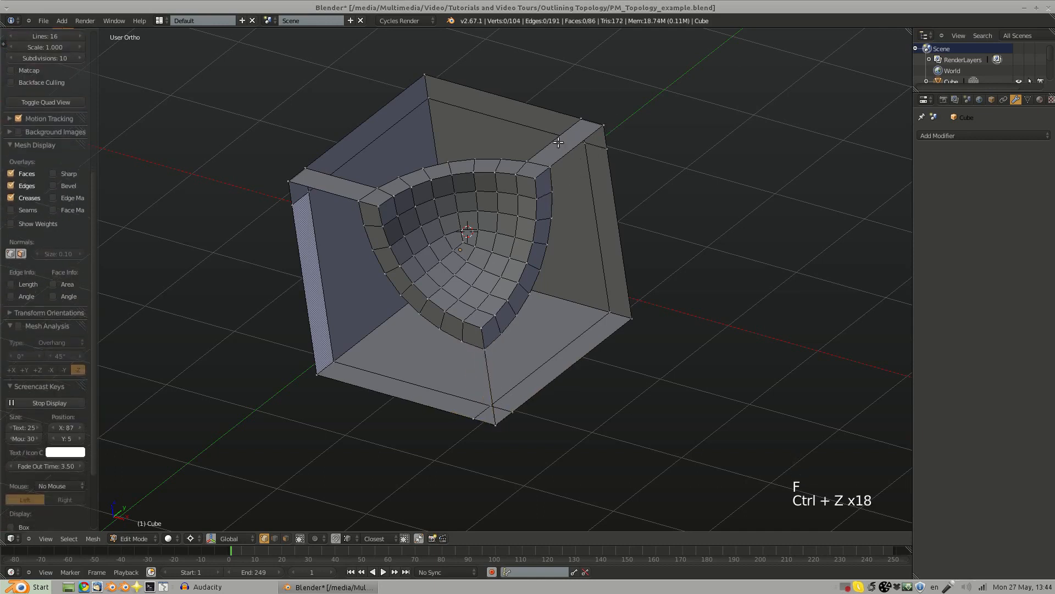
Step: Delete the vertical edge below the rim's lowest corner and fill two strip faces connecting the rim to the cube's bottom corner
key(x)
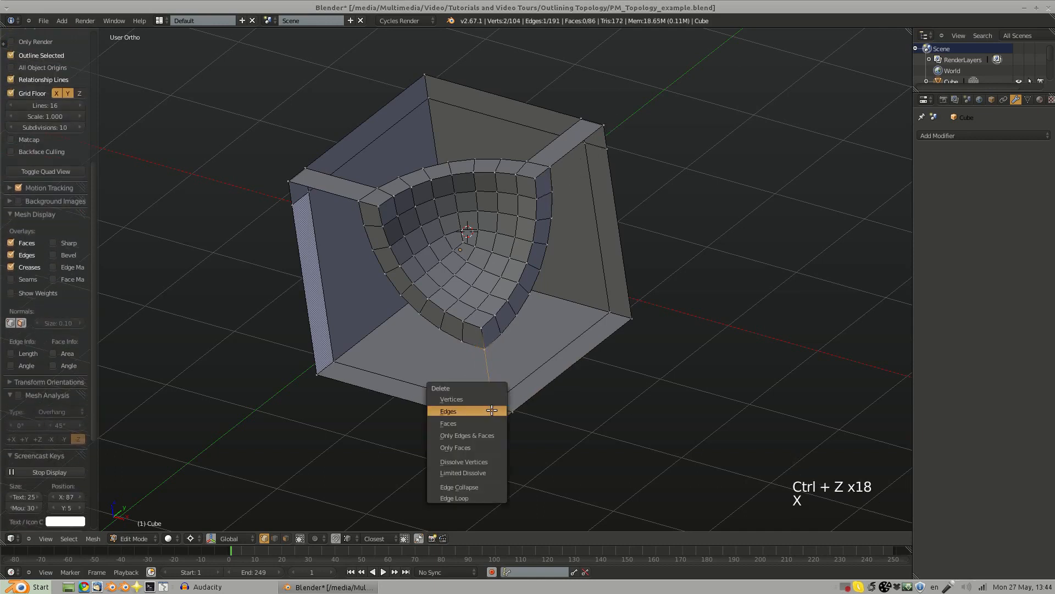
click(489, 410)
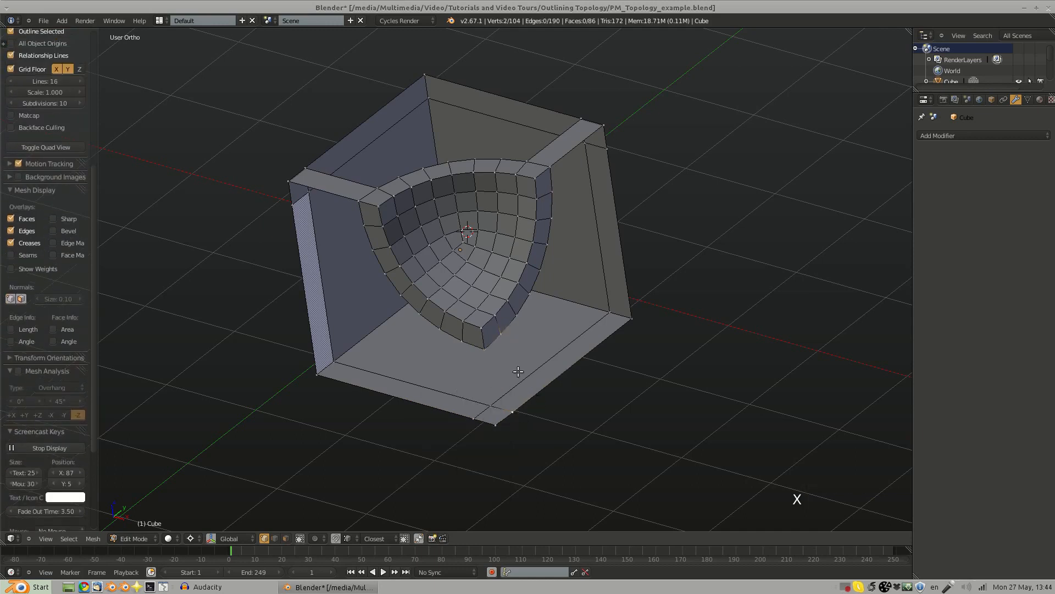
key(f)
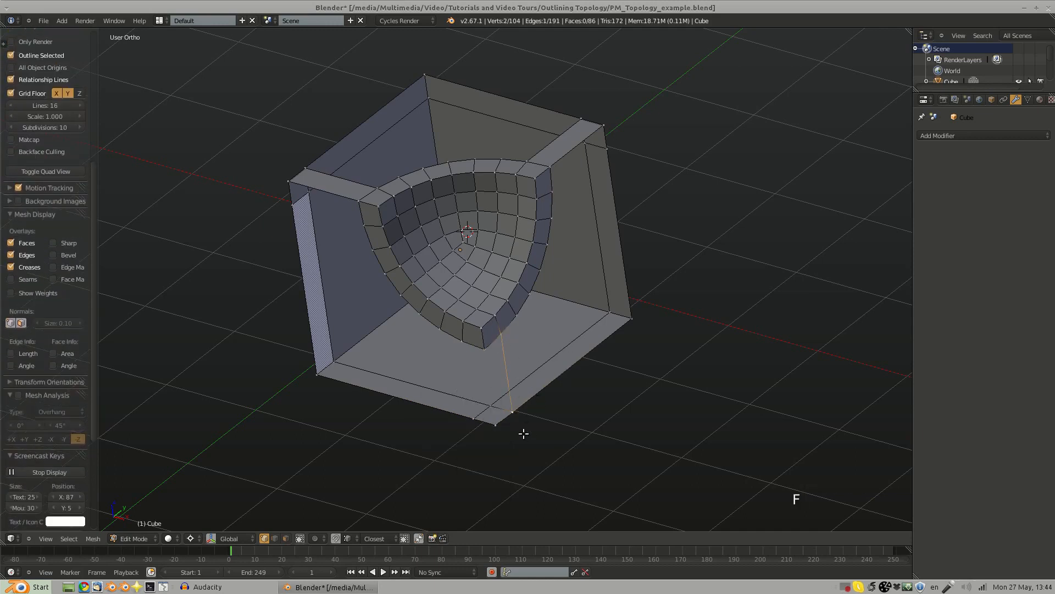
key(f)
key(f)
key(f)
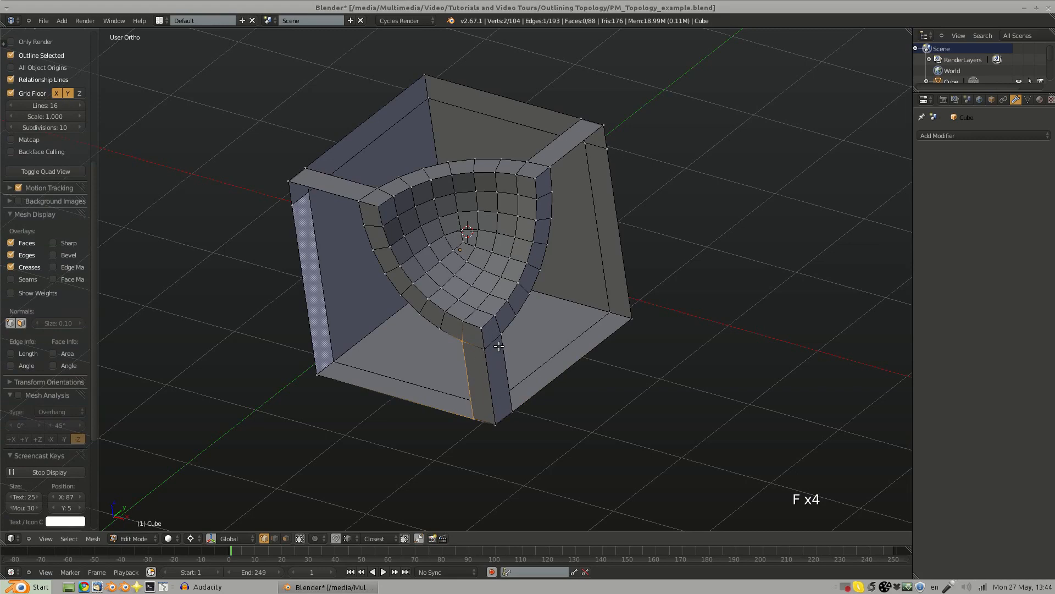
key(a)
middle_drag(499, 346, 458, 368)
key(a)
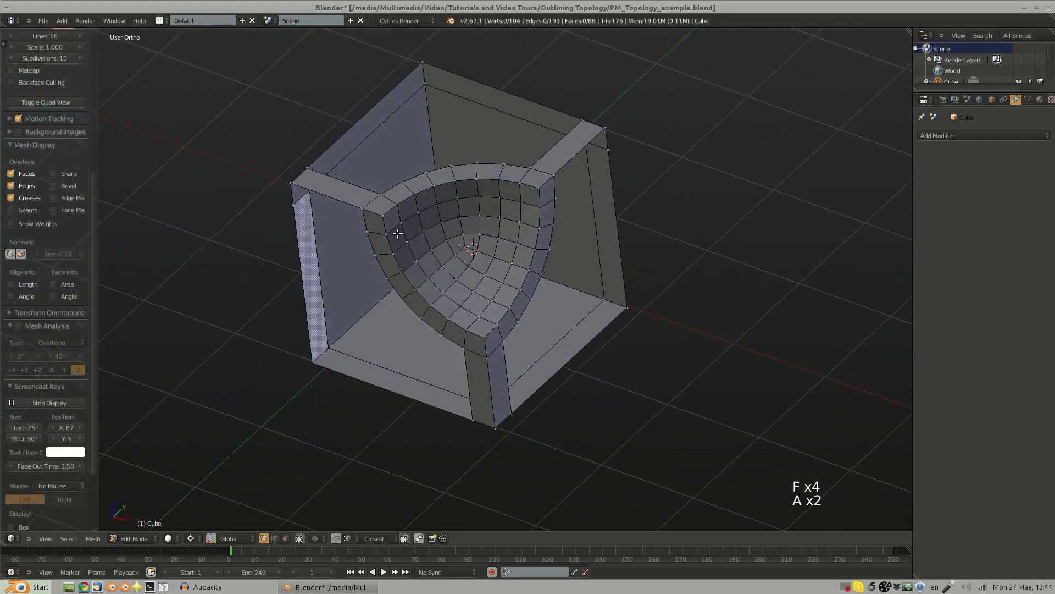
Step: Fill the two side-face strips beneath the upper edges, joining the rim to the neighbouring cube corners, then deselect everything
middle_drag(398, 233, 400, 256)
right_click(305, 212)
shift+right_click(377, 234)
key(f)
key(shift+a)
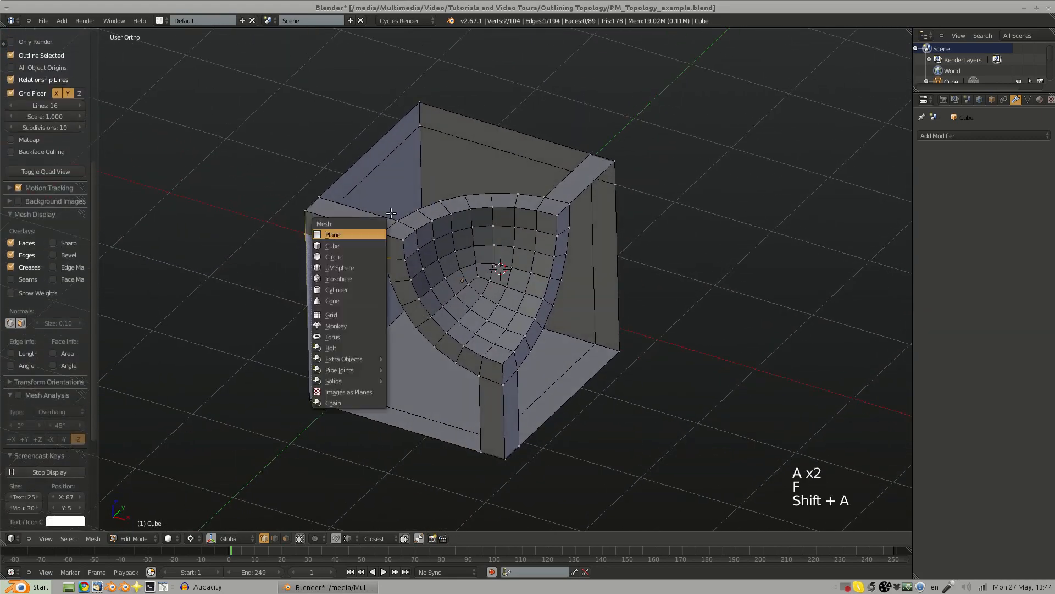
right_click(615, 161)
shift+right_click(570, 204)
key(f)
key(a)
Step: Duplicate the short Y-direction edge at the cube's outer upper corner in place as a spacing guide
shift+middle_drag(492, 255, 350, 286)
shift+middle_drag(369, 338, 432, 339)
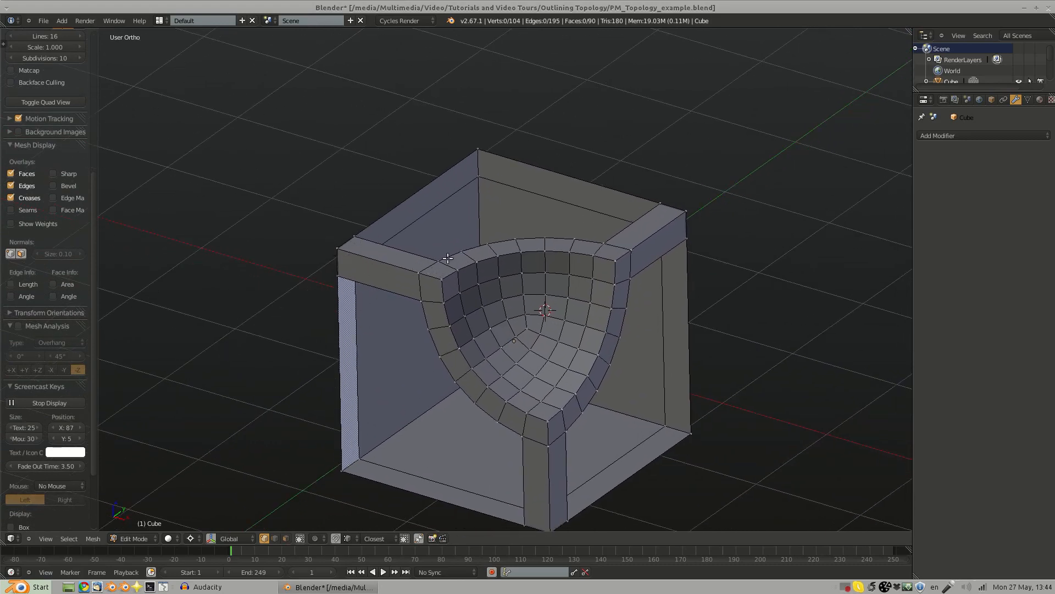
right_click(329, 241)
shift+right_click(349, 226)
key(shift+d)
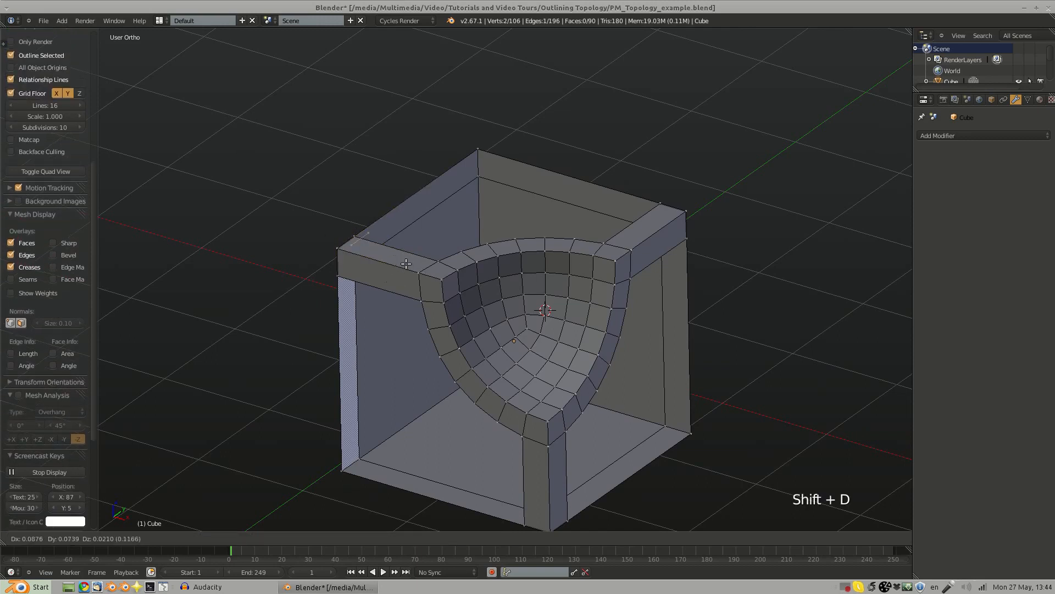
middle_drag(423, 261, 402, 287)
right_click(414, 274)
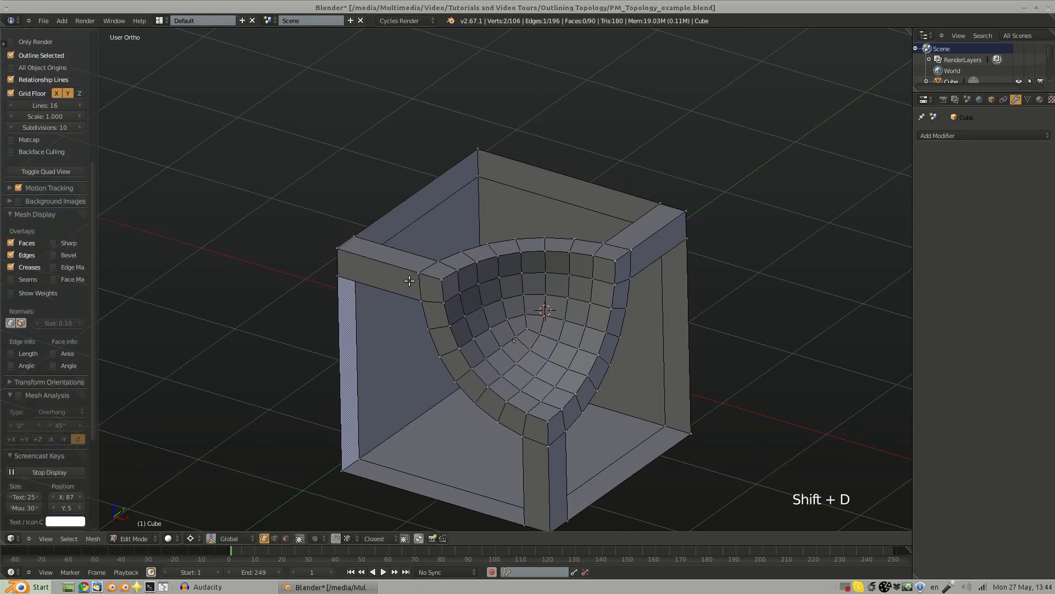
Step: Rotate the duplicated guide edge about the global Z axis so it runs along the X-direction edge, pivoting around the median point
key(ctrl+comma)
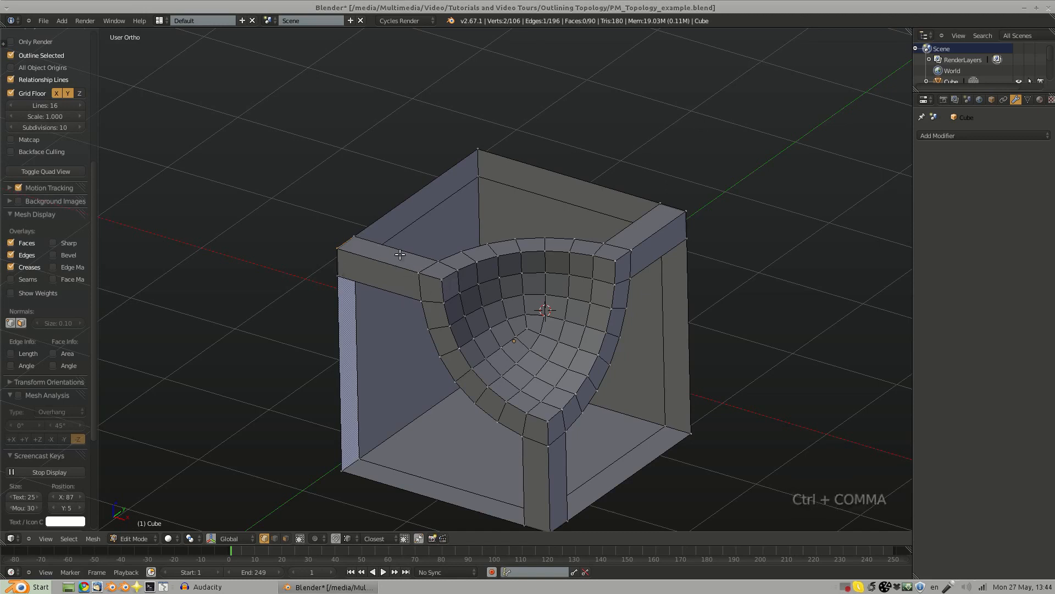
key(r)
key(x)
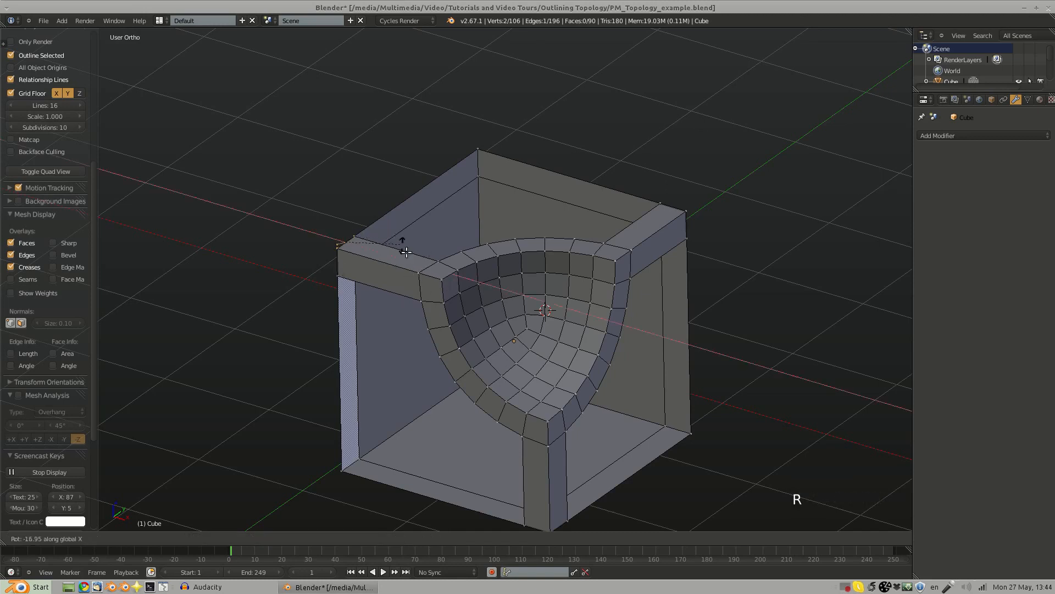
key(z)
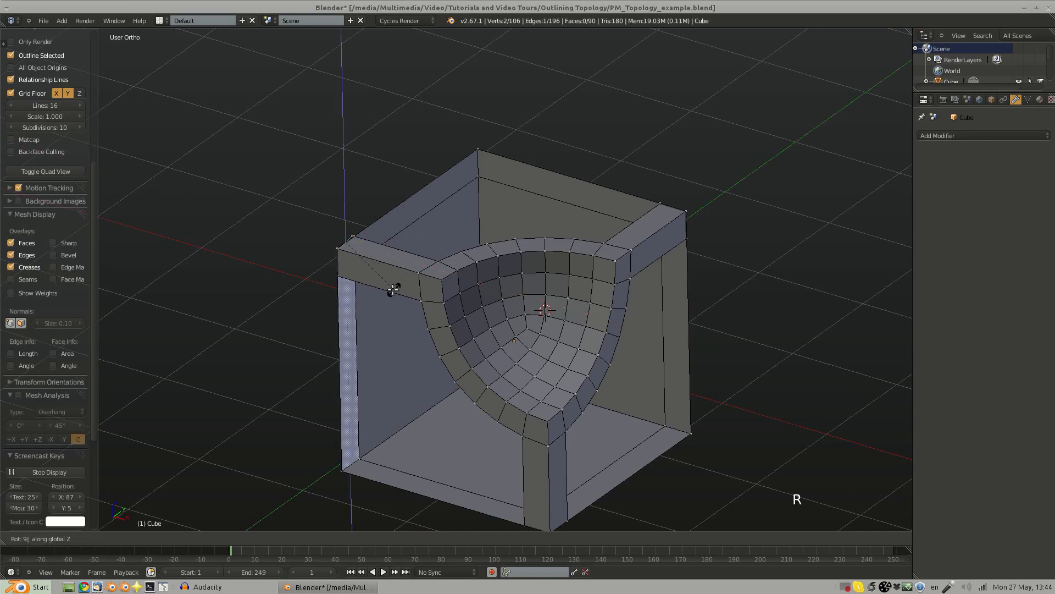
click(384, 289)
Step: Move the guide edge with vertex snapping until its outer end sits on the cube's upper corner
key(g)
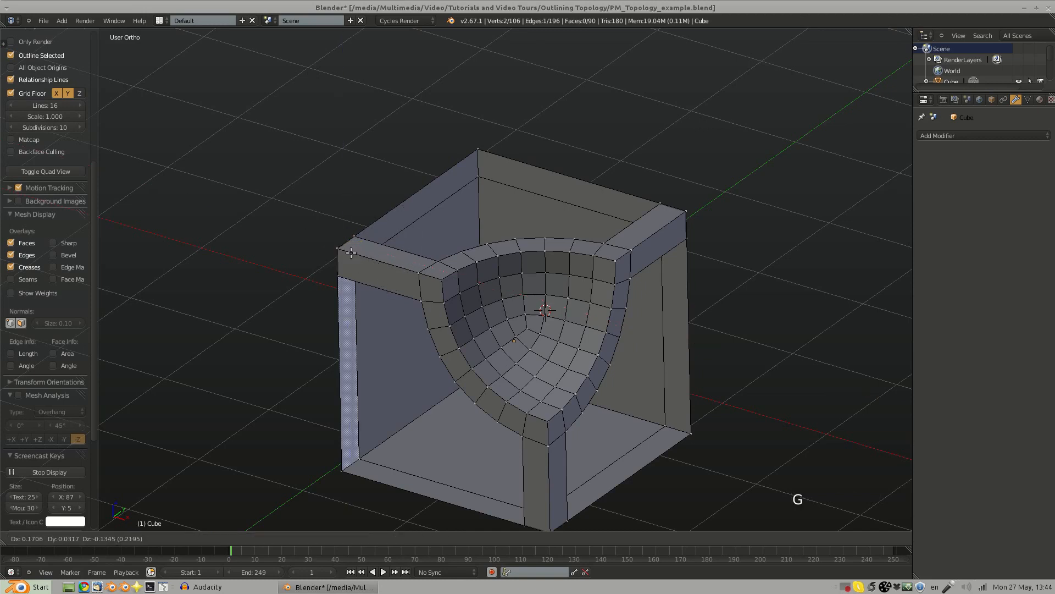
key(shift+z)
click(345, 248)
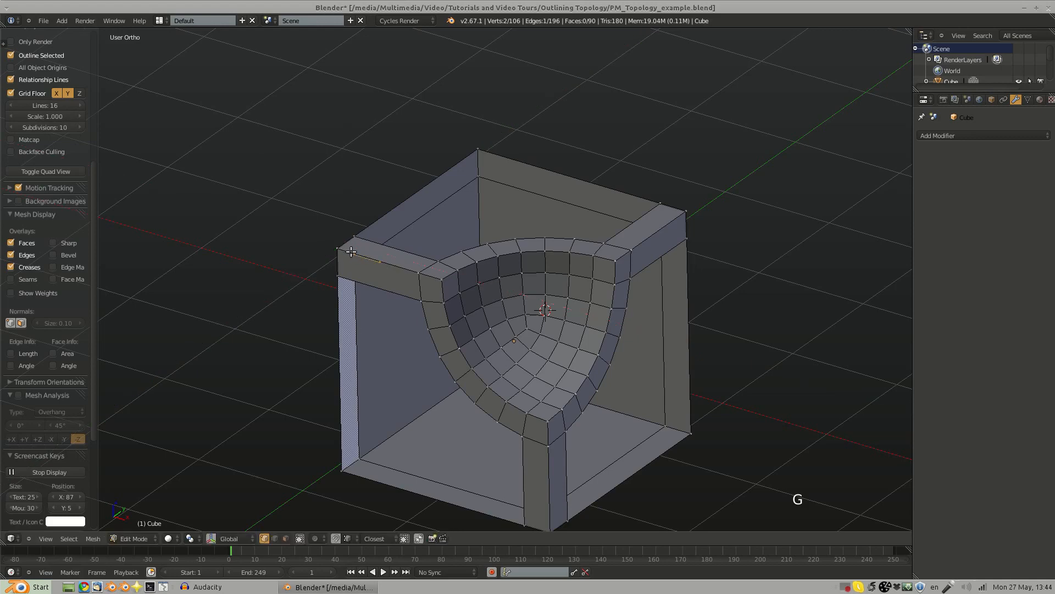
key(g)
click(341, 247)
scroll(329, 248, up, 4)
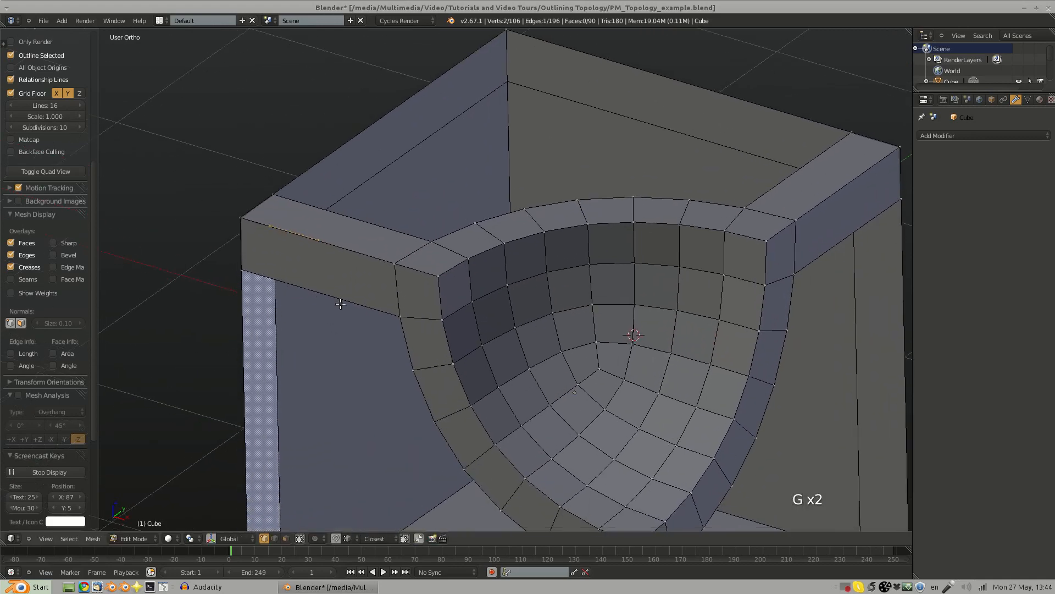
key(g)
click(345, 228)
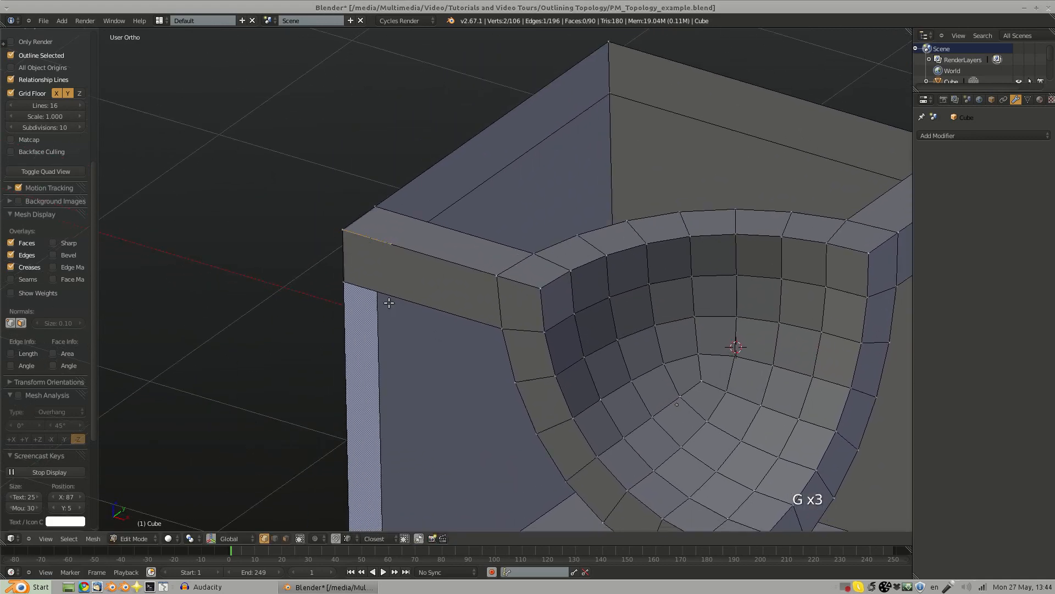
Step: Add a loop cut across the X-direction strip and move it along X to the inner end of the guide edge
middle_drag(389, 303, 413, 242)
key(ctrl+r)
click(411, 250)
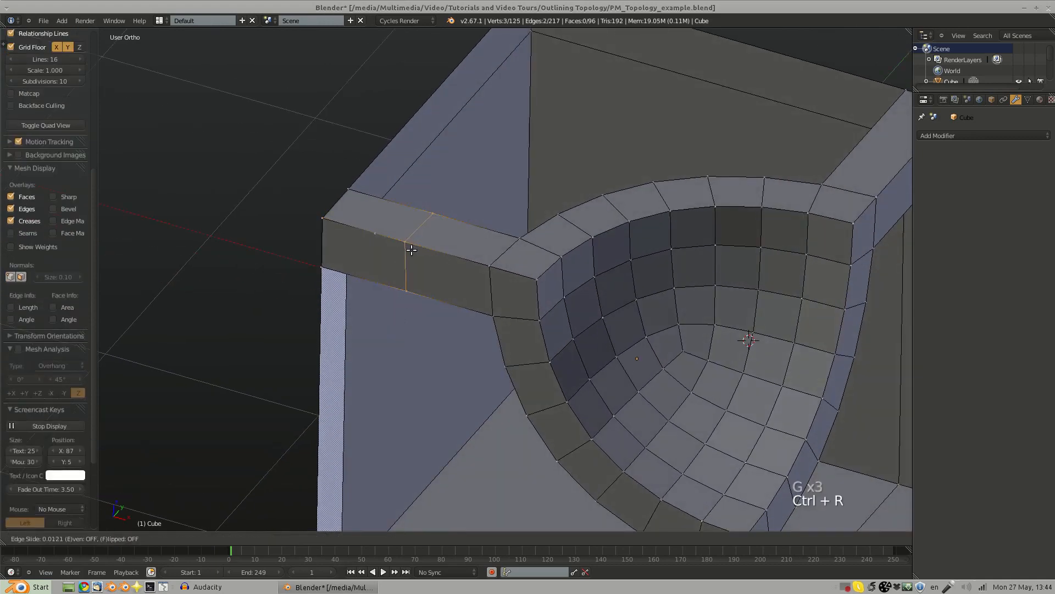
click(404, 253)
click(397, 241)
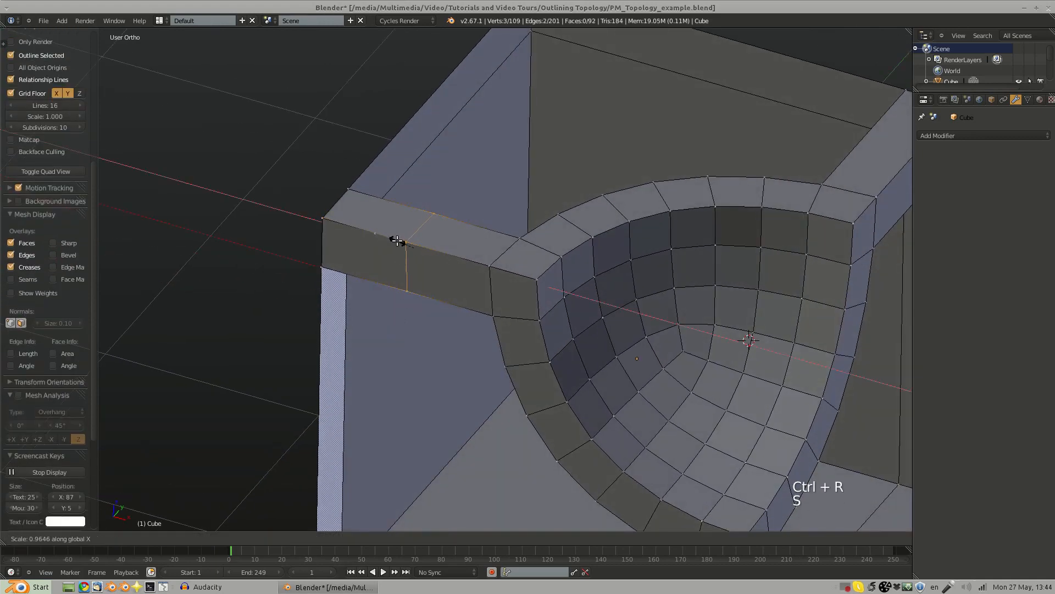
key(g)
key(x)
click(363, 231)
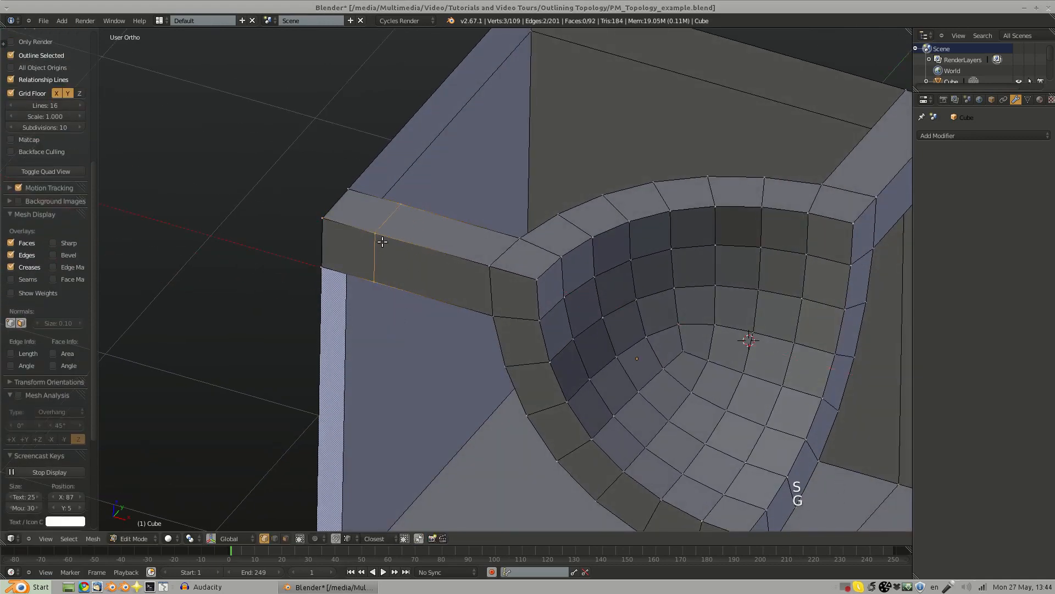
middle_drag(363, 231, 417, 237)
middle_drag(438, 204, 422, 266)
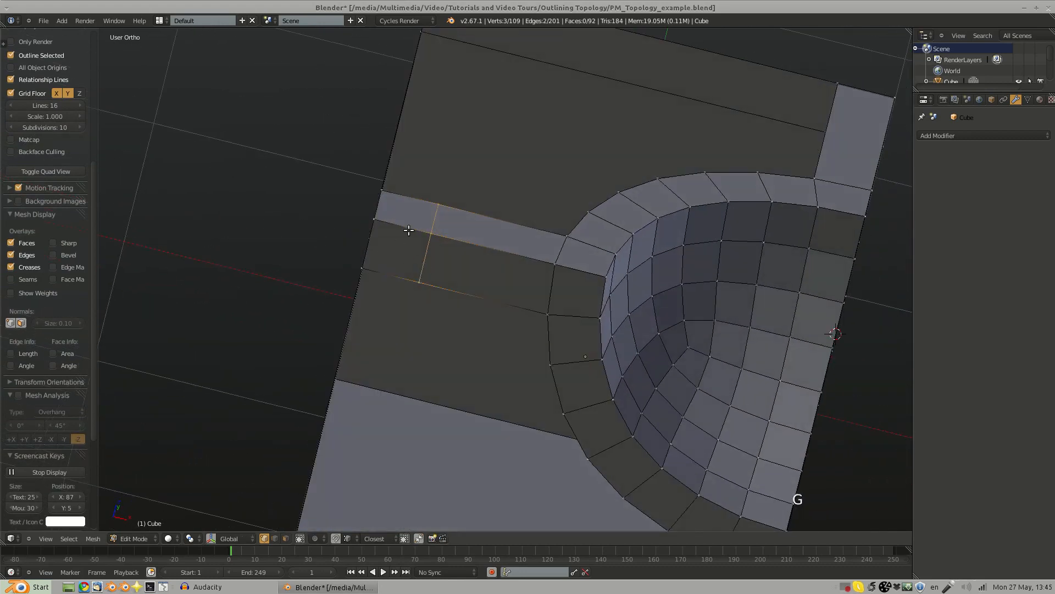
Step: Examine the vertices and edges around the new loop on the X-direction strip, in both solid and wireframe display
key(a)
alt+right_click(413, 236)
right_click(423, 233)
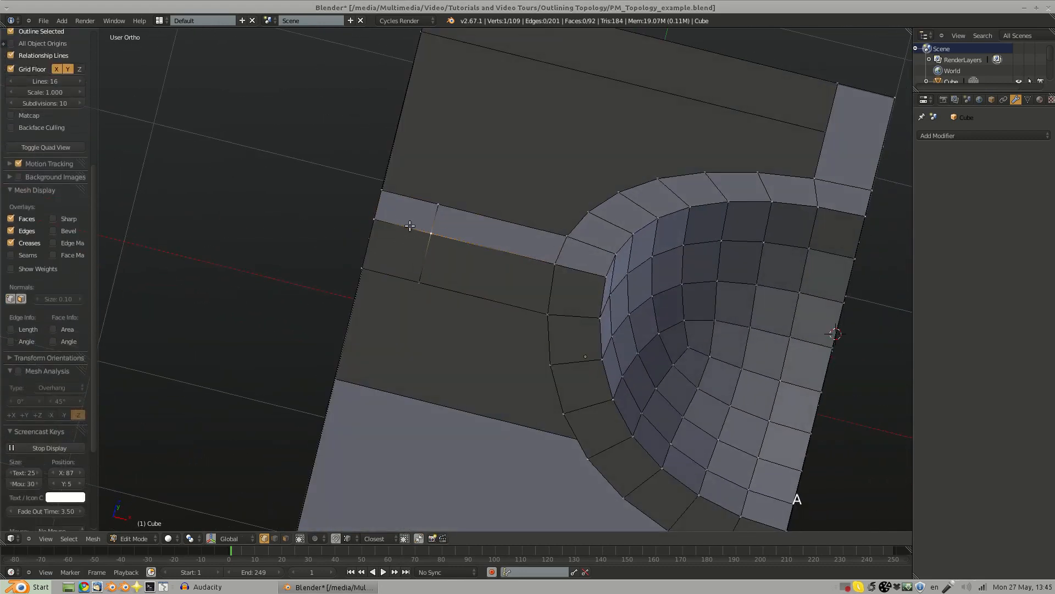
key(a)
middle_drag(410, 225, 407, 278)
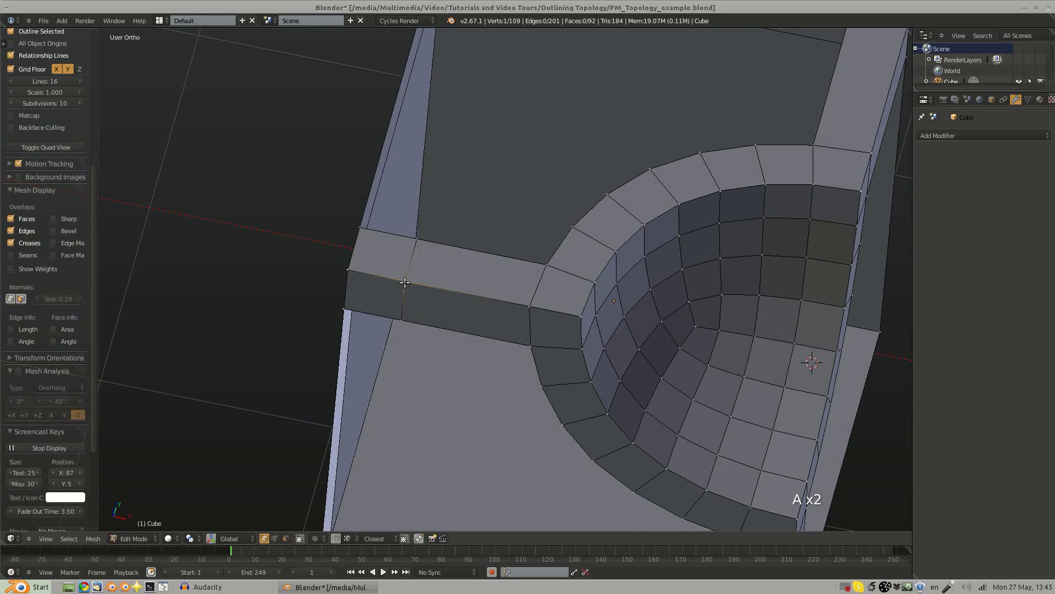
right_click(399, 316)
alt+right_click(374, 275)
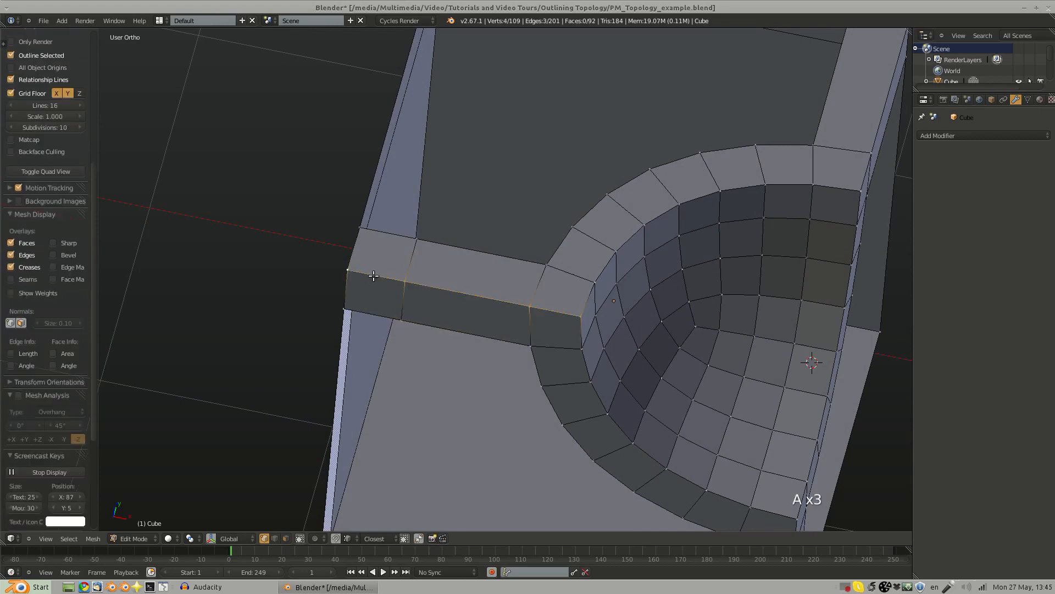
key(z)
right_click(412, 235)
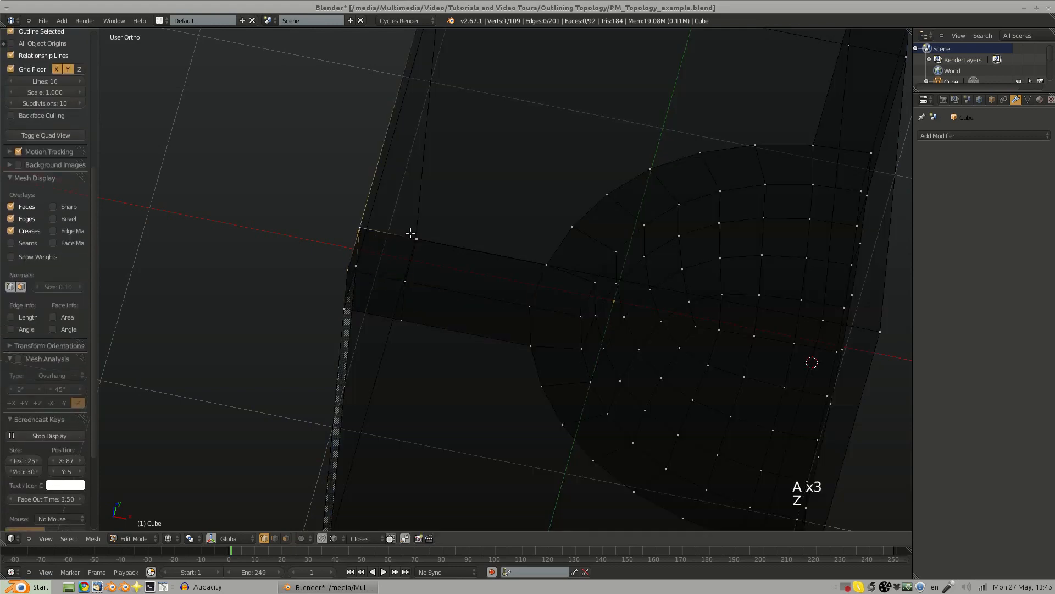
key(z)
middle_drag(406, 308, 370, 248)
key(a)
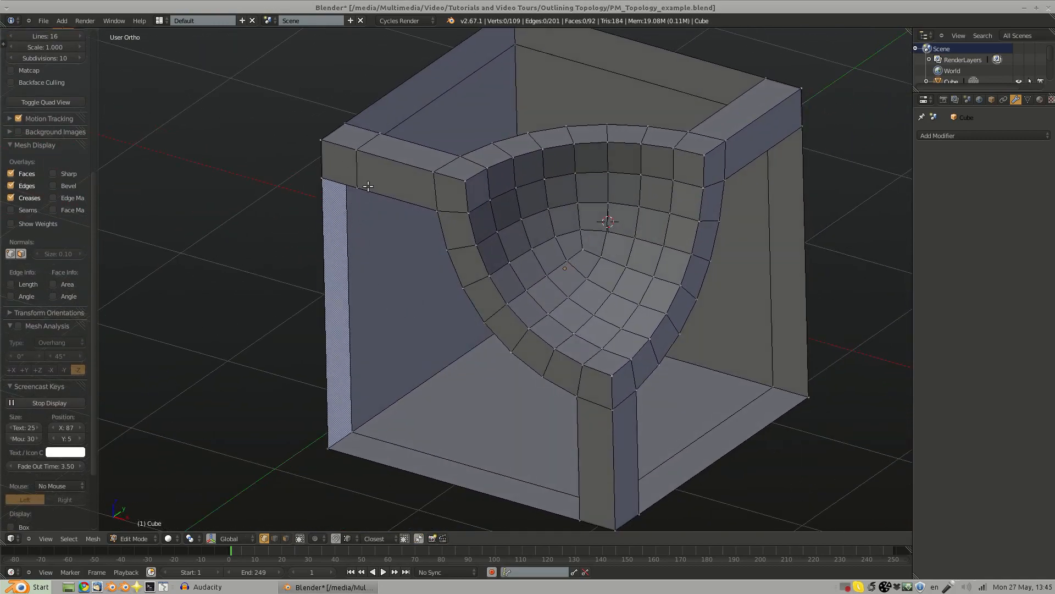
Step: Add a matching loop cut across the cube's bottom and back faces and snap it along X to the upper strip's support loop
shift+middle_drag(368, 186, 341, 142)
shift+middle_drag(384, 263, 377, 303)
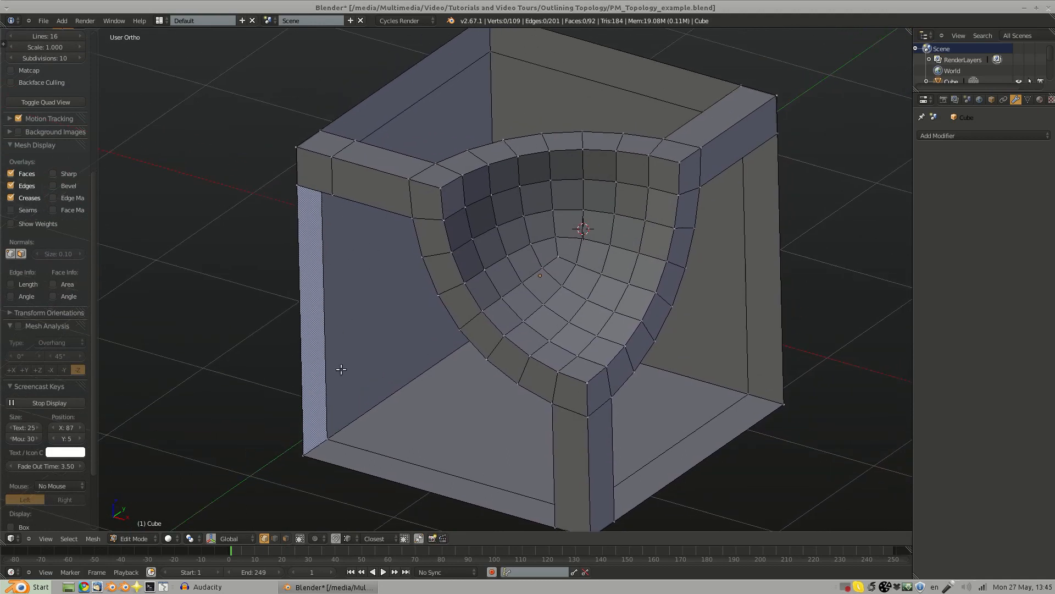
key(ctrl+r)
click(370, 467)
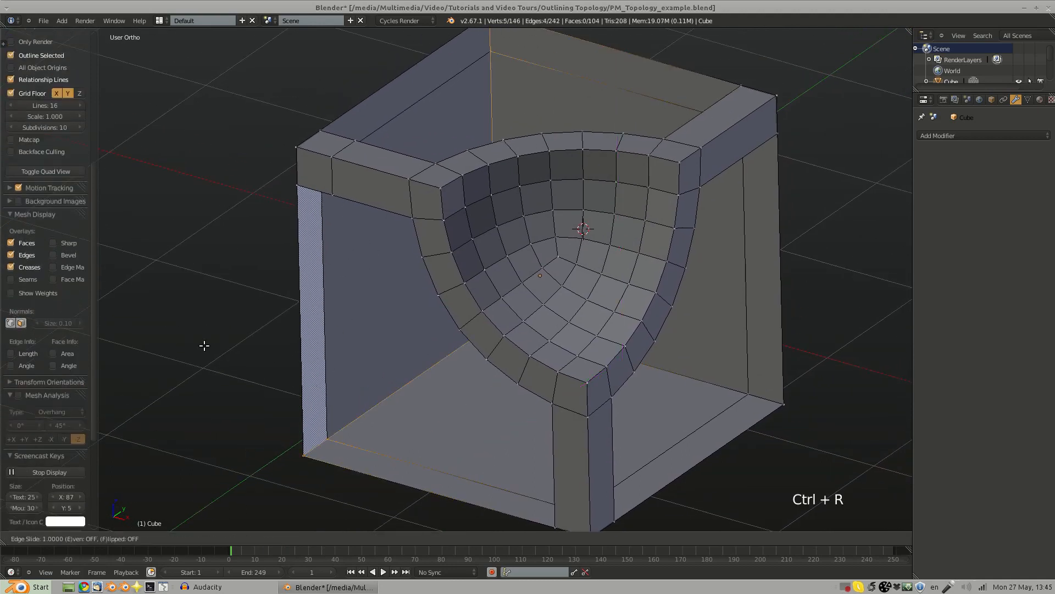
click(207, 346)
key(g)
key(x)
click(339, 197)
key(a)
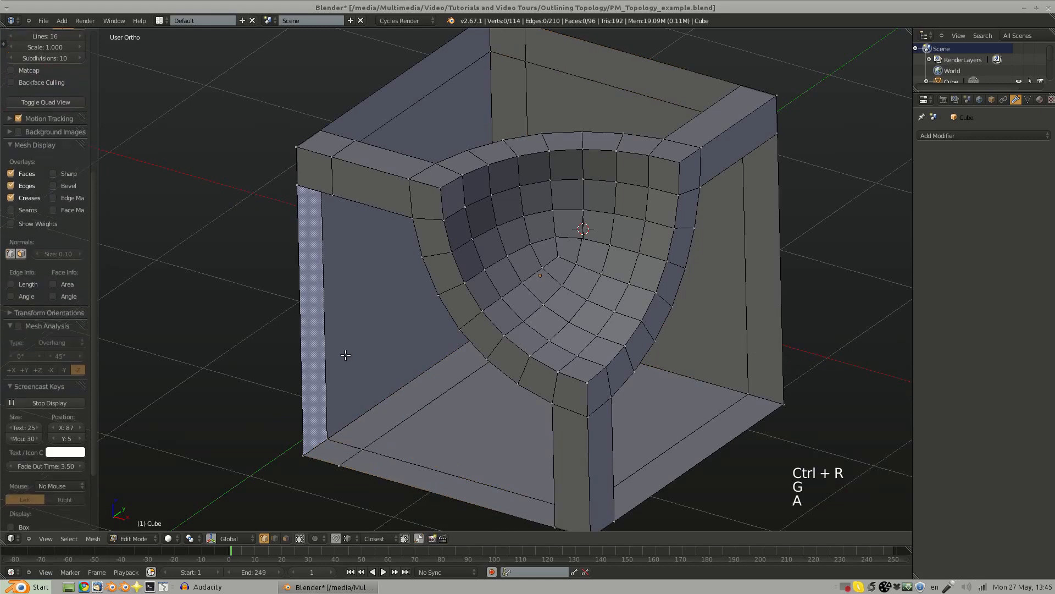
Step: Turn off limiting selection to visible geometry and delete the loose guide edge at the cube's upper corner
shift+middle_drag(373, 345, 365, 294)
shift+middle_drag(573, 478, 440, 402)
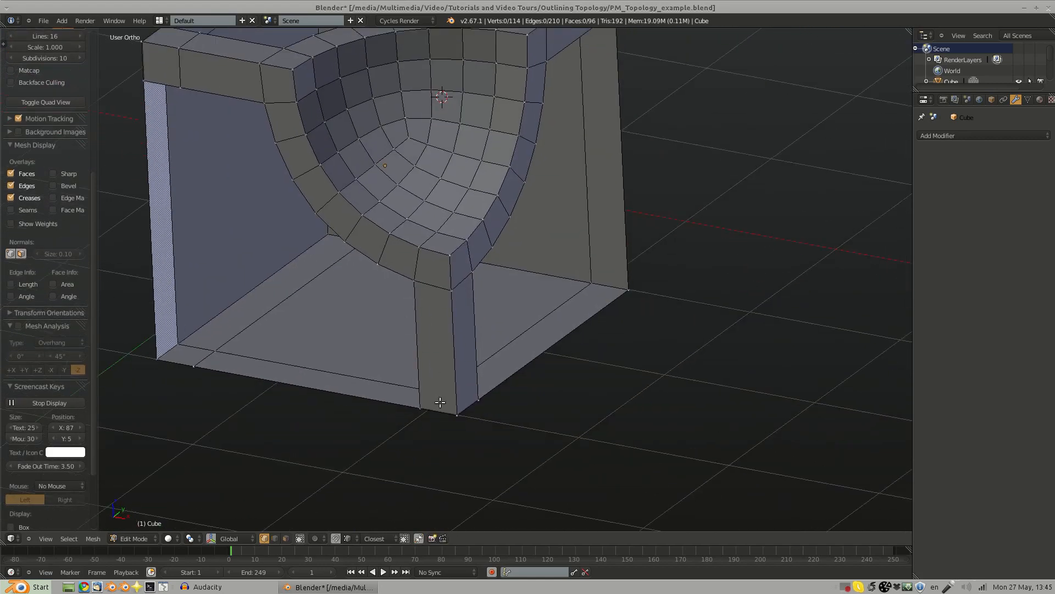
right_click(457, 411)
shift+right_click(417, 404)
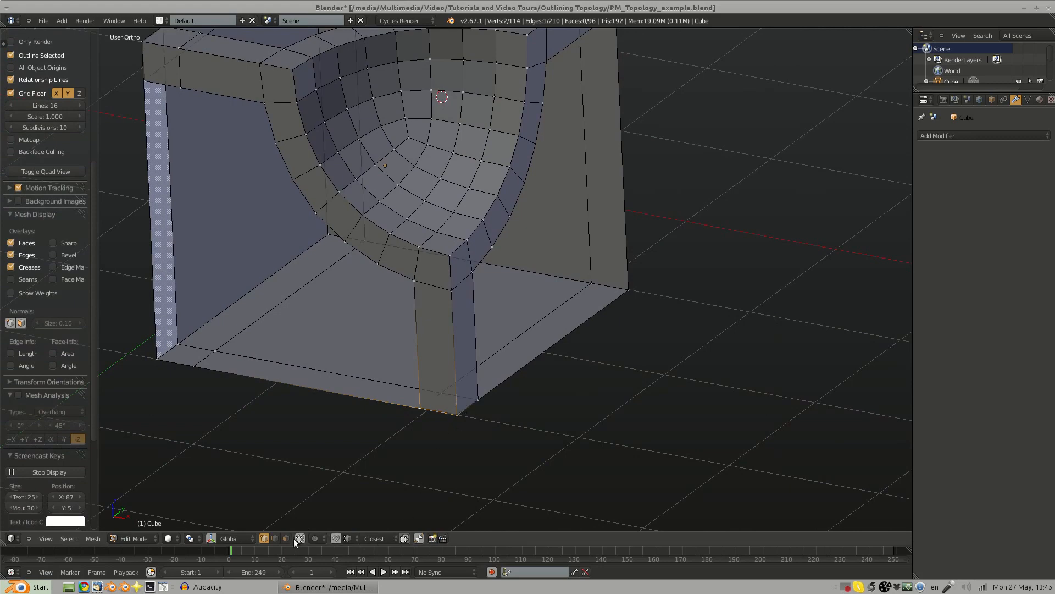
middle_drag(358, 367, 386, 352)
shift+middle_drag(186, 152, 312, 245)
right_click(247, 141)
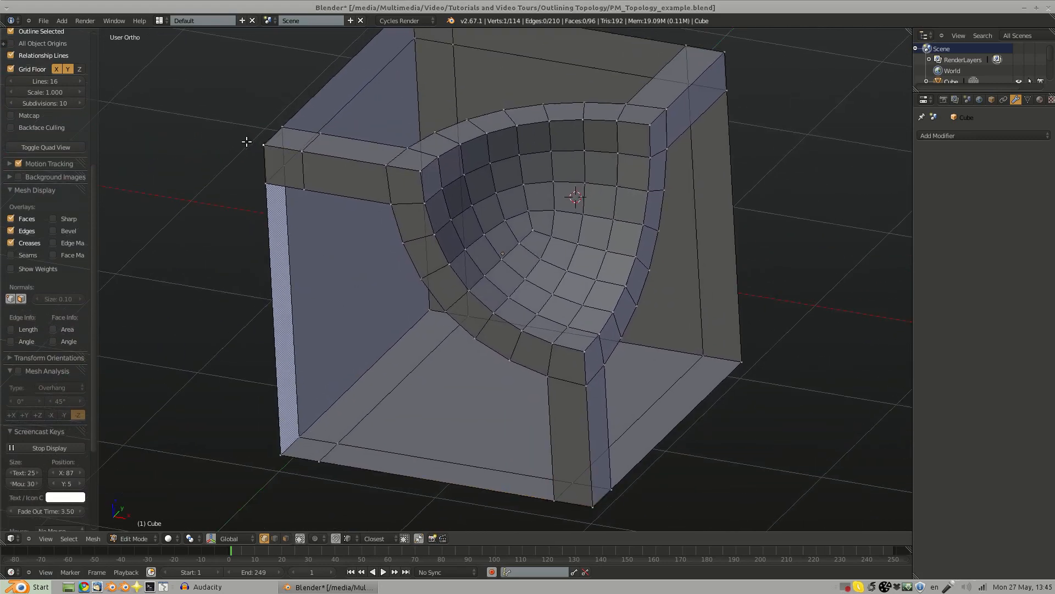
key(ctrl+l)
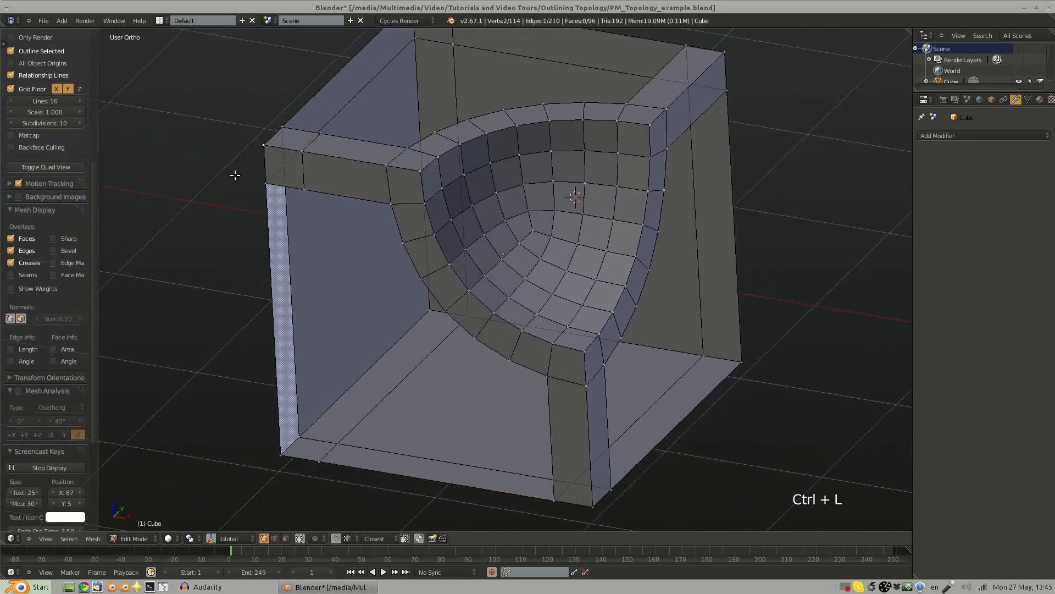
key(x)
click(218, 156)
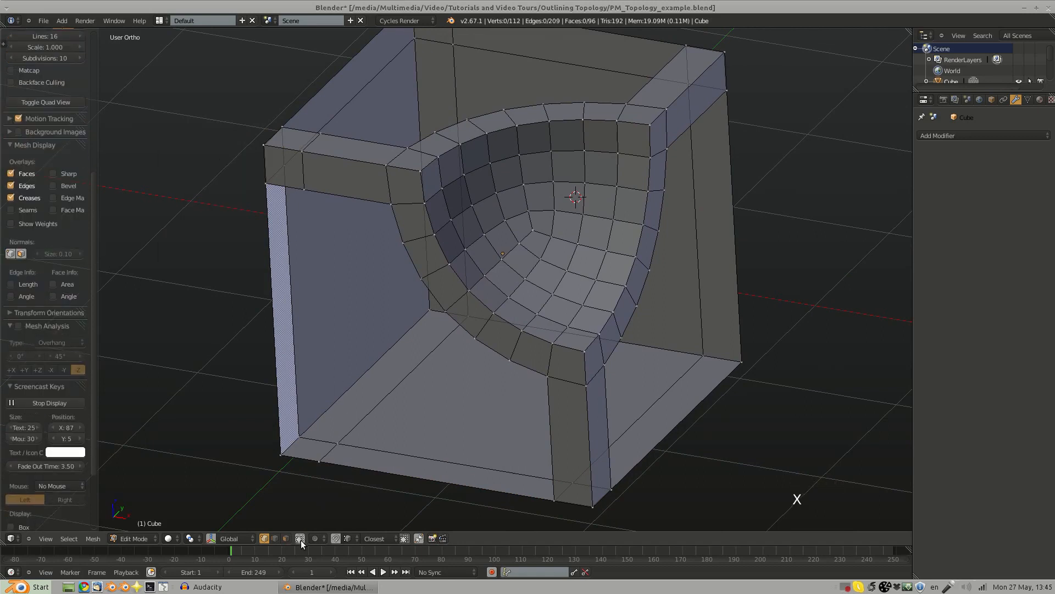
Step: Duplicate the short X-direction edge at the cube's bottom front corner and rotate the copy about the global Y axis to vertical
right_click(552, 498)
shift+right_click(593, 505)
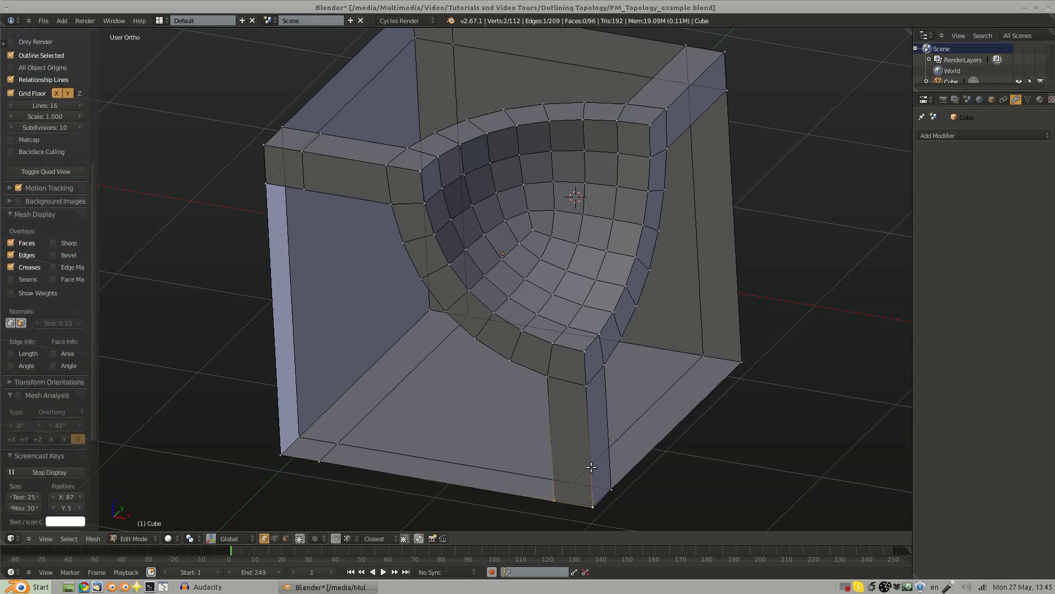
key(shift+d)
key(r)
key(y)
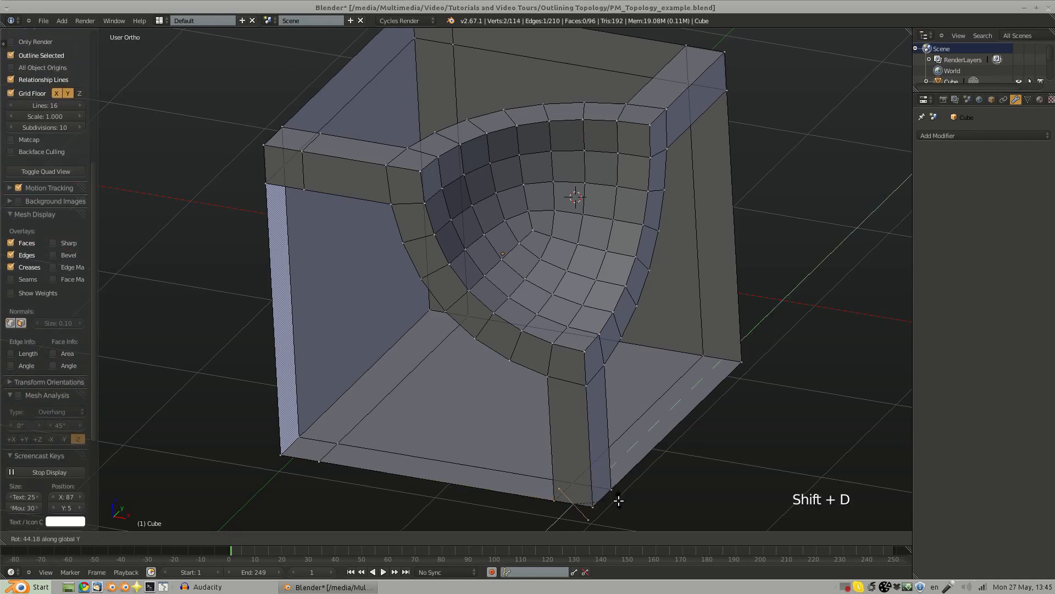
click(593, 517)
Step: Snap the vertical guide edge onto the cube's bottom front corner, extending upward along the corner strip
key(g)
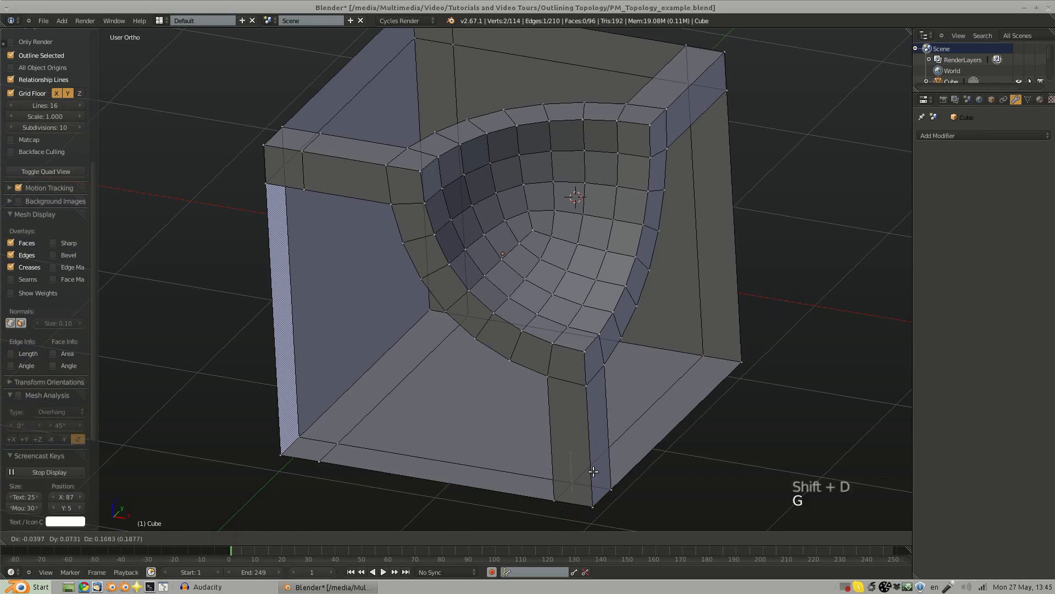
click(592, 499)
key(g)
click(597, 496)
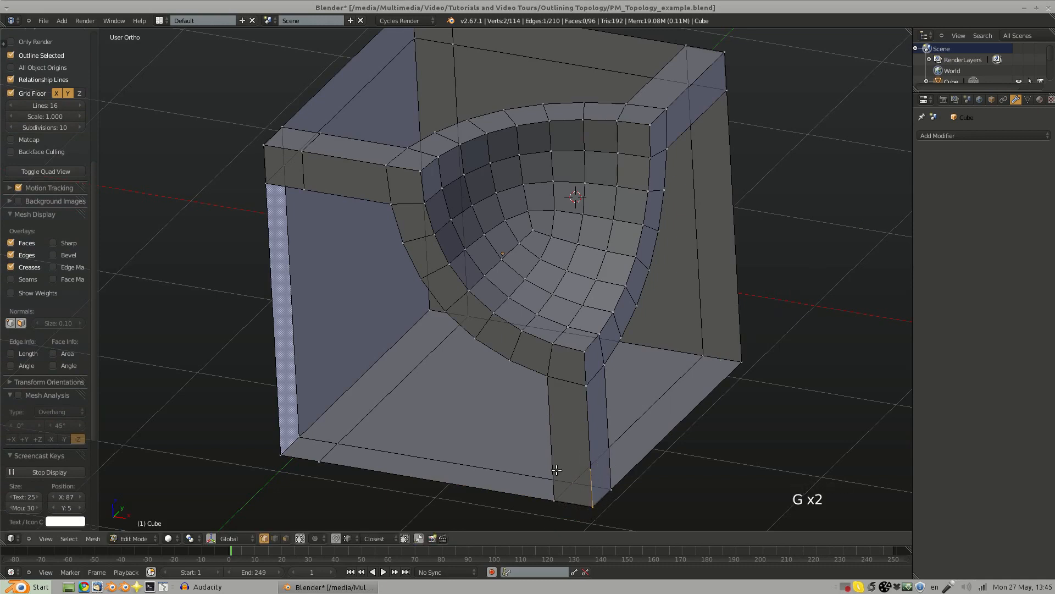
Step: Add a loop cut across the two vertical corner strips and move it along Z to the guide edge's upper end
key(ctrl+r)
click(549, 467)
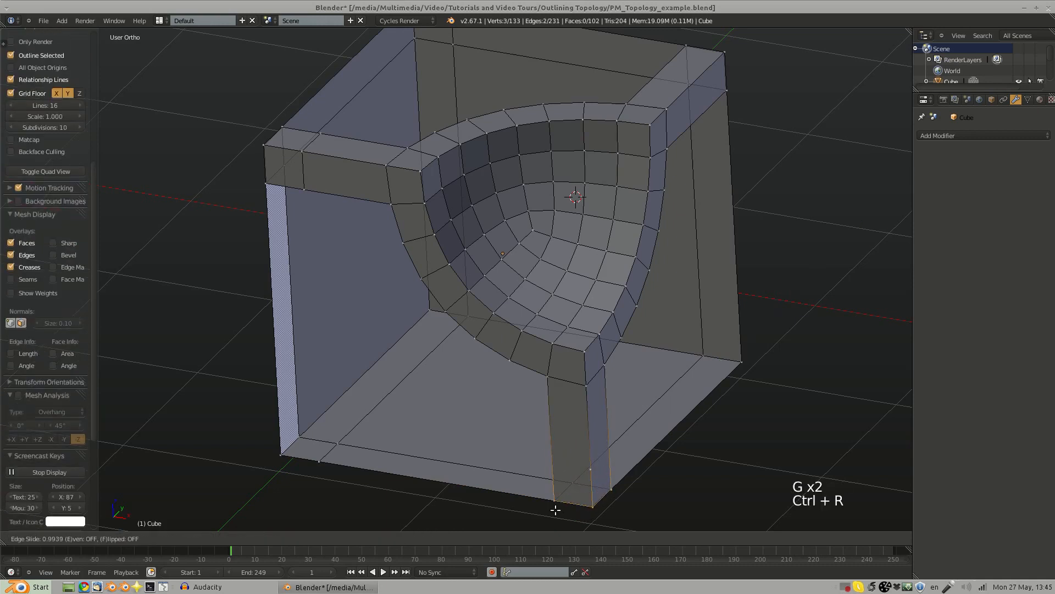
click(555, 510)
key(z)
key(g)
middle_click(577, 463)
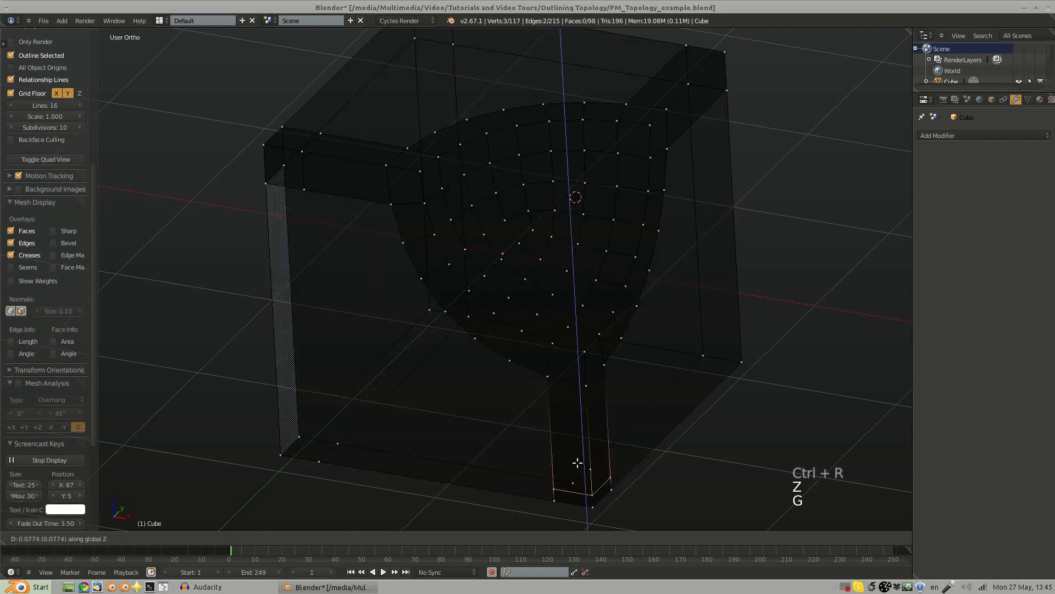
click(591, 464)
key(z)
Step: Delete the loose vertical guide edge at the cube's bottom front corner
mouse_move(573, 393)
middle_down()
mouse_move(601, 443)
mouse_move(612, 396)
middle_up()
key(a)
right_click(559, 461)
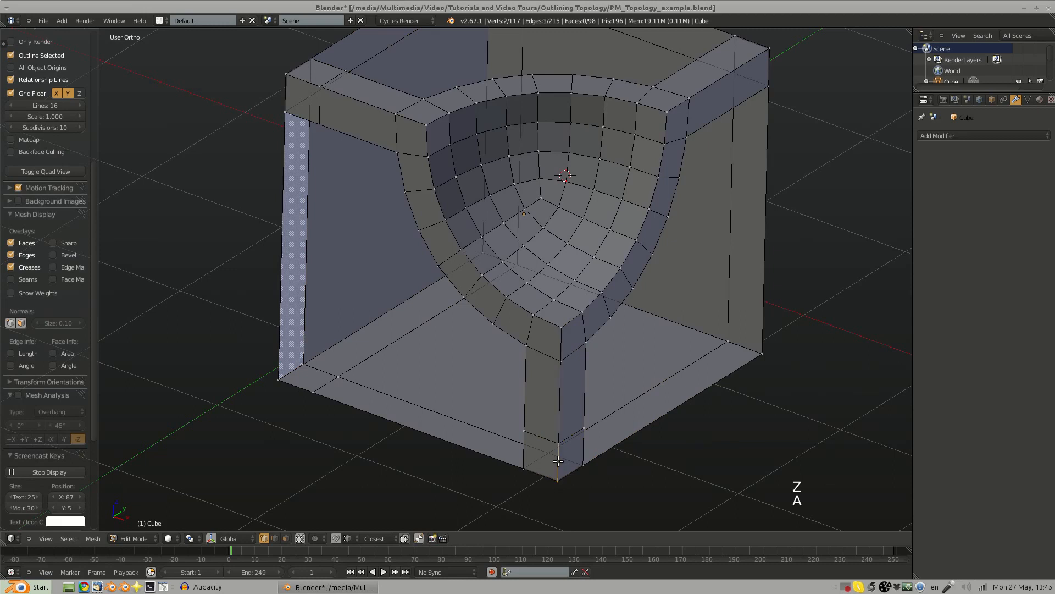
key(x)
click(556, 457)
Step: Add a horizontal loop cut around the cube's two back walls and move it down along Z to the lower support loop's height
key(ctrl+r)
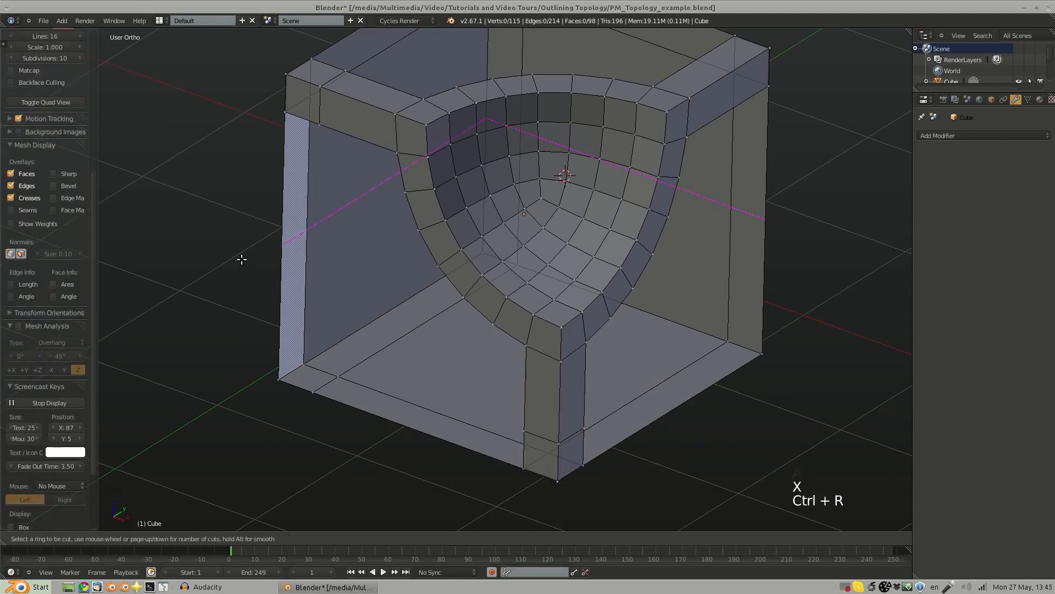
click(243, 260)
click(255, 437)
key(g)
key(z)
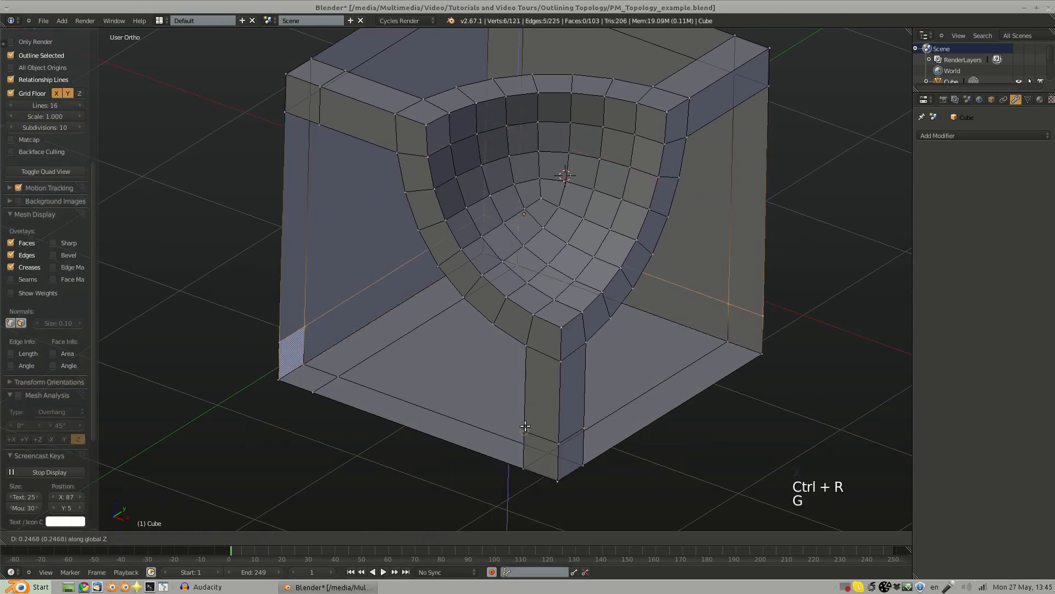
click(423, 379)
key(a)
Step: Duplicate the short vertical edge at the cube's top corner beside the cut-out strip and rotate the copy to lie along Y
middle_drag(554, 374, 486, 403)
shift+middle_drag(594, 354, 519, 338)
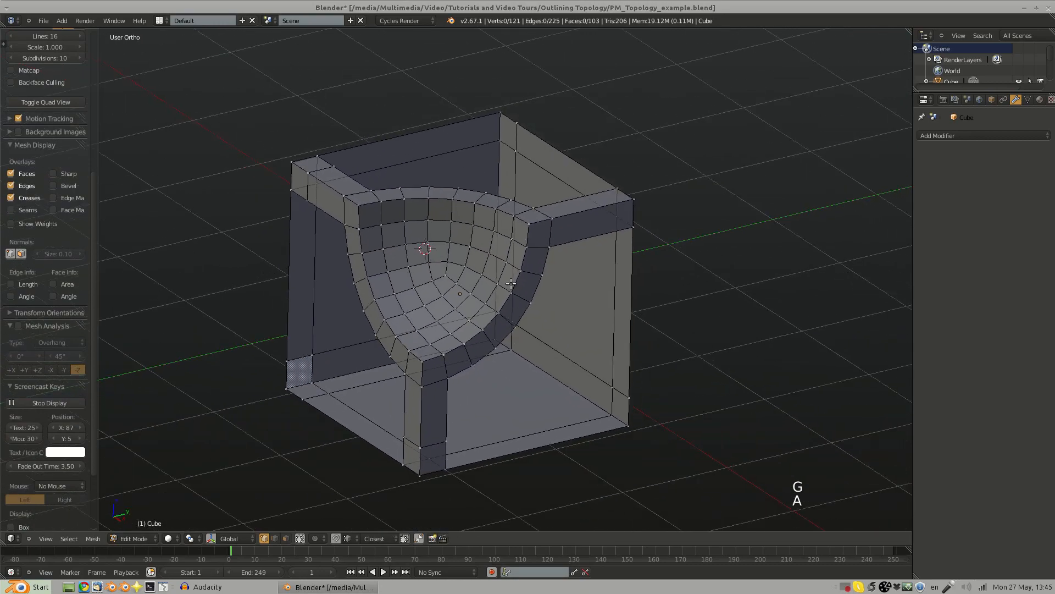
shift+middle_drag(506, 242, 493, 282)
shift+middle_drag(603, 323, 521, 291)
ctrl+middle_drag(521, 292, 544, 313)
right_click(569, 180)
shift+right_click(573, 217)
key(shift+d)
key(r)
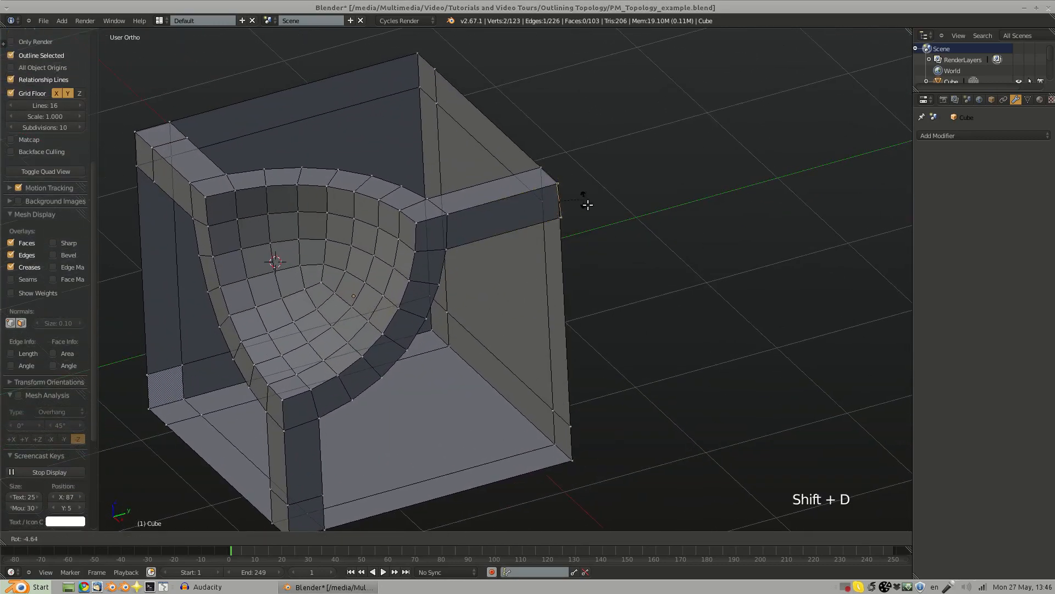
key(y)
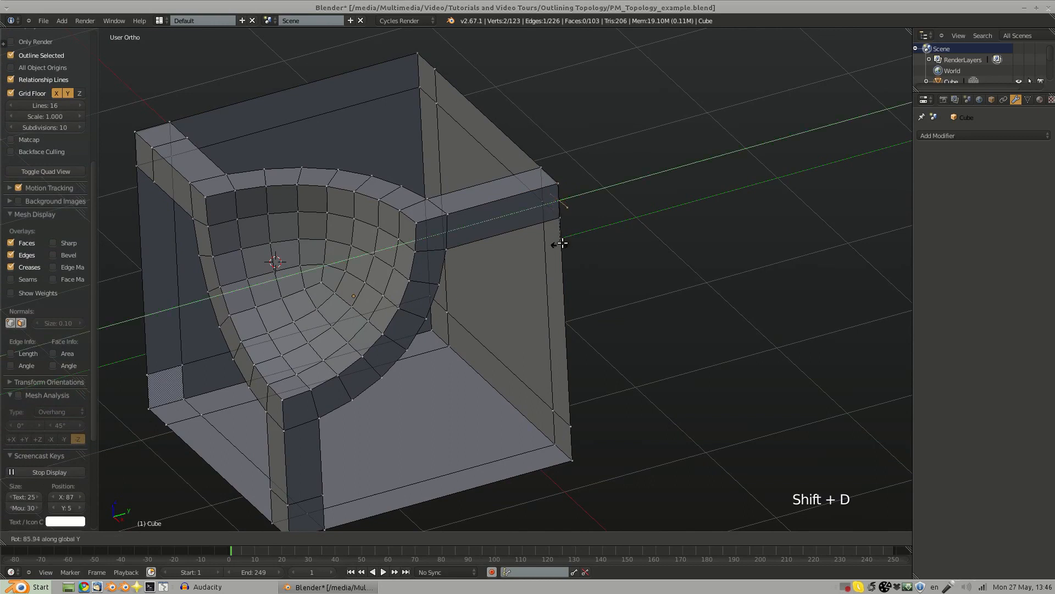
click(561, 222)
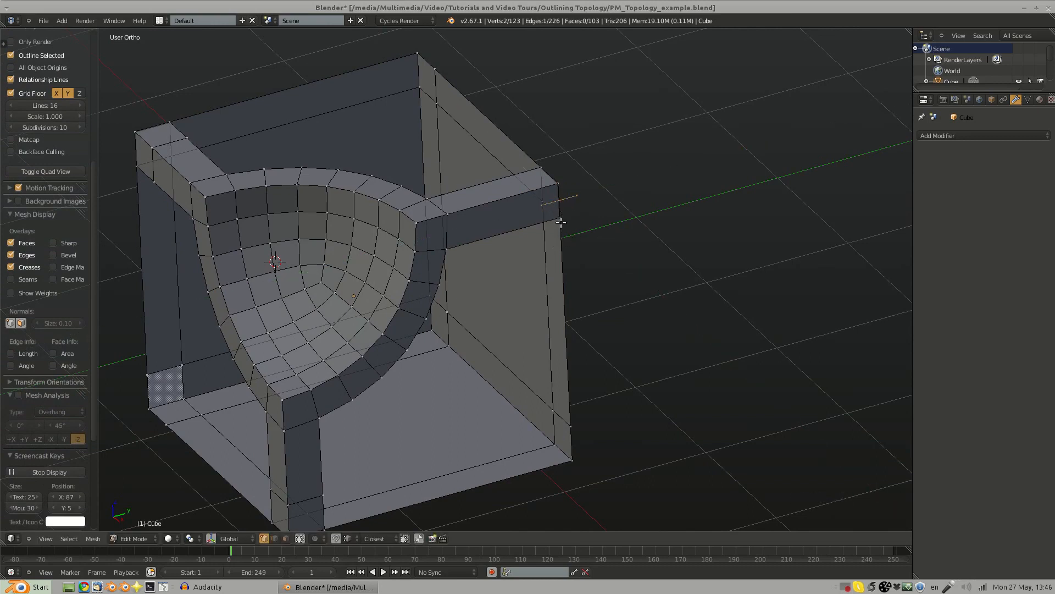
Step: Snap the duplicated guide edge onto the cube's top corner, extending inward along the strip in the Y direction
key(g)
click(555, 182)
key(g)
click(514, 212)
key(g)
key(y)
click(564, 182)
key(g)
key(y)
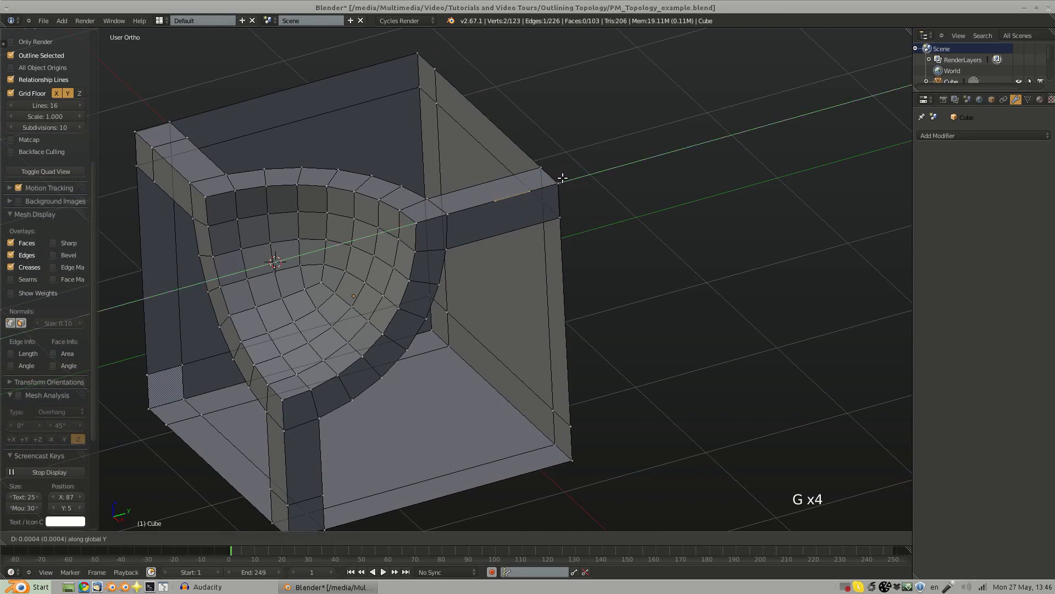
click(545, 197)
Step: Add a loop cut across the two strips along the top edge and move it along Y to the guide edge's inner end
key(ctrl+r)
click(495, 189)
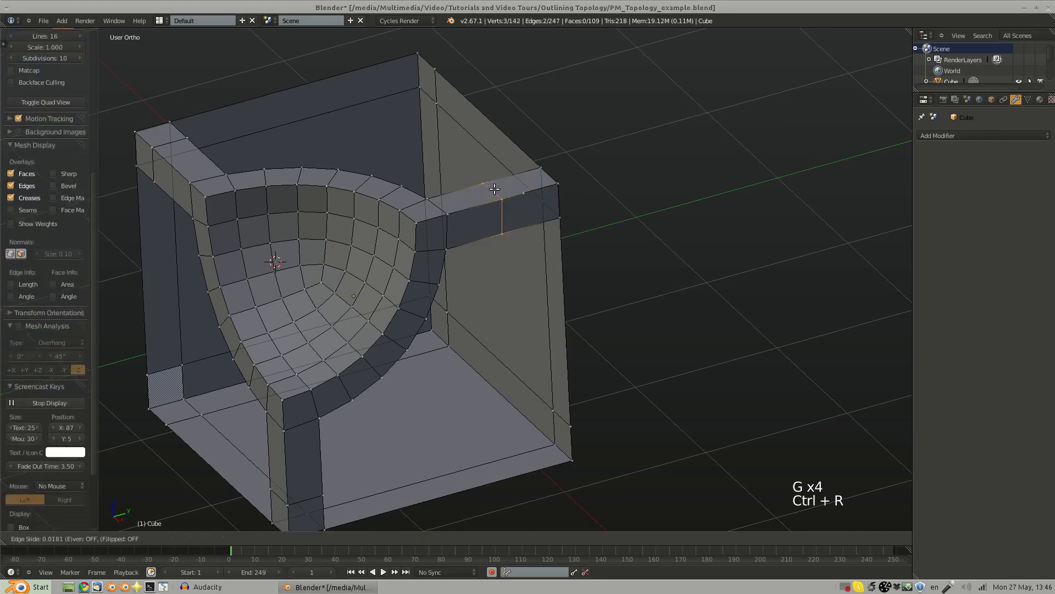
click(566, 160)
key(g)
key(y)
click(518, 199)
shift+middle_drag(410, 156, 447, 200)
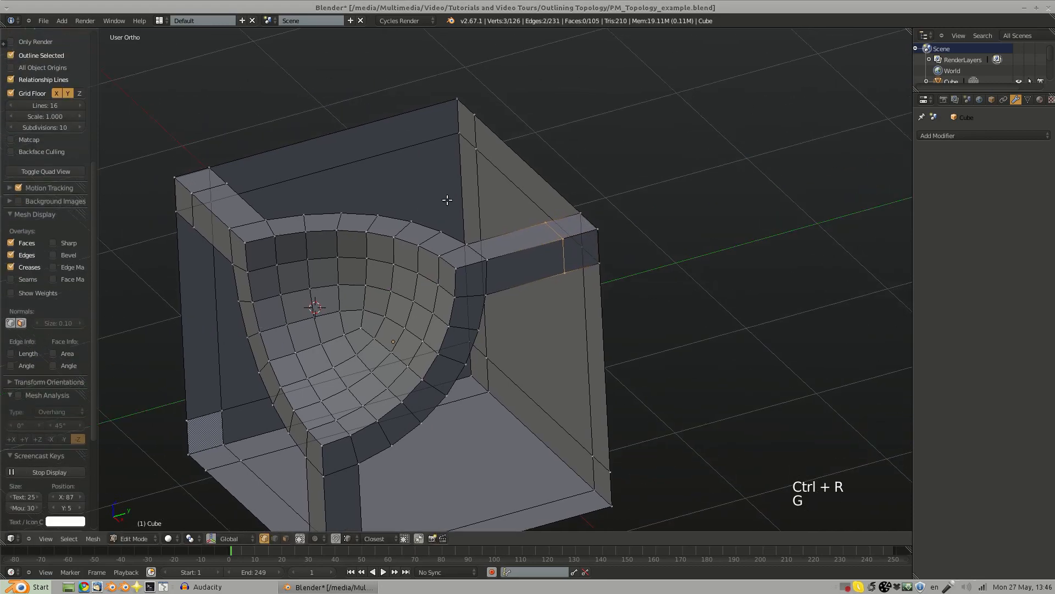
key(a)
Step: Add a loop cut around the back wall and floor panels and move it along Y to align with the top strip's support loop
key(ctrl+r)
click(391, 147)
click(512, 131)
key(g)
key(y)
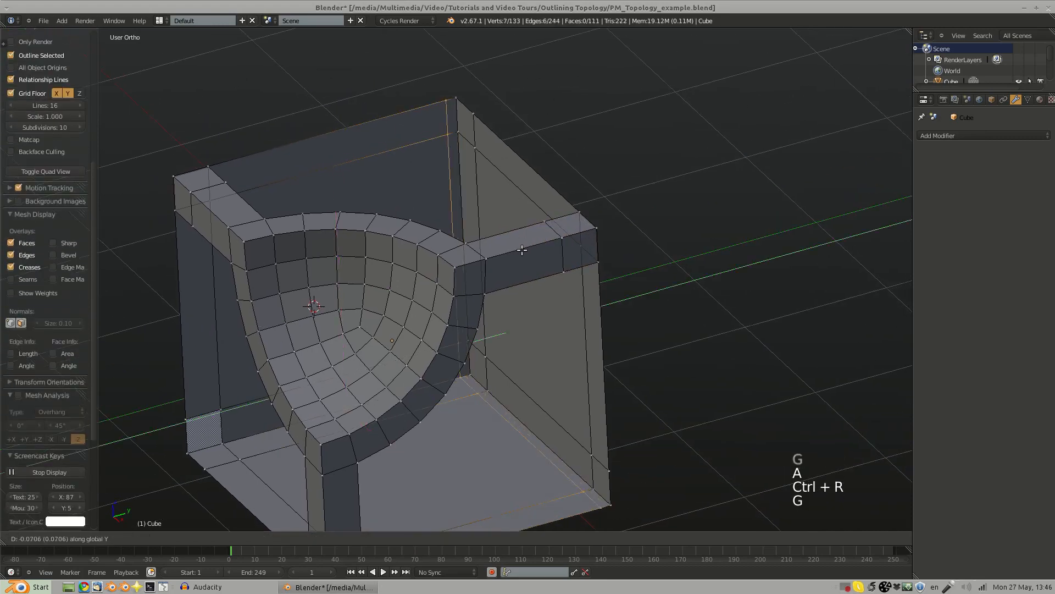
click(561, 240)
Step: Delete the loose Y-direction guide edge at the cube's top corner
key(a)
alt+right_click(584, 232)
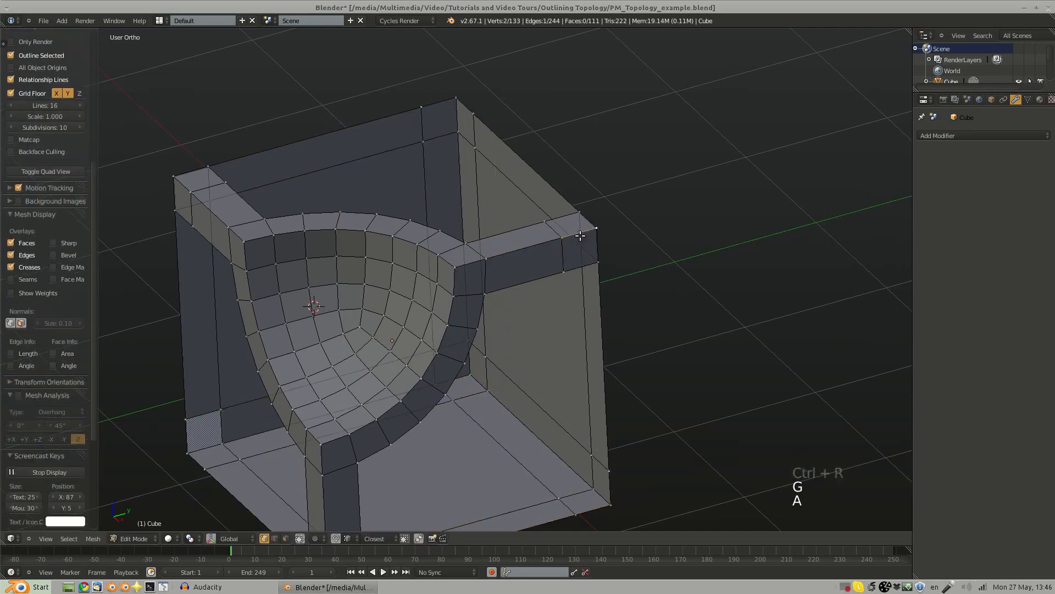
key(x)
click(566, 238)
ctrl+middle_drag(565, 238, 411, 279)
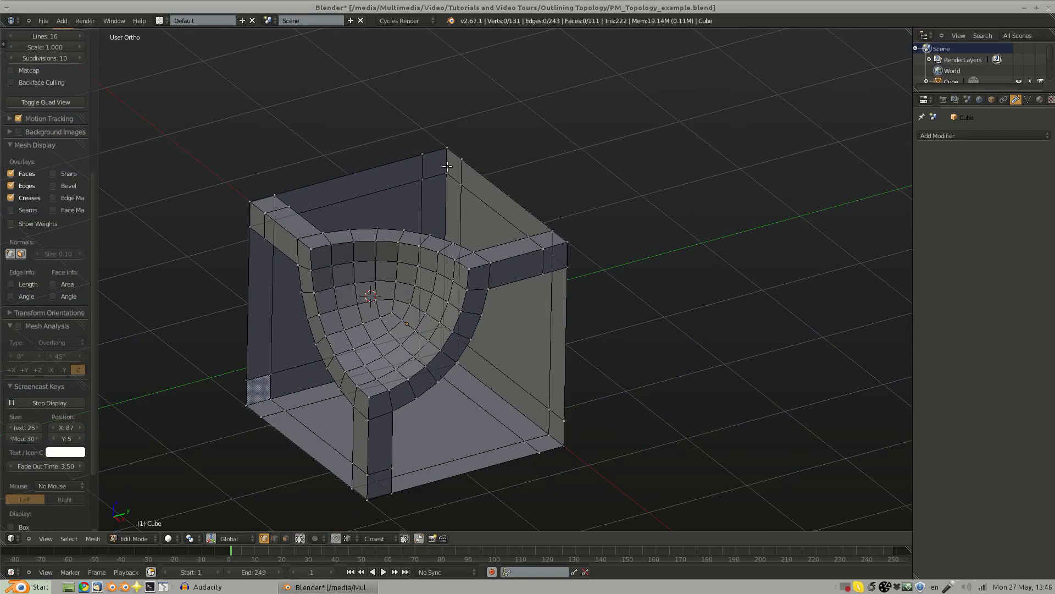
Step: Fill the missing corner faces at the cube's top back corner and its two outer bottom corners
middle_drag(399, 219, 475, 202)
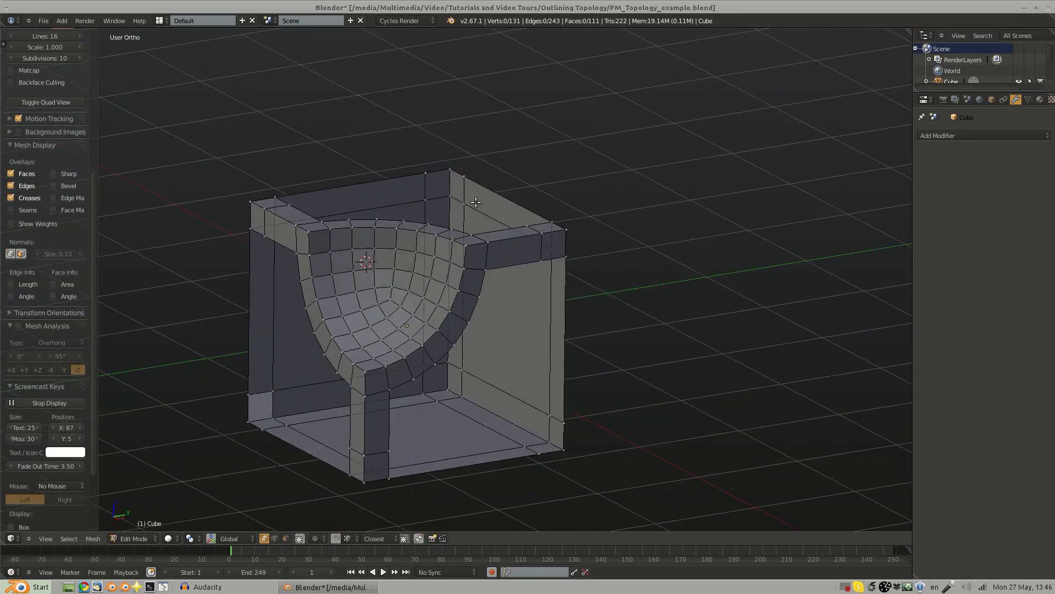
right_click(448, 161)
middle_drag(448, 160, 444, 220)
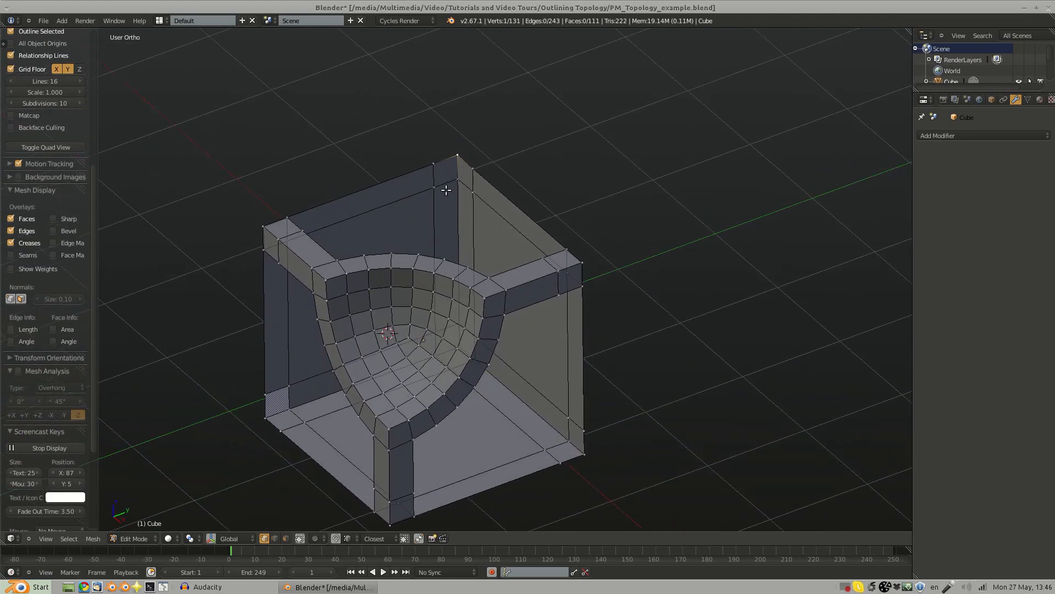
key(f)
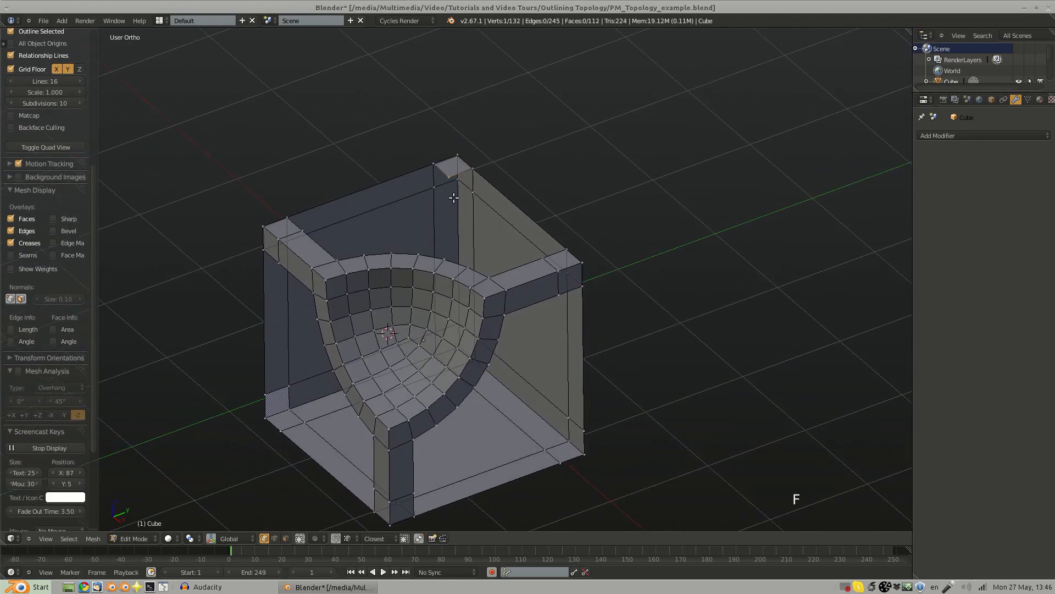
key(f)
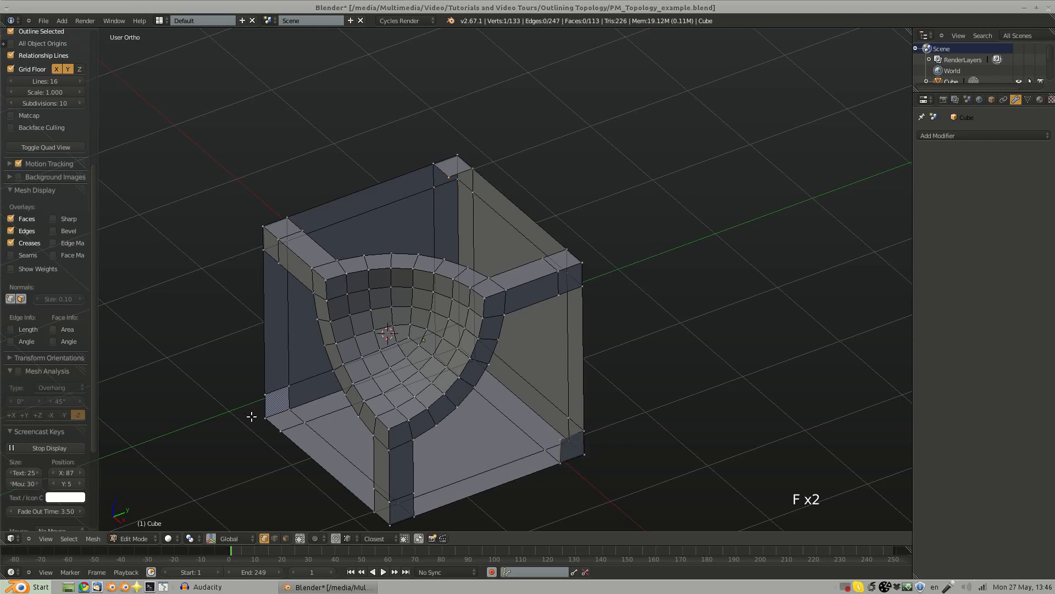
key(f)
Step: Fill the border strips along the bottom-left edge, the left vertical edge and the two back edges of the top with faces
key(f)
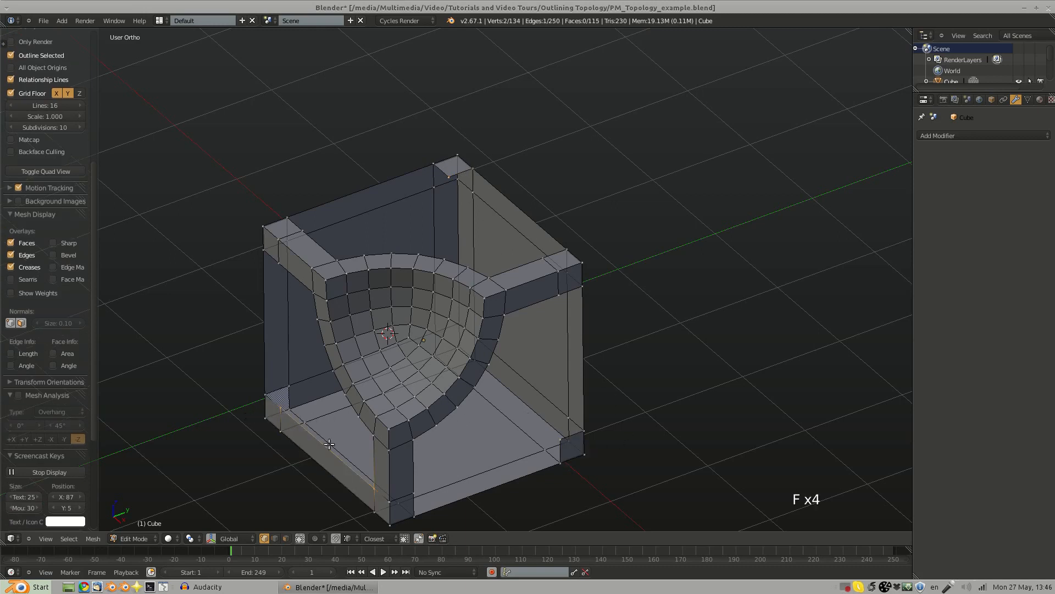
key(f)
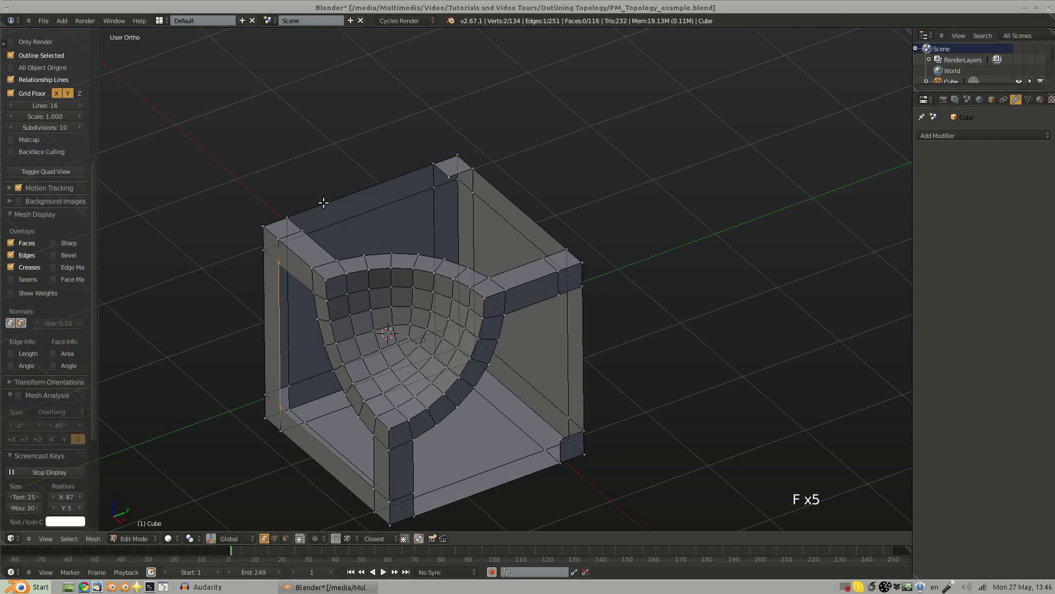
right_click(324, 204)
right_drag(294, 214, 326, 195)
right_click(315, 196)
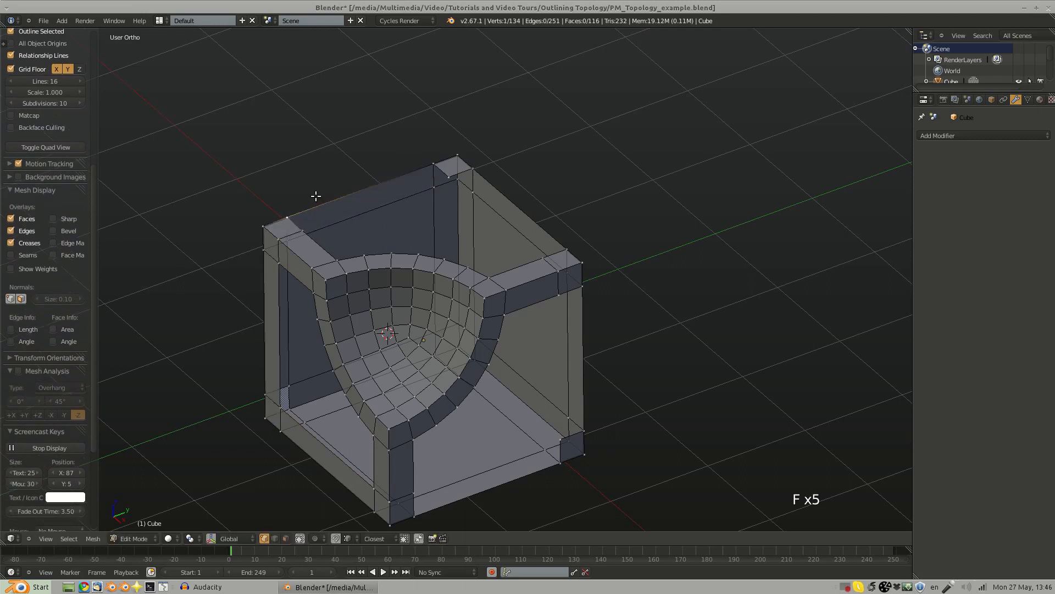
key(f)
key(f)
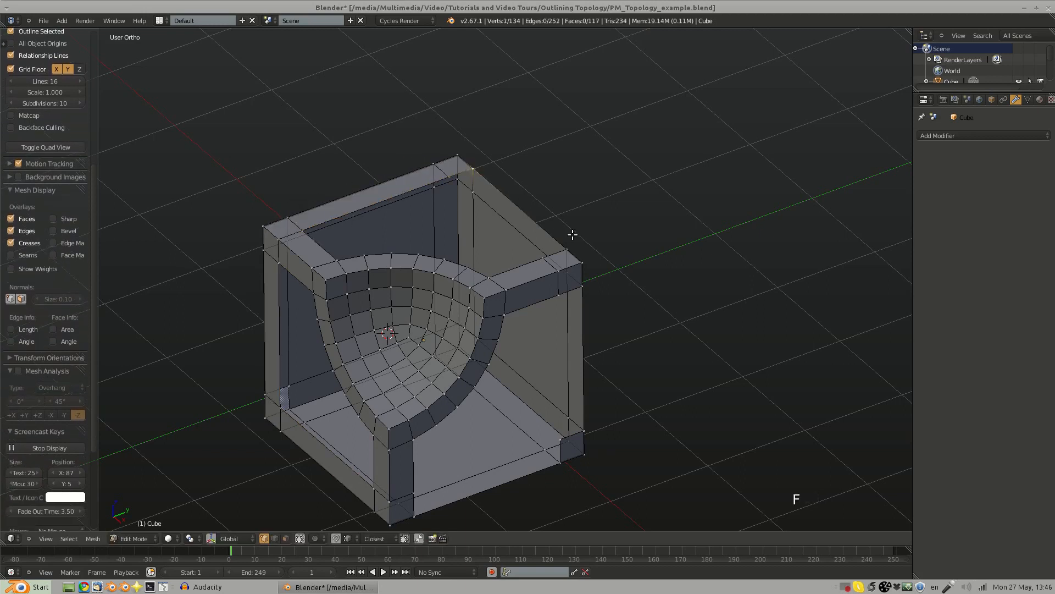
Step: Fill the remaining border strips along the cube's right vertical edge and bottom-right edge with faces
right_click(584, 284)
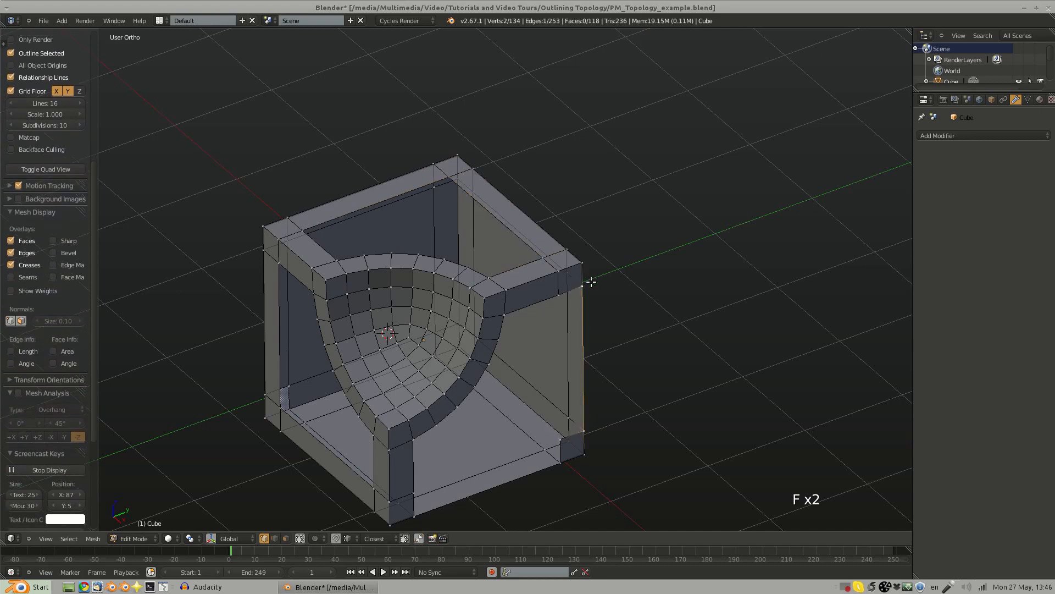
key(f)
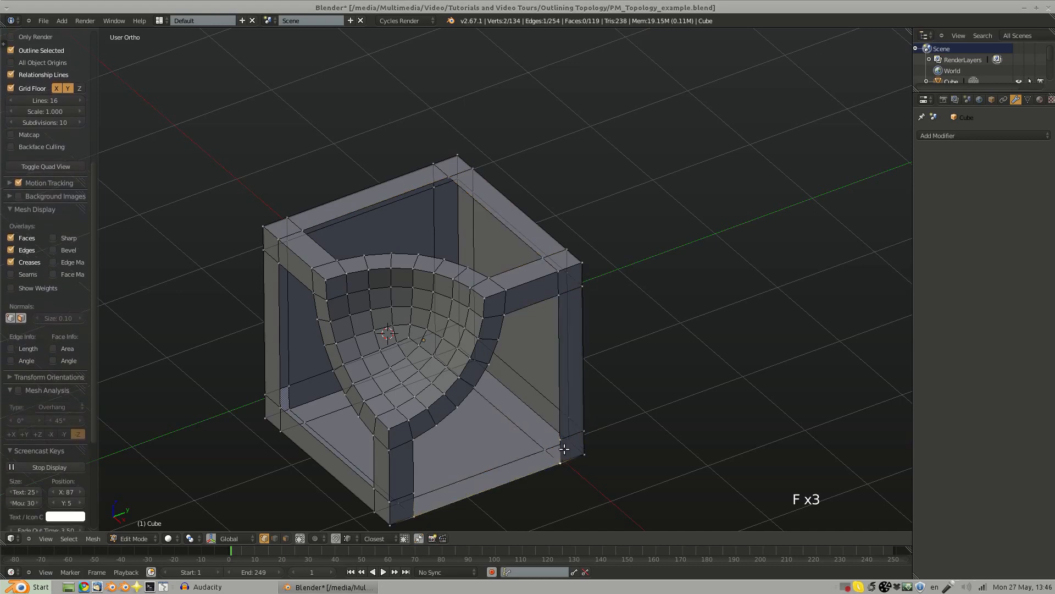
key(f)
key(a)
Step: Examine the open top panel and the cut-out rim from straight above and from several angles
middle_drag(489, 447, 473, 384)
key(KP_7)
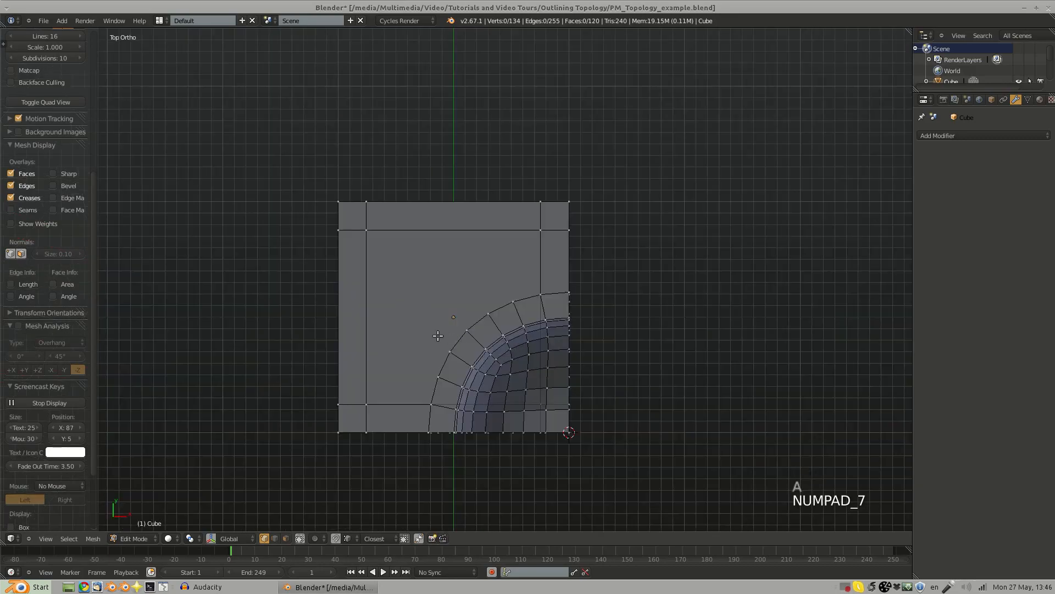
middle_drag(438, 336, 423, 364)
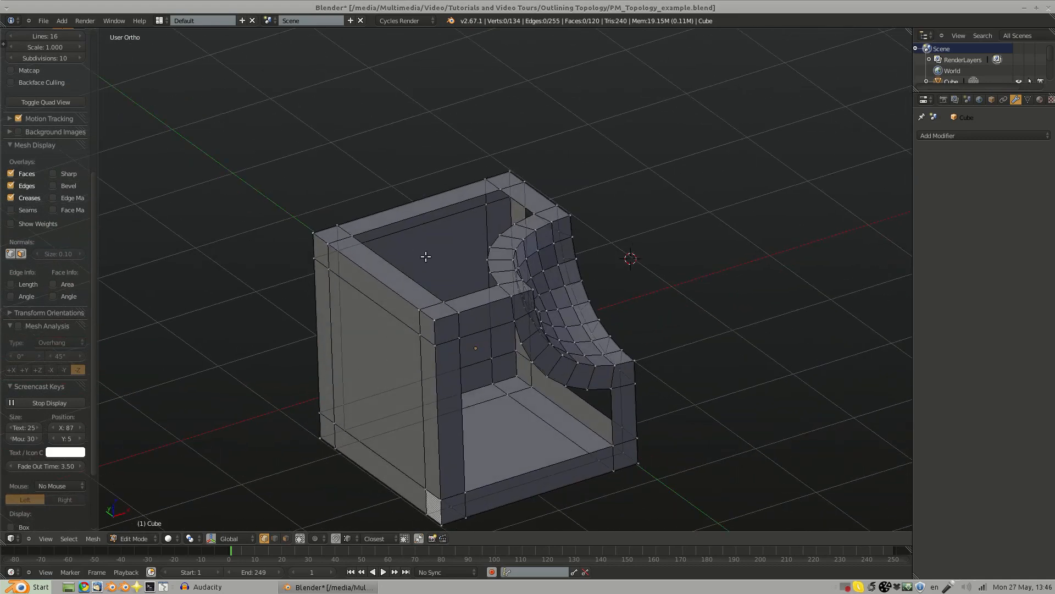
middle_drag(426, 256, 406, 328)
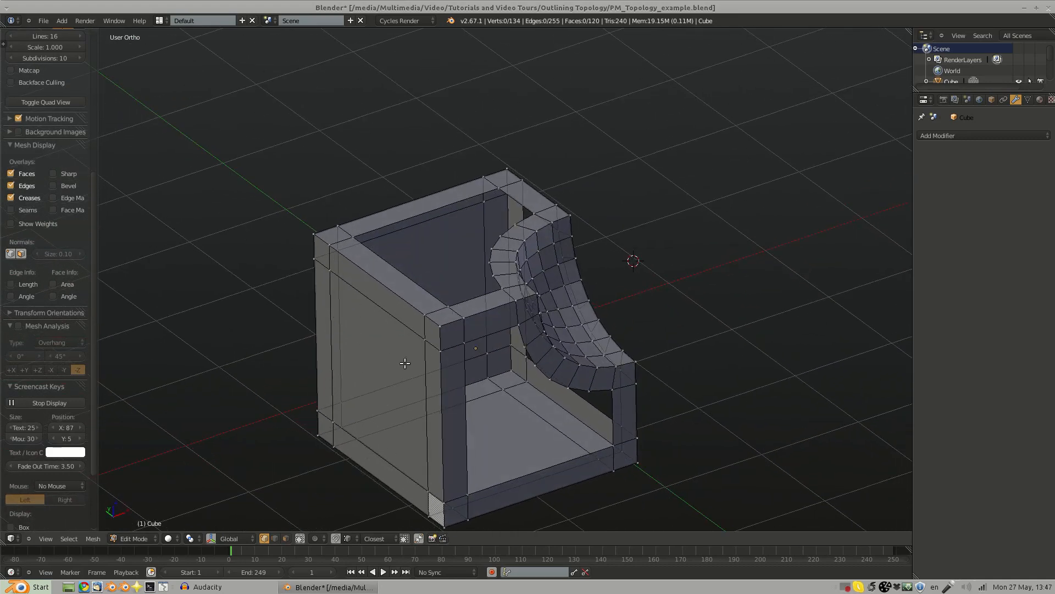
middle_drag(405, 364, 491, 373)
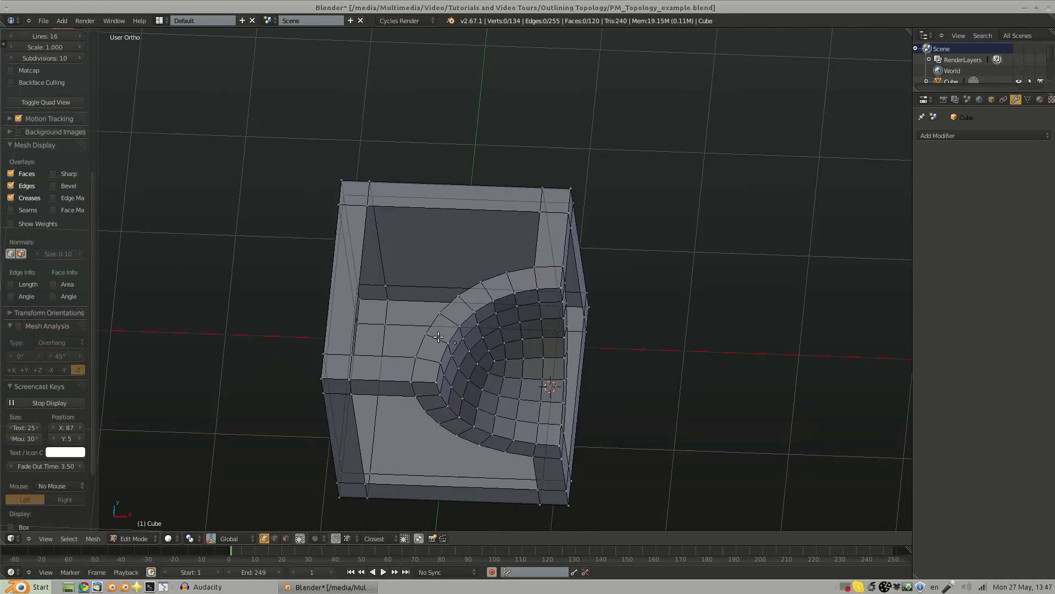
key(KP_7)
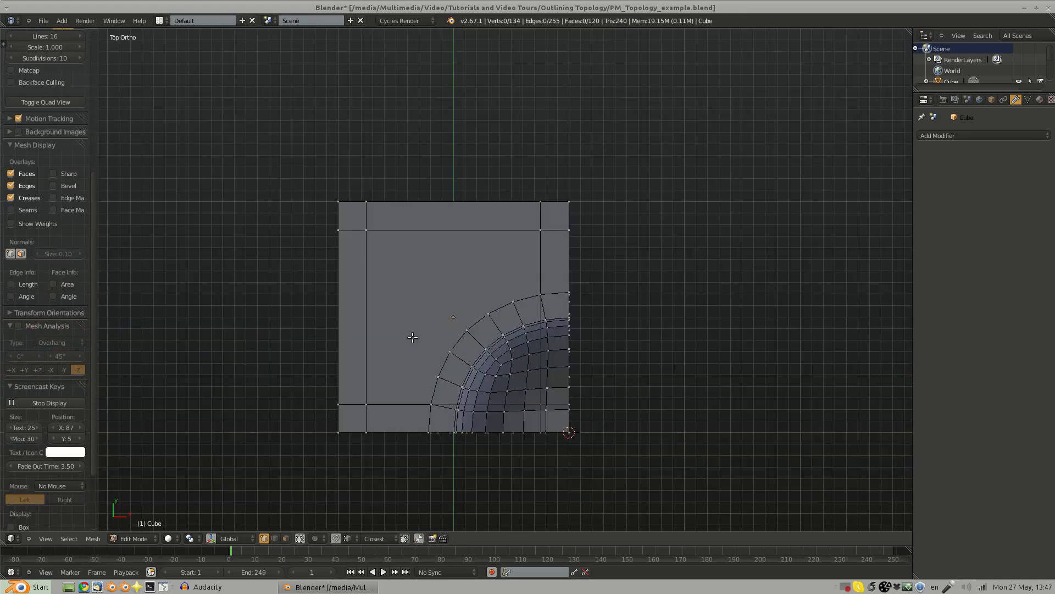
middle_drag(343, 329, 369, 193)
middle_drag(419, 328, 458, 362)
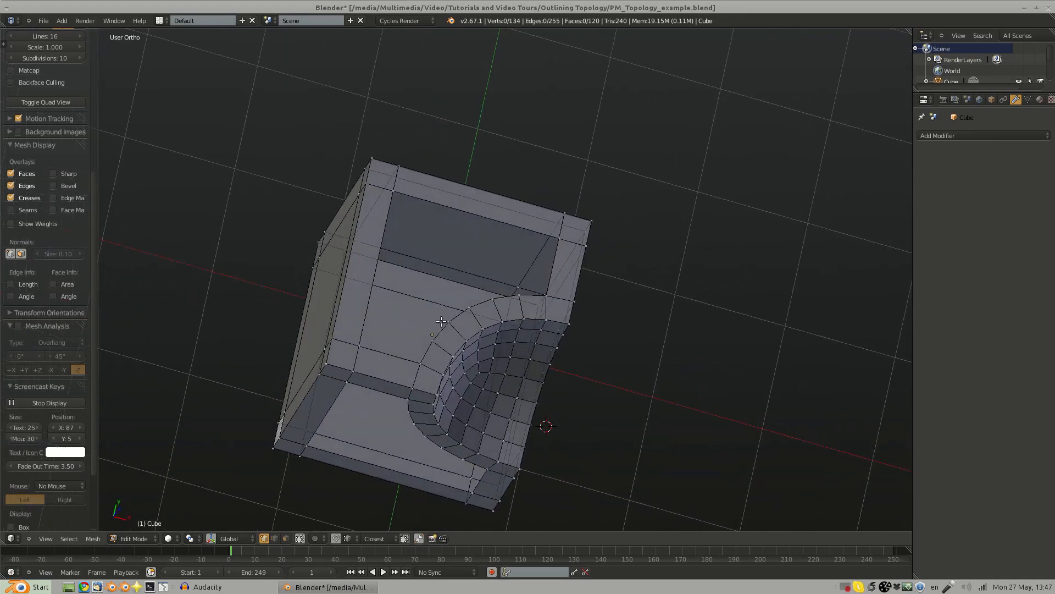
key(KP_7)
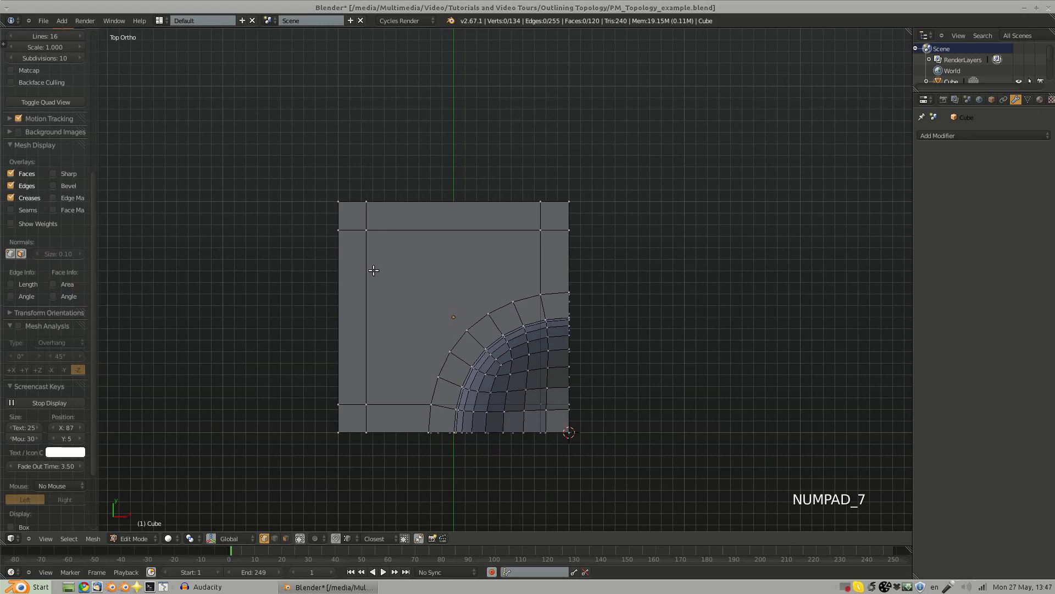
Step: Connect the top panel's inner back corner to the middle vertex of the cut-out rim with a diagonal edge
right_click(367, 230)
middle_drag(437, 358, 480, 260)
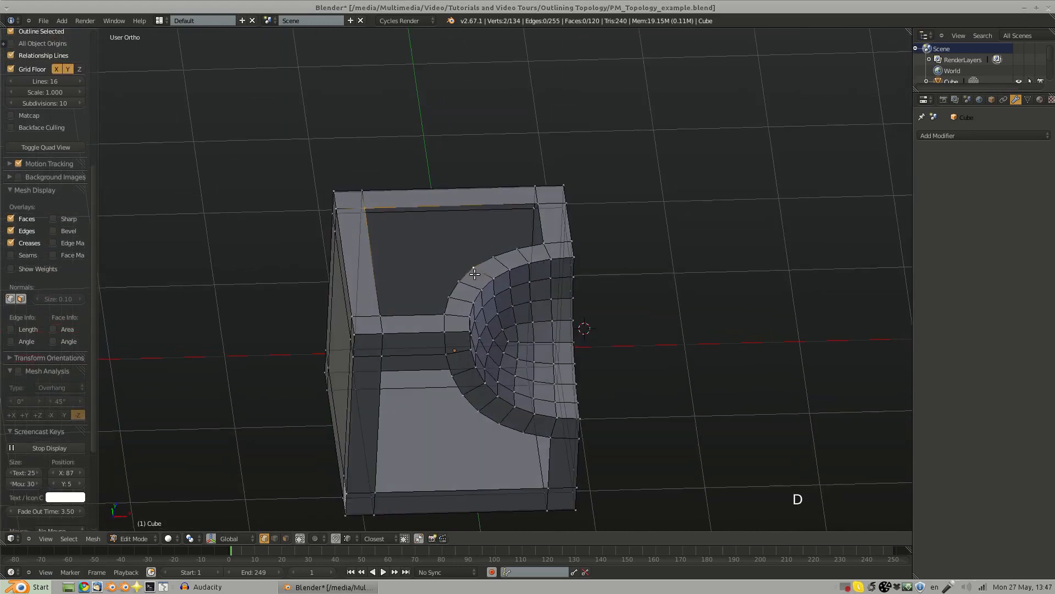
key(f)
scroll(409, 209, up, 5)
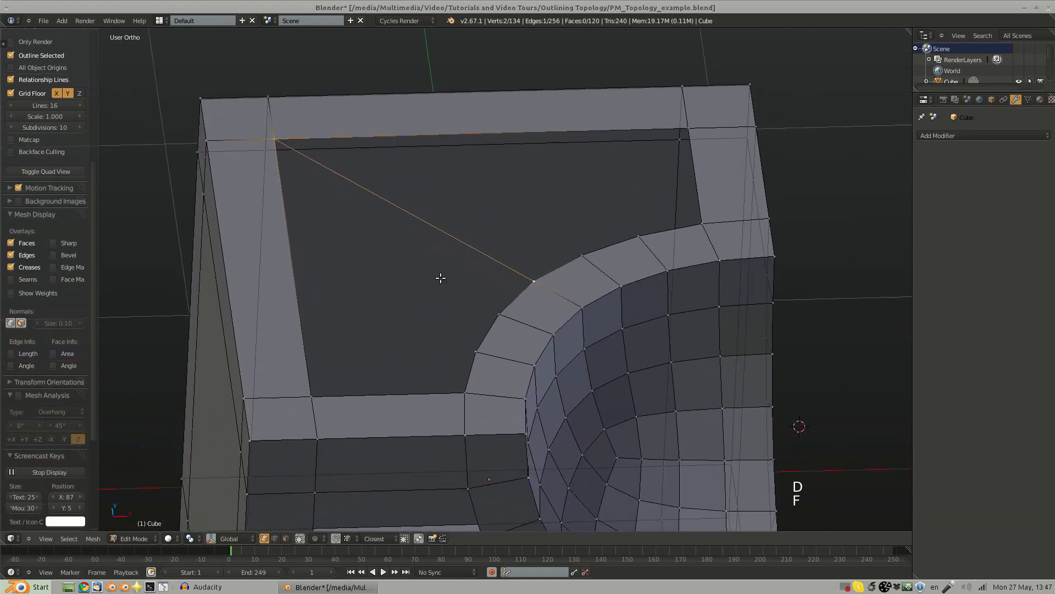
key(a)
key(KP_7)
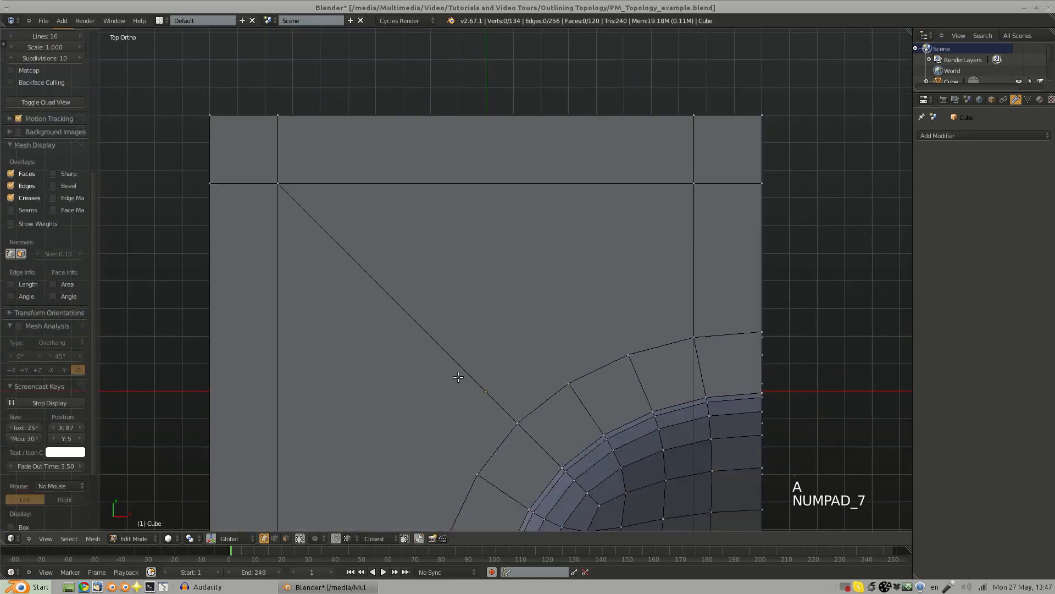
Step: Select the top panel's inner boundary with its diagonal and fill both halves of the opening with faces
scroll(458, 377, down, 3)
alt+right_click(468, 318)
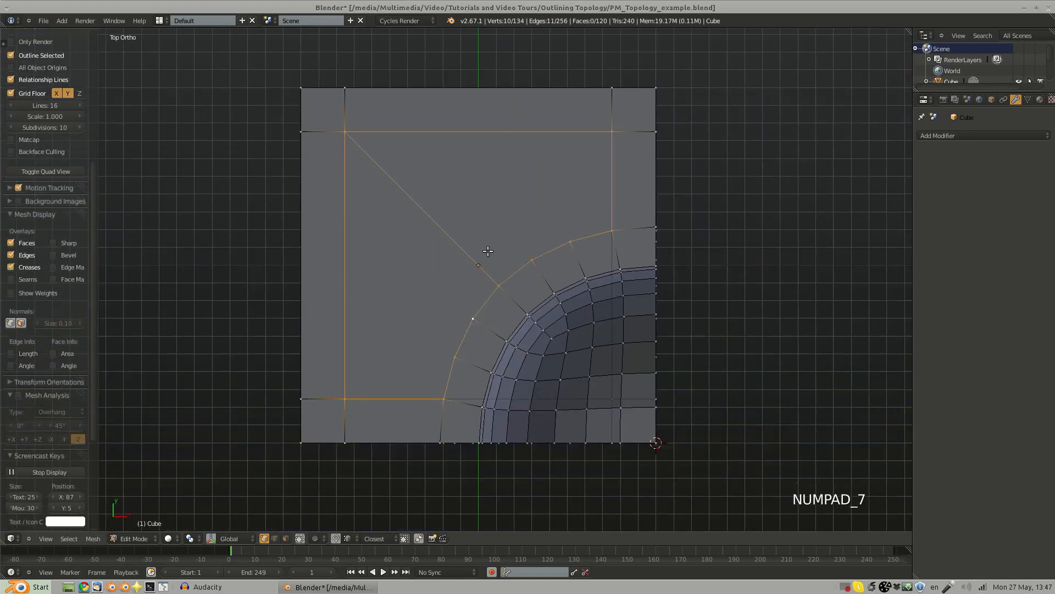
key(f)
scroll(510, 250, down, 2)
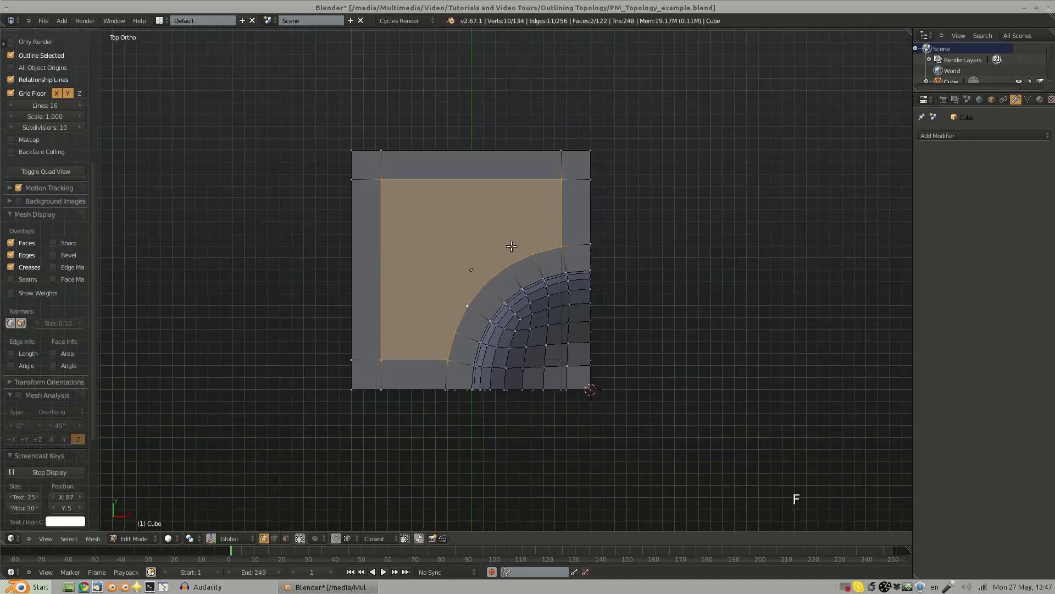
middle_drag(512, 245, 482, 362)
key(a)
scroll(487, 324, up, 4)
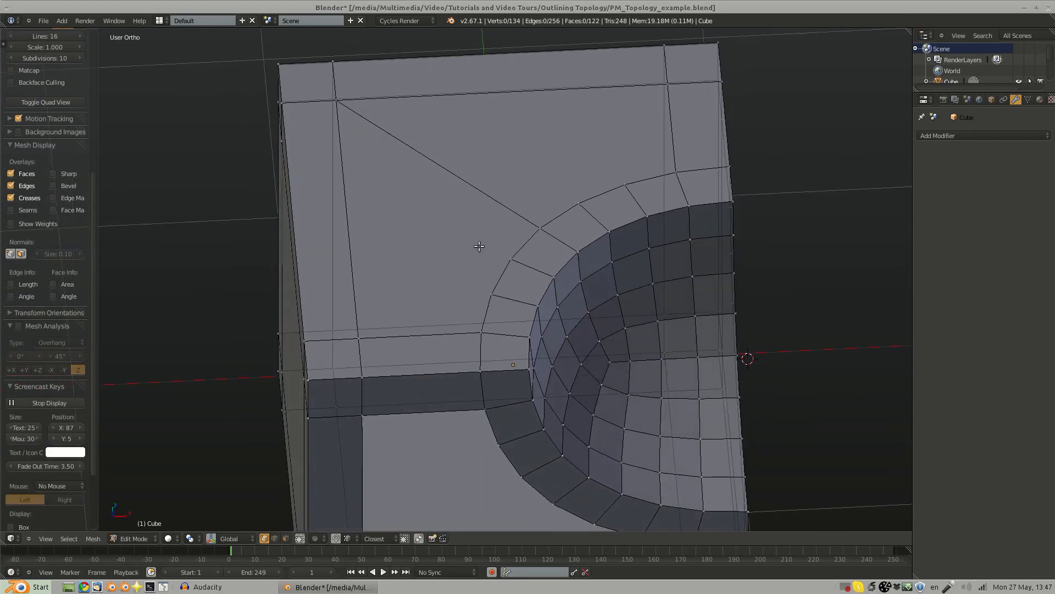
Step: Add a centred loop cut across the front border strip between the cut-out rim and the cube's left corner
middle_drag(574, 198, 435, 206)
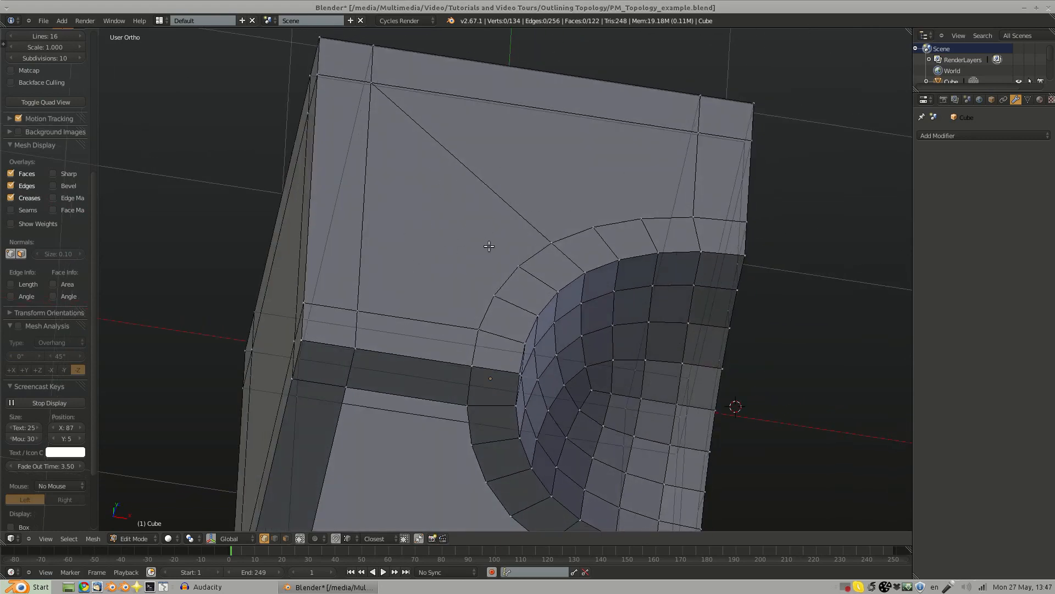
middle_drag(503, 211, 525, 271)
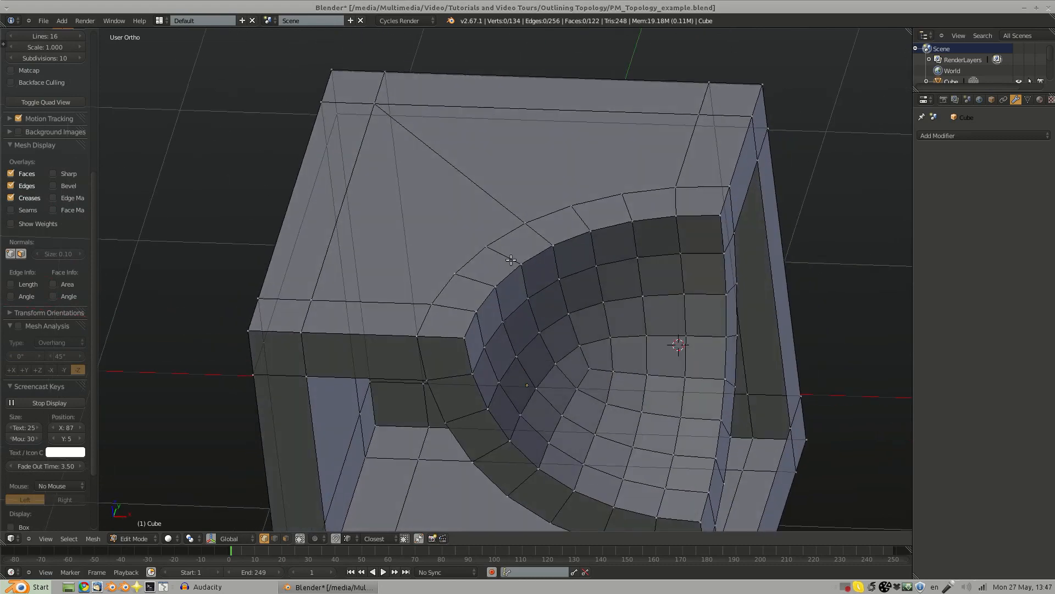
middle_drag(482, 202, 436, 266)
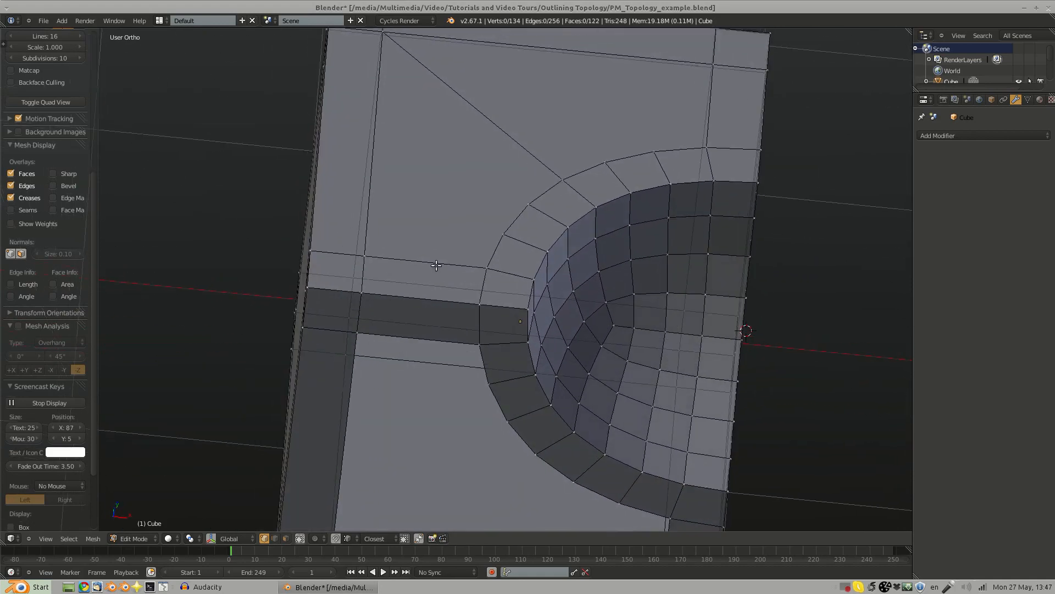
key(ctrl+r)
click(416, 300)
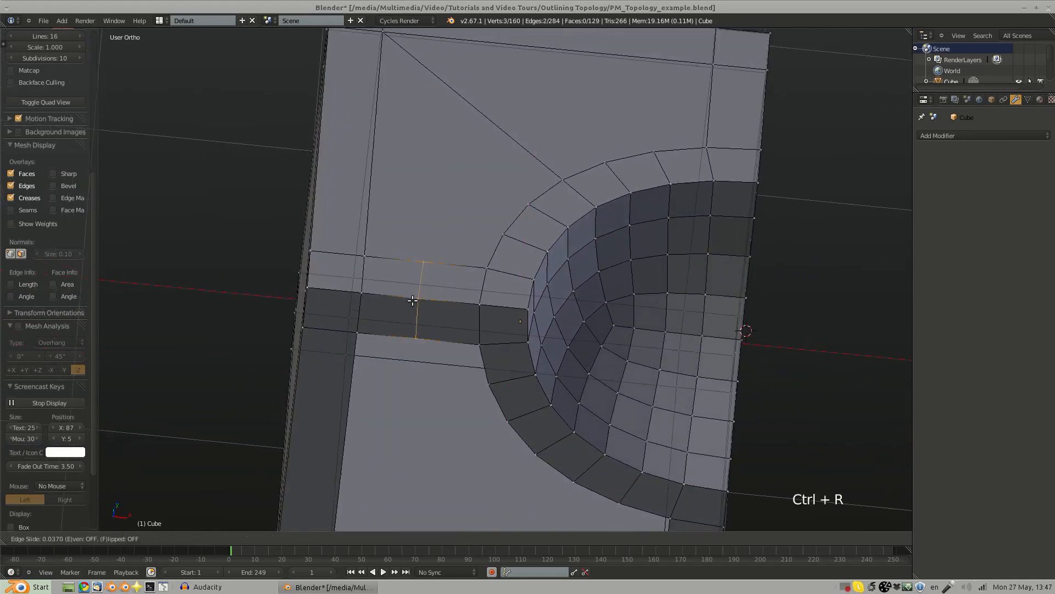
right_click(432, 294)
key(ctrl+r)
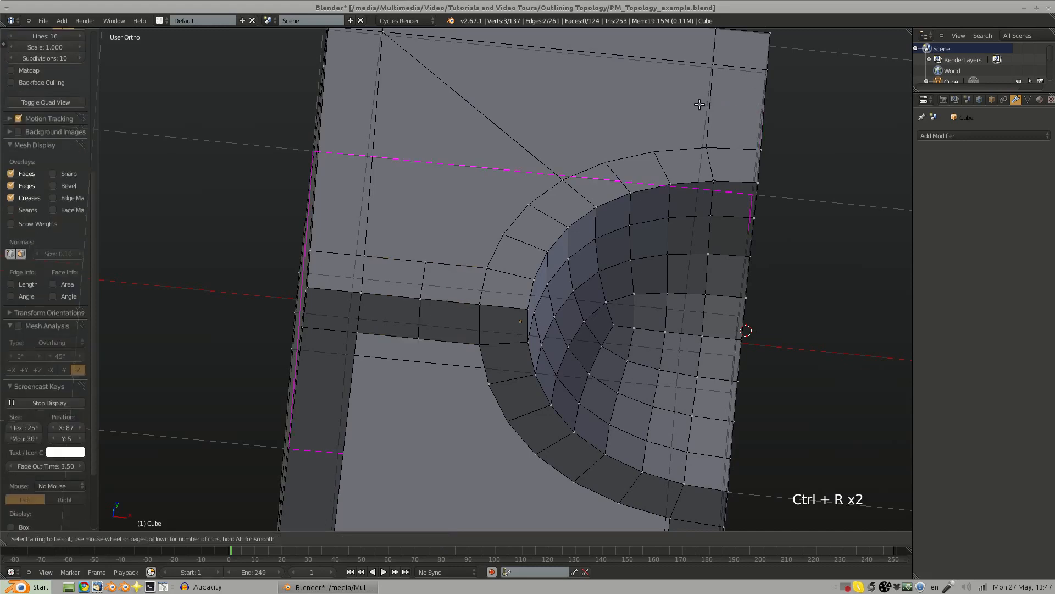
click(702, 127)
right_click(691, 146)
key(ctrl+z)
Step: Add centred loop cuts across the short border strips at the other two ends of the cut-out rim
scroll(691, 145, down, 4)
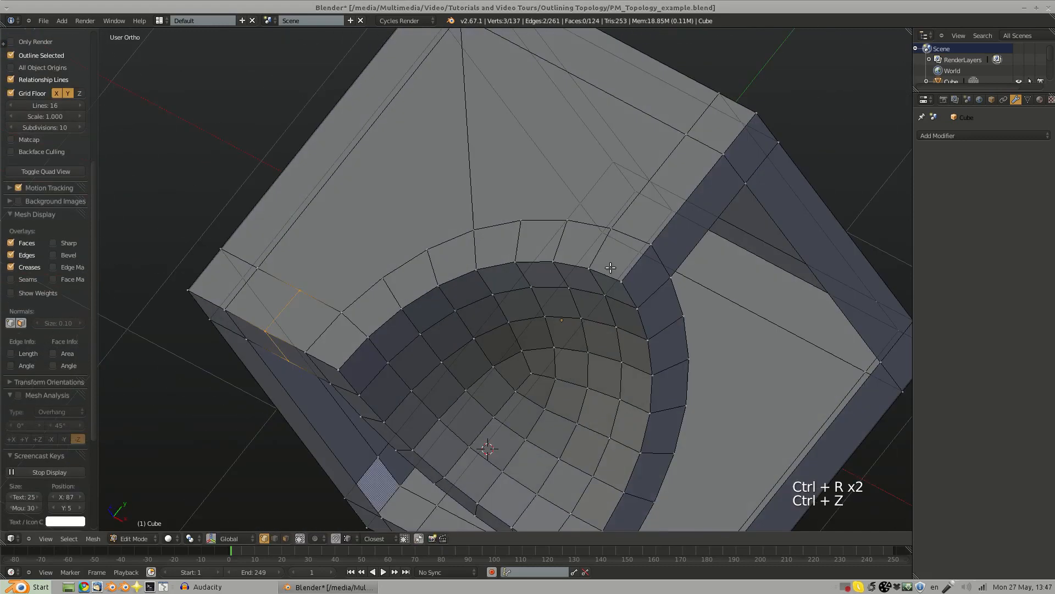
middle_drag(691, 145, 575, 208)
key(ctrl+r)
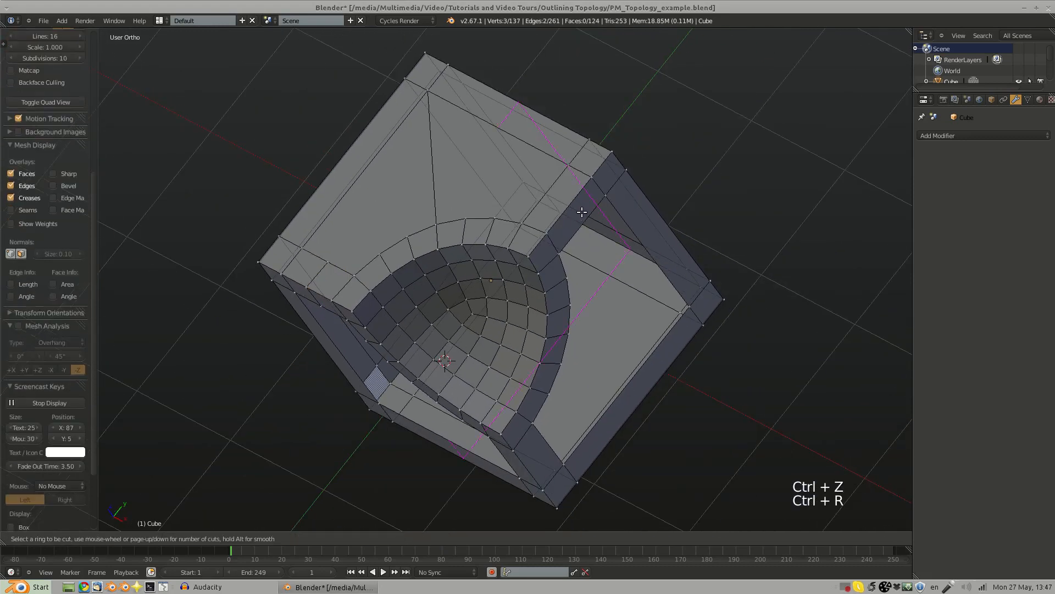
click(577, 228)
right_click(578, 229)
middle_drag(577, 228, 566, 393)
key(ctrl+r)
click(565, 394)
right_click(565, 394)
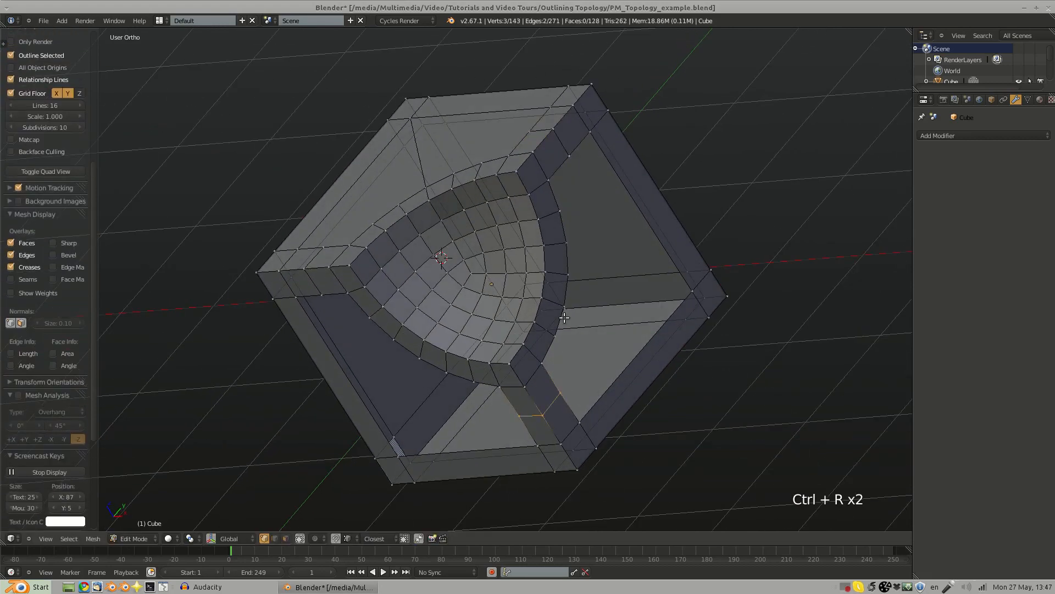
key(a)
Step: Subdivide the top panel's diagonal edge between the inner back corner and the cut-out rim
middle_drag(565, 318, 446, 308)
key(KP_7)
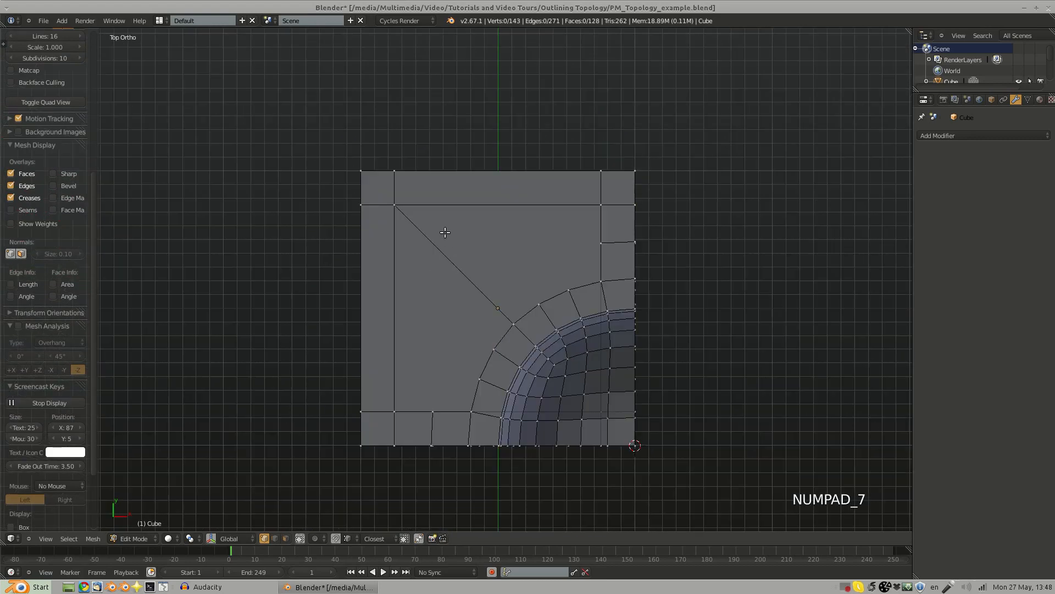
right_click(396, 206)
shift+right_click(498, 311)
key(w)
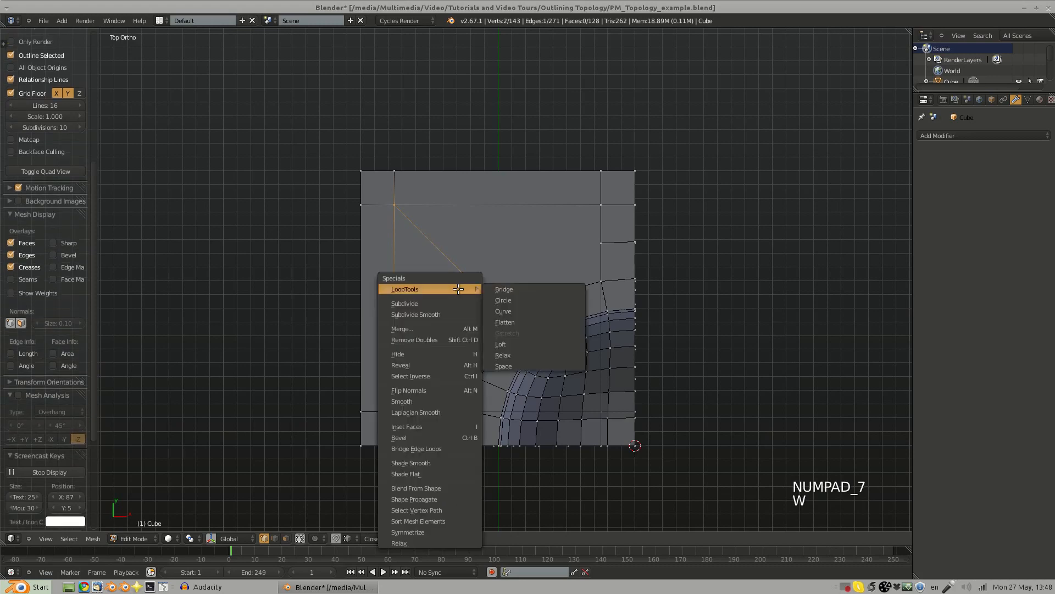
click(461, 286)
key(a)
Step: Connect the diagonal's midpoint to the middle vertices of the two short border strips on the top panel
right_click(453, 266)
shift+right_click(589, 242)
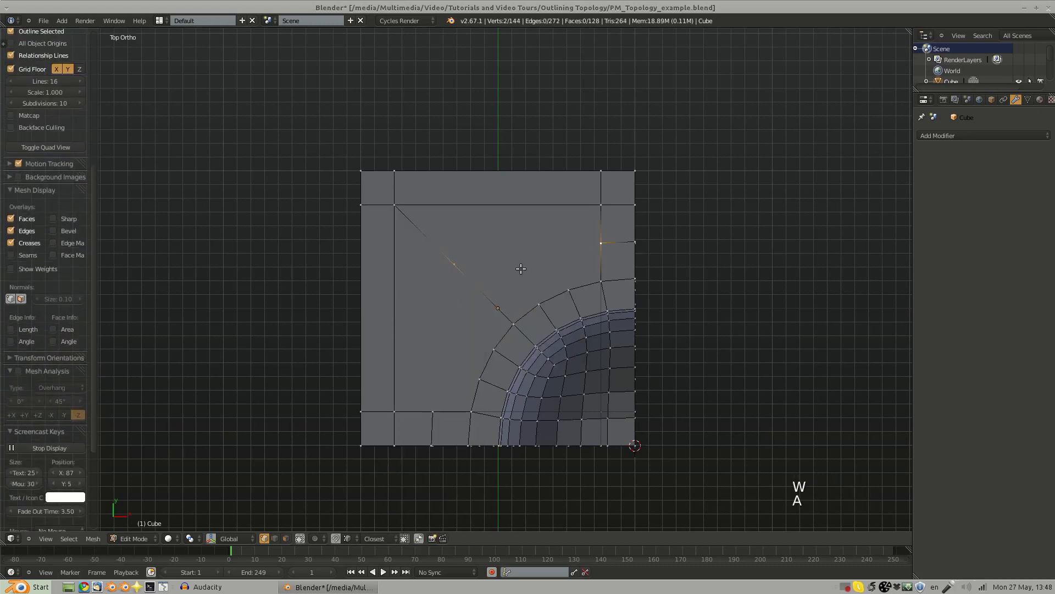
key(j)
key(j)
key(a)
Step: Knife-cut a quad outward from two adjacent rim vertices into the top panel's inner face left of the diagonal
middle_drag(432, 403, 476, 317)
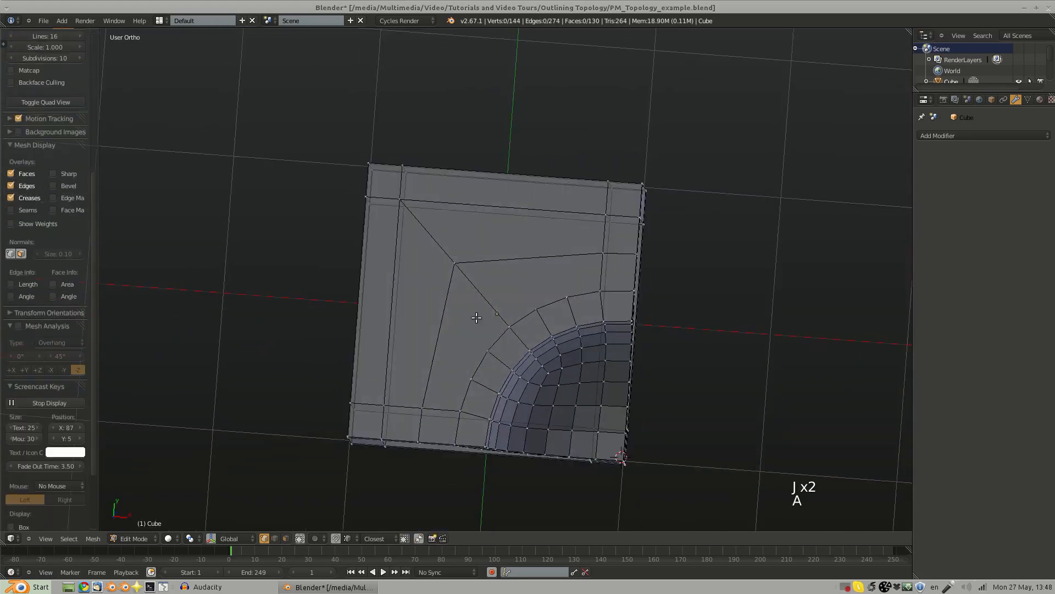
key(KP_7)
scroll(456, 326, up, 2)
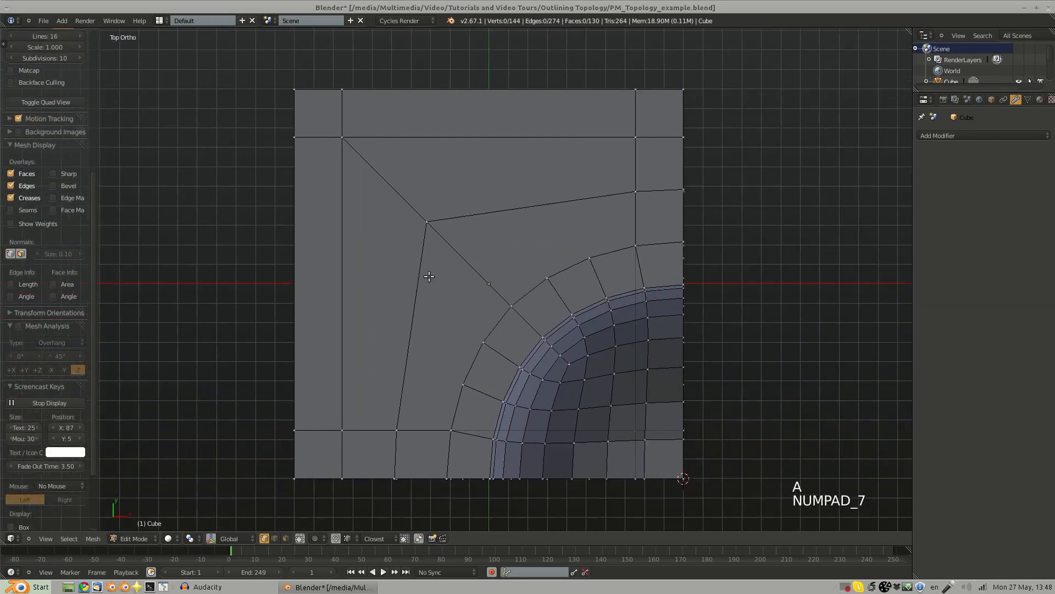
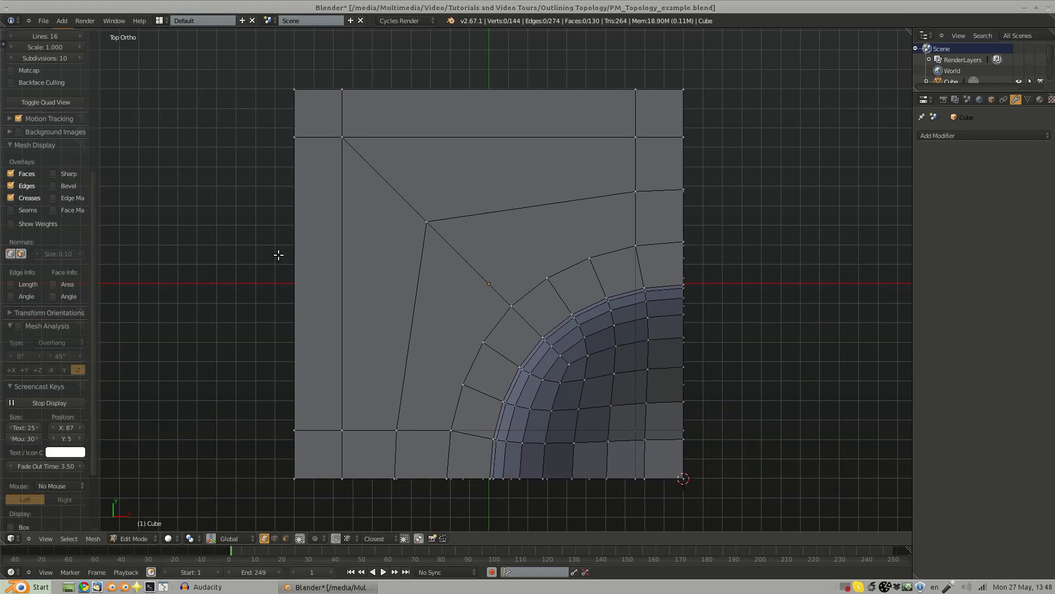
middle_drag(278, 254, 459, 313)
key(KP_7)
key(k)
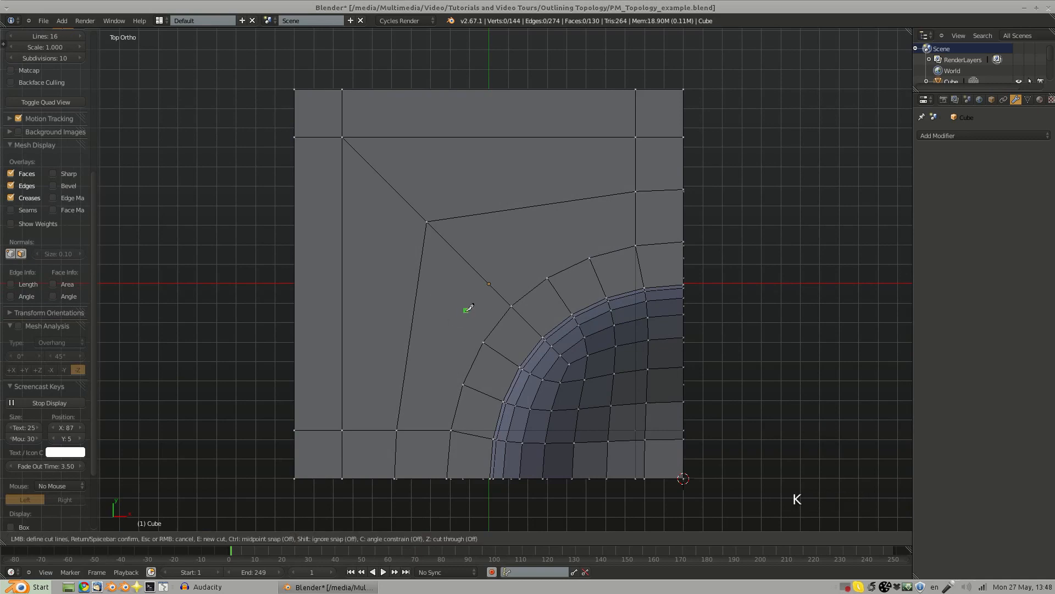
click(483, 341)
click(463, 384)
key(Return)
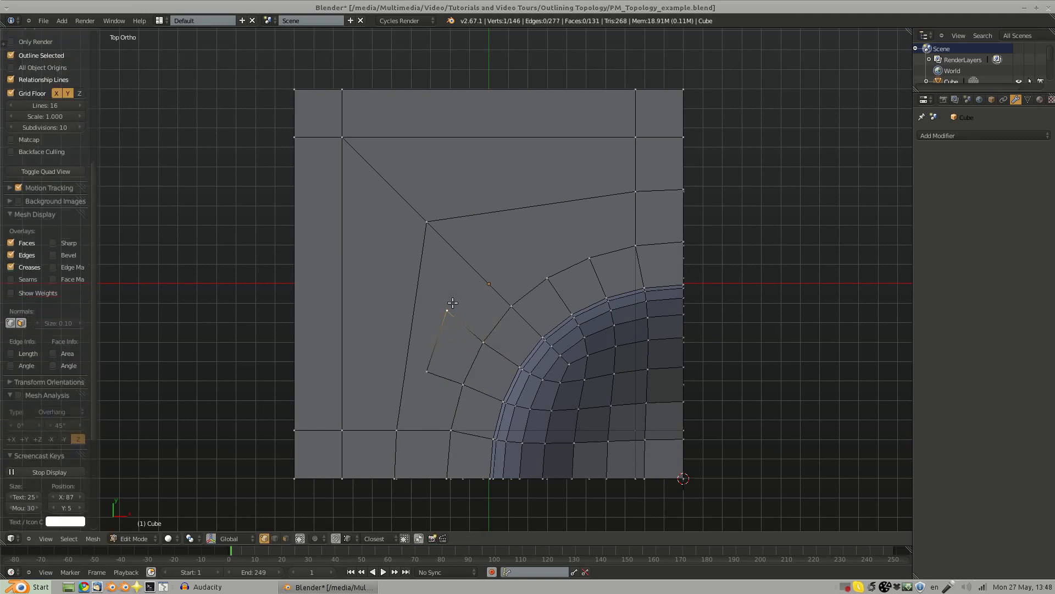
Step: Connect the new quad's outer vertices to the diagonal's midpoint and to the front border strip's middle vertex
key(j)
key(j)
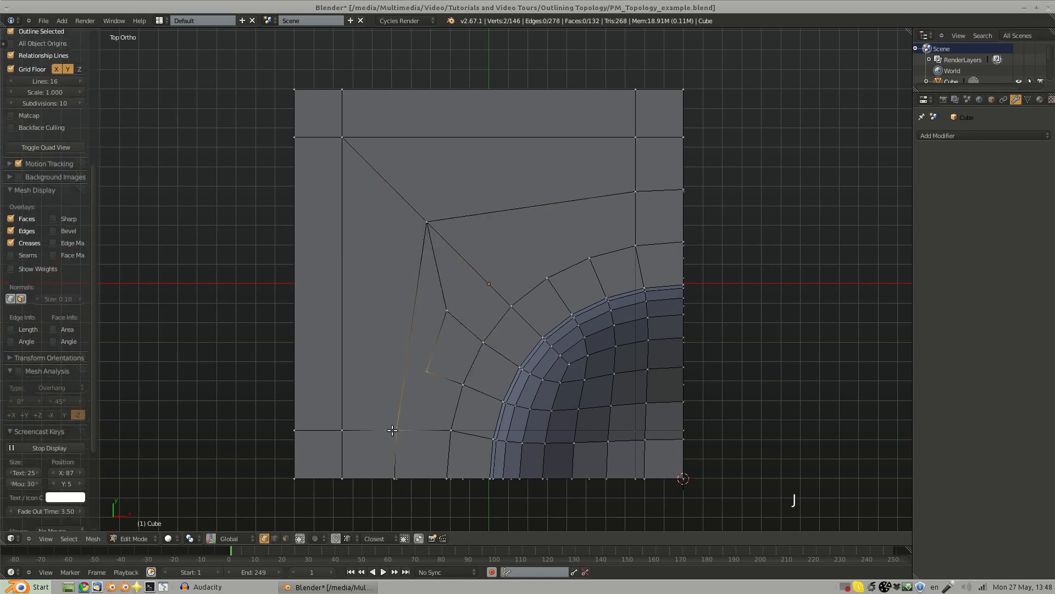
key(a)
Step: Delete the undivided inner face between the diagonal's midpoint, the right border strip and the cut-out rim
shift+middle_drag(459, 335, 443, 335)
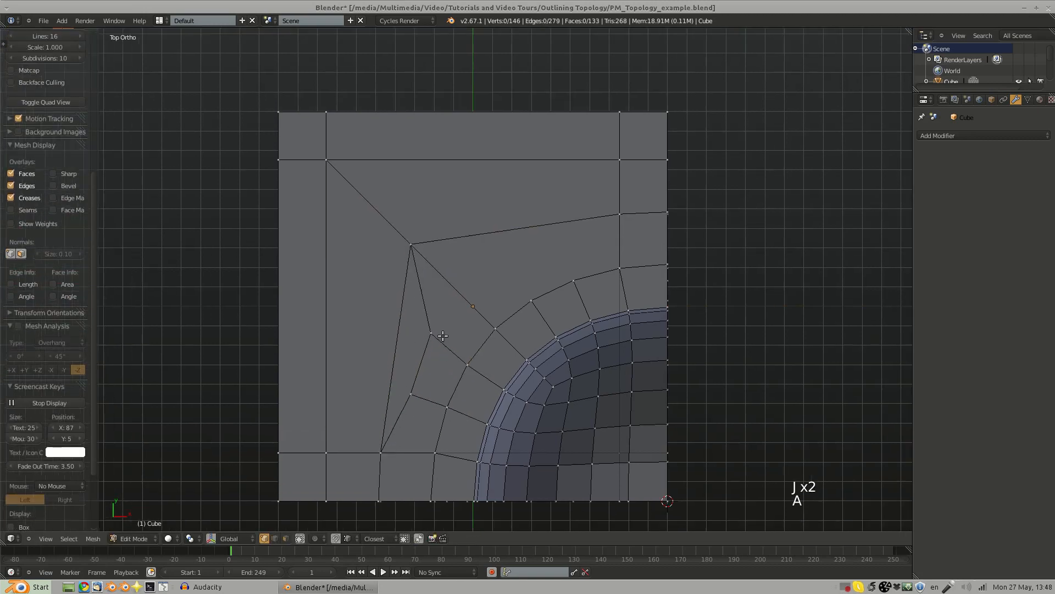
right_click(434, 452)
shift+right_click(447, 407)
key(a)
right_click(495, 328)
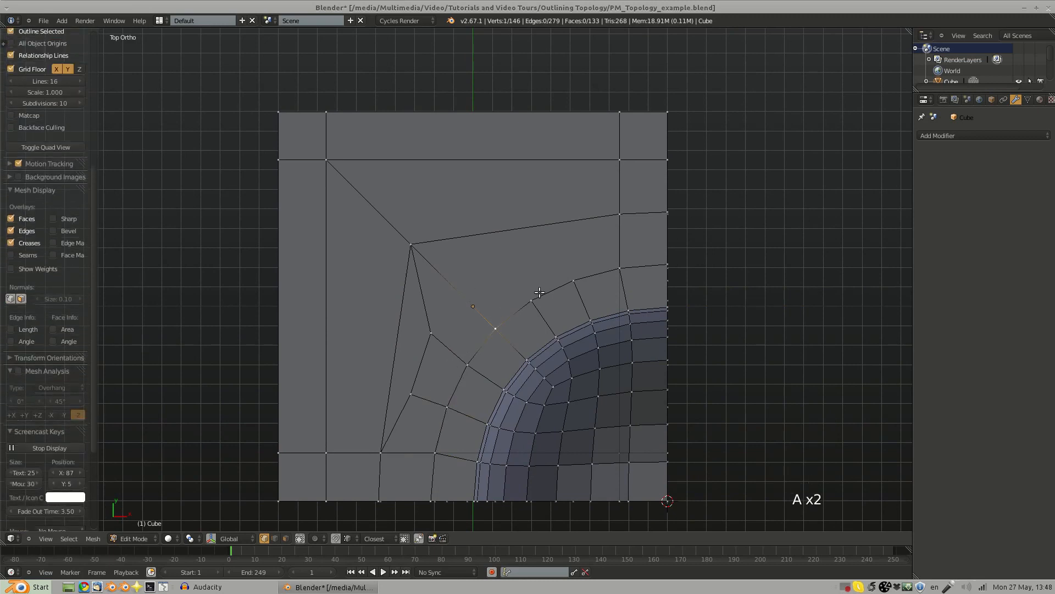
key(a)
alt+right_click(548, 285)
shift+right_click(412, 243)
shift+right_click(620, 214)
key(x)
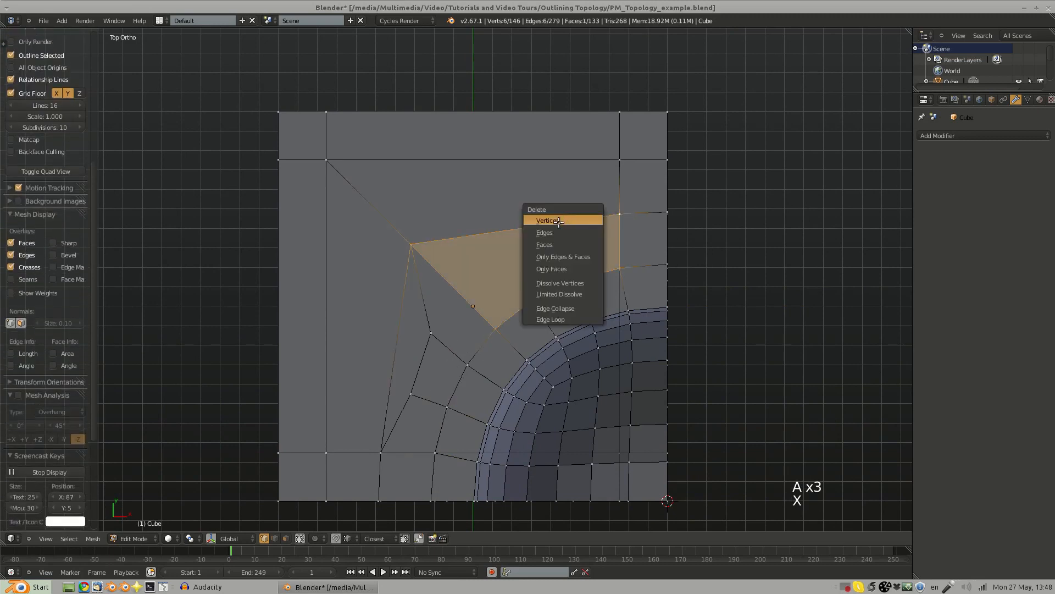
click(564, 243)
Step: Duplicate the four-face patch between the diagonal, the front border strip and the rim, and rotate the copy a quarter turn
right_click(495, 328)
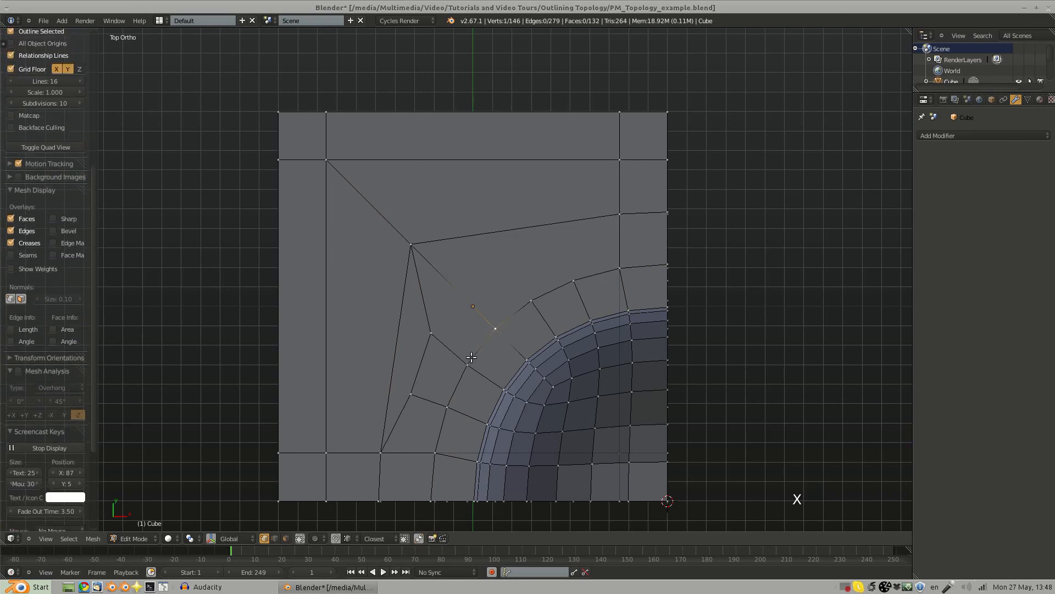
shift+right_click(467, 364)
shift+right_click(447, 407)
shift+right_click(435, 452)
shift+right_click(381, 453)
shift+right_click(412, 393)
shift+right_click(430, 333)
shift+right_click(411, 244)
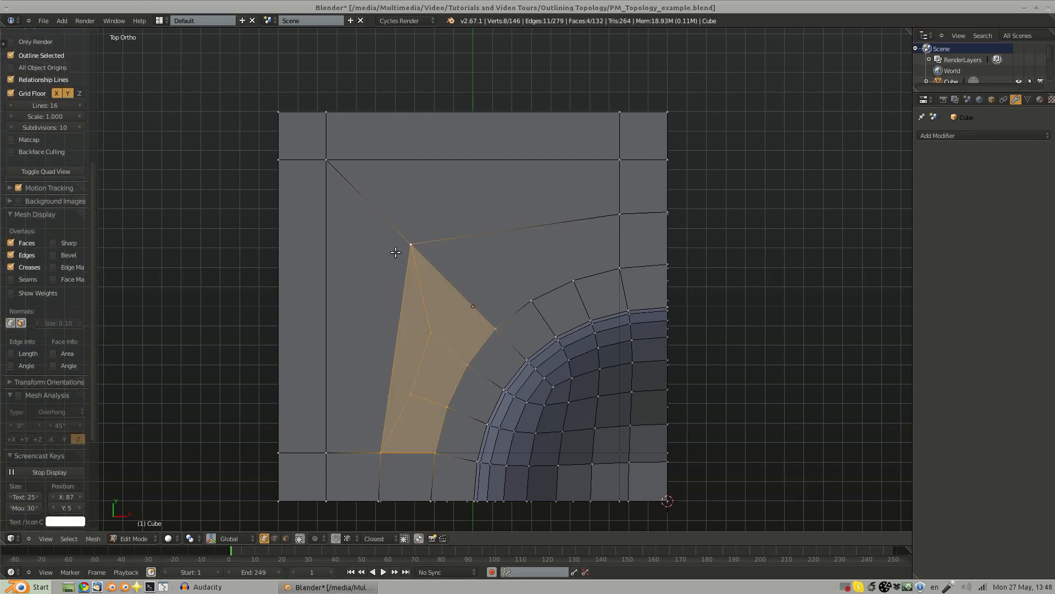
key(shift+d)
key(r)
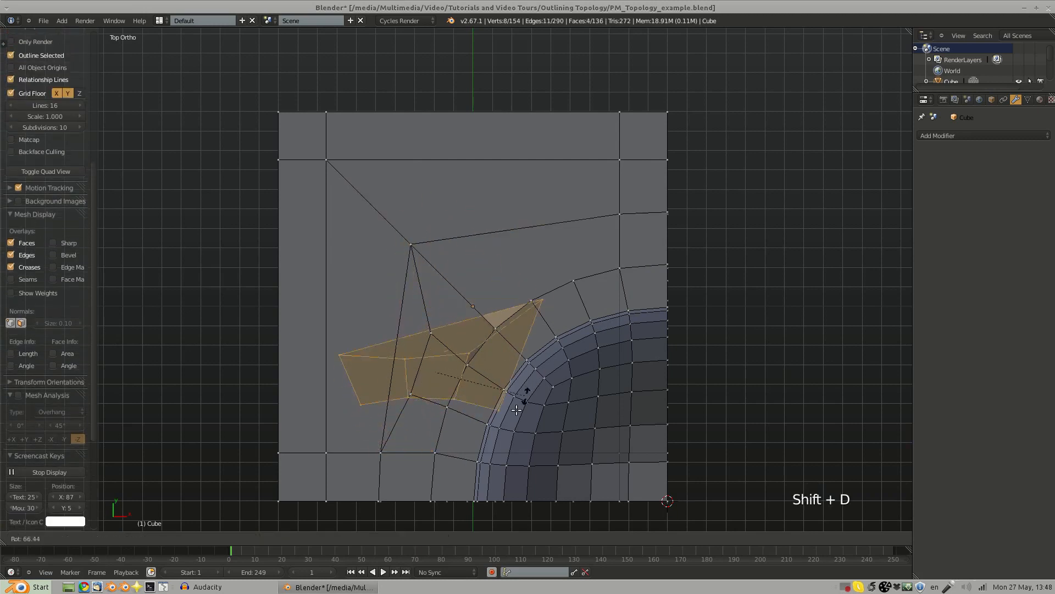
click(502, 418)
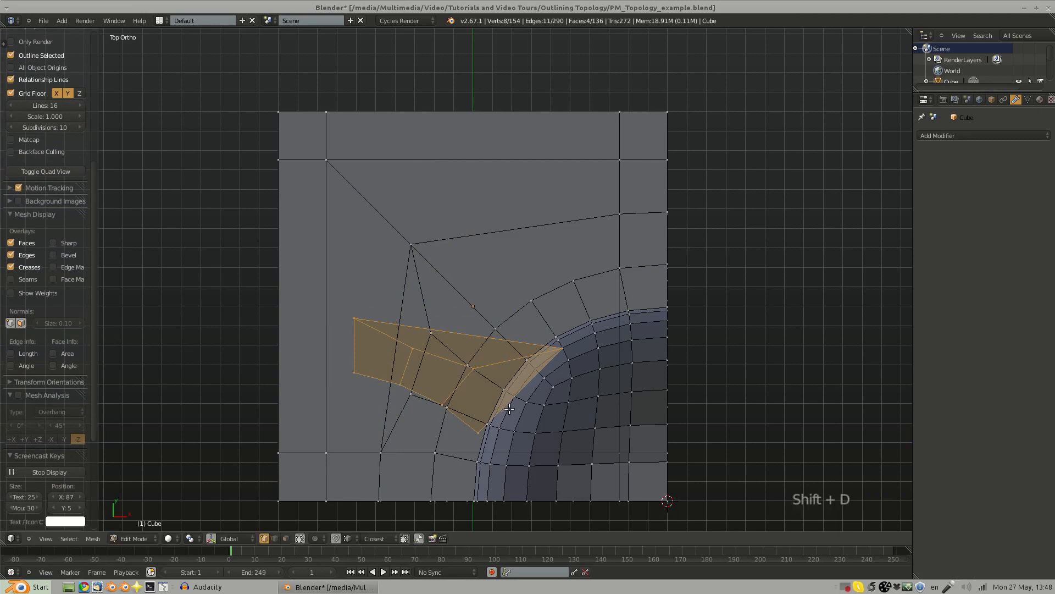
Step: Mirror the copied patch along X and move it into the opening on the other side of the diagonal
key(ctrl+m)
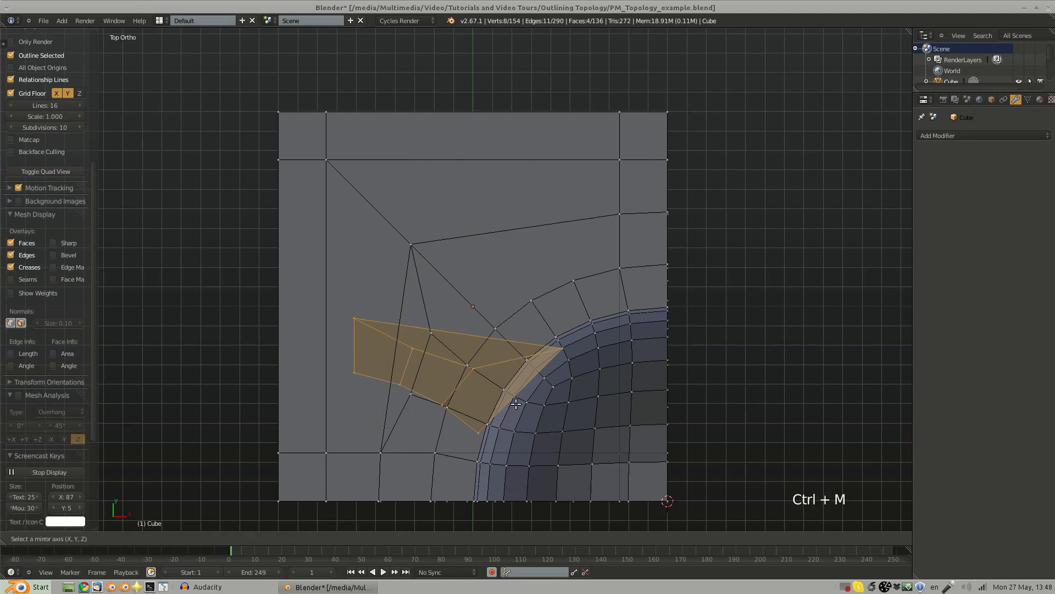
click(515, 400)
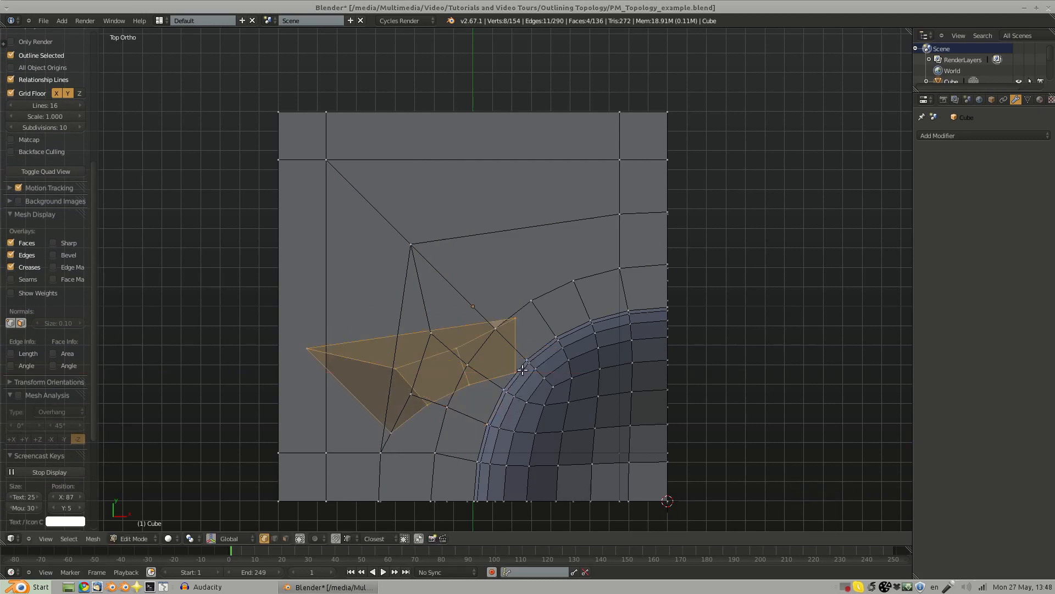
key(g)
click(538, 319)
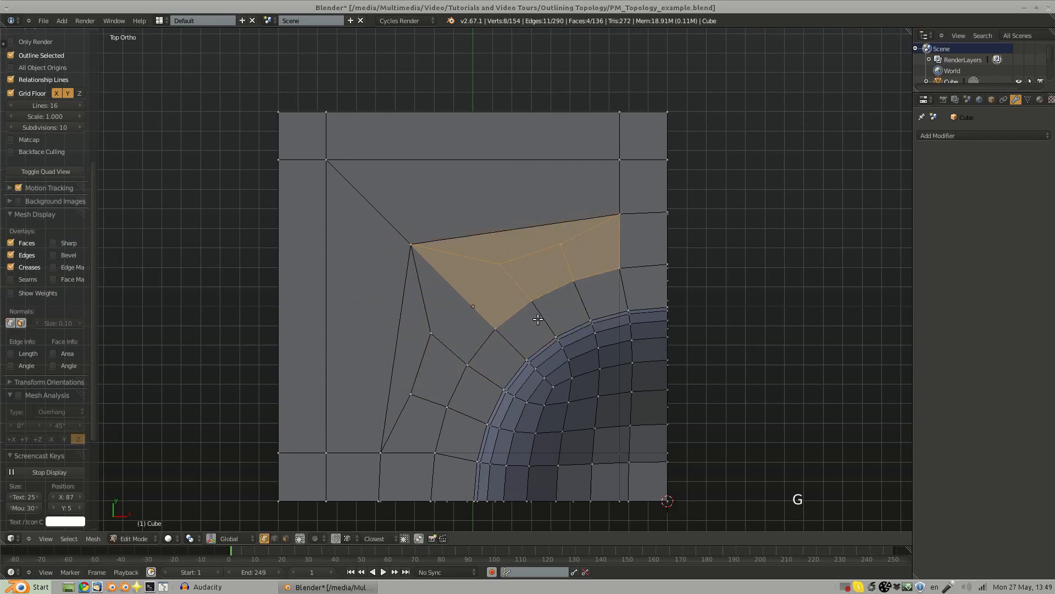
Step: Select the connected mesh and merge the duplicate vertices where the mirrored patch meets the top panel
key(l)
key(ctrl+shift+d)
key(a)
Step: Select all vertices of the rebuilt top panel inside the border strips and along the outer edge of the cut-out's rim strip
middle_drag(539, 309, 531, 252)
scroll(424, 287, up, 4)
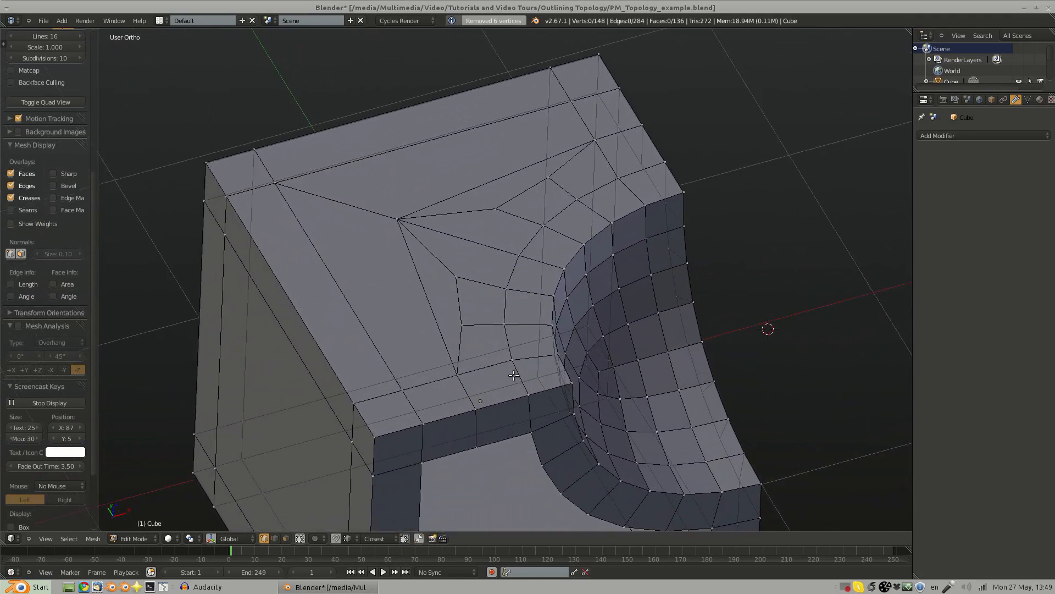
shift+middle_drag(562, 422, 487, 370)
middle_drag(572, 396, 481, 414)
middle_drag(267, 242, 316, 270)
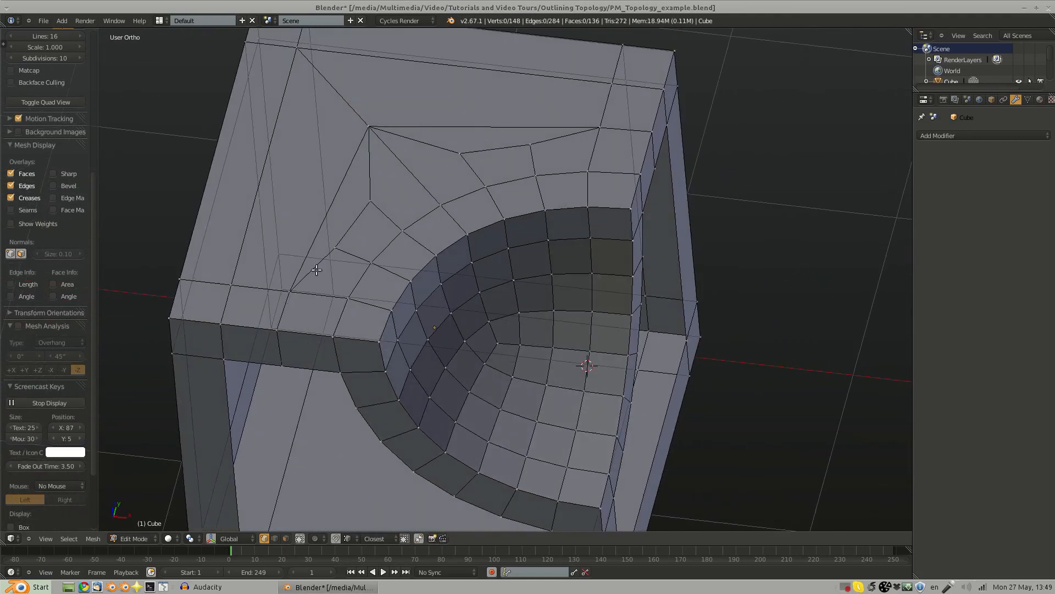
right_click(231, 286)
shift+right_click(290, 292)
shift+right_click(348, 297)
shift+right_click(372, 262)
shift+right_click(335, 248)
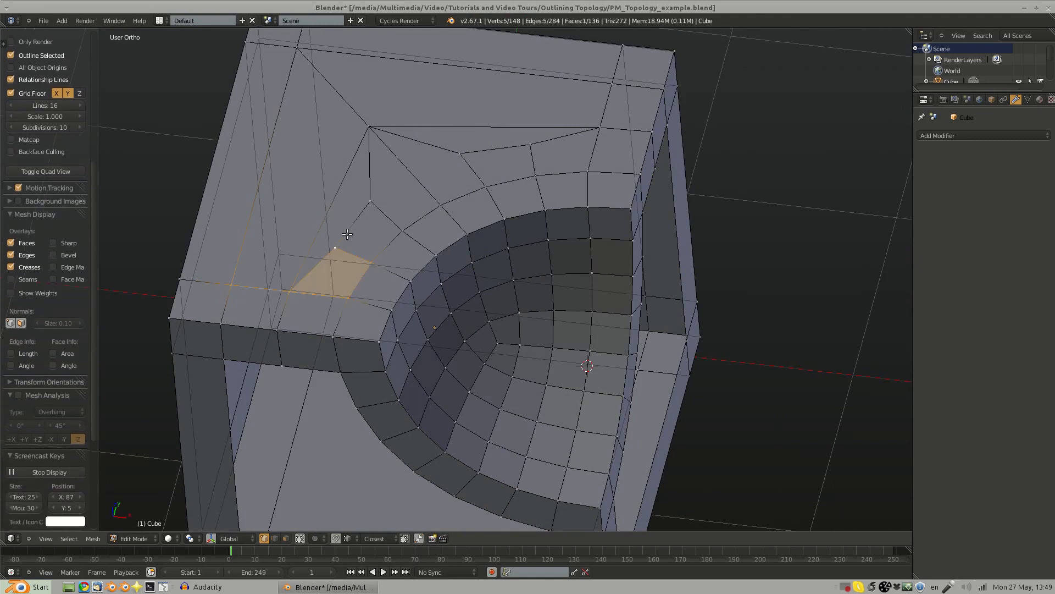
shift+right_click(370, 201)
shift+right_click(403, 230)
shift+right_click(441, 205)
shift+right_click(487, 187)
shift+right_click(536, 176)
shift+right_click(530, 144)
shift+right_click(461, 153)
shift+right_click(587, 172)
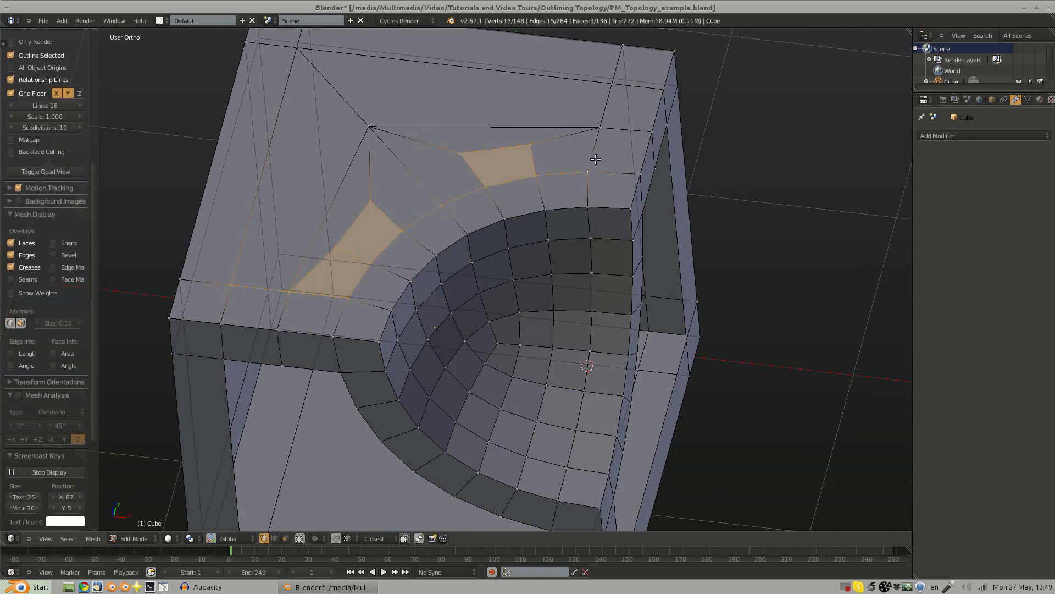
shift+right_click(599, 128)
shift+right_click(611, 68)
key(ctrl+z)
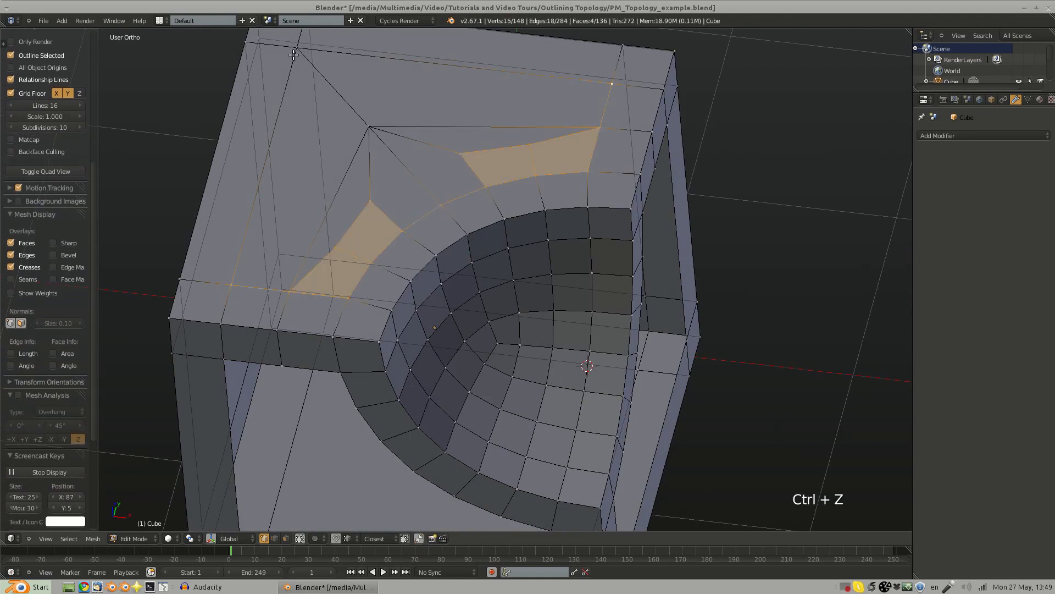
Step: Duplicate the selected top panel in place and set the transform pivot to the 3D cursor
ctrl+middle_drag(433, 260, 432, 344)
shift+middle_drag(480, 288, 464, 231)
middle_drag(497, 261, 500, 246)
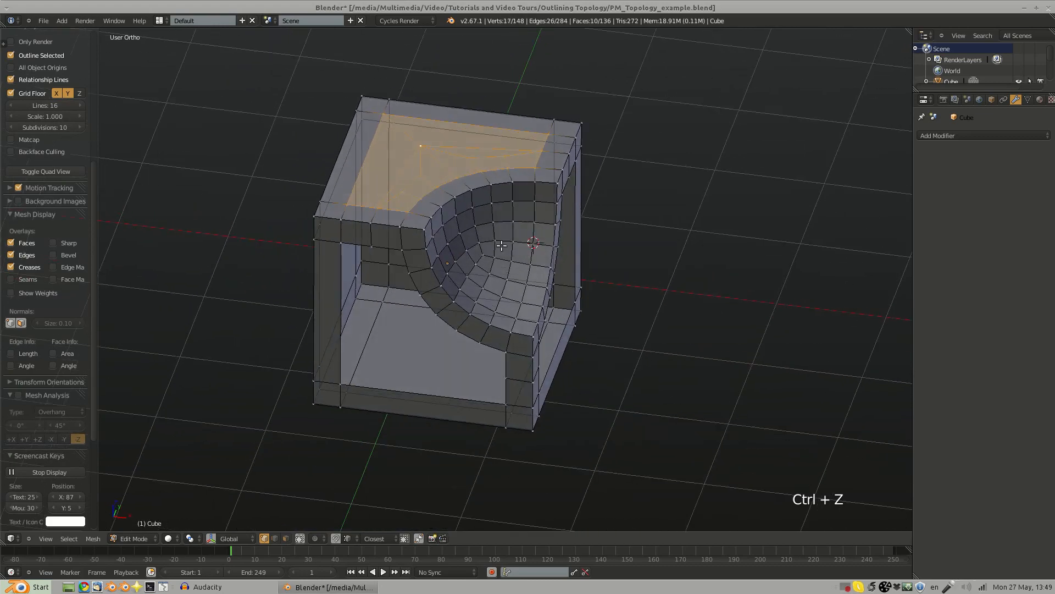
key(shift+d)
key(r)
right_click(496, 245)
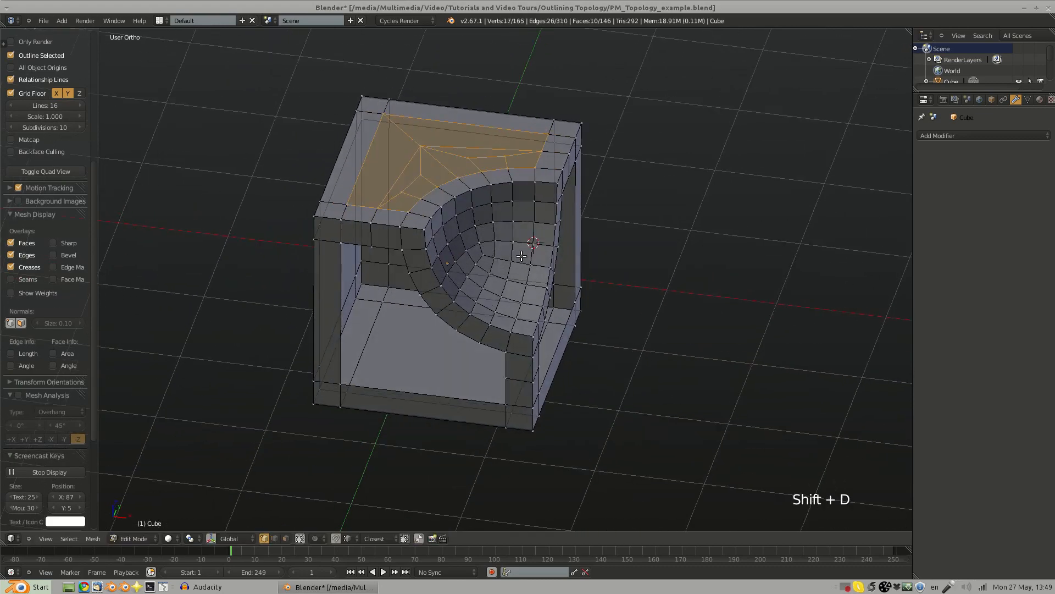
key(period)
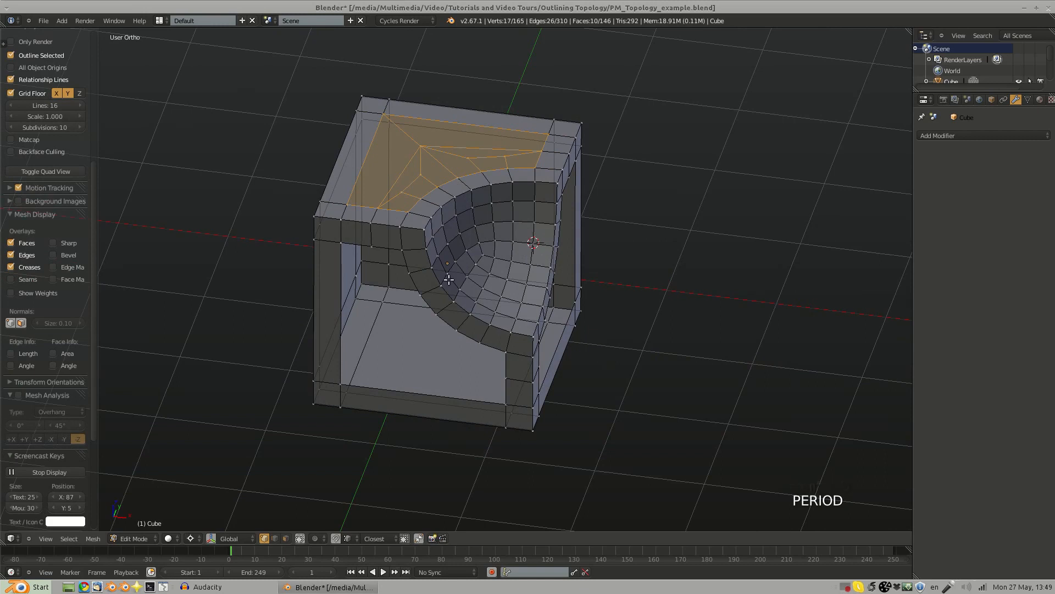
Step: Rotate the duplicated panel -90 degrees about the global X axis into the cube's front opening
key(r)
key(x)
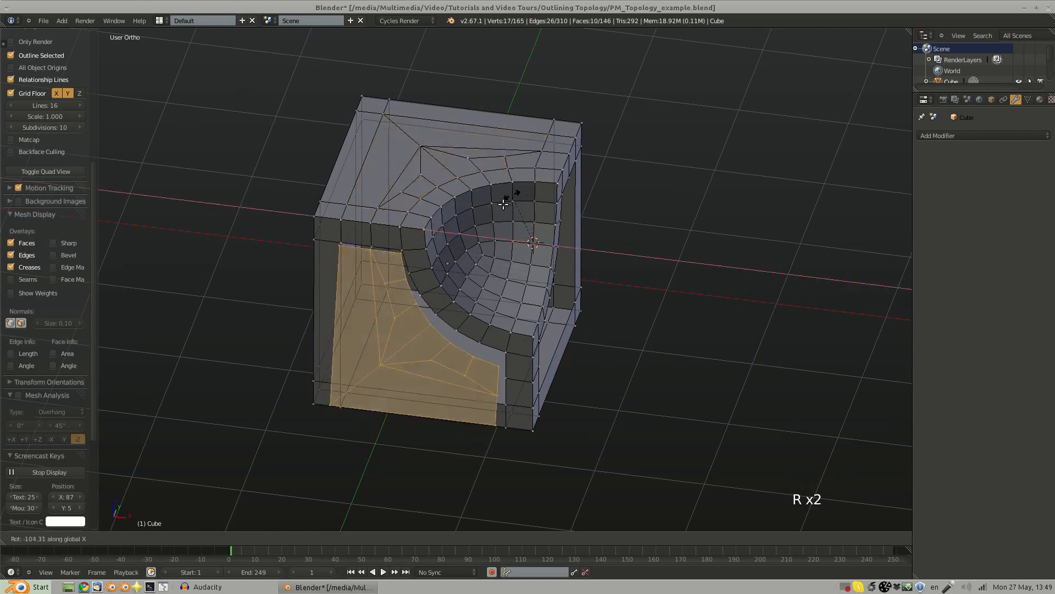
text(90)
key(minus)
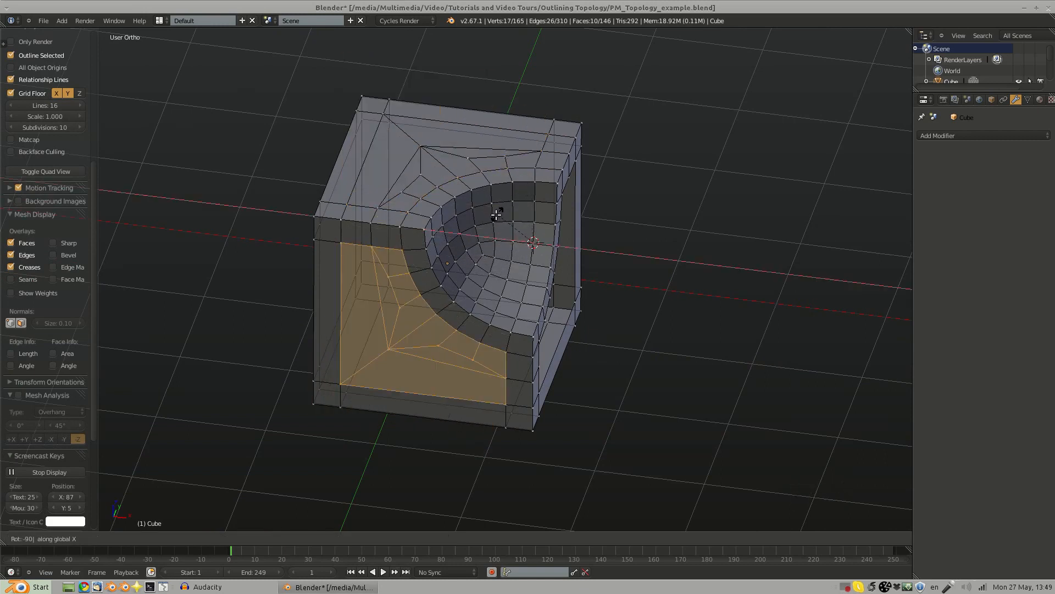
key(Return)
Step: Duplicate the front panel and rotate the copy 90 degrees about Z into the opening on the right side
key(shift+d)
text(r)
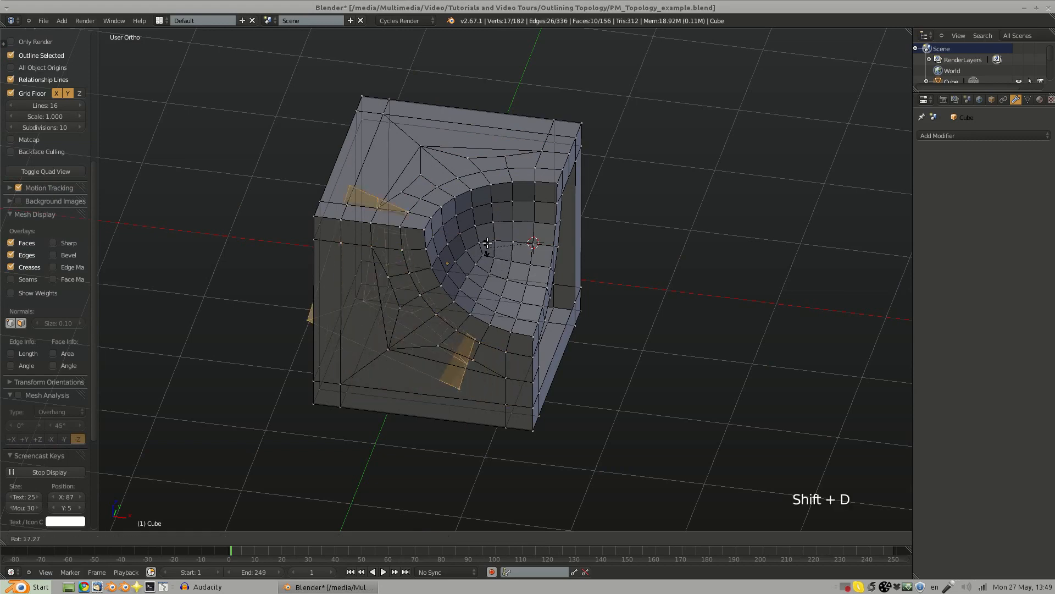
text(z90)
key(Return)
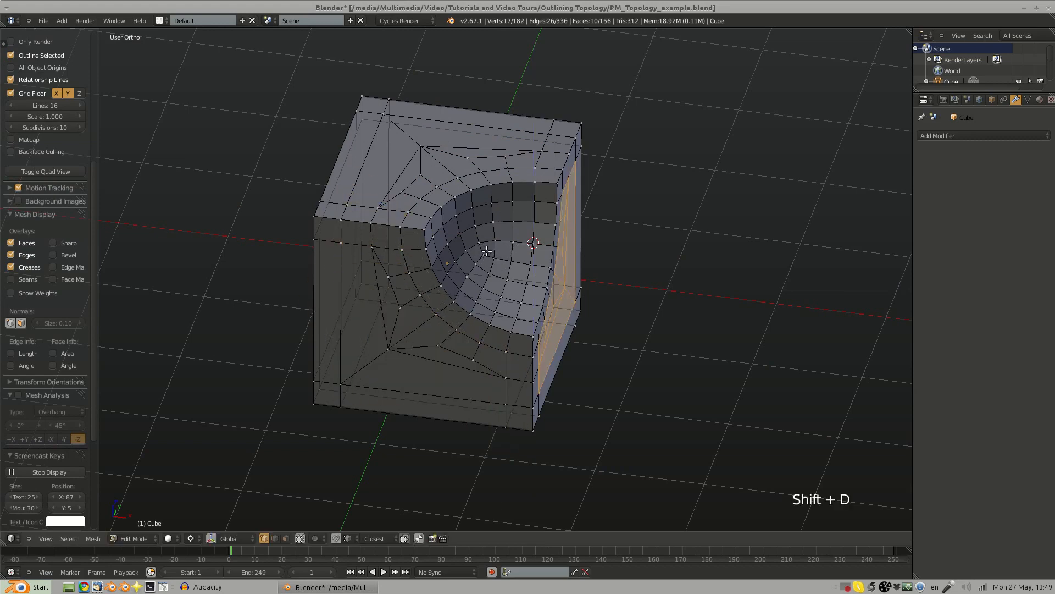
Step: Select the whole mesh and merge the duplicate vertices along the seams of the copied panels
key(a)
key(a)
key(a)
key(ctrl+shift+d)
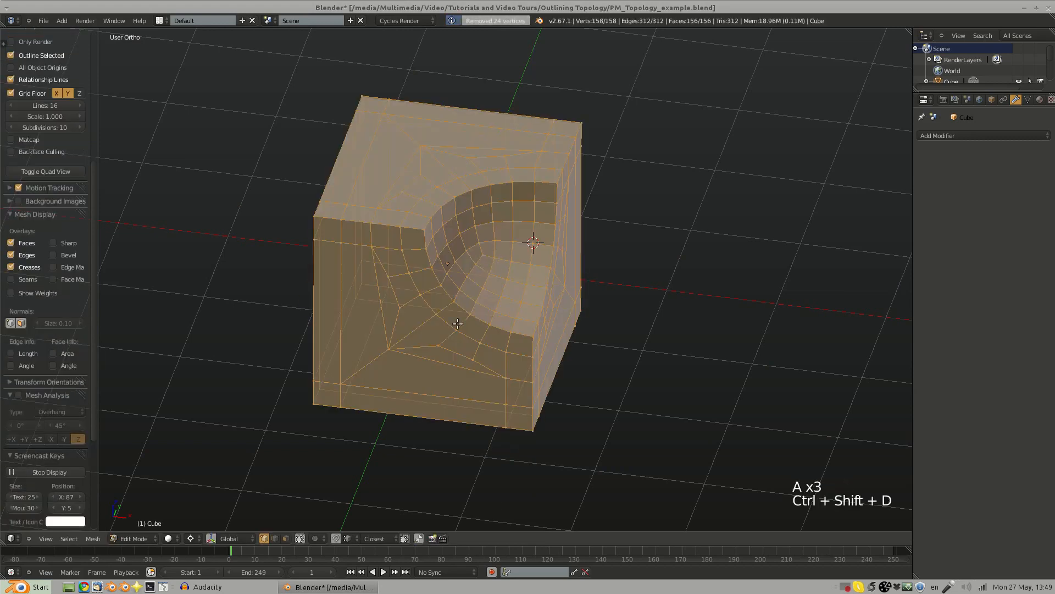
key(a)
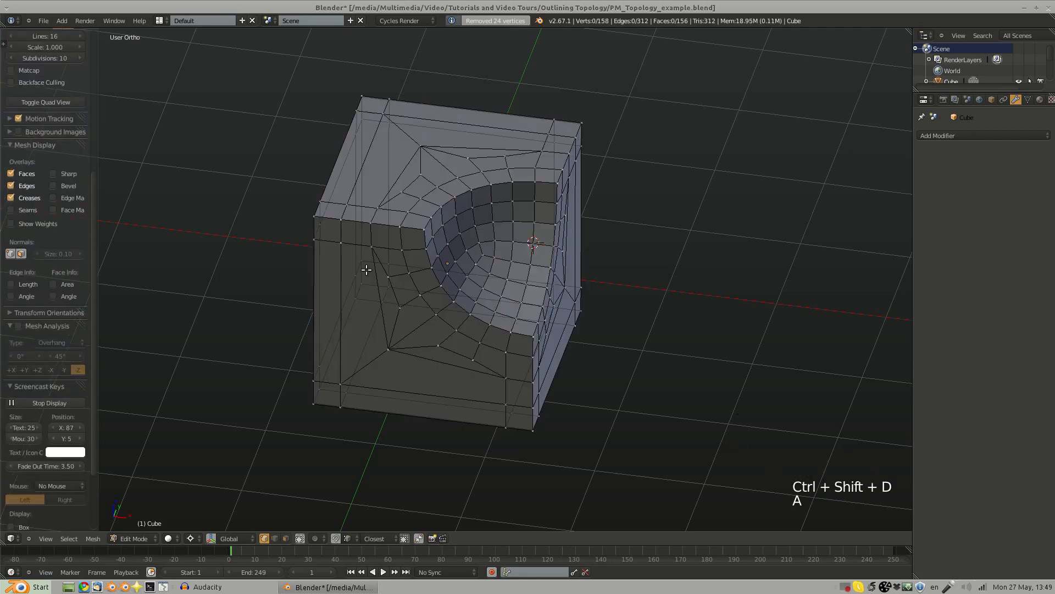
Step: Recalculate the normals of the entire mesh to face outward and return to Object Mode
key(a)
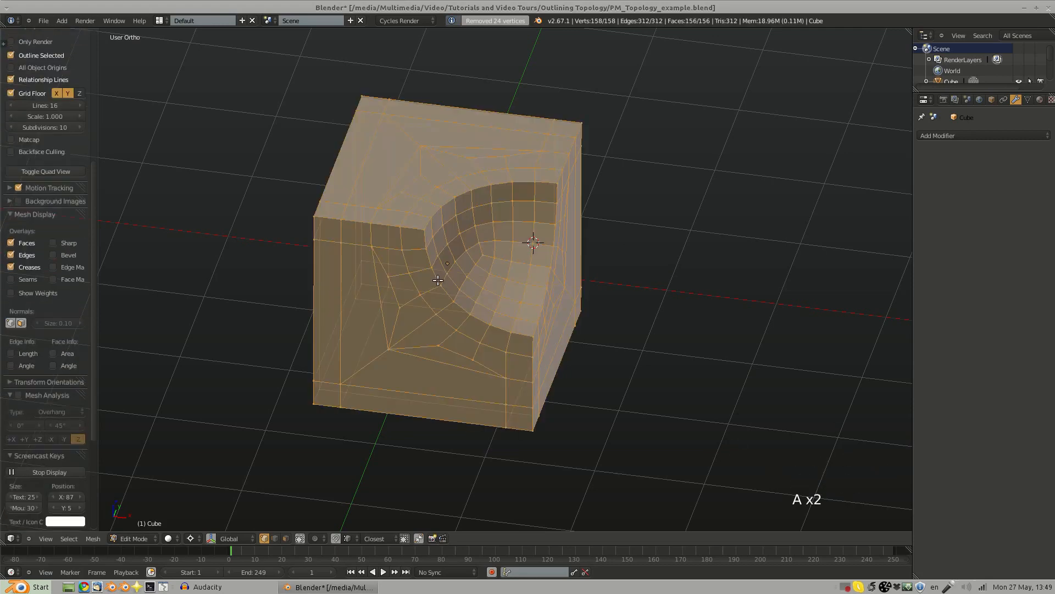
key(ctrl+n)
mouse_move(451, 292)
middle_down()
mouse_move(628, 380)
mouse_move(423, 360)
mouse_move(529, 282)
mouse_move(562, 337)
mouse_move(605, 328)
mouse_move(548, 346)
middle_up()
key(a)
key(Tab)
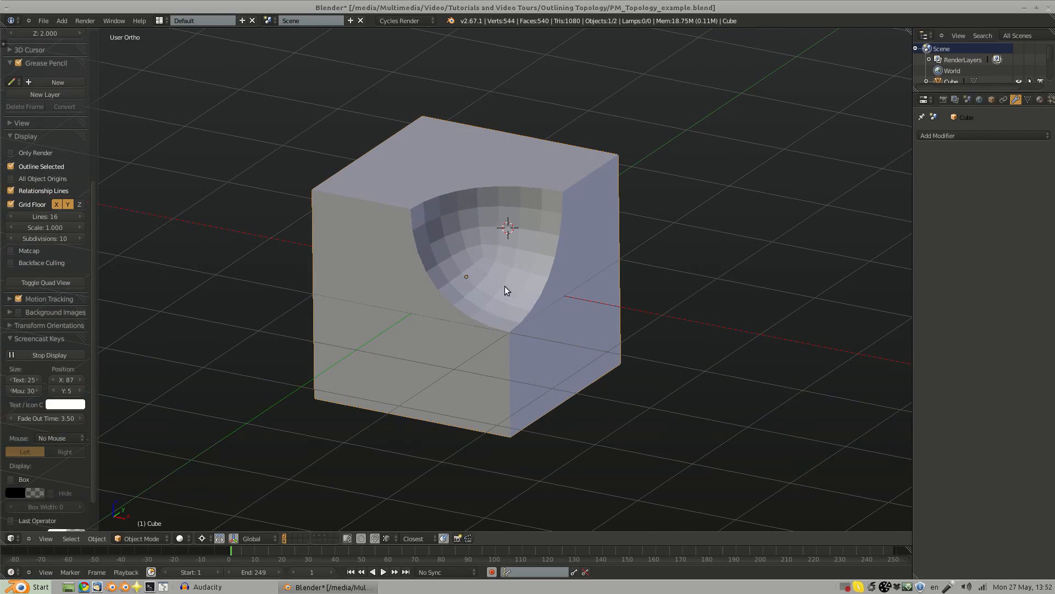
Step: Add a Subdivision Surface modifier to the cube in Object Mode
middle_drag(504, 286, 460, 203)
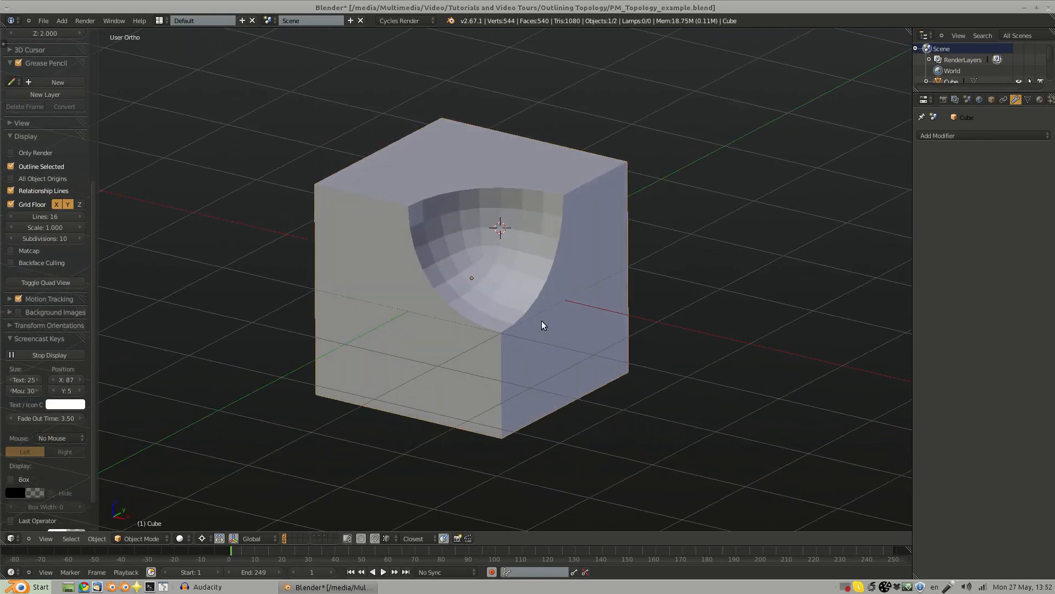
middle_drag(542, 326, 627, 243)
key(Tab)
key(Tab)
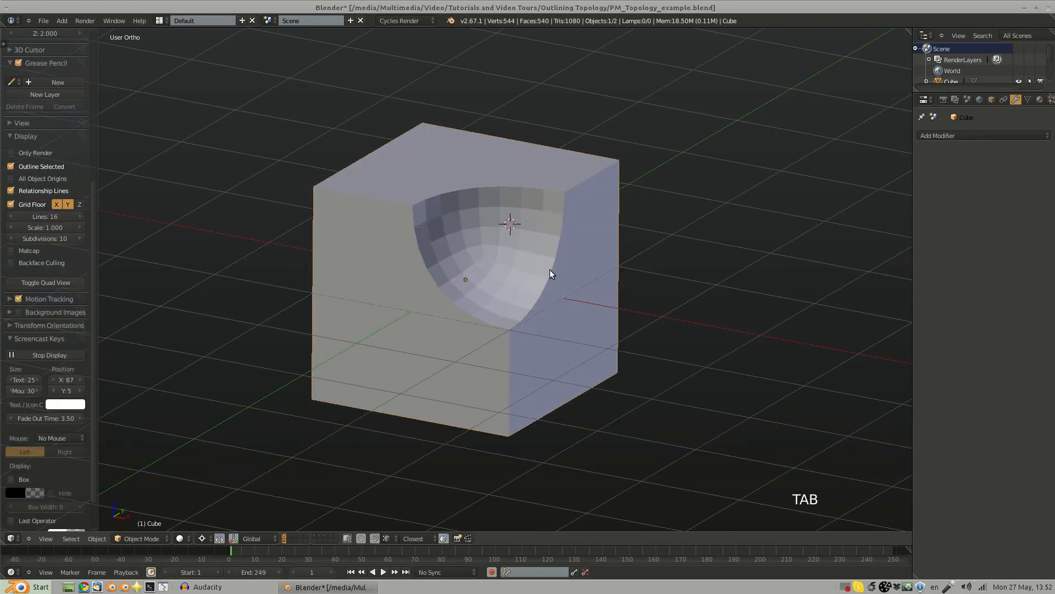
key(q)
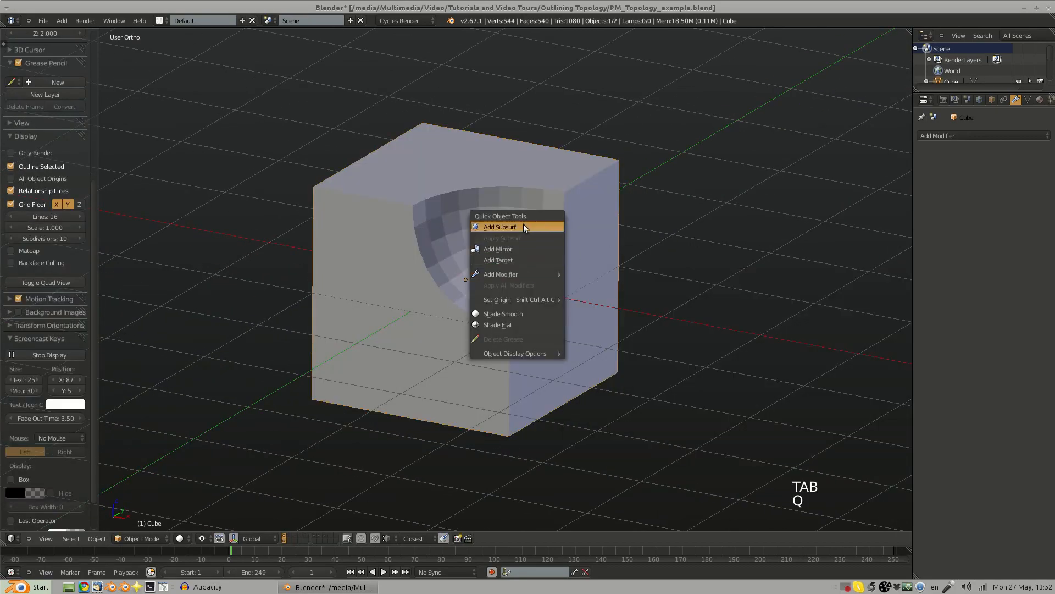
click(524, 227)
middle_drag(528, 242, 536, 304)
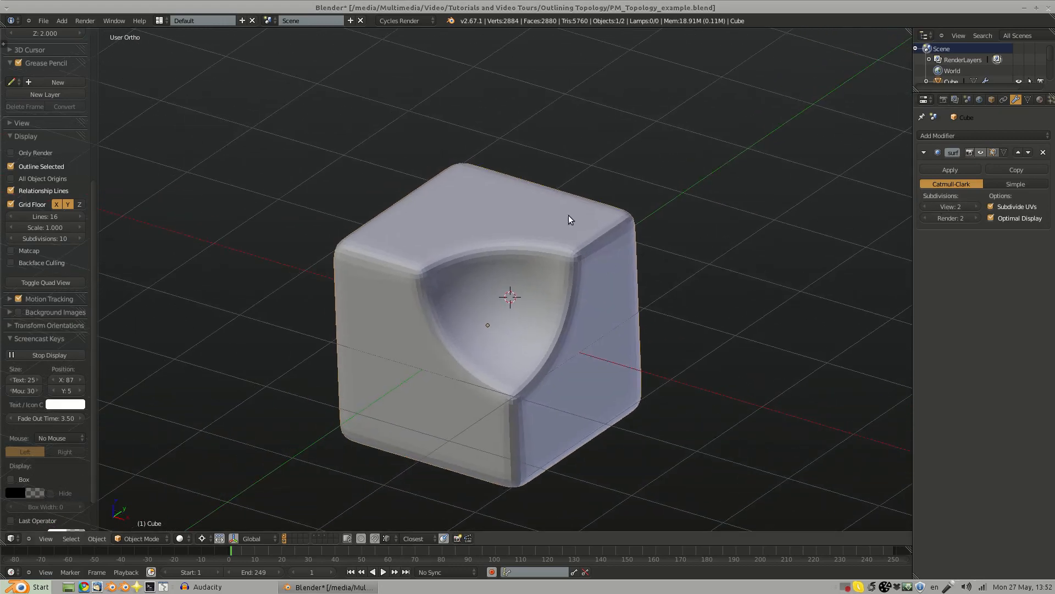
Step: Cut an edge loop through the strip beside the right face and slide it tight against that face's outer edge and rim
key(Tab)
ctrl+middle_drag(511, 237, 511, 188)
shift+middle_drag(617, 235, 516, 214)
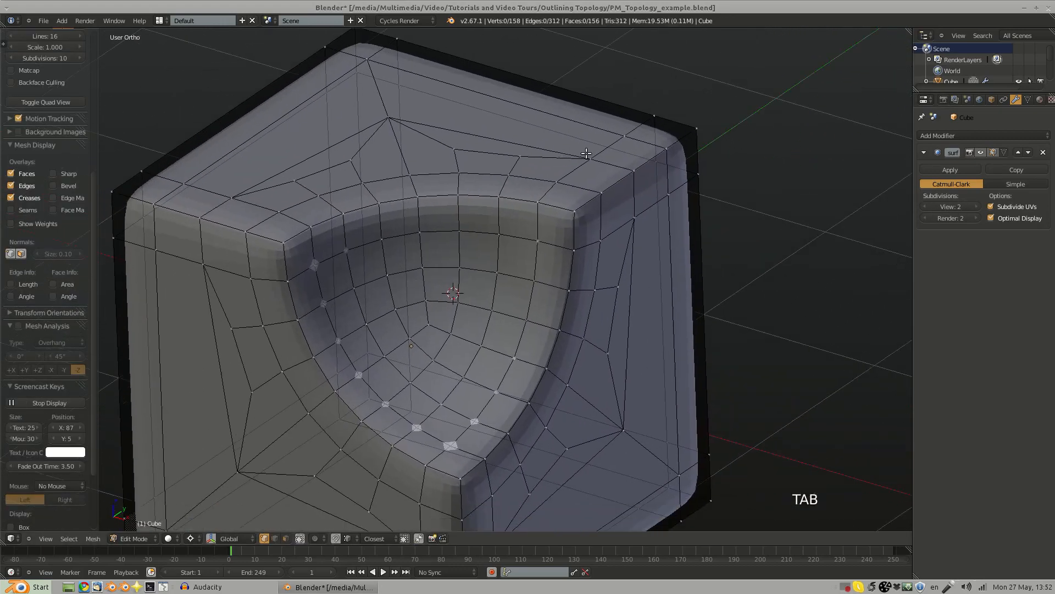
shift+middle_drag(587, 154, 511, 213)
key(ctrl+r)
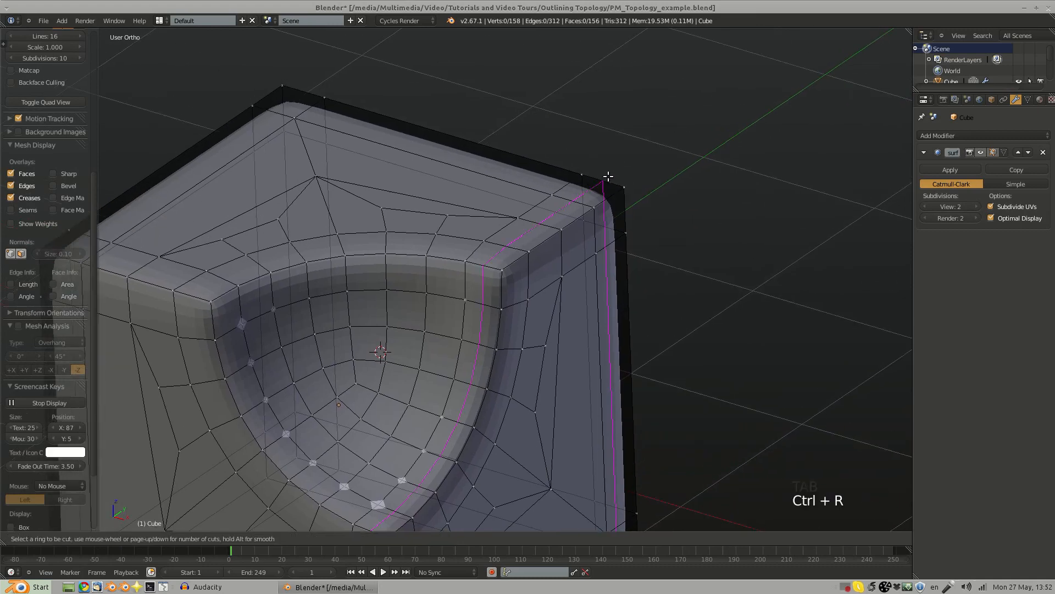
click(605, 181)
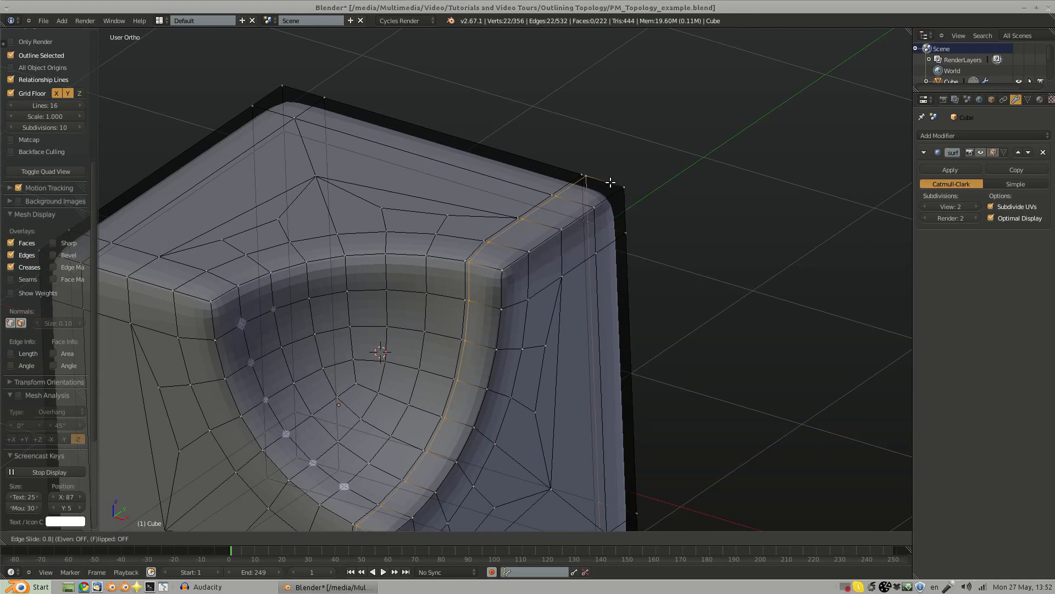
click(614, 186)
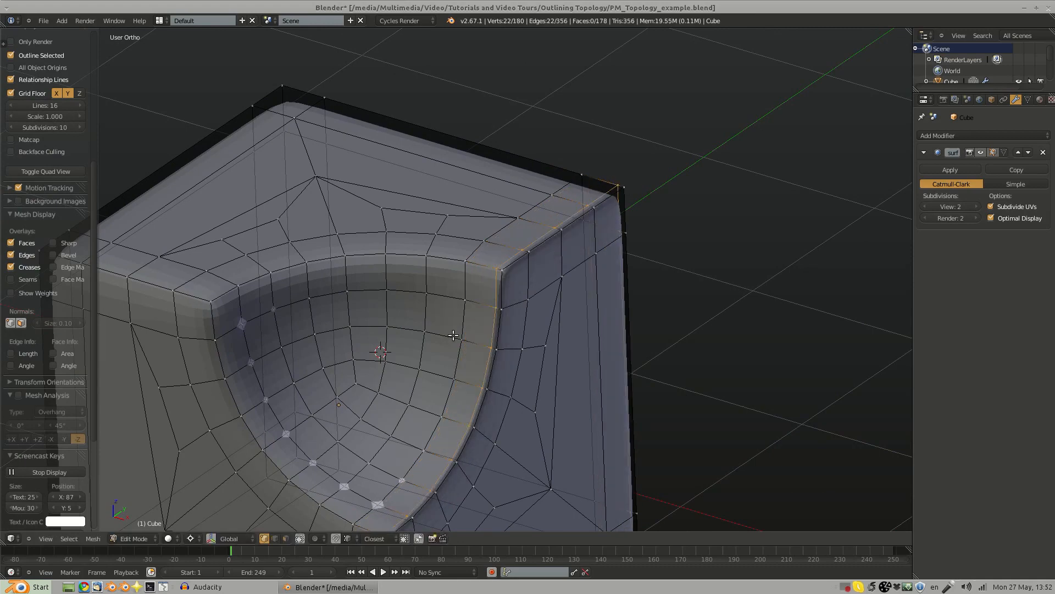
key(a)
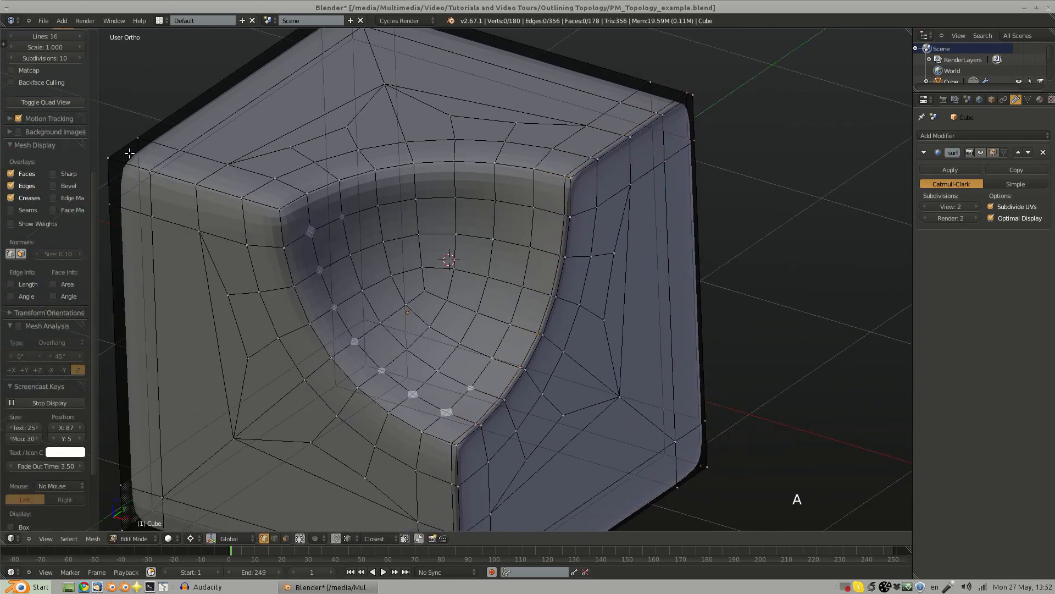
Step: Cut an edge loop through the strip behind the front face and slide it tight against that face's outer edge and rim
key(ctrl+r)
click(128, 156)
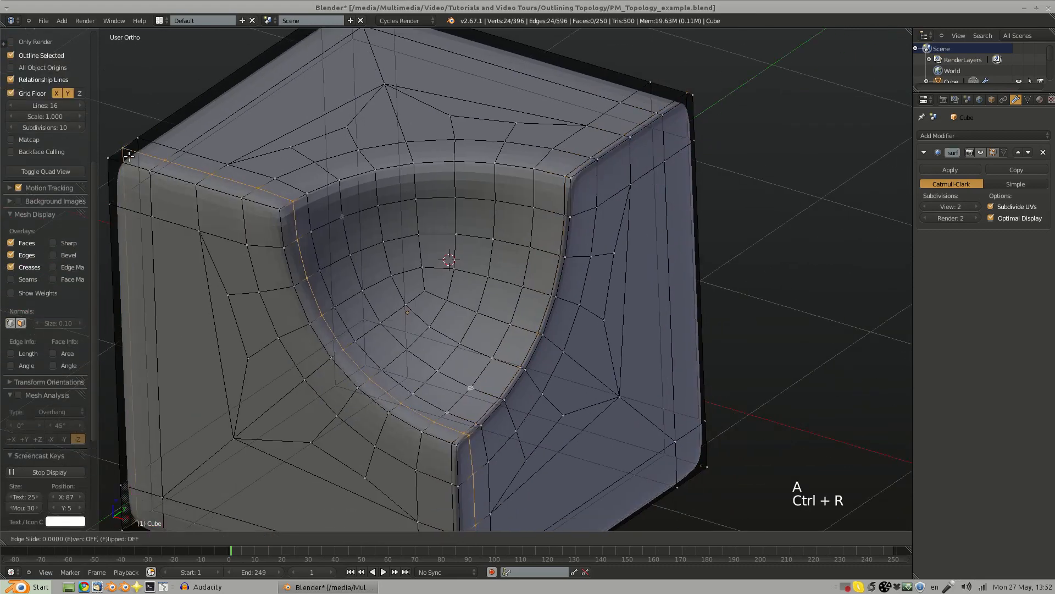
click(139, 161)
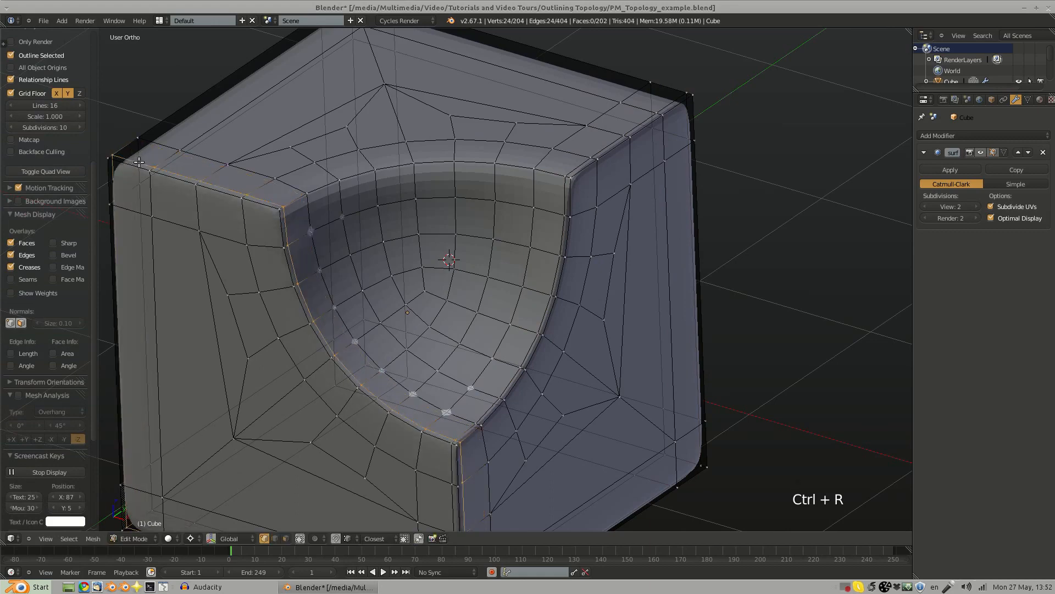
key(a)
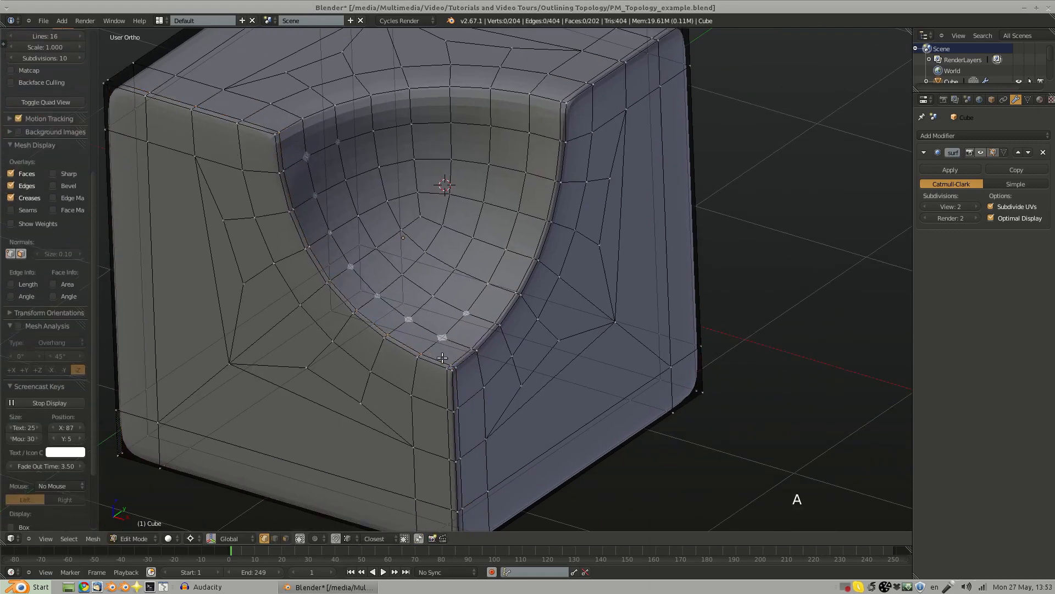
Step: Cut an edge loop through the strip surrounding the spherical cut-out and slide it close to the rim
scroll(459, 375, down, 2)
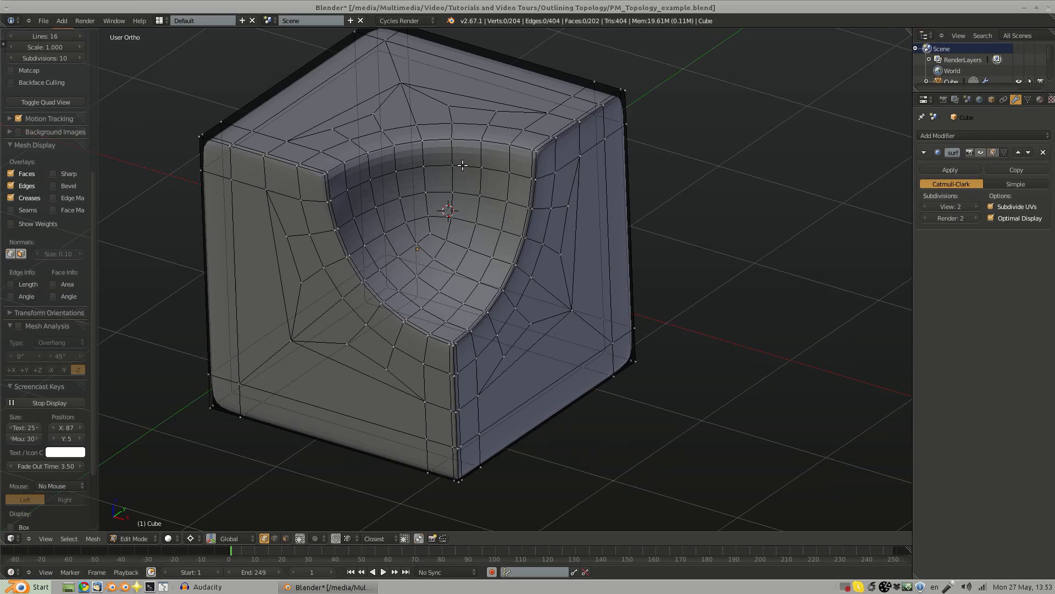
key(ctrl+r)
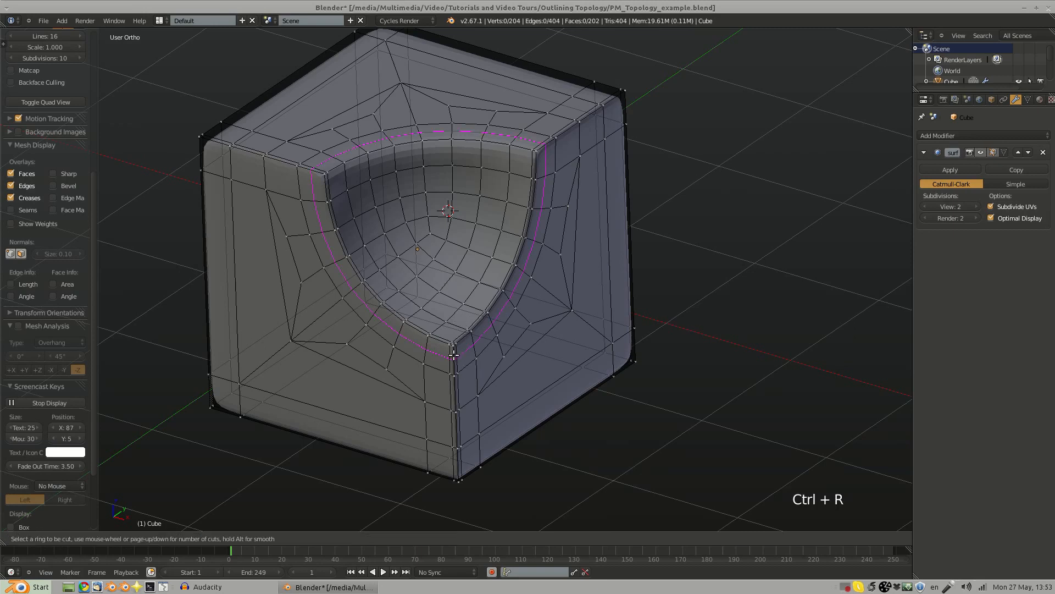
click(457, 356)
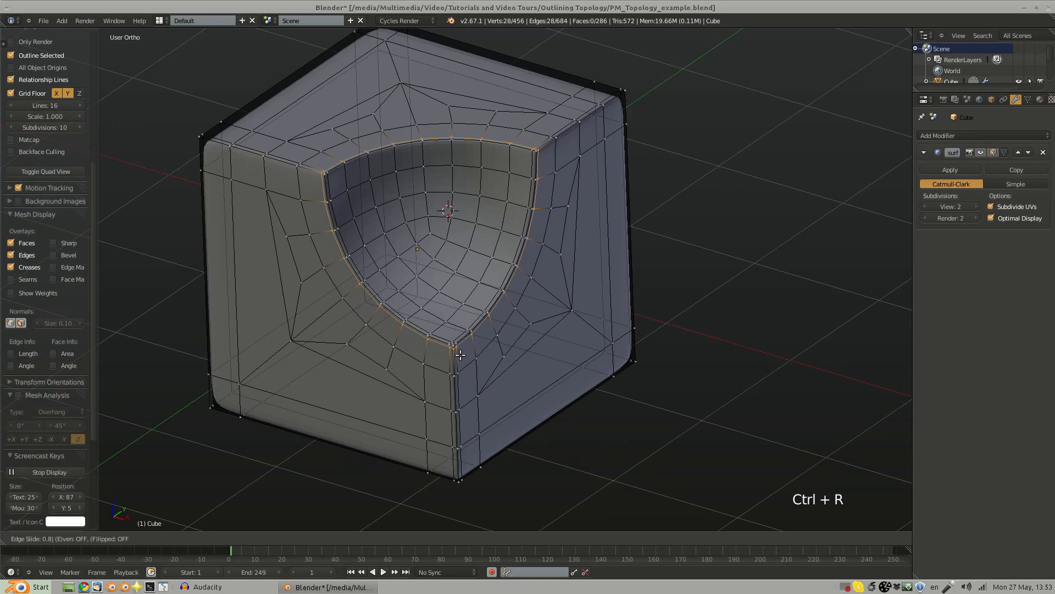
click(462, 374)
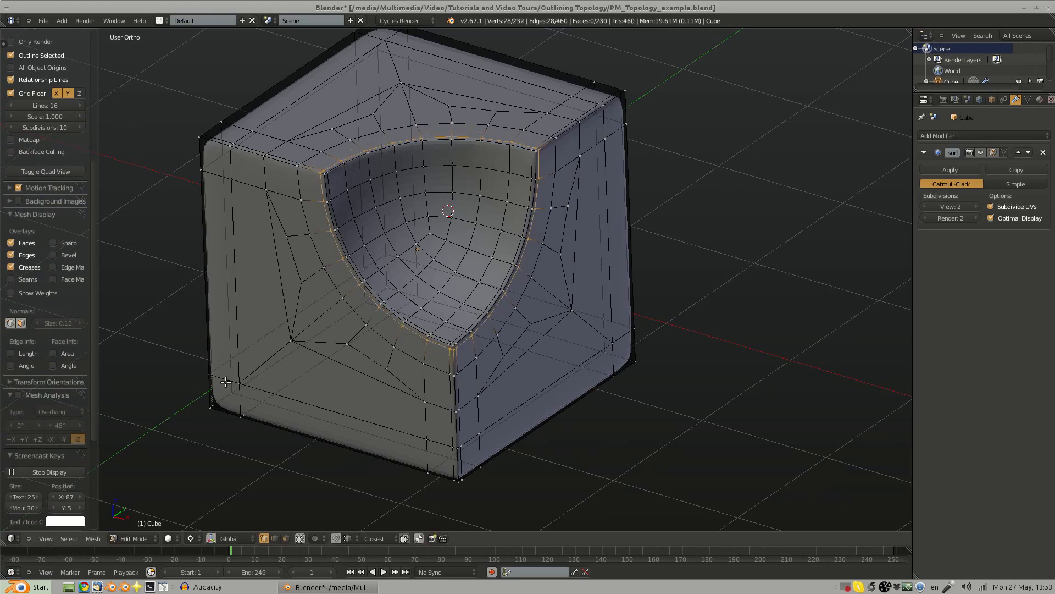
key(a)
Step: Add supporting edge loops tight against the cube's bottom edges and against the edges of its left face
key(ctrl+r)
click(200, 379)
click(199, 394)
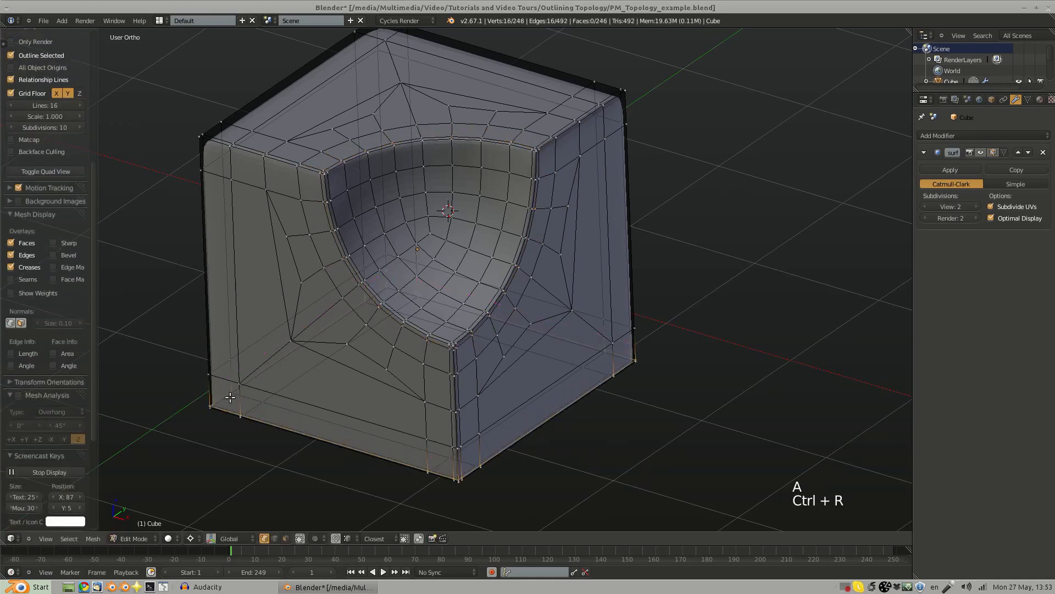
key(ctrl+r)
click(222, 379)
click(212, 370)
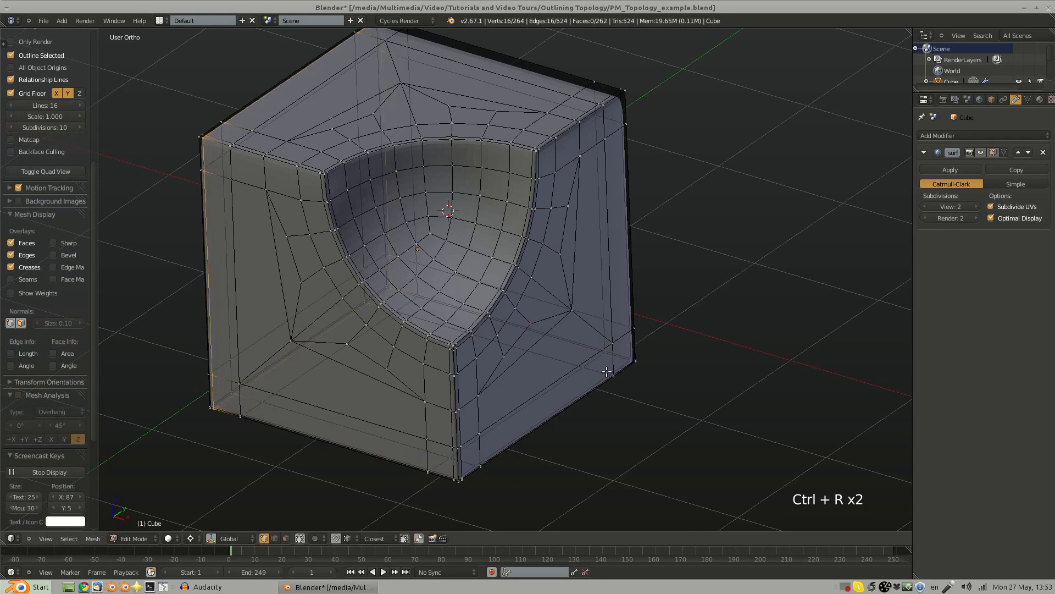
Step: Add supporting edge loops tight against the edges of the cube's back face and just below its top face
key(ctrl+r)
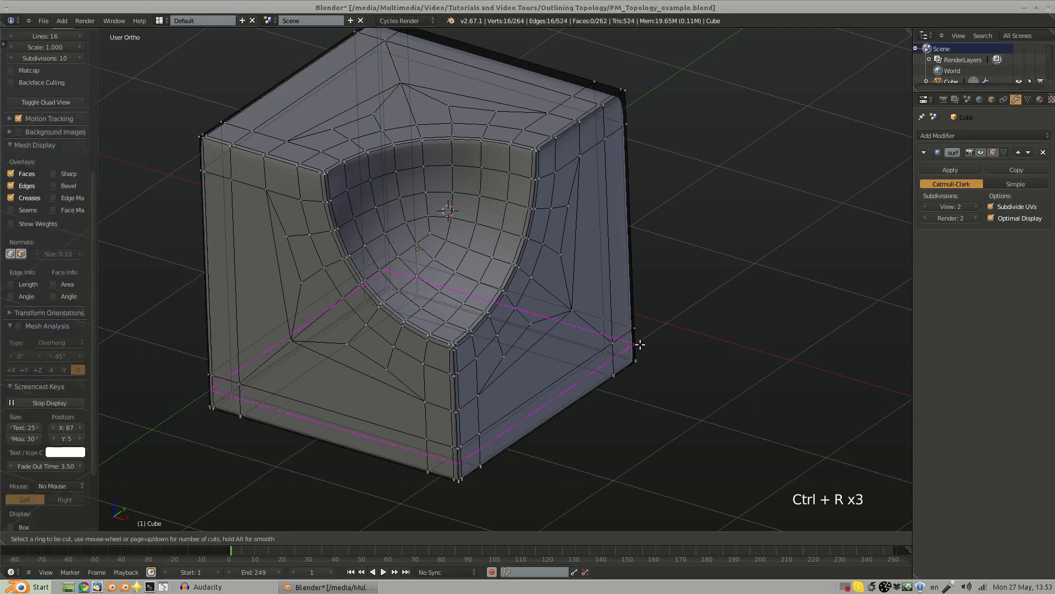
right_click(614, 266)
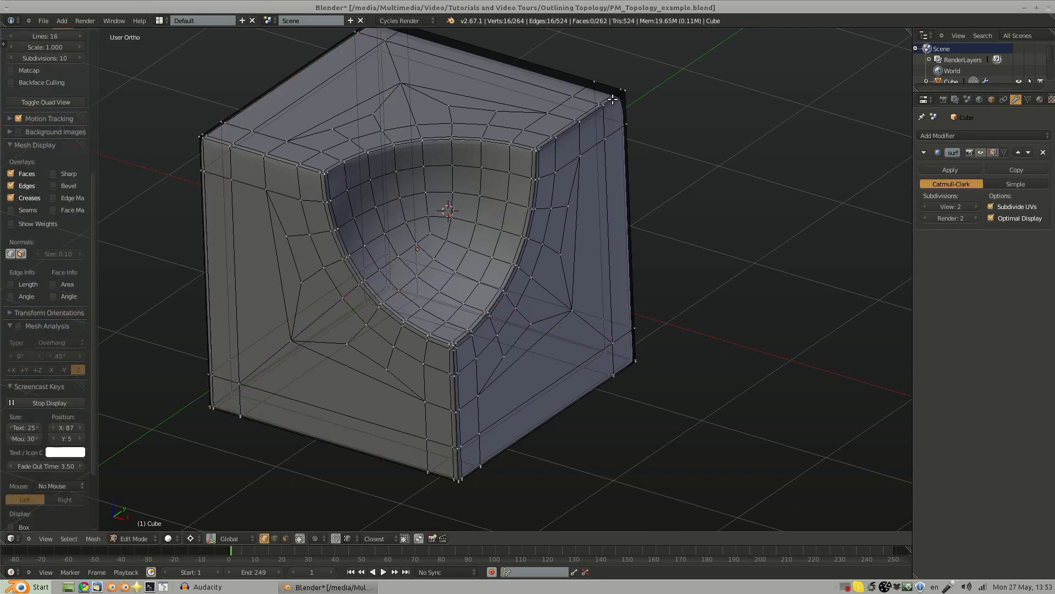
key(ctrl+r)
click(622, 97)
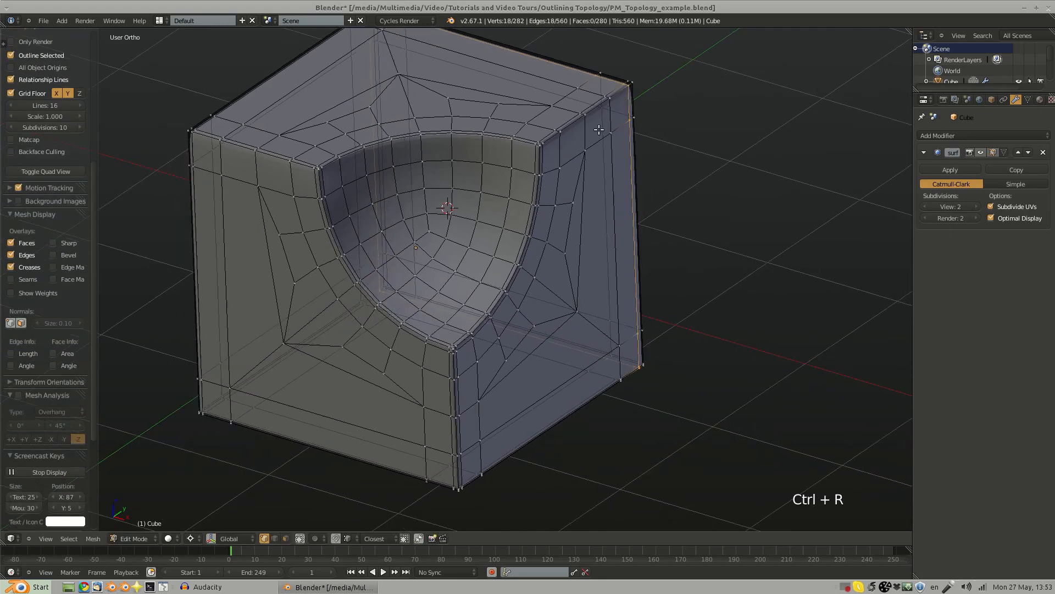
key(ctrl+r)
click(566, 148)
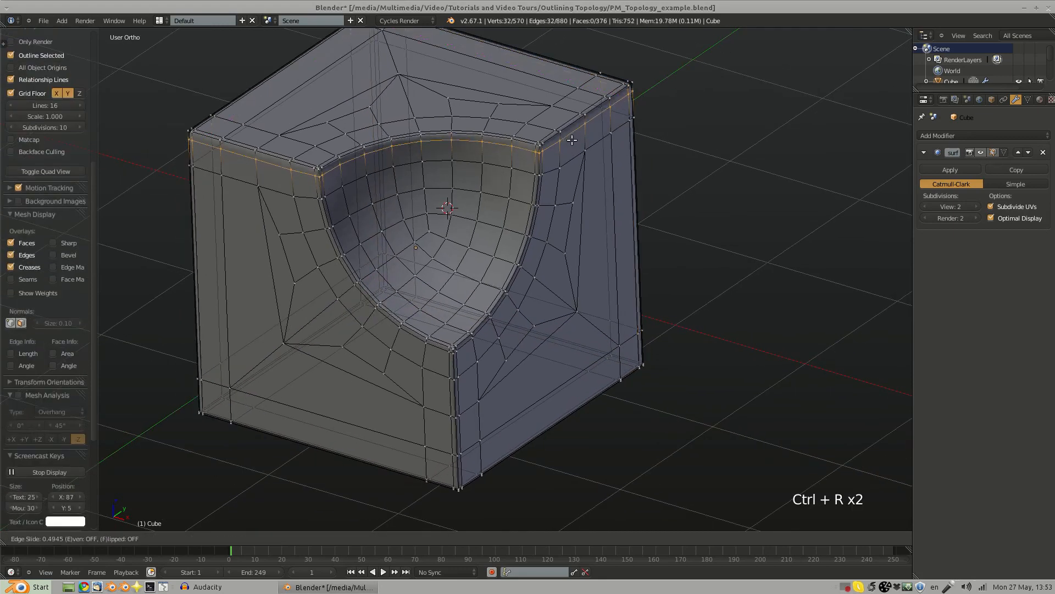
click(575, 137)
Step: Return to Object Mode and apply smooth shading to the subdivided cube
key(Tab)
scroll(565, 204, down, 4)
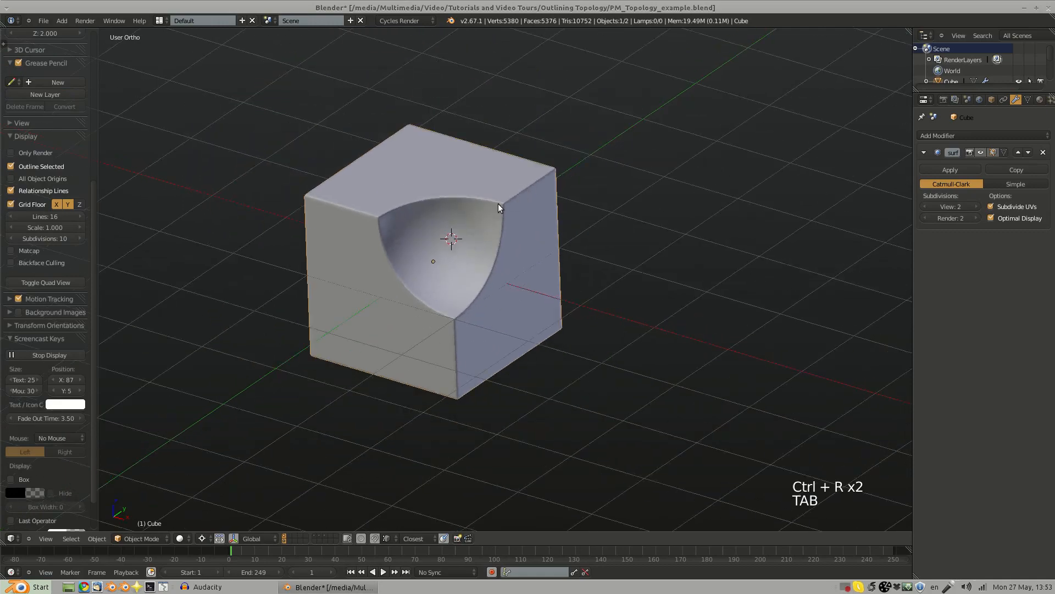
middle_drag(498, 203, 490, 257)
key(q)
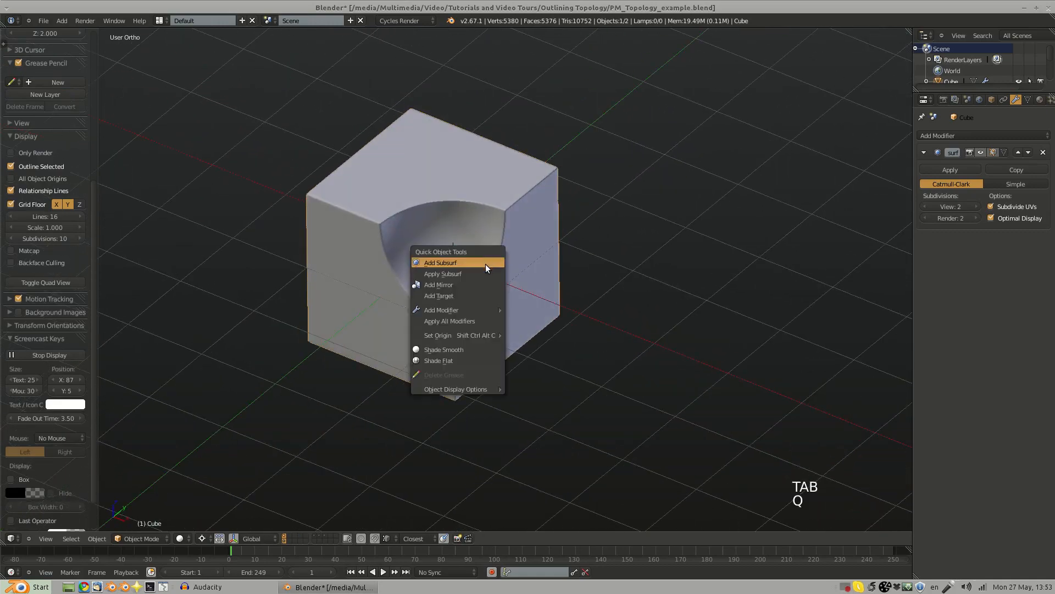
click(472, 347)
ctrl+middle_drag(473, 346, 432, 317)
scroll(470, 305, up, 2)
Step: Compare the cube's edit mesh with its smooth-shaded surface around the spherical cut-out
key(Tab)
key(a)
key(a)
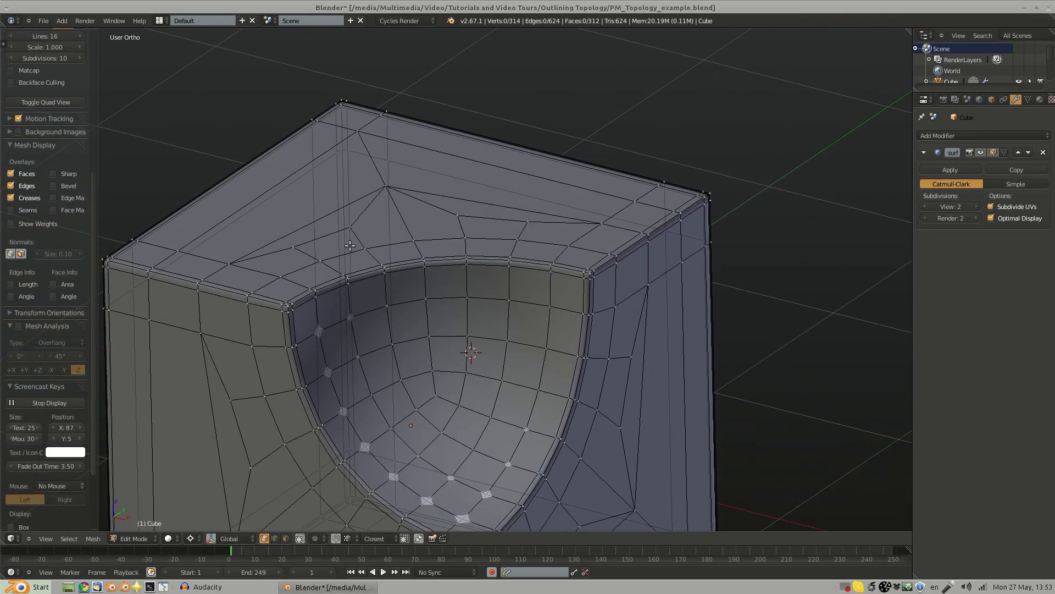
middle_drag(358, 222, 518, 263)
key(Tab)
scroll(569, 403, down, 3)
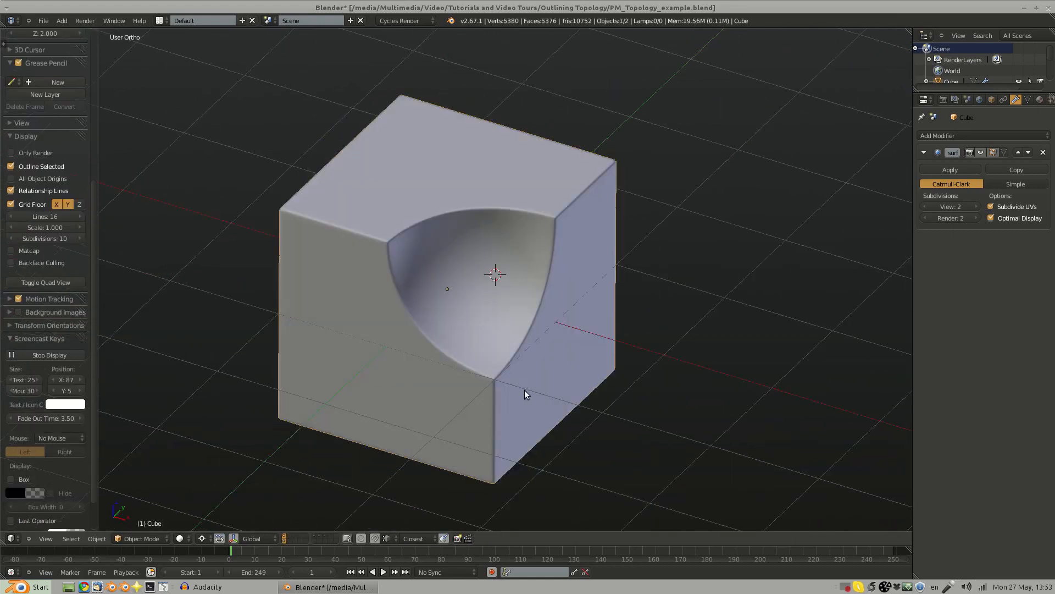
middle_drag(517, 303, 542, 268)
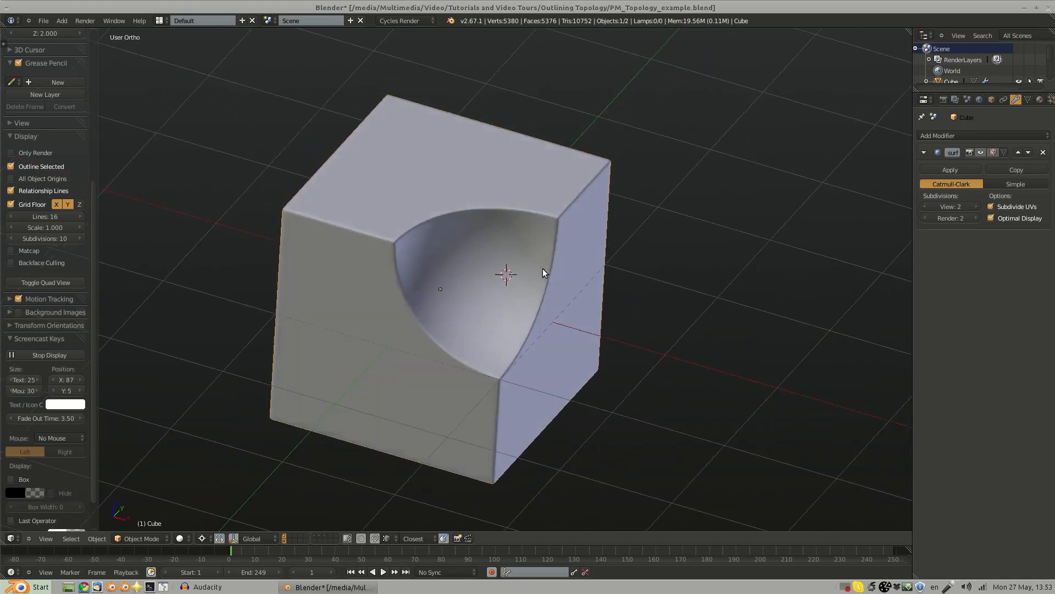
Step: Examine the edge flow on the cube's faces around the cut-out from several angles and check the smoothed surface
key(Tab)
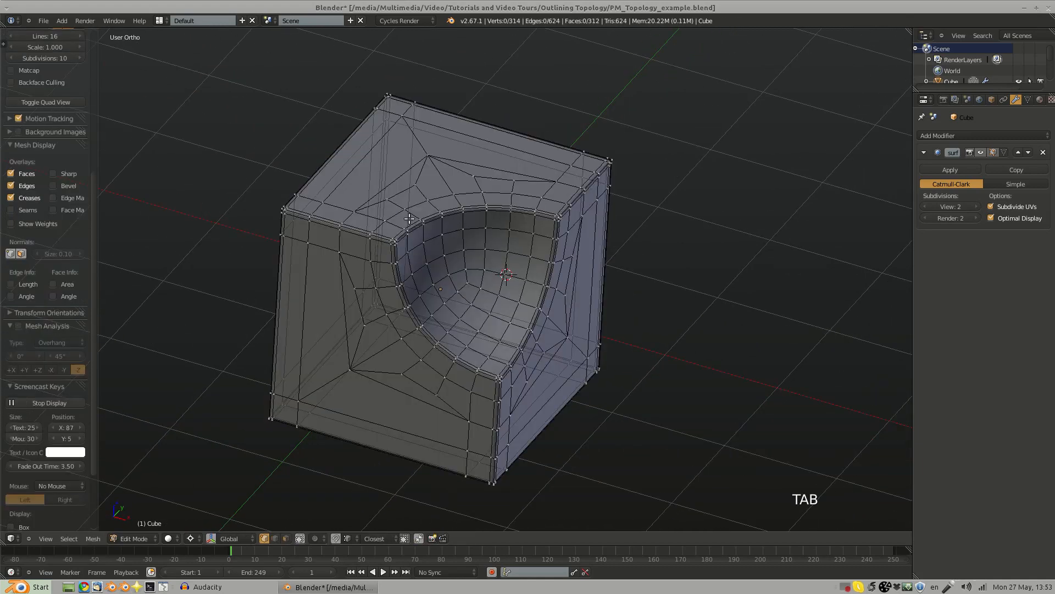
middle_drag(499, 257, 536, 356)
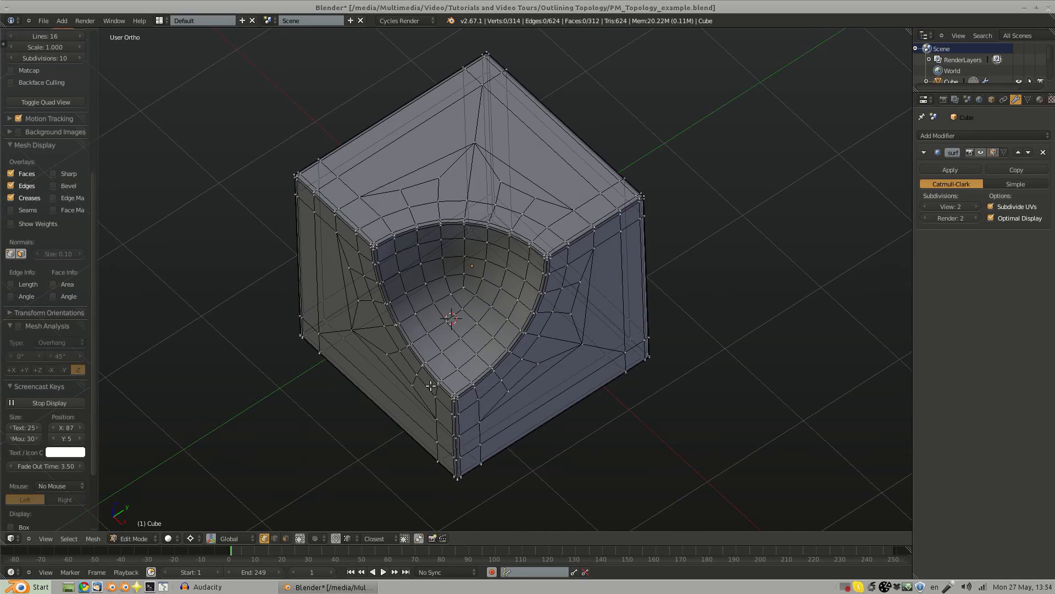
middle_drag(431, 386, 432, 255)
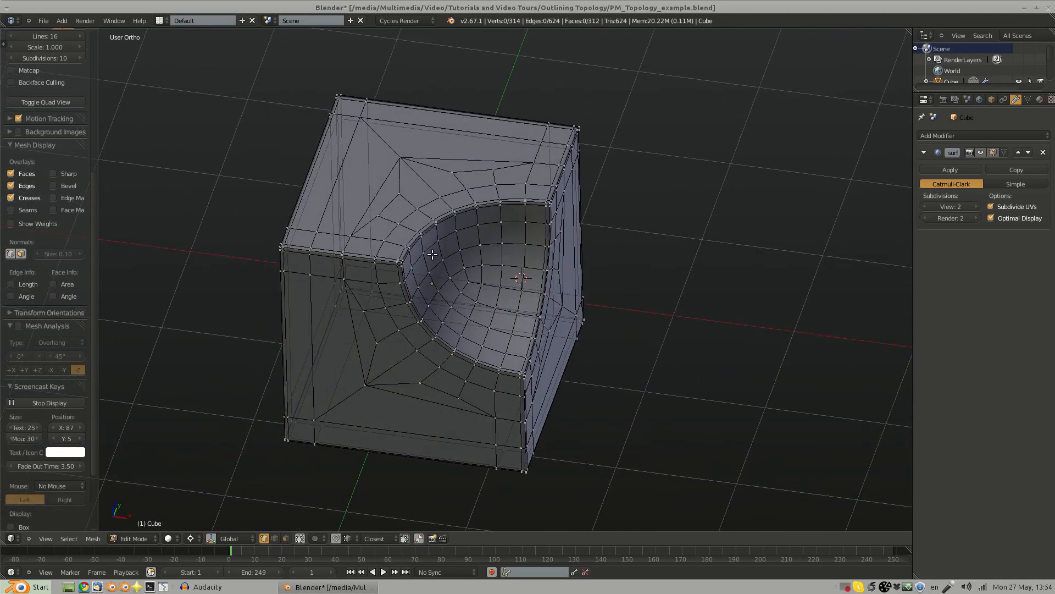
middle_drag(409, 192, 423, 313)
ctrl+middle_drag(397, 266, 391, 338)
shift+middle_drag(388, 294, 448, 314)
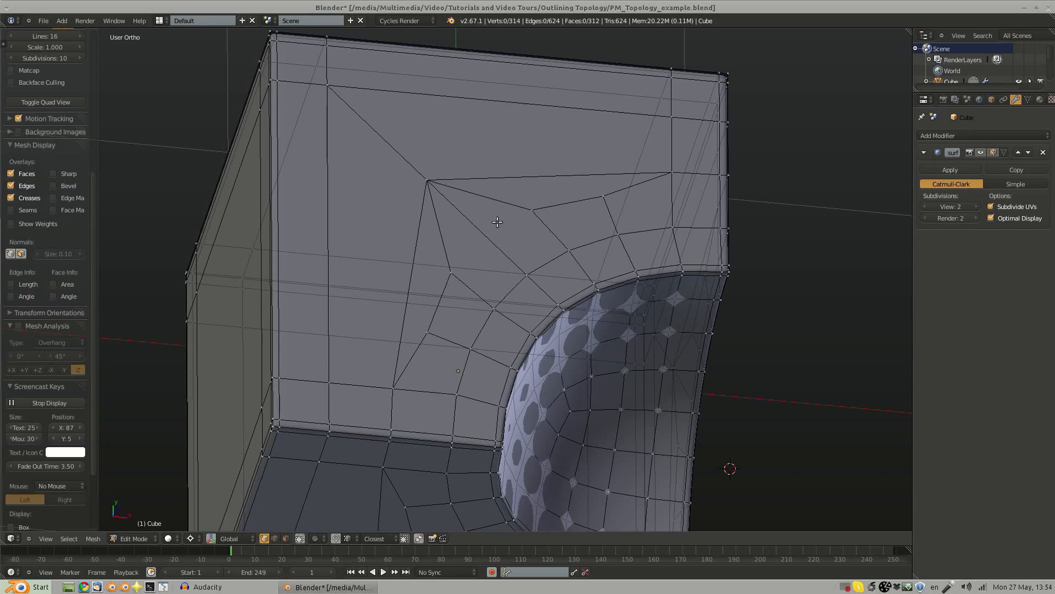
middle_drag(504, 231, 495, 266)
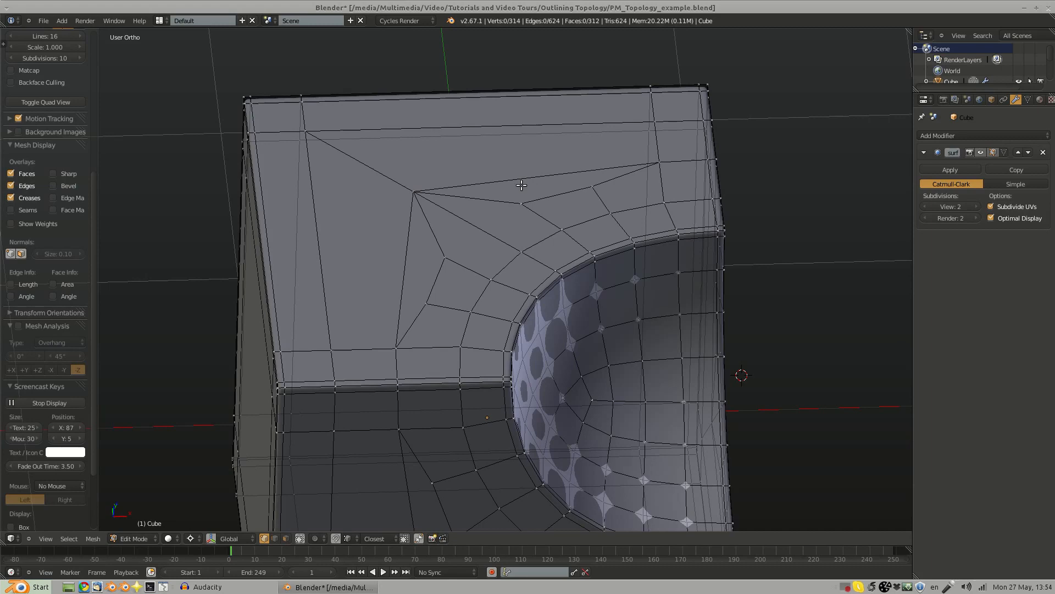
middle_drag(535, 227, 577, 182)
middle_drag(551, 262, 492, 333)
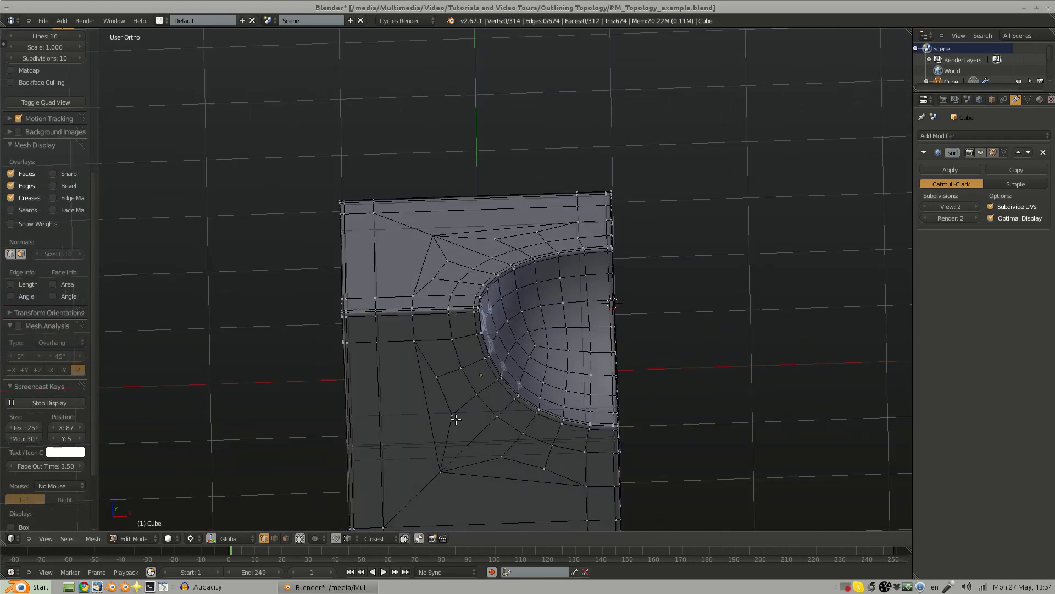
middle_drag(448, 439, 412, 285)
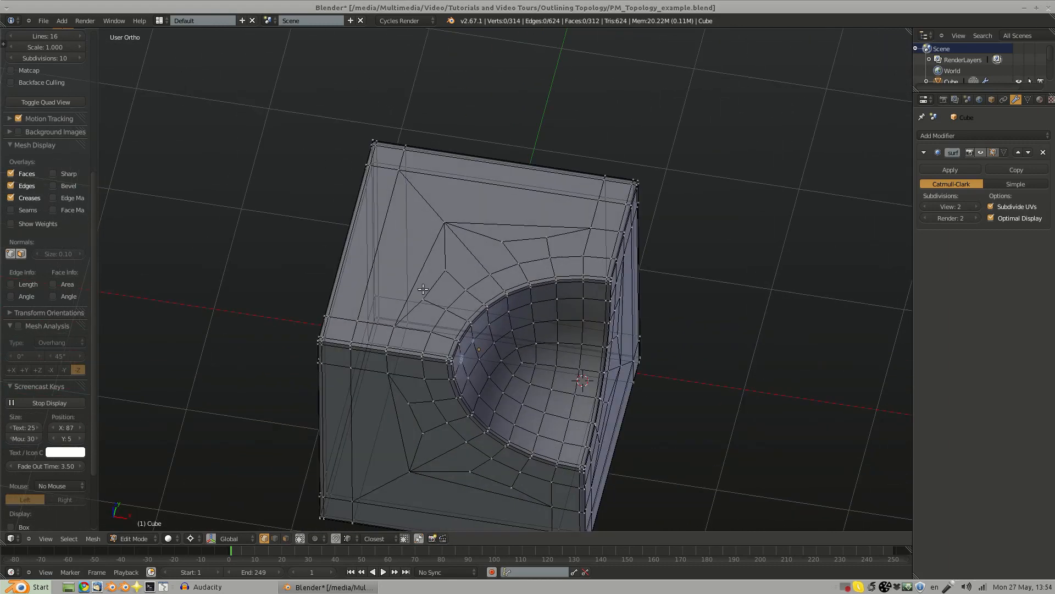
middle_drag(564, 244, 504, 241)
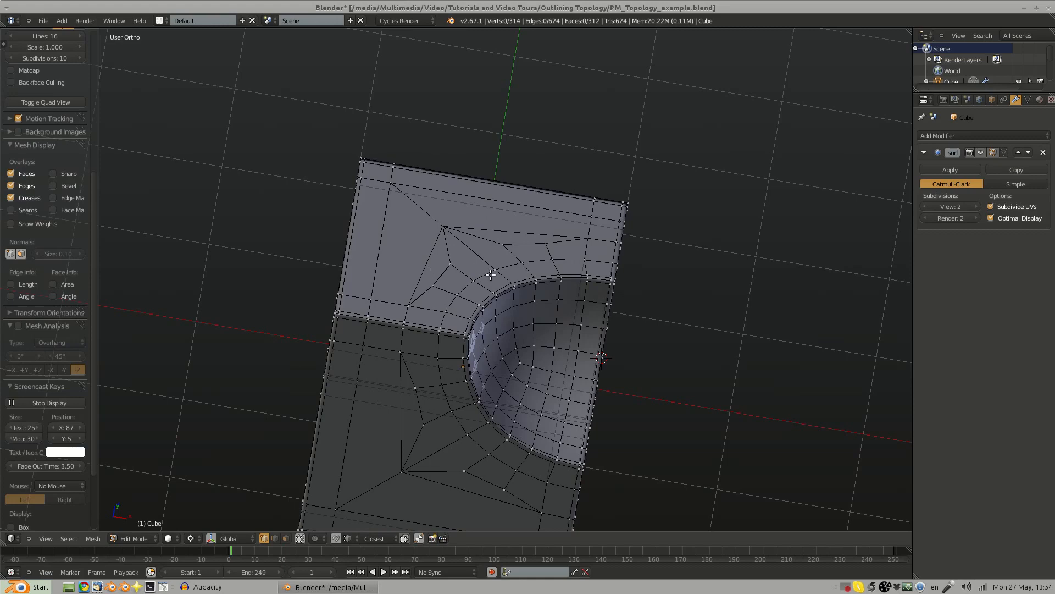
middle_drag(498, 266, 480, 304)
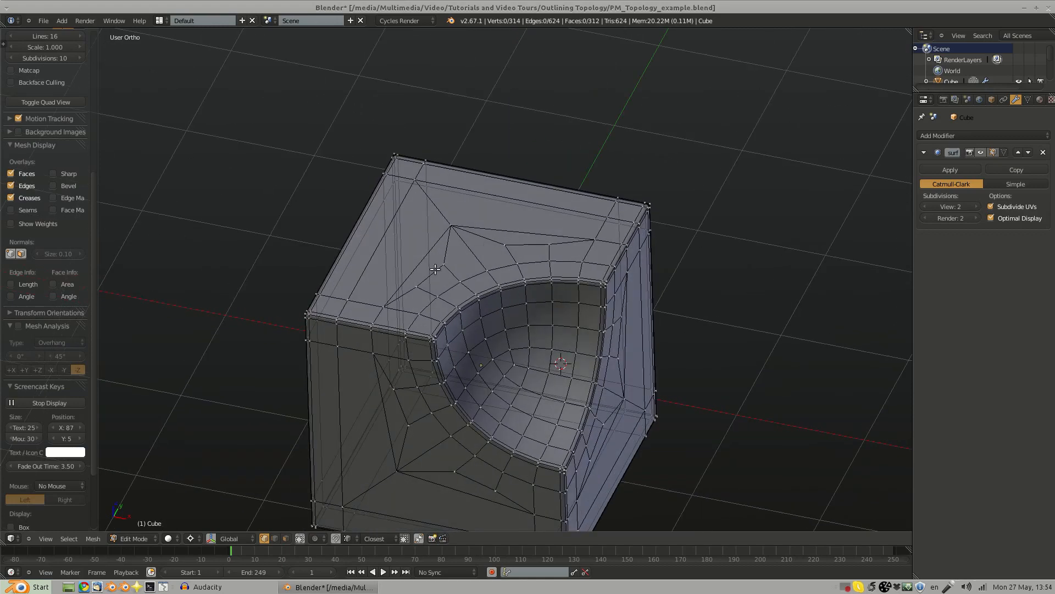
key(Tab)
mouse_move(550, 315)
middle_down()
mouse_move(500, 381)
mouse_move(449, 362)
mouse_move(467, 317)
mouse_move(556, 376)
mouse_move(562, 411)
mouse_move(536, 301)
mouse_move(536, 331)
mouse_move(555, 335)
mouse_move(629, 289)
mouse_move(568, 321)
middle_up()
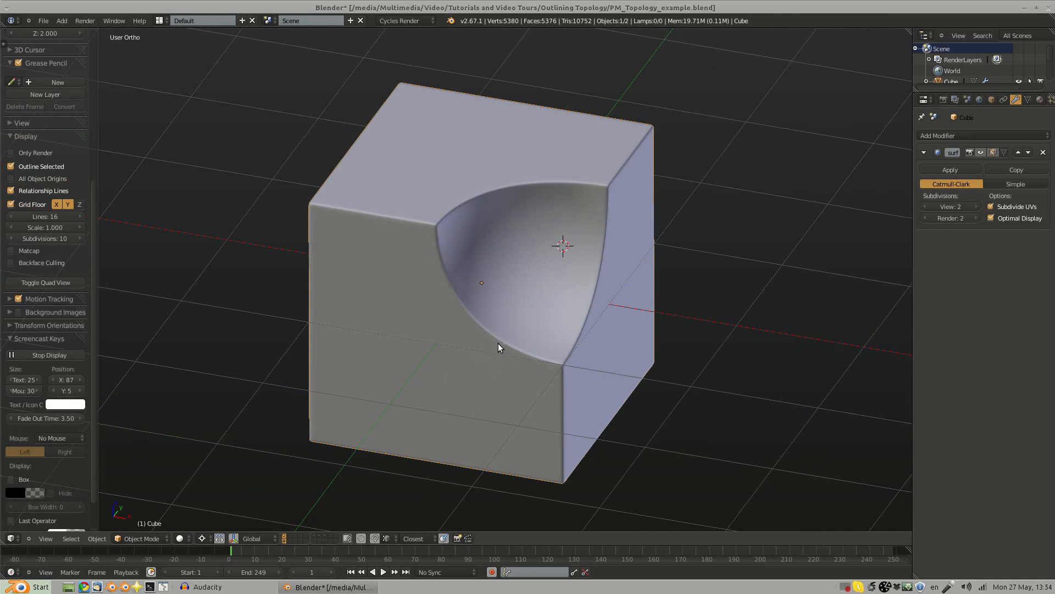
Step: Switch to layer 11, unhide its objects, clear the sphere's location to the world origin and view it from above
key(alt+1)
key(alt+h)
mouse_move(512, 324)
shift+middle_down()
mouse_move(576, 302)
mouse_move(522, 339)
shift+middle_up()
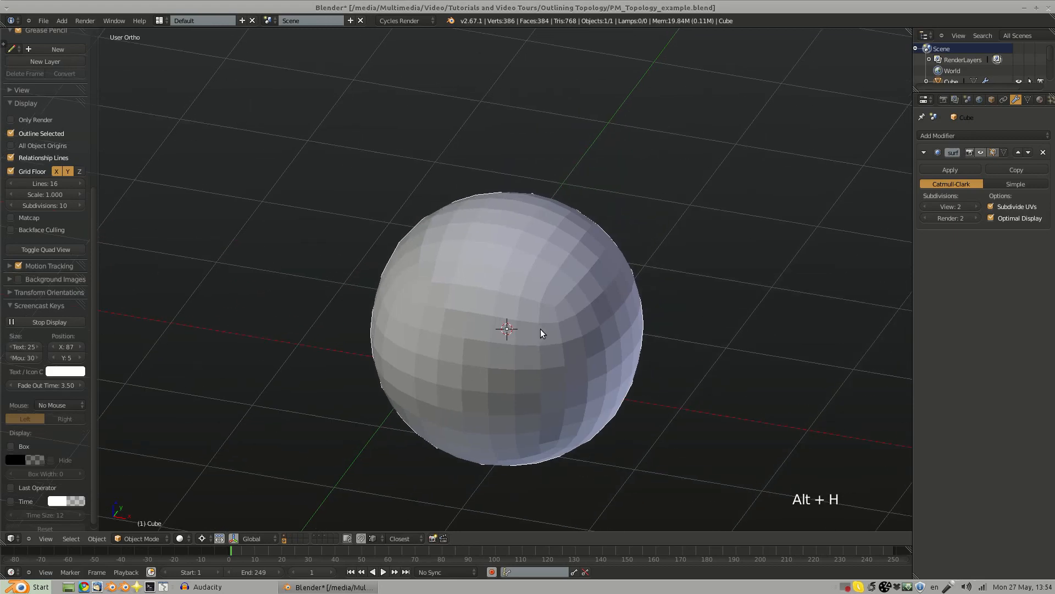
key(alt+g)
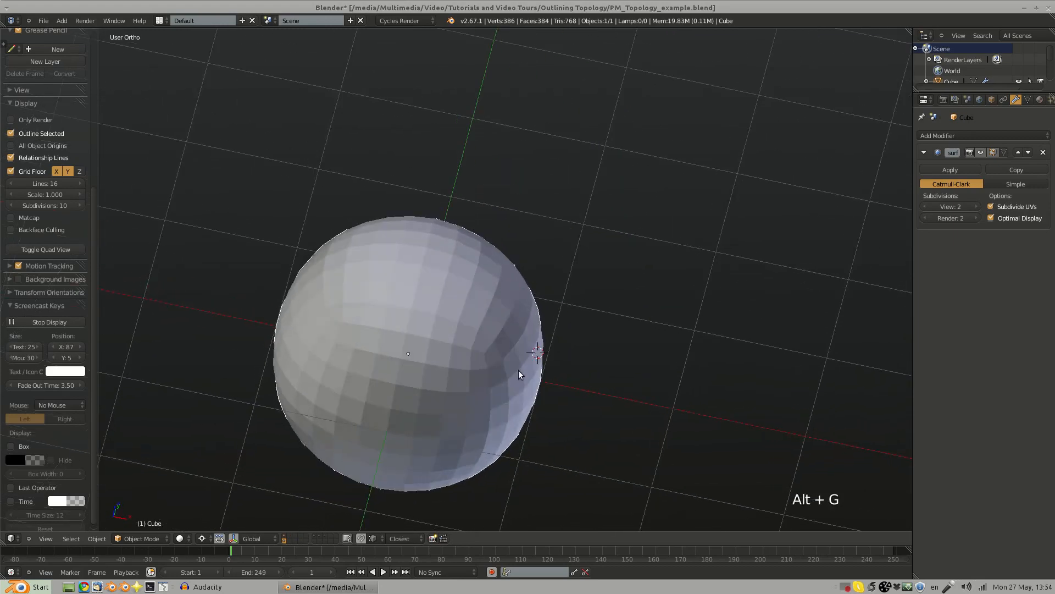
key(KP_7)
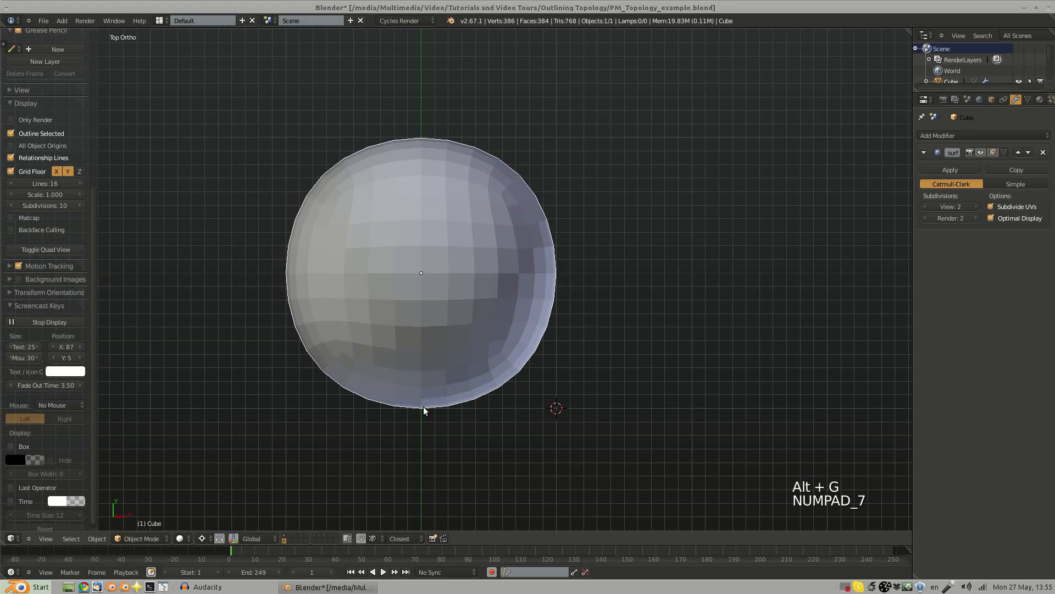
Step: Examine the finished cylinder with the spherical cut-out on layer 7 from several angles, and return to the sphere on layer 11
key(7)
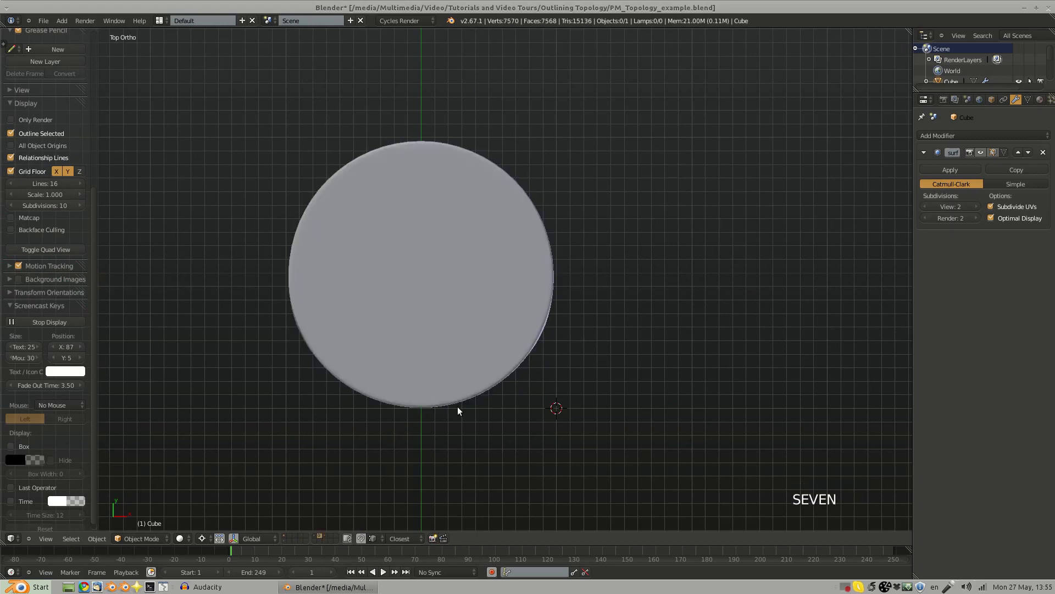
middle_drag(458, 407, 463, 239)
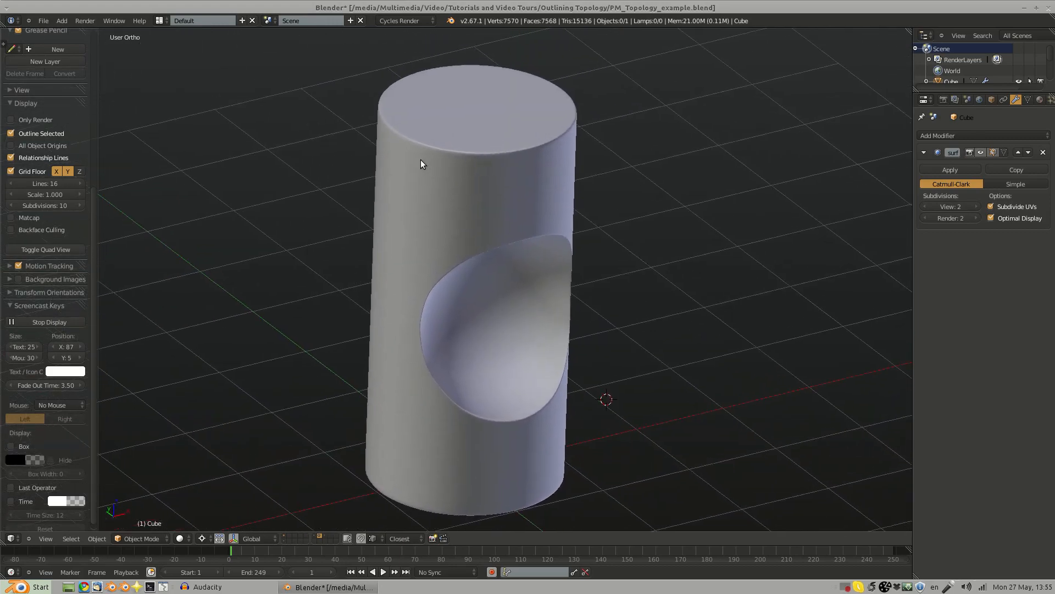
middle_drag(548, 148, 512, 306)
key(KP_7)
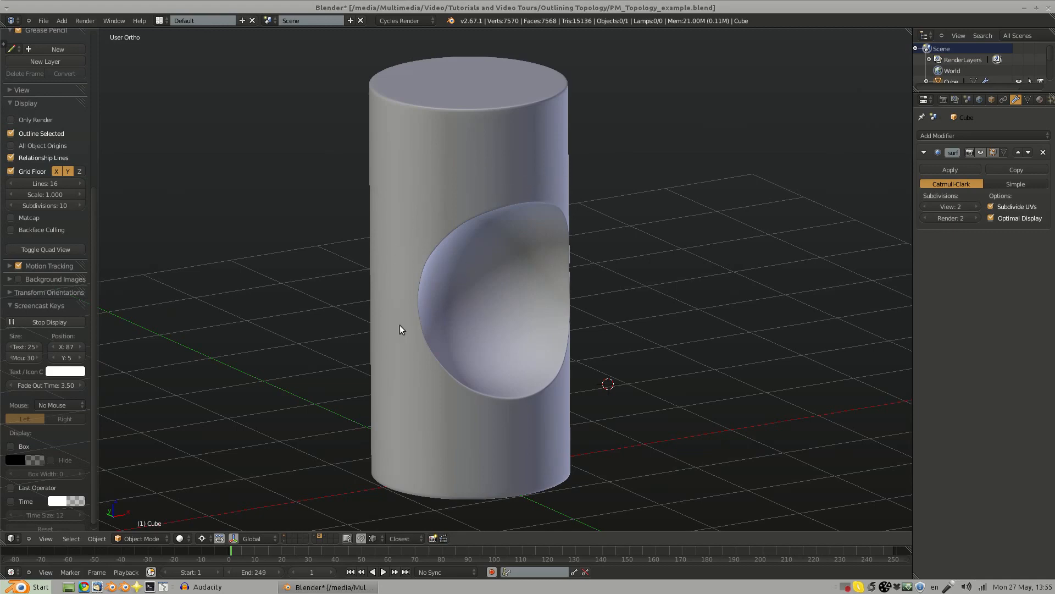
click(284, 542)
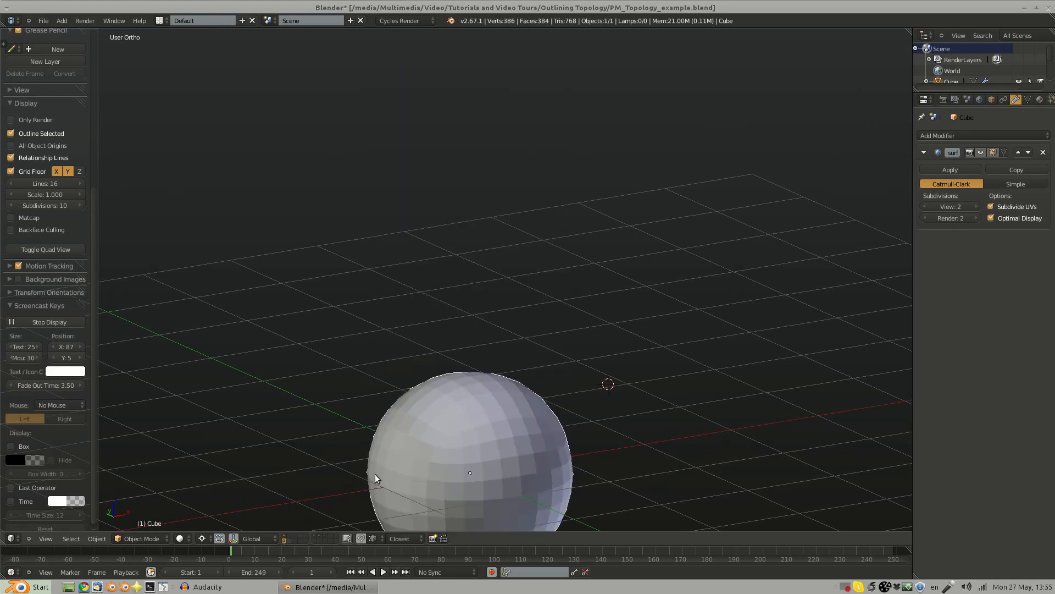
shift+middle_drag(375, 477, 375, 352)
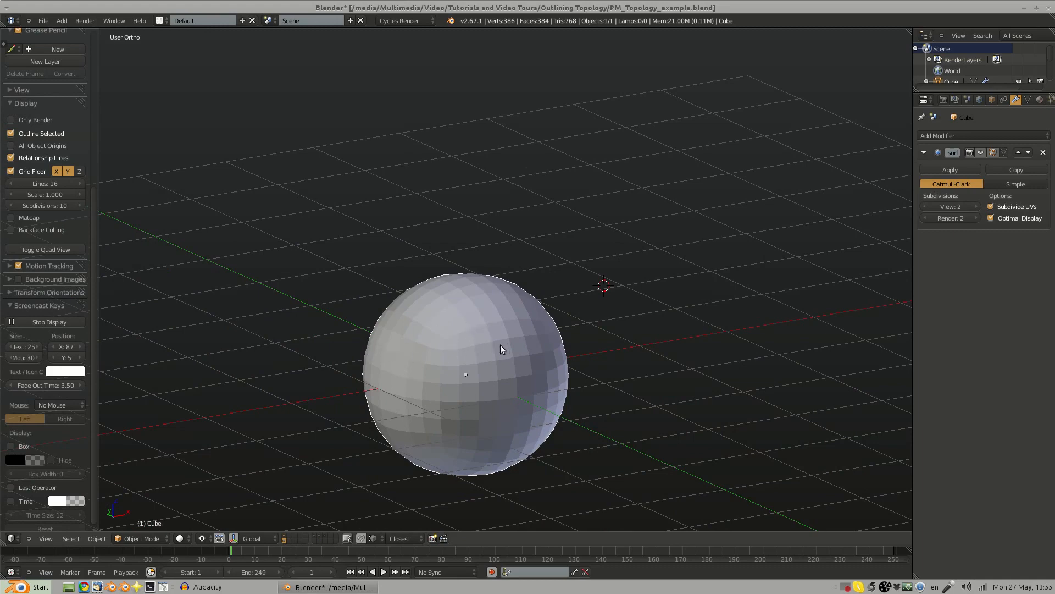
Step: On the empty layer 2, snap the 3D cursor to the world center and add a mesh cylinder in front view
key(2)
key(KP_1)
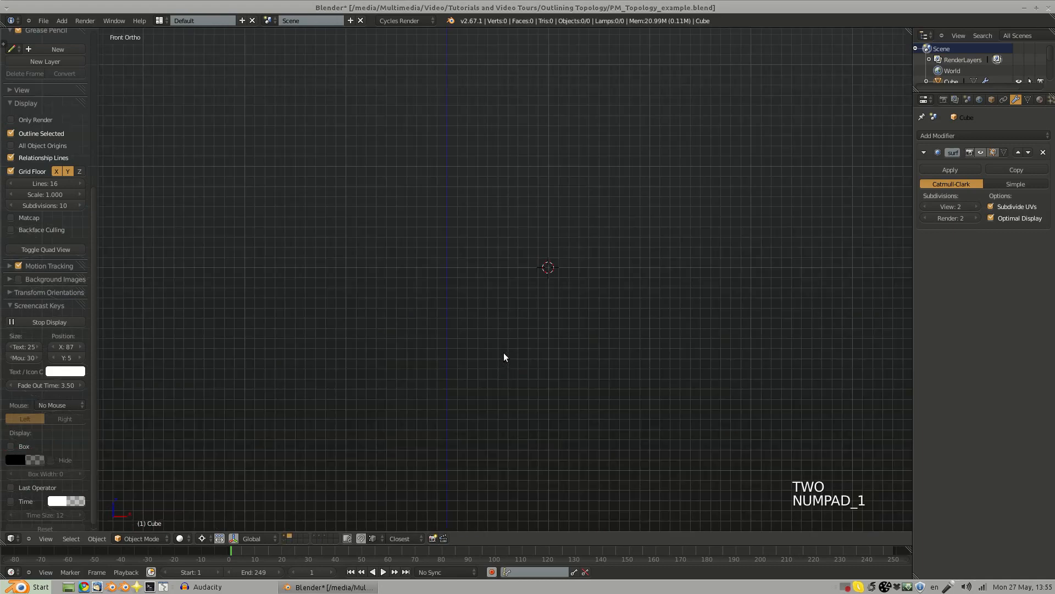
key(shift+s)
click(500, 351)
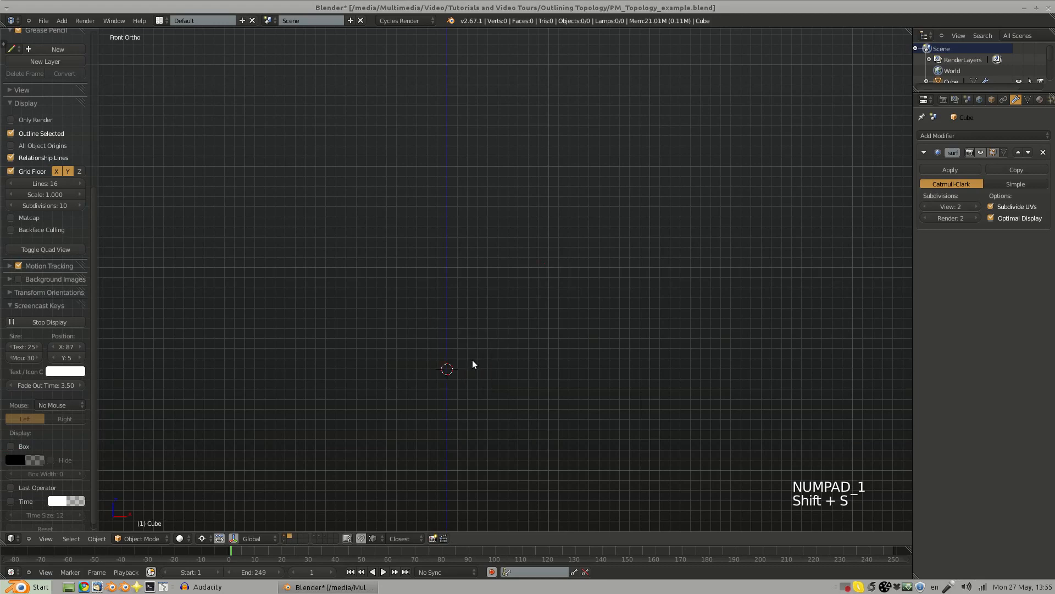
key(shift+a)
mouse_move(473, 362)
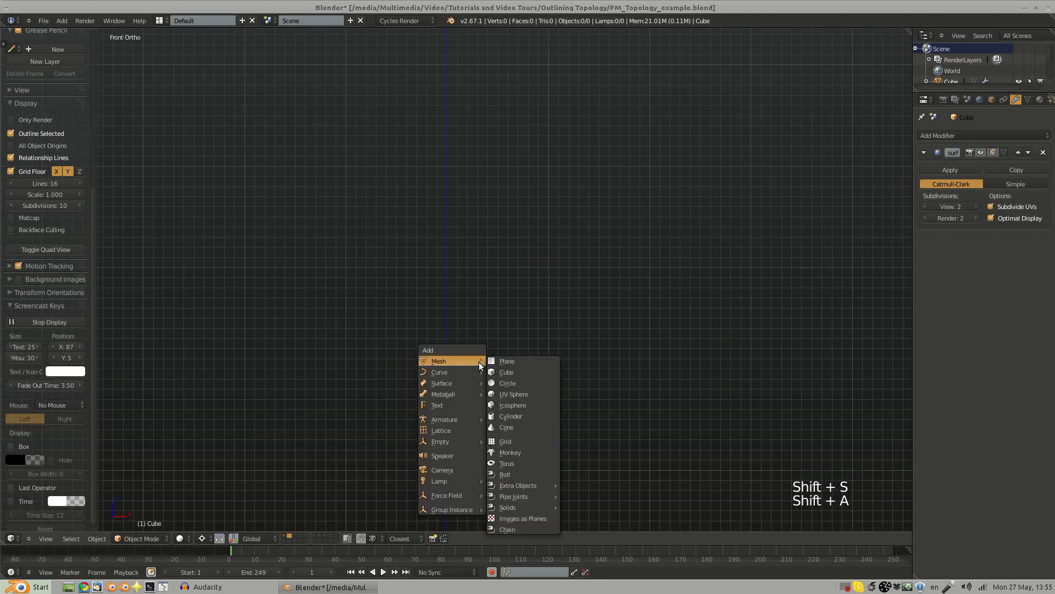
click(523, 417)
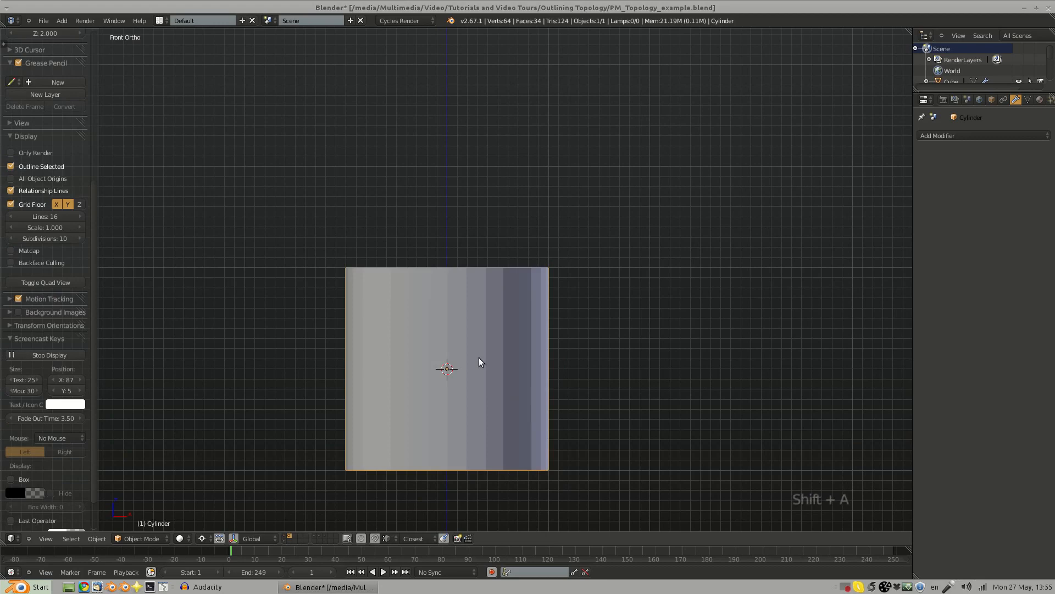
key(s)
key(z)
right_click(490, 386)
Step: Set the new cylinder's vertex count to 16
key(F6)
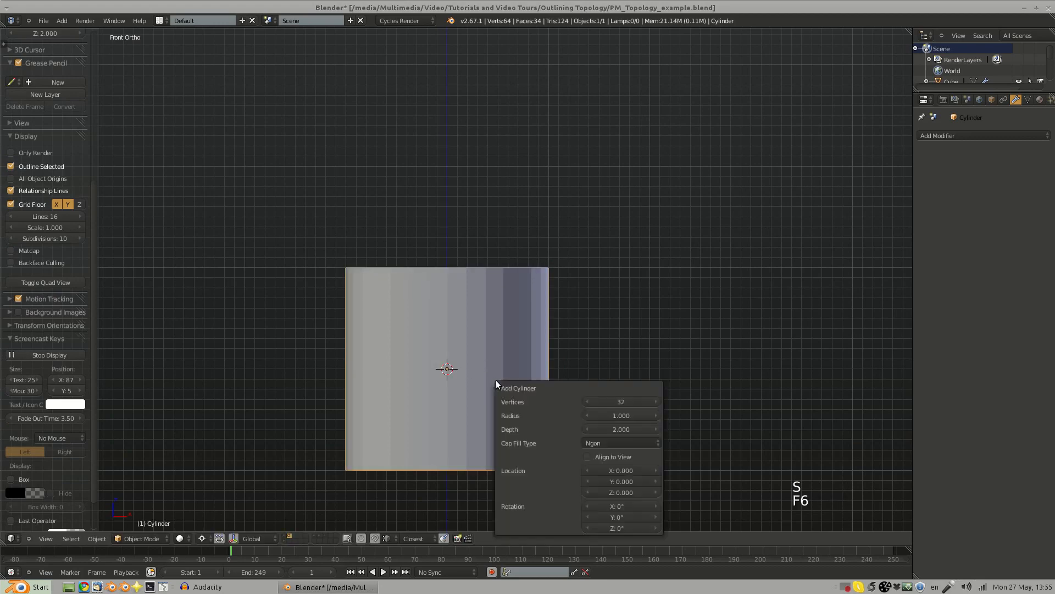
key(F6)
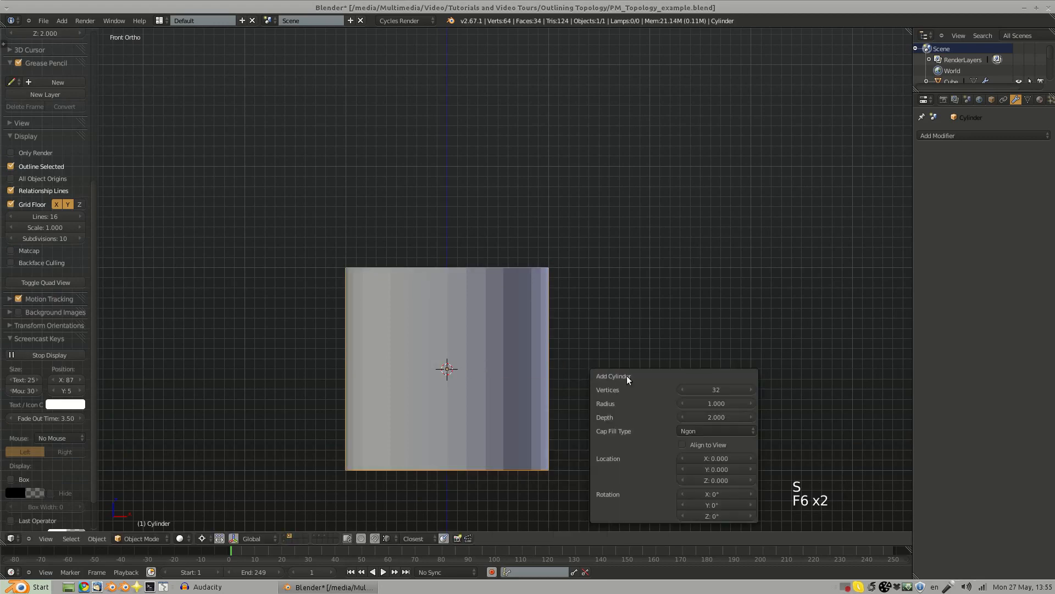
click(716, 389)
text(16)
key(Return)
Step: Try scaling the cylinder object by 2 along the Z axis in Object Mode
shift+middle_drag(483, 387, 498, 285)
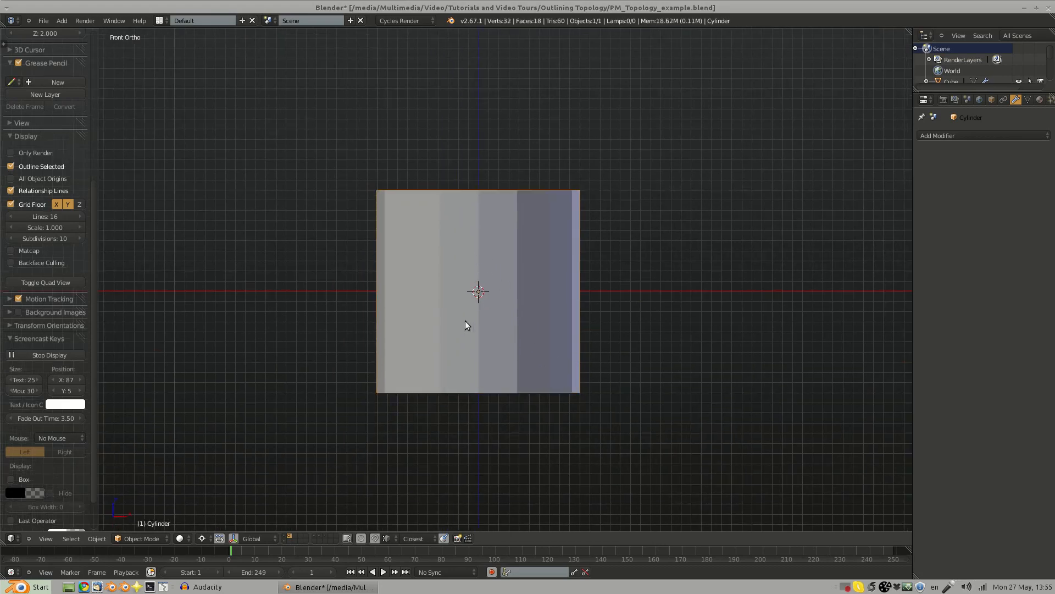
key(s)
key(z)
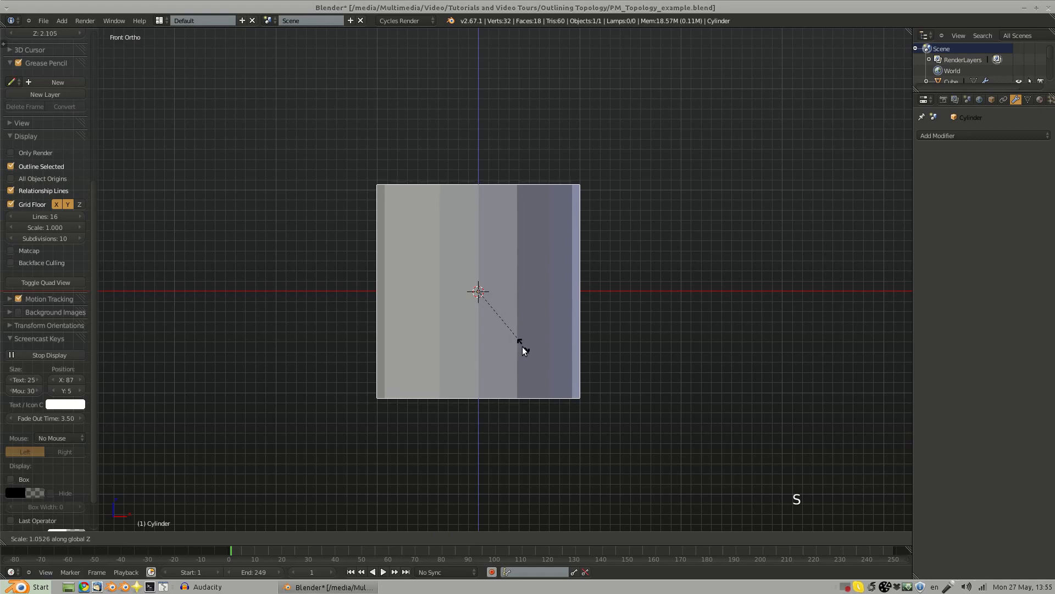
text(2)
key(Return)
scroll(526, 347, down, 3)
shift+middle_drag(514, 286, 526, 344)
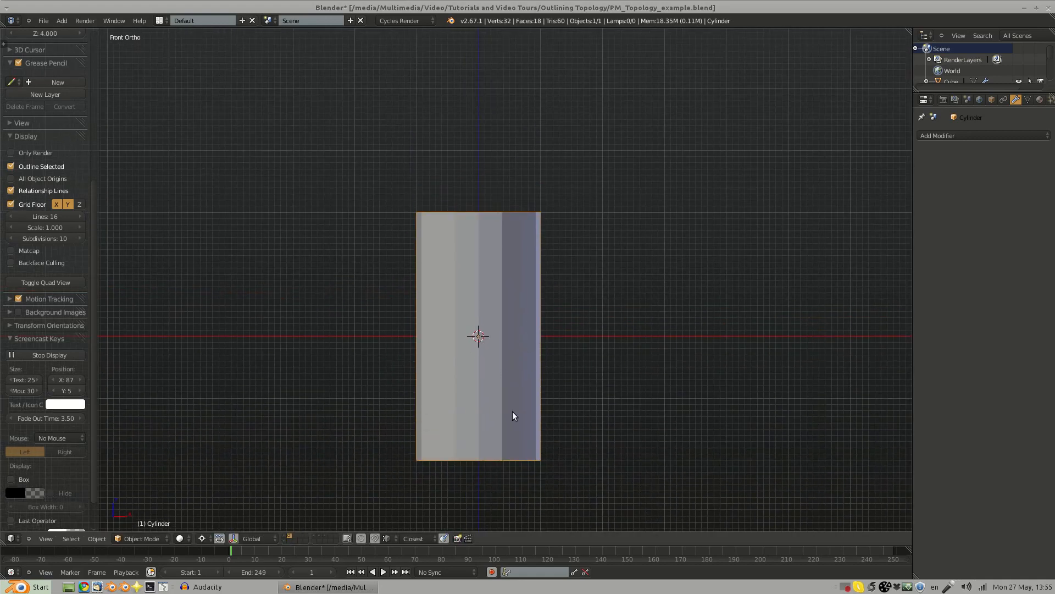
key(ctrl+z)
Step: Scale the cylinder's entire mesh by 2 along Z in Edit Mode and return to Object Mode
key(Tab)
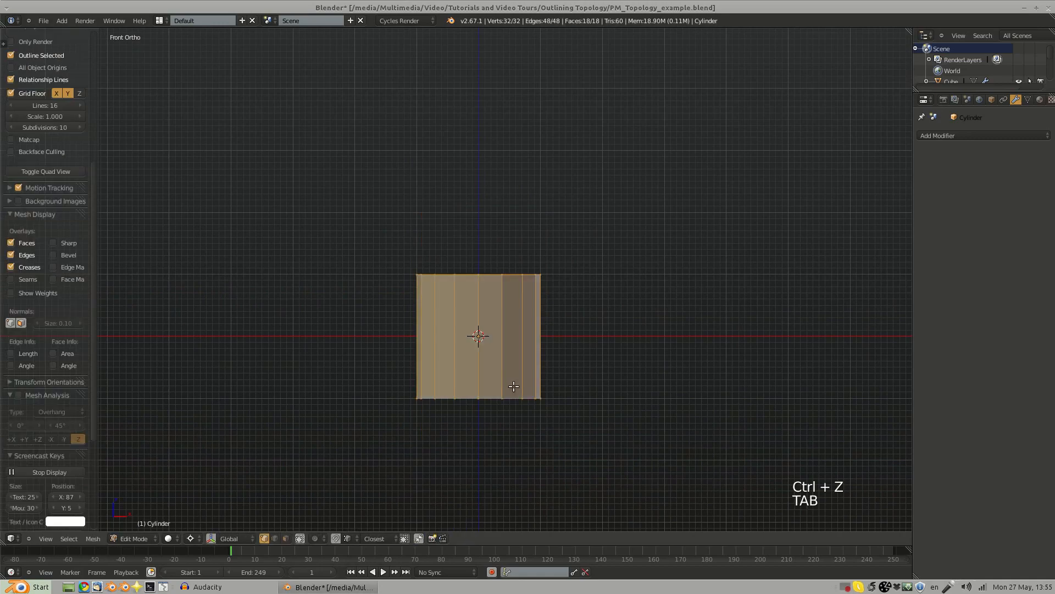
text(sz2)
key(Return)
key(Tab)
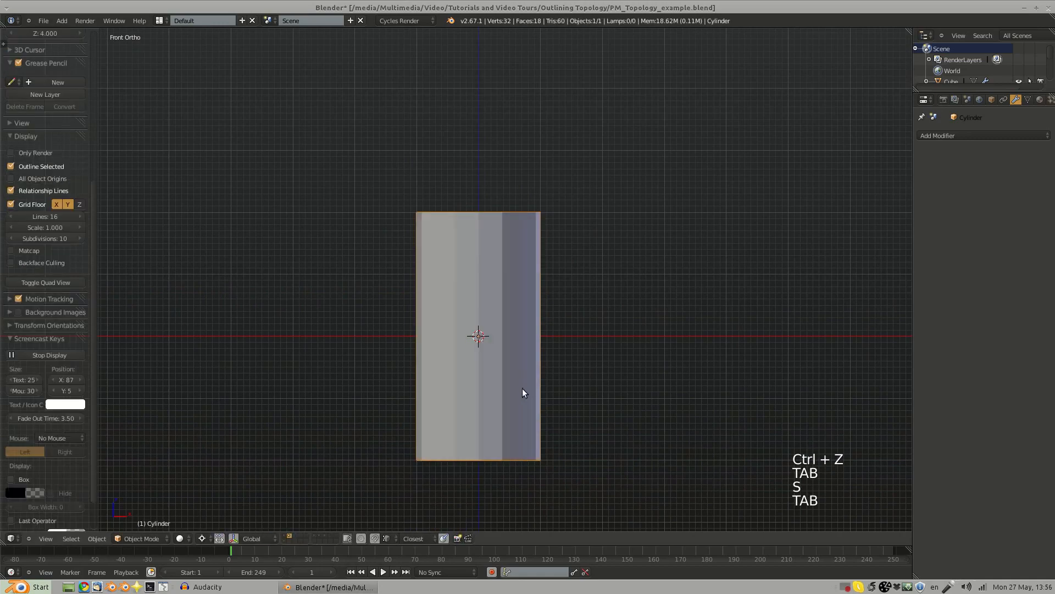
Step: Move the cylinder up 2 units along Z so its base sits at ground level
key(g)
key(z)
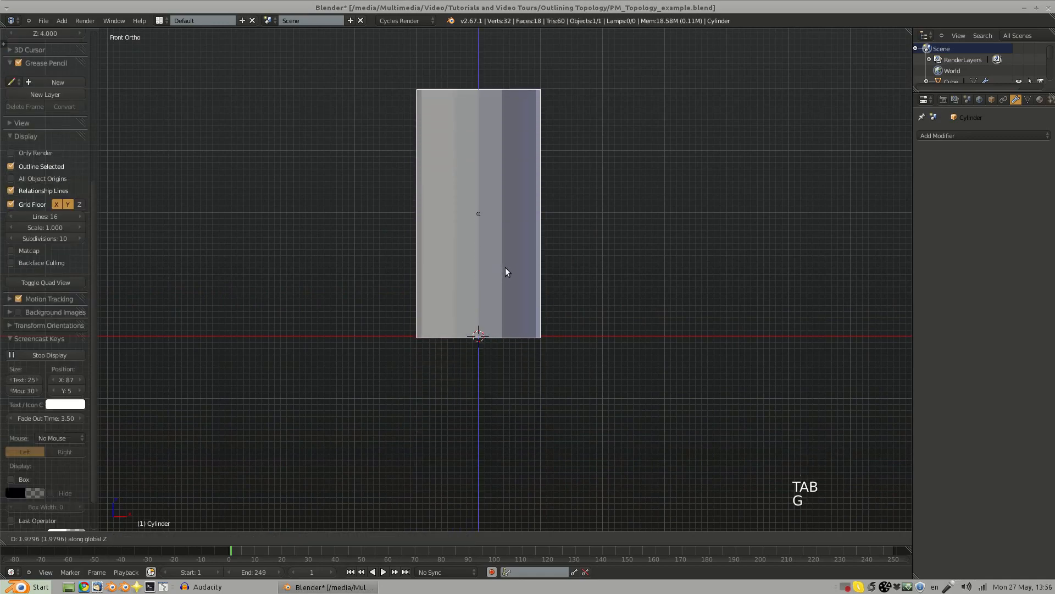
click(506, 267)
shift+middle_drag(500, 269, 467, 341)
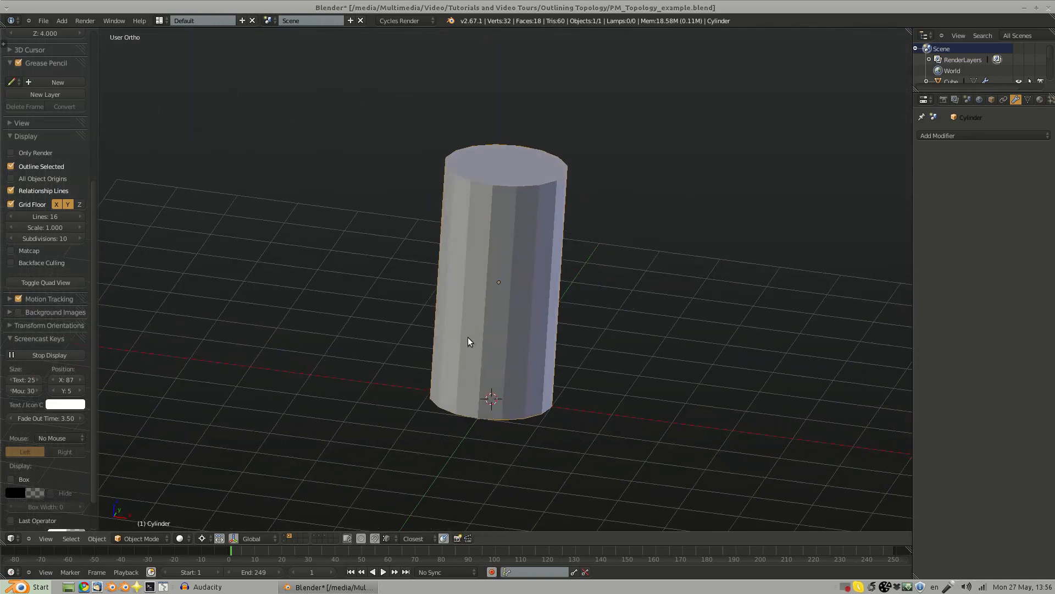
key(1)
right_click(503, 394)
key(g)
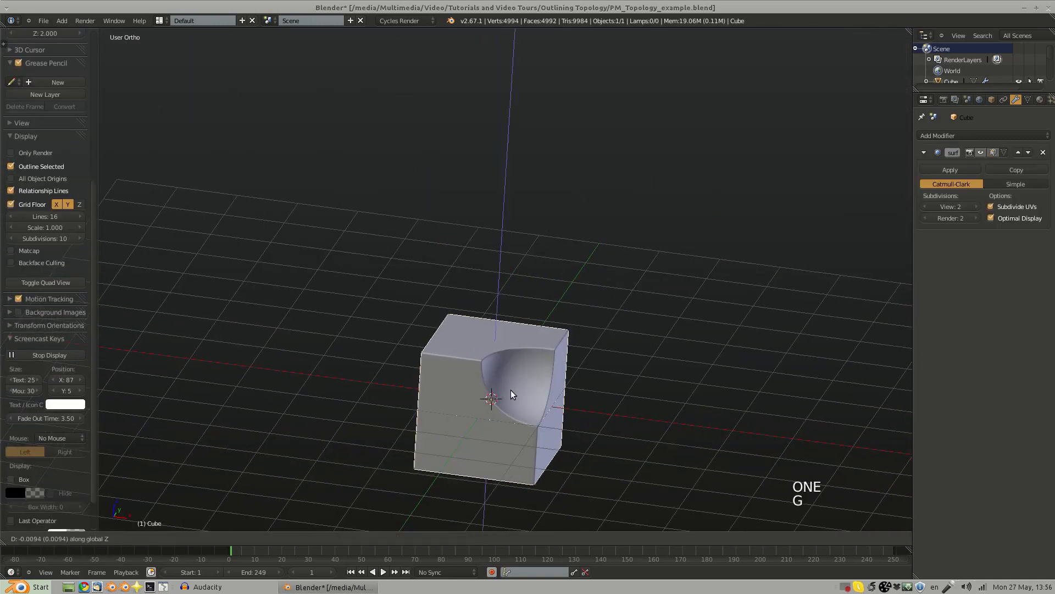
click(516, 388)
key(2)
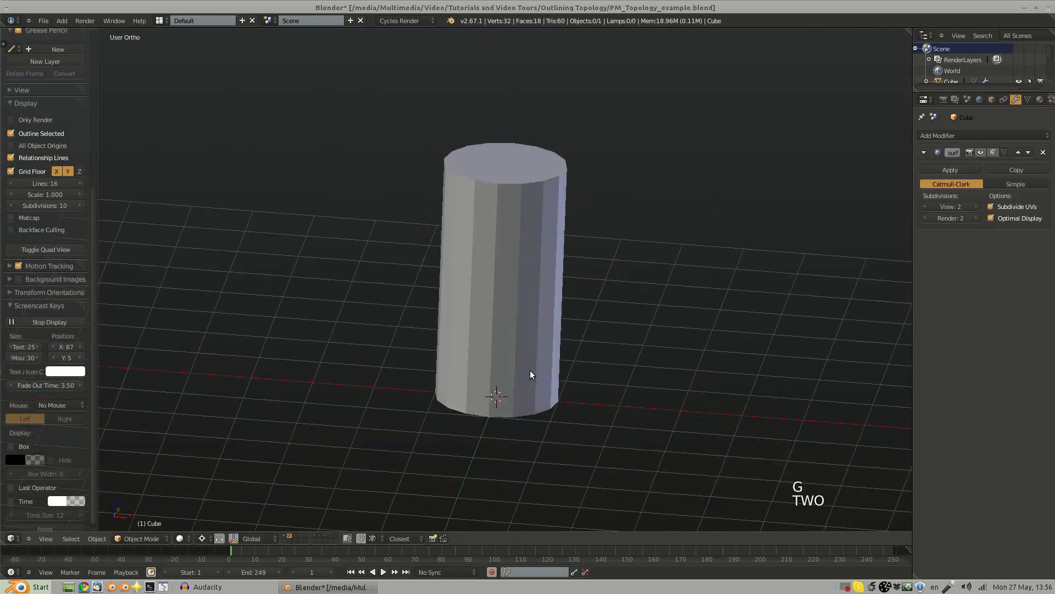
Step: Show layer 11 together with layer 2 and raise the PolySphere along Z to the cylinder's mid-height
key(alt+shift+1)
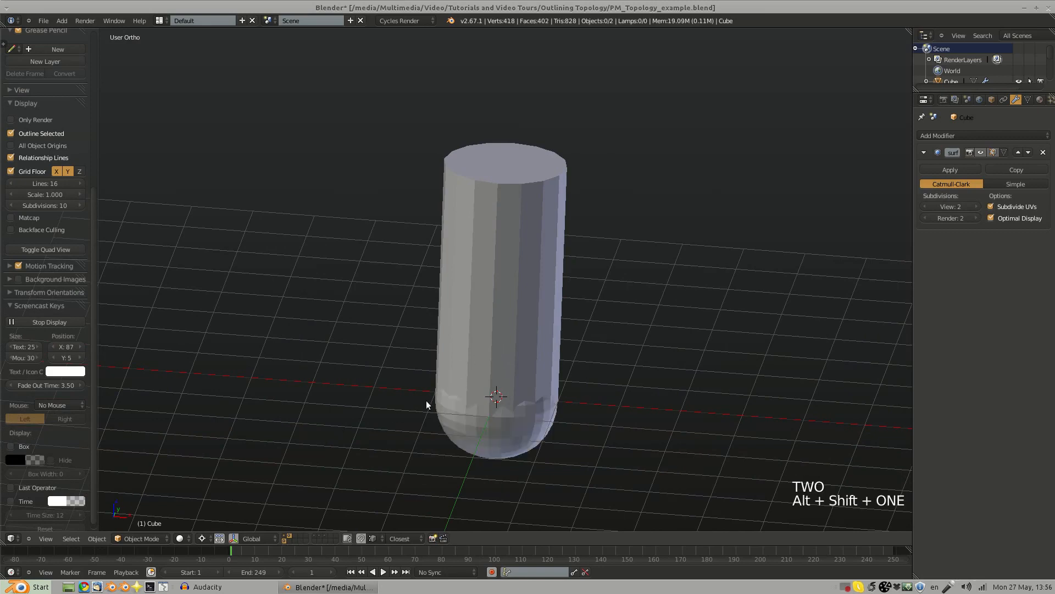
right_click(523, 437)
key(g)
key(z)
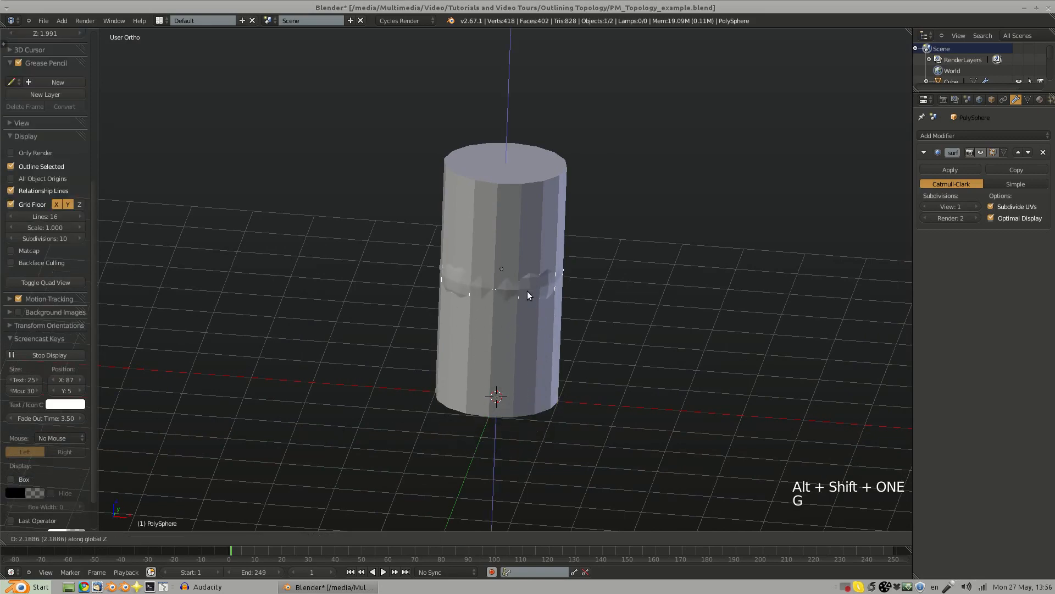
click(535, 312)
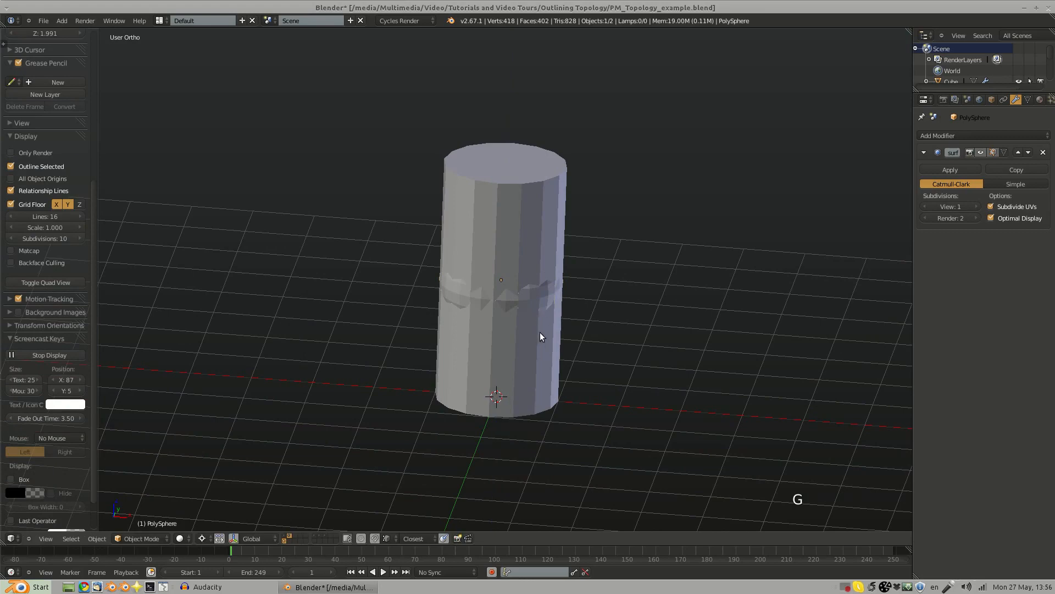
Step: Move the PolySphere by -1 along Y from the top view so it intersects the cylinder's front side
key(KP_7)
key(g)
key(y)
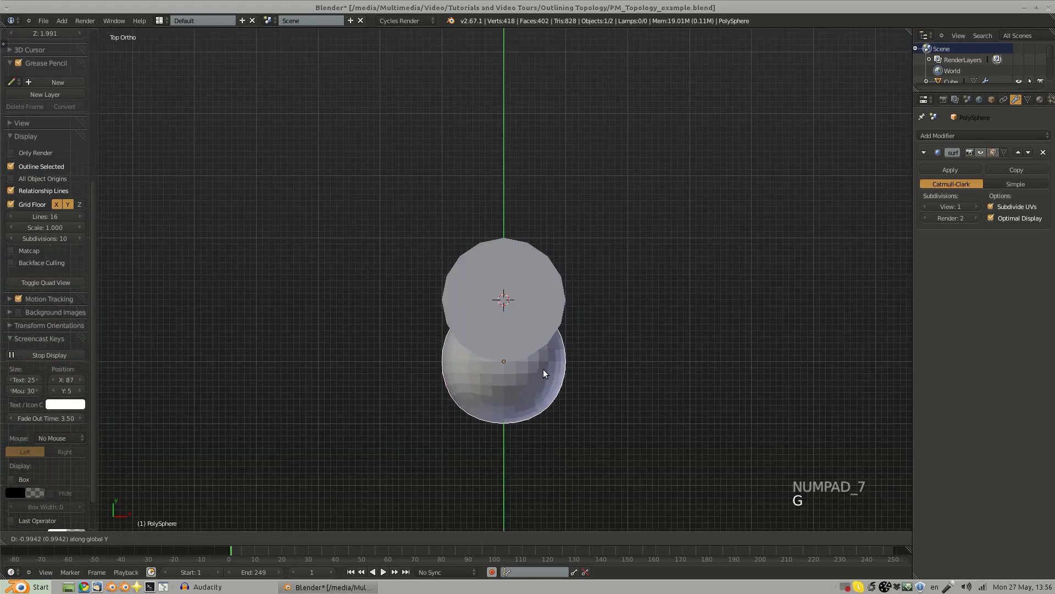
key(1)
key(minus)
key(Return)
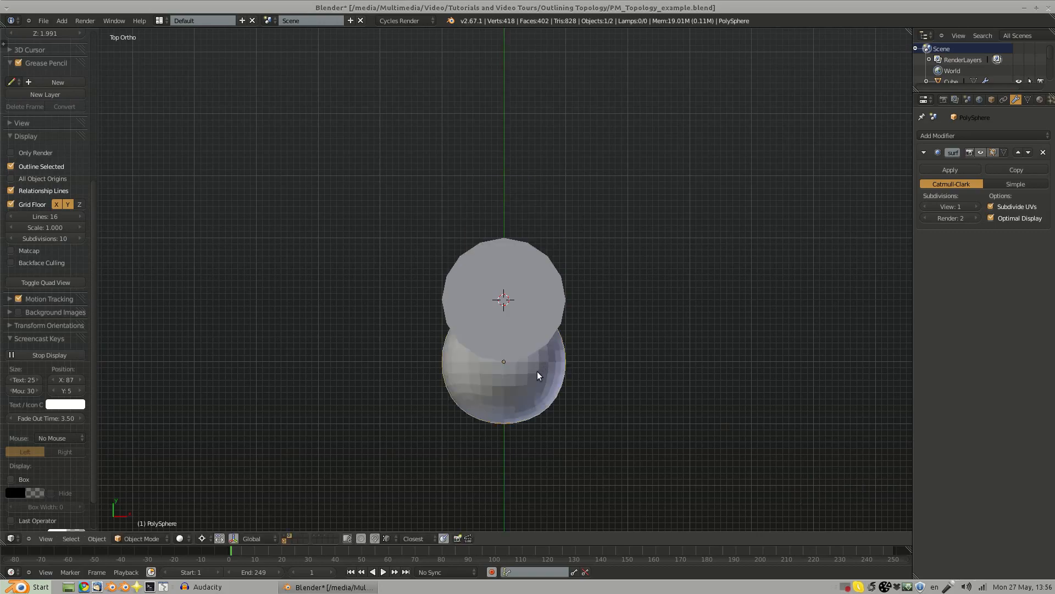
Step: Add a Boolean modifier to the cylinder and set its operation to Difference
middle_drag(536, 371, 535, 288)
scroll(535, 287, up, 6)
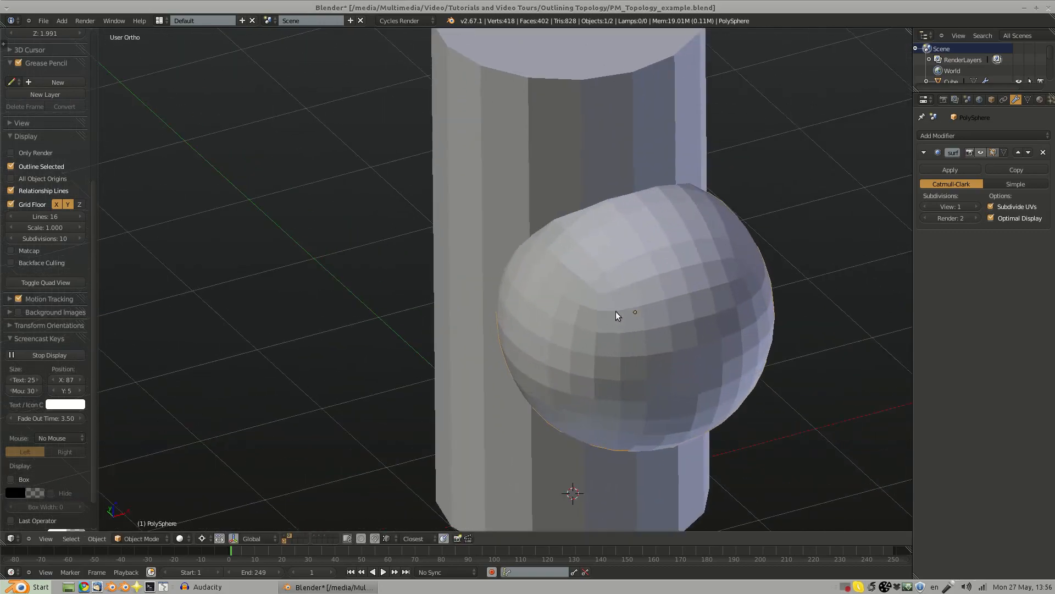
middle_drag(635, 297, 471, 401)
right_click(578, 348)
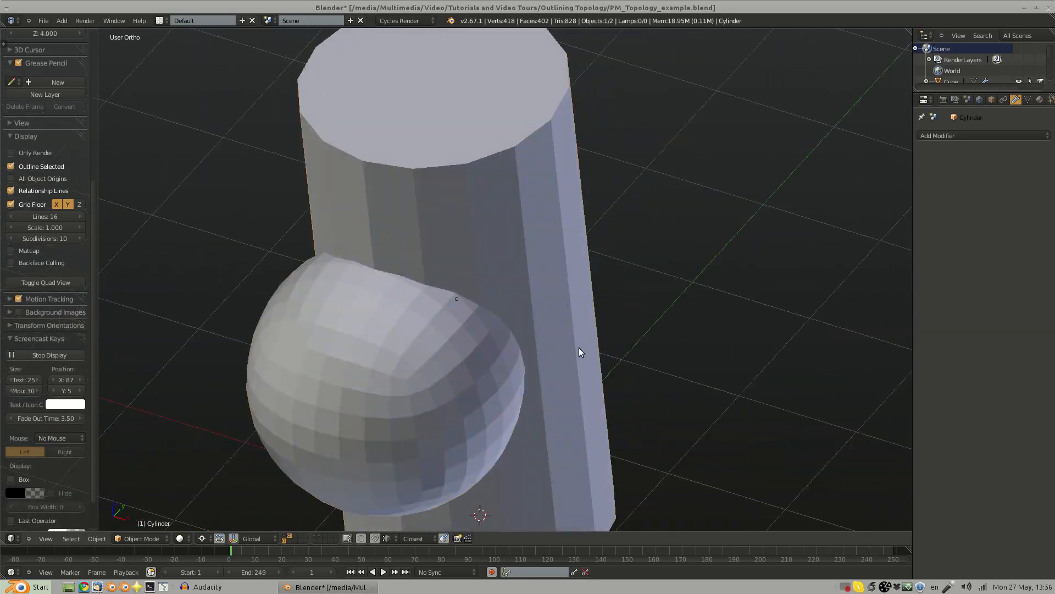
middle_drag(791, 223, 544, 292)
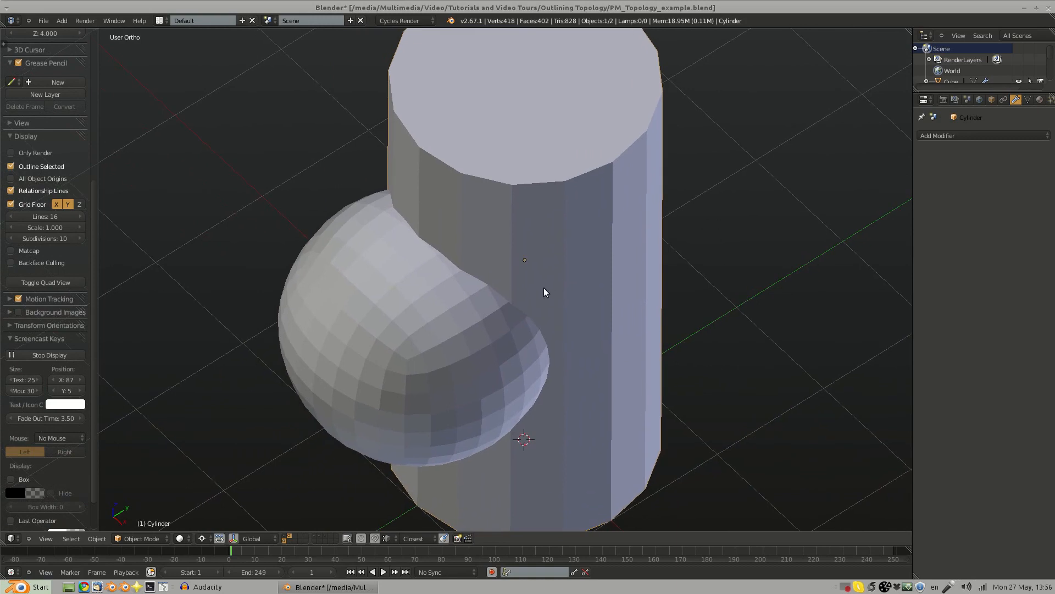
key(q)
mouse_move(537, 254)
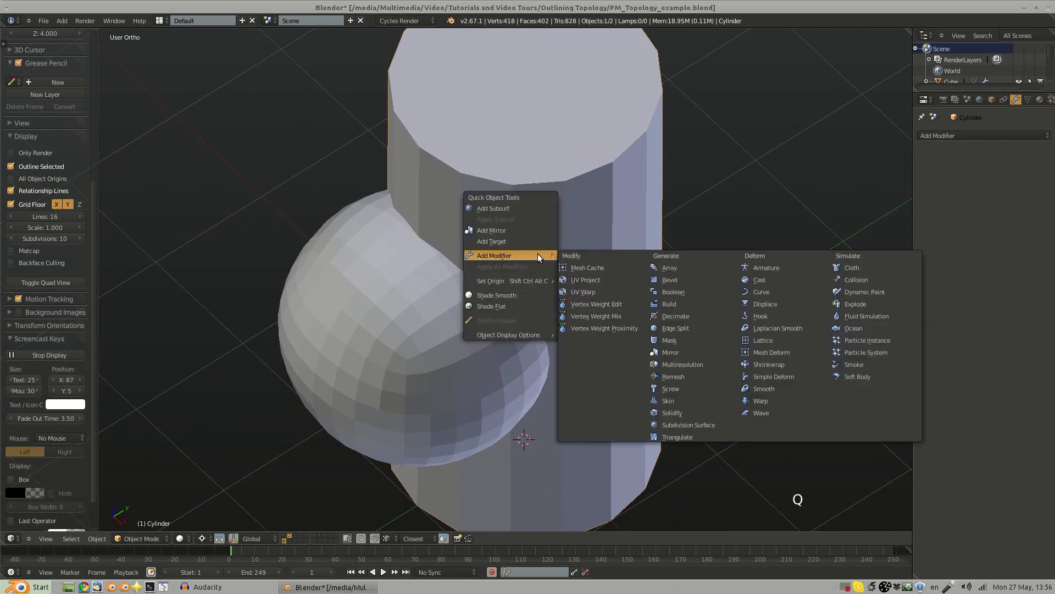
click(679, 291)
click(940, 195)
click(929, 163)
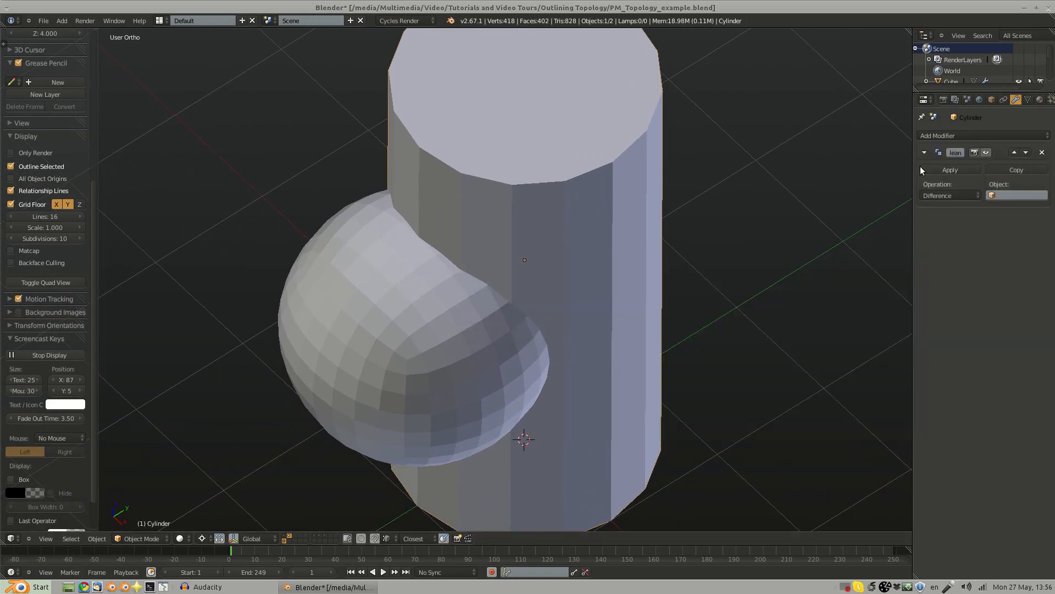
Step: Choose the PolySphere as the Boolean modifier's cutting object
middle_drag(648, 323, 605, 299)
click(1016, 195)
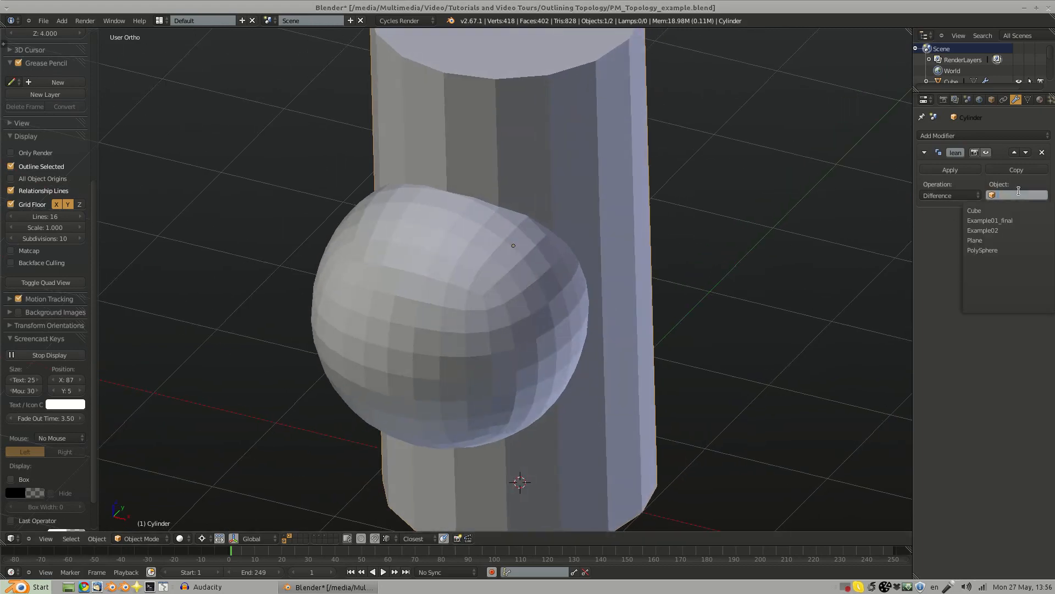
click(1000, 250)
Step: Hide the PolySphere to expose the spherical cut-out in the cylinder's side
middle_drag(496, 340, 489, 349)
right_click(411, 357)
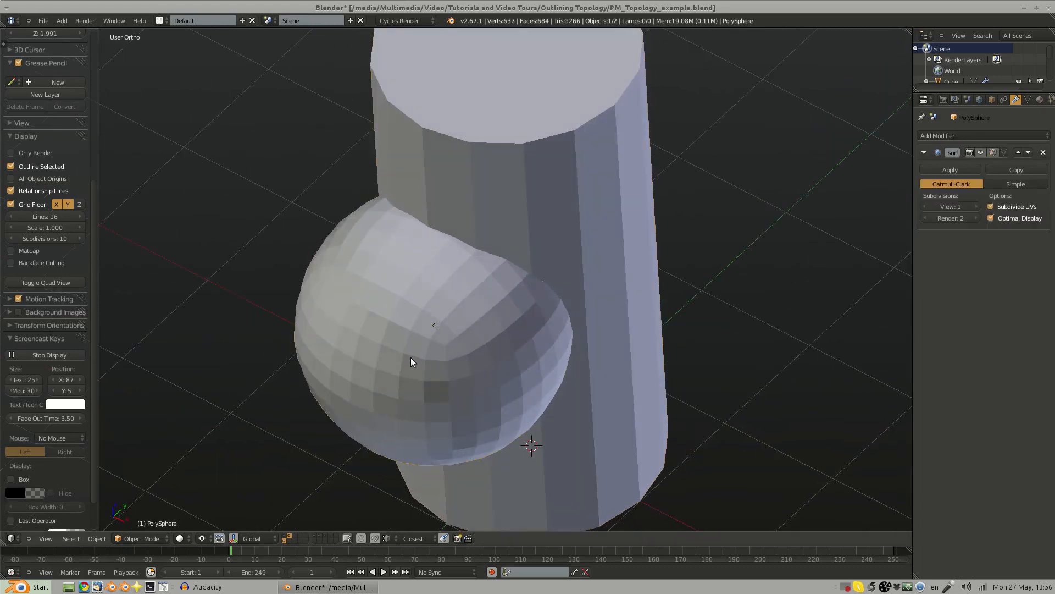
key(h)
middle_drag(429, 379, 569, 291)
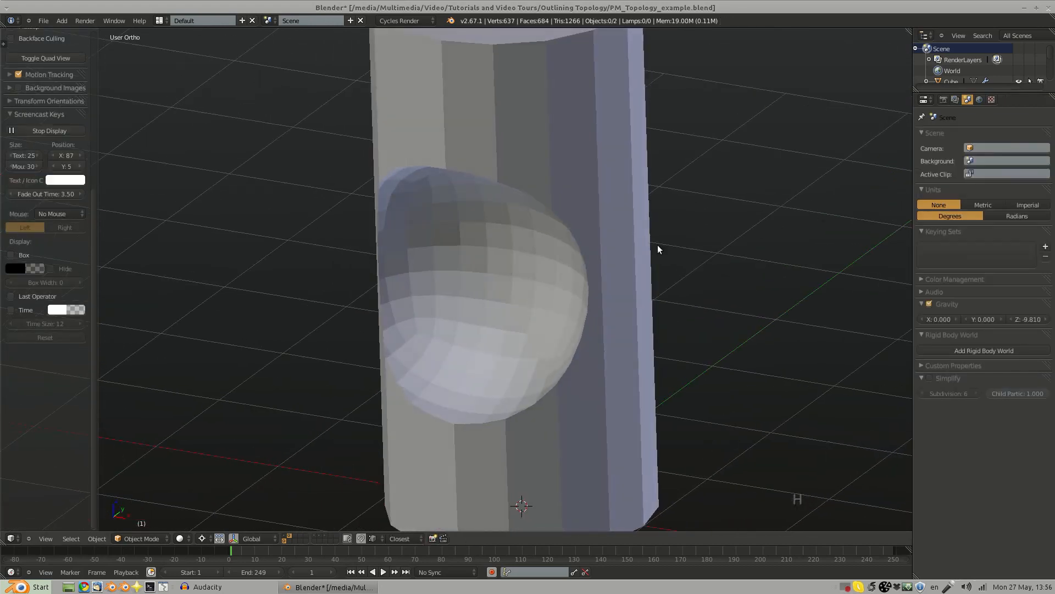
Step: Apply all modifiers on the cylinder to make the Boolean cut permanent
right_click(596, 247)
key(q)
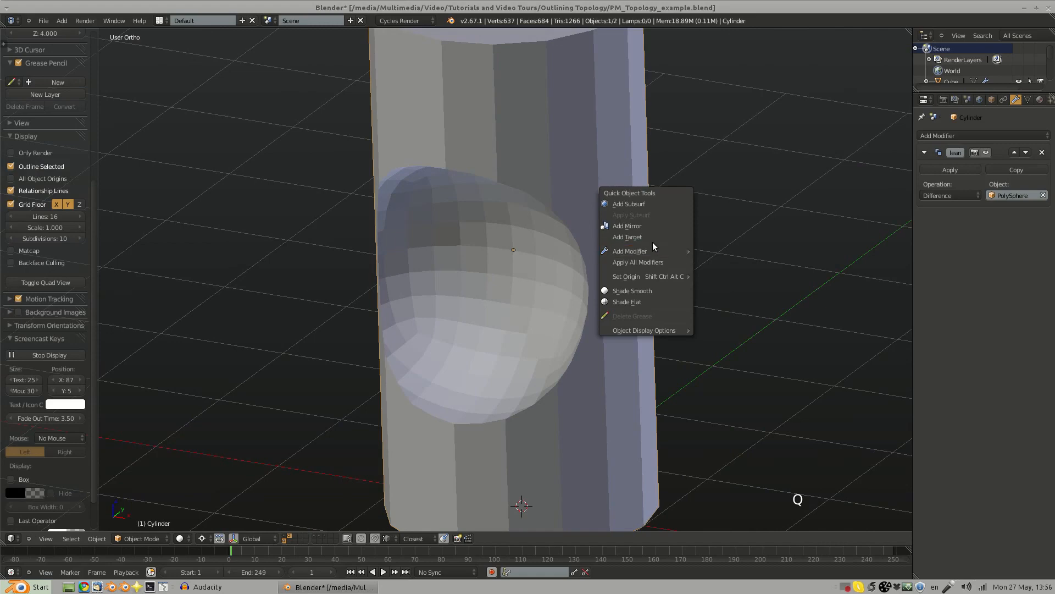
click(654, 262)
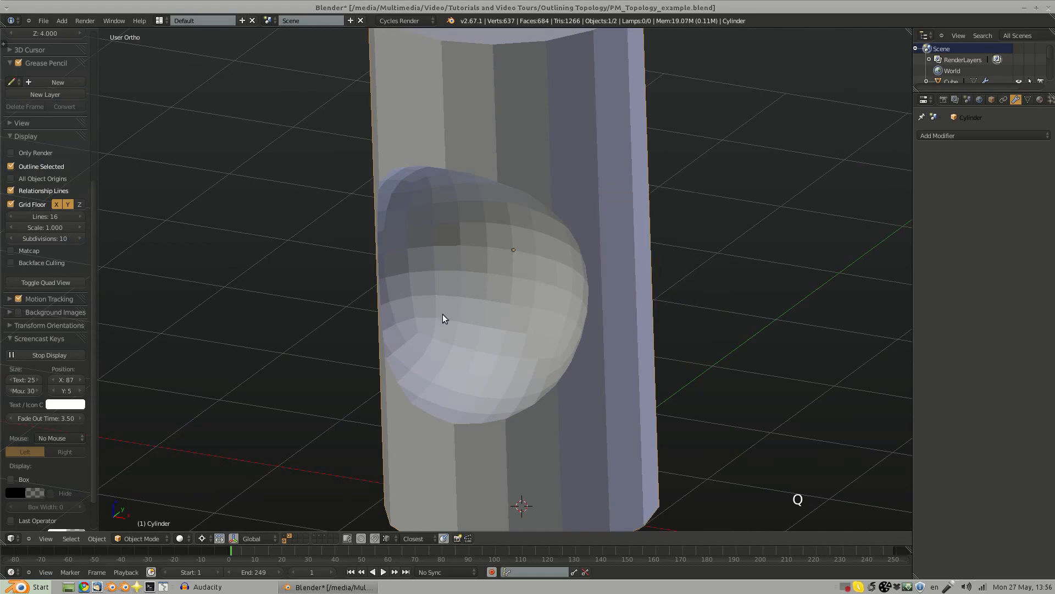
middle_drag(443, 314, 494, 380)
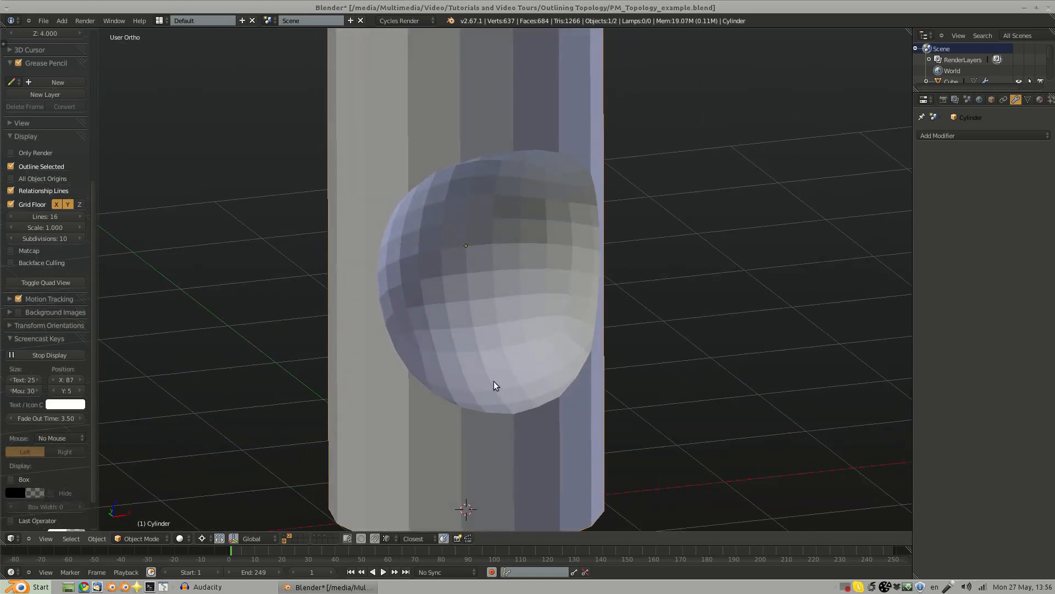
Step: Unhide the PolySphere and set the pivot point to Median Point
key(alt+h)
key(comma)
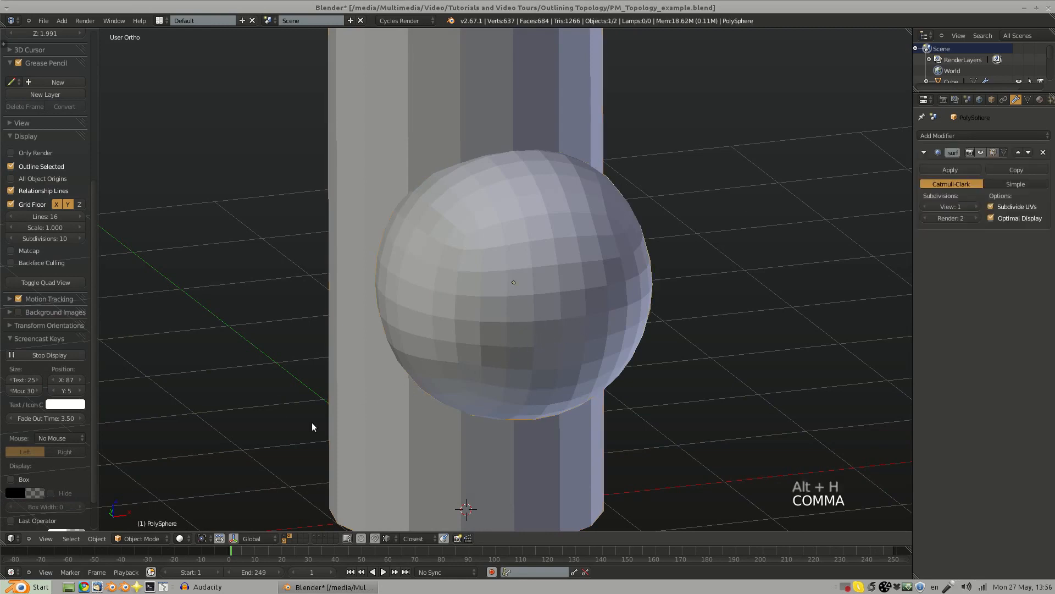
click(219, 538)
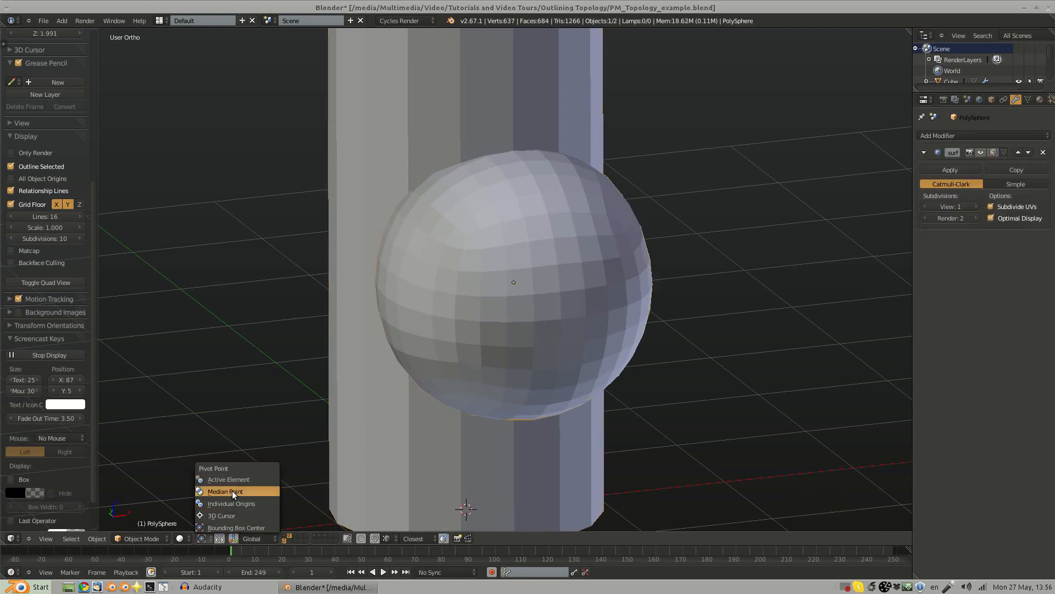
click(238, 492)
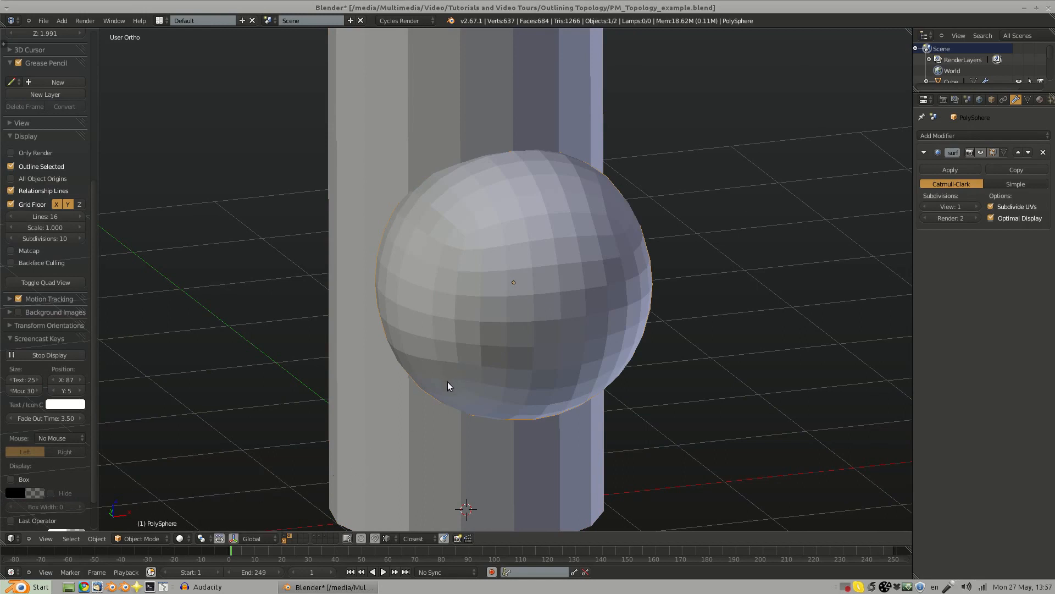
Step: Show only layer 2 and open the cut cylinder in Edit Mode with all its geometry deselected
key(h)
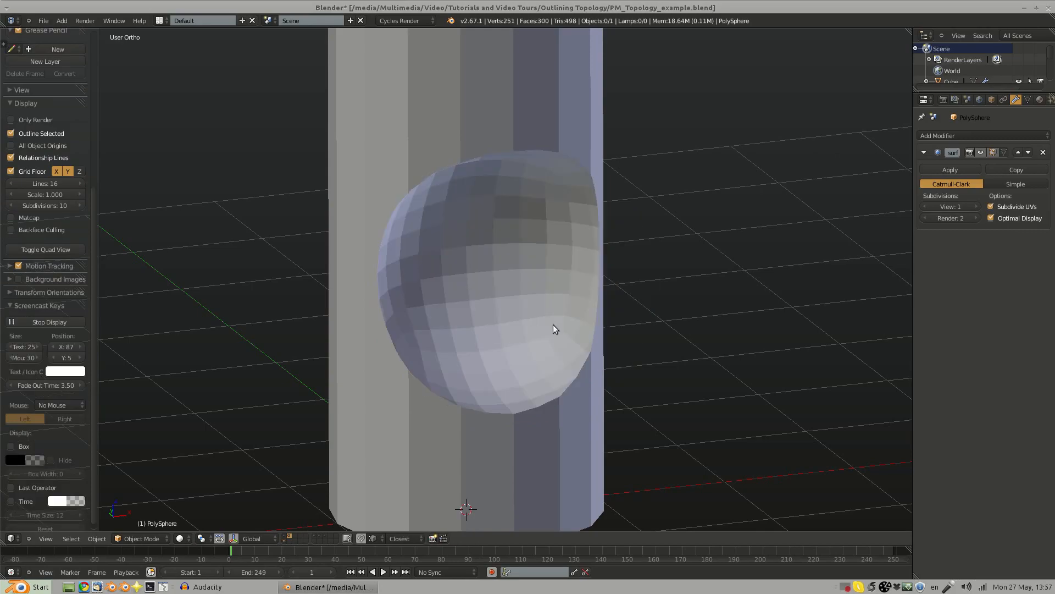
middle_drag(553, 324, 517, 397)
right_click(509, 375)
key(Tab)
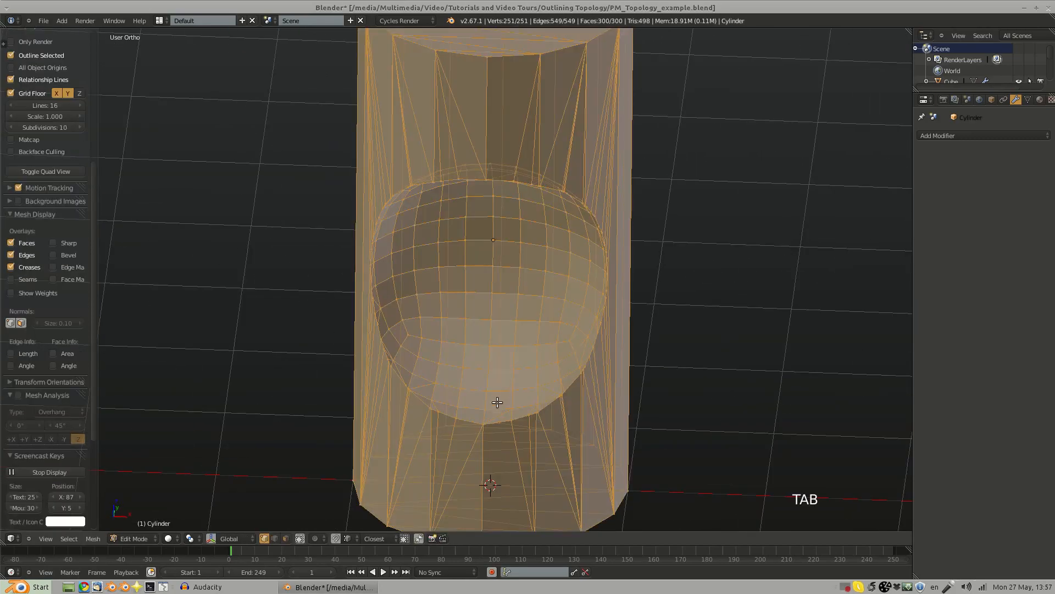
key(a)
key(a)
Step: Add one centred horizontal loop cut around the cylinder's uncut back faces, level with the middle of the cut-out
middle_drag(493, 434, 487, 314)
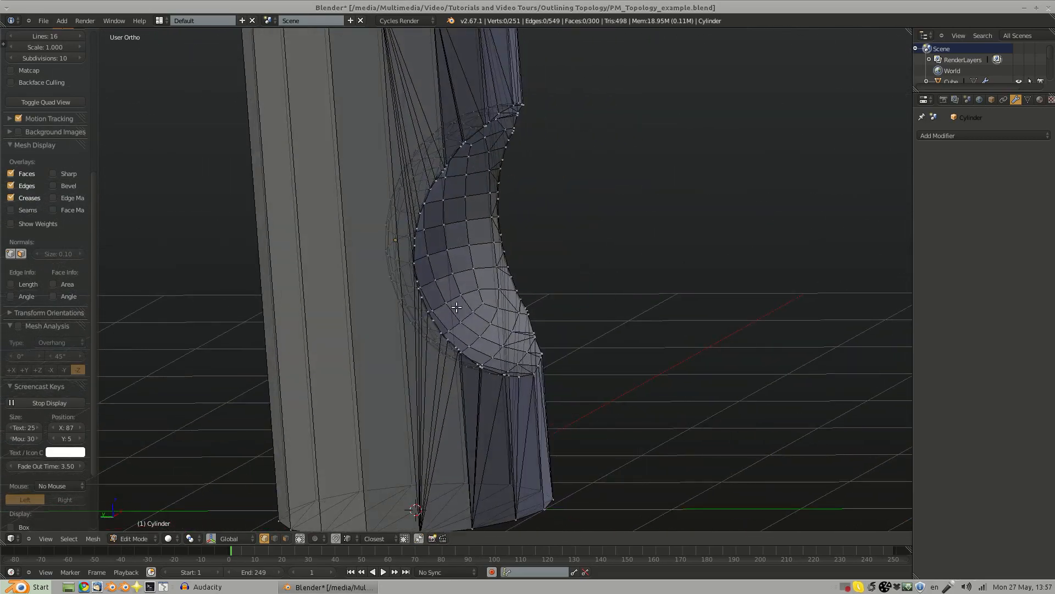
key(KP_3)
key(KP_1)
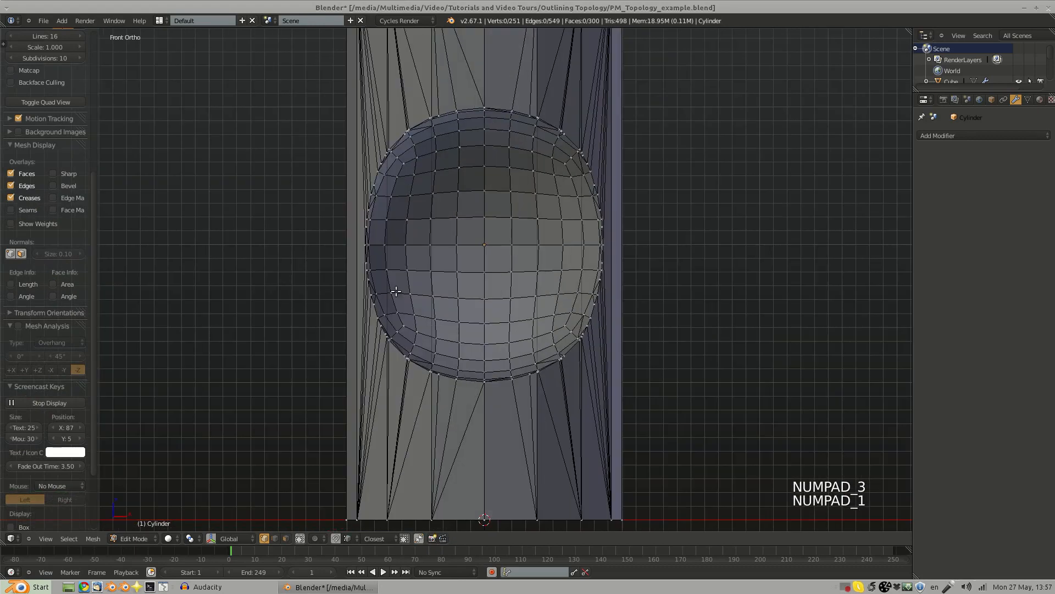
key(ctrl+KP_3)
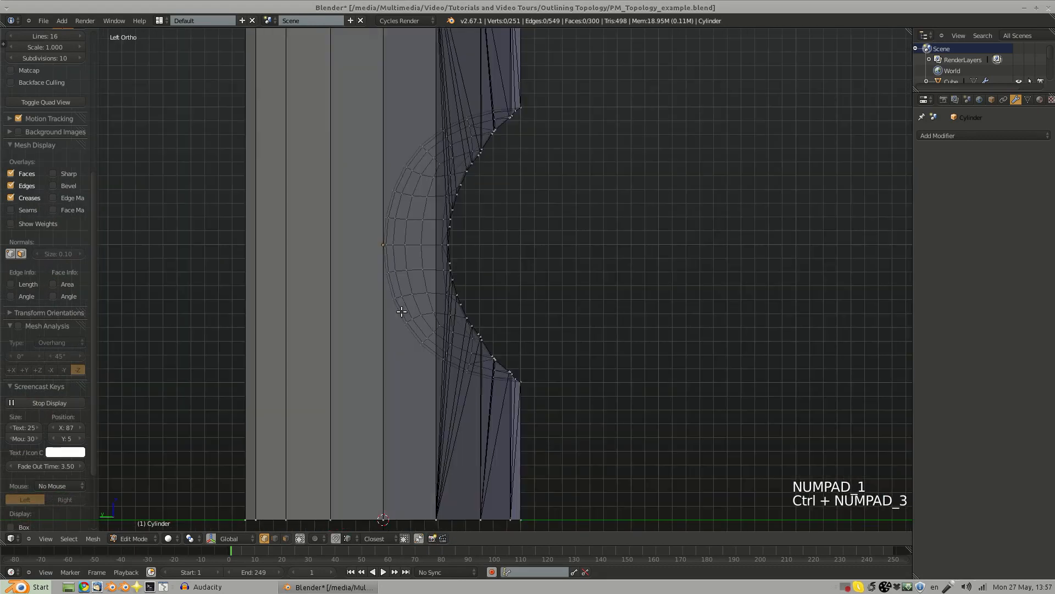
key(ctrl+r)
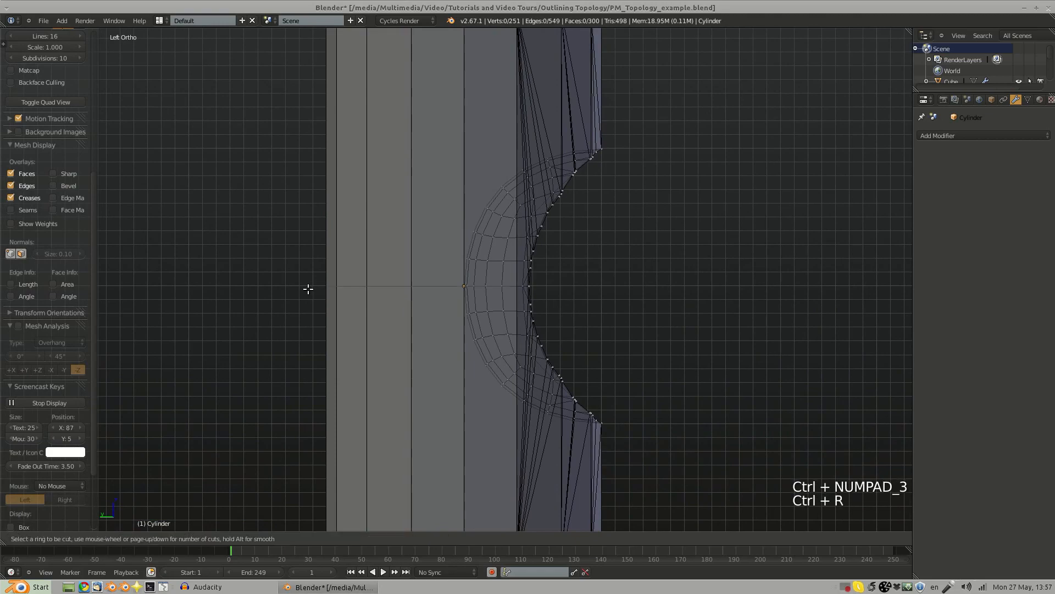
click(312, 295)
right_click(332, 245)
middle_drag(332, 247, 414, 388)
key(a)
Step: Connect the end vertex of the new edge loop to the neighbouring middle vertex on the cut-out's rim
scroll(412, 436, up, 3)
shift+middle_drag(412, 436, 413, 332)
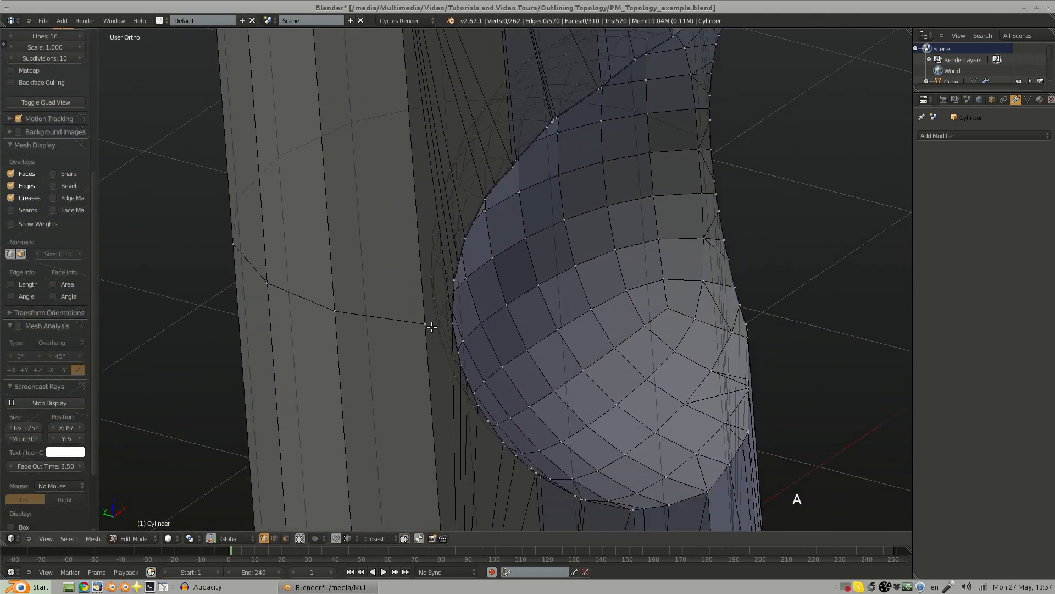
right_click(430, 325)
shift+right_click(454, 322)
scroll(451, 352, up, 3)
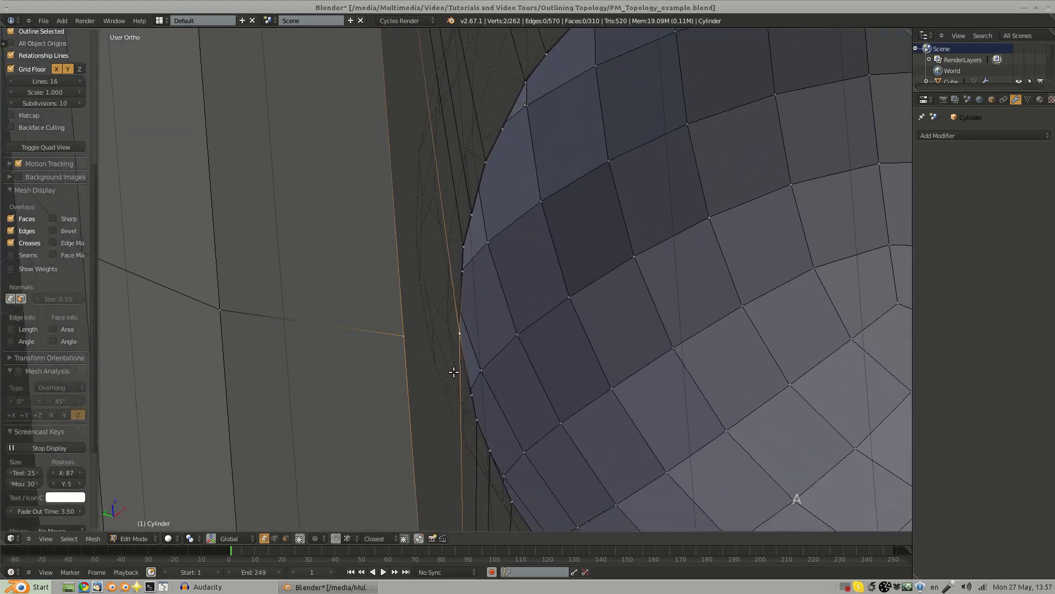
key(j)
scroll(451, 340, down, 4)
key(a)
Step: Delete the vertices of the cylinder's lower half and its +X half in front view, keeping only the quarter at upper -X
key(KP_1)
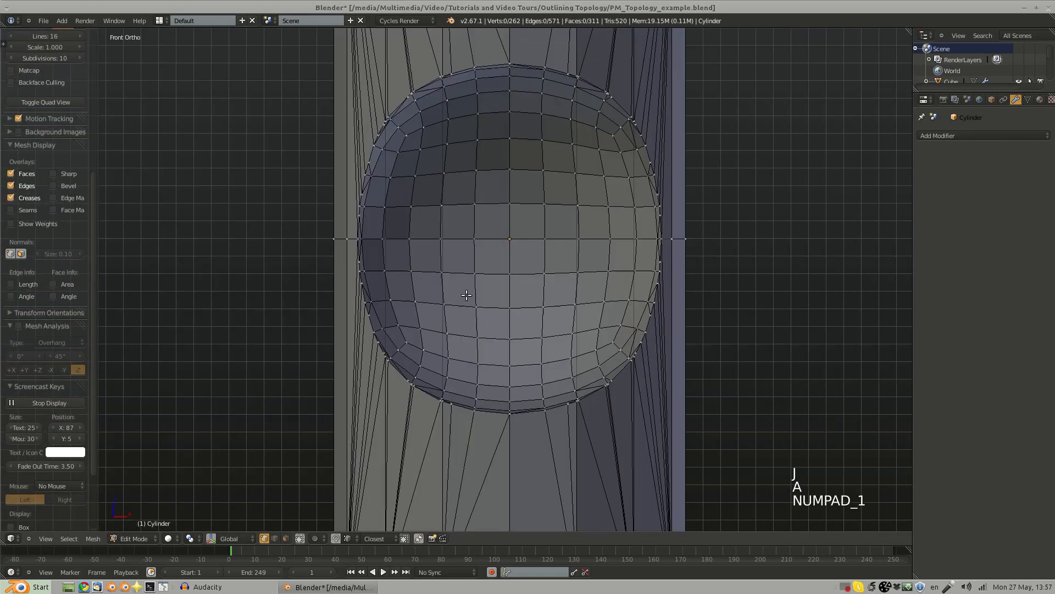
scroll(439, 319, down, 3)
key(b)
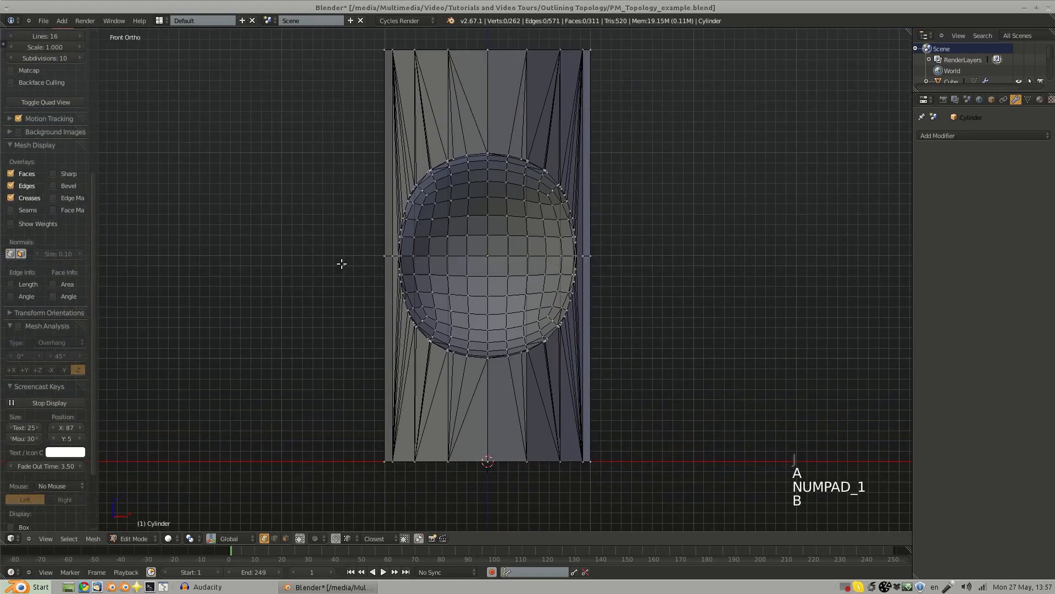
drag(346, 263, 653, 472)
key(b)
drag(498, 30, 595, 292)
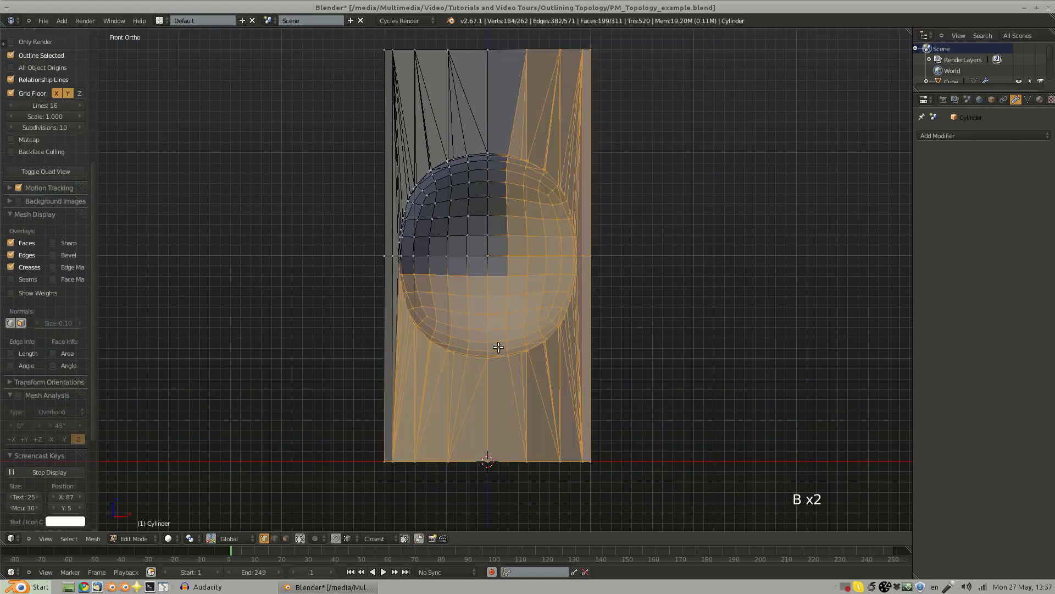
key(x)
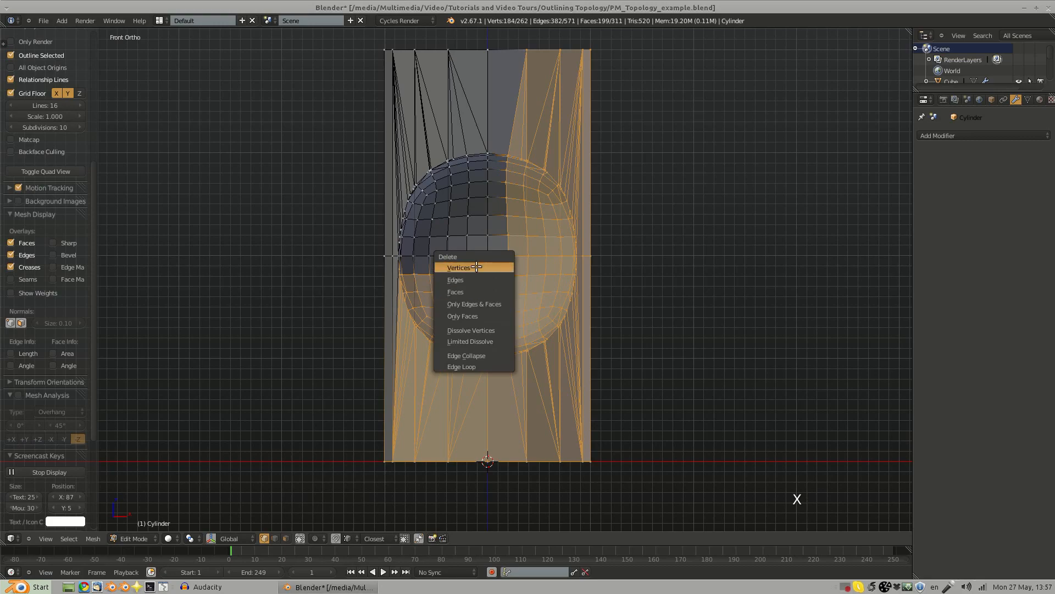
click(476, 266)
key(Tab)
middle_drag(495, 245, 463, 310)
key(Tab)
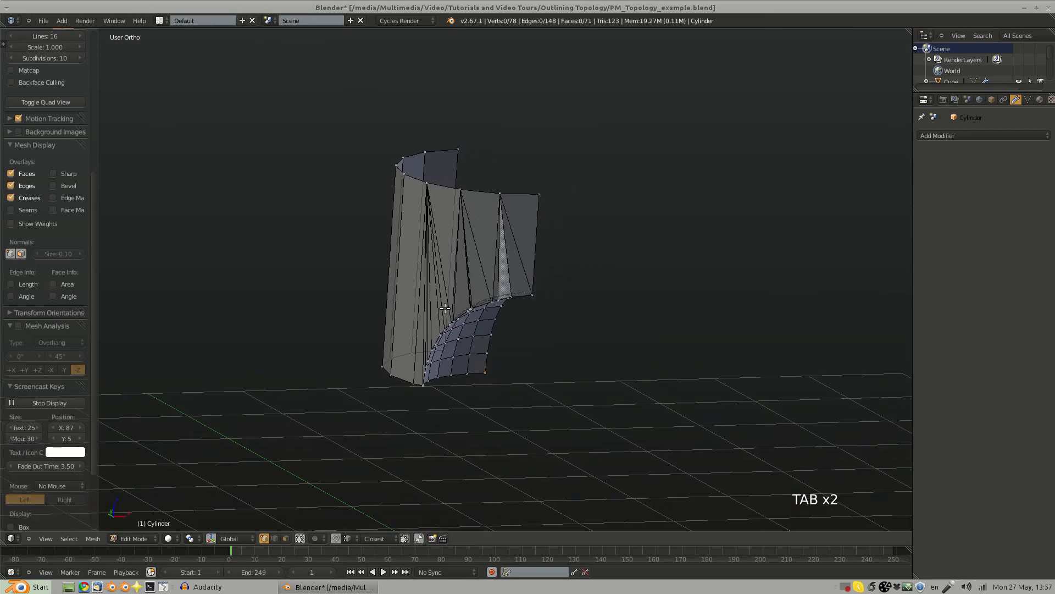
Step: Add a Mirror modifier to the quarter cylinder with the X and Z axes enabled, and return to Edit Mode
key(q)
key(Tab)
key(q)
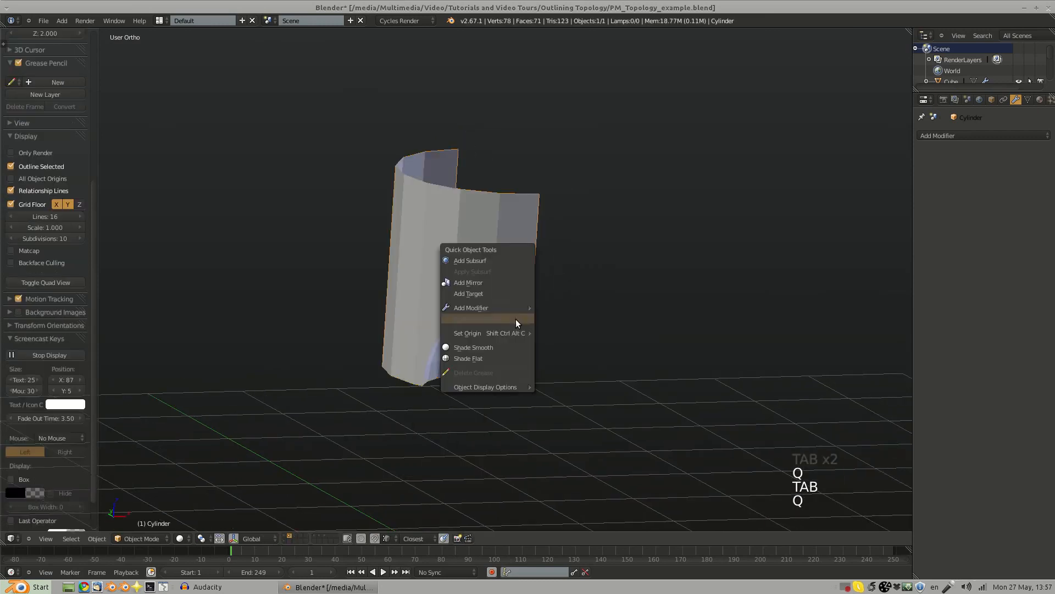
mouse_move(506, 309)
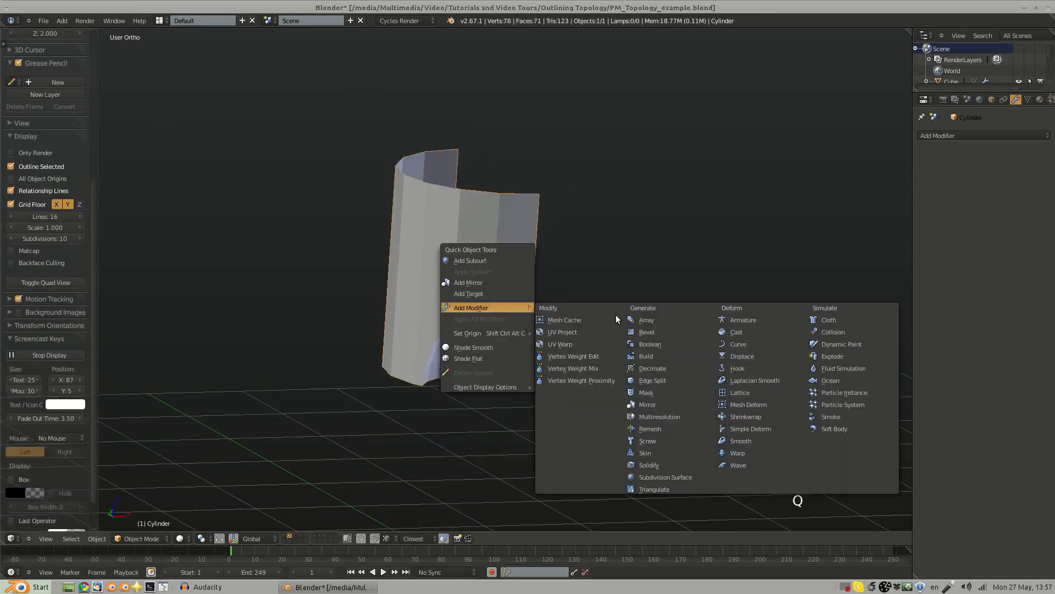
click(662, 403)
click(924, 217)
middle_drag(676, 324, 392, 366)
key(Tab)
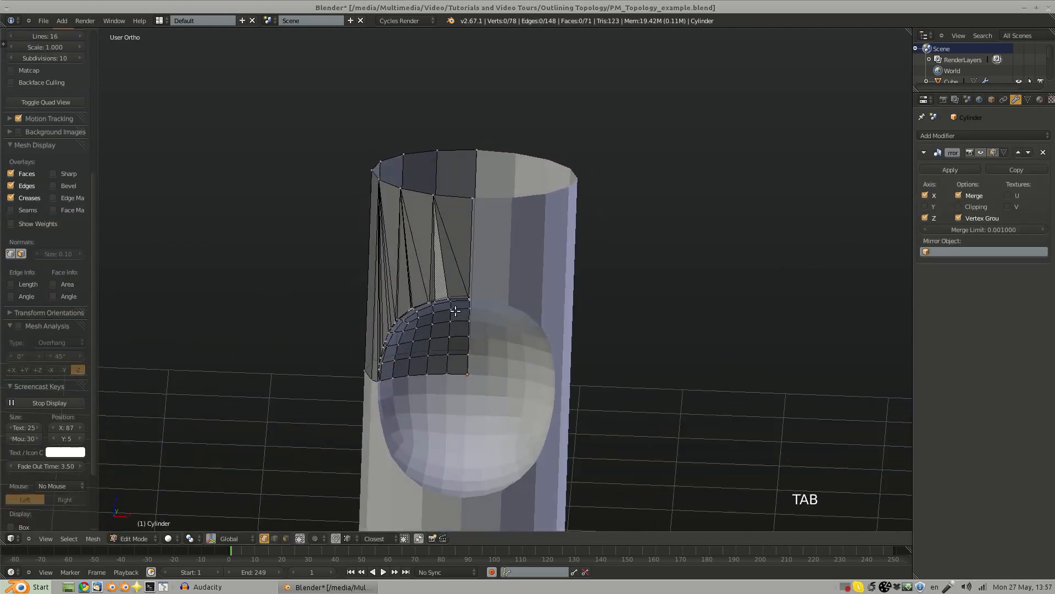
Step: Examine the quarter's topology, including the triangulated outer faces and the vertices along the cut-out's rim
middle_drag(441, 360, 497, 364)
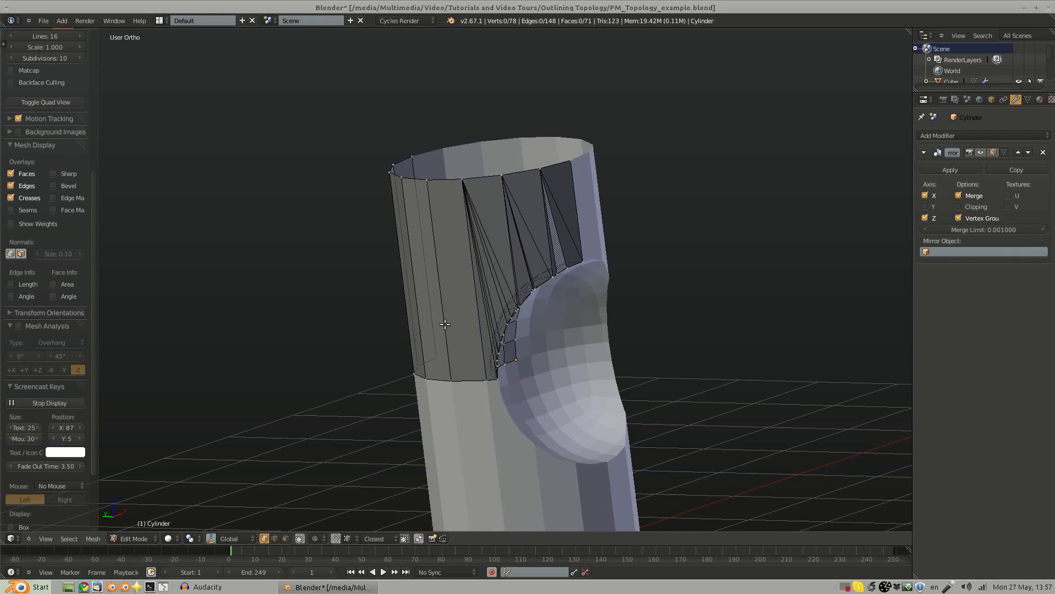
middle_drag(455, 248, 523, 382)
scroll(443, 356, up, 3)
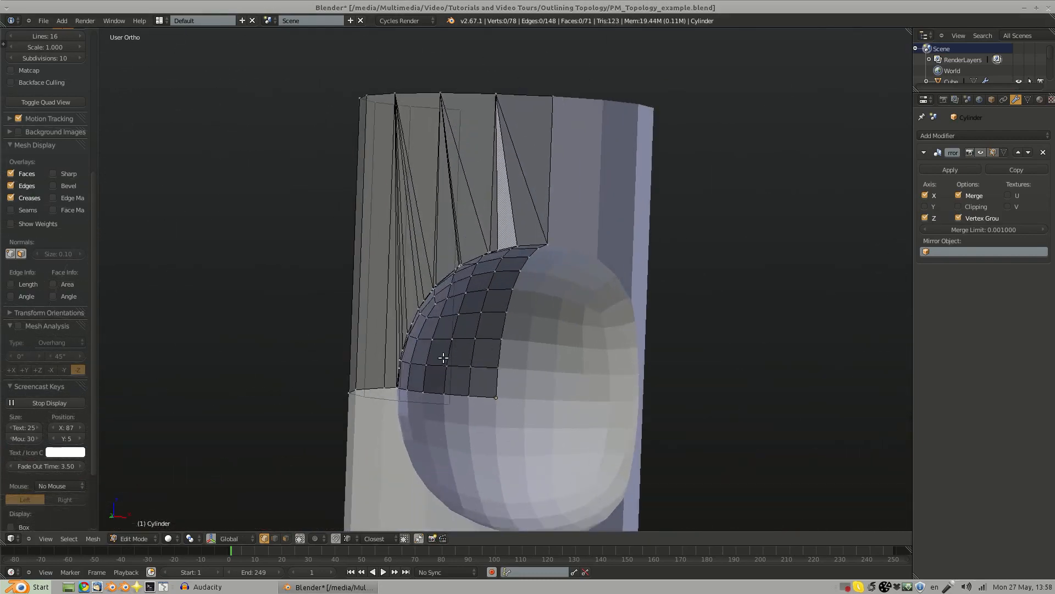
shift+middle_drag(456, 368, 486, 249)
scroll(452, 264, up, 3)
ctrl+middle_drag(426, 273, 384, 240)
scroll(556, 221, down, 3)
shift+middle_drag(557, 222, 513, 275)
mouse_move(649, 217)
middle_down()
mouse_move(660, 237)
mouse_move(655, 227)
middle_up()
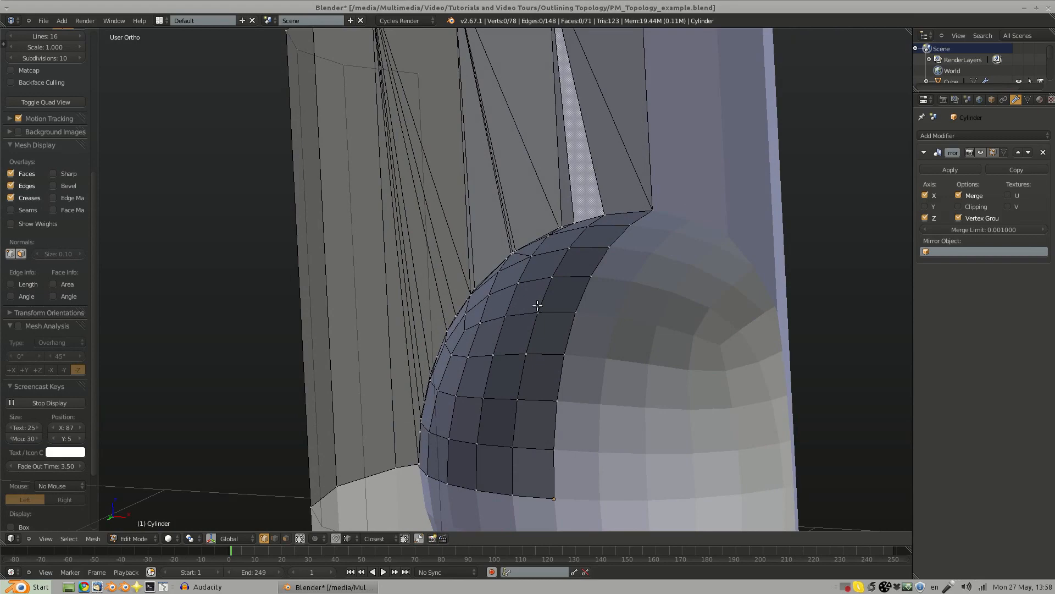
middle_drag(623, 307, 552, 294)
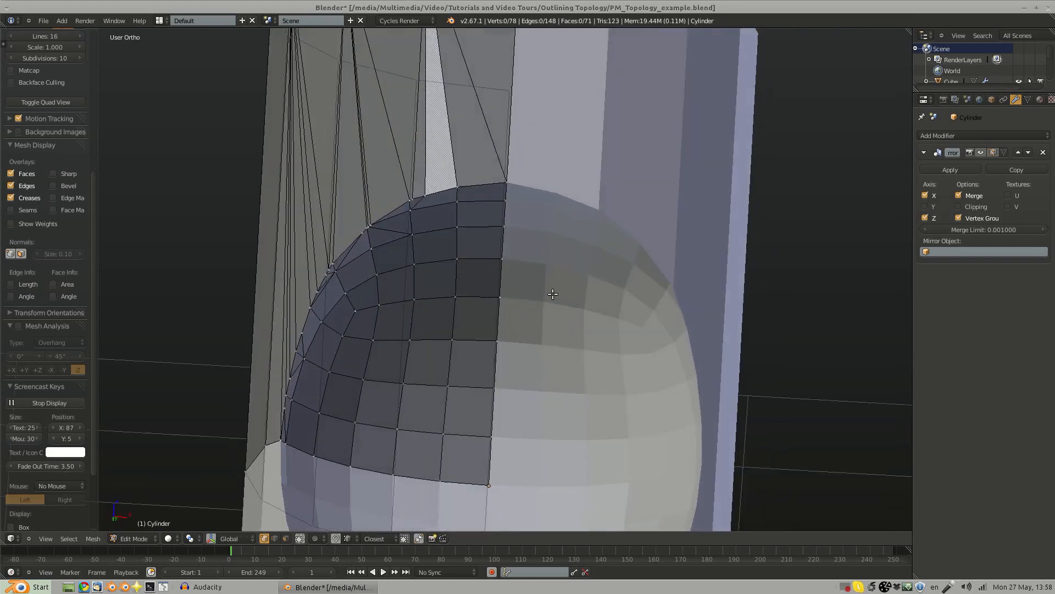
middle_drag(507, 269, 433, 309)
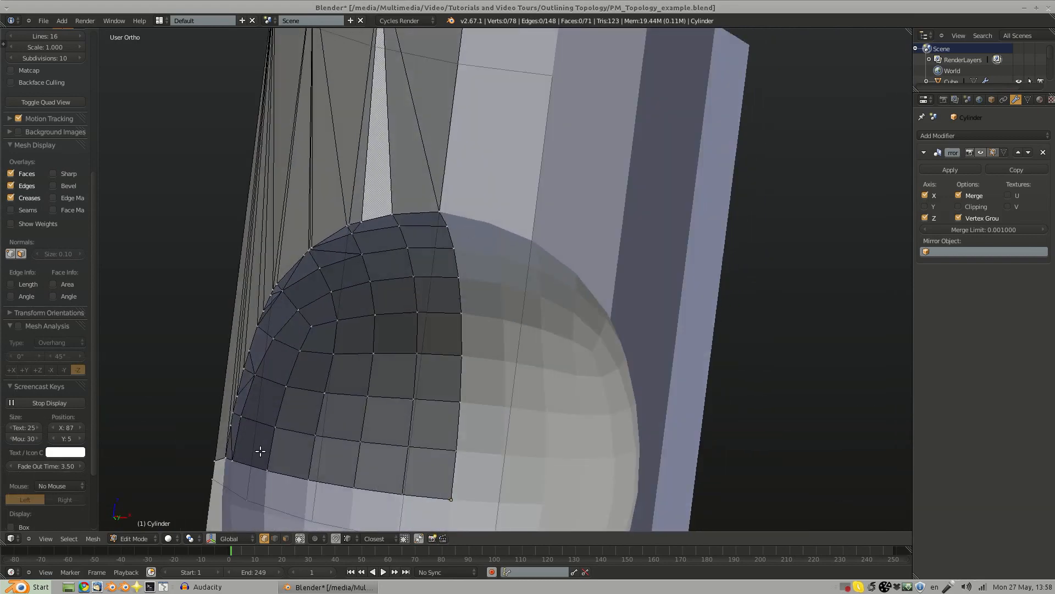
scroll(375, 310, down, 3)
middle_drag(385, 336, 446, 364)
middle_drag(377, 390, 494, 304)
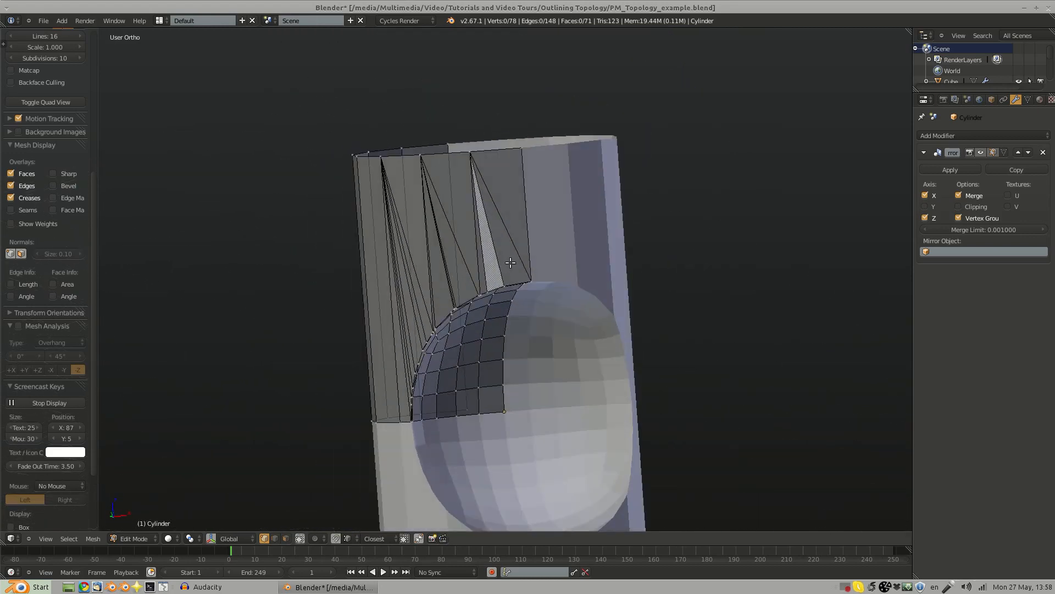
middle_drag(388, 418, 504, 306)
Step: View the finished smooth cylinder on the other layer for comparison, and reopen the mirrored quarter in Edit Mode
key(Tab)
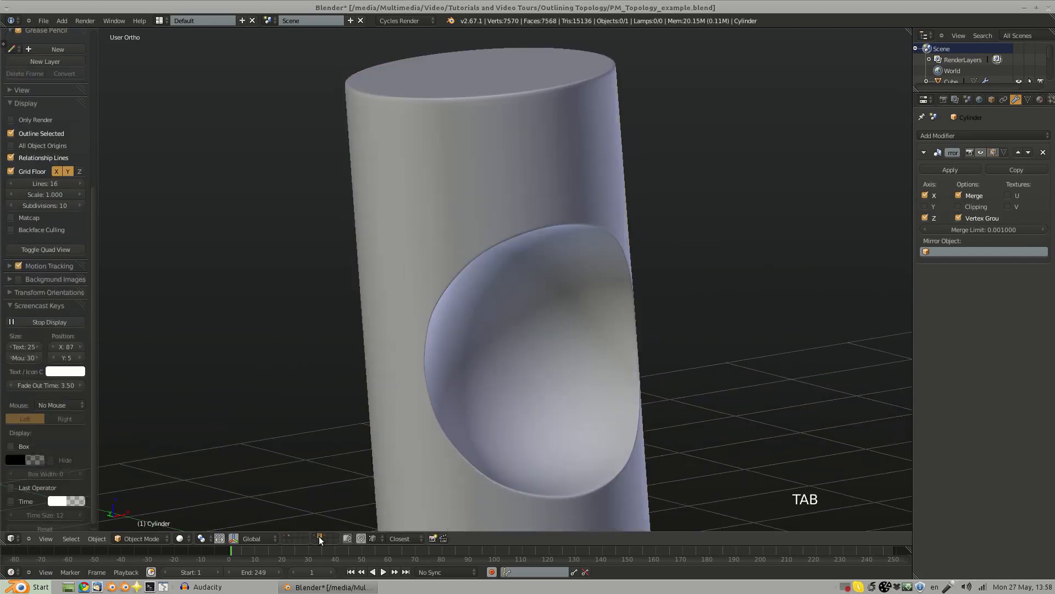
click(289, 536)
middle_drag(451, 363, 493, 412)
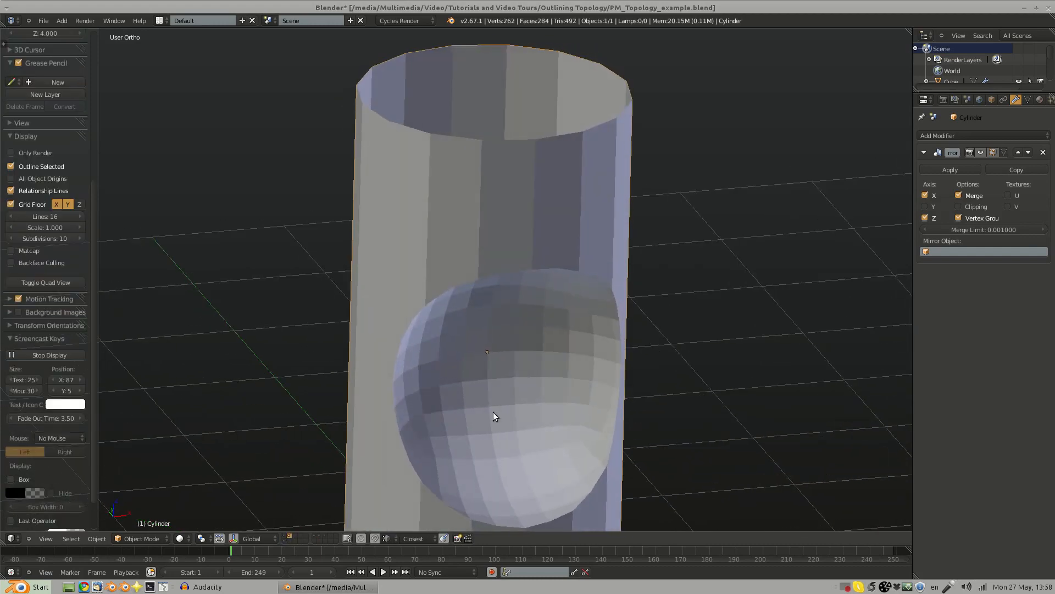
key(Tab)
Step: Circle-select the diagonal edges between the cylinder's upper border and the cut-out's rim in edge select mode, and remove them with Limited Dissolve
middle_drag(514, 374, 539, 365)
ctrl+middle_drag(482, 290, 432, 281)
middle_drag(392, 193, 483, 261)
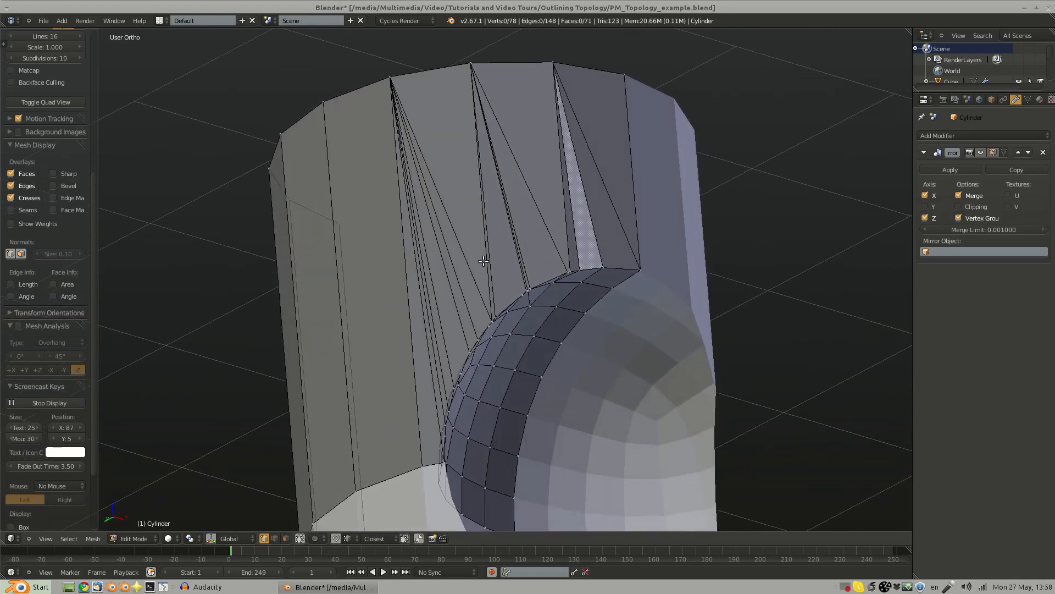
key(ctrl+Tab)
click(437, 287)
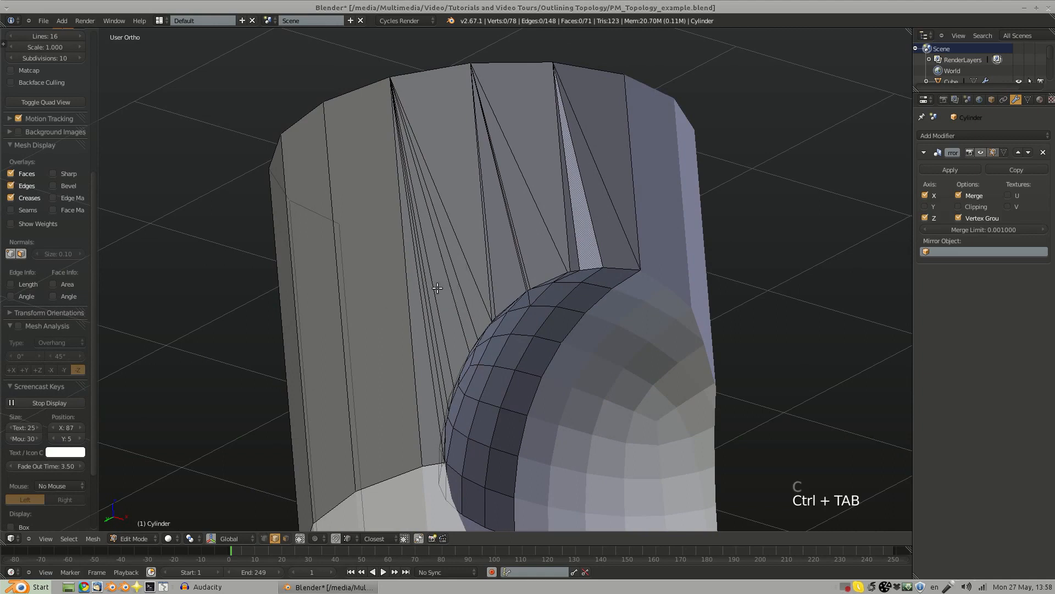
key(c)
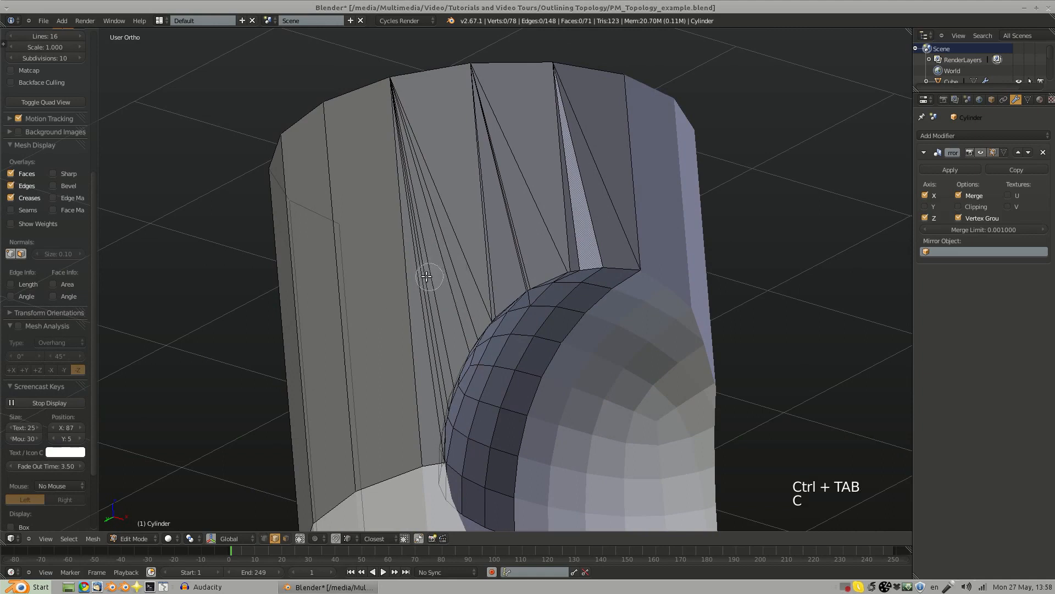
mouse_move(426, 276)
mouse_down()
mouse_move(443, 247)
mouse_move(522, 213)
mouse_move(505, 233)
mouse_up()
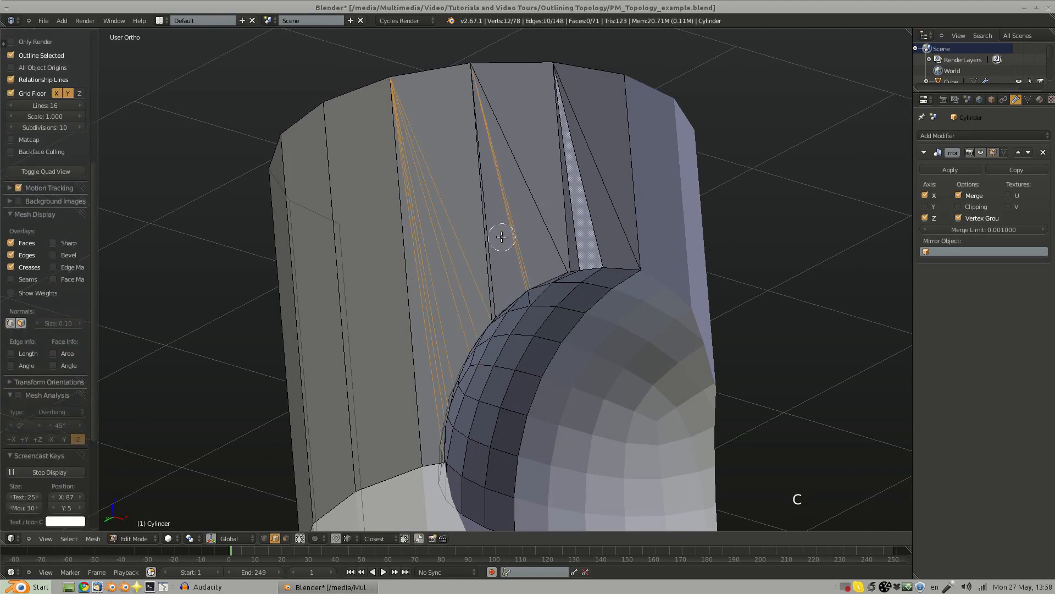
drag(581, 202, 596, 209)
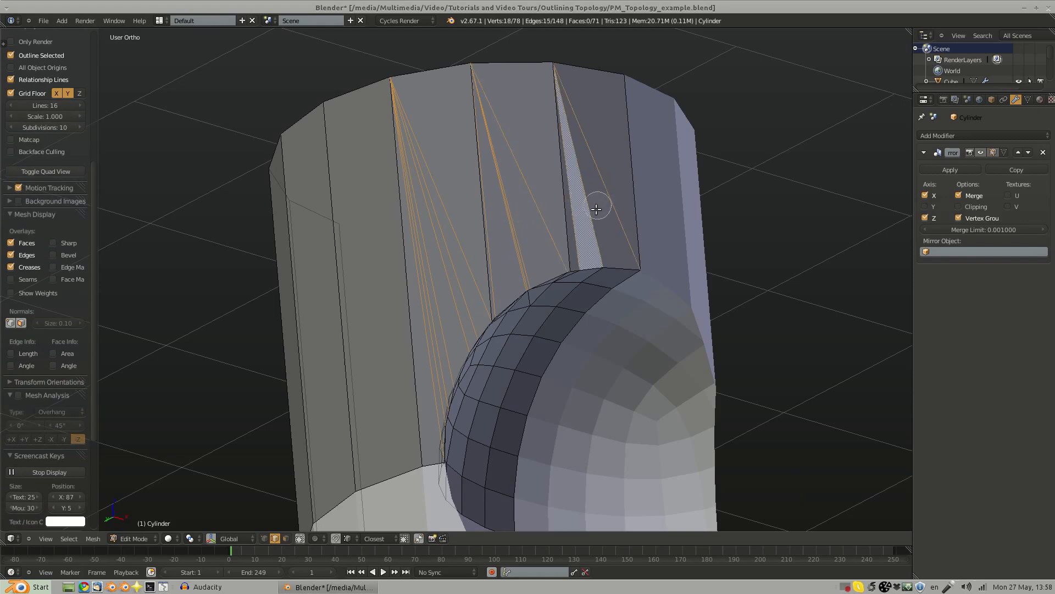
key(x)
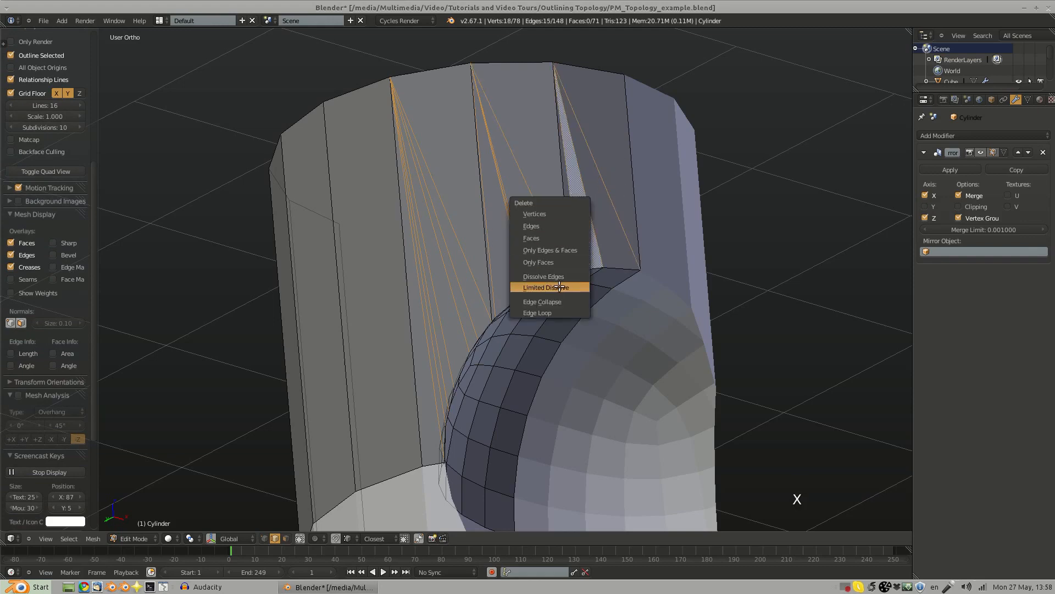
click(560, 286)
Step: Switch the mesh to vertex select mode and deselect everything
middle_drag(550, 250, 497, 247)
shift+middle_drag(352, 312, 407, 278)
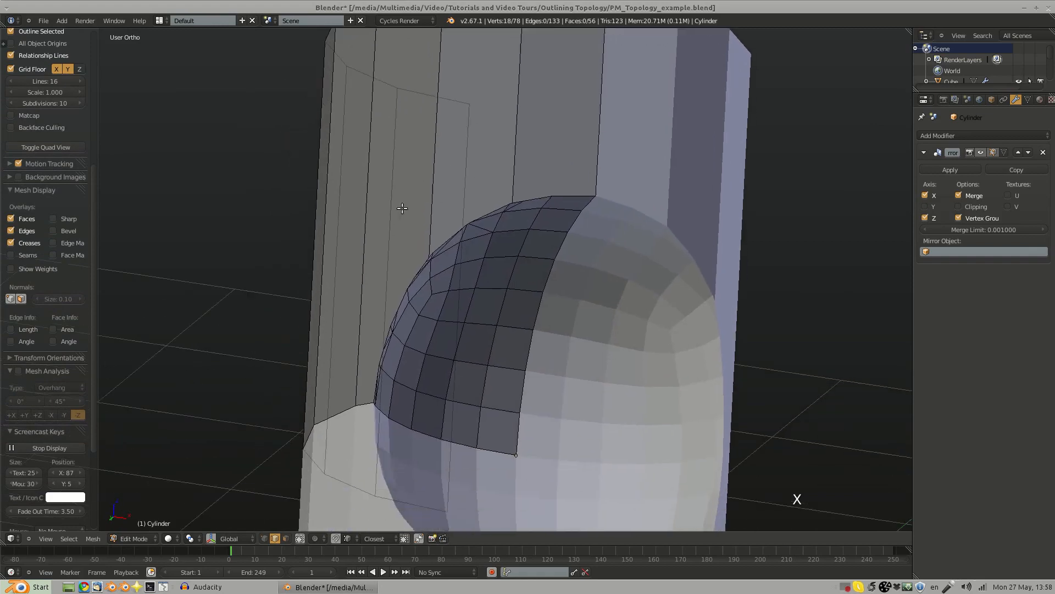
middle_drag(459, 221, 484, 233)
key(ctrl+Tab)
click(450, 317)
key(a)
Step: Enable vertex snapping and snap the stray rim vertex onto the adjacent end vertex of the first vertical edge beside the mirror centre
shift+middle_drag(435, 388, 432, 223)
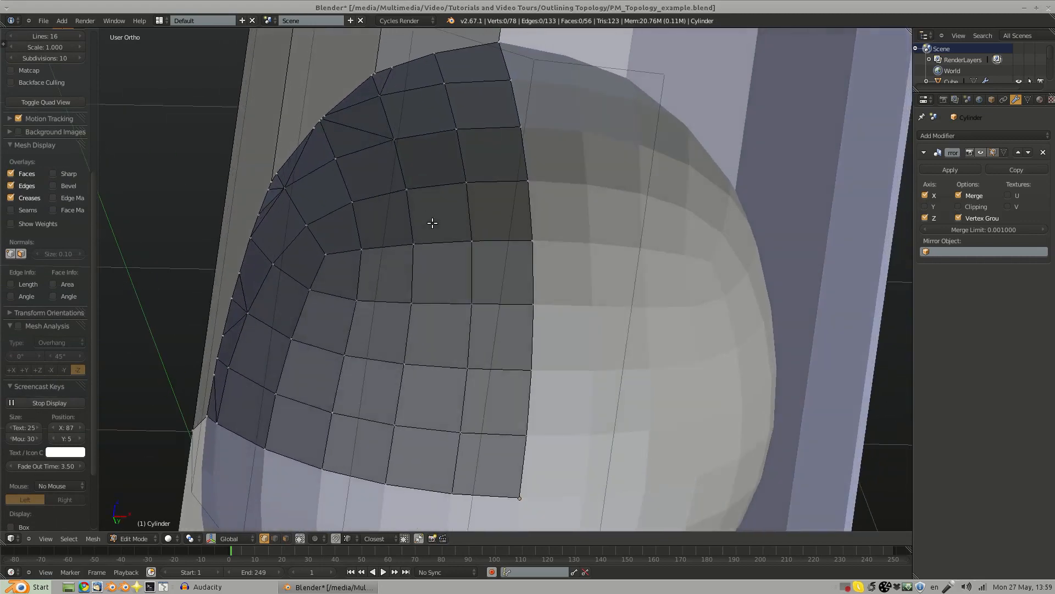
shift+middle_drag(369, 171, 429, 264)
ctrl+middle_drag(388, 216, 451, 281)
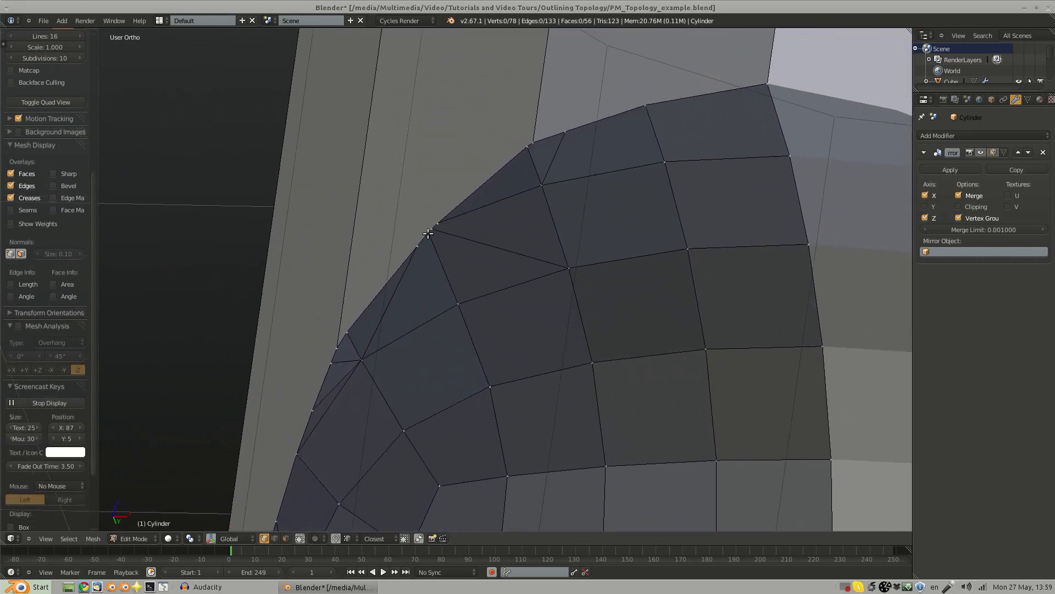
shift+middle_drag(536, 140, 479, 263)
right_click(487, 258)
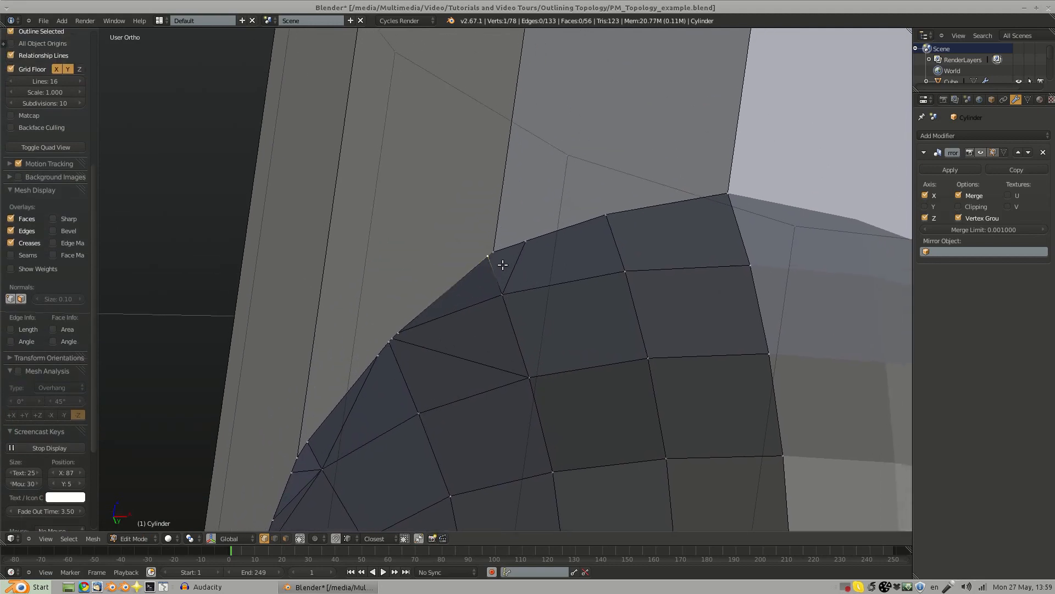
key(ctrl+shift+Tab)
click(481, 266)
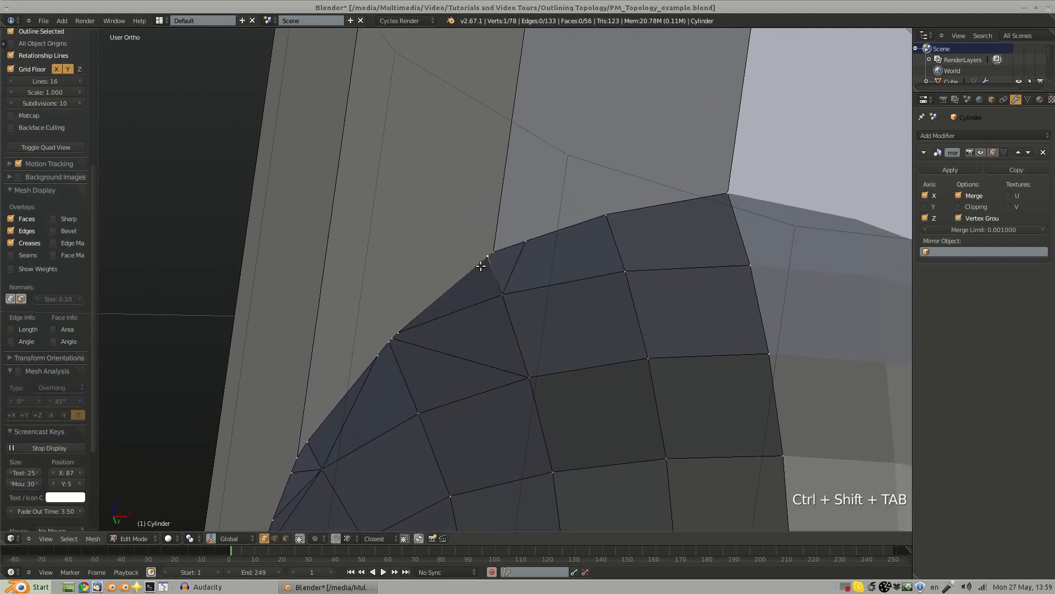
key(g)
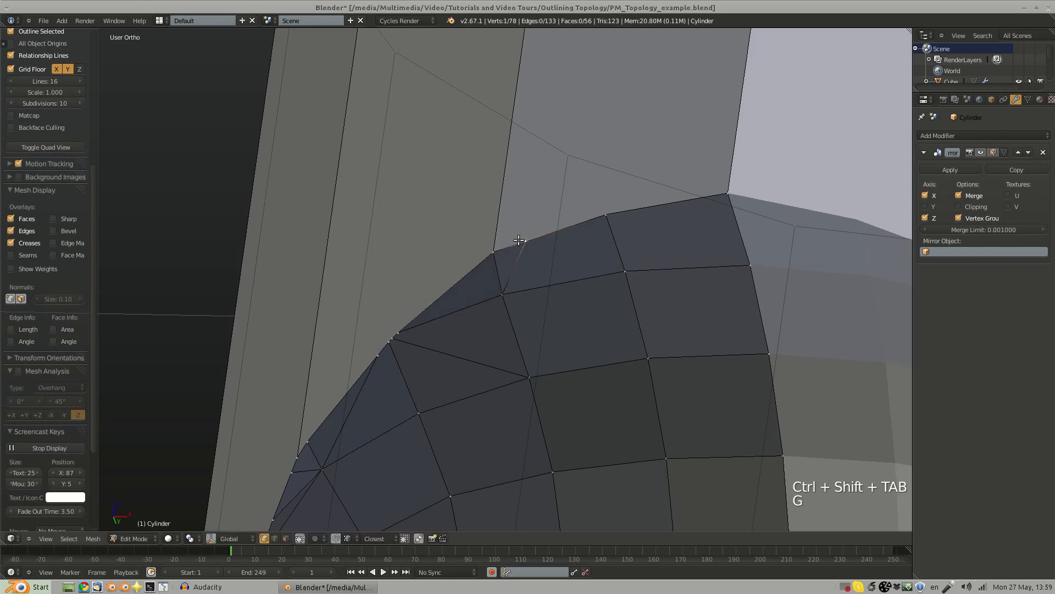
Step: Snap the extra rim vertex on the mirror-centre side onto the same vertical edge's end vertex, and deselect everything
key(g)
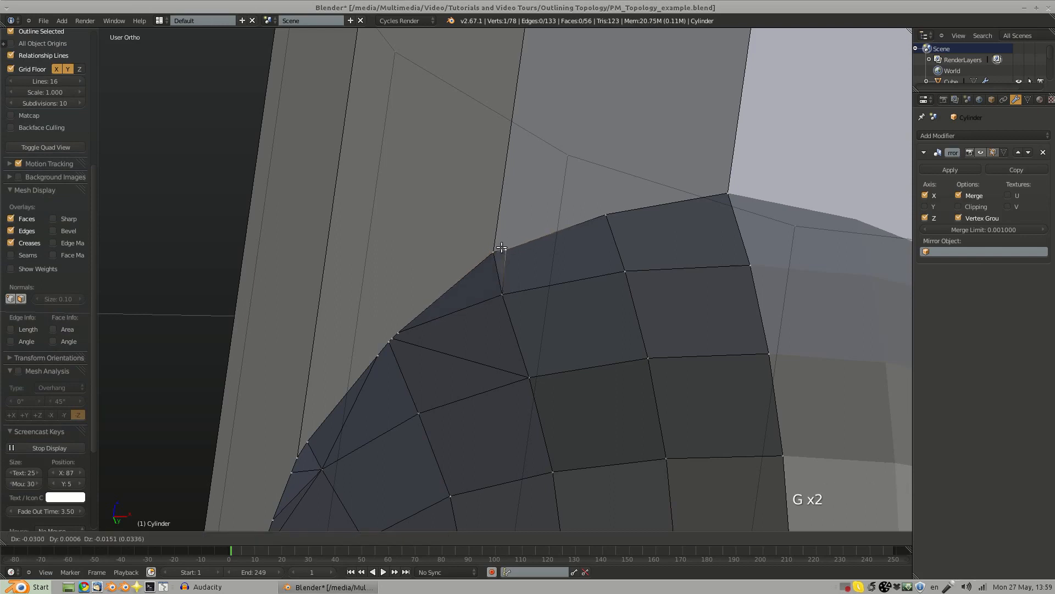
shift+middle_drag(530, 246, 490, 253)
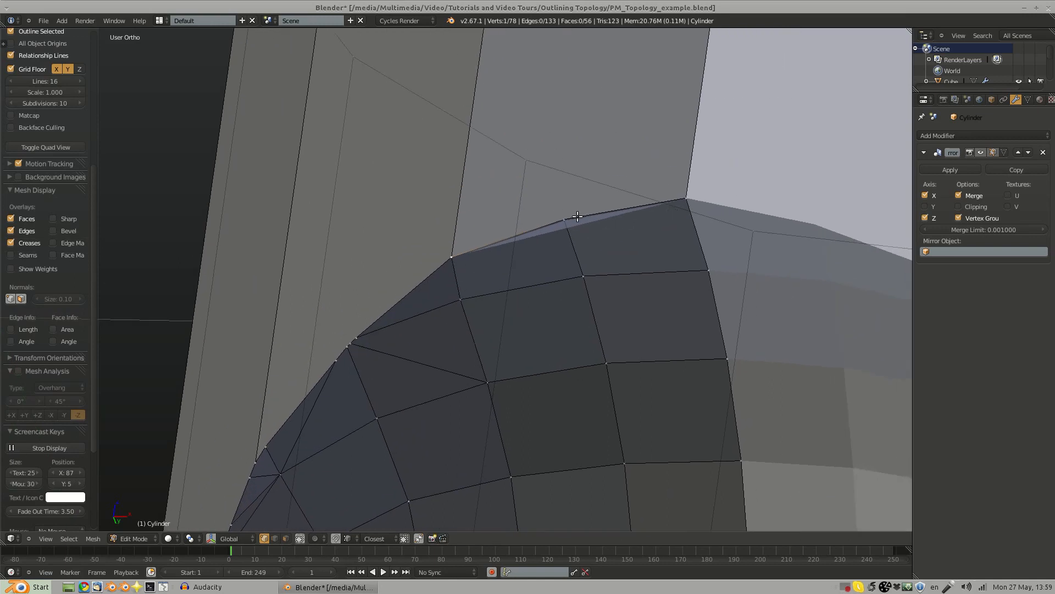
key(a)
shift+middle_drag(474, 234, 468, 241)
right_click(445, 263)
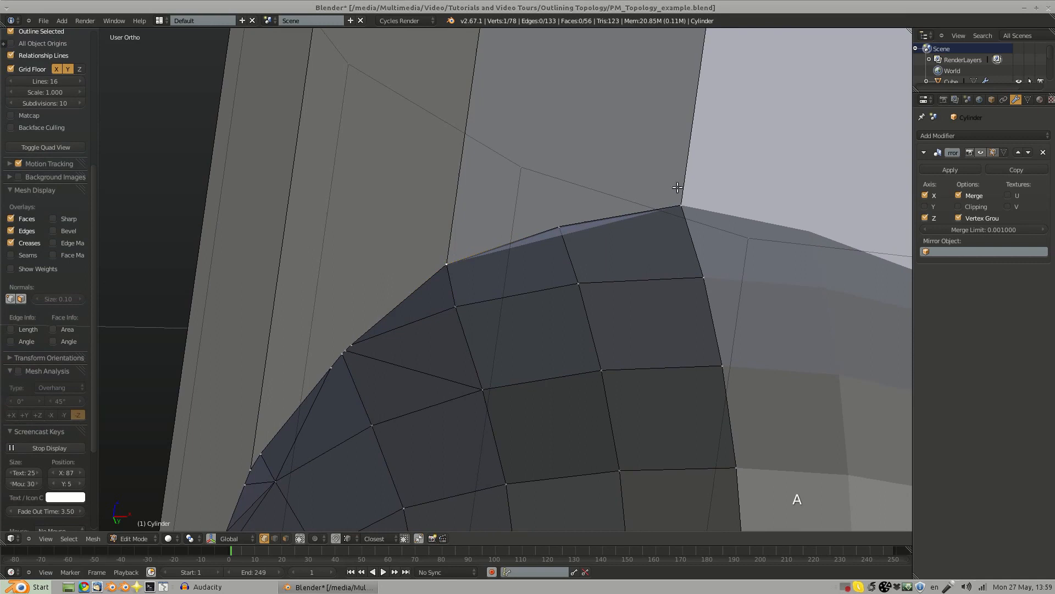
key(a)
shift+middle_drag(535, 253, 586, 238)
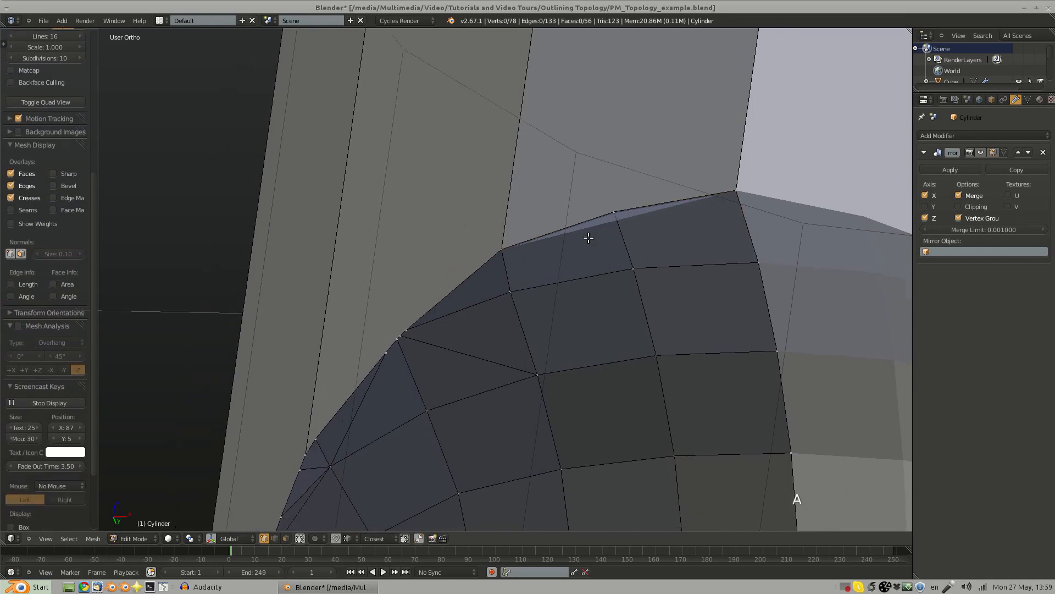
Step: Try deleting the extra rim vertex just below the second vertical edge's end, and undo the deletion
shift+middle_drag(386, 328, 452, 250)
right_click(439, 289)
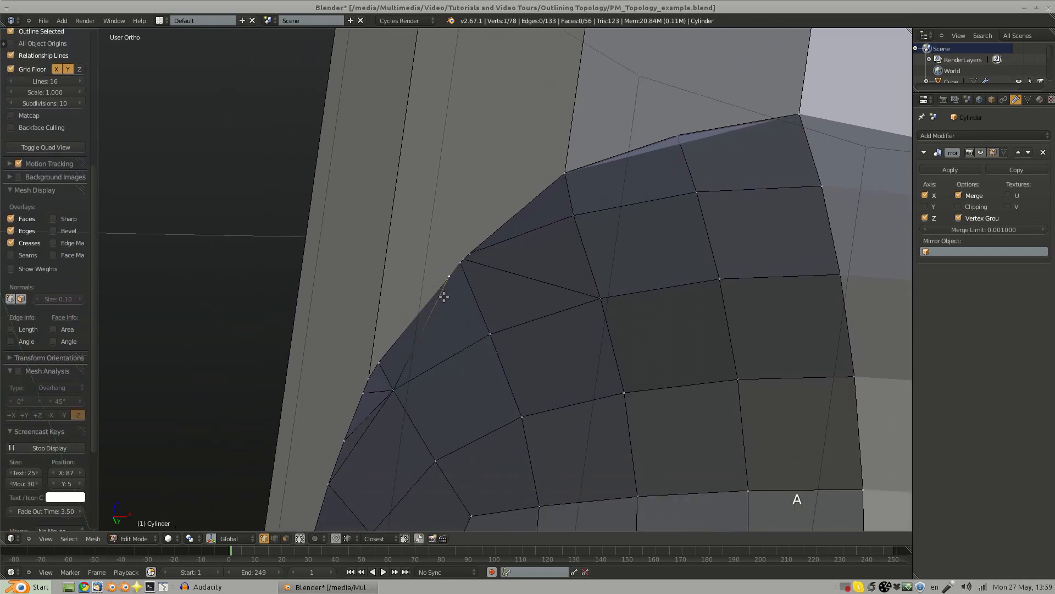
key(x)
click(435, 285)
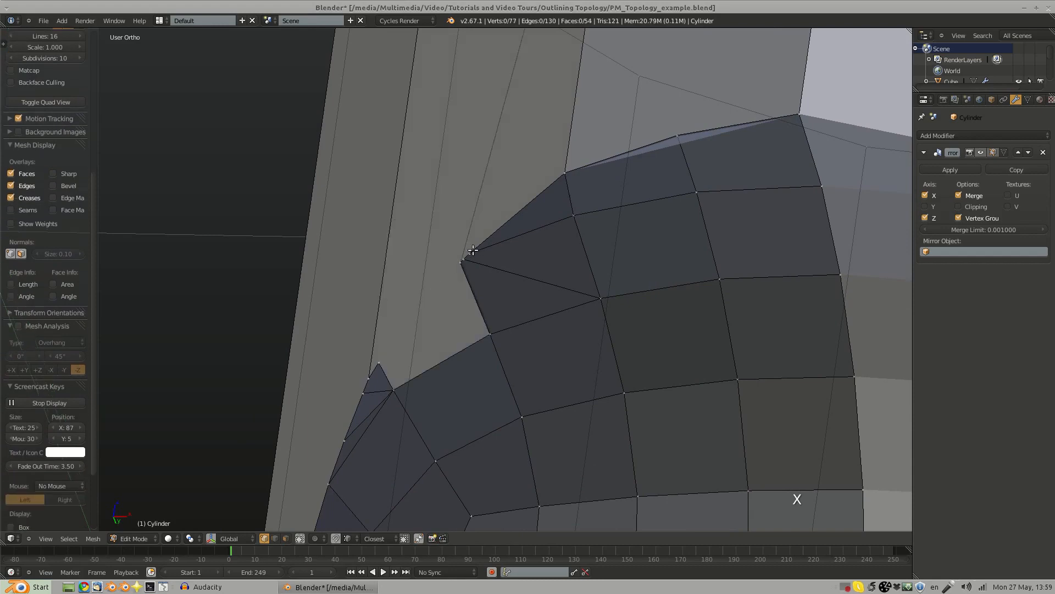
key(ctrl+z)
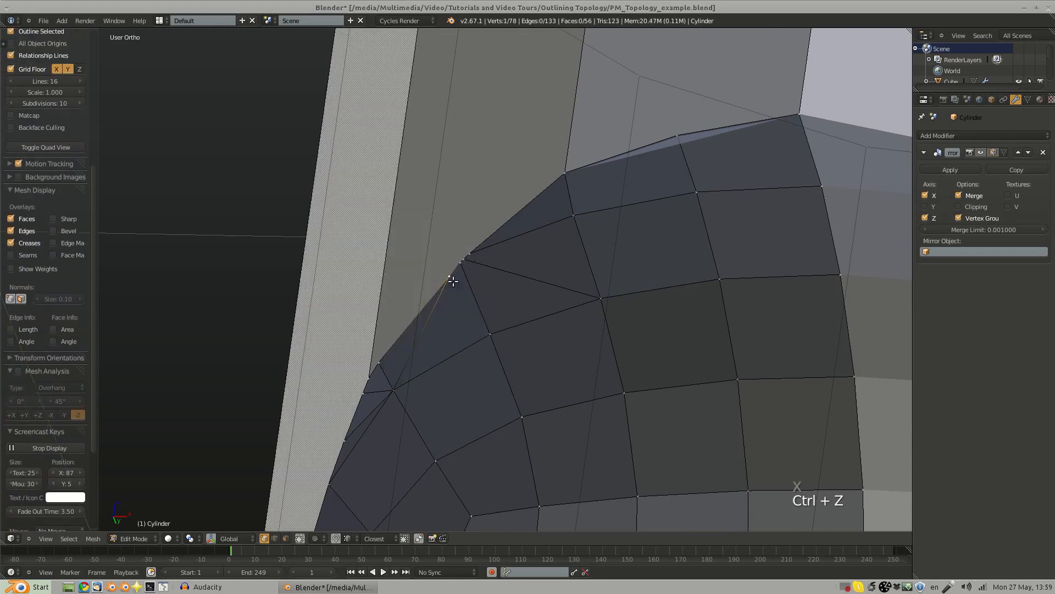
Step: Try dissolving and deleting the extra rim vertex just below the second vertical edge's end
middle_drag(453, 281, 426, 240)
key(x)
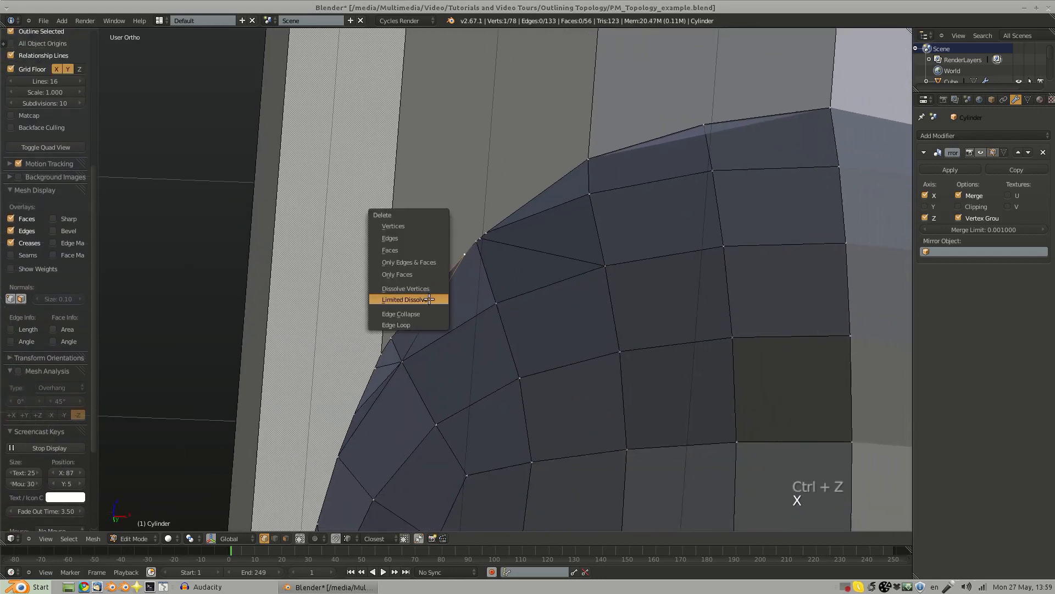
key(x)
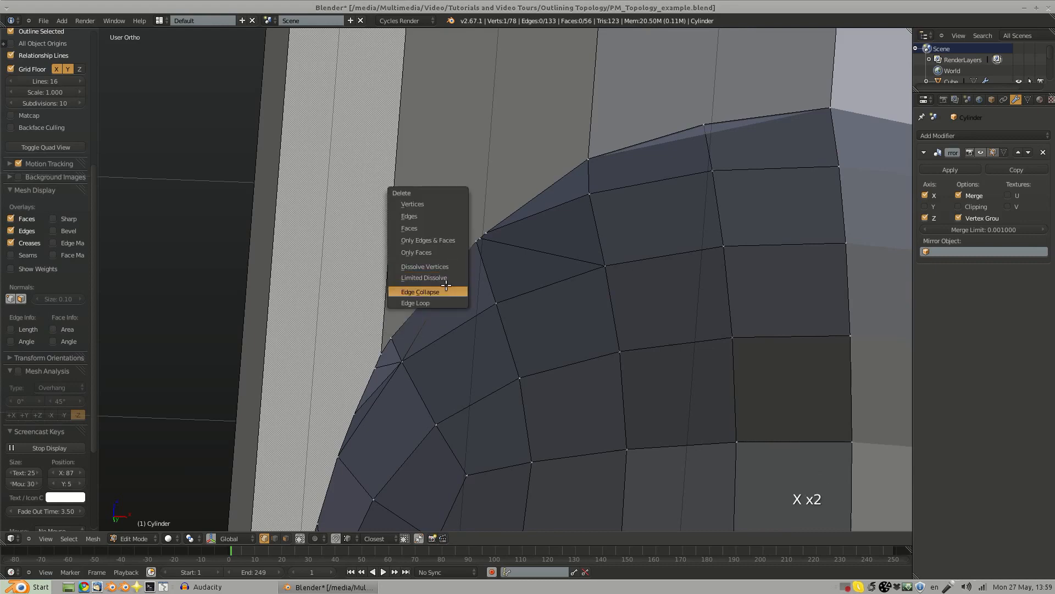
click(449, 277)
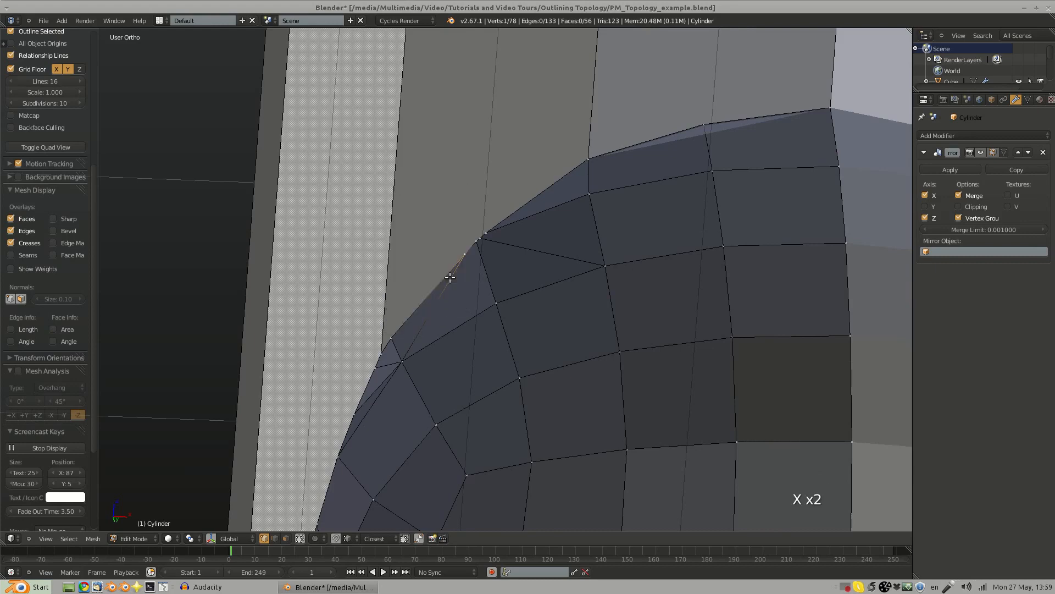
key(x)
click(450, 265)
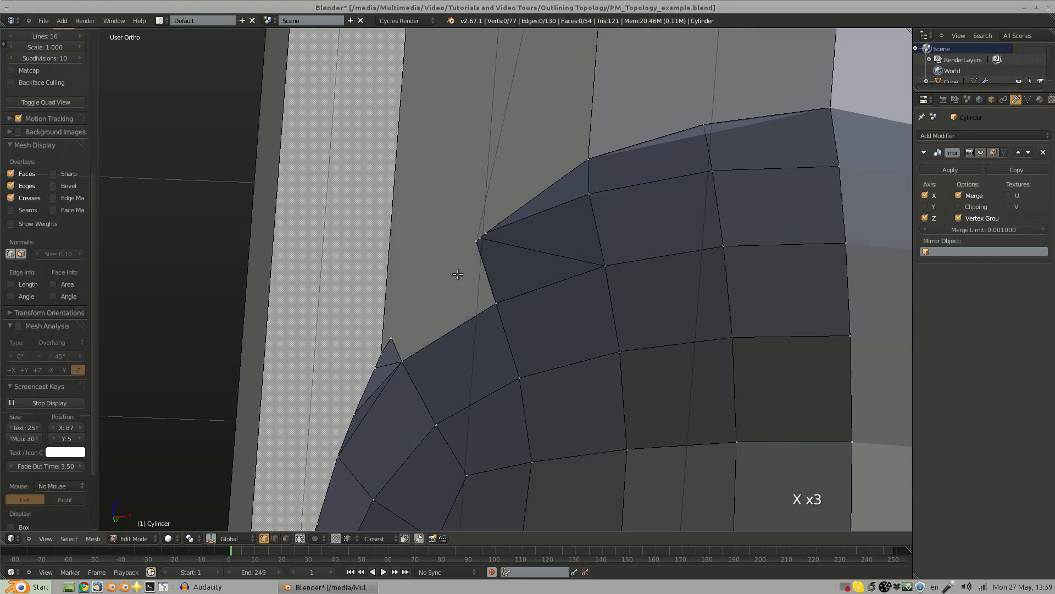
Step: Deselect everything, switch the mesh to edge select mode and select a long vertical edge near the gap in the rim
middle_drag(458, 273, 429, 300)
right_click(356, 413)
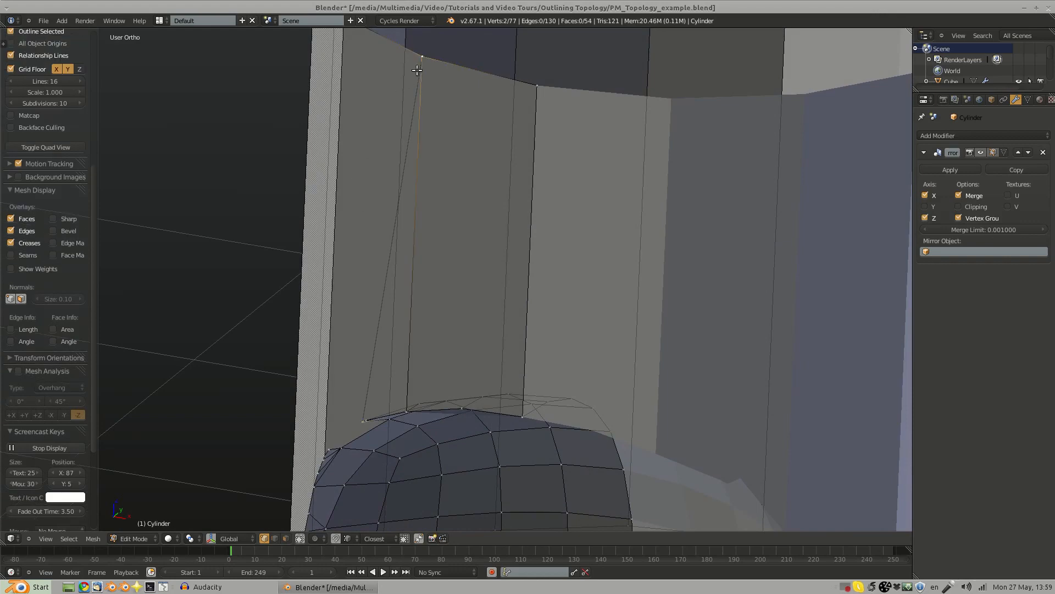
key(a)
key(ctrl+Tab)
click(373, 265)
right_click(388, 262)
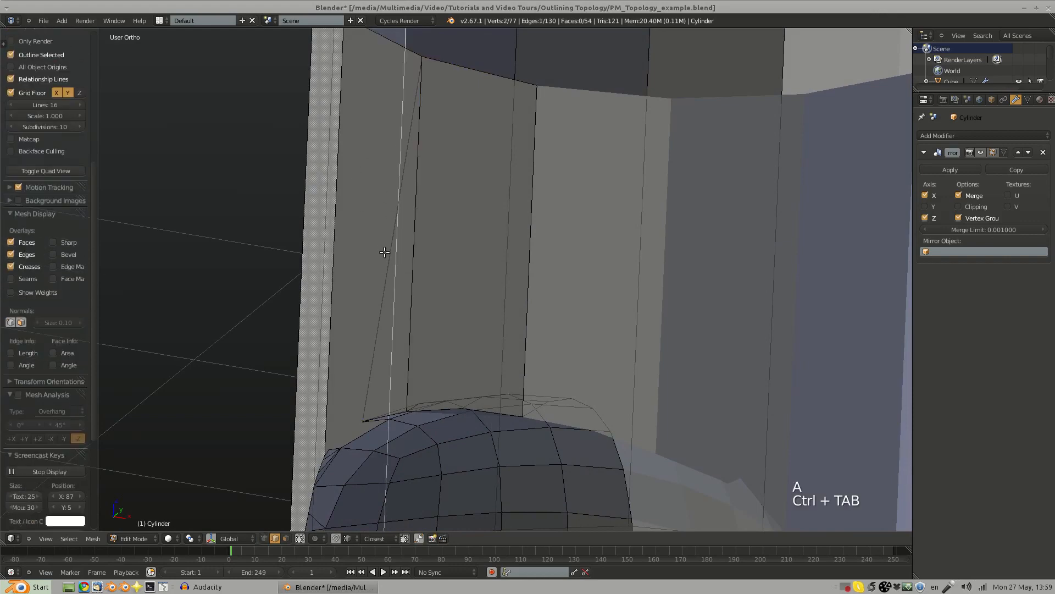
key(ctrl+Tab)
click(385, 266)
middle_drag(385, 266, 504, 319)
right_click(510, 279)
Step: Undo back to before the deletion of the extra rim vertex beside the second vertical edge
key(ctrl+z)
key(ctrl+z)
key(ctrl+z)
key(ctrl+z)
key(ctrl+z)
key(ctrl+z)
key(ctrl+z)
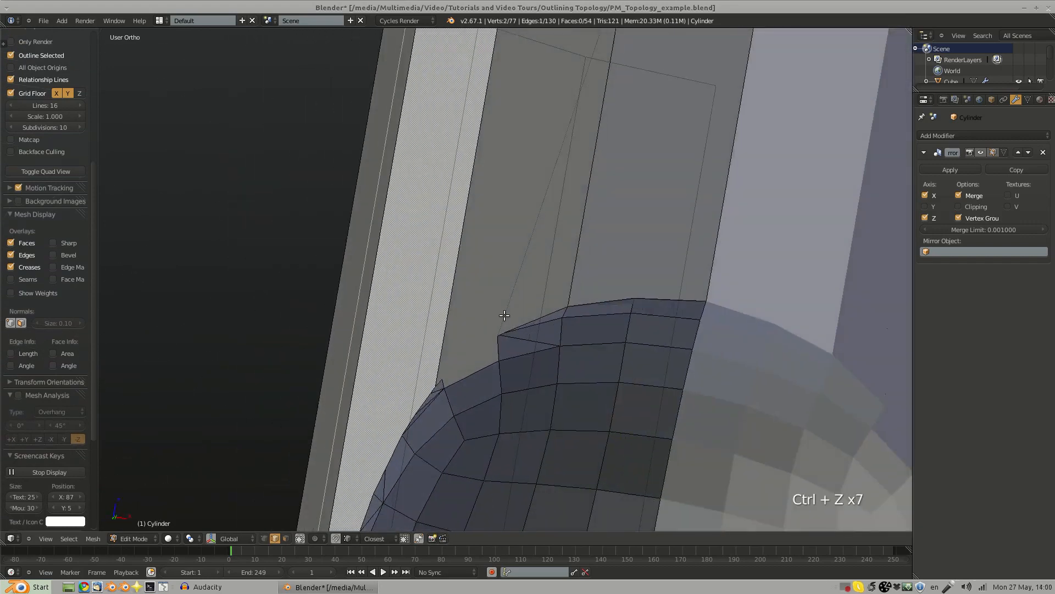
key(ctrl+z)
key(ctrl+z)
key(ctrl+z)
key(ctrl+z)
key(ctrl+z)
key(ctrl+z)
key(ctrl+z)
key(ctrl+z)
key(ctrl+z)
key(ctrl+z)
key(ctrl+z)
key(ctrl+z)
key(ctrl+z)
key(ctrl+z)
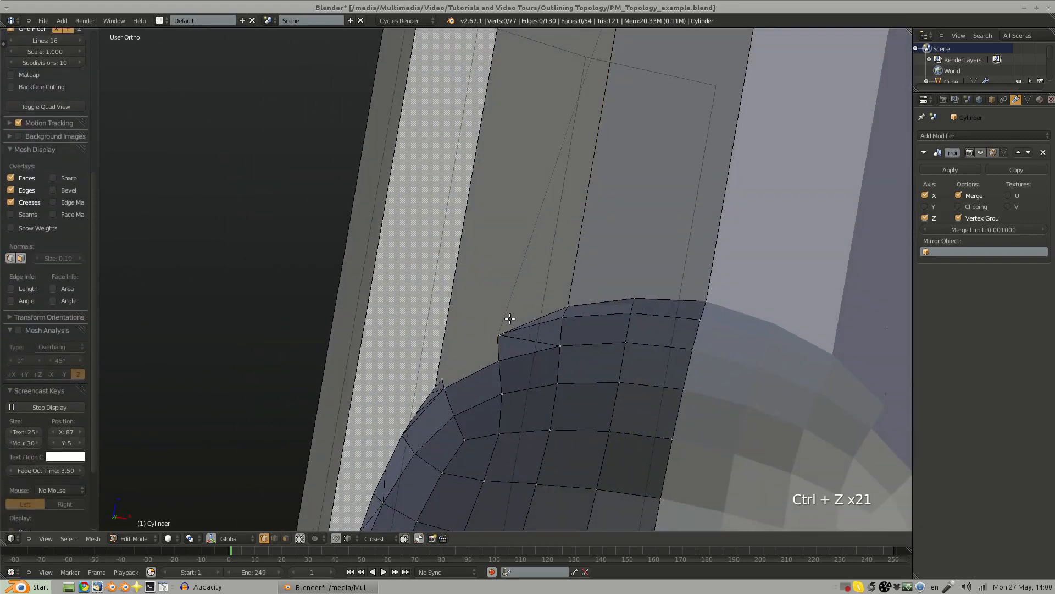
Step: Snap the extra rim vertex and the second vertical edge's end vertex onto the grid corner vertex between them
scroll(503, 339, up, 6)
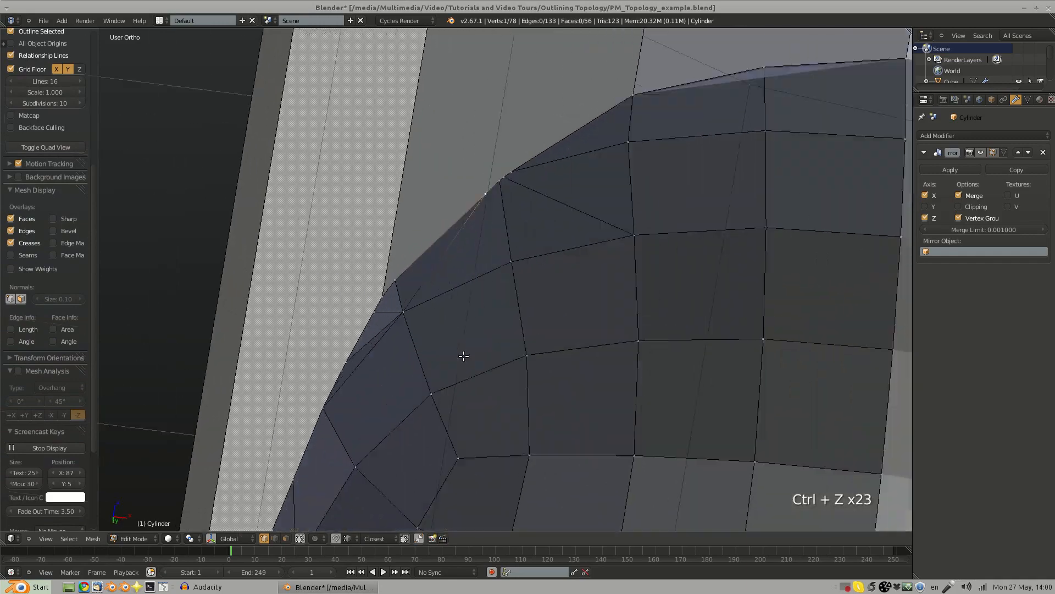
key(g)
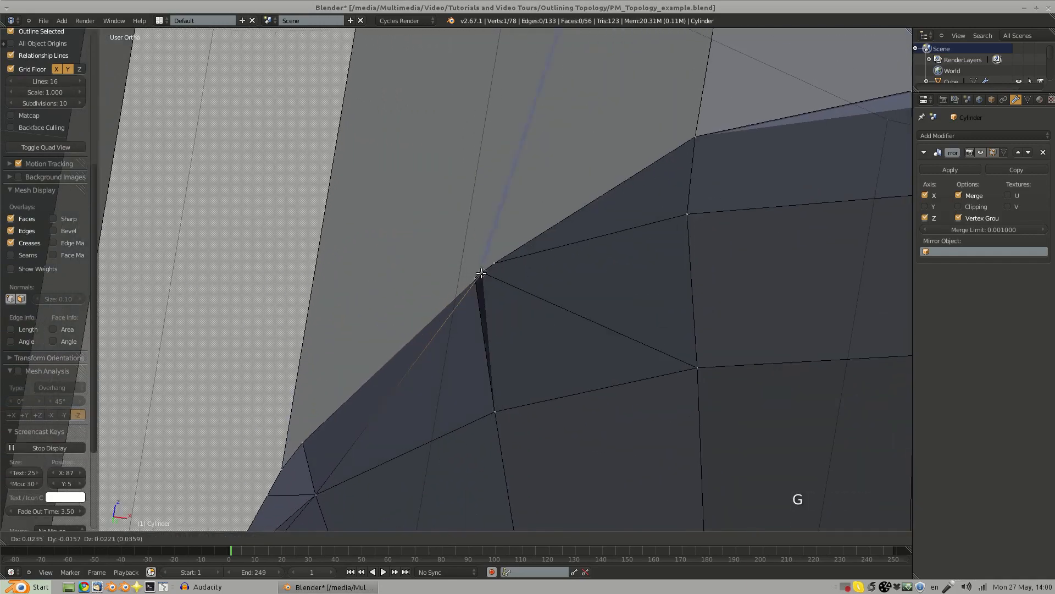
right_click(474, 281)
key(g)
click(473, 280)
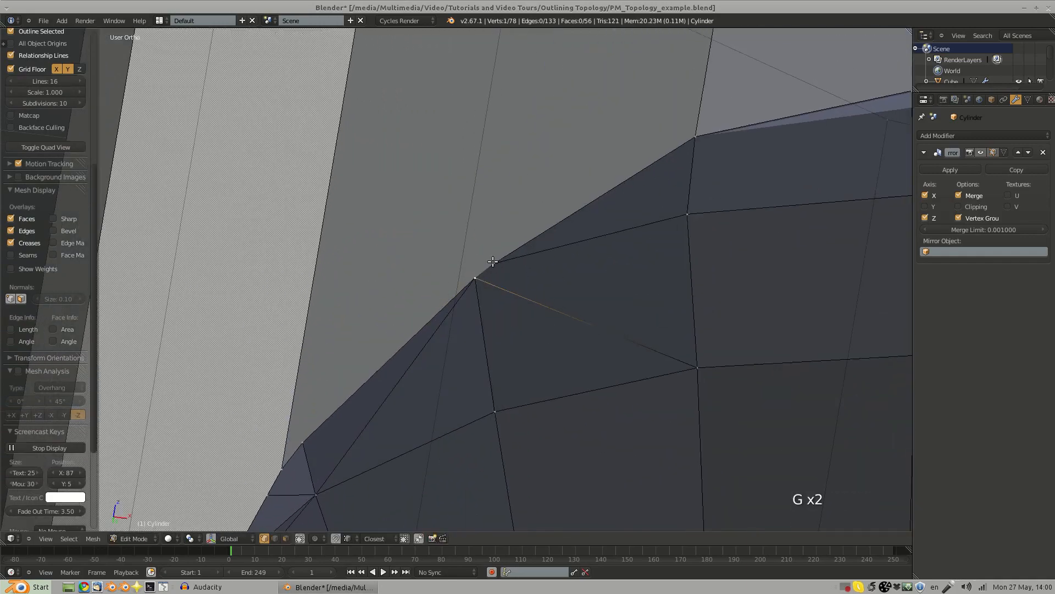
right_click(493, 262)
key(g)
click(472, 282)
Step: Snap the rim vertex just below the next vertical edge onto that edge's end vertex
ctrl+middle_drag(501, 310, 400, 264)
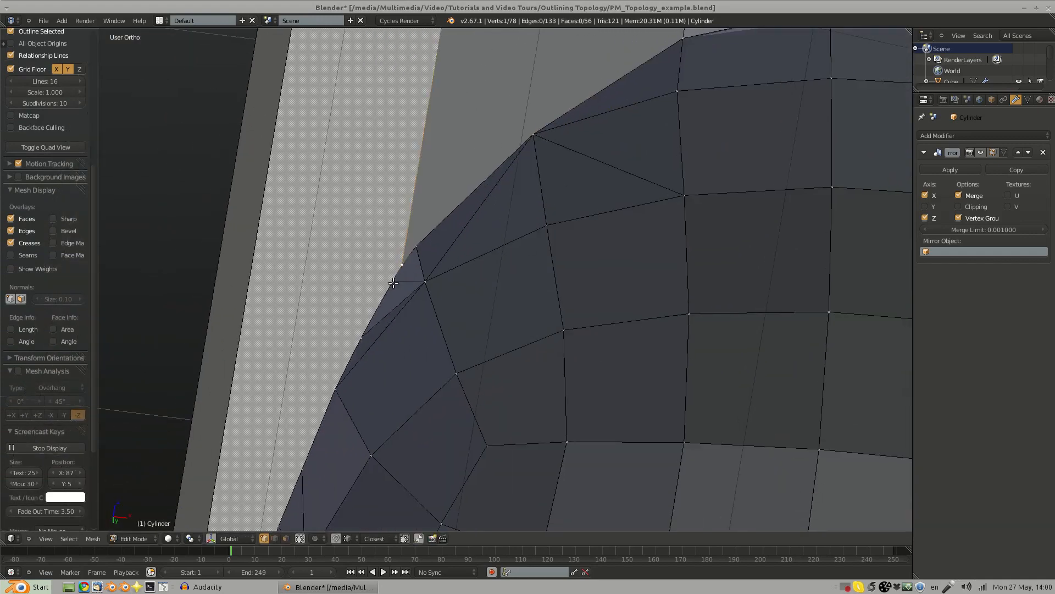
key(g)
shift+middle_drag(401, 326, 416, 299)
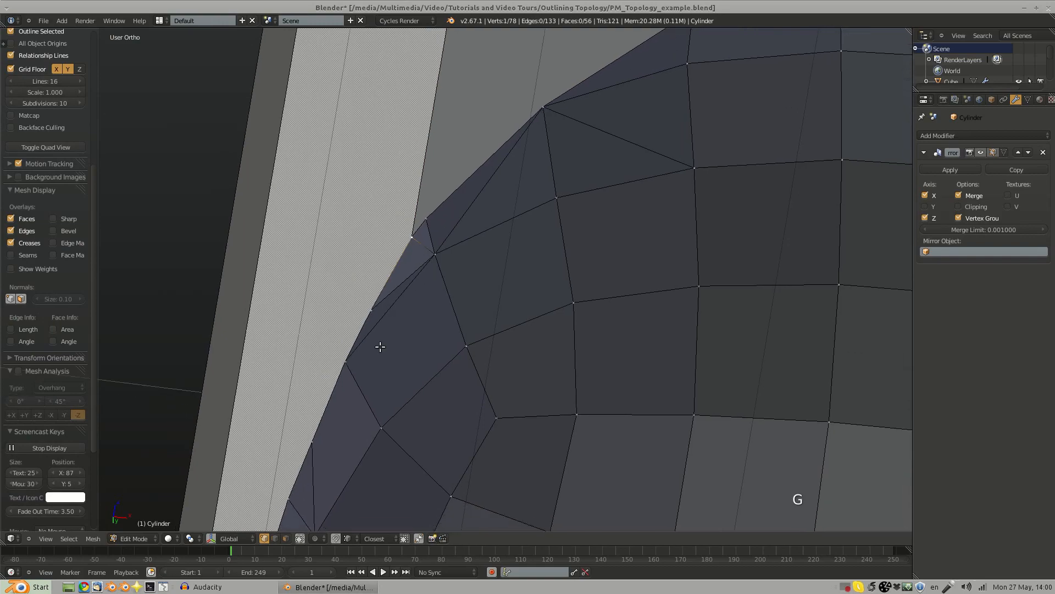
Step: Try dissolving the extra rim vertex in the last grid row beside the horizontal mirror boundary
shift+middle_drag(382, 381, 421, 359)
key(x)
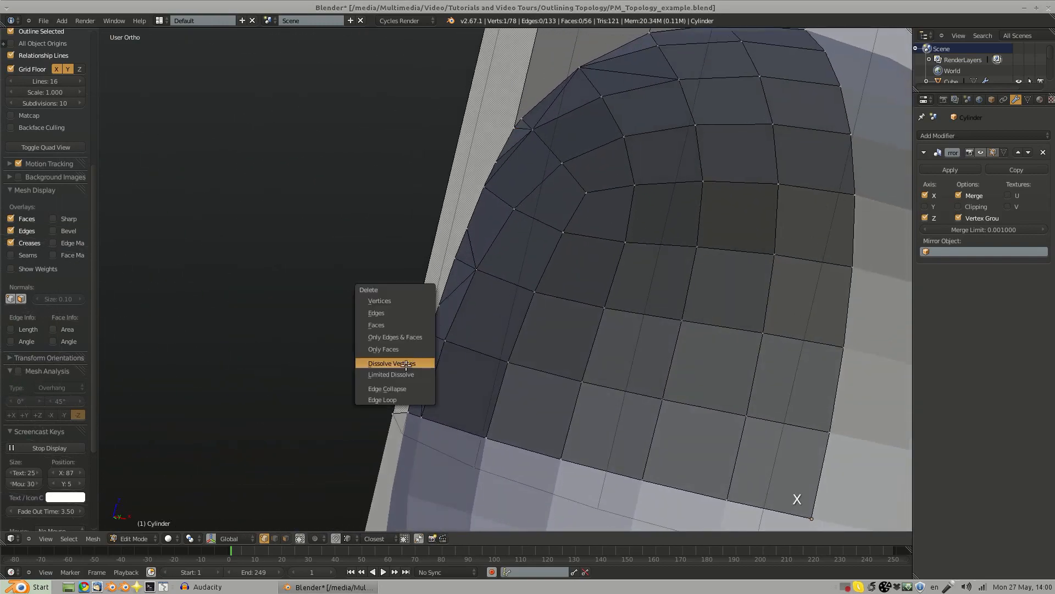
click(417, 360)
key(ctrl+z)
mouse_move(427, 358)
middle_down()
mouse_move(441, 370)
mouse_move(462, 313)
mouse_move(434, 340)
middle_up()
key(x)
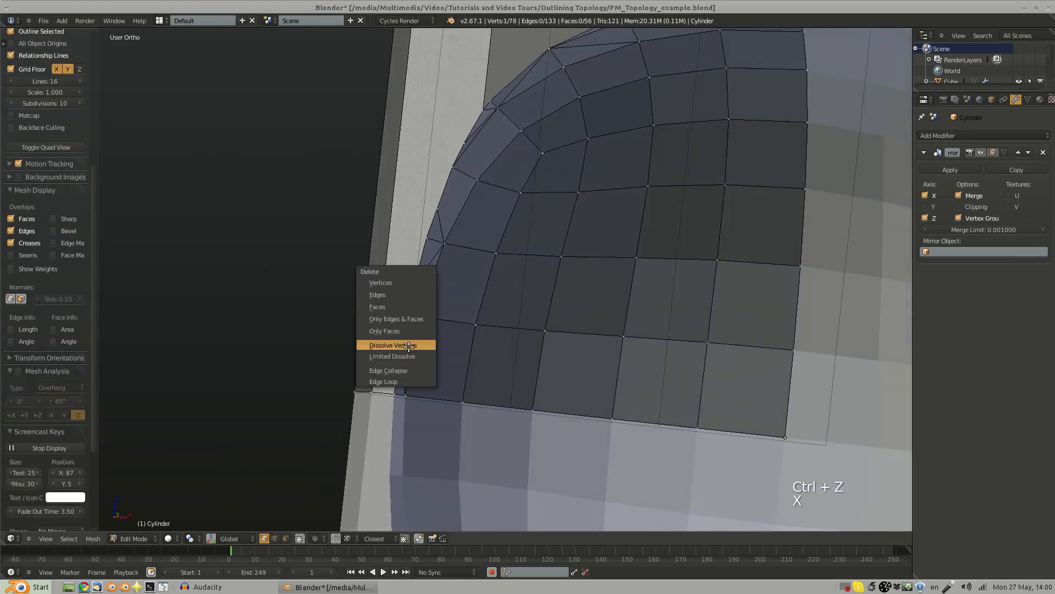
click(411, 350)
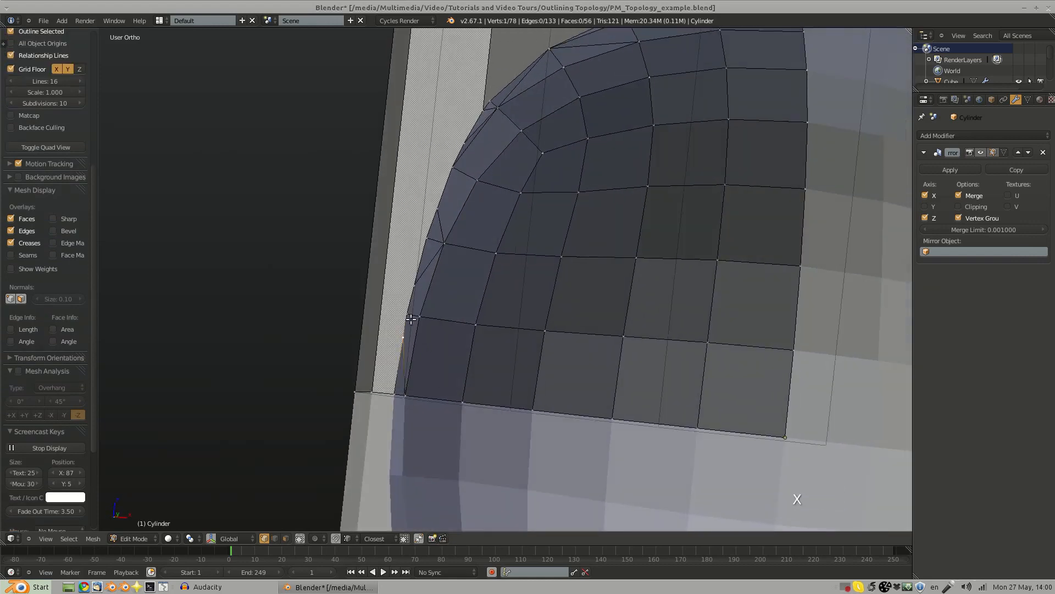
Step: Snap the extra vertex in the last grid row onto the next rim vertex above it
key(g)
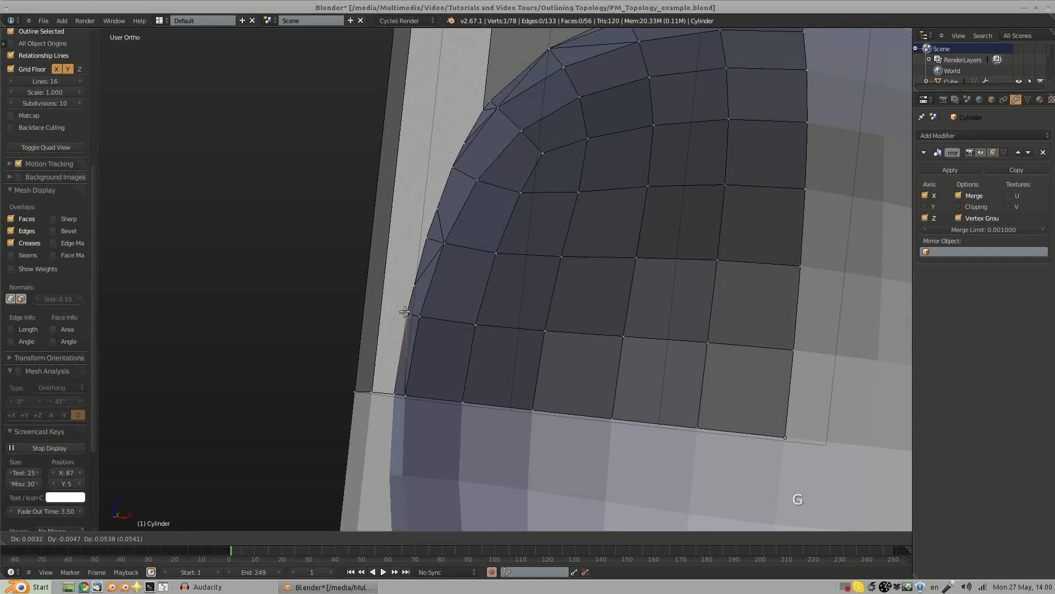
click(405, 311)
scroll(432, 326, up, 1)
Step: Select the whole mesh, remove the duplicate vertices and deselect everything
key(a)
key(a)
key(a)
key(ctrl+shift+d)
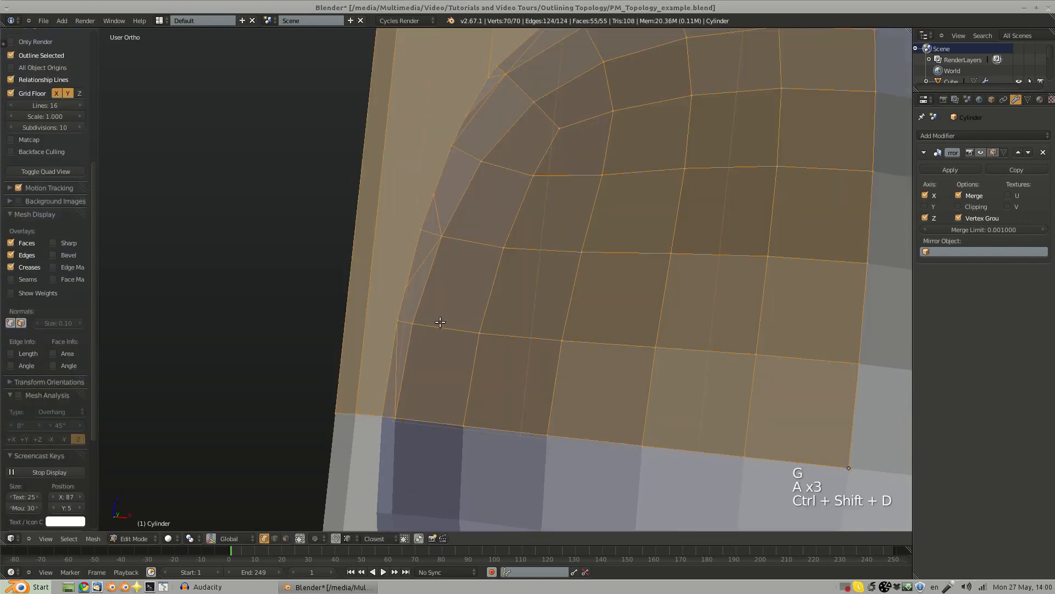
shift+middle_drag(449, 254, 441, 310)
key(a)
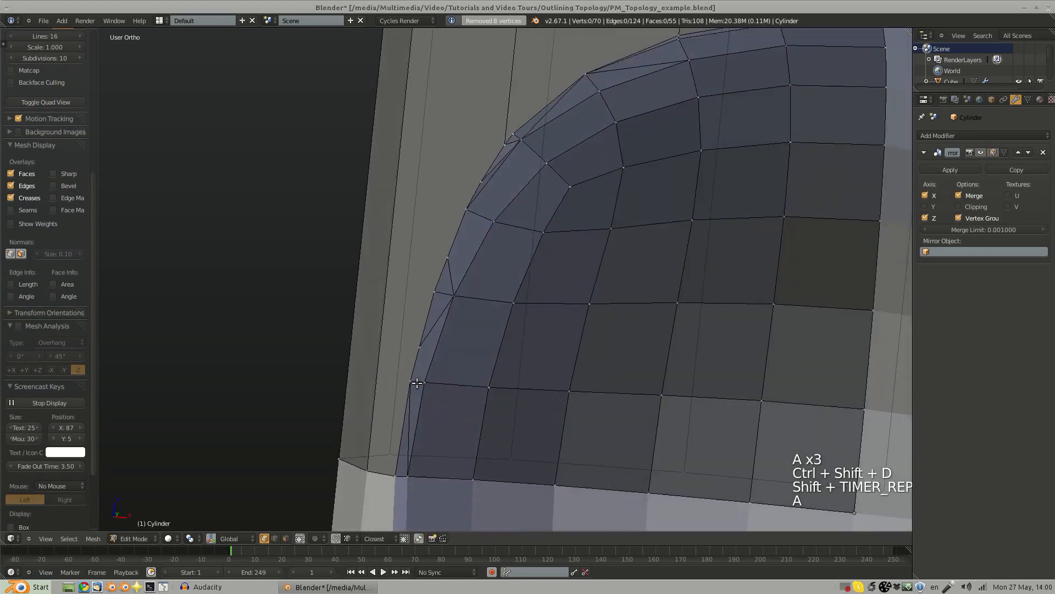
Step: Join the narrow triangles at the rim's end beside the mirror boundary into one quad face, and deselect everything
key(b)
drag(397, 367, 438, 392)
key(b)
drag(382, 440, 432, 480)
key(b)
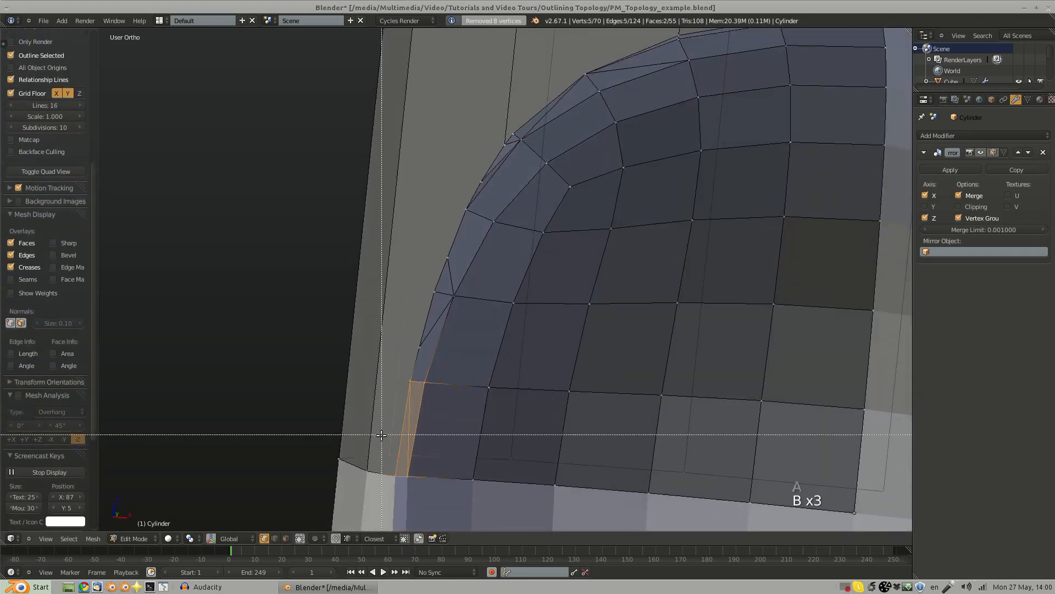
middle_drag(384, 436, 408, 460)
key(f)
key(a)
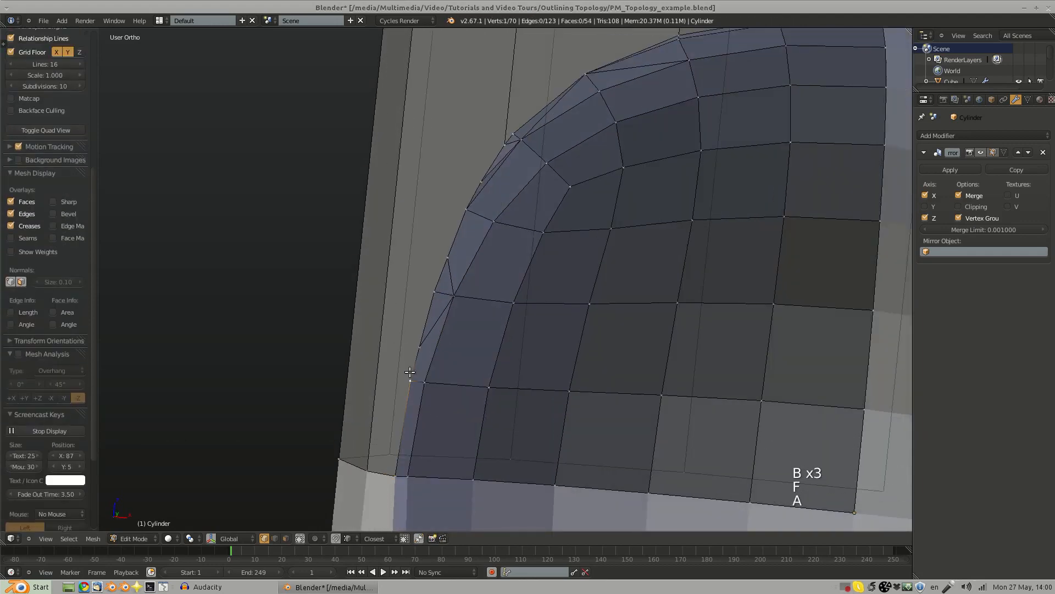
Step: Try dissolving the extra rim vertex just above the new narrow quad
key(x)
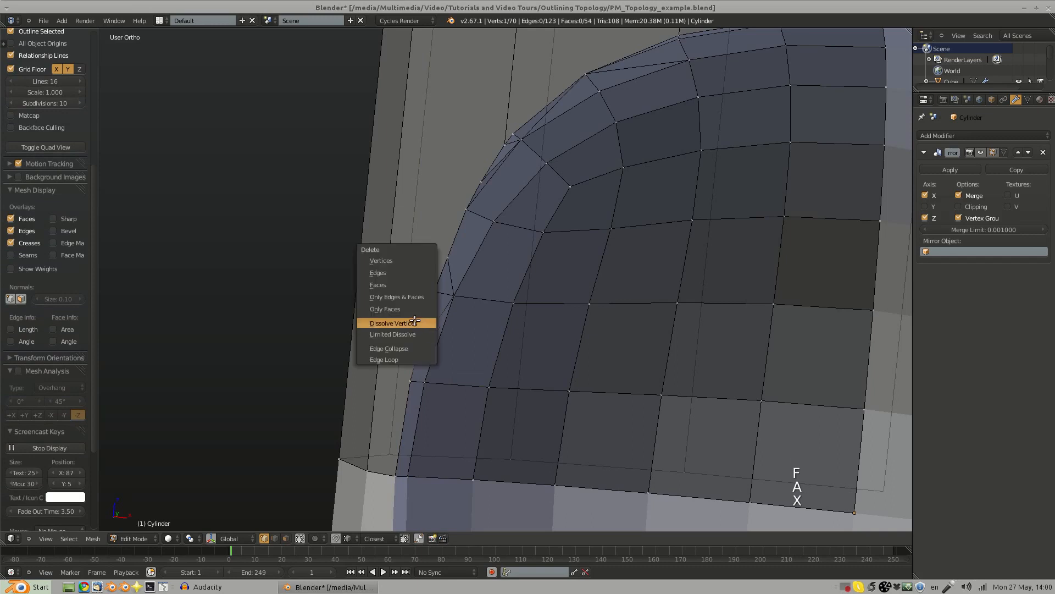
click(414, 321)
key(ctrl+z)
key(x)
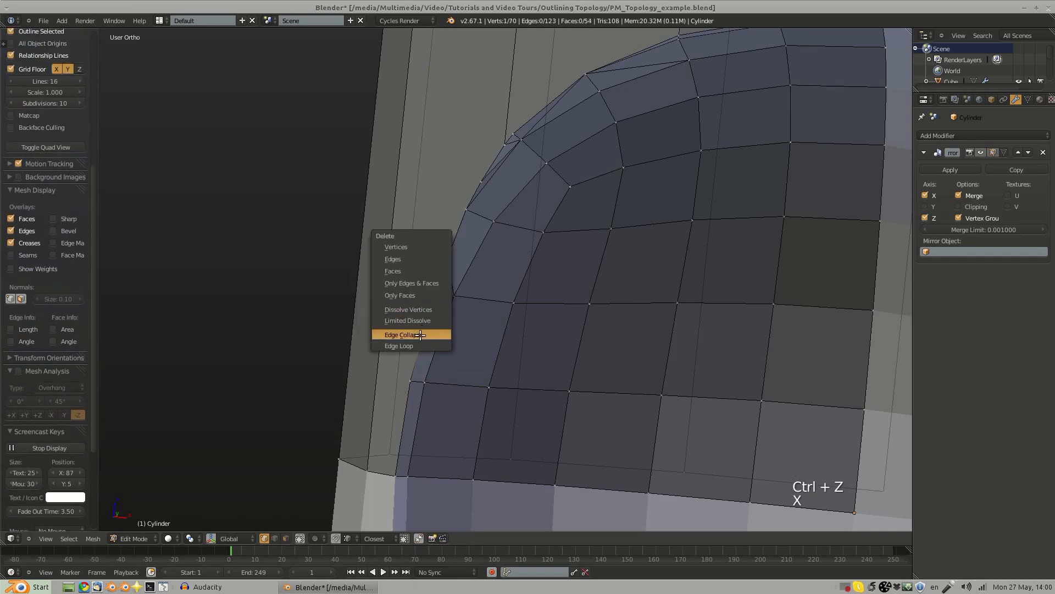
click(419, 321)
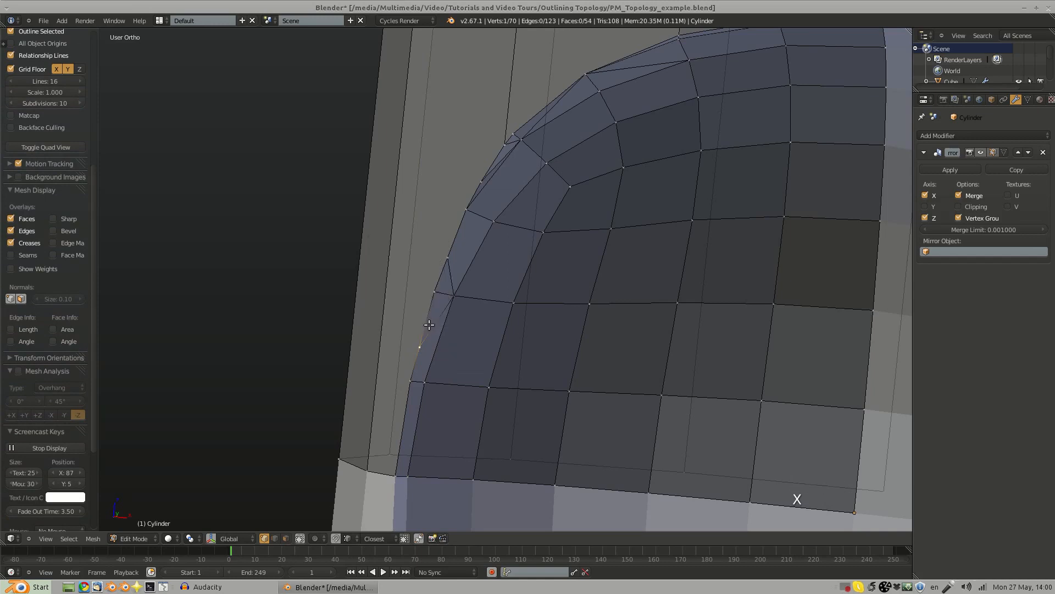
Step: Merge the split faces of two neighbouring segments in the lower part of the sphere's rim strip into single faces
shift+right_click(453, 298)
shift+right_click(435, 292)
shift+right_click(411, 380)
shift+right_click(427, 381)
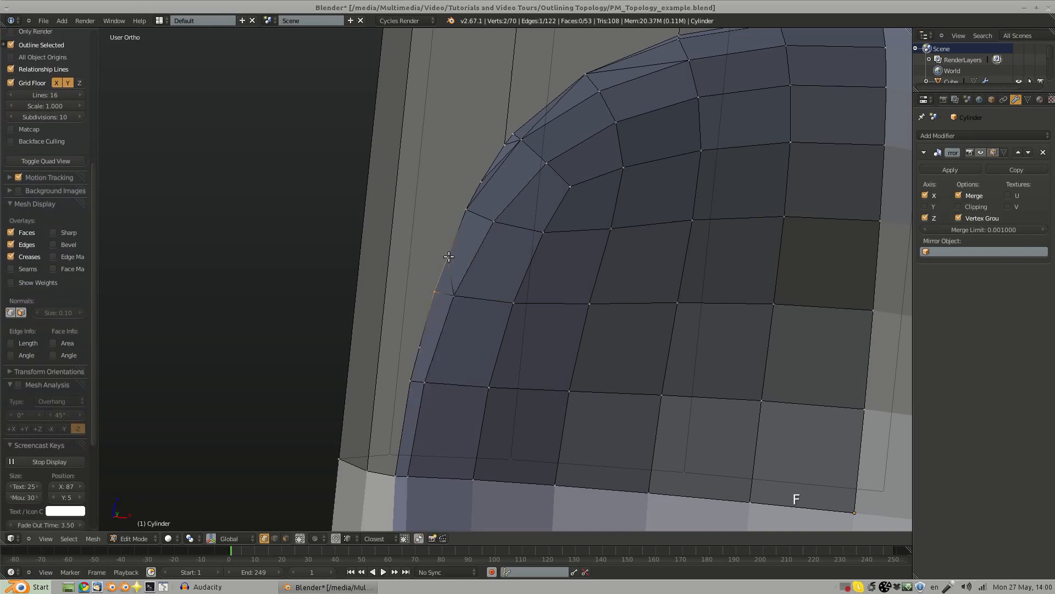
key(f)
key(a)
Step: Merge the thin split faces in the rim strip just below the sphere's corner bend into one face
middle_drag(473, 247, 434, 342)
right_click(415, 313)
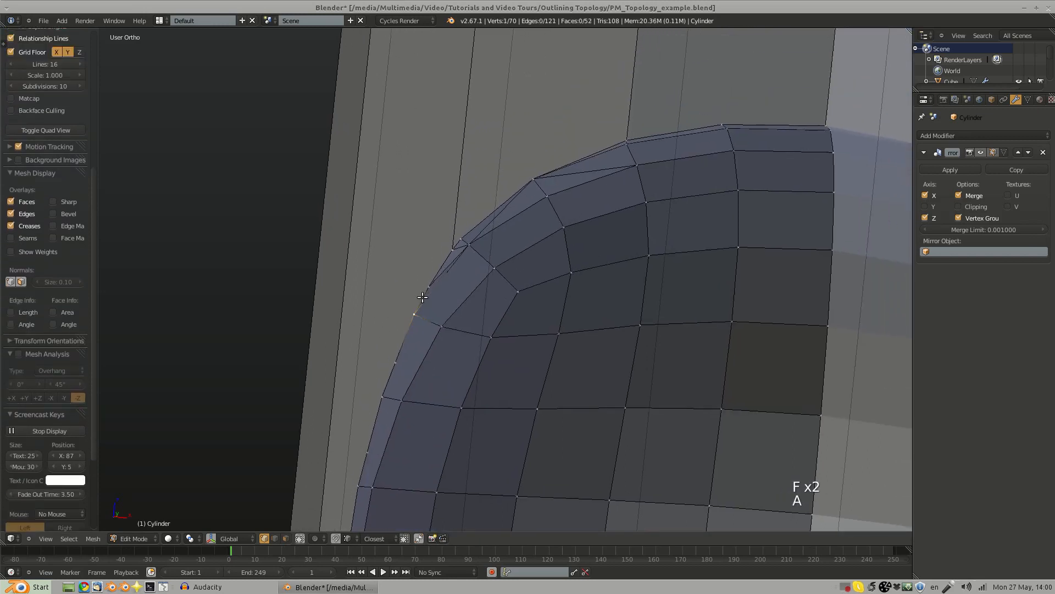
shift+right_click(429, 286)
shift+right_click(453, 249)
shift+right_click(462, 240)
shift+middle_drag(500, 224, 442, 301)
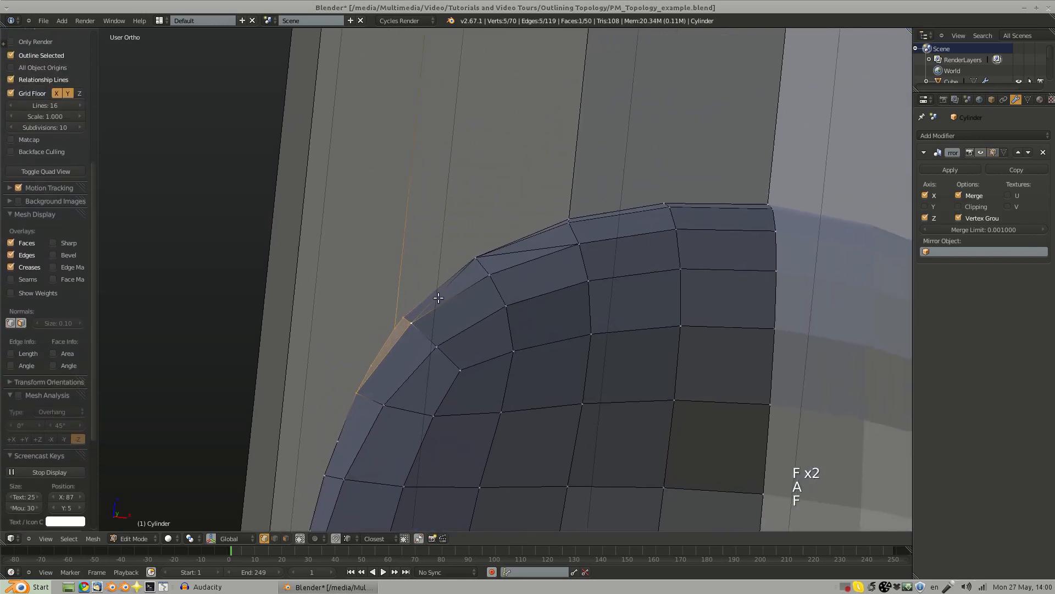
Step: Merge the split faces of the rim segment directly above the sphere's corner bend into one face
right_click(404, 317)
shift+right_click(412, 323)
shift+right_click(476, 257)
key(f)
key(a)
Step: Merge the remaining triangulated rim segment towards the top of the sphere into a single face
right_click(477, 258)
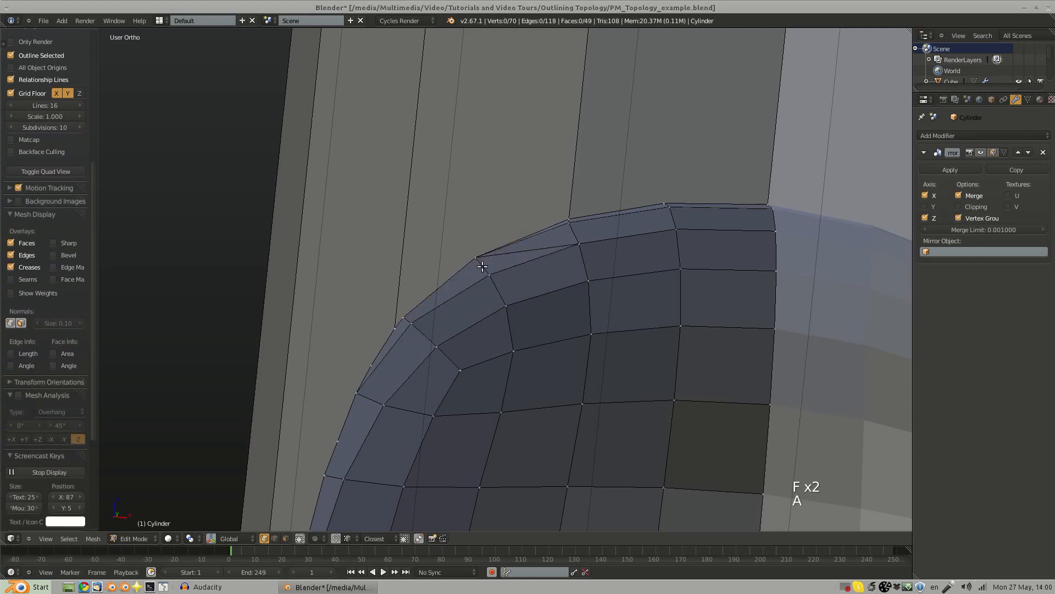
shift+right_click(489, 275)
shift+right_click(578, 243)
shift+right_click(569, 223)
shift+middle_drag(615, 220, 414, 264)
key(f)
key(a)
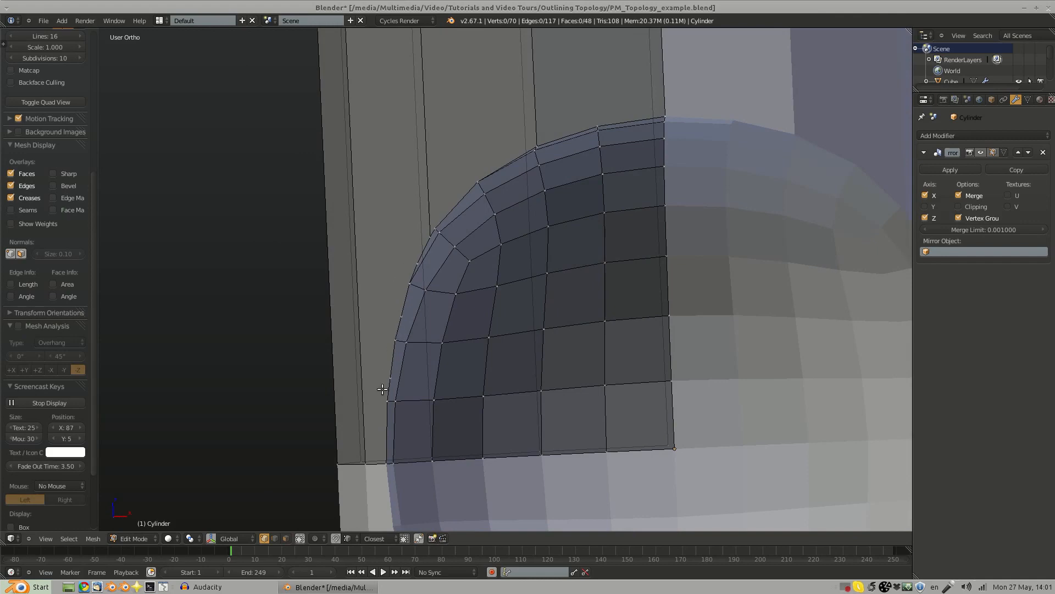
Step: Examine the junction between the sphere and the cylinder wall, comparing how their edges line up from several angles
middle_drag(479, 345, 389, 229)
middle_drag(341, 205, 416, 174)
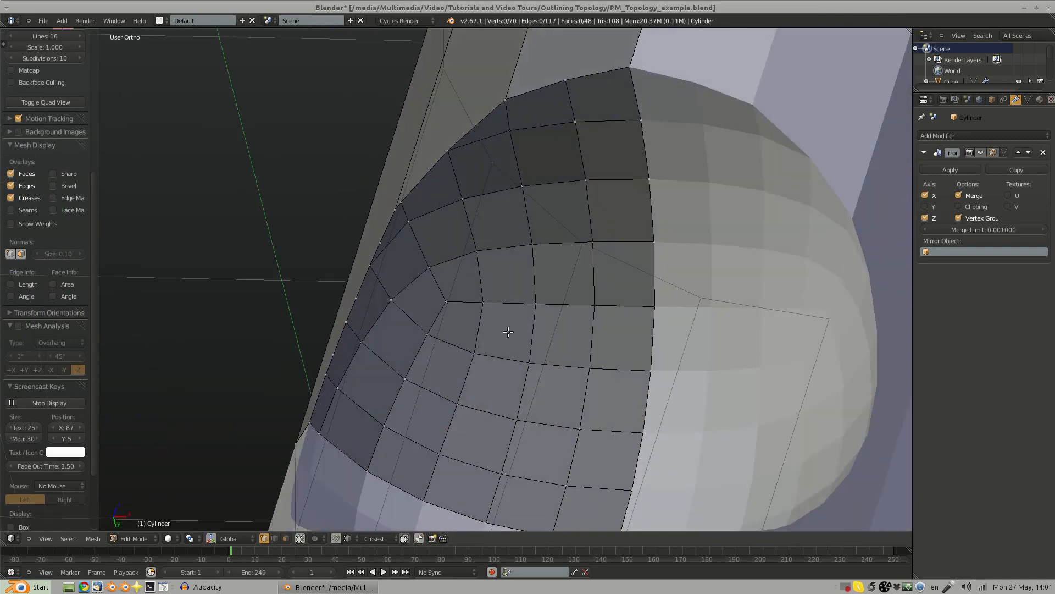
scroll(471, 221, down, 3)
middle_drag(471, 222, 493, 379)
middle_drag(563, 411, 501, 264)
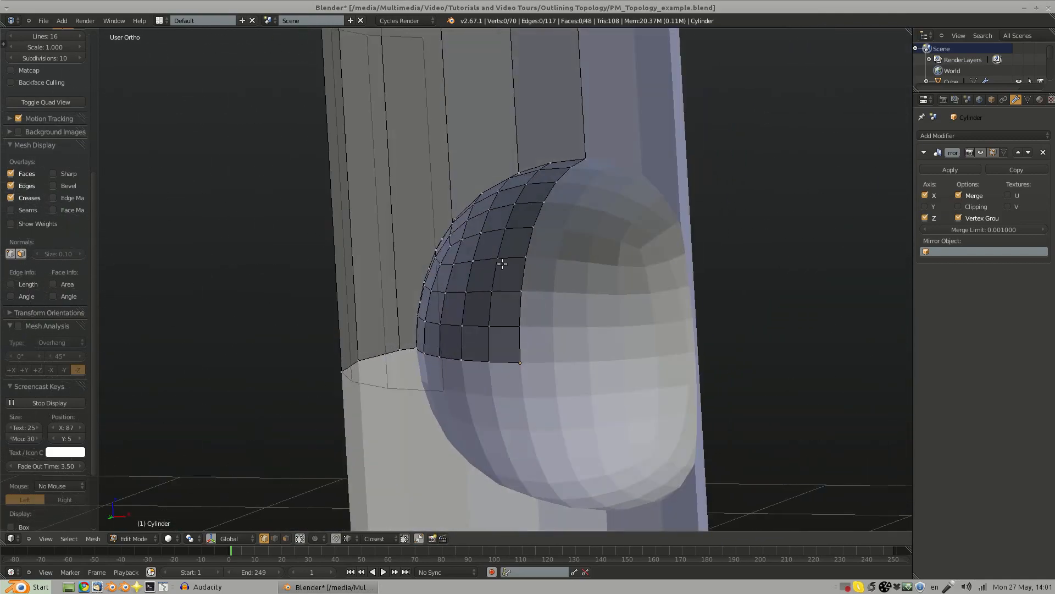
middle_drag(490, 223, 486, 256)
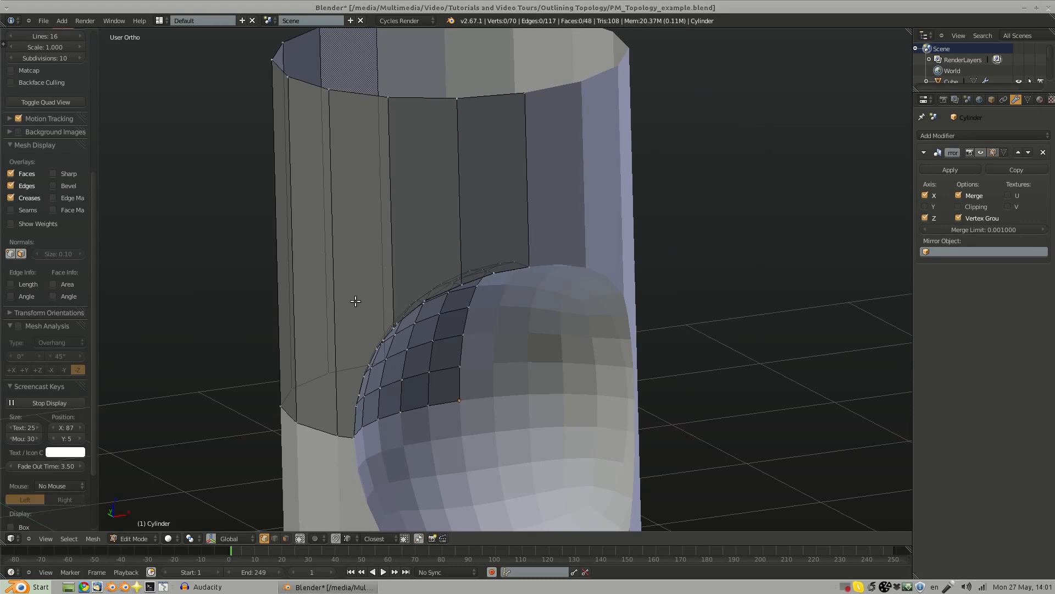
middle_drag(526, 300, 485, 337)
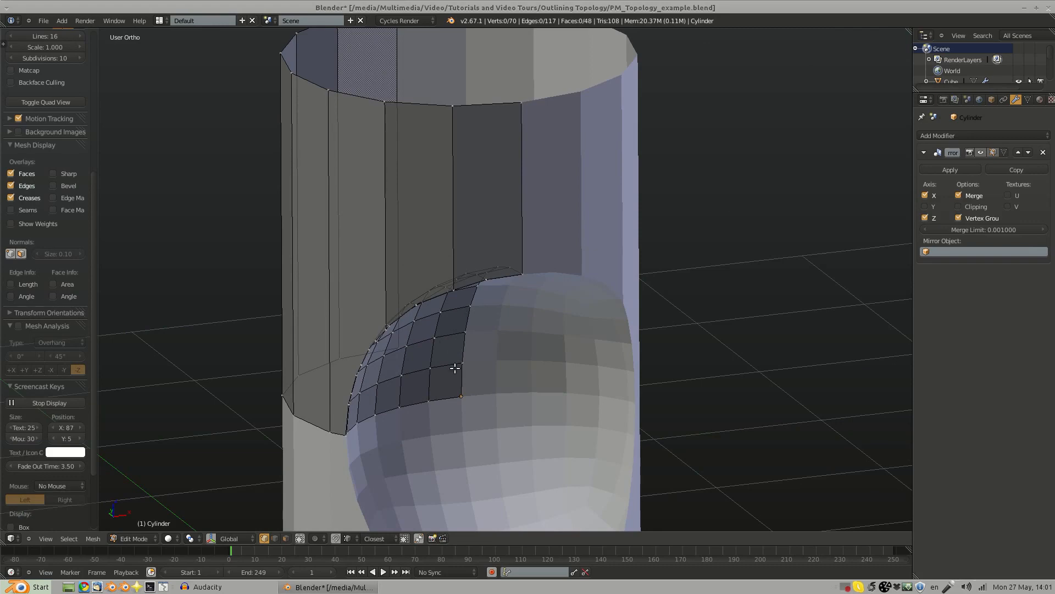
middle_drag(455, 368, 539, 318)
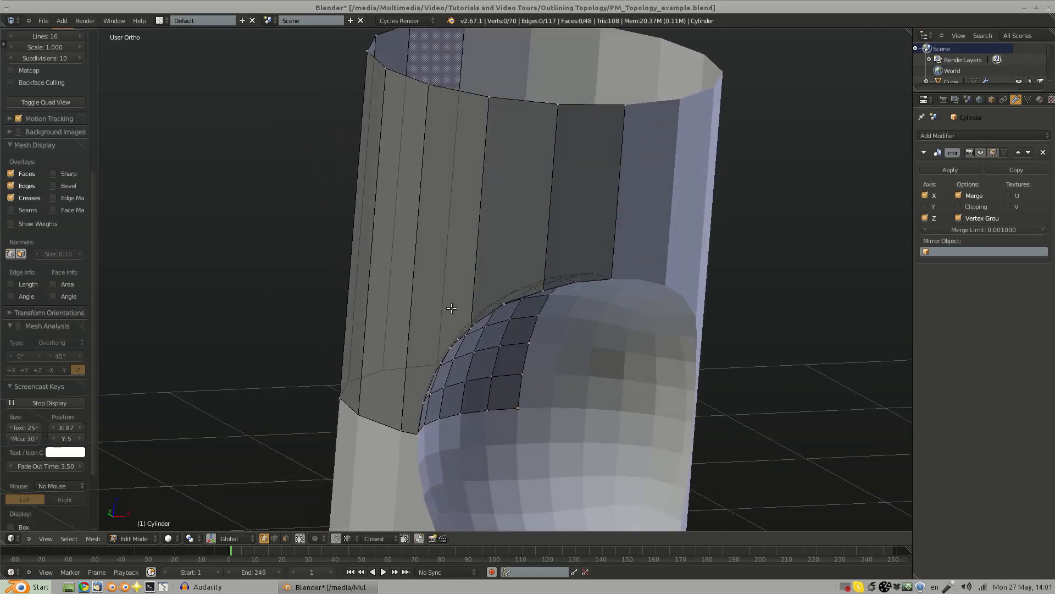
middle_drag(534, 309, 511, 207)
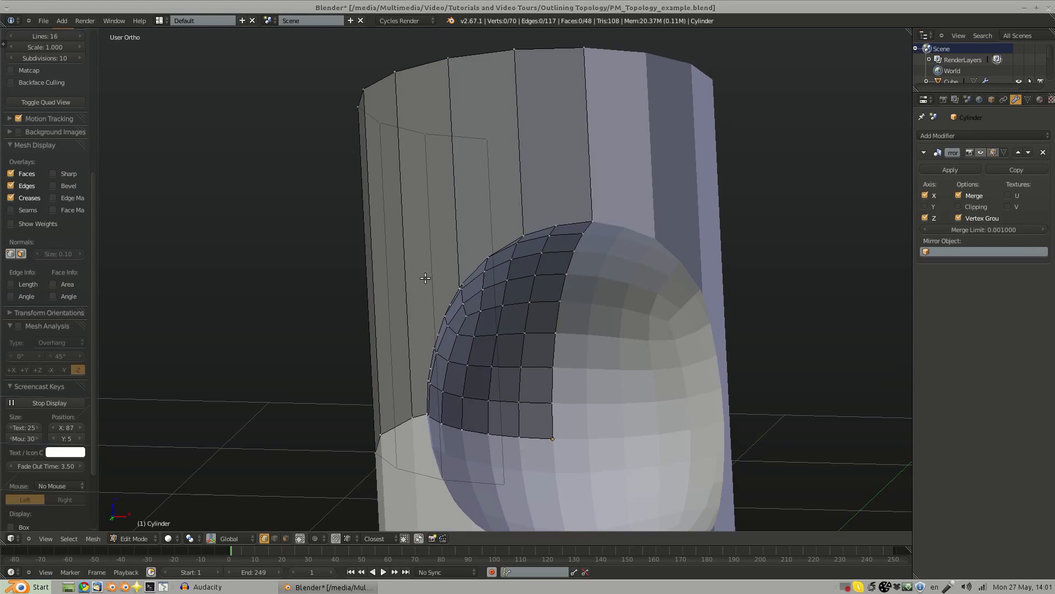
middle_drag(468, 250, 490, 329)
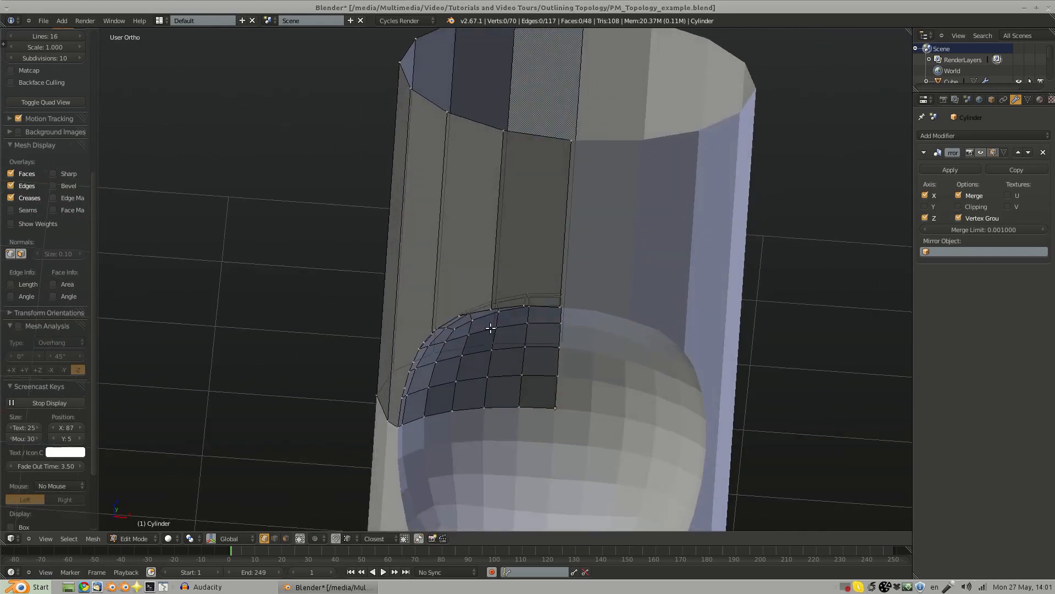
key(KP_1)
scroll(519, 266, up, 3)
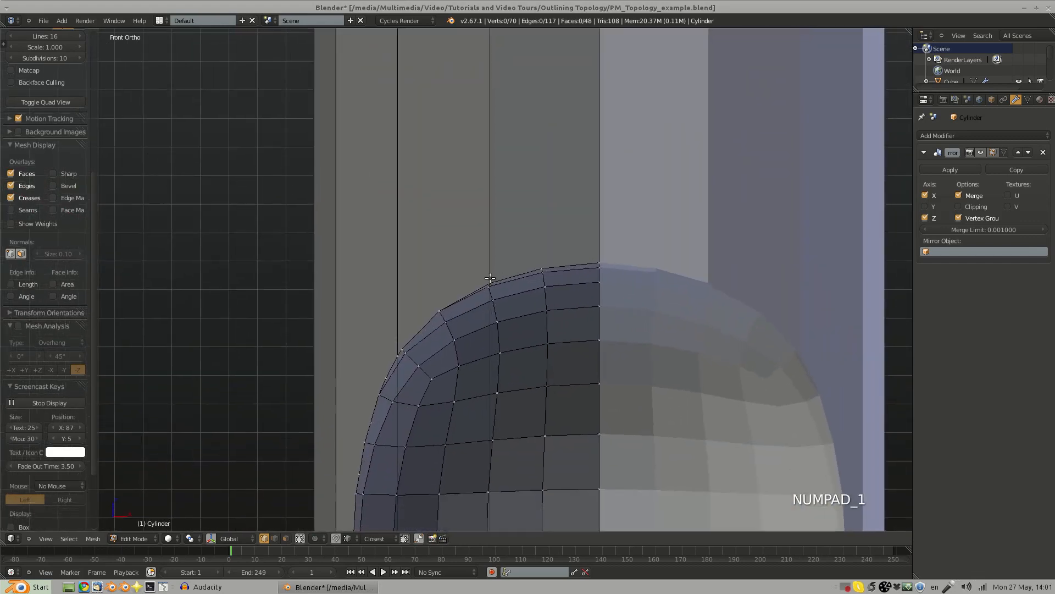
key(k)
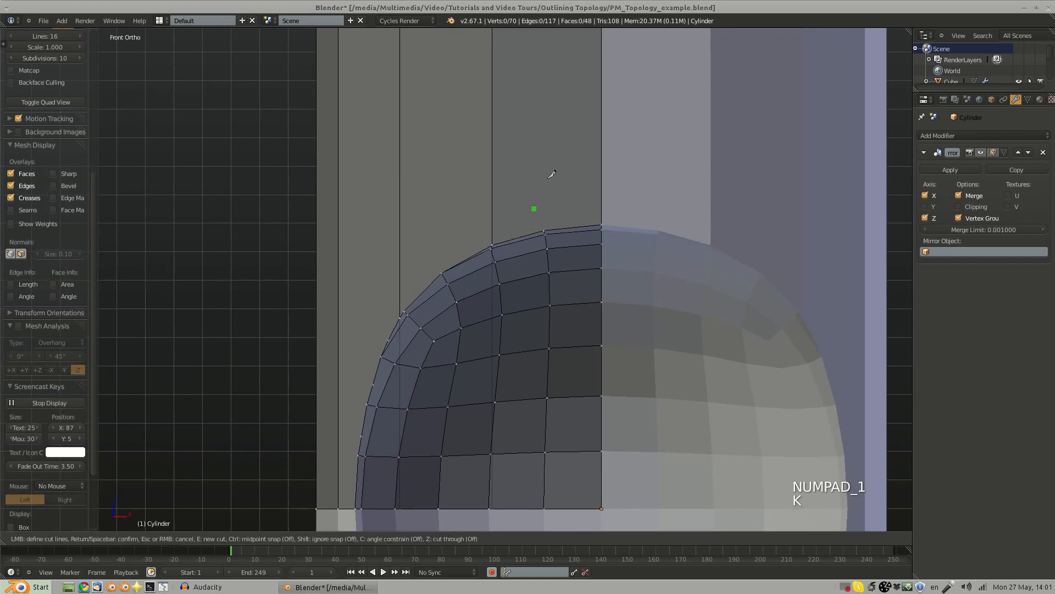
right_click(602, 188)
Step: Delete the three front vertices on the cylinder's top rim to open the wall above the sphere
ctrl+middle_drag(549, 224, 509, 185)
middle_drag(502, 204, 388, 239)
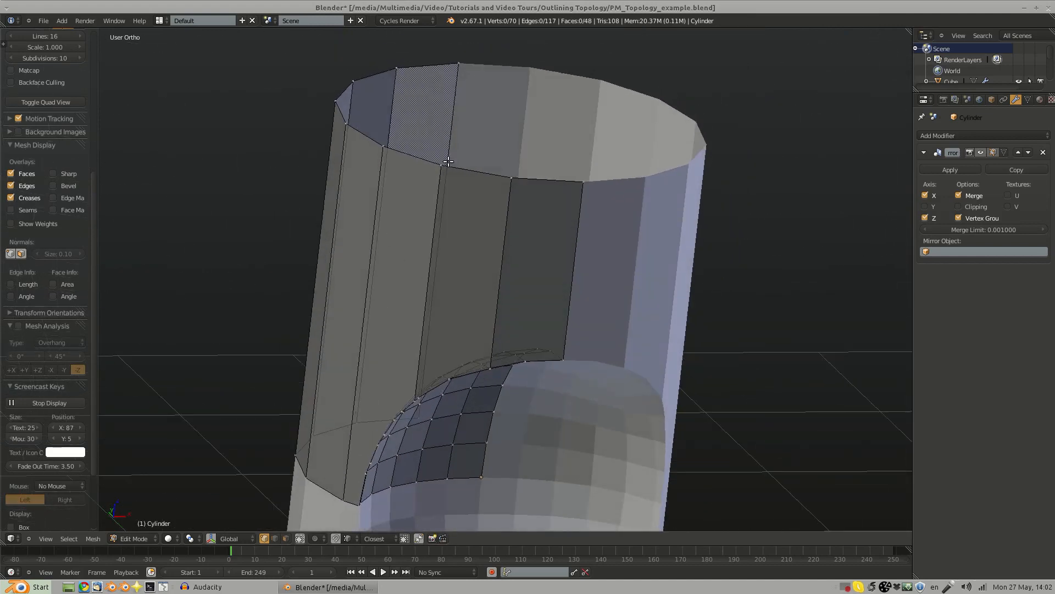
right_click(484, 172)
key(x)
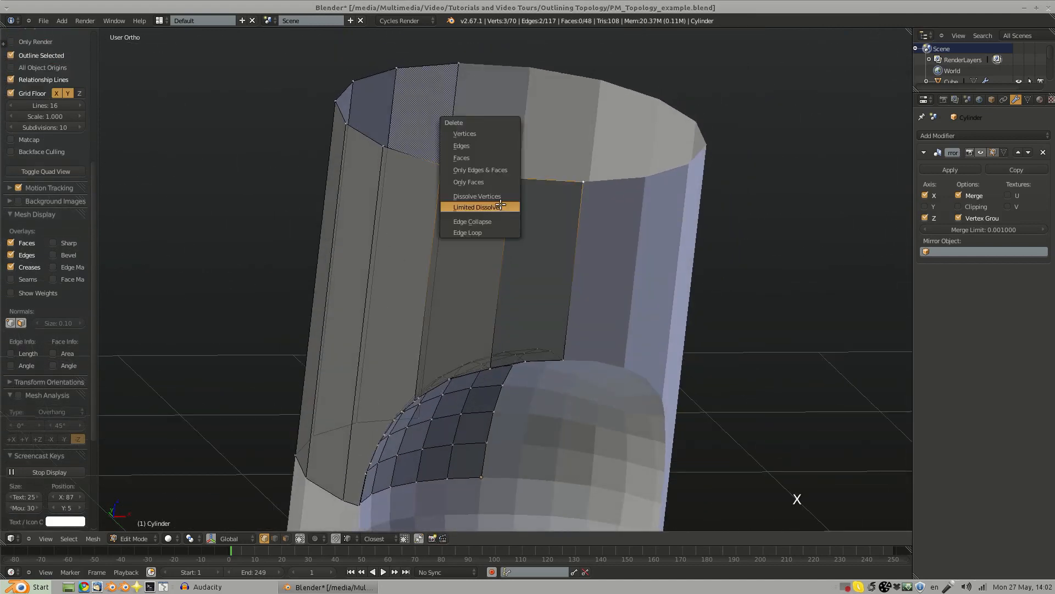
click(505, 140)
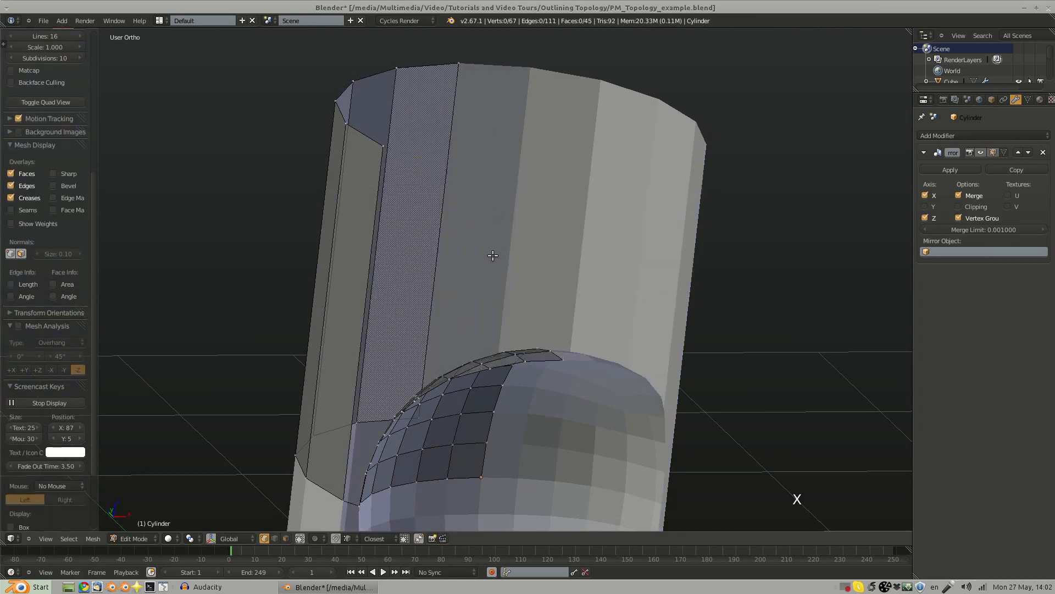
Step: Add a 32-vertex mesh circle positioned along the cylinder's top rim
key(shift+a)
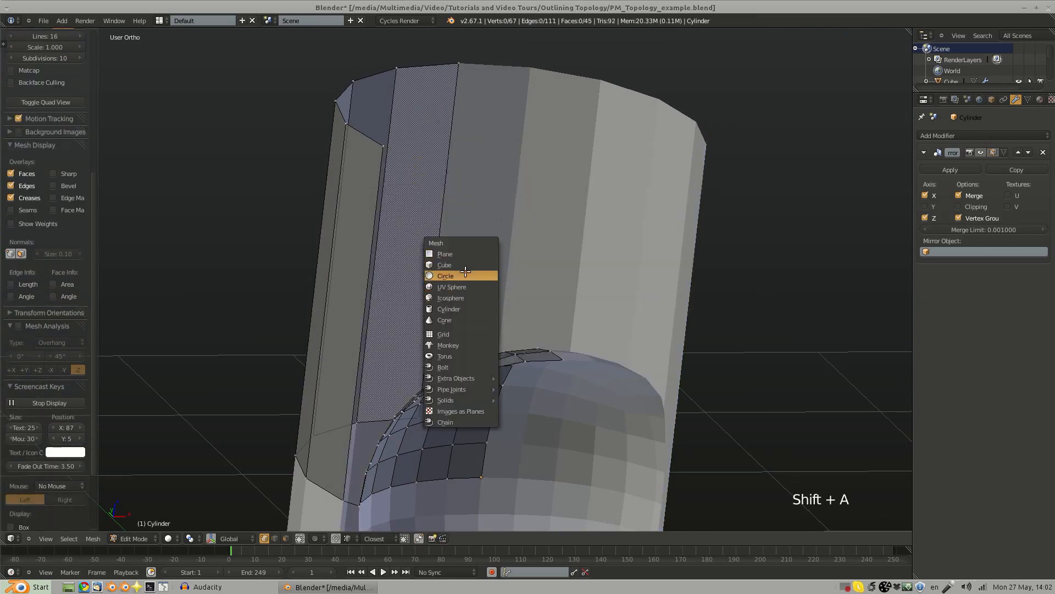
click(465, 271)
key(g)
click(436, 153)
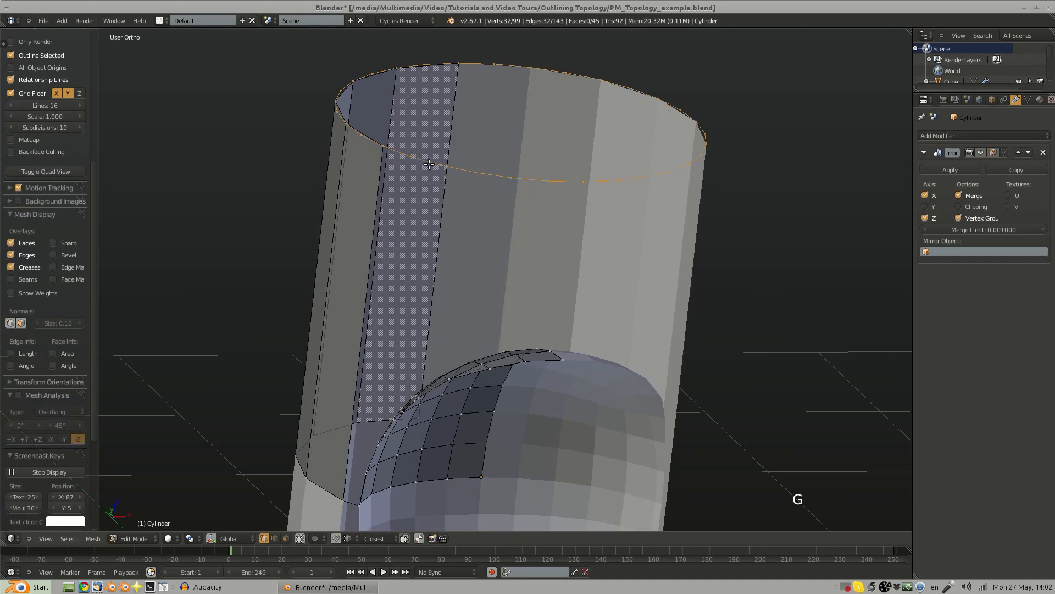
Step: Delete the circle's vertices outside the open front section, keeping only the arc that spans the gap
key(b)
key(b)
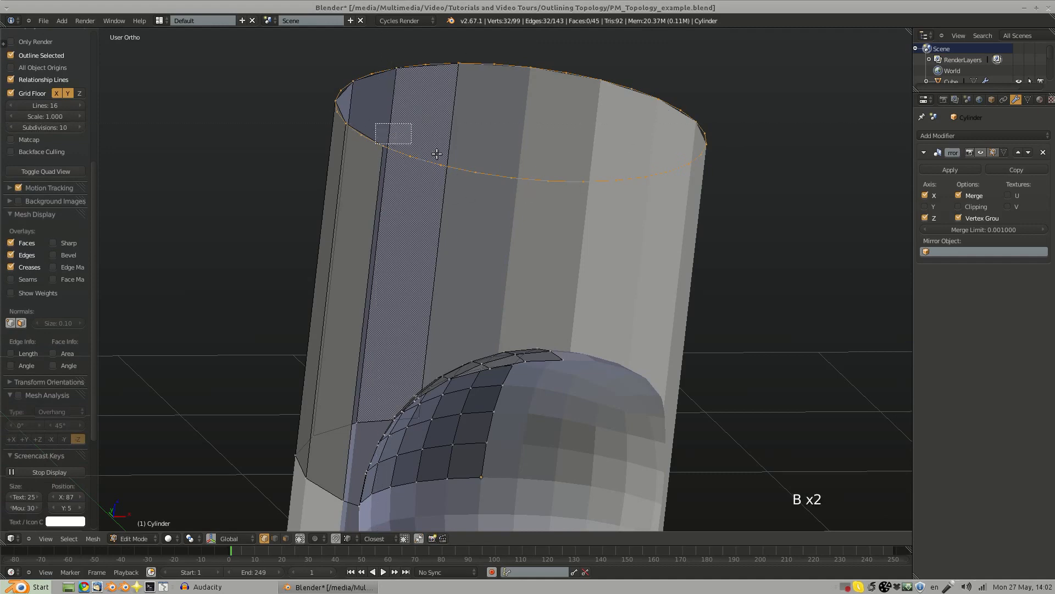
middle_drag(437, 154, 589, 222)
middle_drag(589, 222, 391, 197)
key(x)
click(541, 256)
Step: Remove the duplicate vertex where the new arc meets the cylinder's existing top rim
right_click(390, 146)
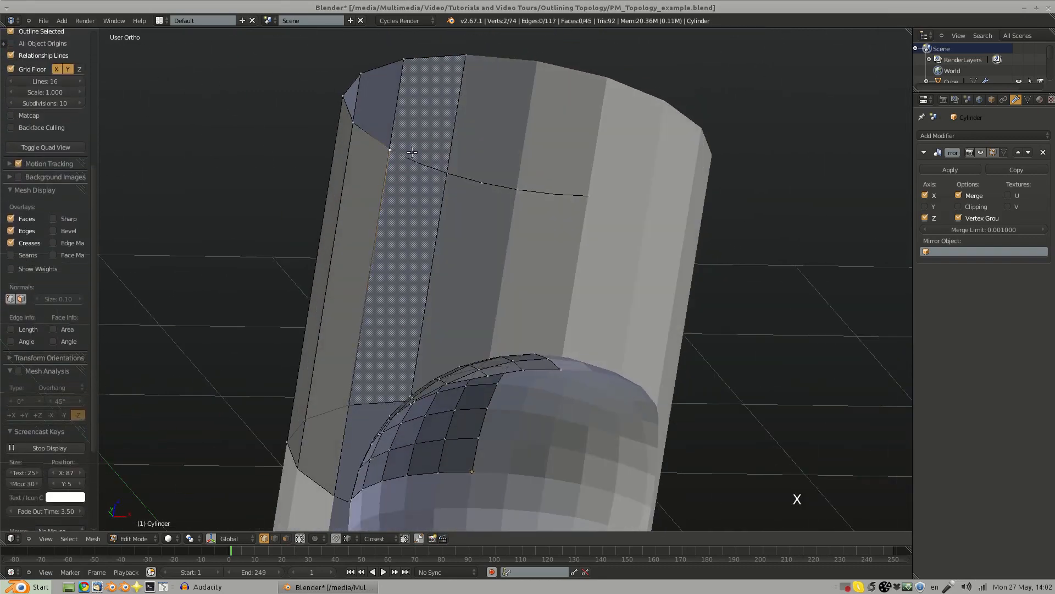
key(ctrl+shift+d)
key(a)
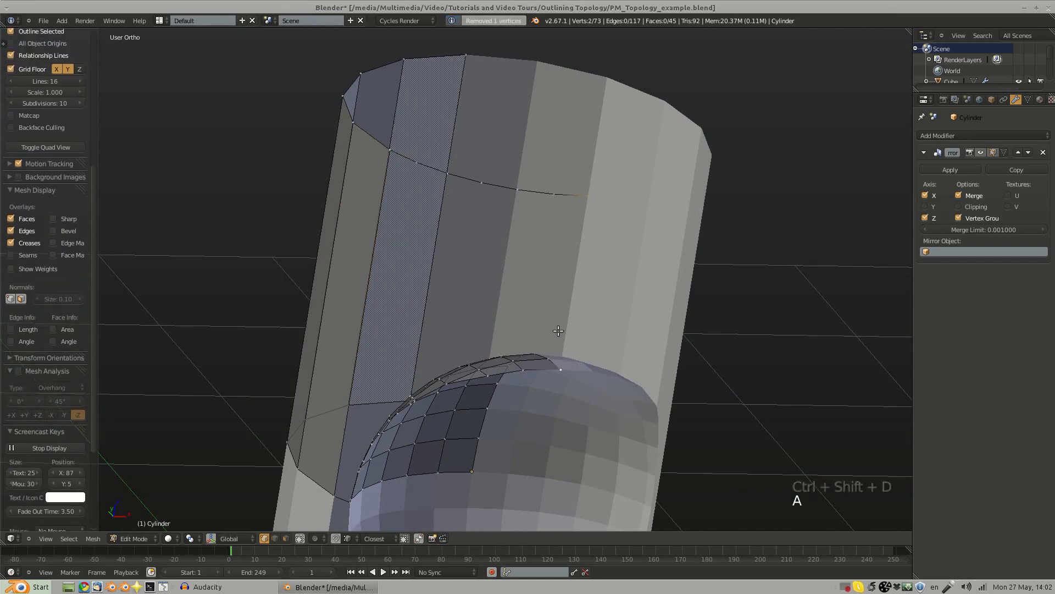
Step: Try to fill the opening between the new arc and the sphere's rim with a run of faces
key(f)
key(f)
key(f)
key(f)
key(f)
key(f)
key(f)
key(ctrl+z)
key(ctrl+z)
key(ctrl+z)
key(ctrl+z)
key(ctrl+z)
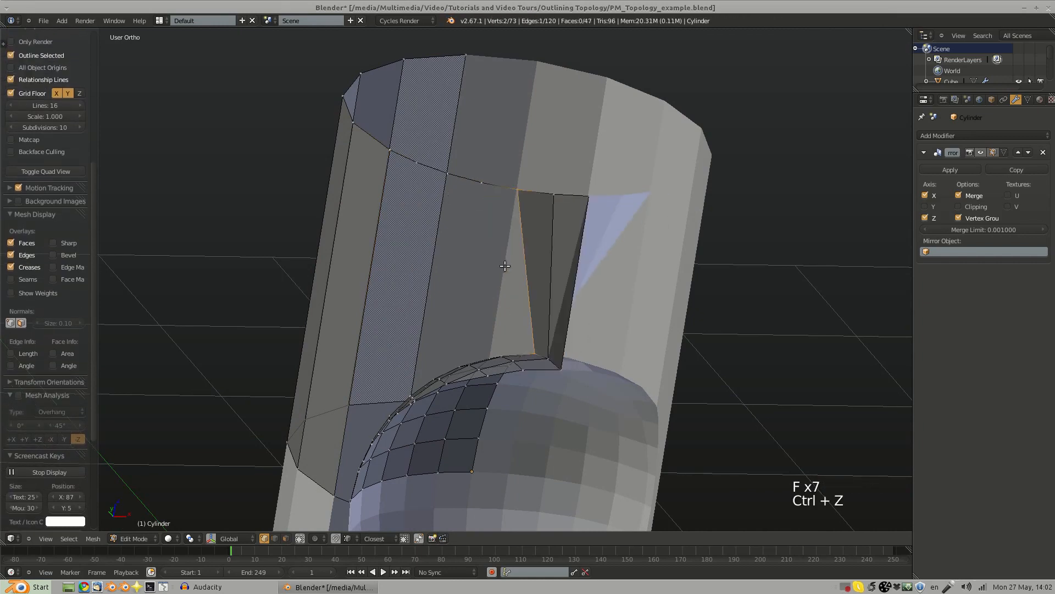
key(f)
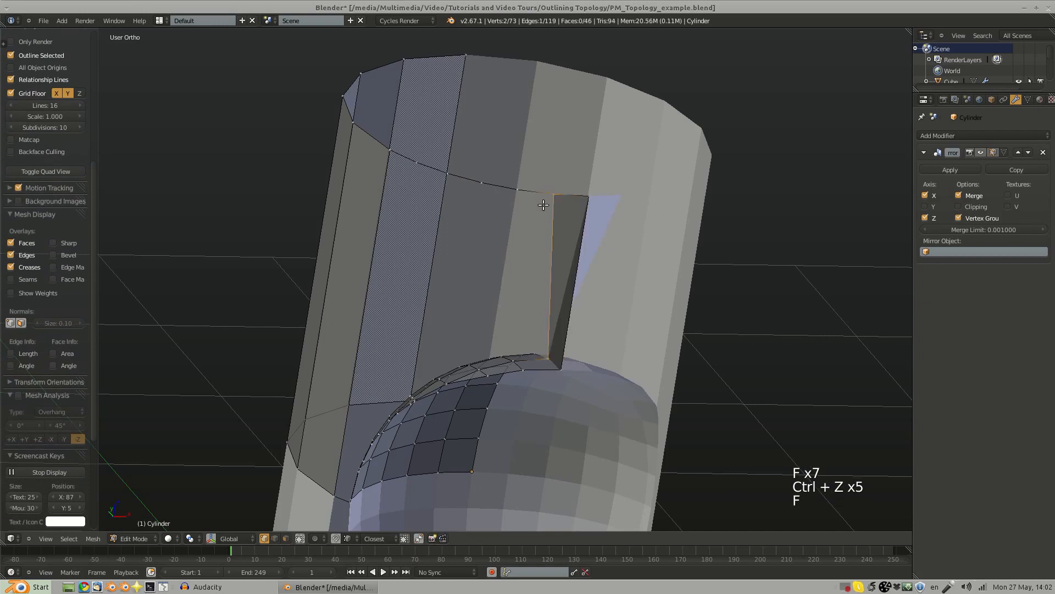
key(ctrl+z)
key(g)
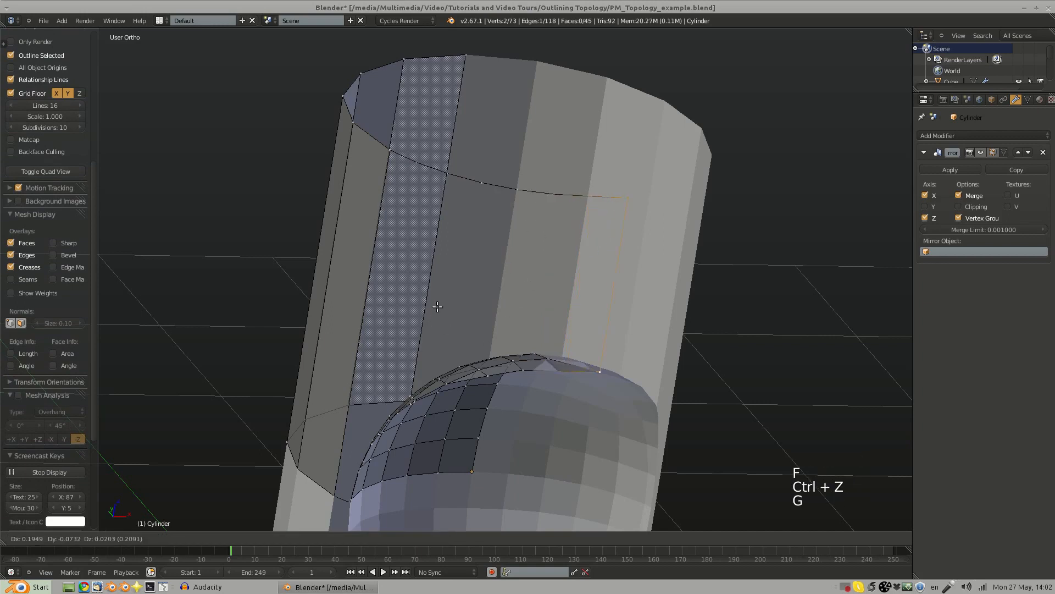
click(436, 306)
Step: Fill the front opening with four vertical faces between the arc and the sphere's rim, undoing the extra edge
key(f)
key(f)
key(f)
key(f)
key(f)
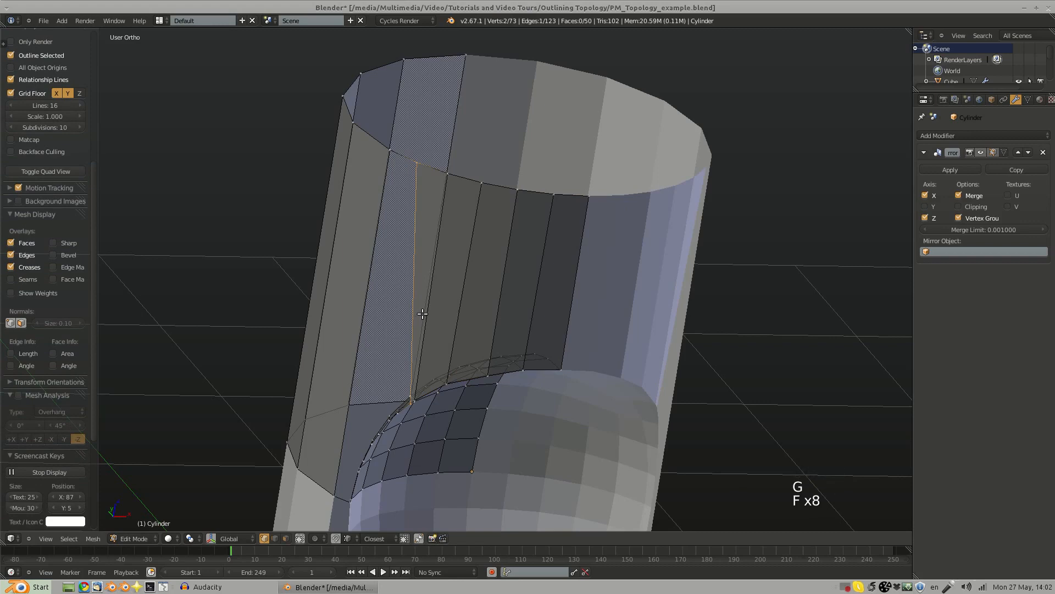
middle_drag(476, 367, 469, 320)
key(ctrl+z)
Step: Extrude the arc vertex beside the open gap down along global Z to the sphere's side rim
scroll(469, 320, up, 2)
scroll(408, 296, up, 3)
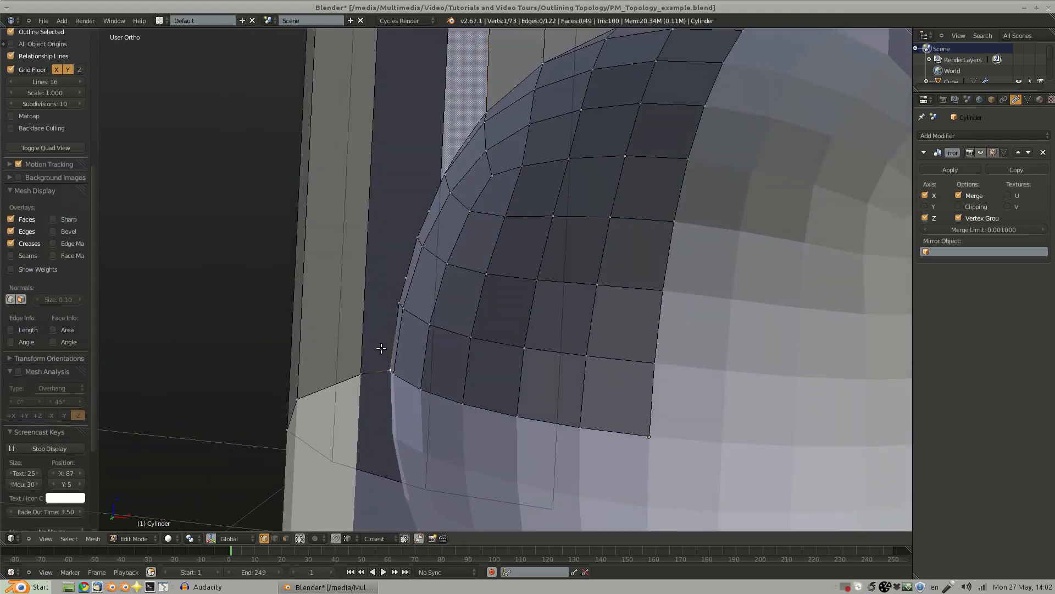
middle_drag(381, 348, 488, 337)
key(a)
scroll(489, 338, down, 5)
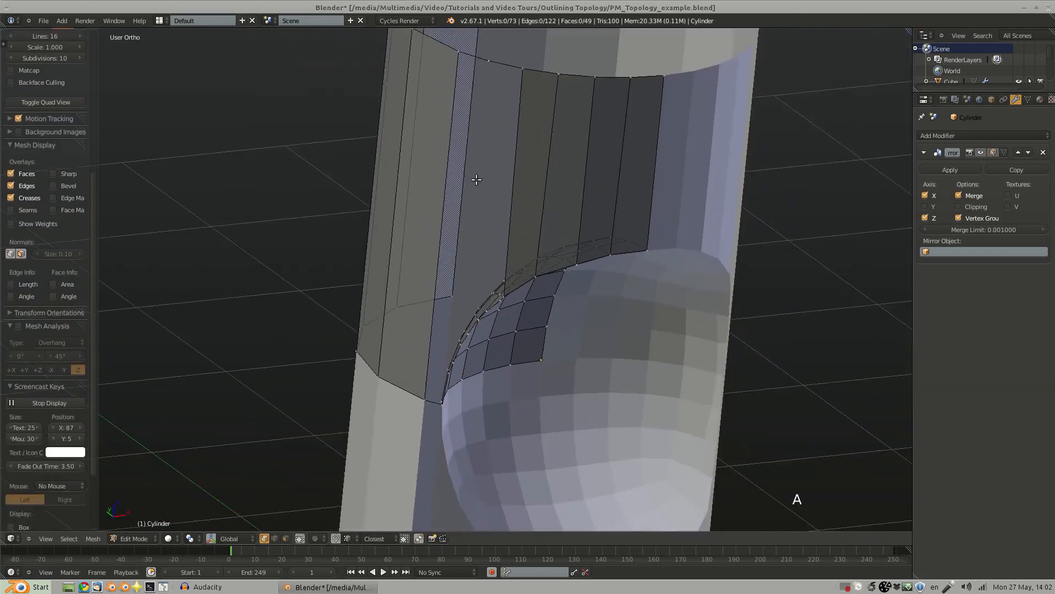
right_click(480, 188)
key(e)
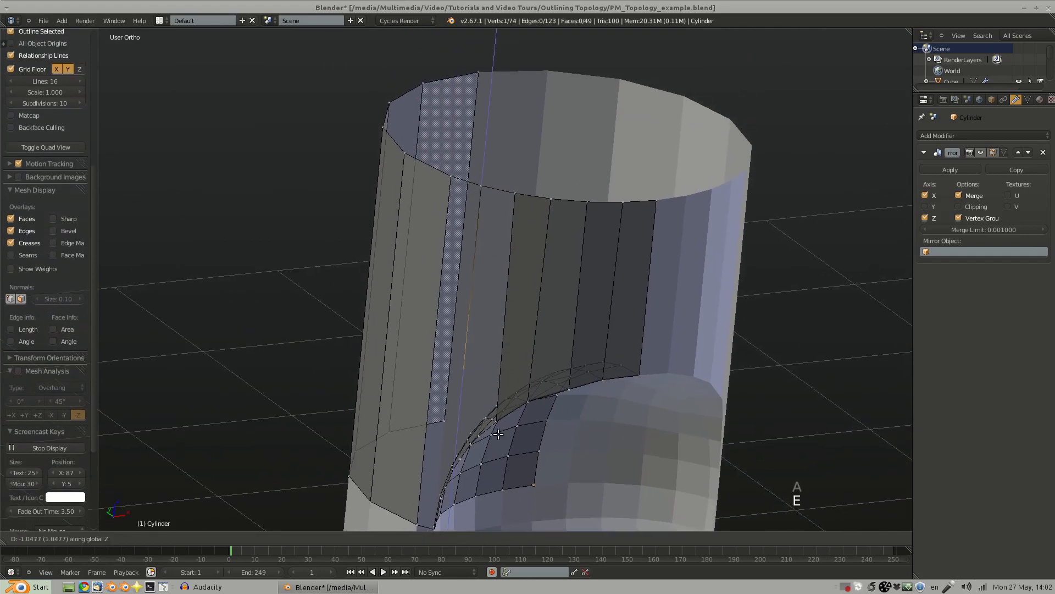
click(454, 469)
scroll(444, 286, up, 6)
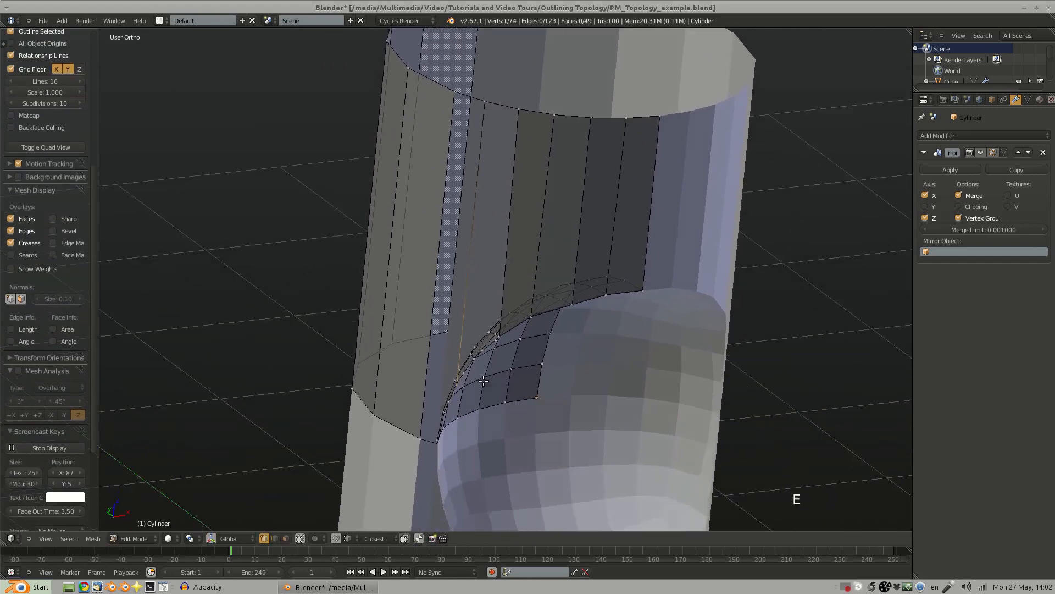
scroll(443, 287, up, 3)
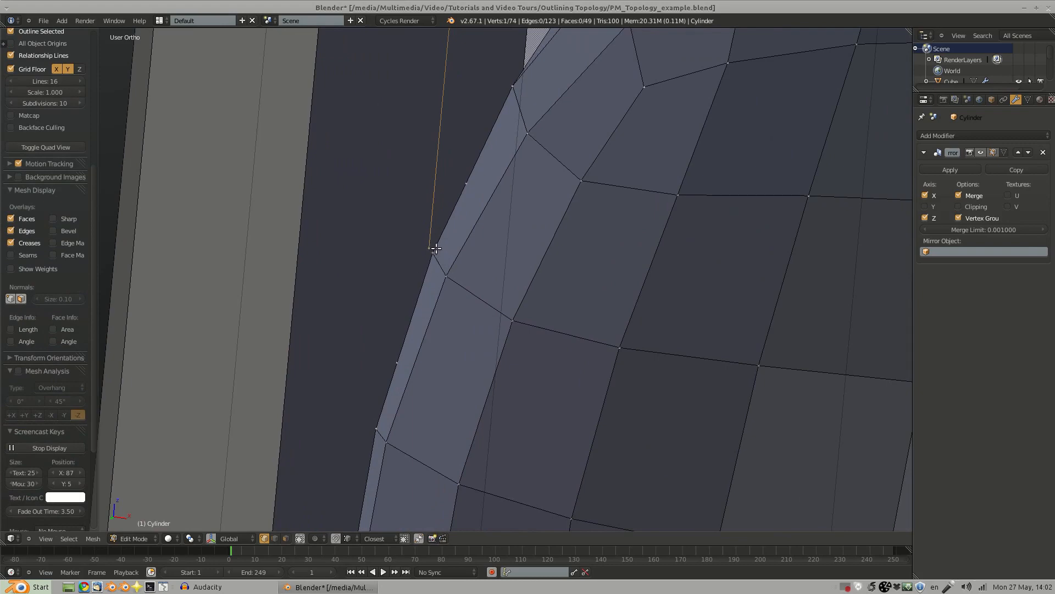
Step: Snap the extruded vertex onto the nearest sphere rim vertex and remove the duplicate
key(g)
key(a)
scroll(464, 226, down, 3)
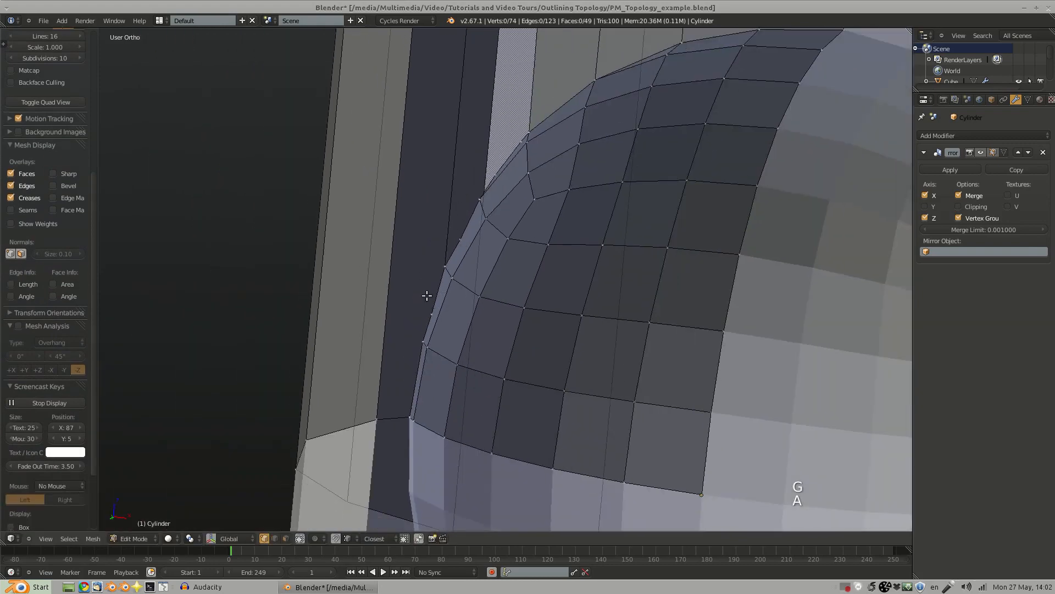
key(a)
key(ctrl+shift+d)
key(a)
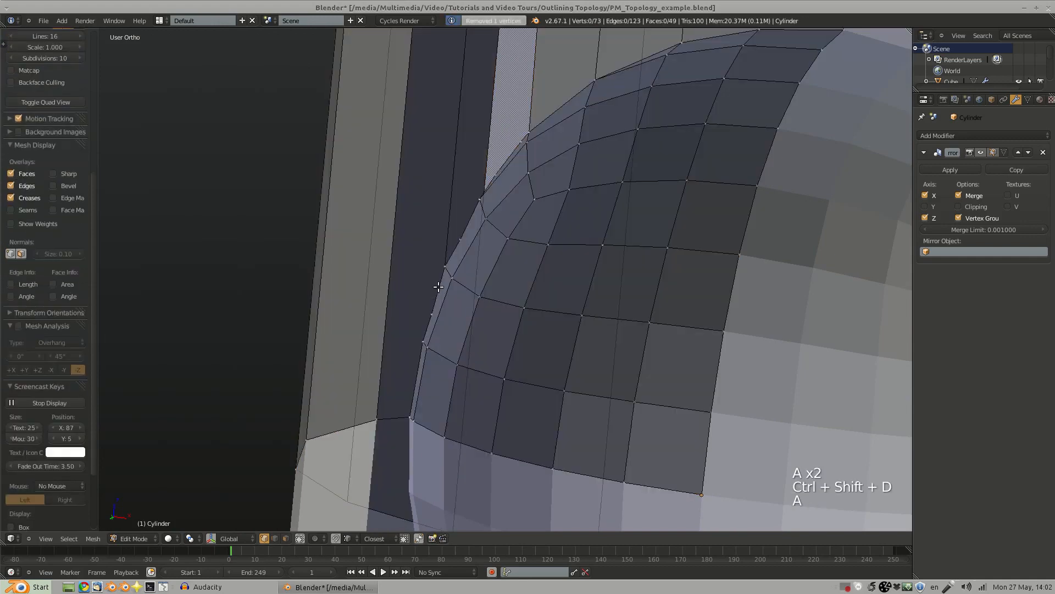
Step: Fill the opening between the newly extruded edge and the neighbouring cylinder wall edge with one face
alt+right_click(440, 285)
alt+shift+right_click(381, 385)
ctrl+middle_drag(401, 378, 453, 271)
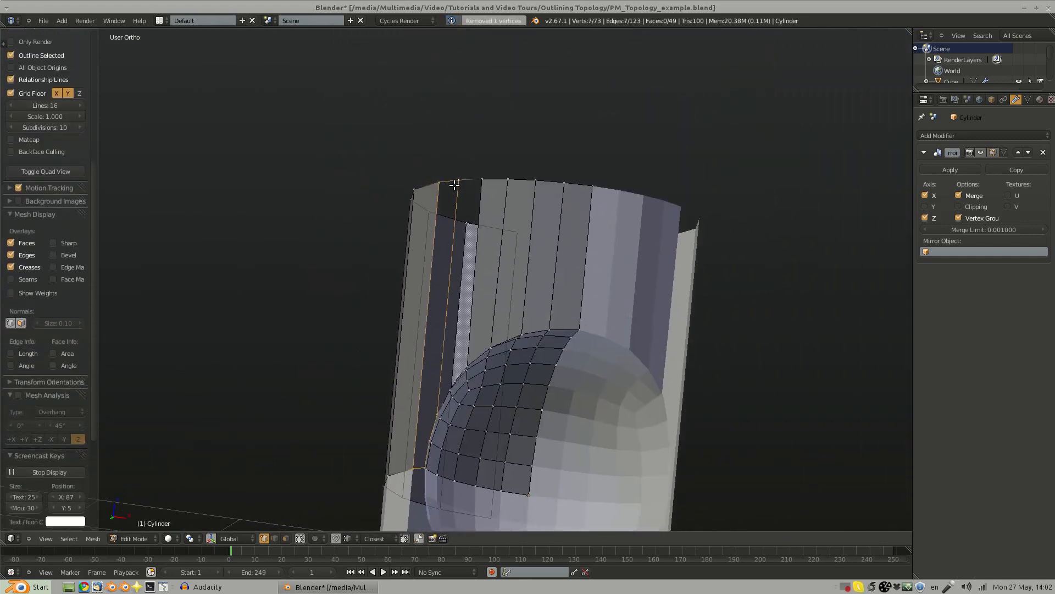
key(f)
Step: Fill the last two vertical openings in the cylinder wall above the sphere's rim with one face each
right_click(471, 208)
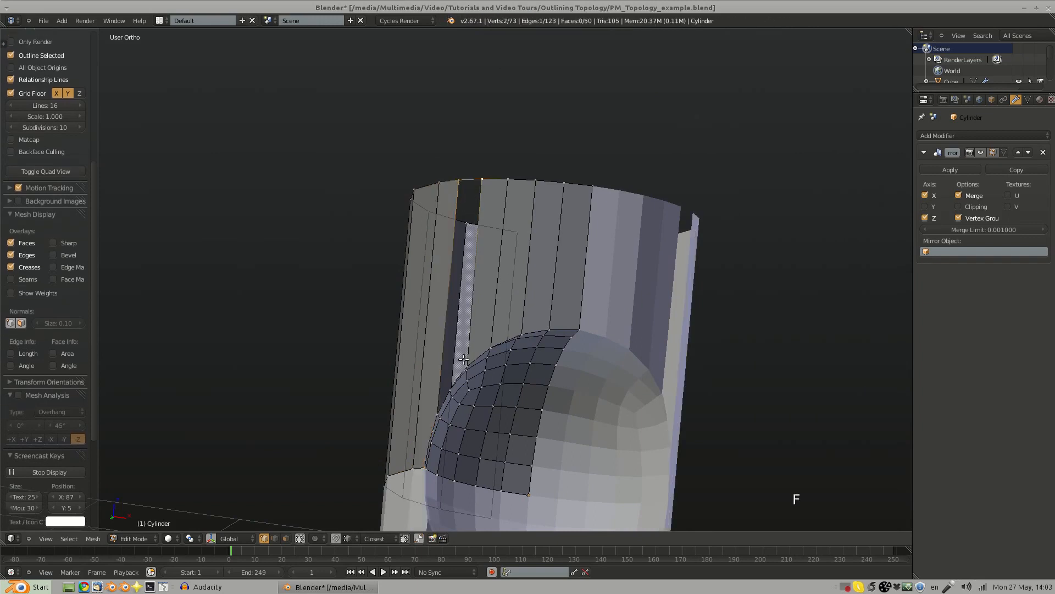
scroll(467, 313, up, 4)
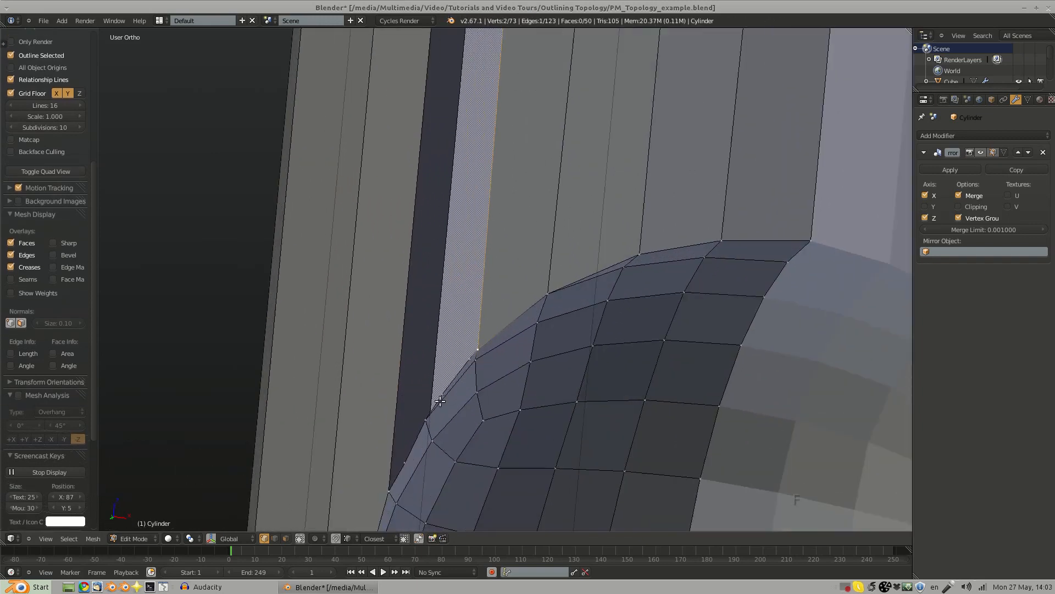
alt+shift+right_click(401, 352)
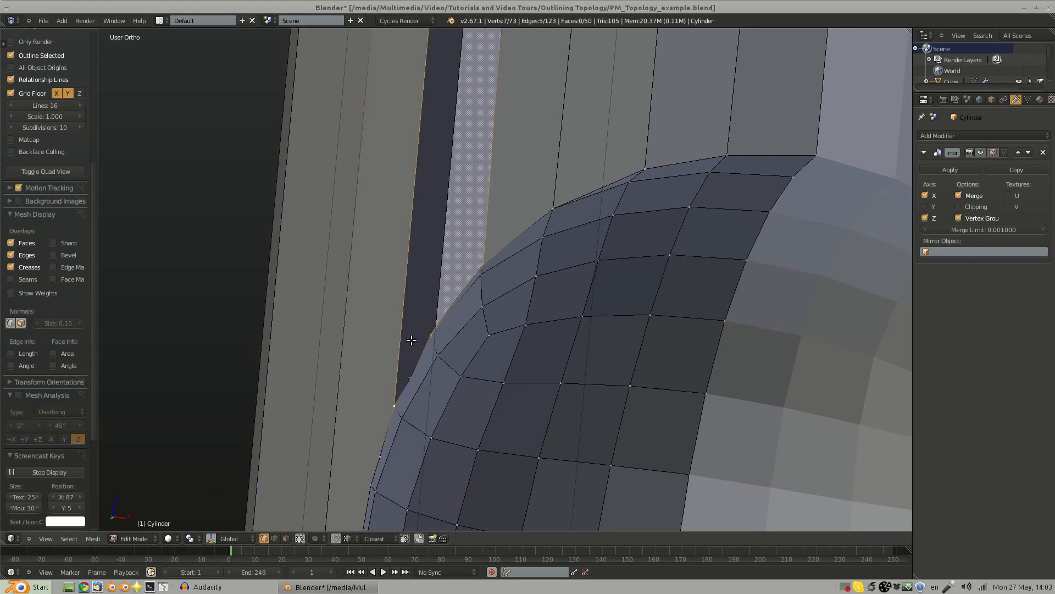
scroll(481, 216, down, 5)
scroll(476, 147, up, 3)
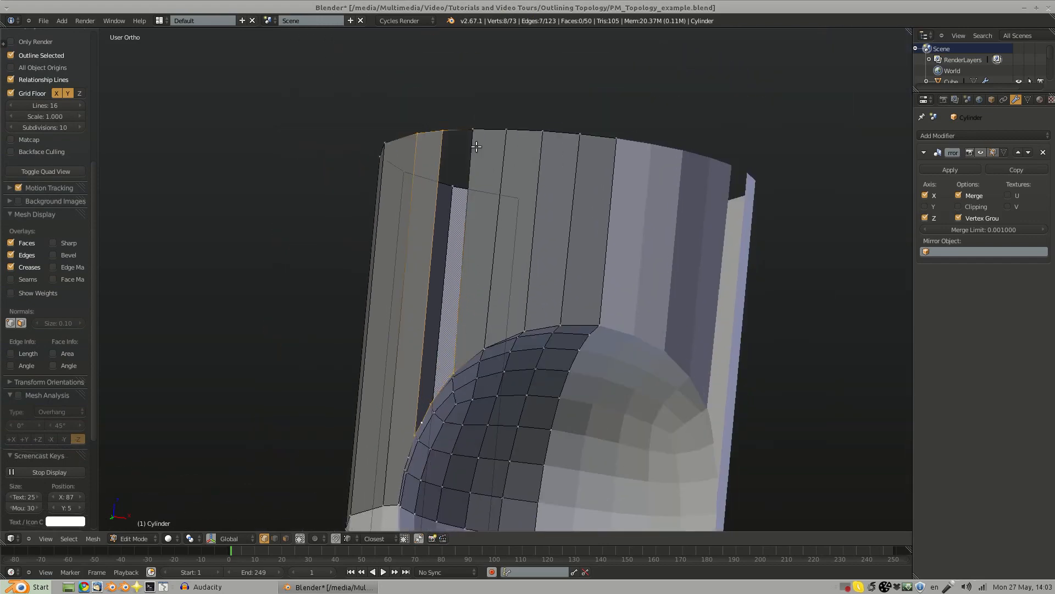
key(f)
key(a)
middle_drag(473, 297, 493, 345)
key(Tab)
key(Tab)
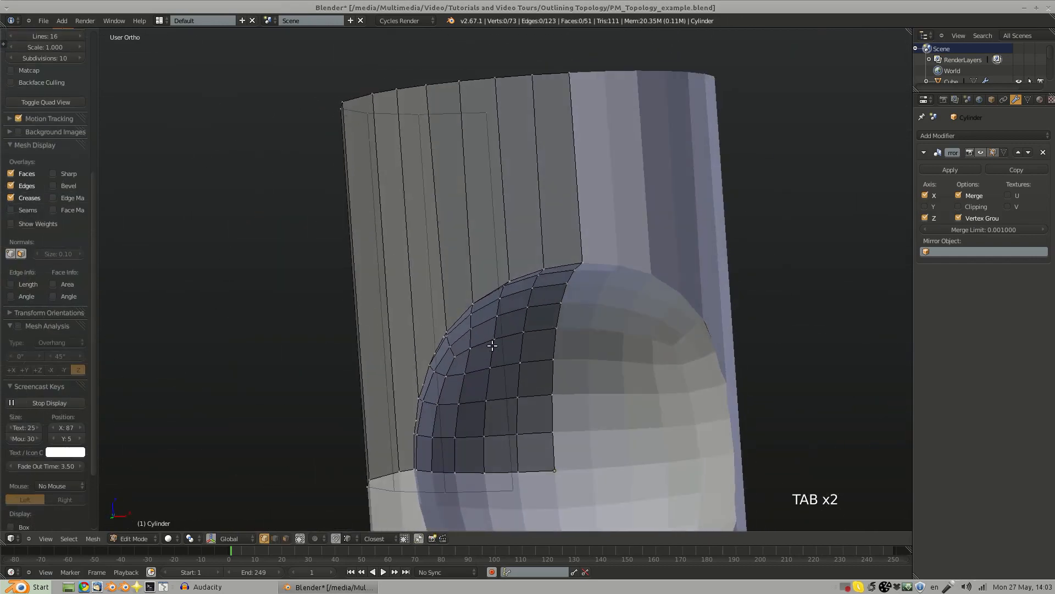
Step: Knife-cut an edge line across the wall faces following the sphere's rim, from the mirror seam down to the midpoint of the lower edge
key(KP_1)
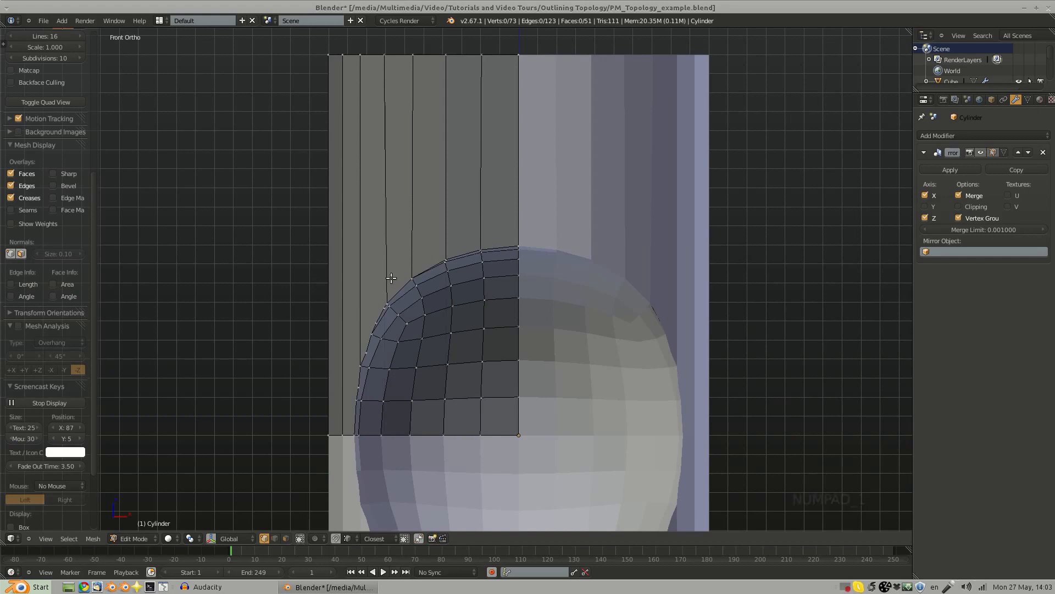
middle_drag(337, 315, 419, 249)
key(KP_3)
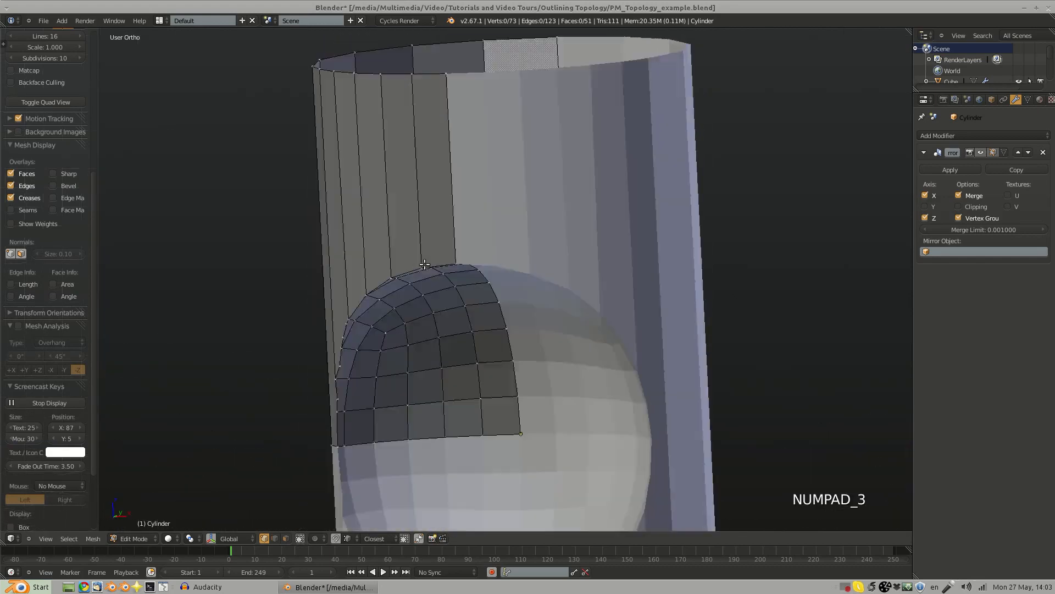
key(KP_1)
shift+middle_drag(462, 222, 463, 236)
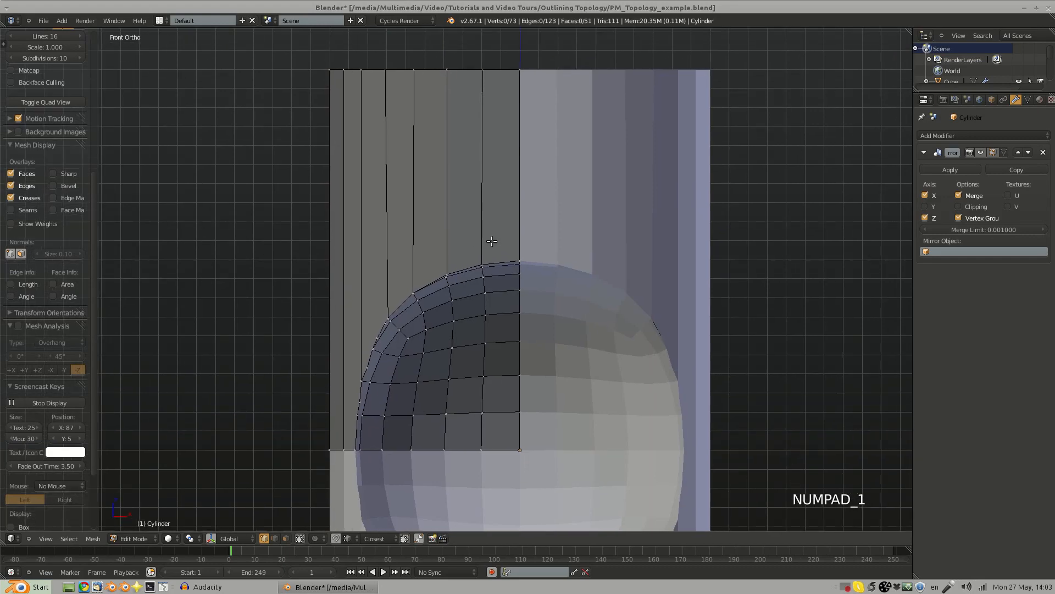
scroll(490, 220, up, 4)
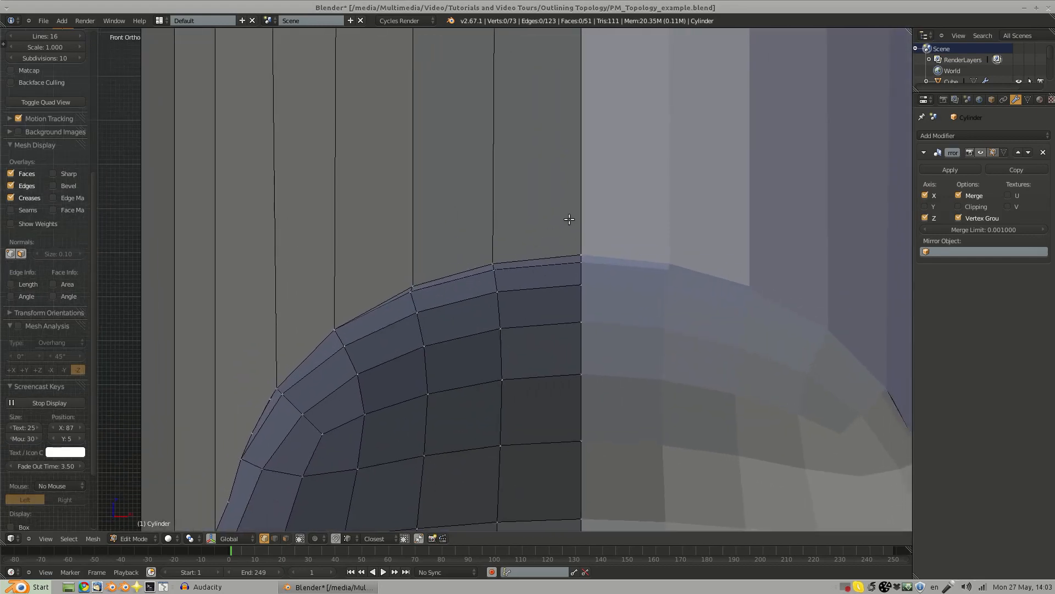
key(k)
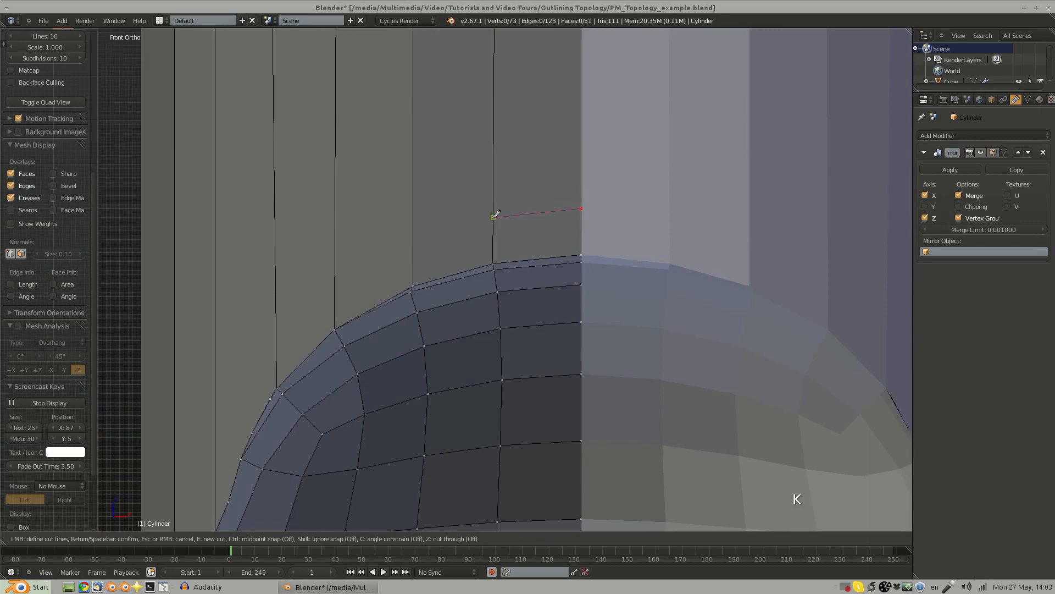
click(494, 218)
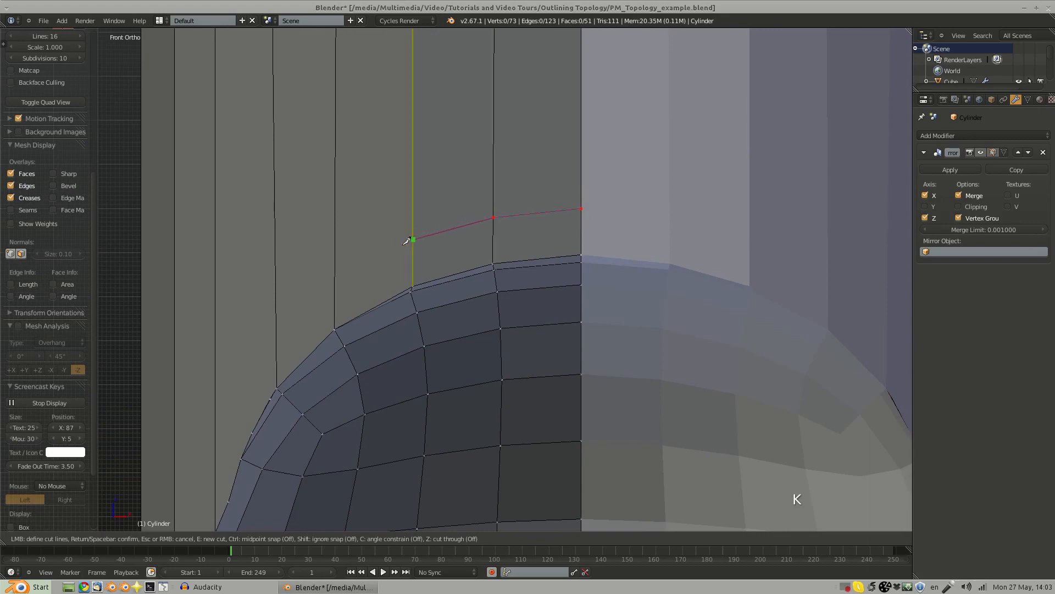
click(335, 285)
click(276, 337)
shift+middle_drag(295, 349, 399, 210)
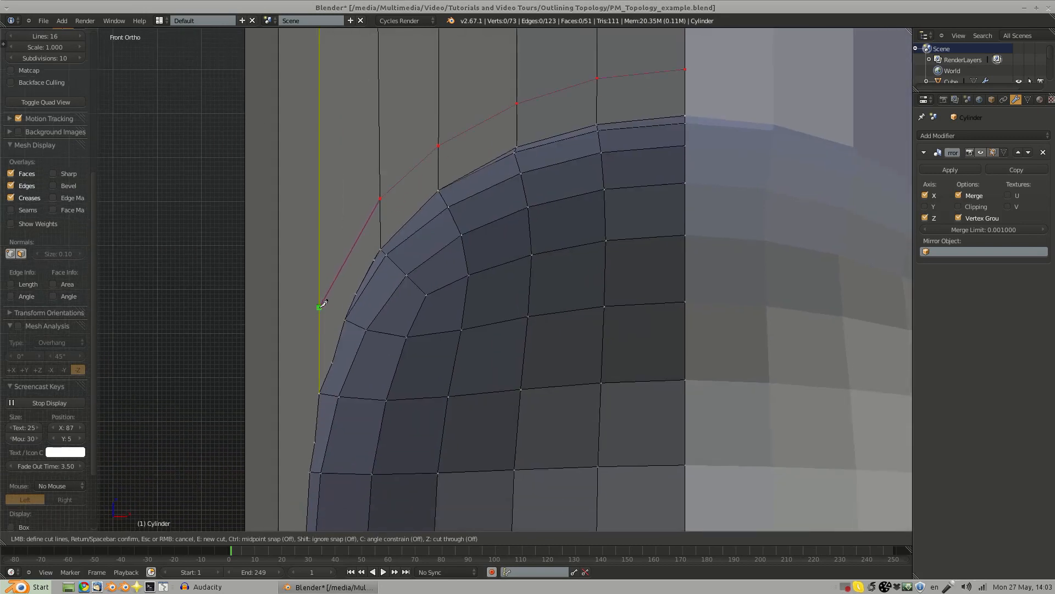
middle_drag(321, 325, 441, 294)
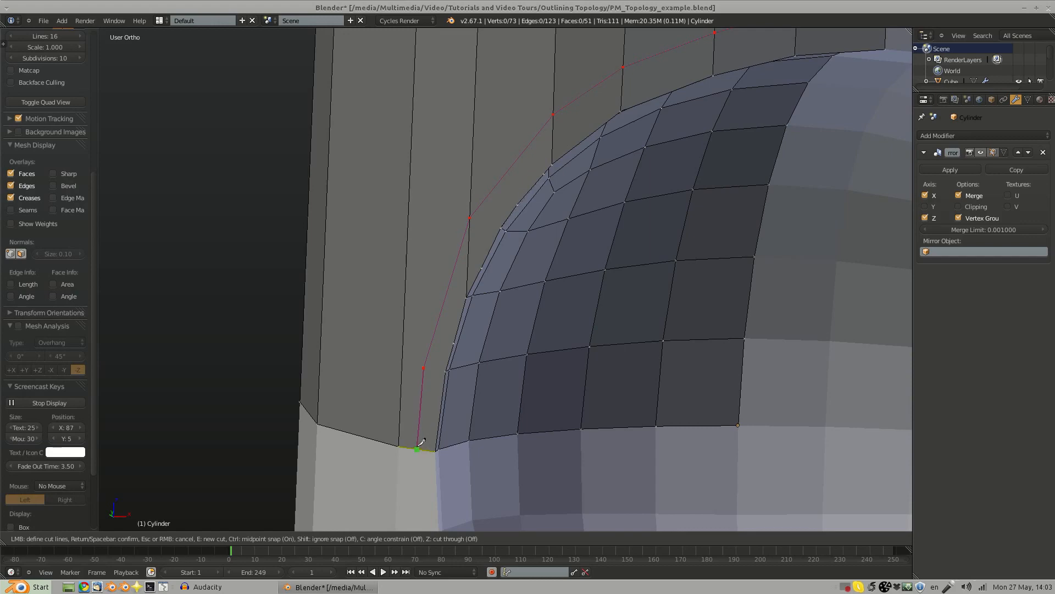
key(Return)
Step: Connect the lowest corner vertex of the new cut to the adjacent sphere rim vertex with an edge
middle_drag(432, 387, 424, 327)
scroll(445, 450, up, 2)
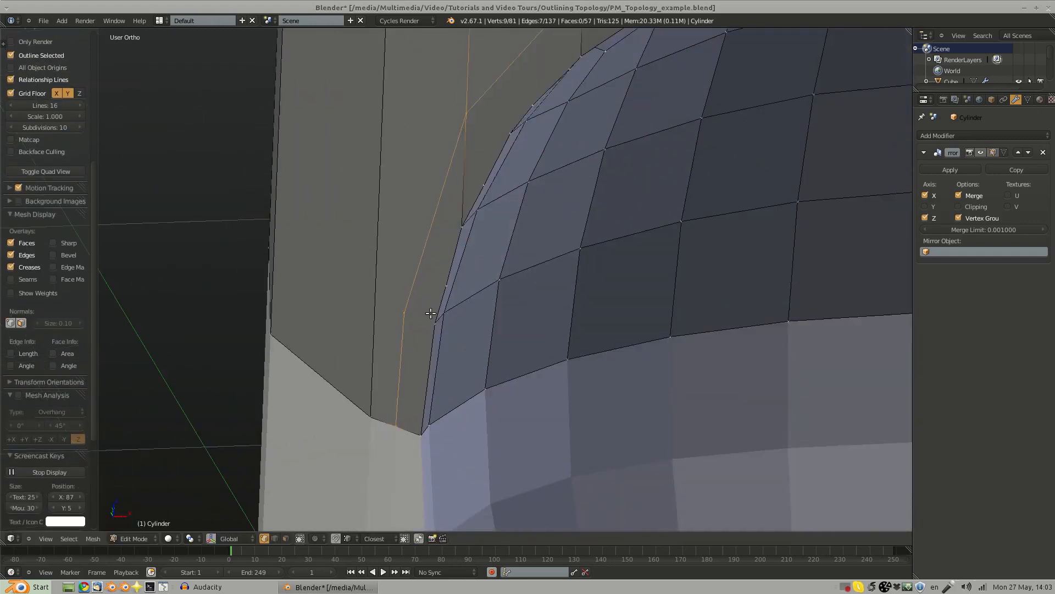
right_click(403, 313)
shift+right_click(435, 325)
key(k)
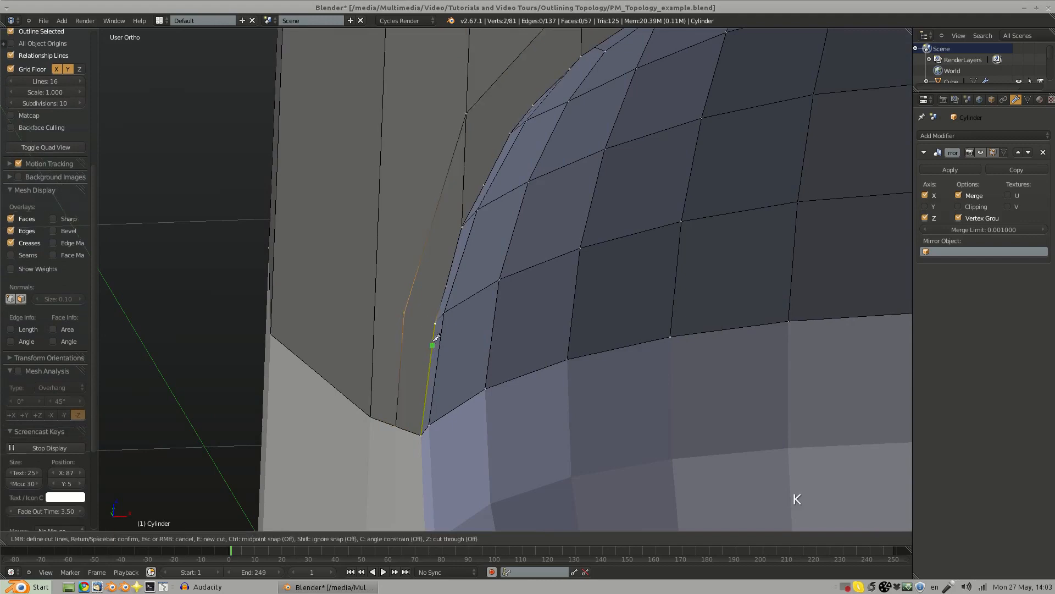
right_click(435, 325)
key(j)
key(a)
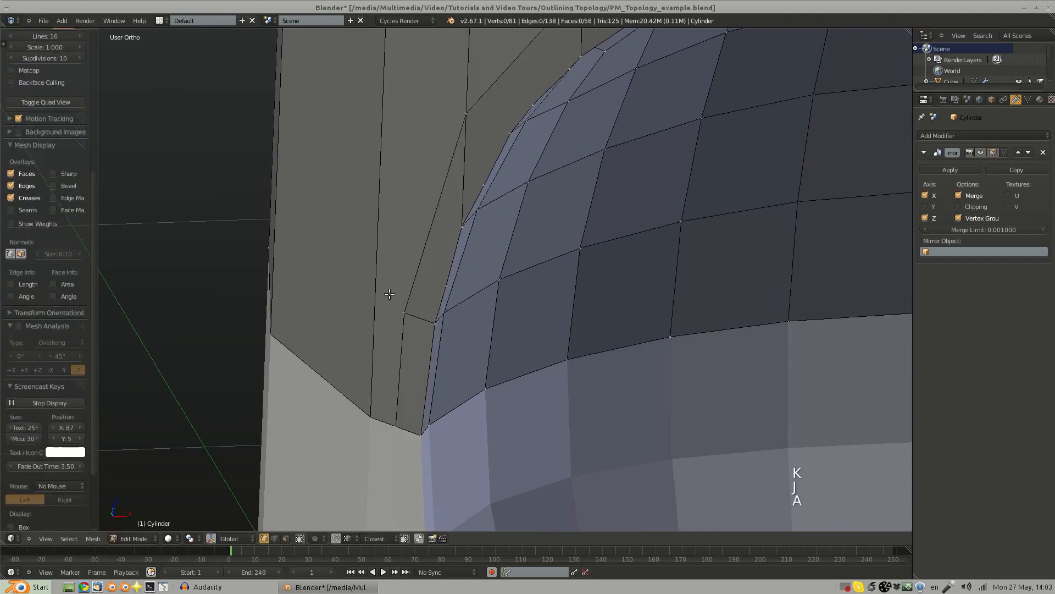
Step: Add a horizontal edge loop across the cylinder's side and back wall faces and lower it along global Z
middle_drag(435, 302, 416, 272)
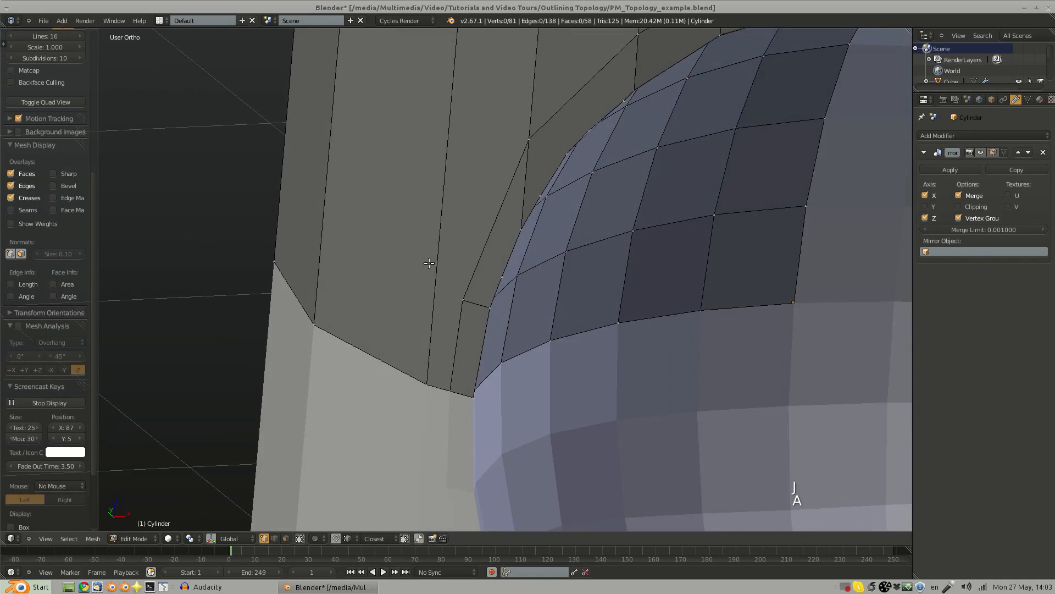
key(ctrl+r)
click(391, 422)
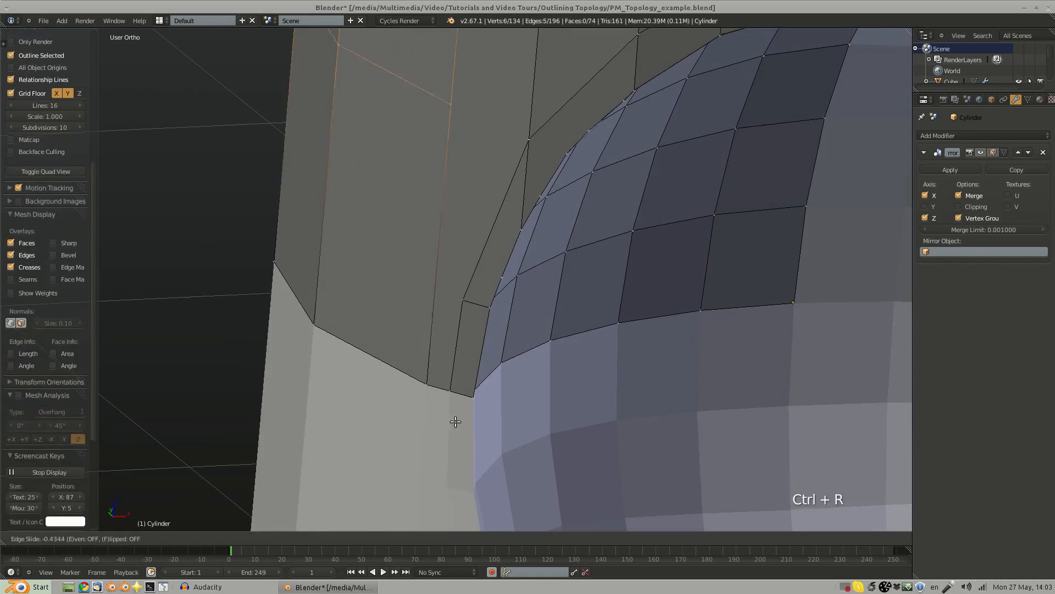
click(424, 358)
key(g)
right_click(387, 425)
key(g)
key(z)
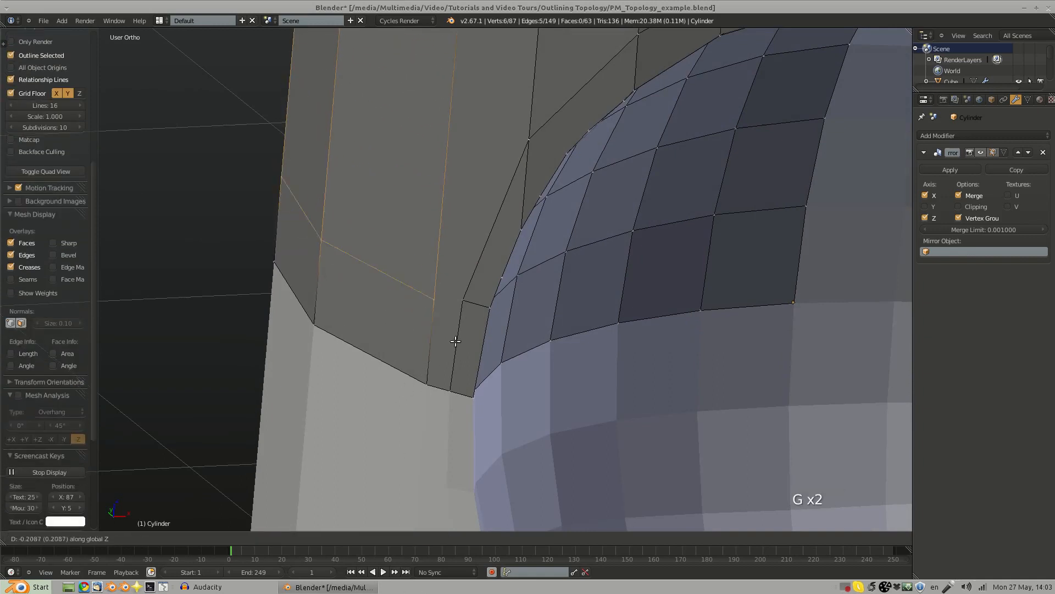
click(409, 358)
Step: Try sliding the new edge loop up and down along the vertical wall edges
key(g)
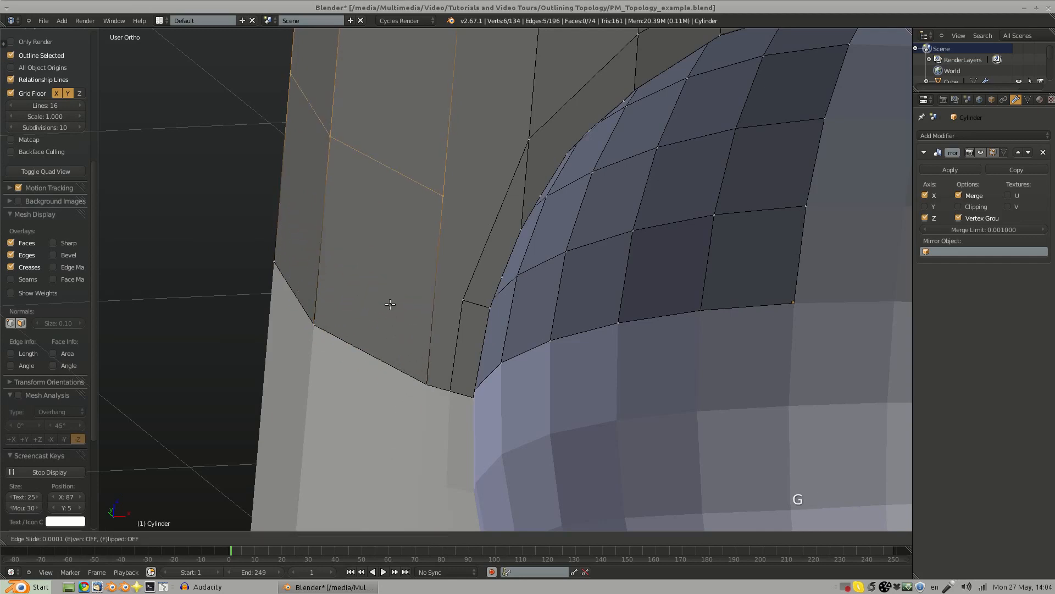
click(374, 430)
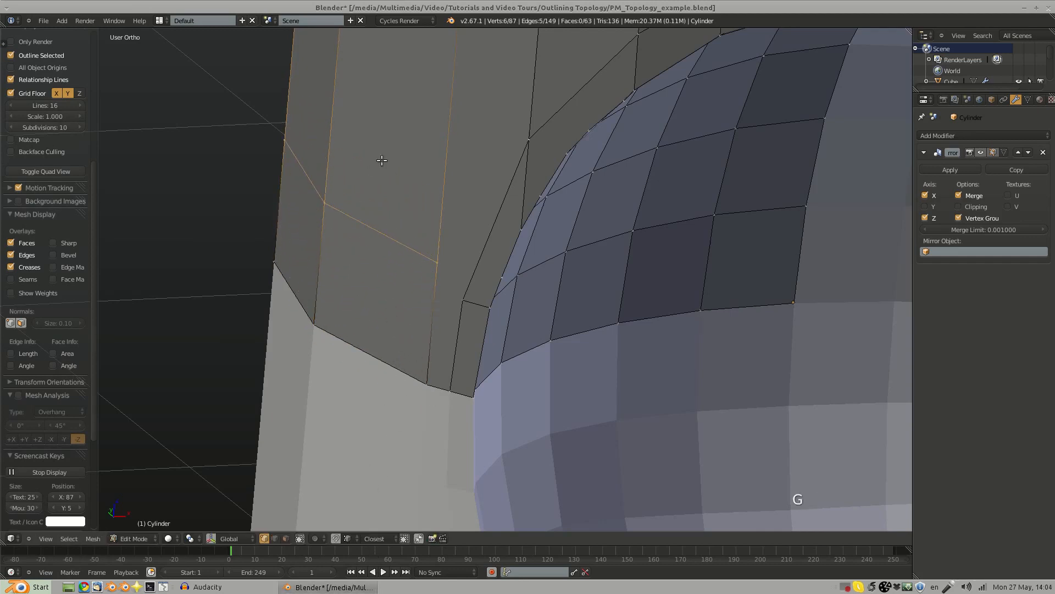
key(g)
key(g)
click(347, 391)
key(g)
key(g)
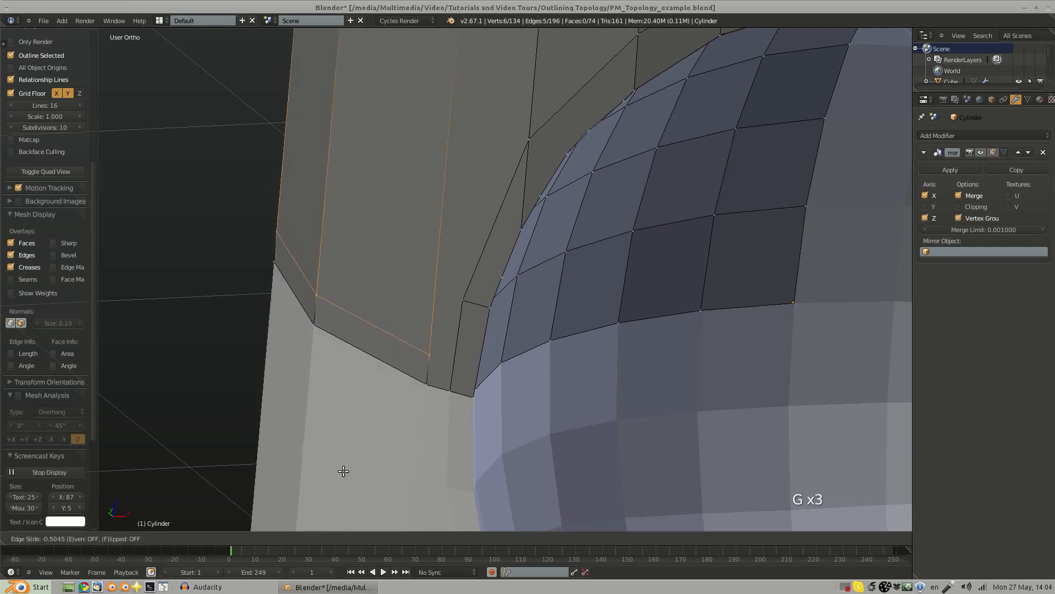
key(g)
key(1)
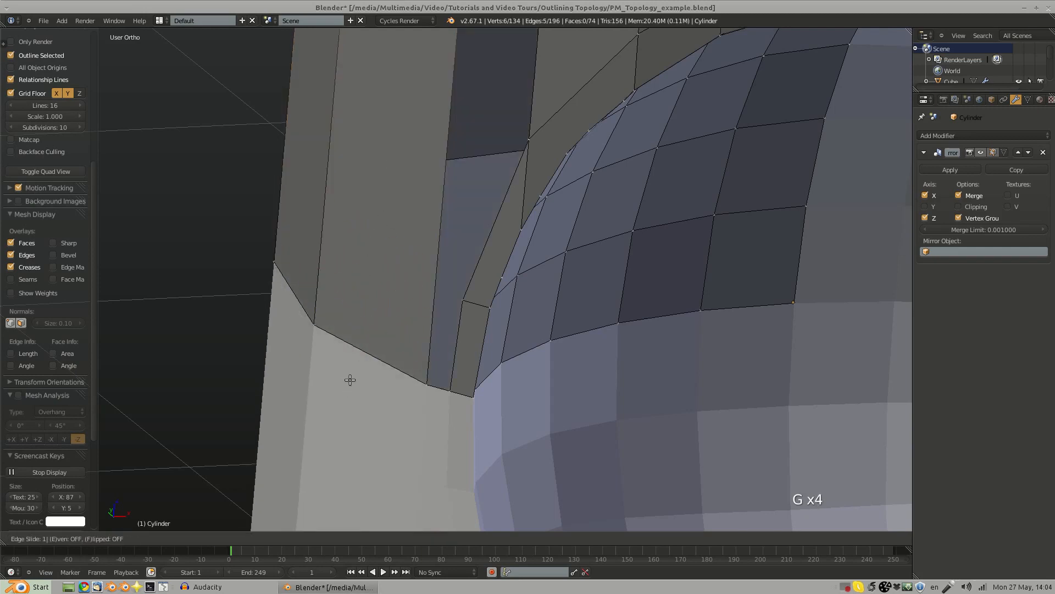
click(359, 370)
Step: Move the loop along global Z level with the cut's lowest corner vertex and join its end to that vertex
key(g)
key(z)
click(463, 291)
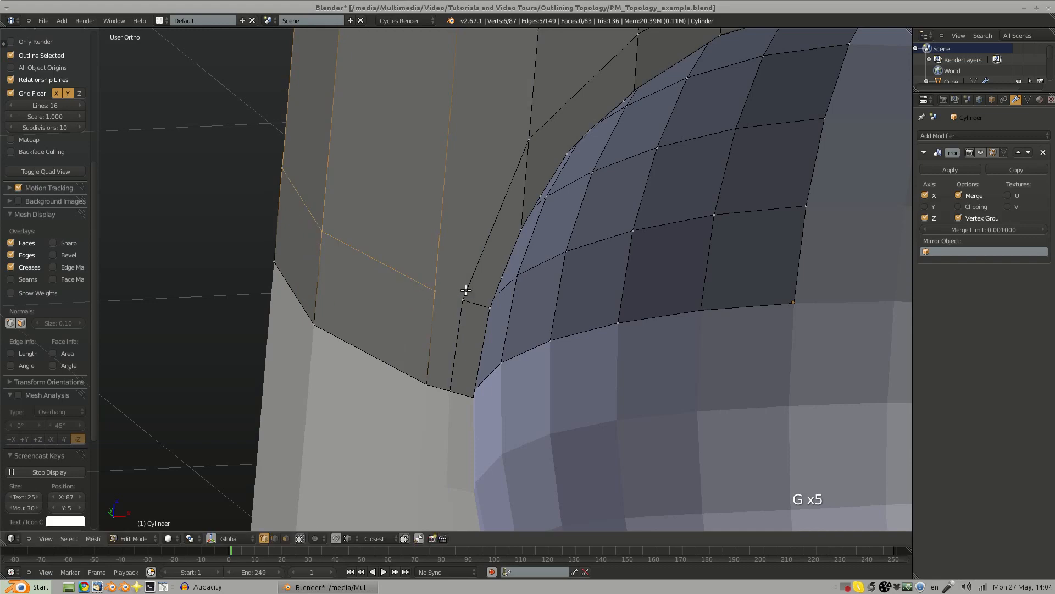
key(a)
right_click(438, 294)
shift+right_click(464, 300)
key(j)
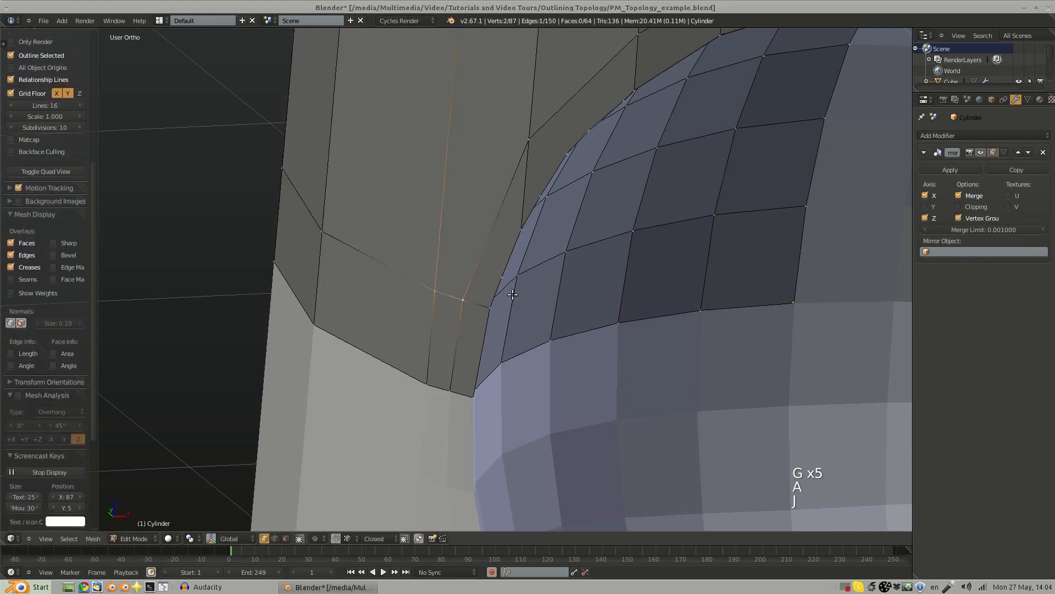
key(a)
Step: Examine the joined loop and the new edge band around the sphere's rim from several angles
shift+middle_drag(483, 295, 371, 392)
middle_drag(372, 393, 451, 238)
scroll(450, 238, down, 4)
ctrl+middle_drag(509, 158, 514, 171)
shift+middle_drag(524, 204, 575, 240)
middle_drag(398, 360, 370, 237)
middle_drag(346, 286, 447, 245)
scroll(548, 239, up, 2)
Step: Select the vertices bounding the first three faces of the band above the sphere's rim, starting at the mirror seam
right_click(561, 246)
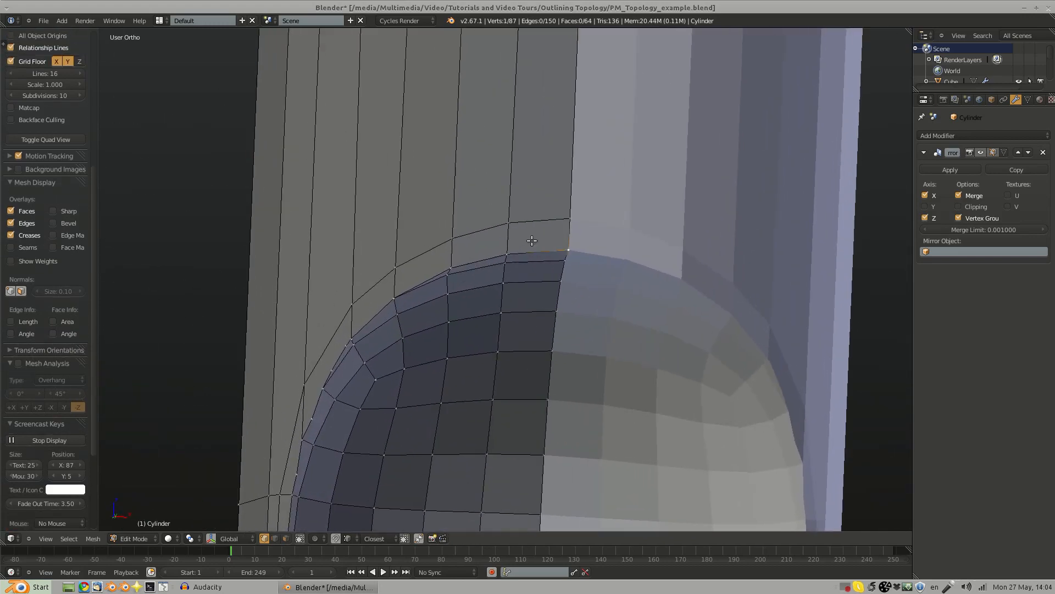
shift+right_click(513, 250)
shift+right_click(513, 224)
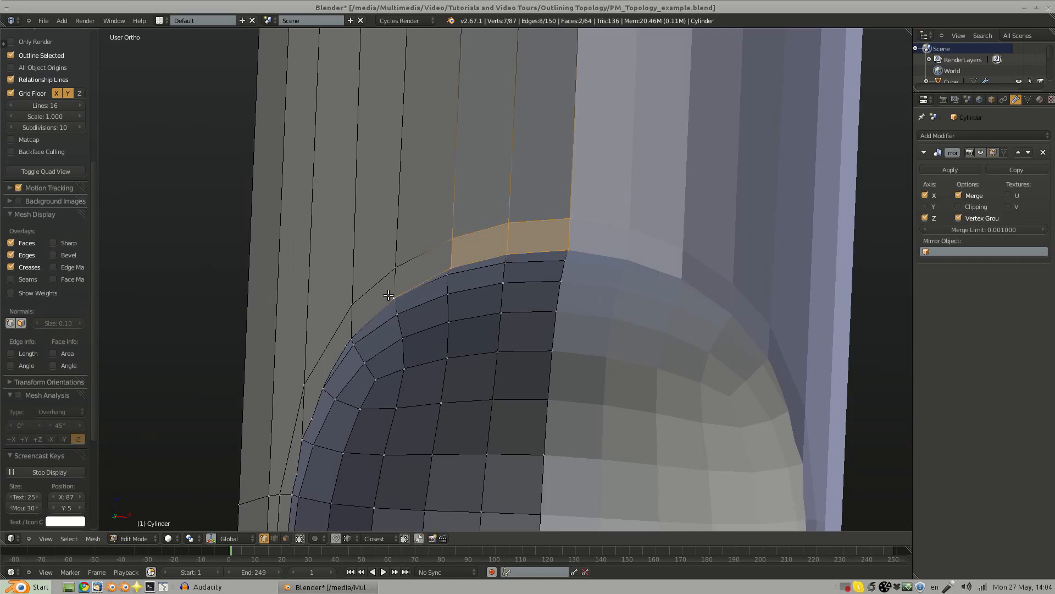
shift+right_click(395, 269)
shift+middle_drag(465, 341, 503, 189)
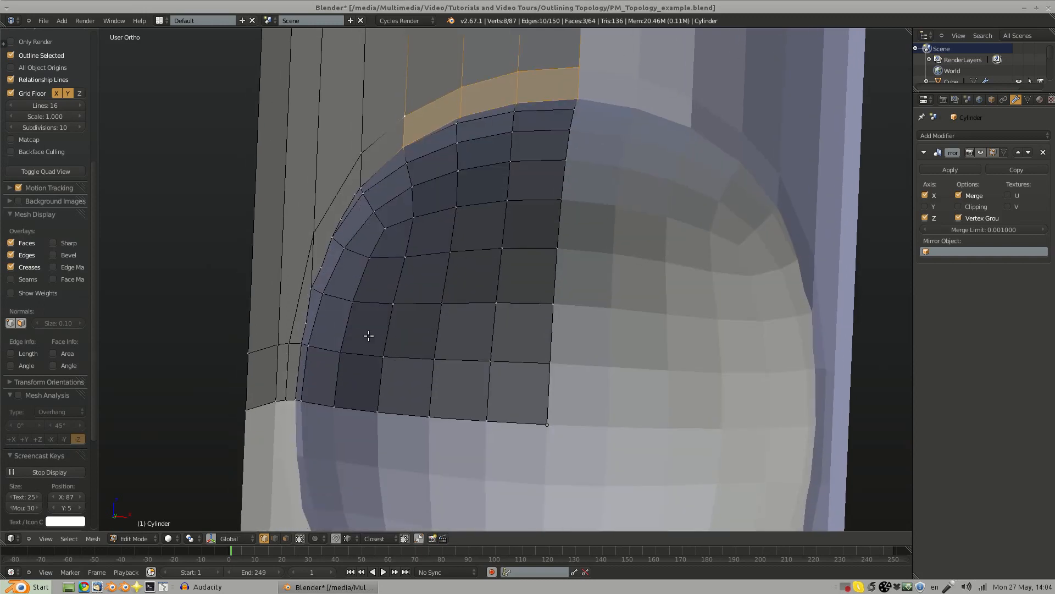
shift+middle_drag(379, 132, 493, 182)
shift+middle_drag(559, 177, 490, 244)
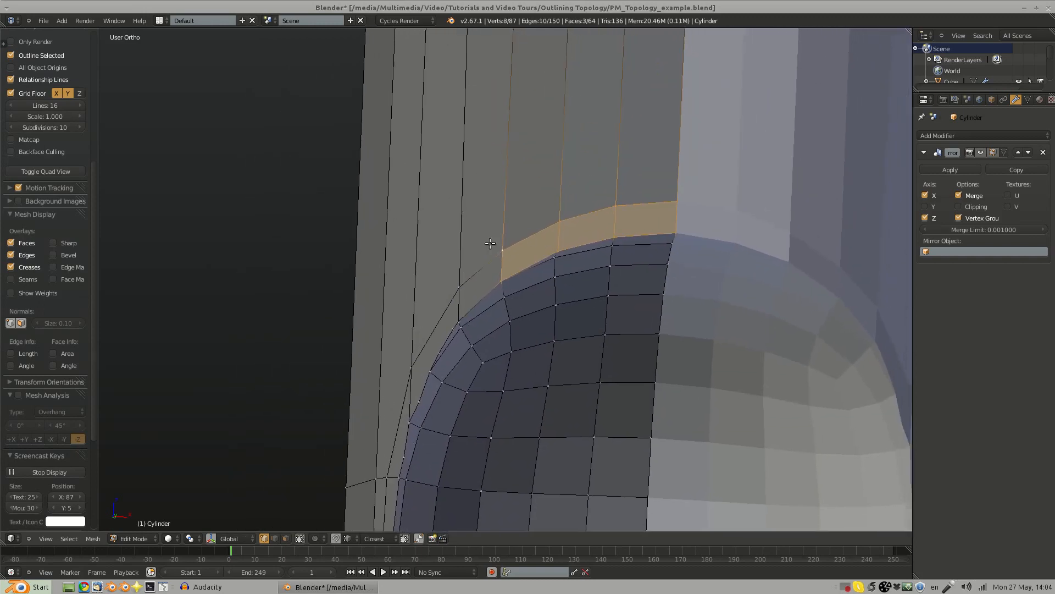
Step: Extend the selection down the band beside the sphere, including the two narrow faces at its lower end
shift+right_click(460, 307)
shift+middle_drag(456, 315, 452, 255)
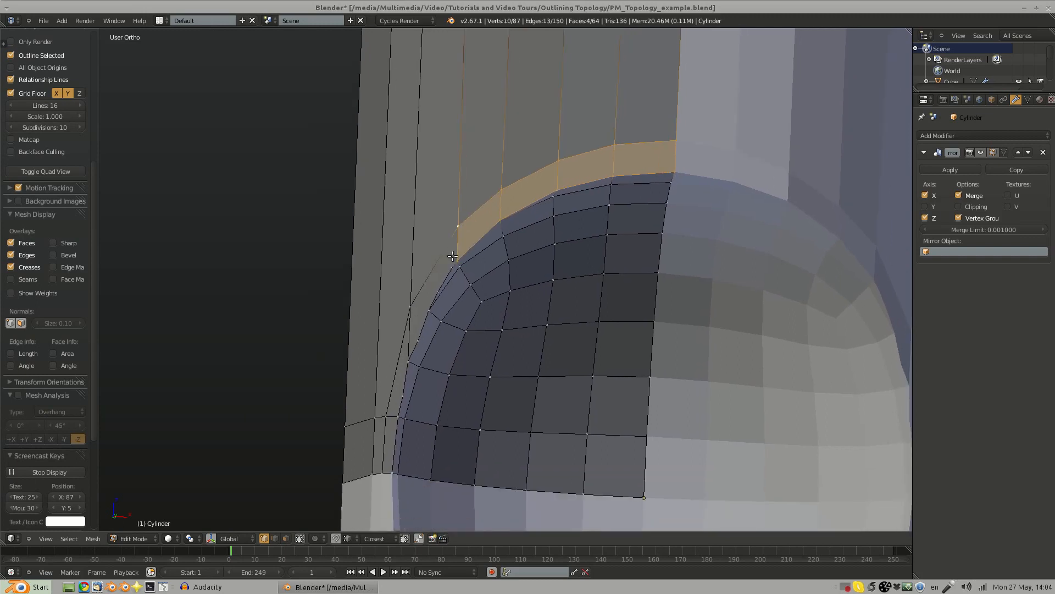
shift+right_click(407, 302)
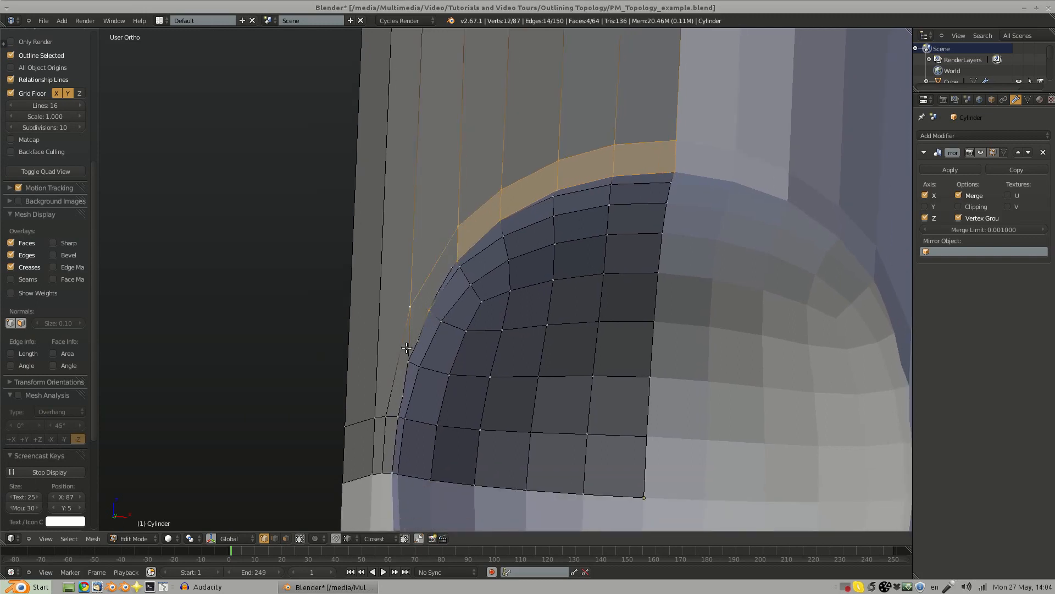
shift+middle_drag(407, 348, 456, 296)
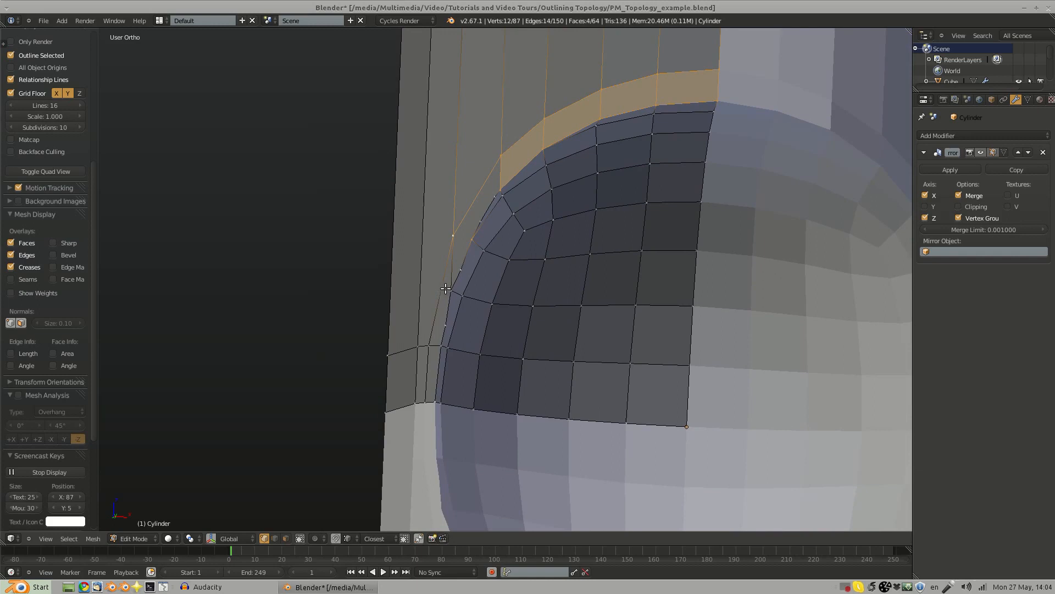
shift+right_click(426, 401)
shift+right_click(414, 401)
shift+right_click(393, 347)
shift+right_click(417, 348)
shift+right_click(387, 349)
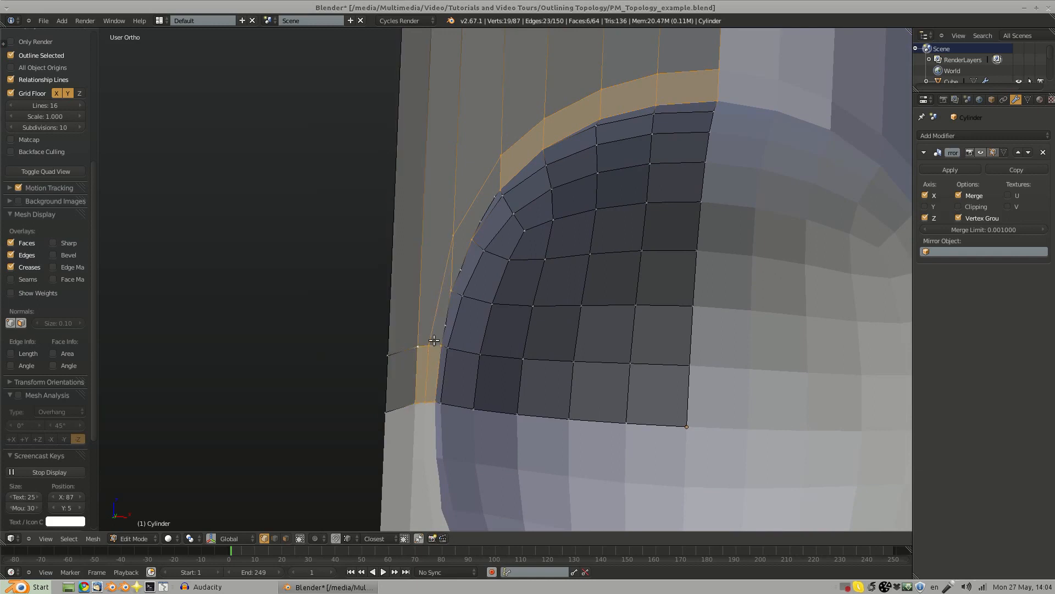
Step: Add the vertices on the cylinder's upper rim above the band to the selection, covering the whole front wall strip
scroll(434, 341, down, 8)
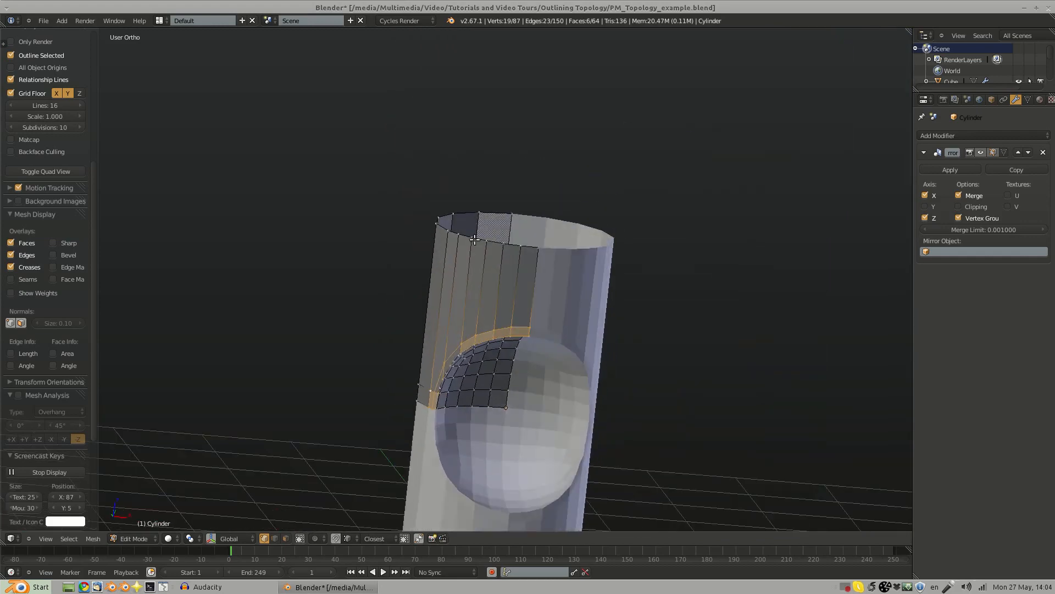
key(b)
drag(455, 227, 571, 269)
middle_drag(455, 222, 475, 272)
shift+right_click(470, 228)
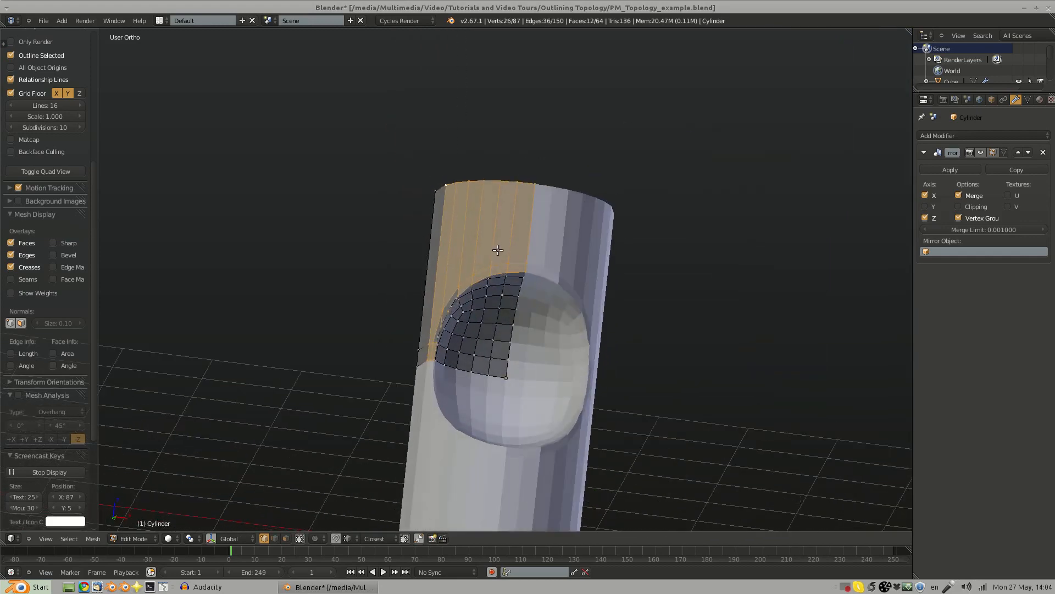
Step: Duplicate the selected front wall strip in place, separate the copy into its own object and open that object's mesh for editing
key(shift+d)
right_click(491, 264)
key(p)
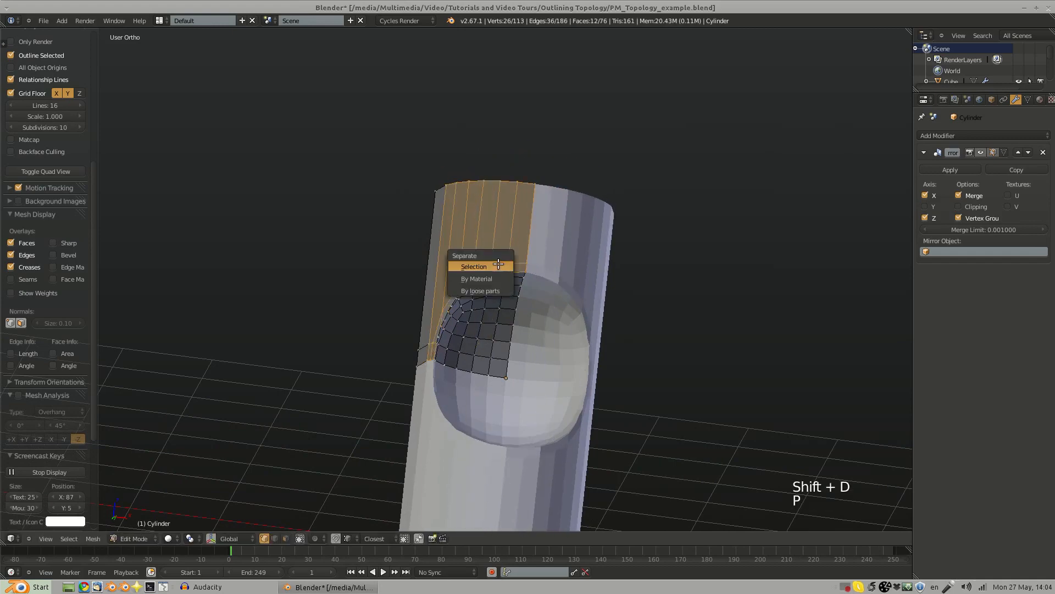
click(493, 268)
key(Tab)
right_click(523, 254)
middle_drag(523, 254, 484, 292)
key(Tab)
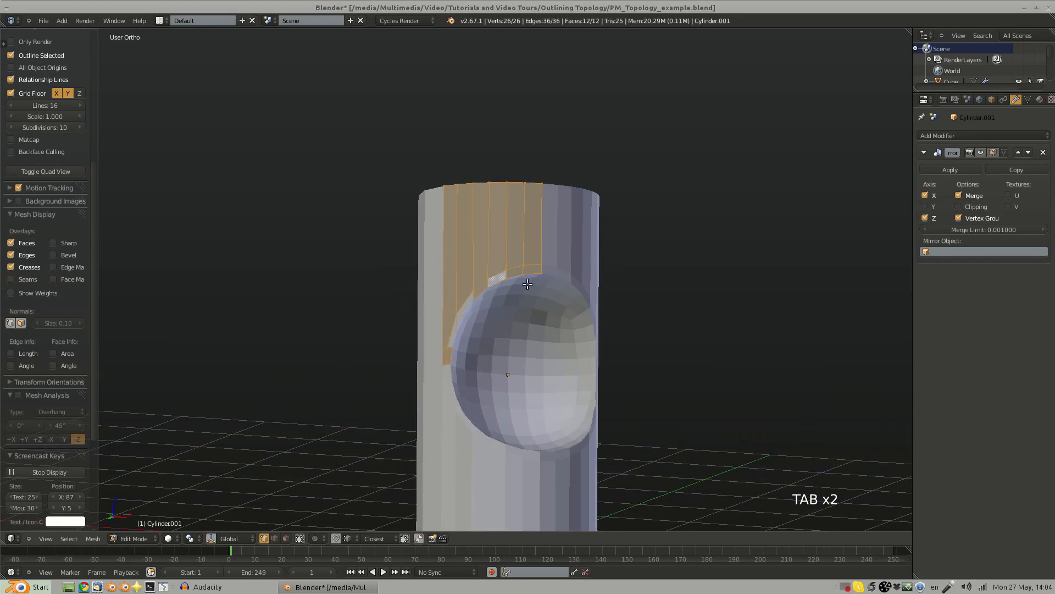
Step: Fill the sloped gap in the separated strip's band with a four-sided face, between the existing band face and the loose rim vertex
key(KP_1)
scroll(482, 279, up, 5)
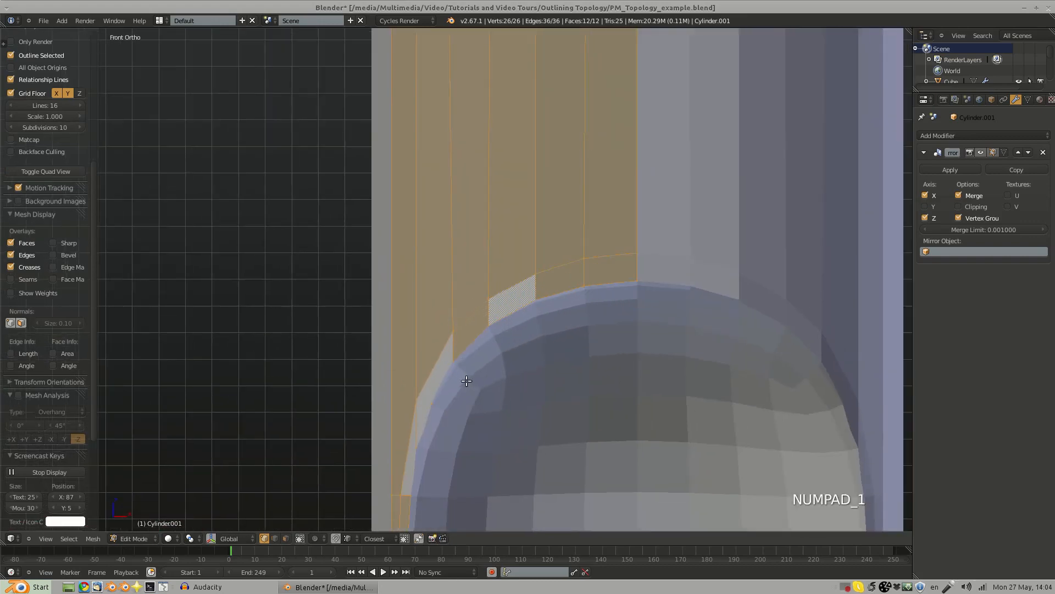
key(a)
key(a)
middle_drag(483, 278, 458, 306)
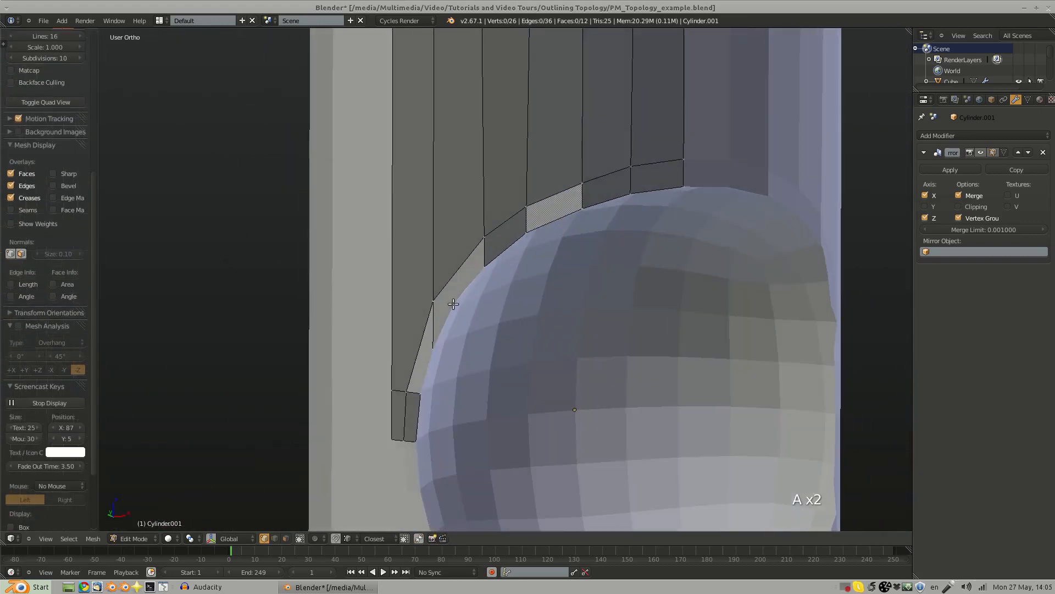
right_click(458, 305)
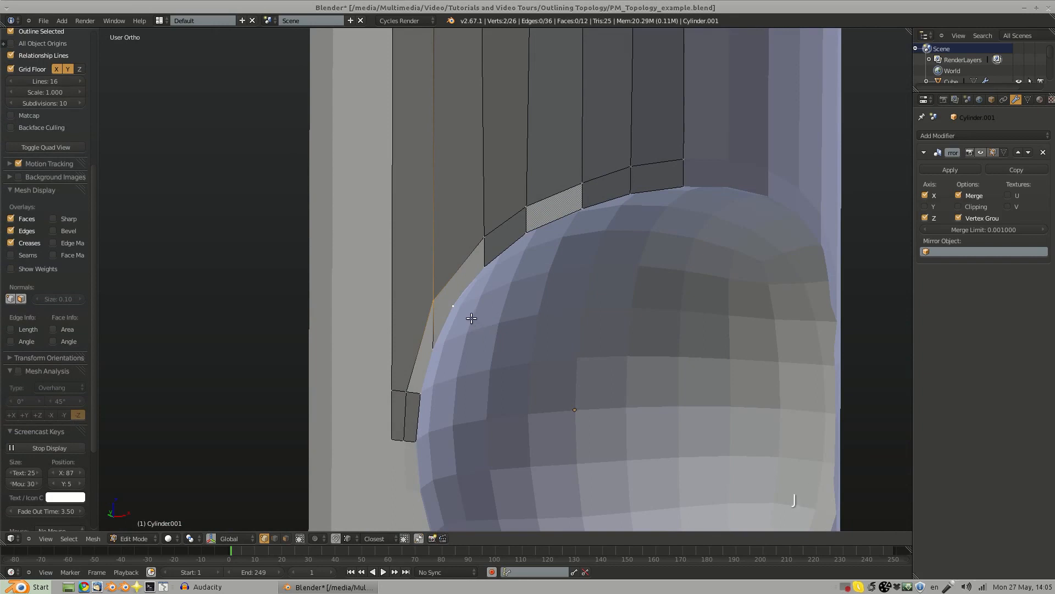
key(f)
right_click(456, 304)
shift+right_click(478, 263)
shift+right_click(481, 240)
shift+right_click(441, 292)
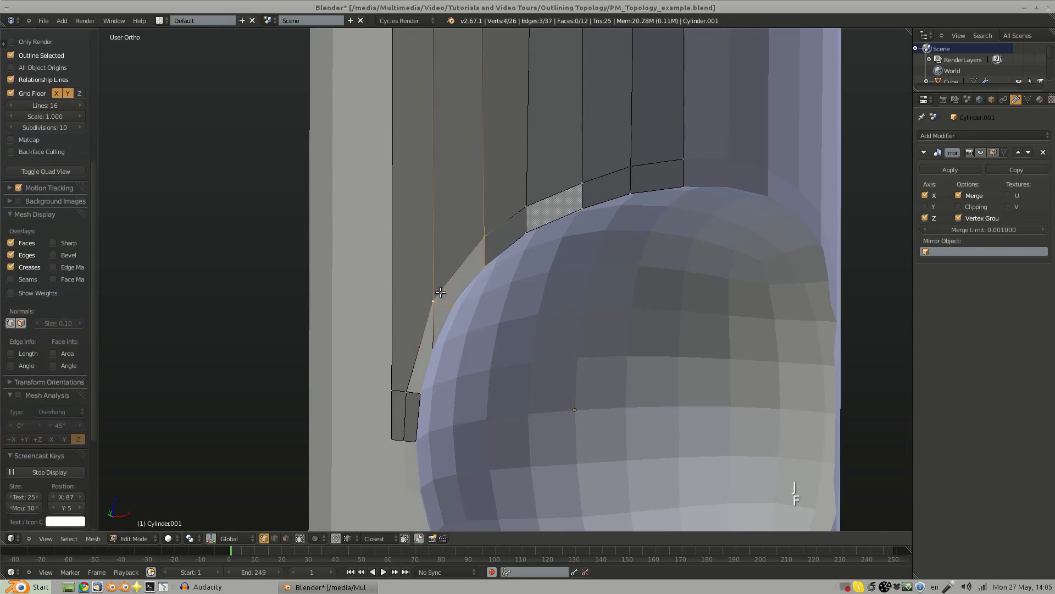
key(f)
key(a)
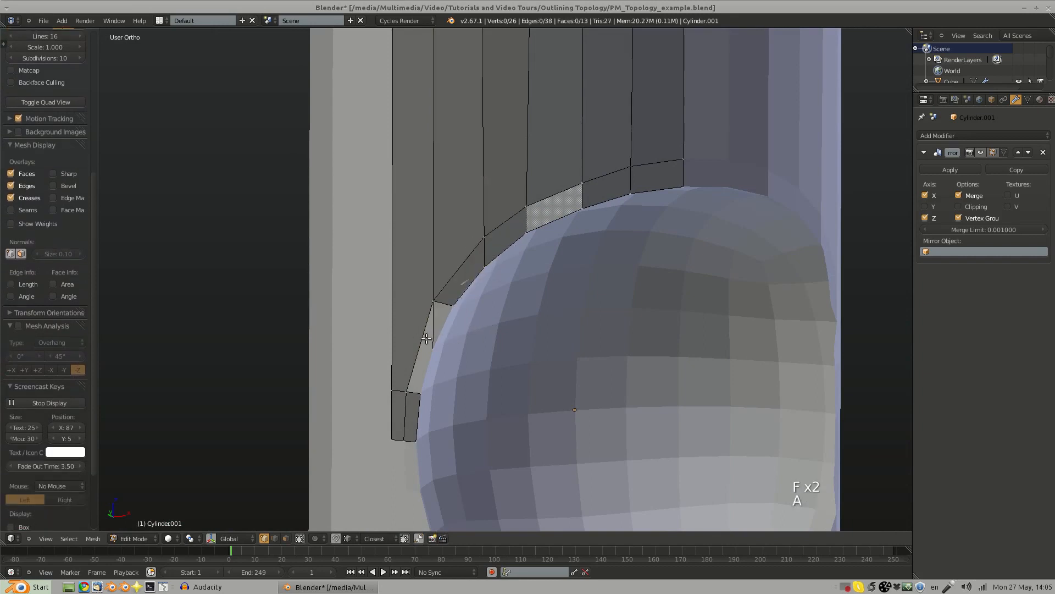
Step: Fill the triangular gap below the new band face, using its two lower vertices and the next rim vertex down
scroll(431, 329, up, 2)
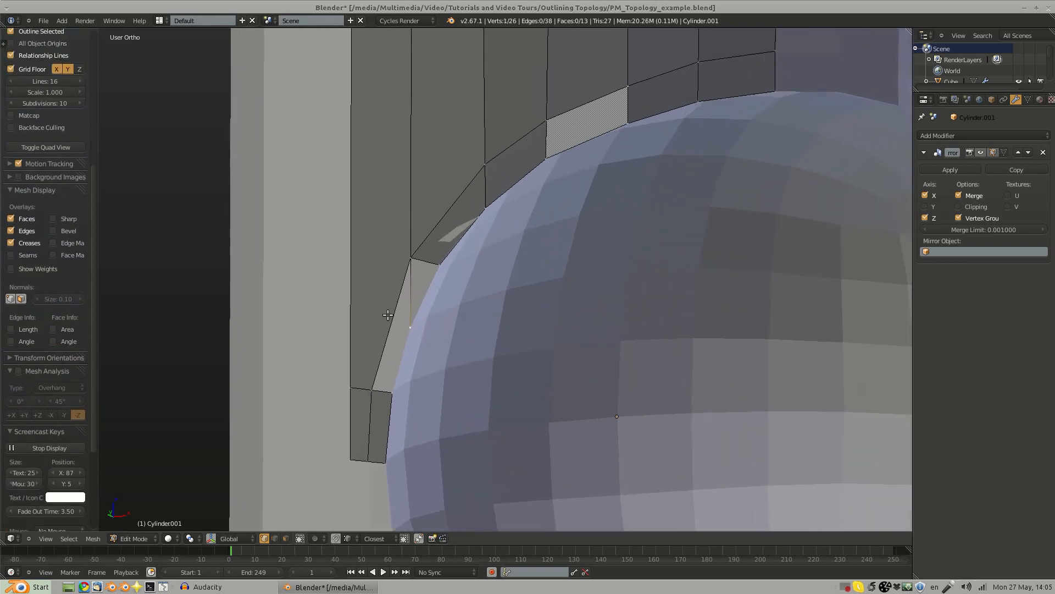
key(k)
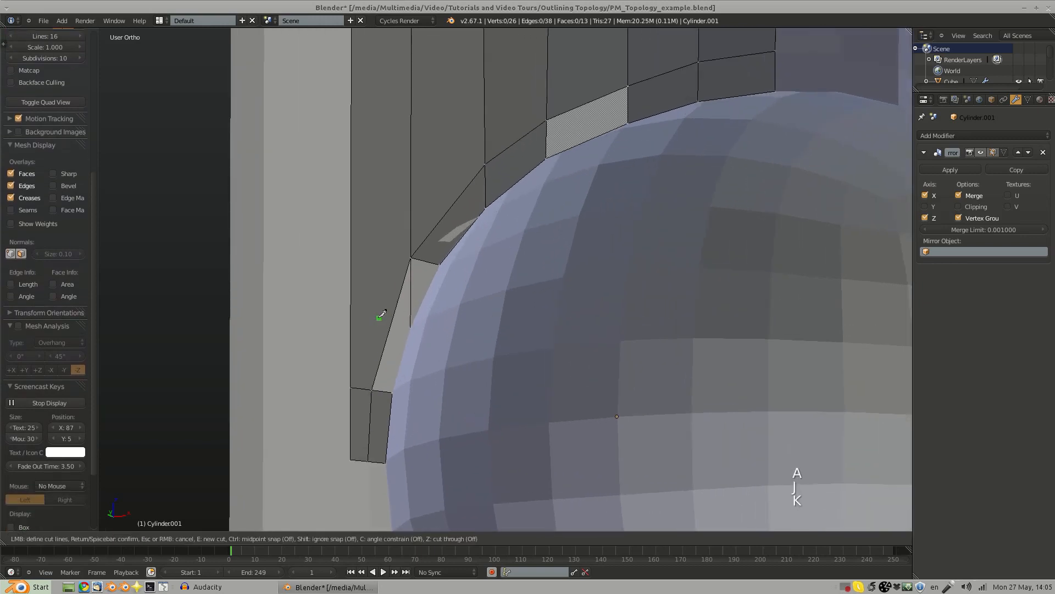
key(Escape)
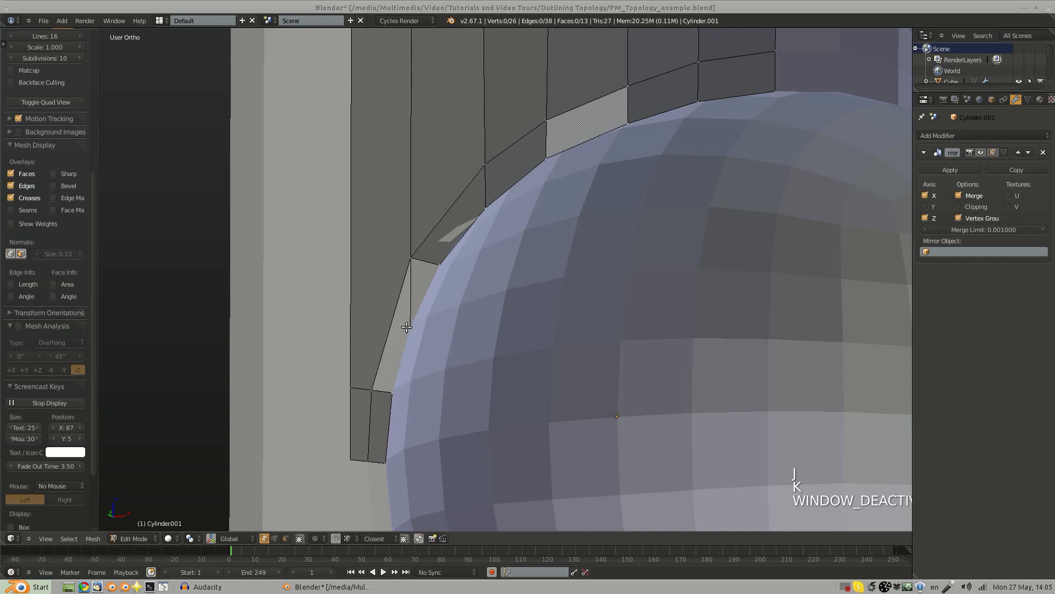
right_click(417, 255)
shift+right_click(438, 265)
shift+right_click(414, 324)
key(f)
key(a)
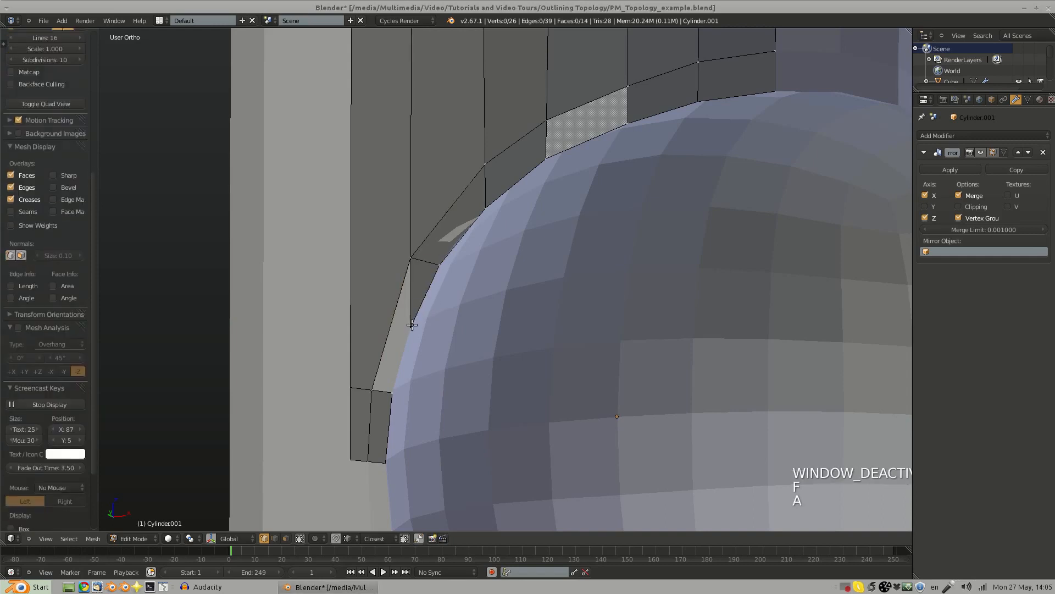
Step: Close the remaining gap between the triangle and the two narrow lower faces with a four-sided face
right_click(412, 325)
shift+right_click(409, 260)
shift+right_click(375, 389)
shift+right_click(391, 392)
key(f)
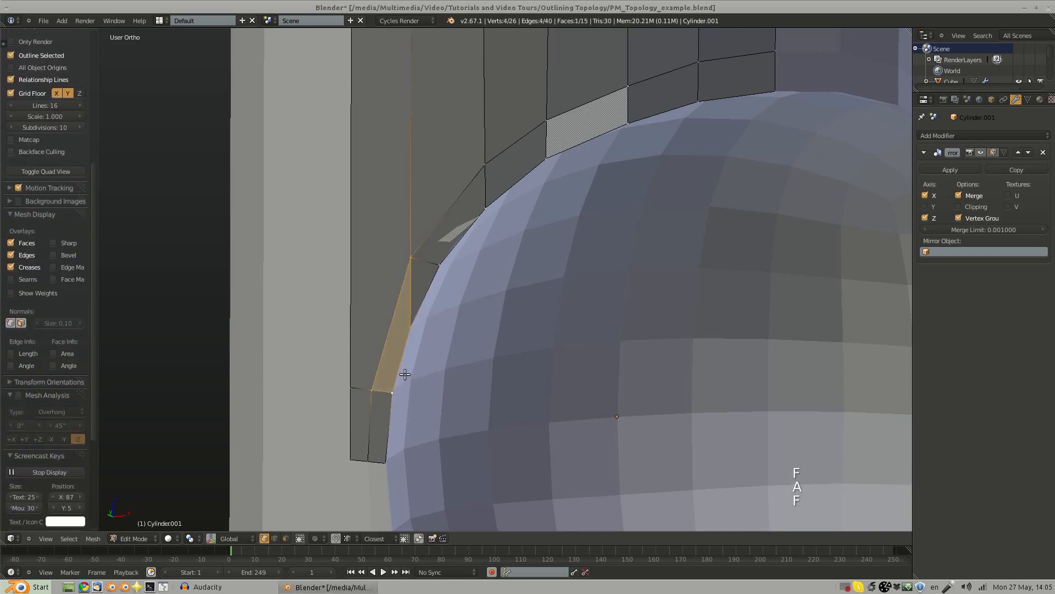
key(a)
Step: Knife-cut from the triangle's lower rim vertex across to the strip's outer edge, and merge the two triangles above the cut into one quad
key(k)
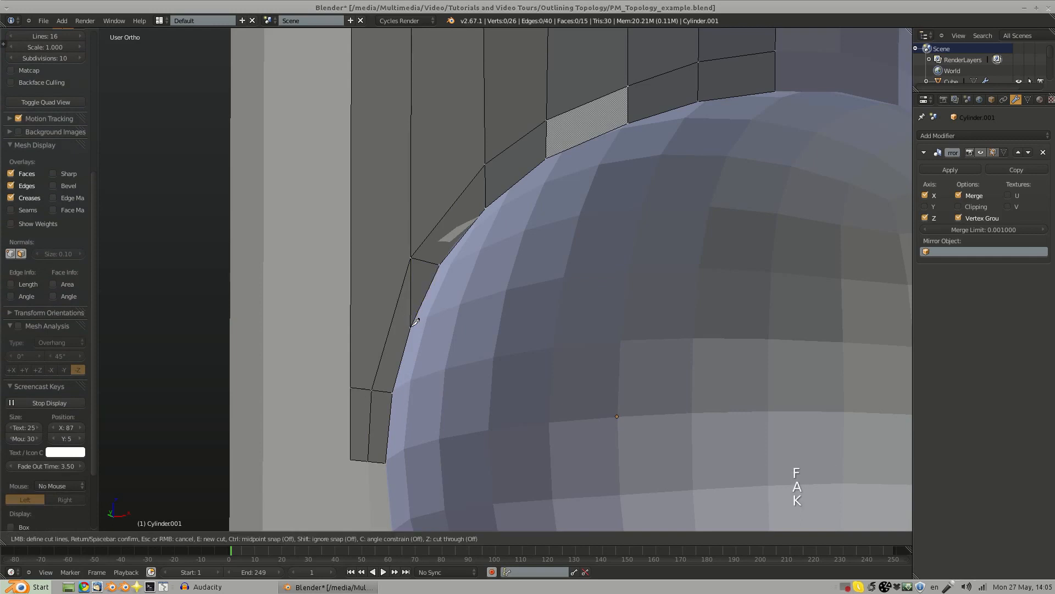
click(352, 312)
key(Return)
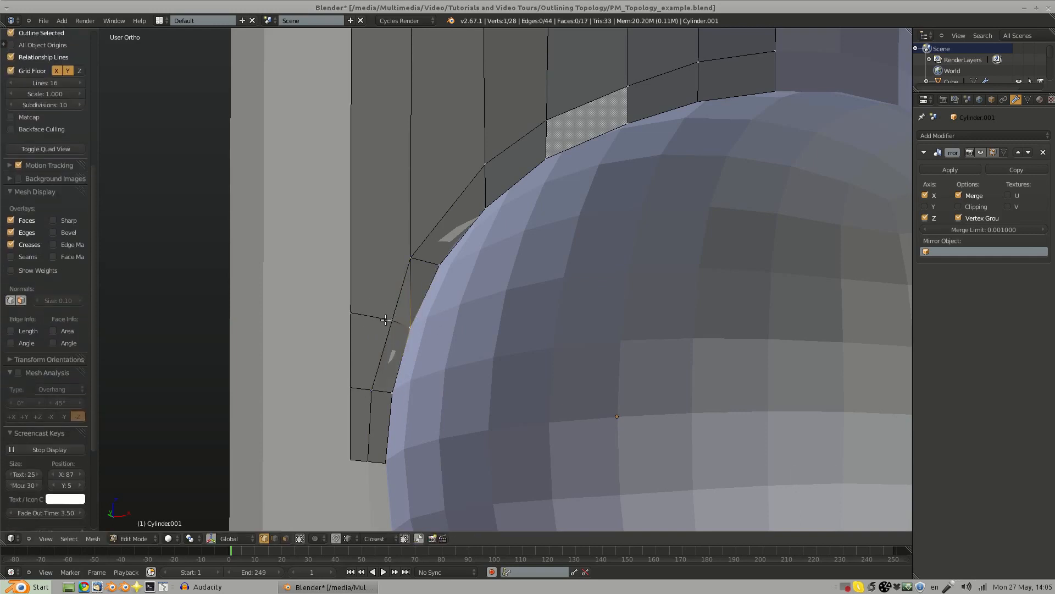
shift+right_click(390, 320)
shift+right_click(411, 258)
shift+right_click(439, 266)
key(f)
key(a)
Step: Slide the new cut's middle vertex about 0.14 along its edge away from the sphere and readjust its position
middle_drag(462, 255, 412, 332)
right_click(382, 298)
key(a)
right_click(366, 356)
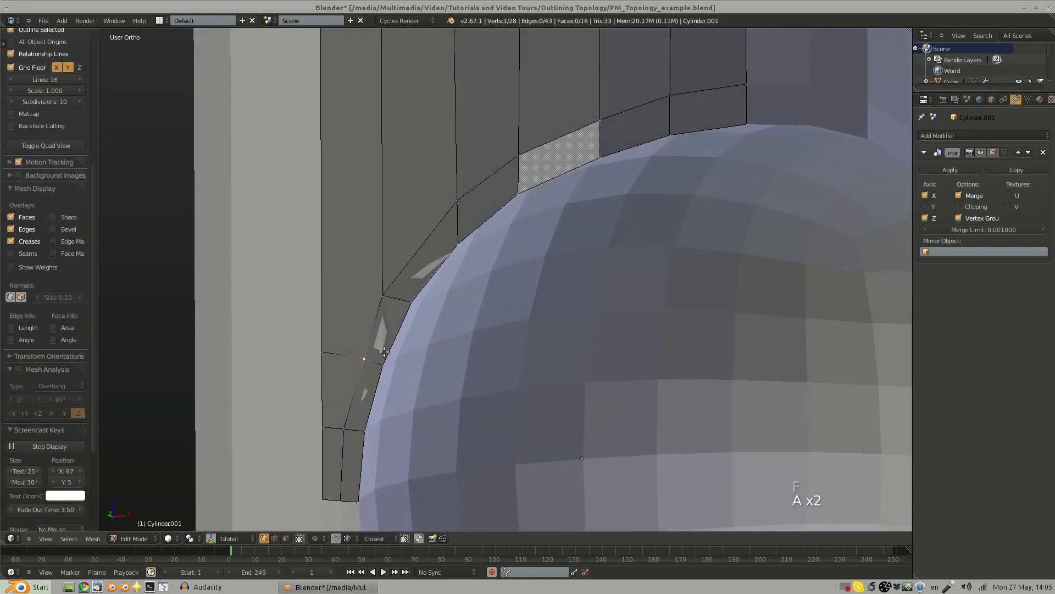
key(g)
key(g)
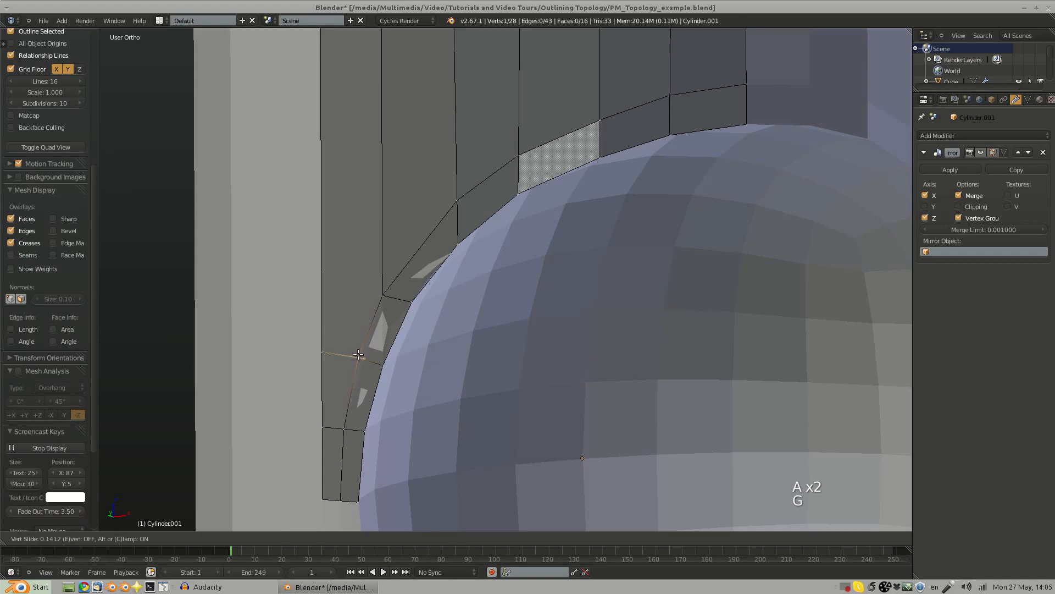
click(358, 355)
middle_drag(388, 350, 540, 189)
key(g)
click(382, 324)
key(a)
Step: Move the band's vertex pair one column from the mirror seam horizontally, Z locked, snapping it to the rim vertex above
right_click(499, 356)
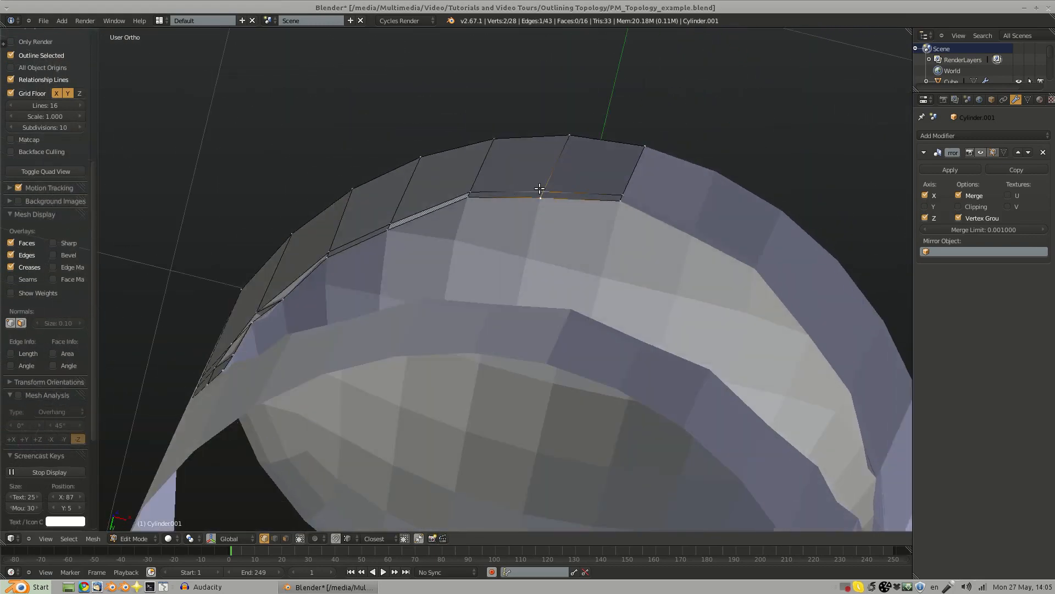
middle_drag(425, 160, 510, 228)
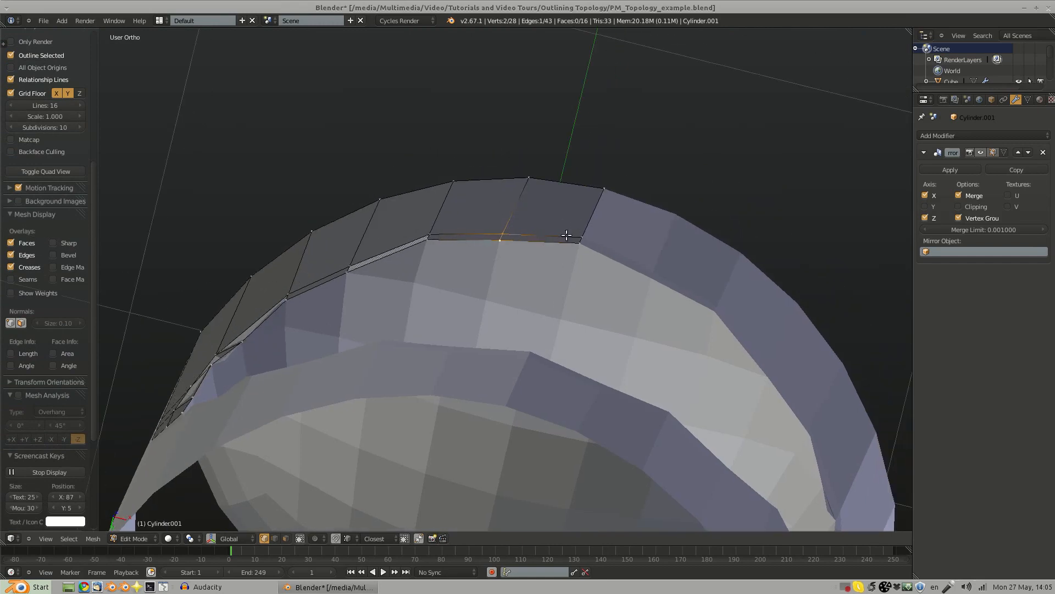
key(g)
key(shift+z)
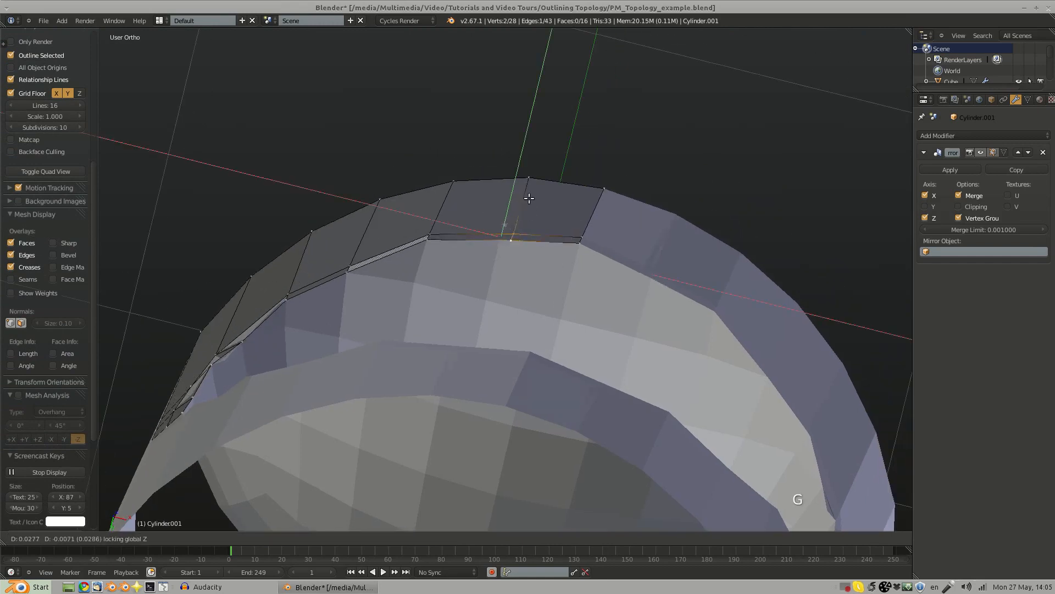
click(529, 179)
middle_drag(473, 221, 233, 453)
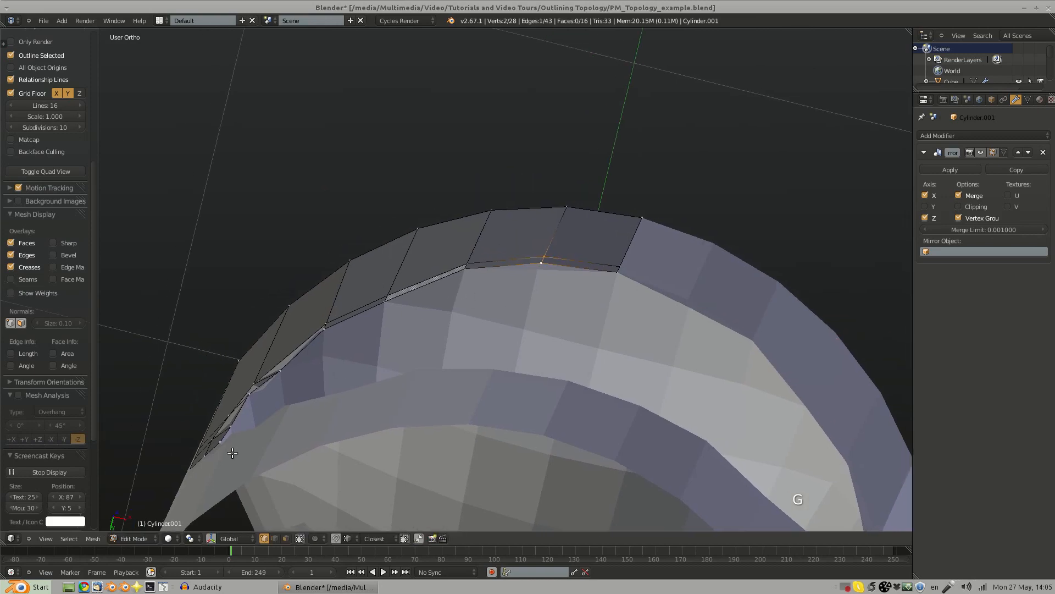
Step: Snap the band's vertex pair three columns from the mirror seam to its upper rim vertex, keeping its height locked
right_click(384, 299)
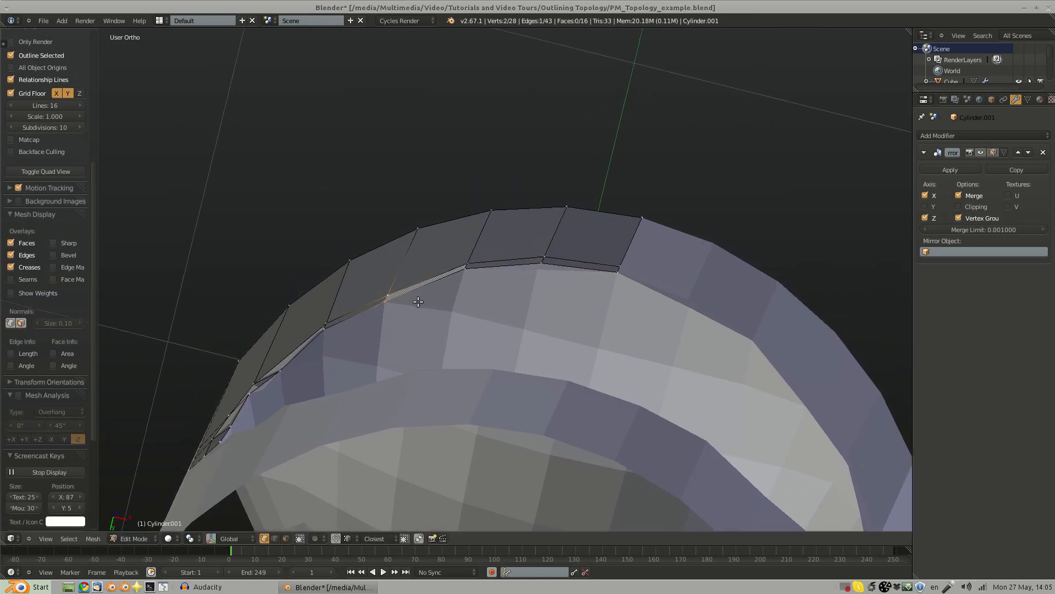
key(g)
key(shift+z)
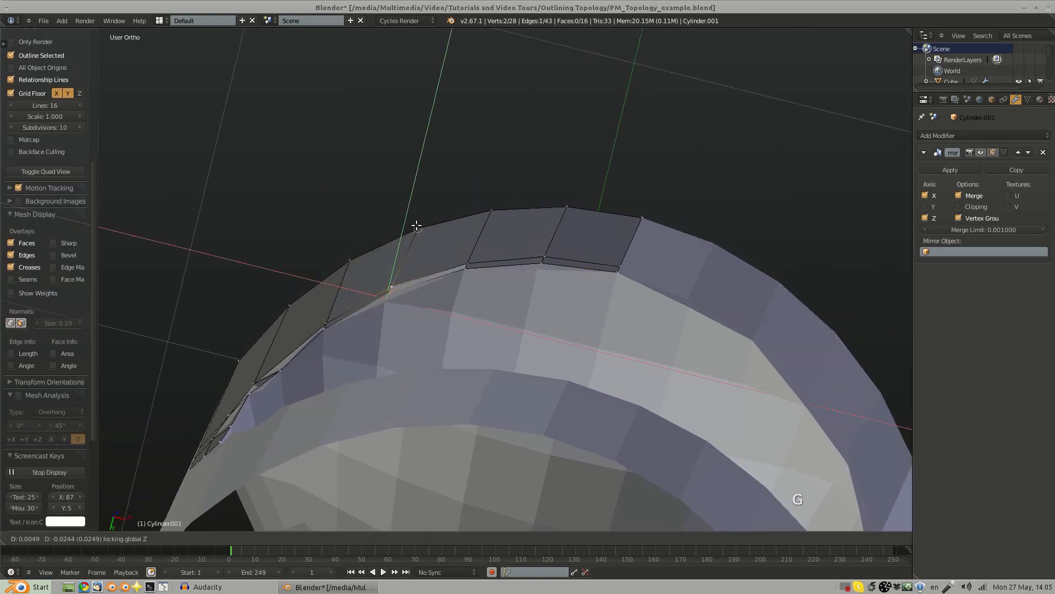
click(418, 226)
key(a)
middle_drag(417, 226, 437, 306)
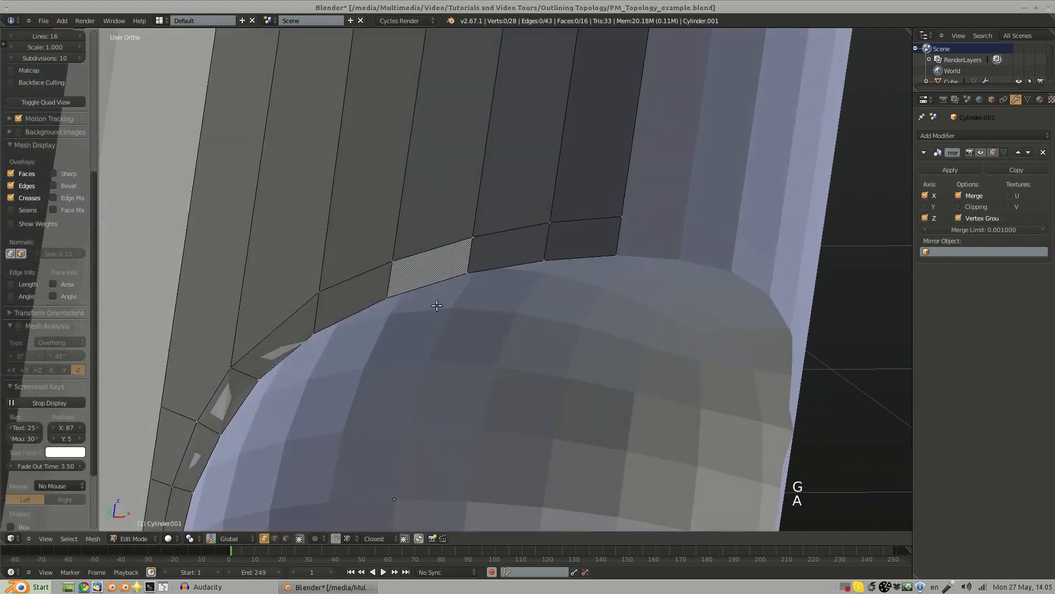
Step: In top view, box-select the single band vertex lying inside the cylinder's outline and move it outward onto the wall's curve
key(KP_7)
scroll(411, 268, up, 6)
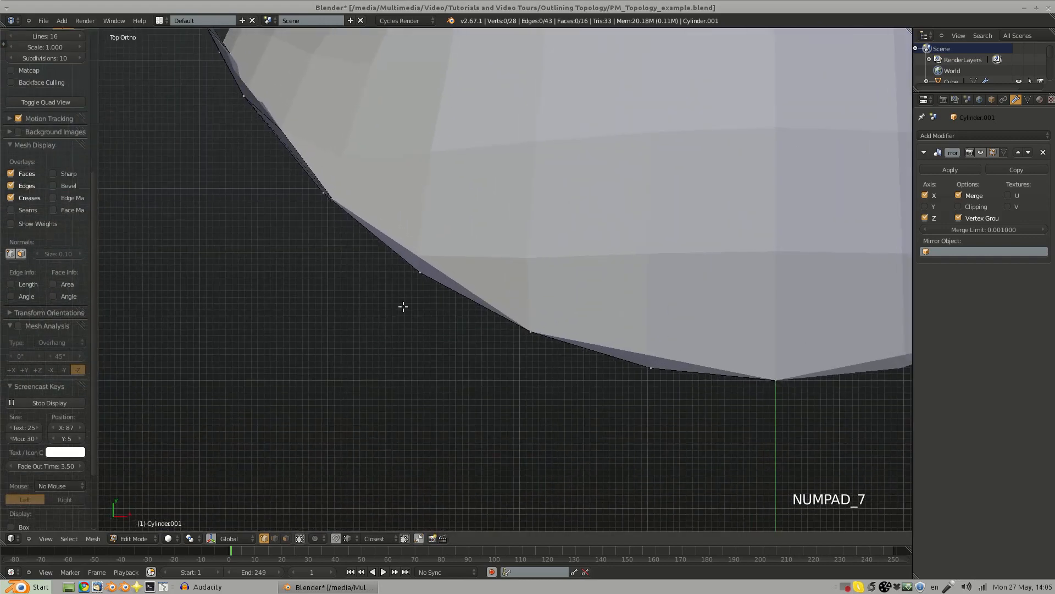
key(z)
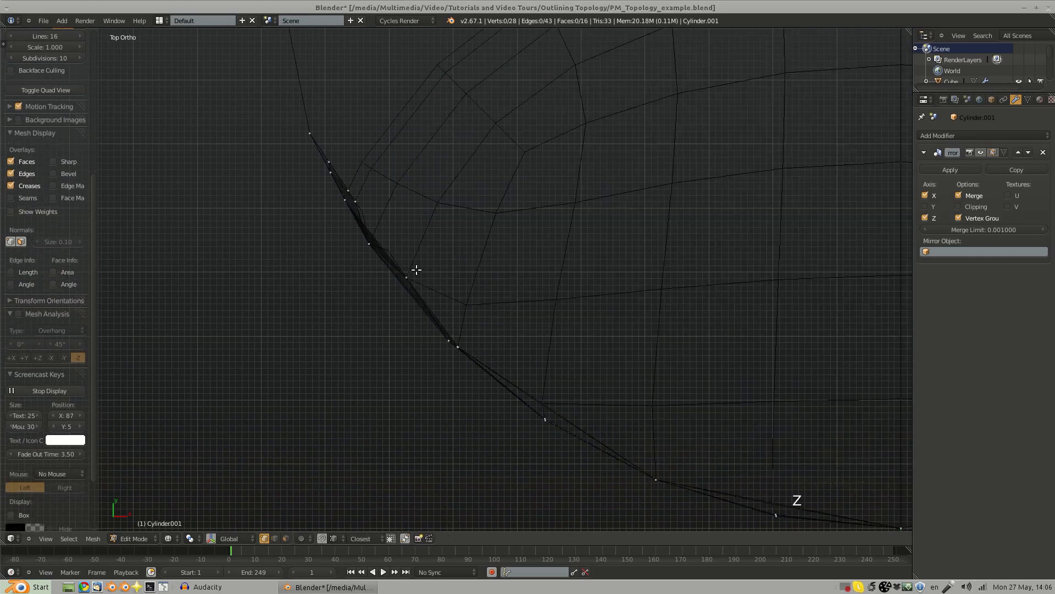
key(z)
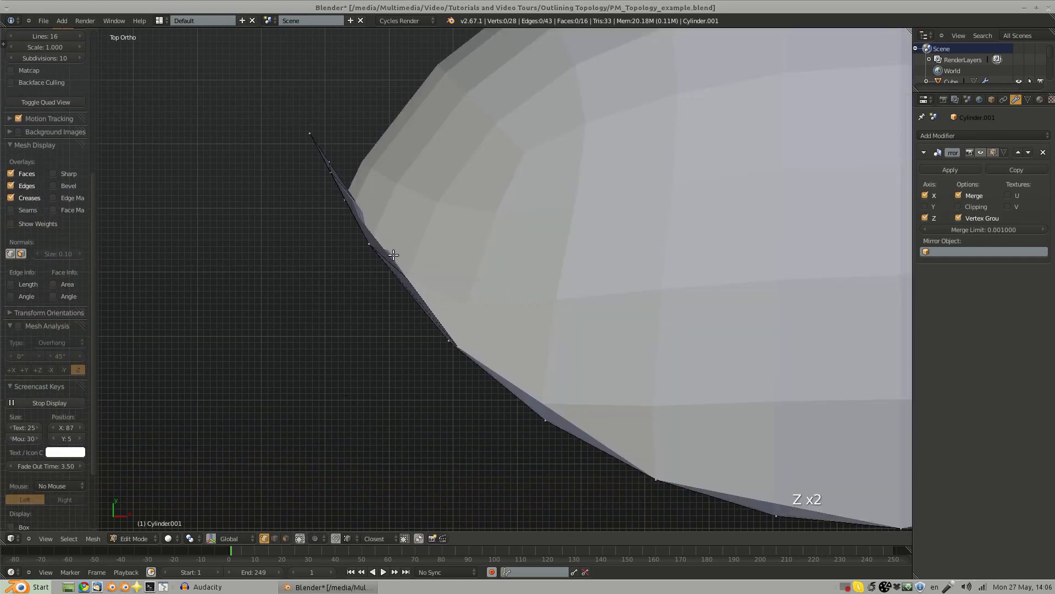
key(b)
drag(396, 237, 434, 254)
key(g)
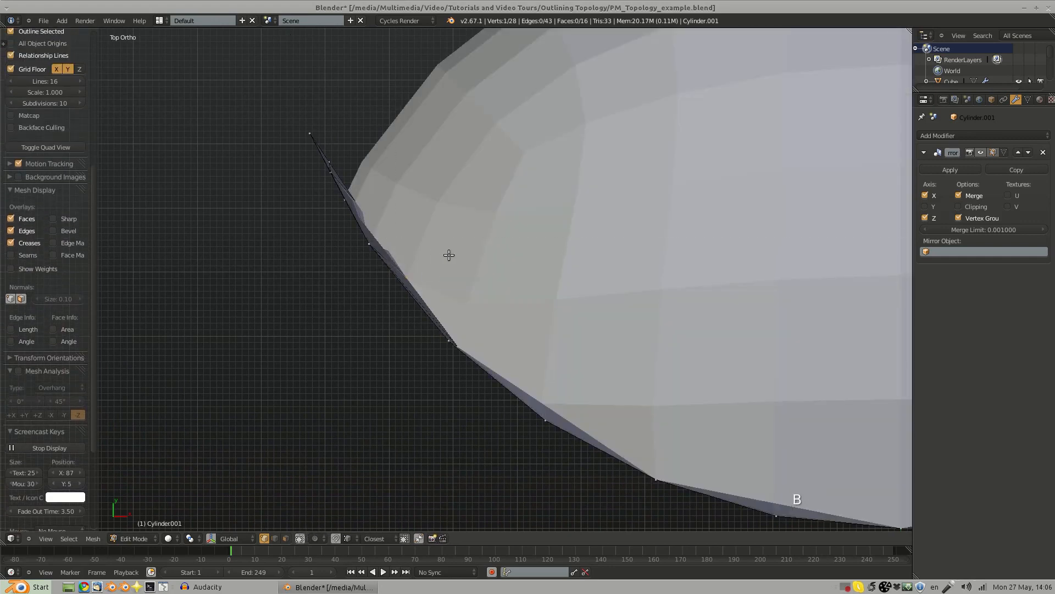
click(423, 281)
key(a)
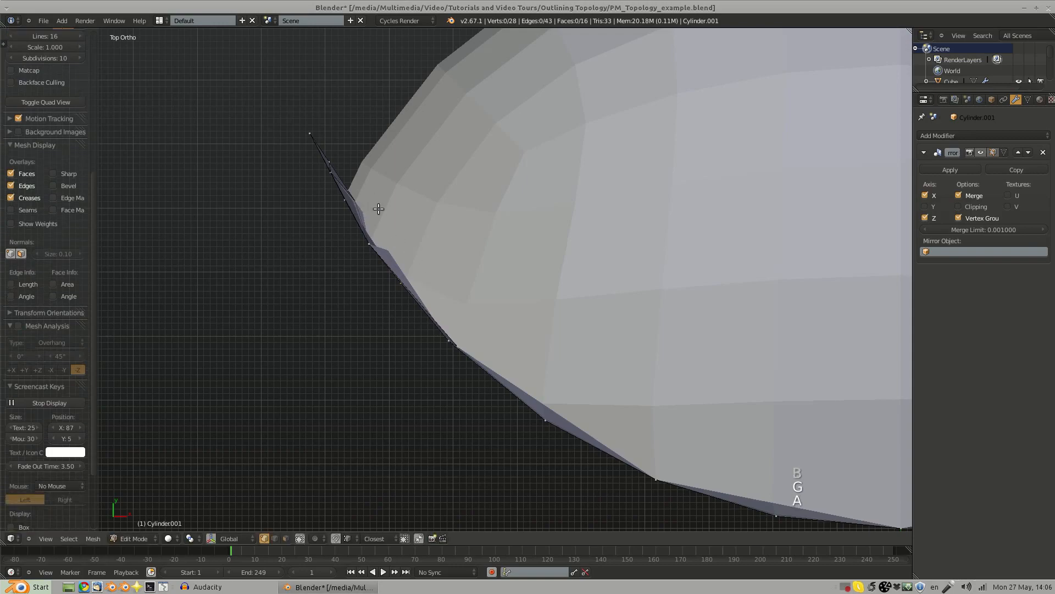
Step: Hide the original cylinder object and inspect the separated wall piece on its own
middle_drag(377, 207, 407, 286)
key(Tab)
key(Tab)
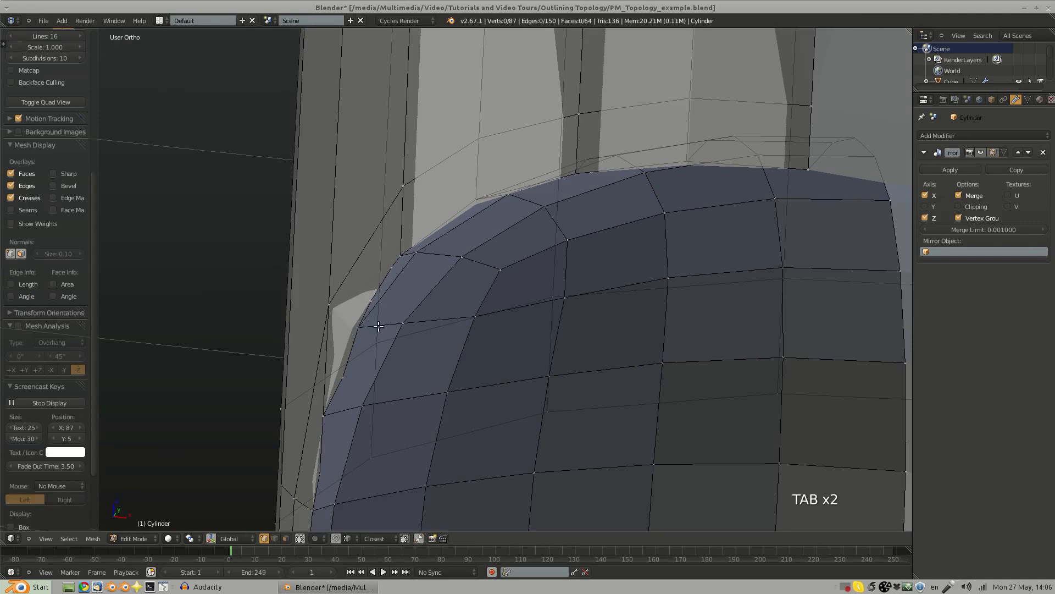
key(Tab)
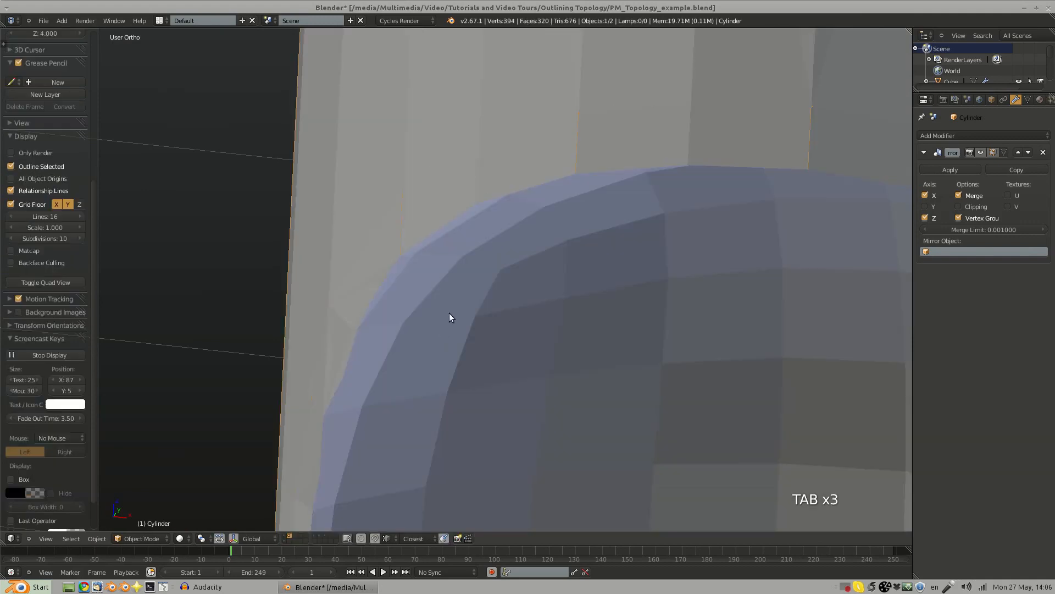
key(h)
key(Tab)
middle_drag(441, 295, 489, 299)
key(Tab)
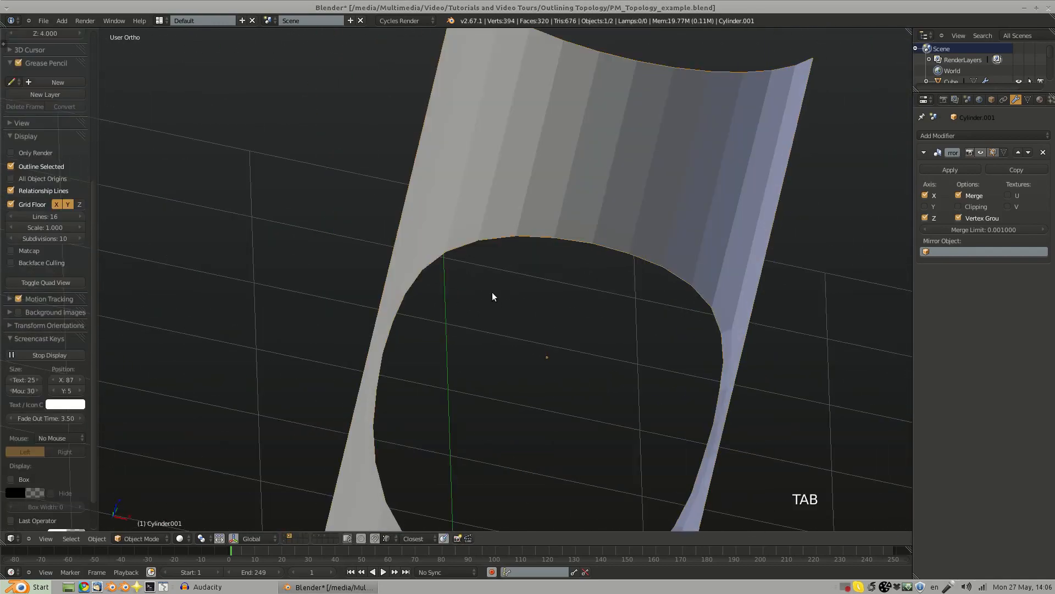
Step: Unhide the original cylinder and reopen the separated wall strip's mesh for editing in front view
key(alt+h)
right_click(518, 229)
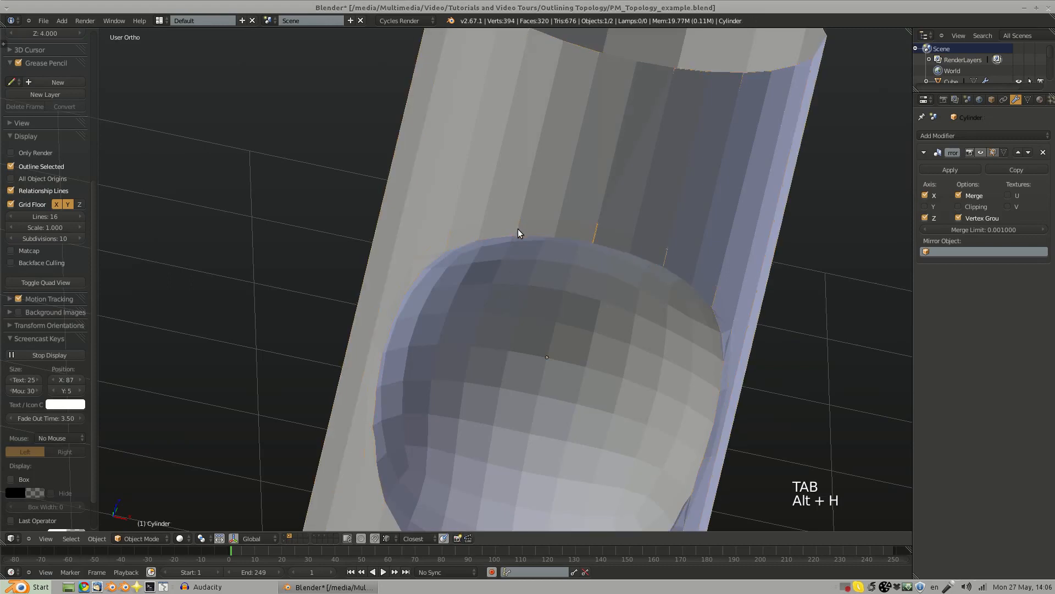
key(Tab)
key(Tab)
right_click(568, 219)
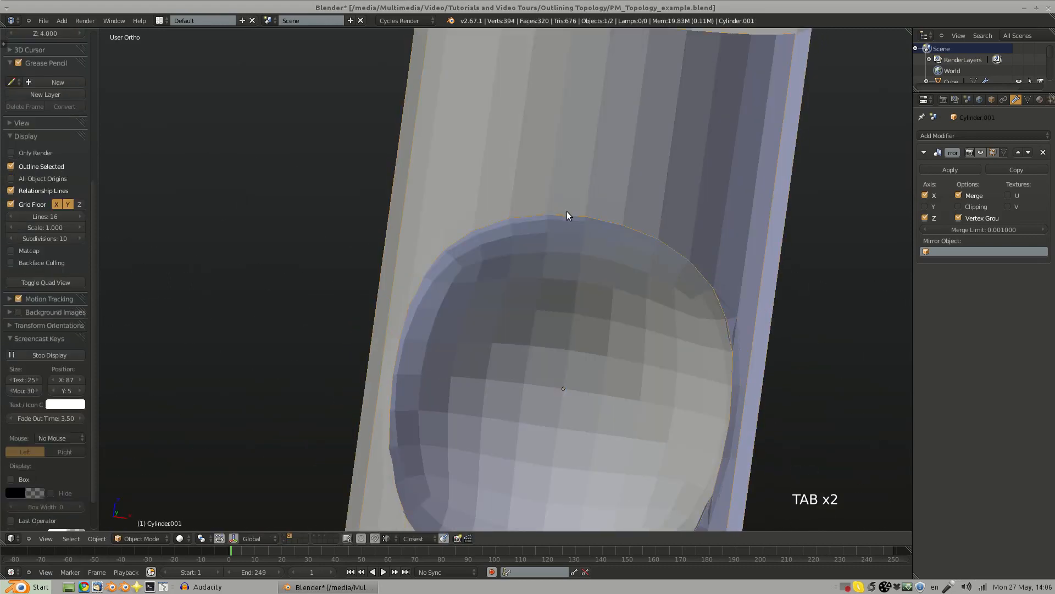
key(Tab)
key(KP_1)
shift+middle_drag(501, 260, 449, 263)
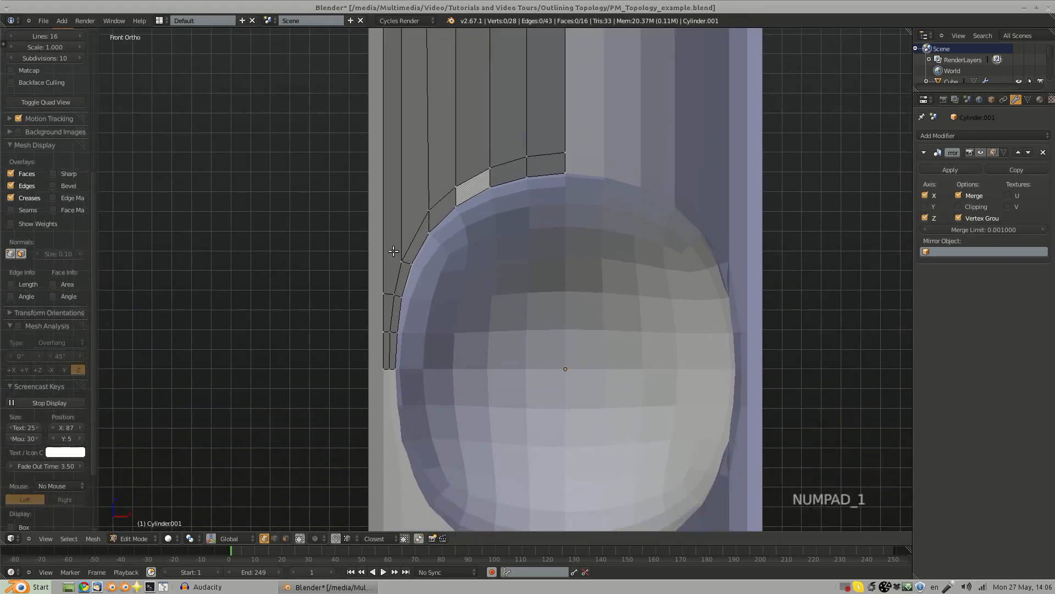
scroll(385, 252, up, 5)
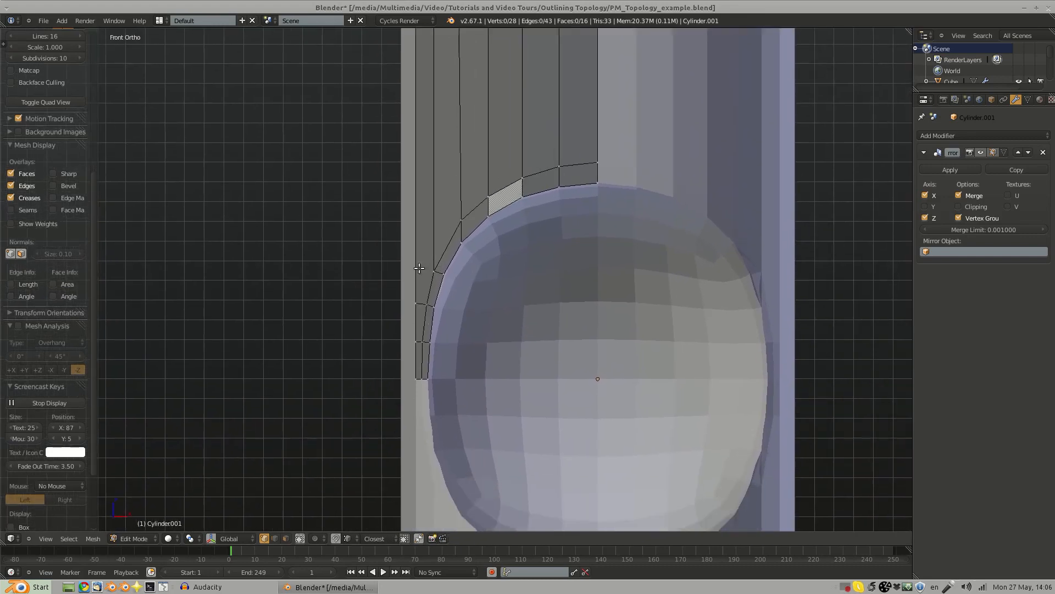
Step: Knife-cut a new edge from the strip's outer border to the band's upper vertex in the outermost column
key(k)
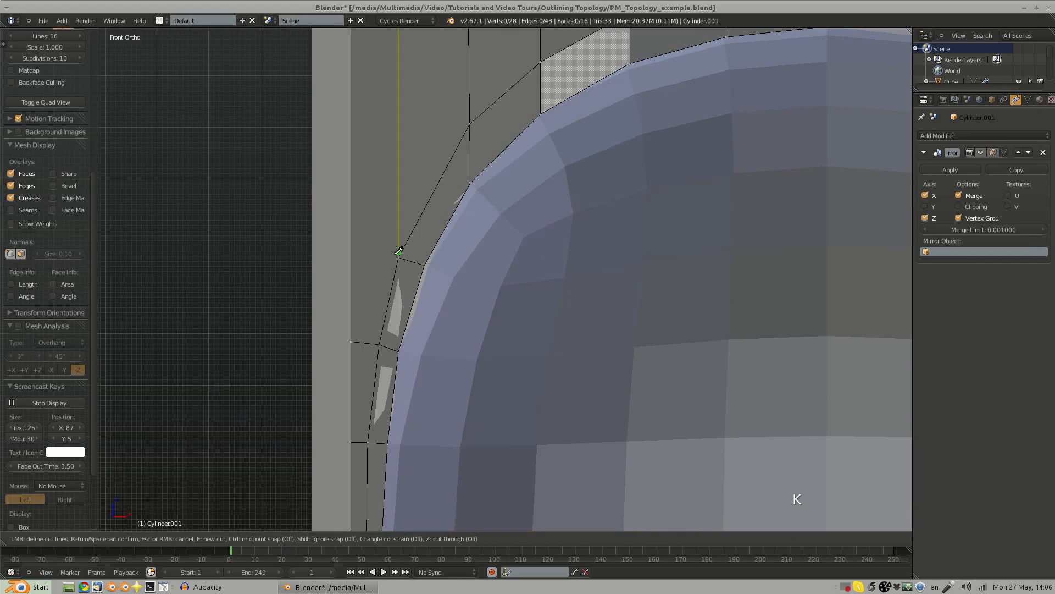
click(355, 247)
click(400, 258)
key(space)
ctrl+middle_drag(417, 339, 420, 174)
key(a)
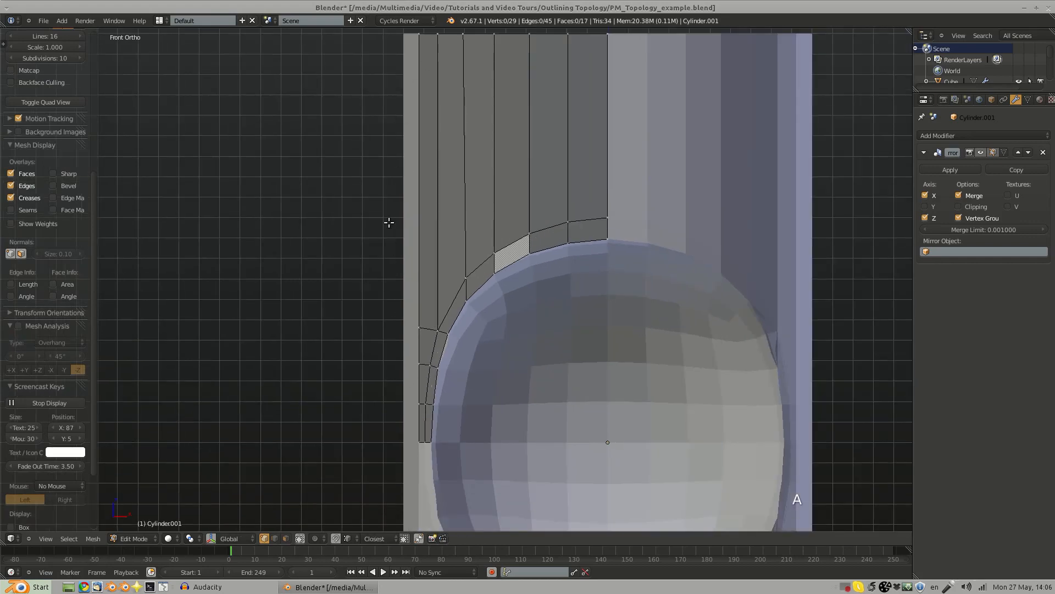
Step: Inspect the wall and its rim in object mode from an angle, and return to mesh editing in front view
middle_drag(441, 320, 483, 335)
key(Tab)
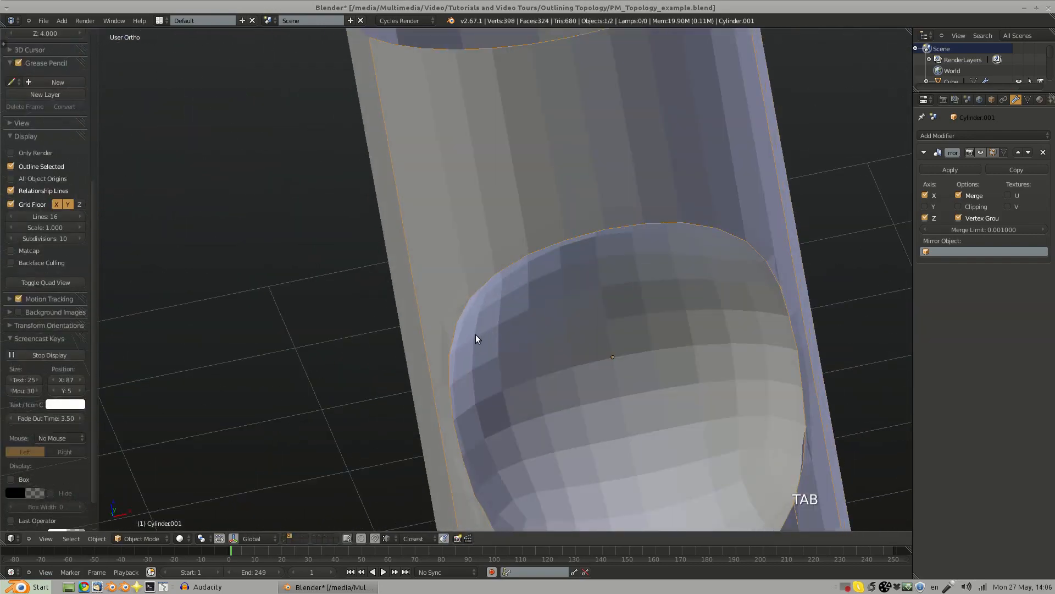
key(KP_1)
key(Tab)
shift+middle_drag(622, 290, 541, 228)
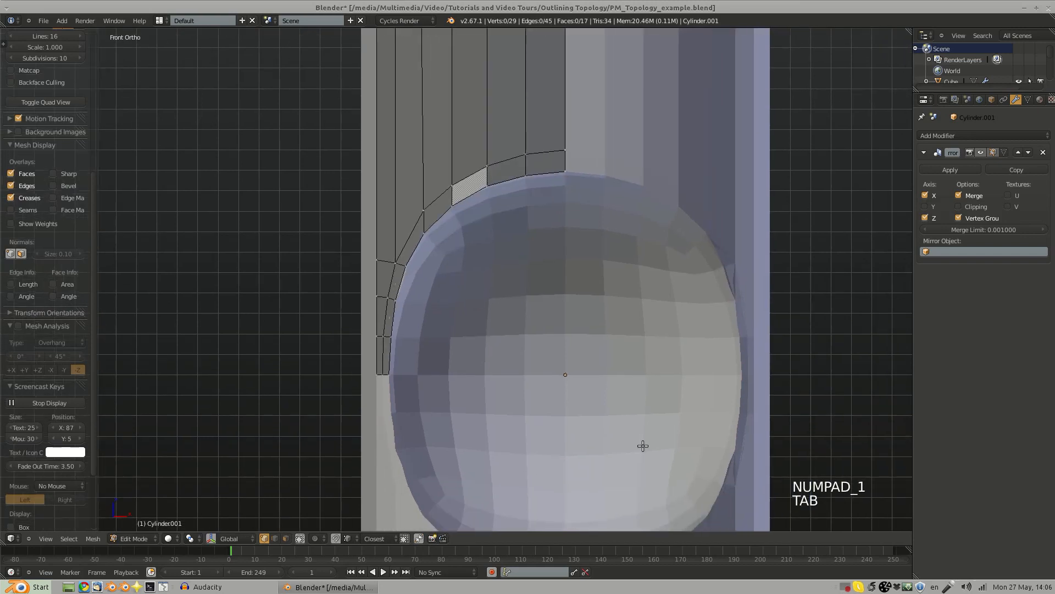
shift+middle_drag(508, 348, 440, 294)
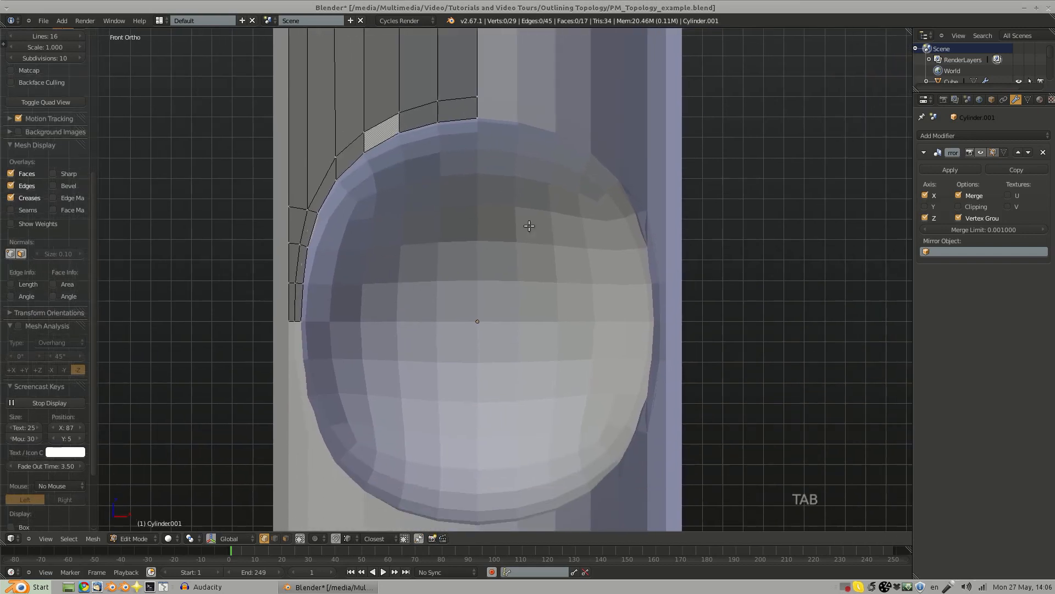
shift+middle_drag(492, 255, 472, 286)
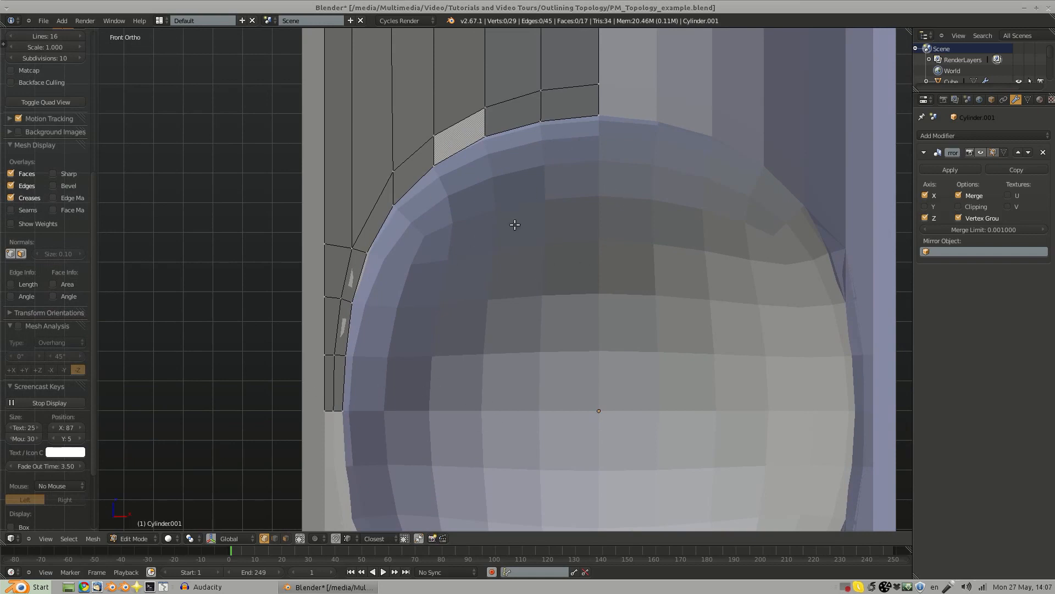
shift+middle_drag(514, 225, 468, 263)
Step: Extrude the lowest inner rim edge inward across the opening and flatten it by scaling to 0 along X
right_click(293, 383)
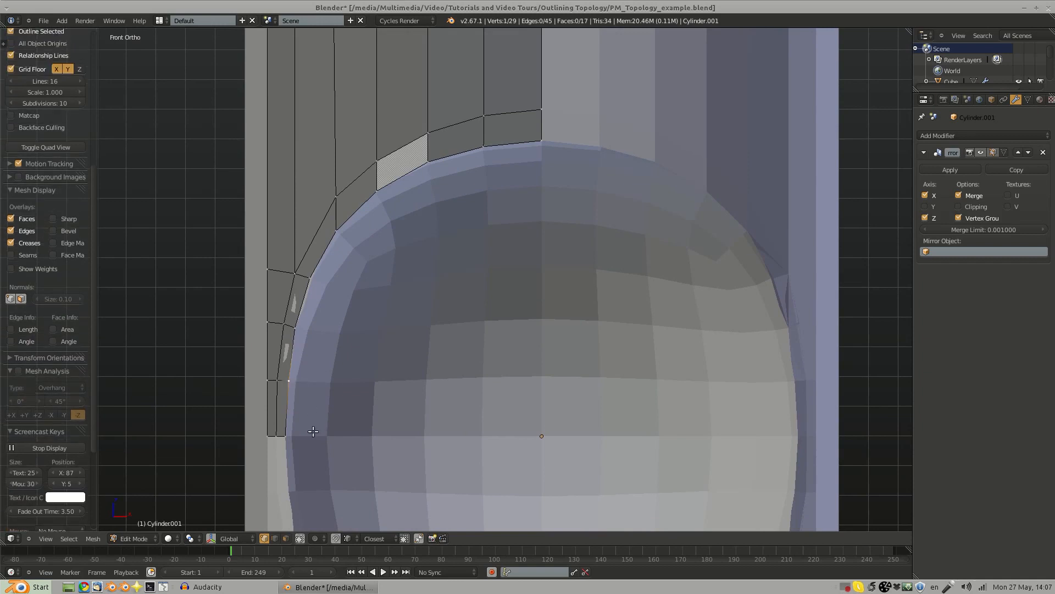
shift+right_click(288, 434)
key(e)
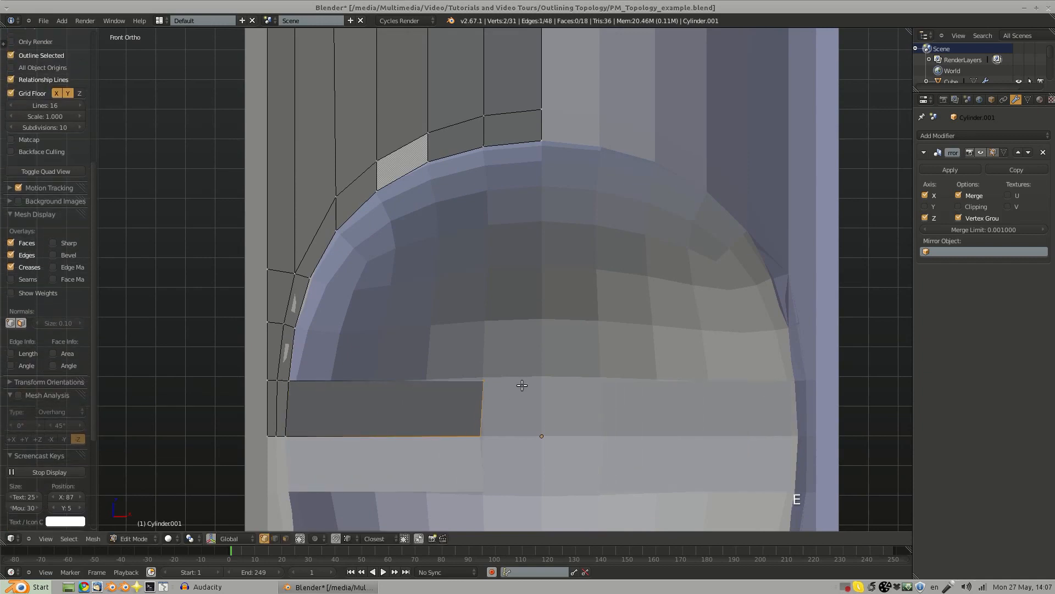
key(s)
key(x)
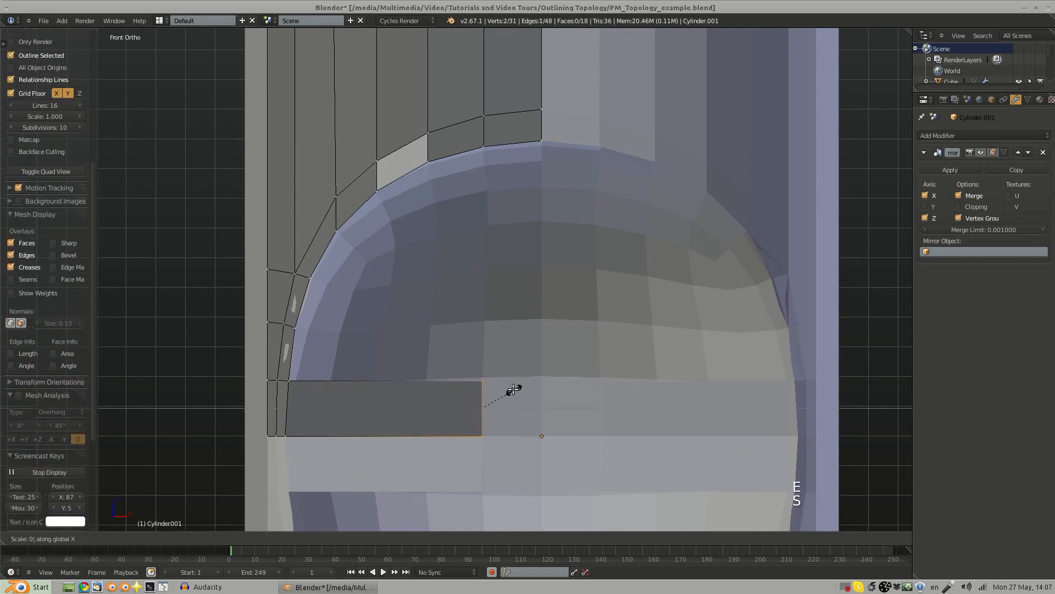
click(512, 388)
Step: Snap the extruded edge along X to the column beside the mirror seam, and extrude it again up to the seam
key(g)
key(x)
ctrl+click(488, 144)
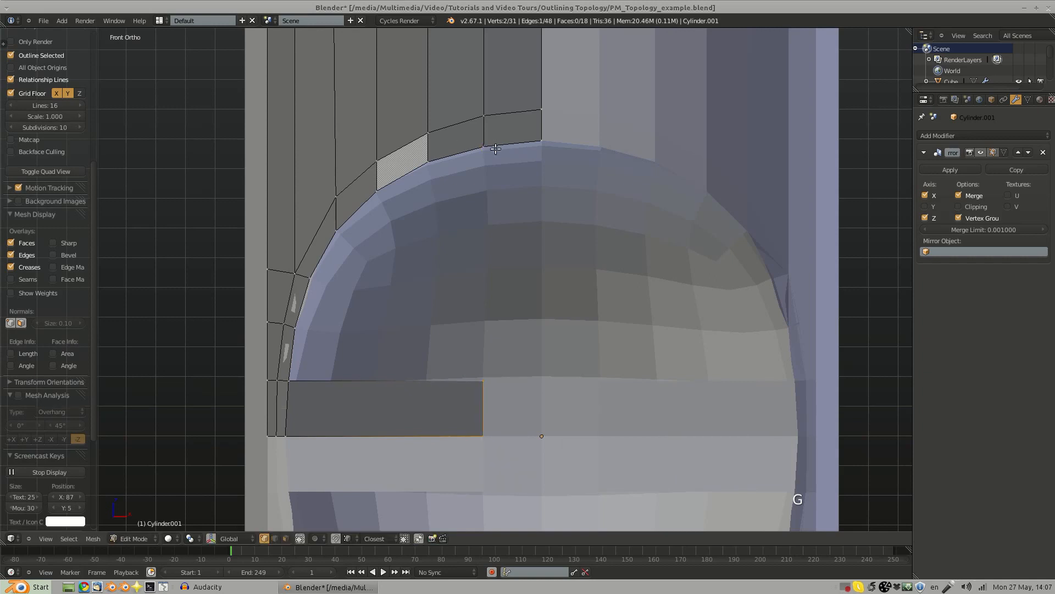
key(e)
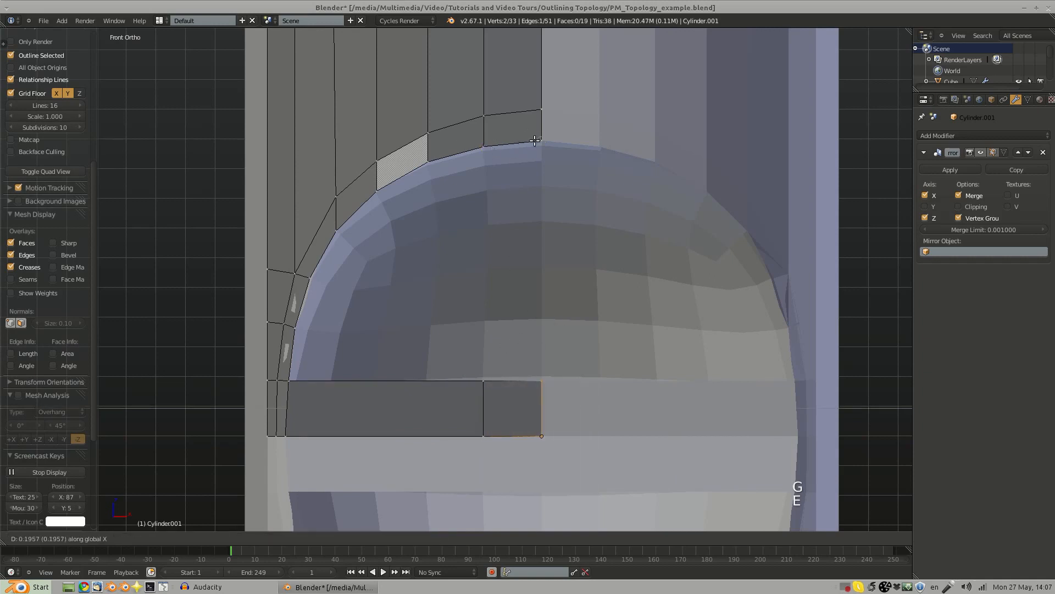
ctrl+click(536, 141)
key(a)
Step: Fill a vertical face beside the mirror seam, from the horizontal strip up to the rim's top edge
right_click(522, 371)
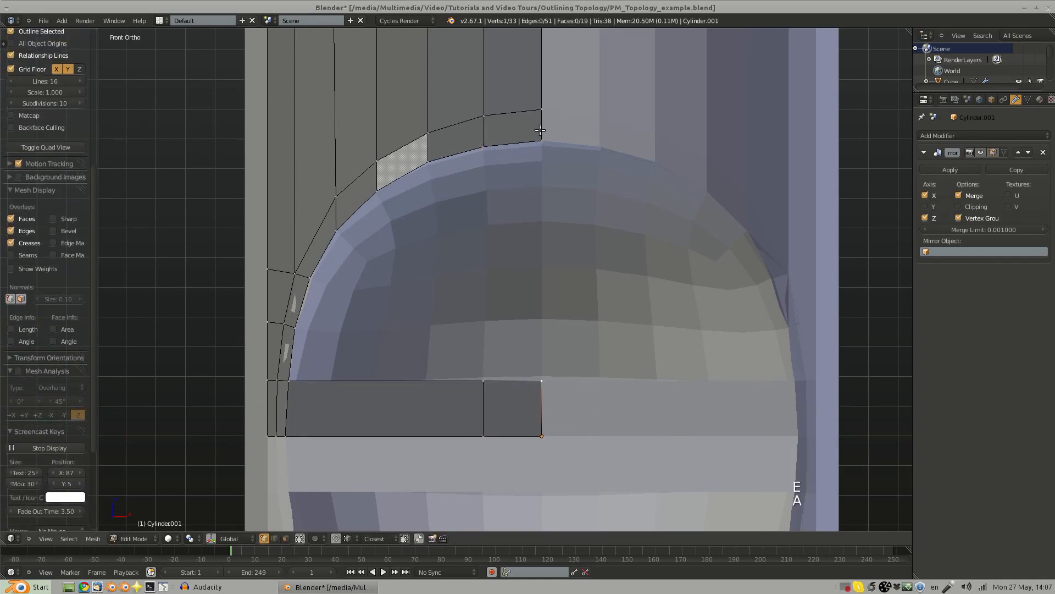
key(f)
key(f)
middle_drag(545, 281, 346, 311)
key(a)
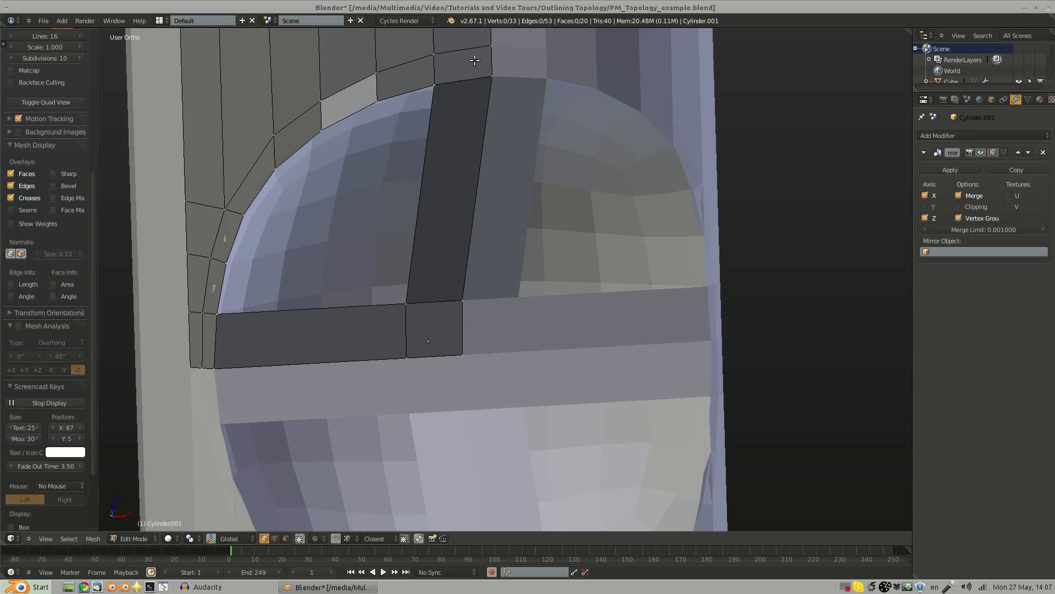
middle_drag(397, 169, 462, 317)
key(KP_1)
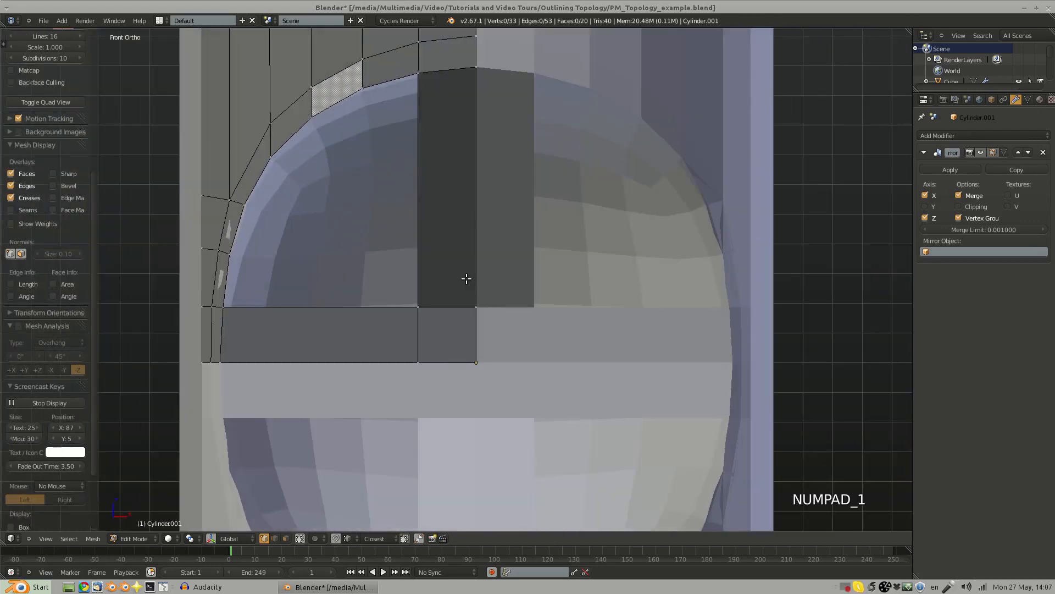
Step: Add three loop cuts across the long horizontal face and four across the vertical face beside the seam
shift+middle_drag(460, 248, 532, 202)
shift+middle_drag(426, 221, 420, 273)
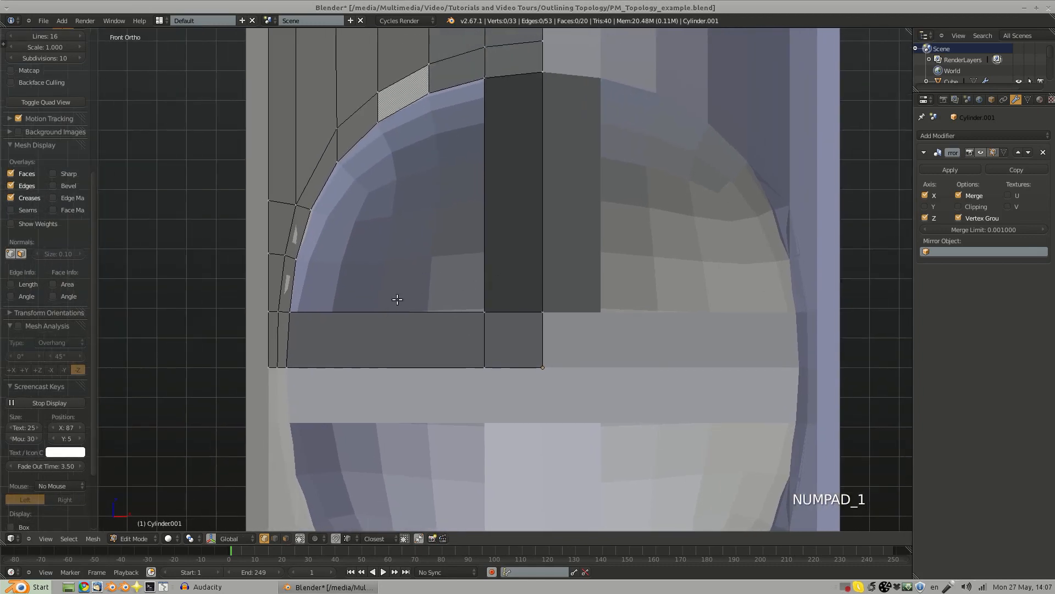
key(ctrl+r)
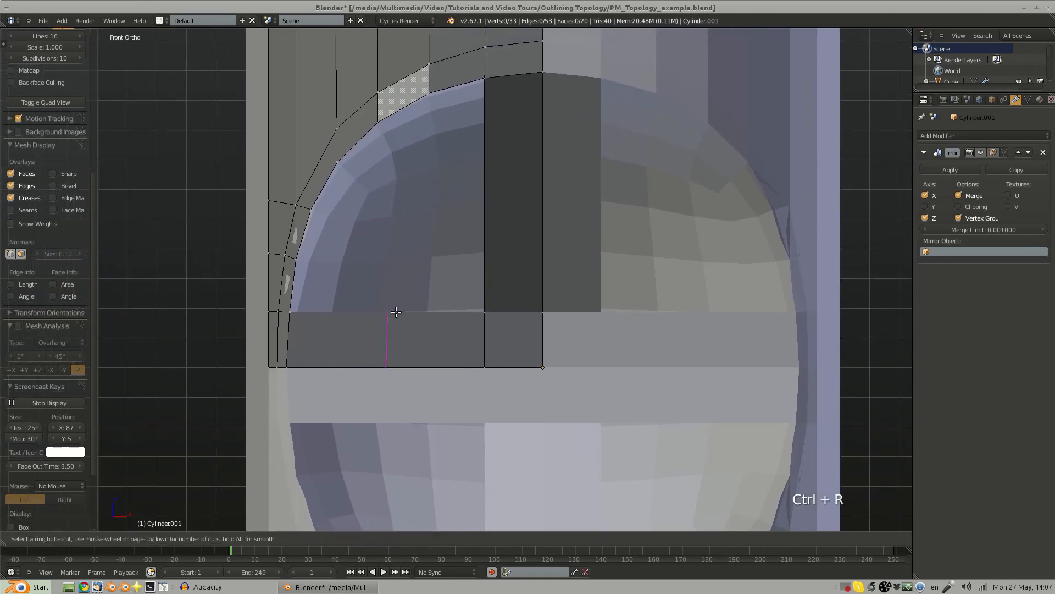
scroll(399, 310, up, 2)
click(436, 323)
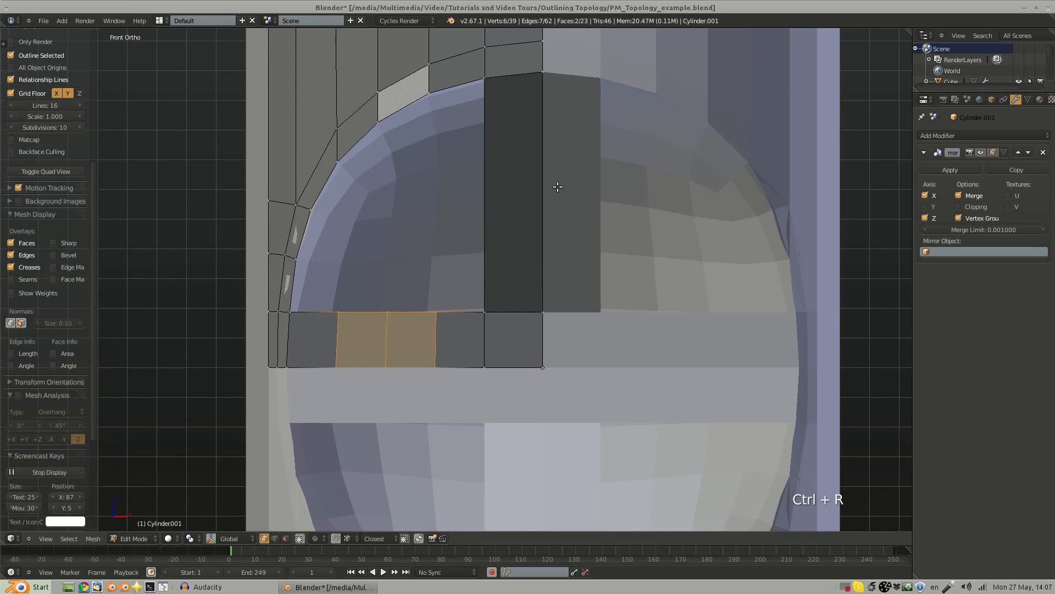
key(ctrl+r)
scroll(560, 201, up, 3)
click(560, 203)
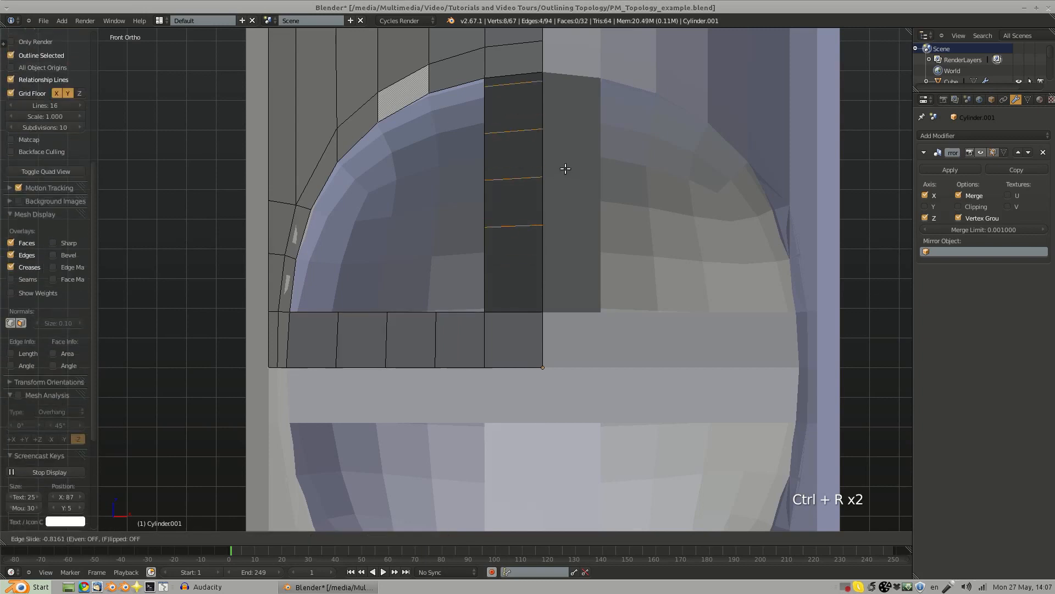
key(a)
Step: Edge-slide the upper two cross edges of the vertical strip upward toward the rim
right_click(512, 175)
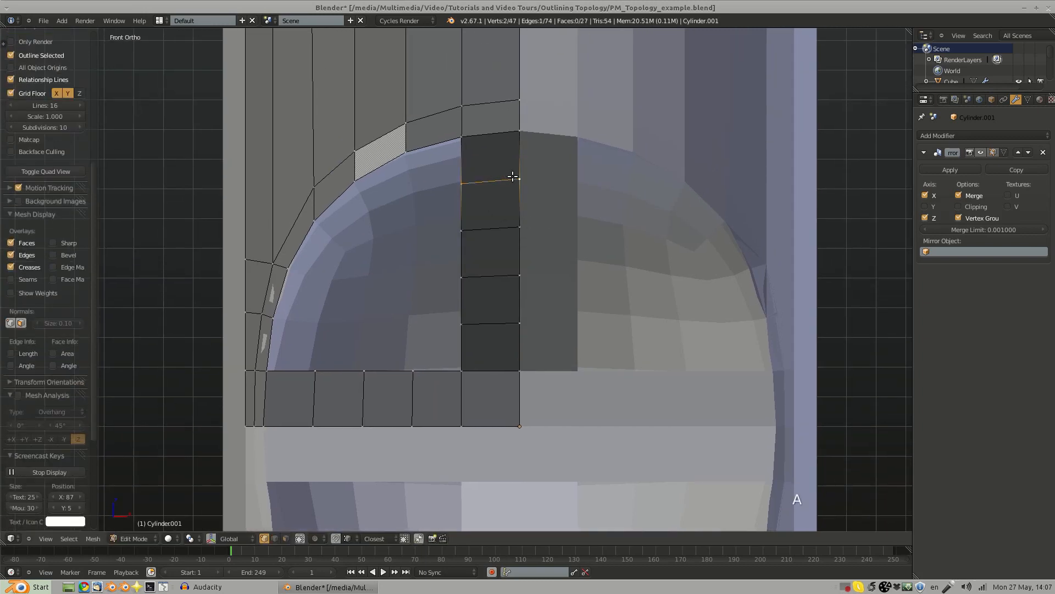
key(g)
key(g)
click(519, 155)
right_click(499, 230)
key(g)
key(g)
click(520, 191)
Step: Edge-slide the lower two cross edges of the vertical strip upward to even out its face heights
right_click(494, 275)
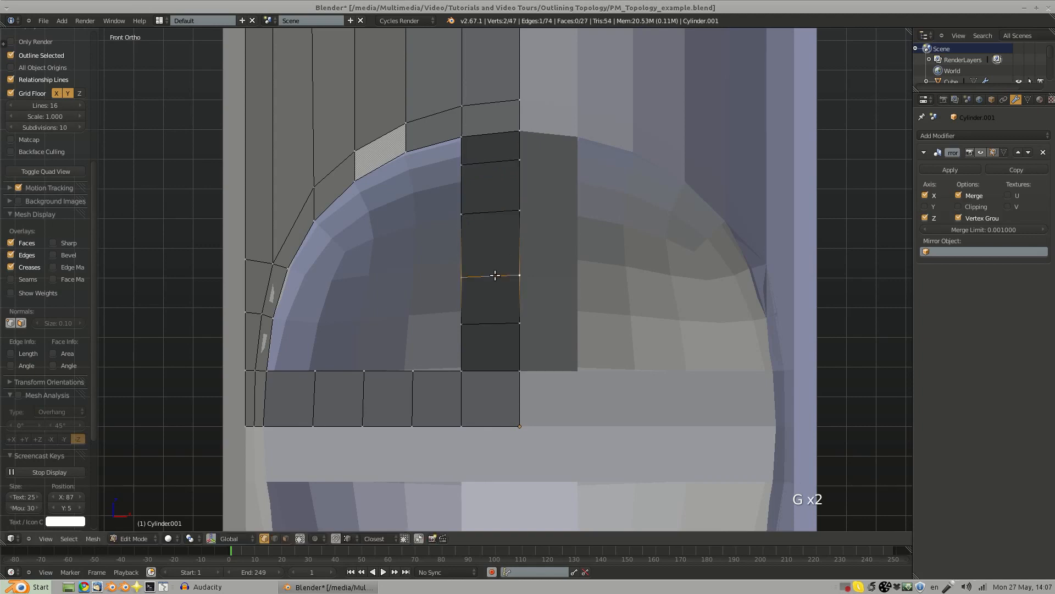
key(g)
key(g)
click(527, 237)
right_click(498, 322)
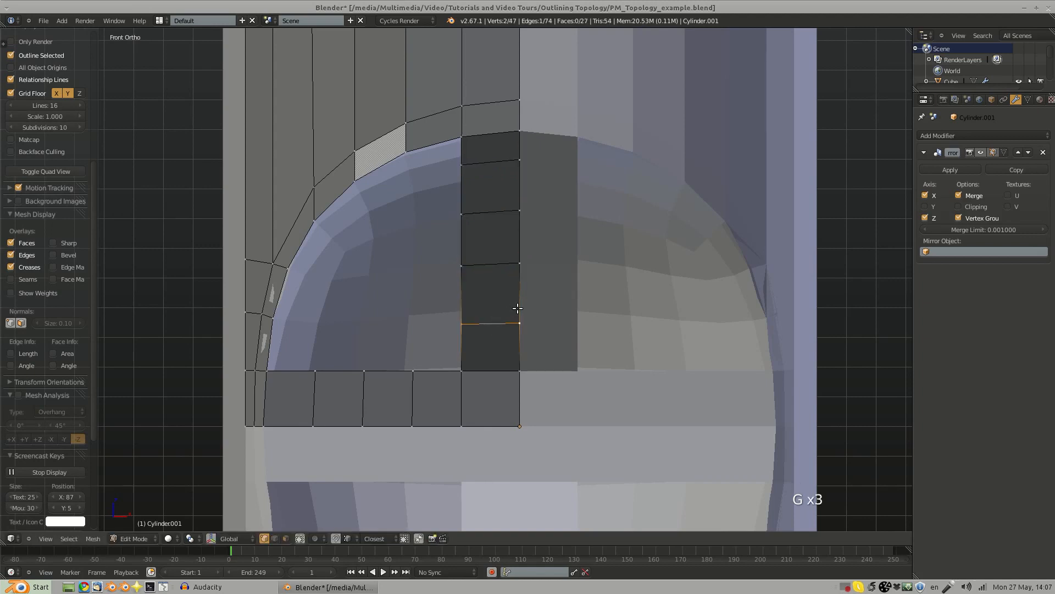
key(g)
key(g)
click(495, 306)
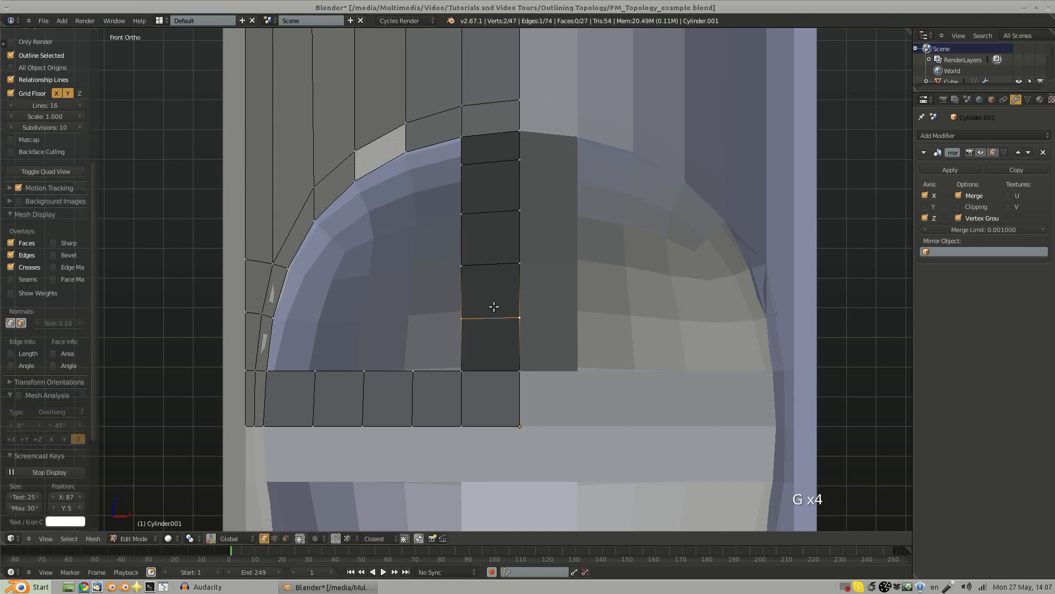
Step: Edge-slide the three cross edges of the horizontal strip outward, away from the mirror seam, narrowing the face beside the rim
right_click(311, 389)
key(g)
key(g)
click(288, 382)
right_click(357, 387)
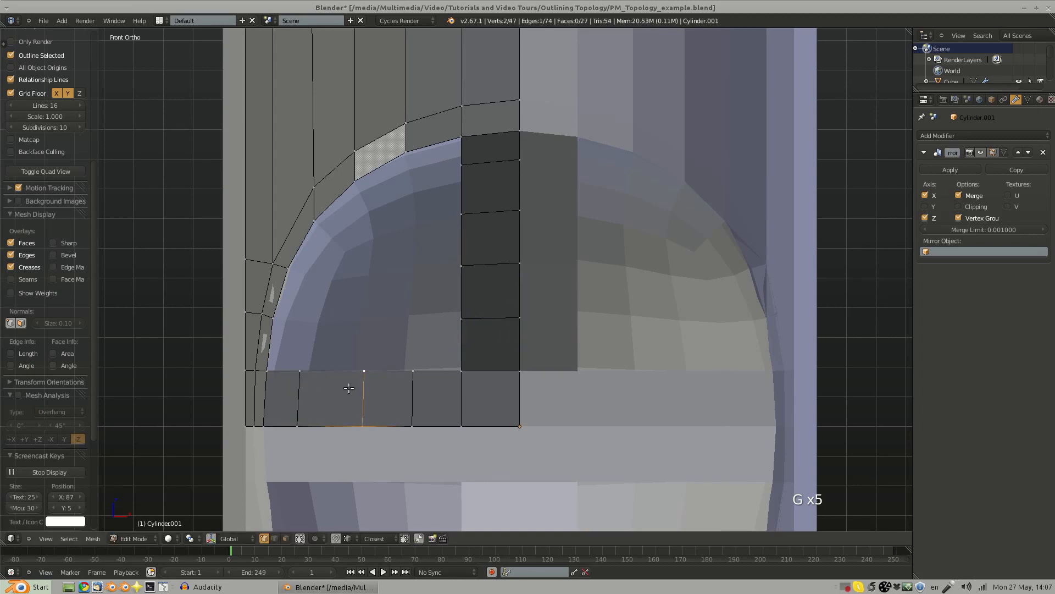
key(g)
key(g)
click(335, 387)
key(g)
key(g)
click(382, 392)
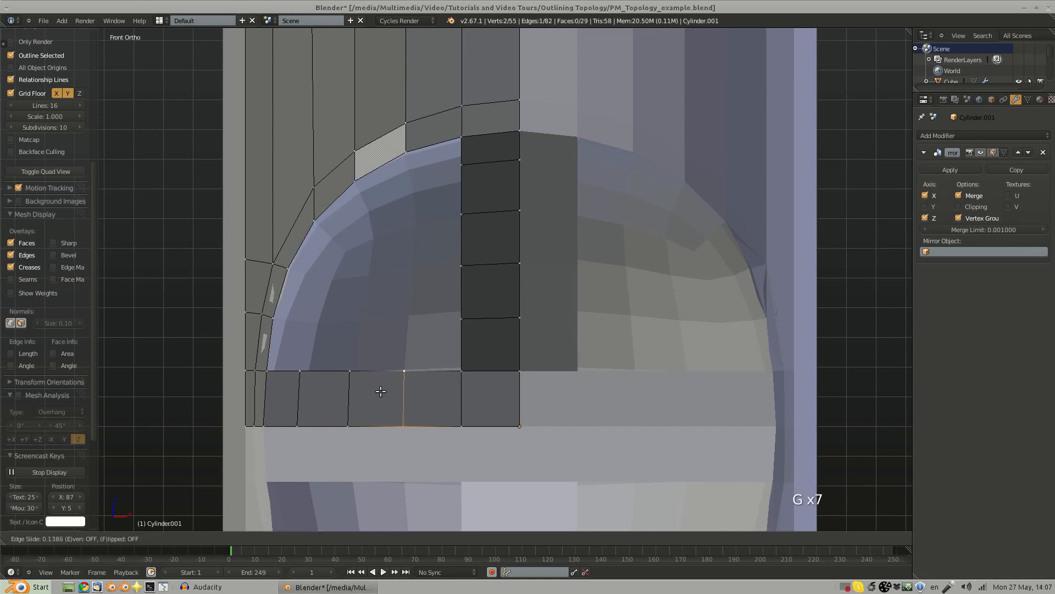
Step: Fill a quad in the inner corner where the horizontal and vertical strips meet
key(a)
key(f)
key(a)
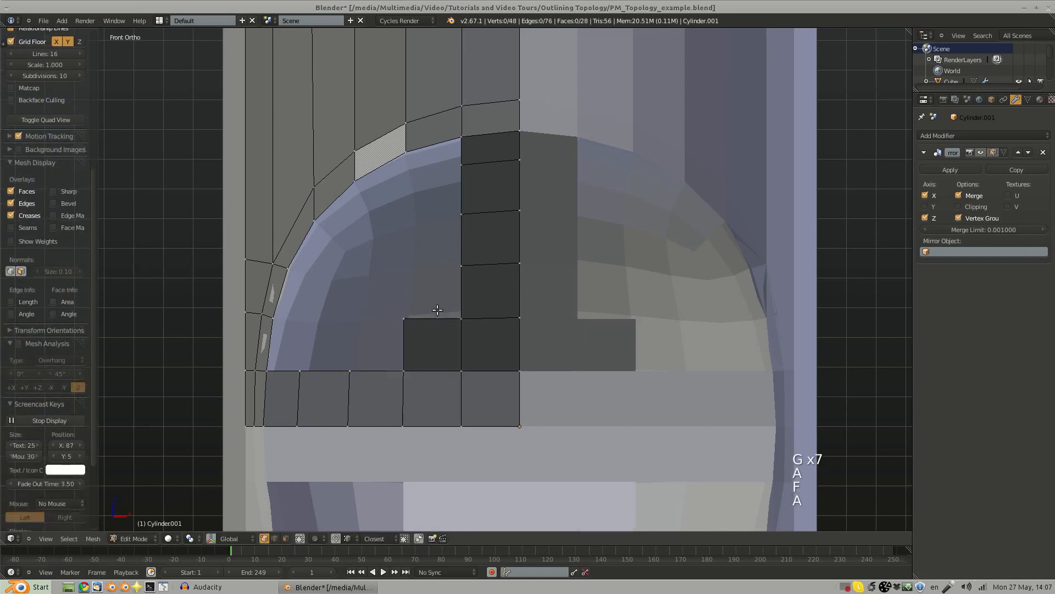
shift+middle_drag(431, 274, 449, 318)
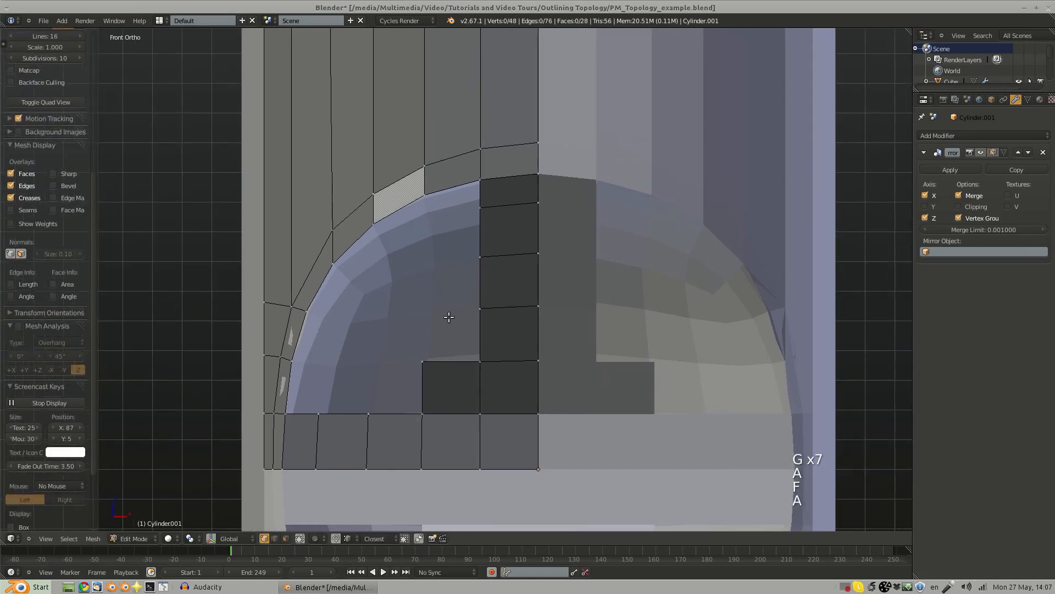
right_click(425, 195)
shift+right_click(373, 224)
shift+right_click(333, 264)
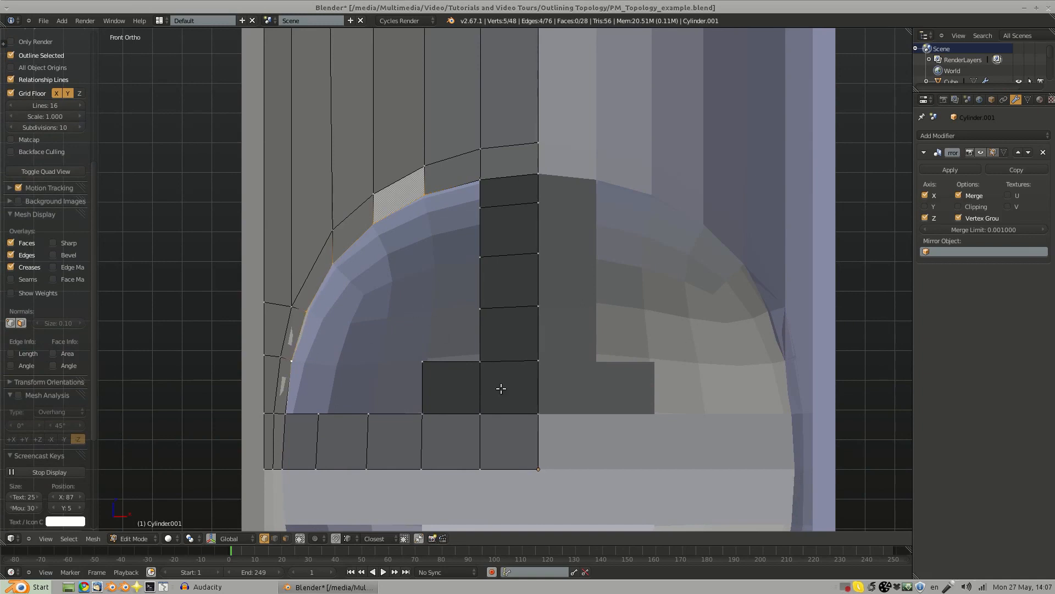
Step: Snap the 3D cursor to the vertex at the mirror centre, select the inner rim's five open vertices and pivot around the 3D cursor
right_click(542, 464)
click(515, 398)
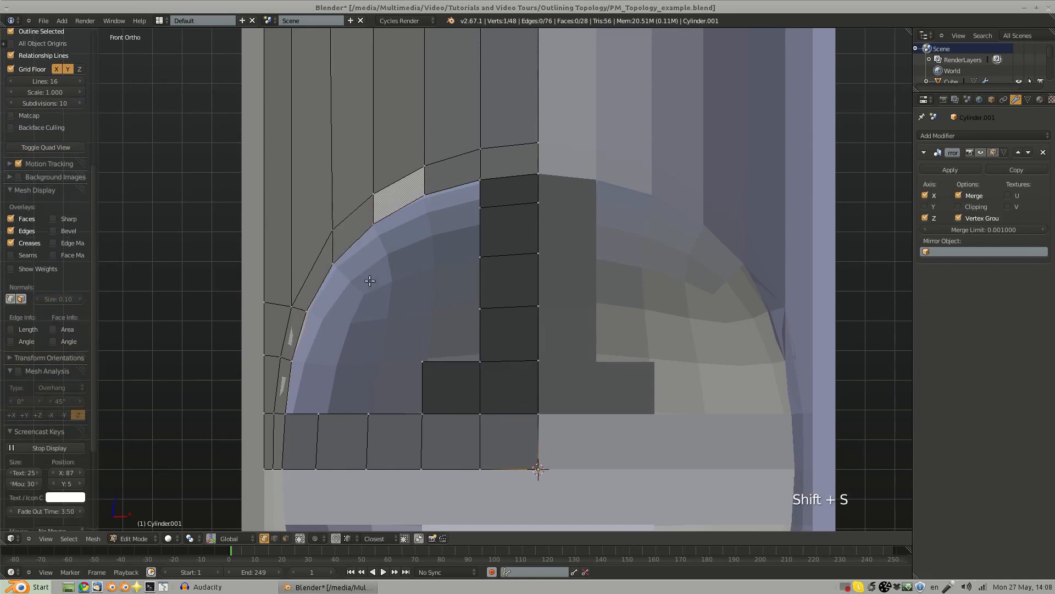
ctrl+click(424, 195)
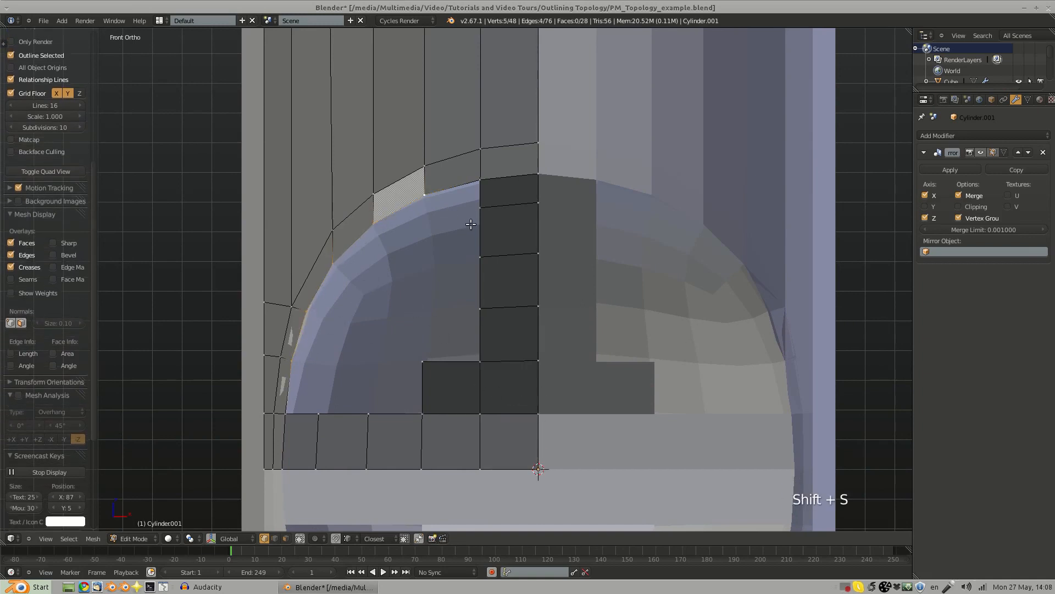
key(period)
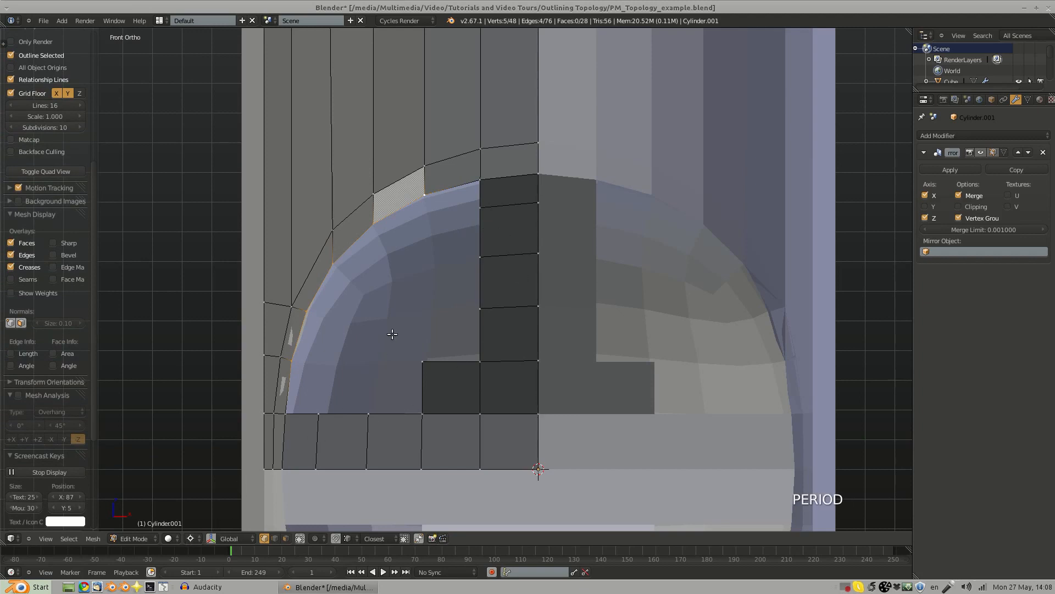
Step: Extrude the selected rim edges and scale them inward around the 3D cursor, adjusting their width along X
key(e)
key(s)
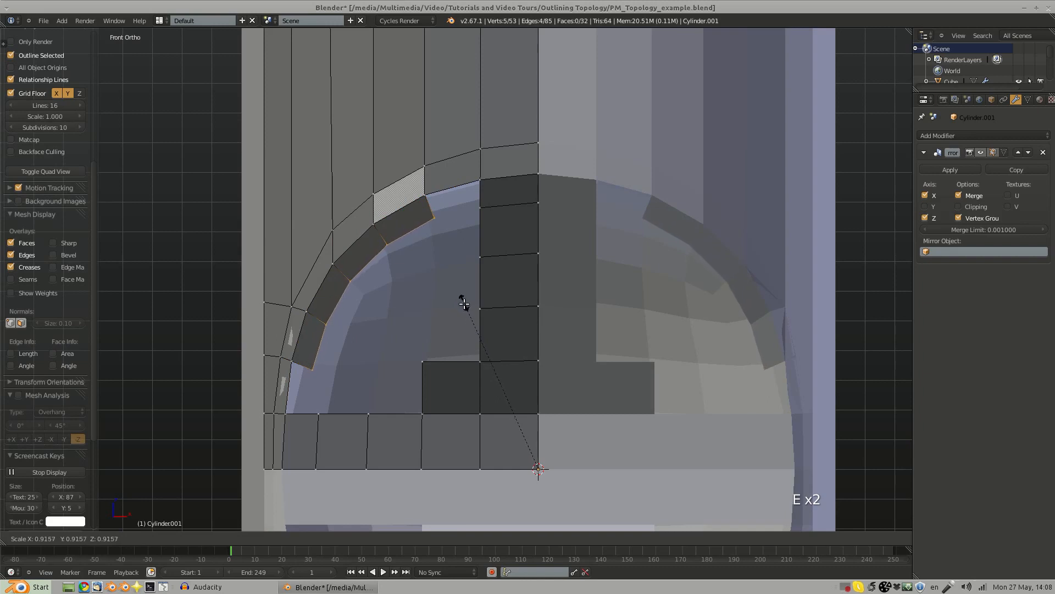
key(x)
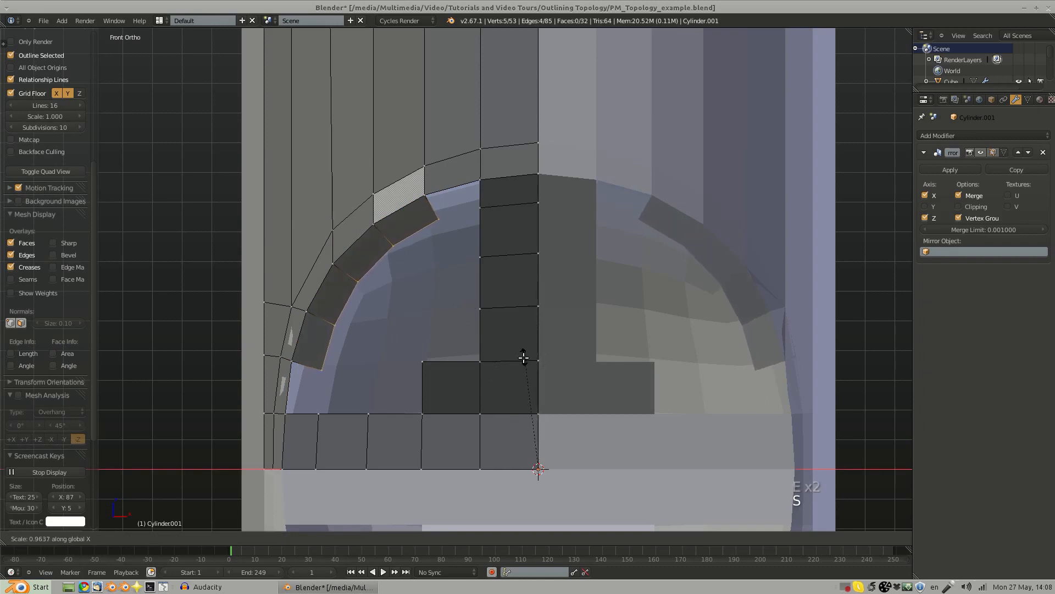
click(453, 358)
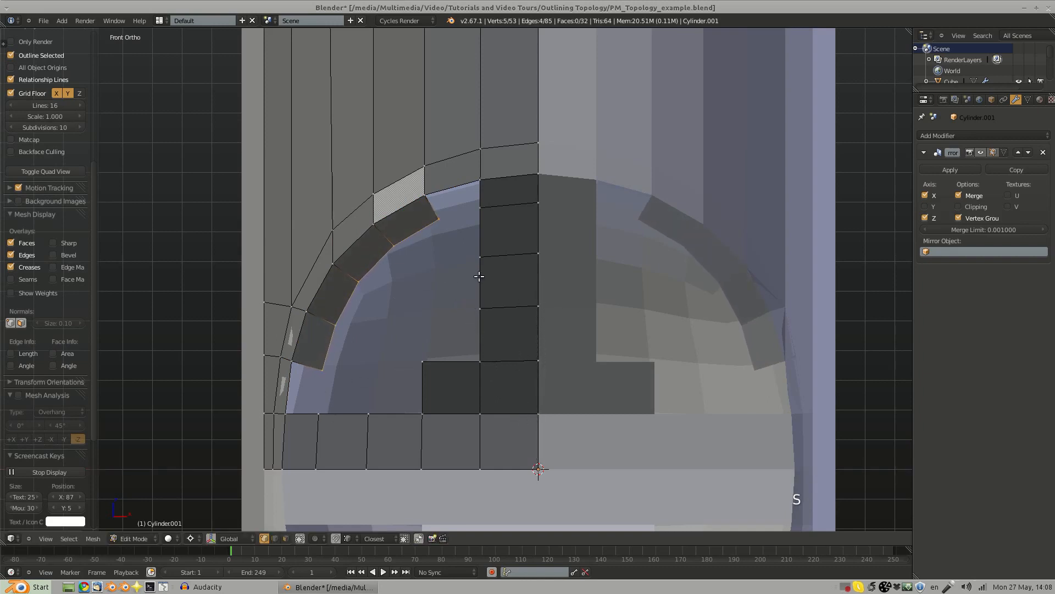
Step: Scale the new inner row of vertices slightly along Z around the 3D cursor
key(s)
key(z)
click(510, 252)
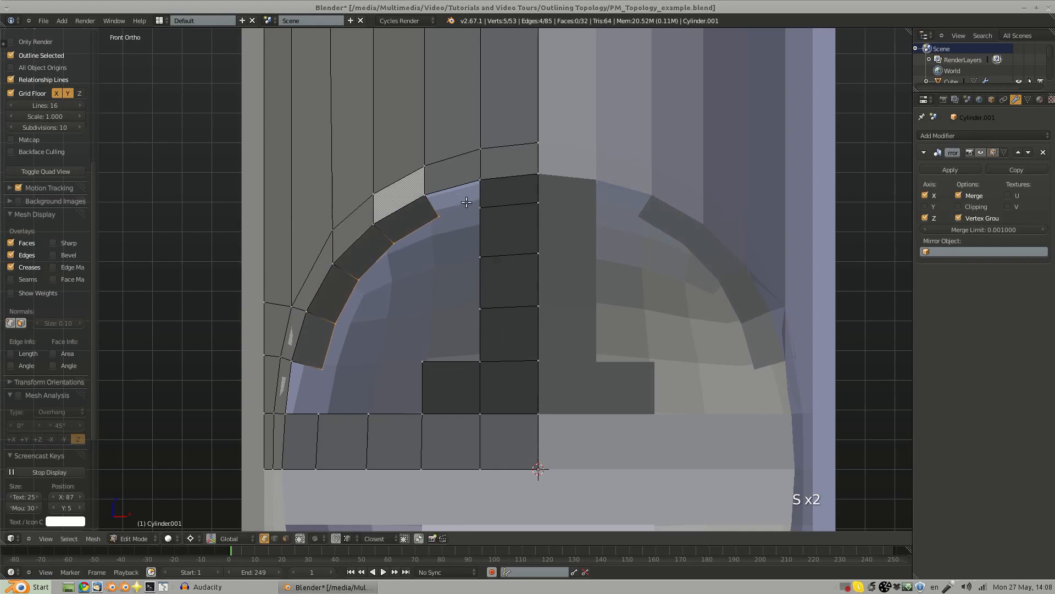
shift+middle_drag(358, 315, 421, 274)
shift+middle_drag(532, 254, 487, 319)
key(KP_1)
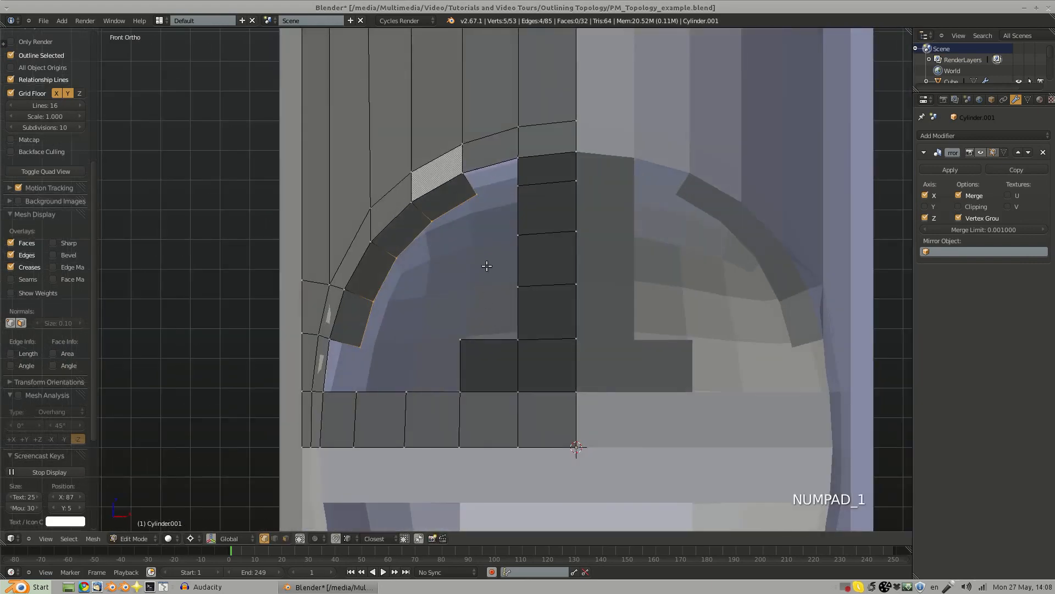
Step: Fill the gaps at both ends of the inner rim band, joining it to the vertical strip and the horizontal strip
key(a)
key(a)
right_click(471, 221)
shift+right_click(510, 211)
key(f)
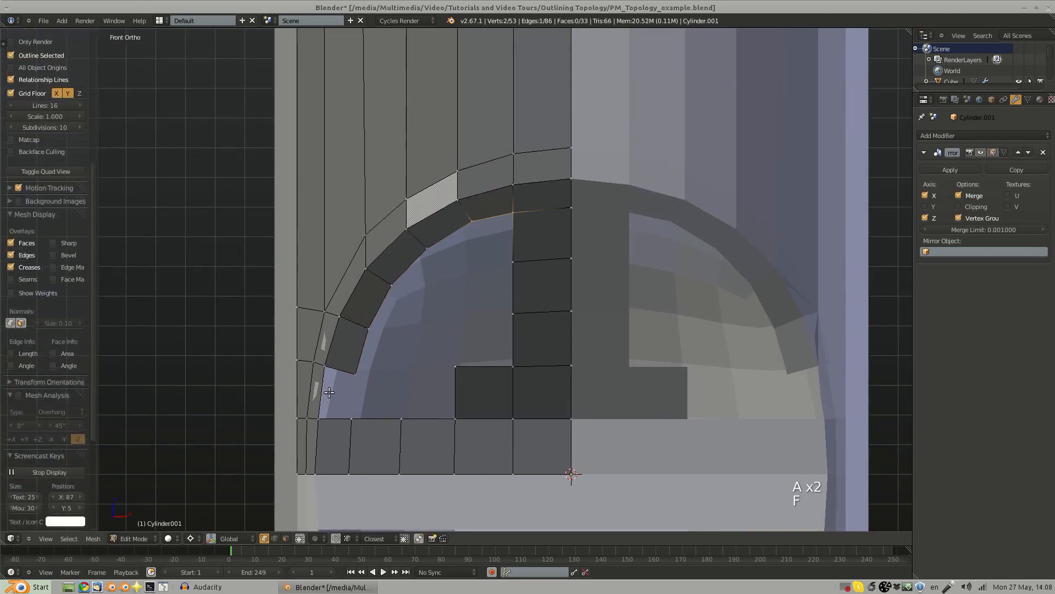
right_click(325, 366)
shift+right_click(318, 418)
key(f)
key(a)
shift+middle_drag(428, 360, 406, 316)
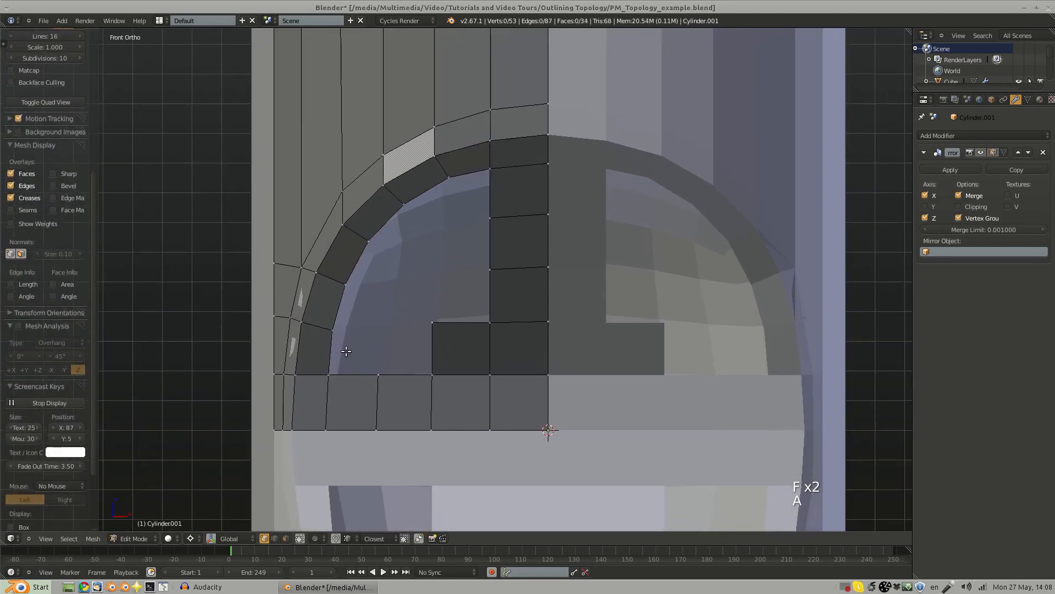
Step: Move the upper outer vertex of the inner corner quad down about 0.027 along Z
key(a)
right_click(434, 324)
key(g)
key(z)
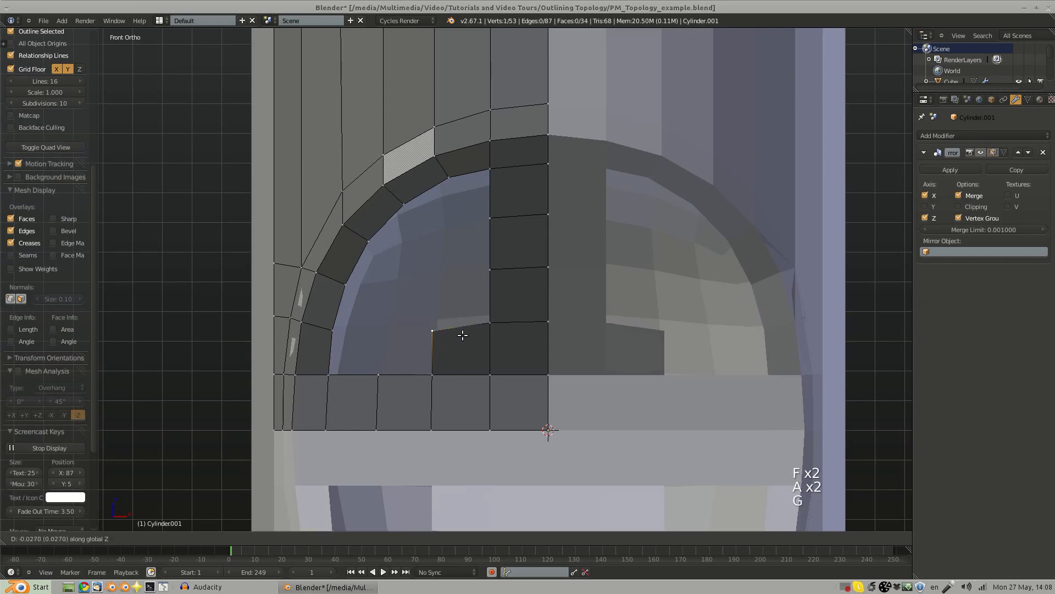
click(463, 336)
Step: Lower the two neighbouring vertices across the vertical strip to the level of the corner quad's outer vertex
shift+right_click(468, 333)
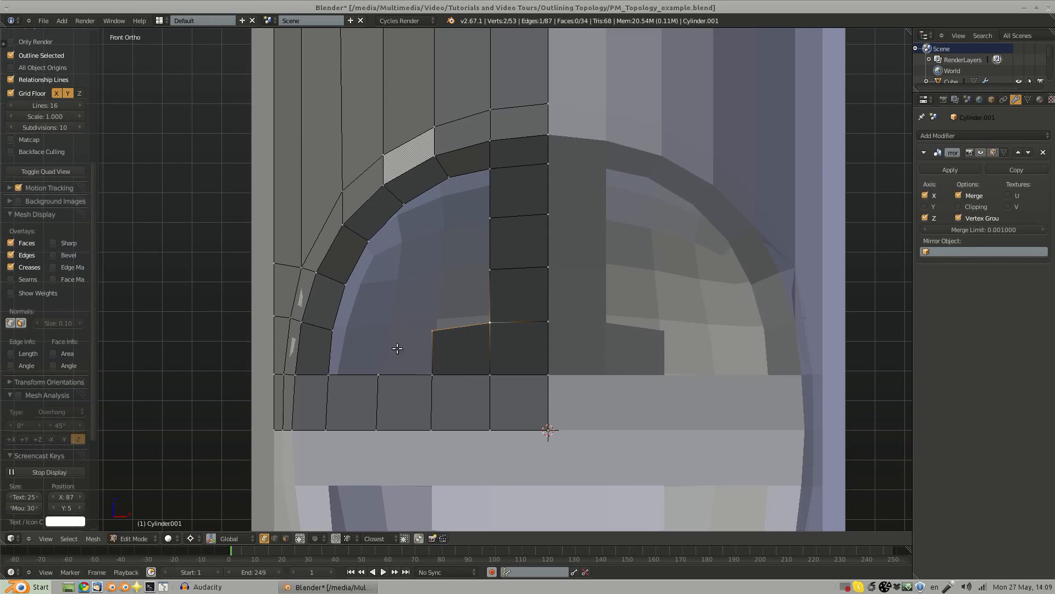
right_click(489, 319)
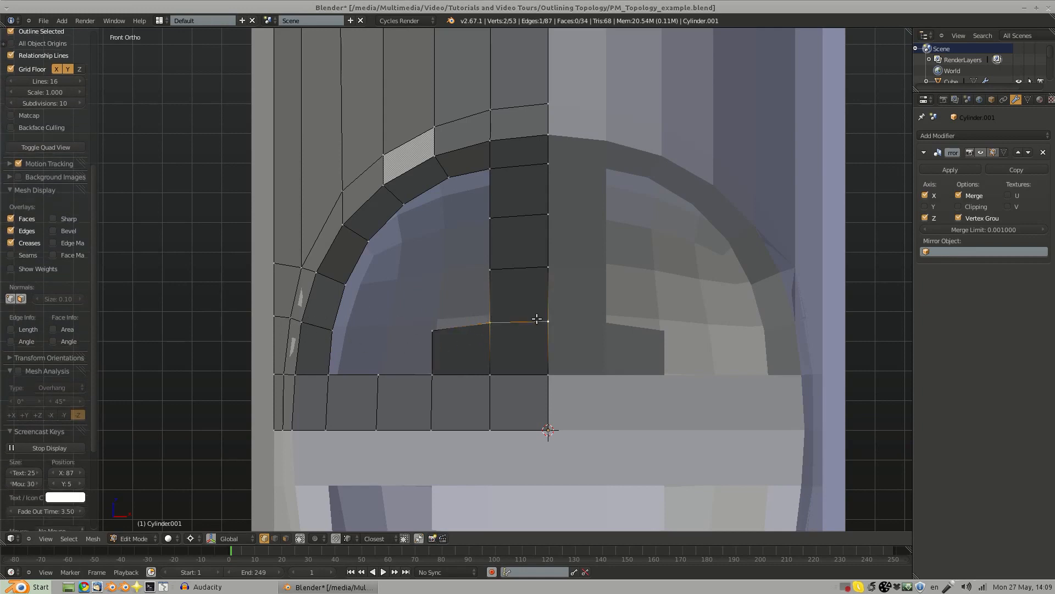
shift+right_click(548, 322)
key(g)
key(g)
click(470, 328)
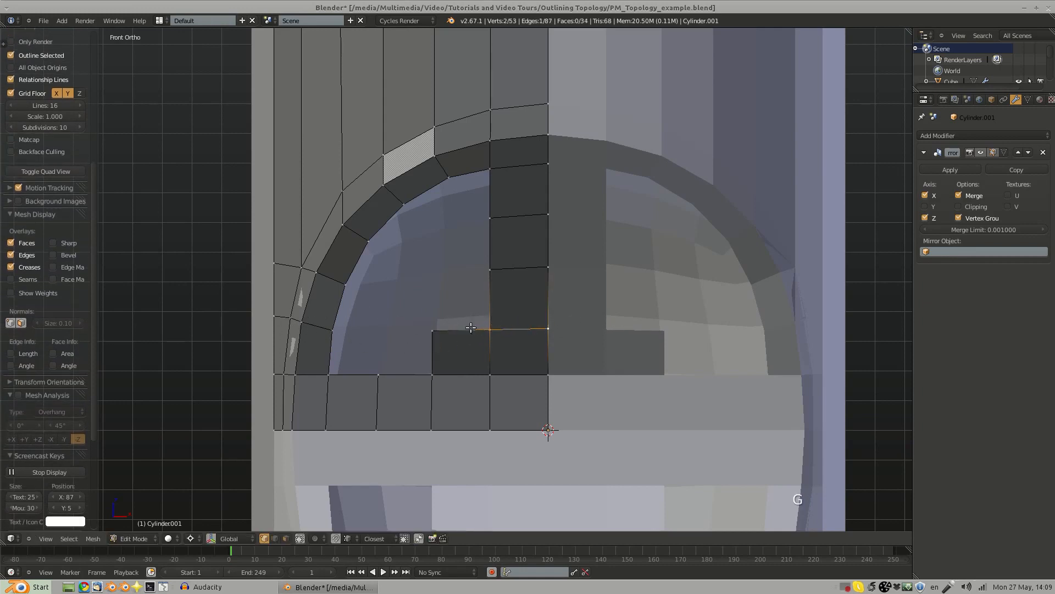
Step: Nudge the lowest free vertex of the inner rim row slightly to even out the band
right_click(323, 326)
key(g)
key(g)
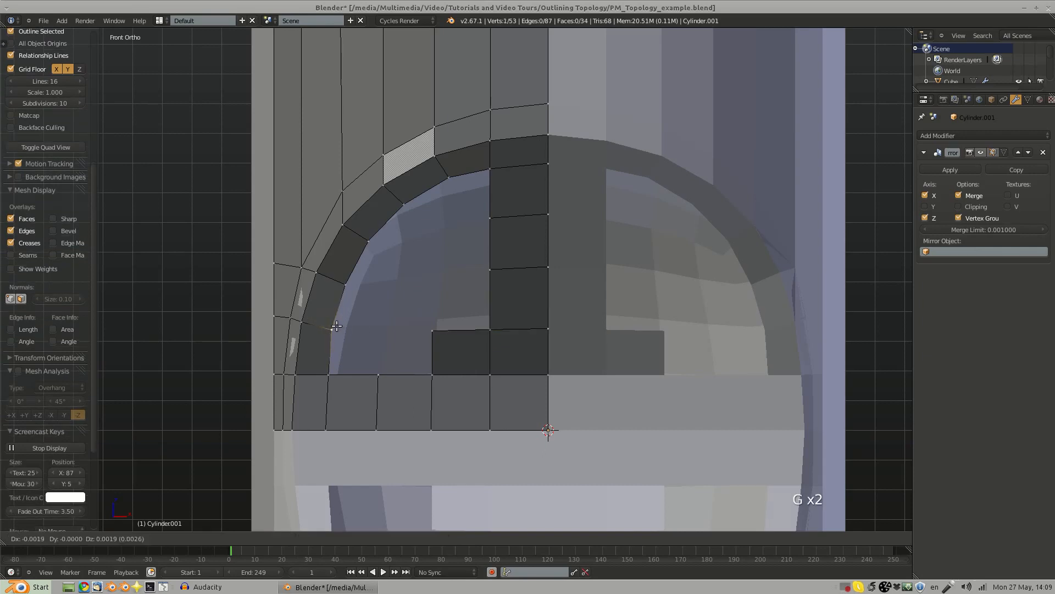
click(332, 327)
key(a)
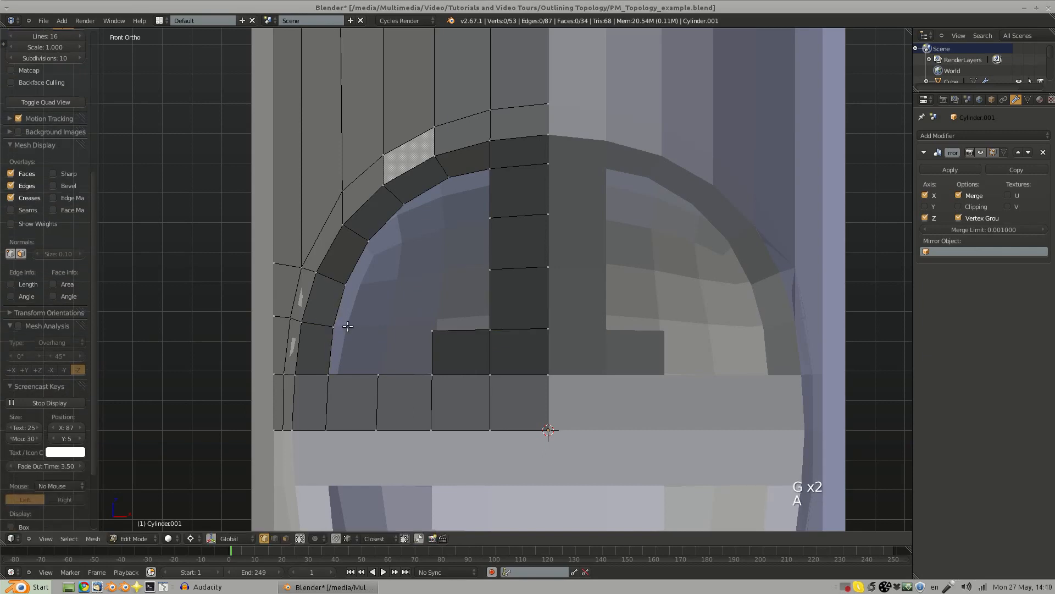
Step: Connect the lowest inner rim vertex to the corner quad's outer vertex with an edge, and split that edge at its midpoint
right_click(334, 327)
shift+right_click(432, 330)
key(f)
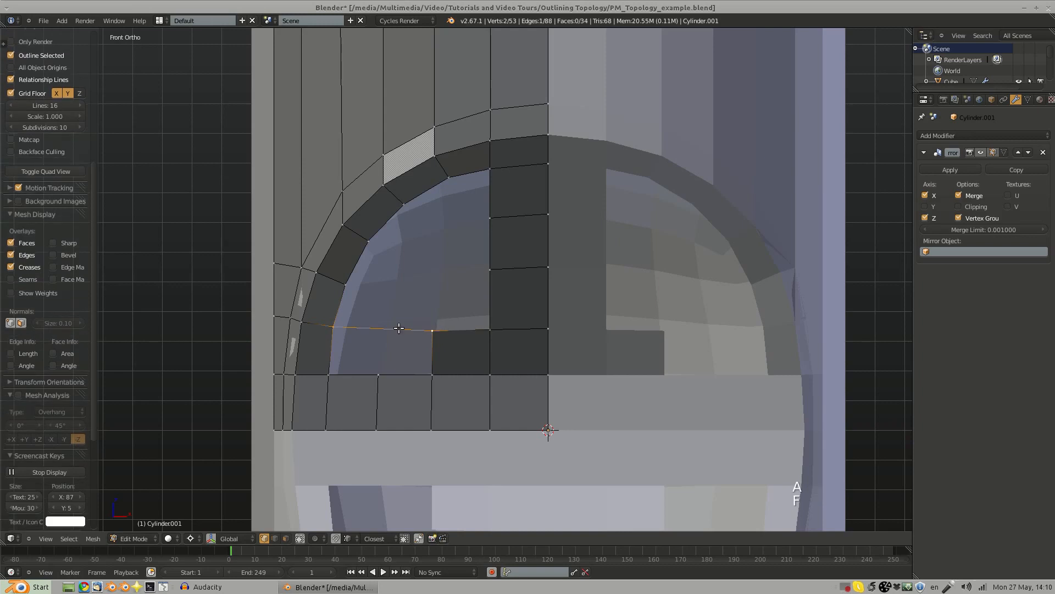
key(a)
key(ctrl+r)
click(392, 330)
key(Escape)
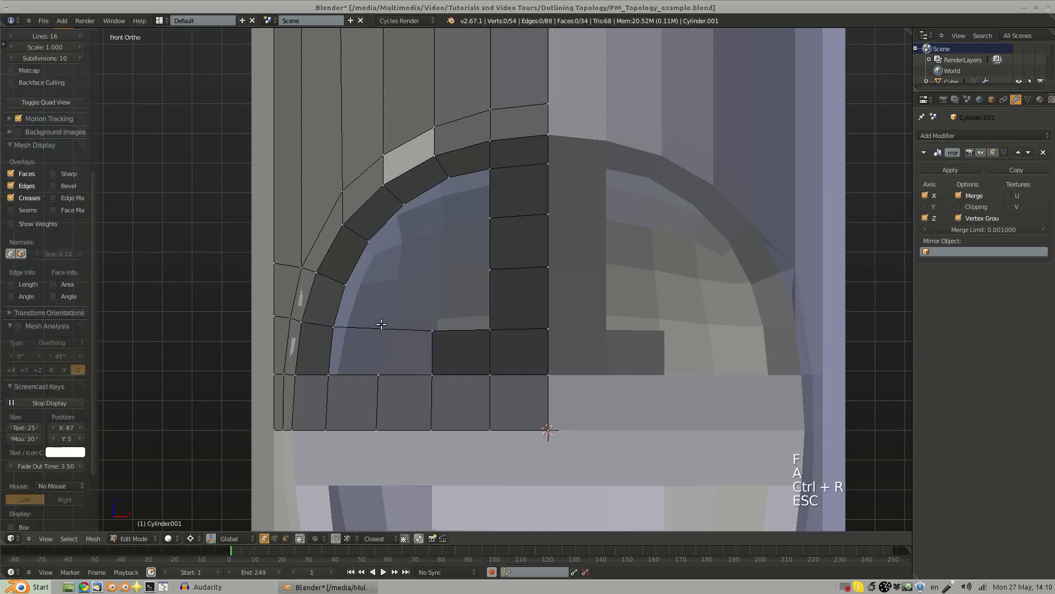
right_click(443, 344)
shift+right_click(444, 366)
key(g)
key(g)
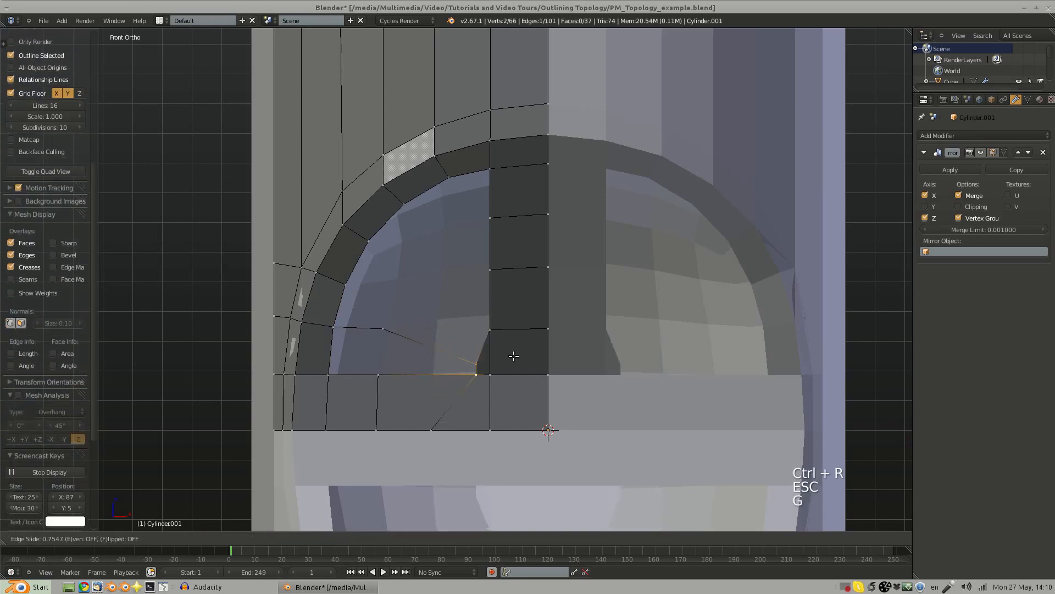
right_click(494, 360)
right_click(443, 367)
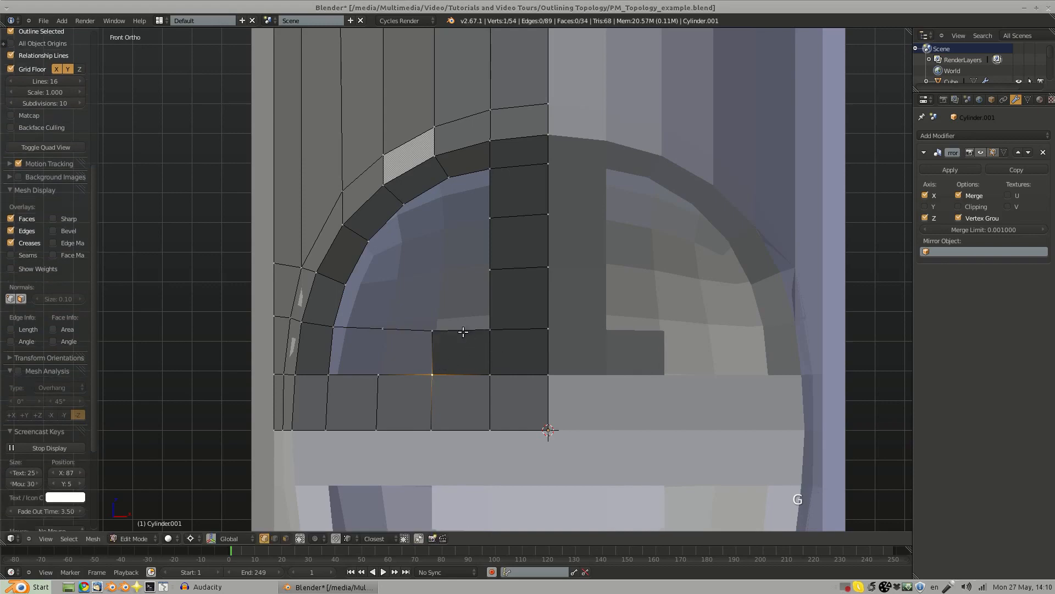
Step: Fill the two open quads between the new edge and the horizontal strip
shift+middle_drag(436, 318, 496, 298)
right_click(449, 317)
right_click(505, 313)
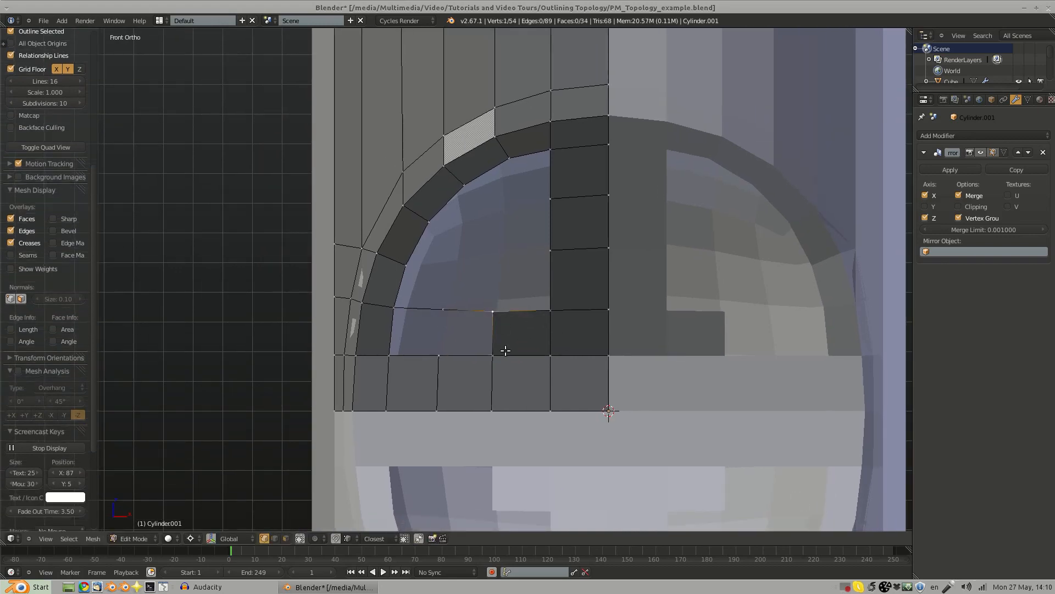
shift+right_click(504, 351)
key(f)
key(f)
key(f)
key(a)
key(a)
middle_drag(495, 292, 529, 220)
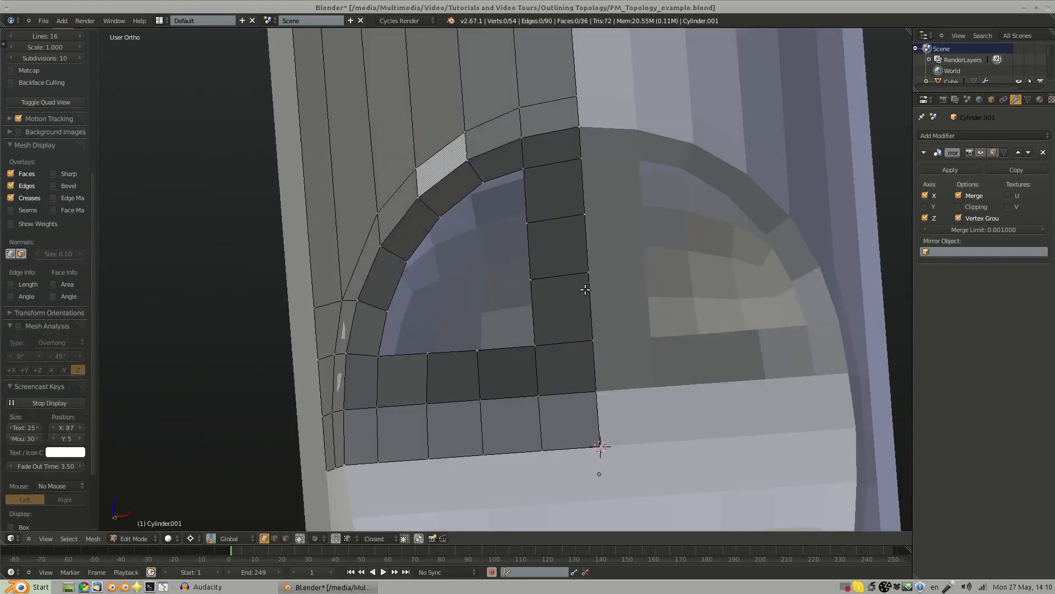
key(KP_1)
scroll(468, 374, down, 2)
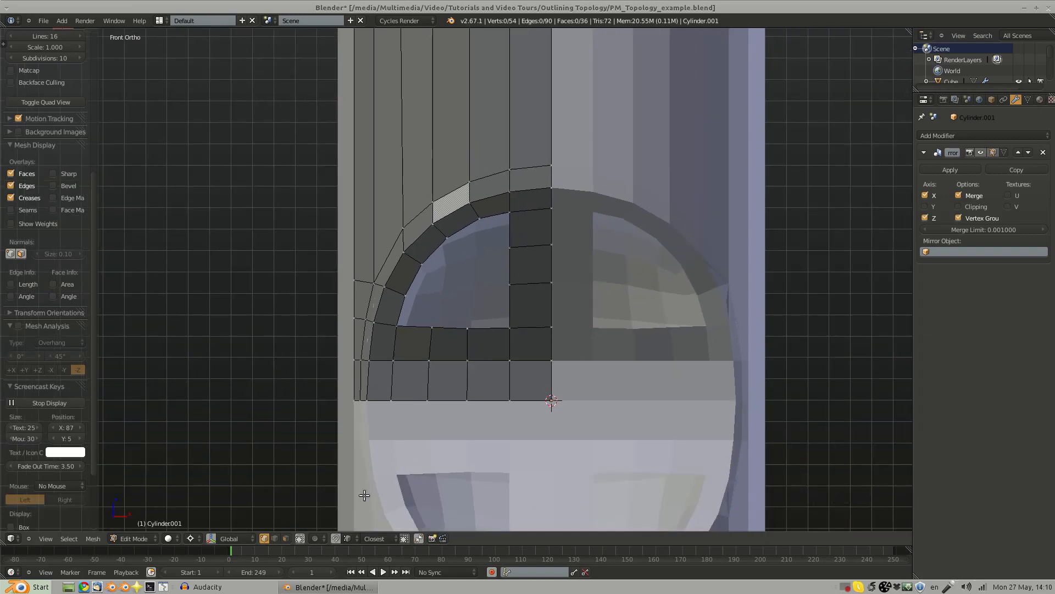
Step: Set the snap element to Face
key(ctrl+shift+Tab)
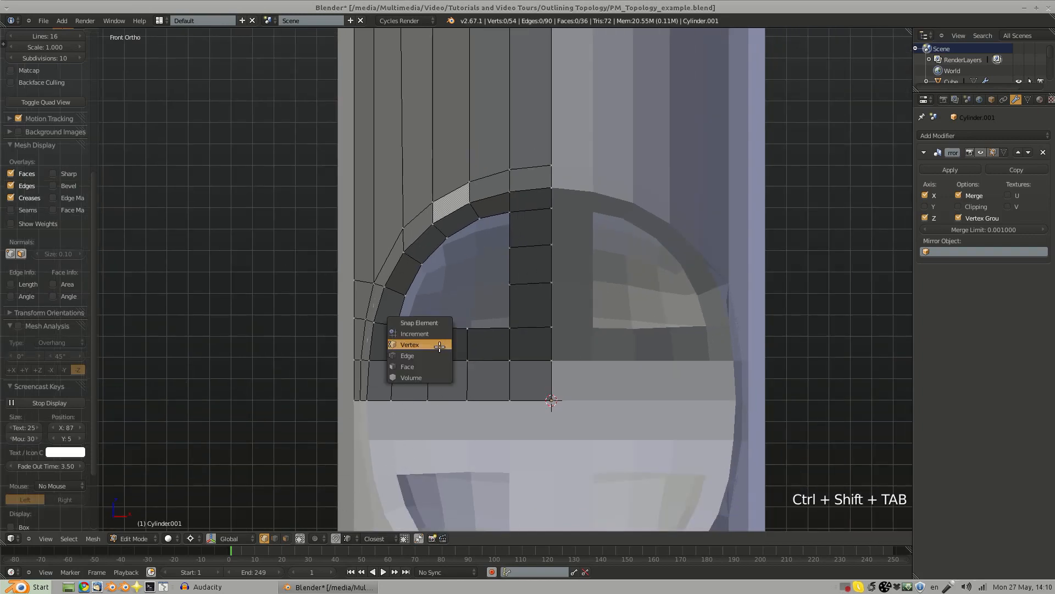
click(425, 364)
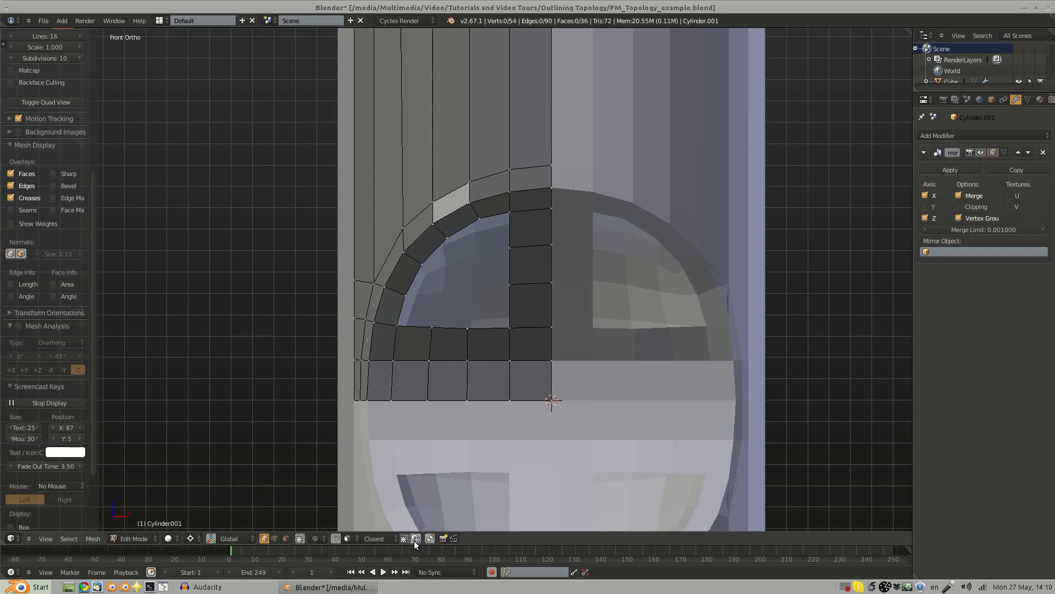
scroll(450, 312, up, 3)
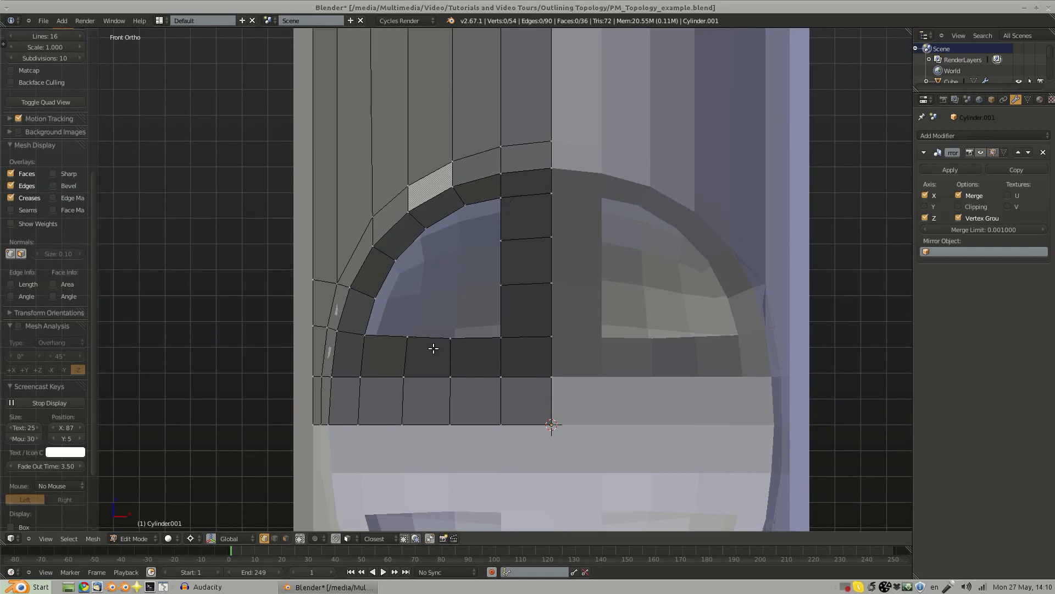
Step: Select the vertices of the inner strips and inner rim row, and snap them onto the sphere's surface without shifting them in front view
key(c)
mouse_move(365, 431)
mouse_down()
mouse_move(389, 290)
mouse_move(471, 224)
mouse_move(500, 237)
mouse_move(513, 307)
mouse_move(585, 283)
mouse_move(436, 346)
mouse_move(587, 374)
mouse_move(427, 416)
mouse_move(376, 416)
mouse_up()
key(Escape)
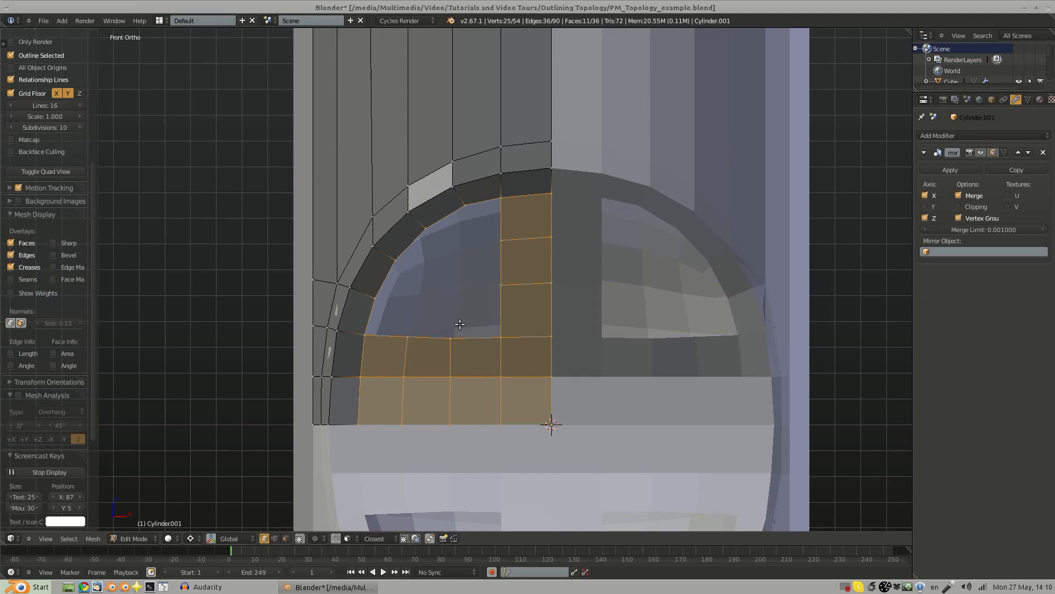
key(g)
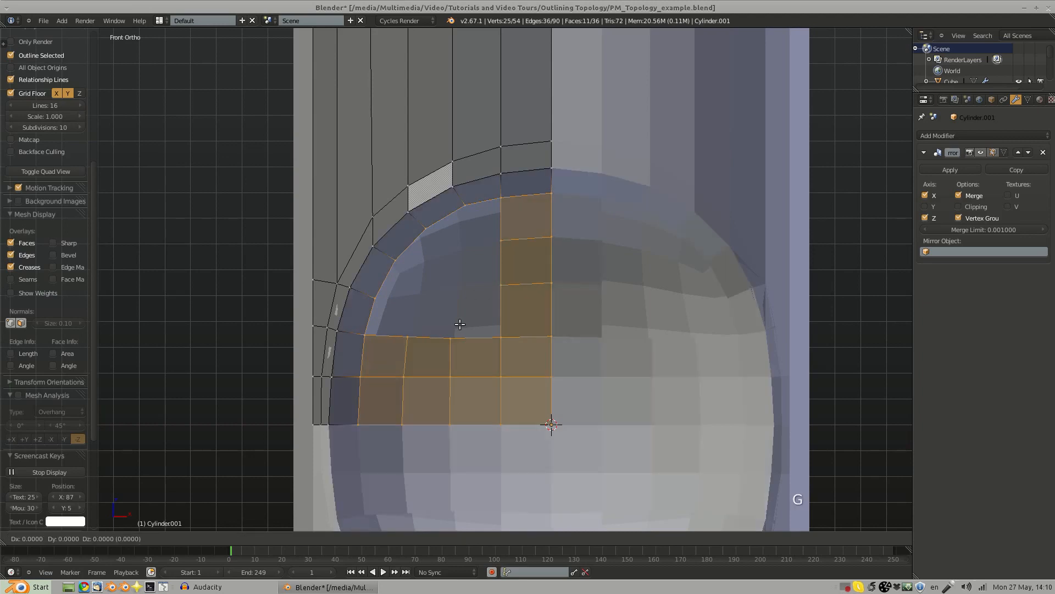
click(460, 325)
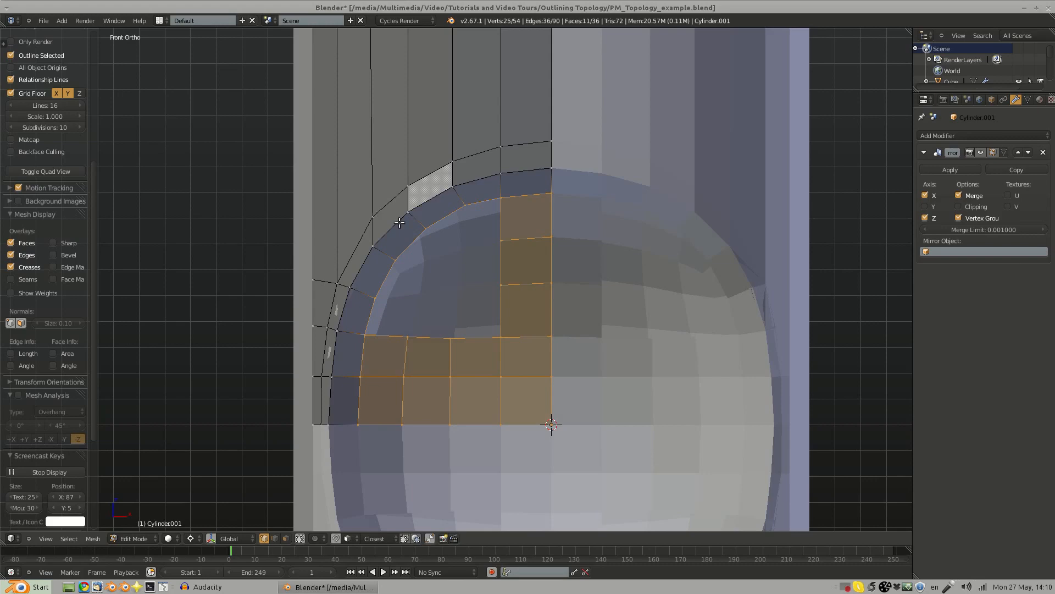
middle_drag(400, 222, 498, 372)
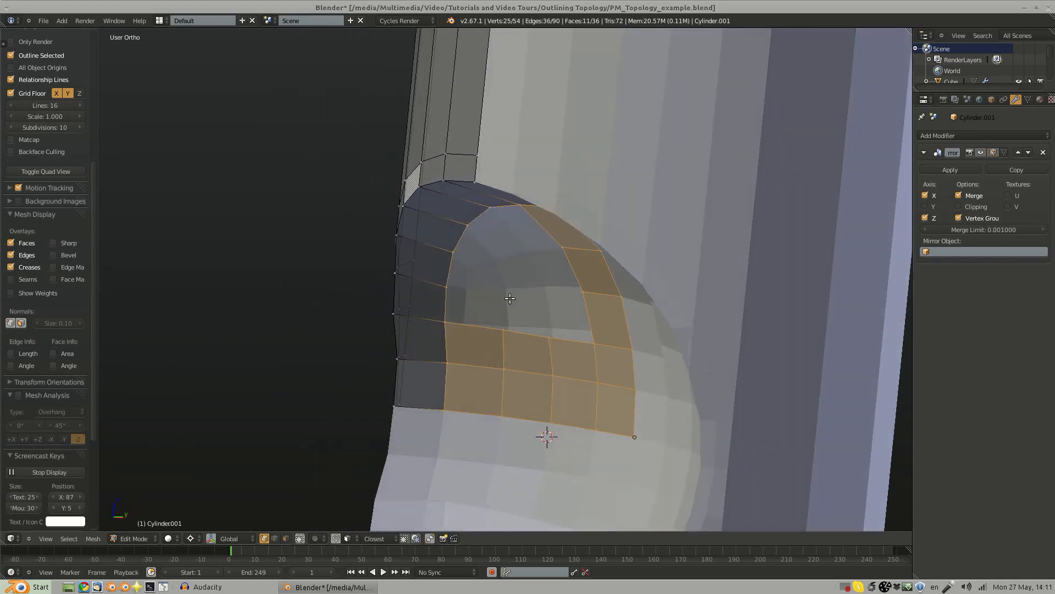
middle_drag(511, 298, 581, 342)
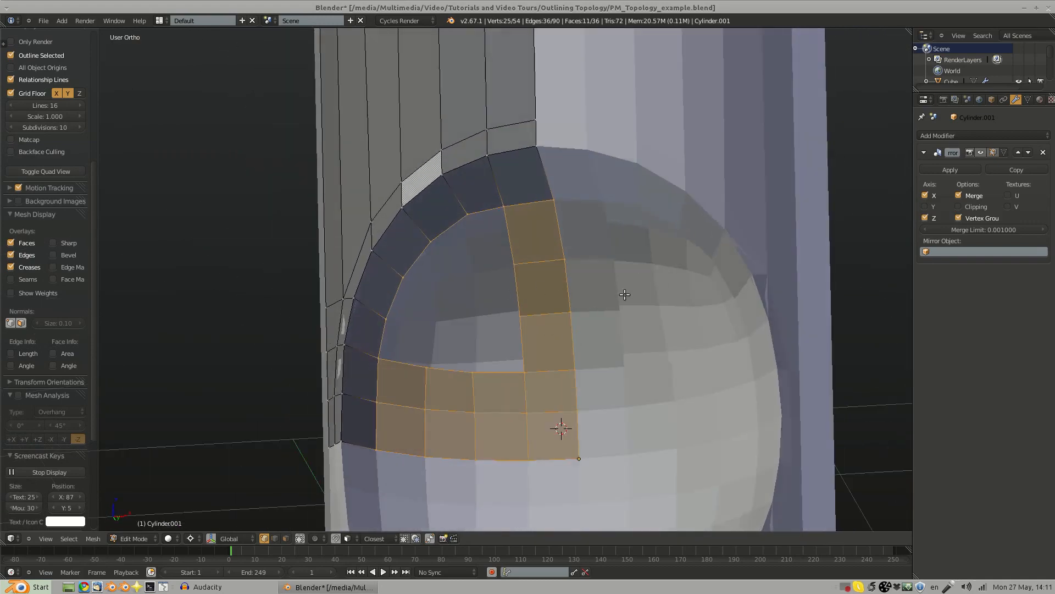
Step: Leave Edit Mode and give the original Cylinder object's material a blue viewport color
key(Tab)
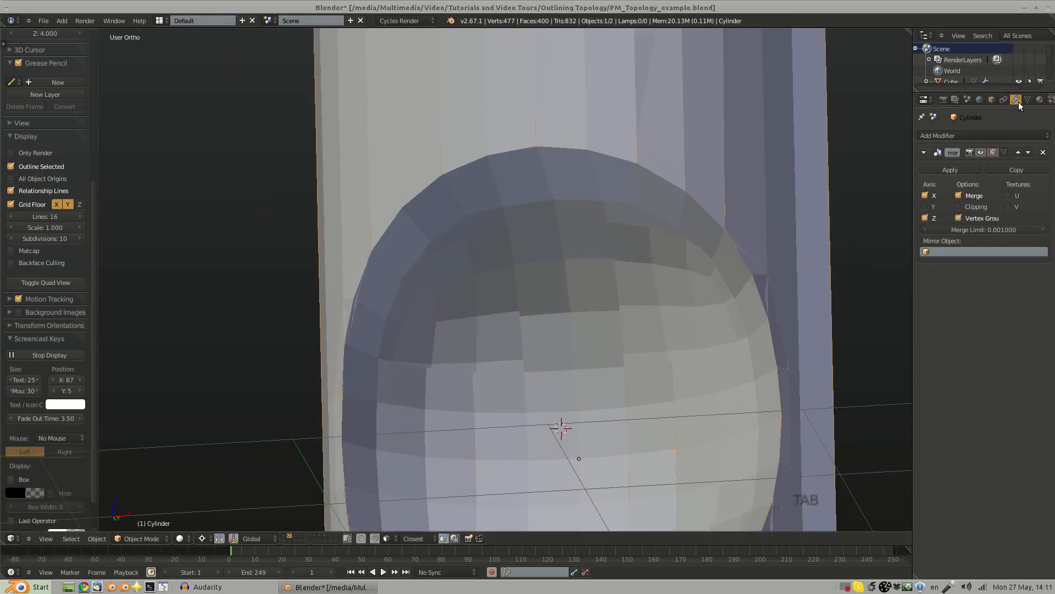
click(1040, 100)
click(963, 170)
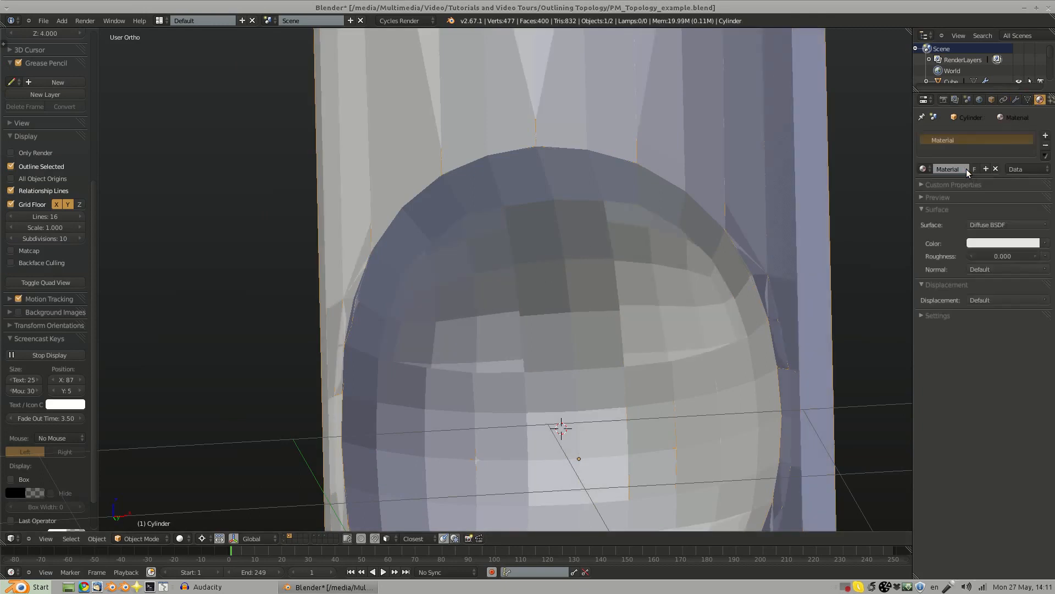
click(928, 314)
click(951, 338)
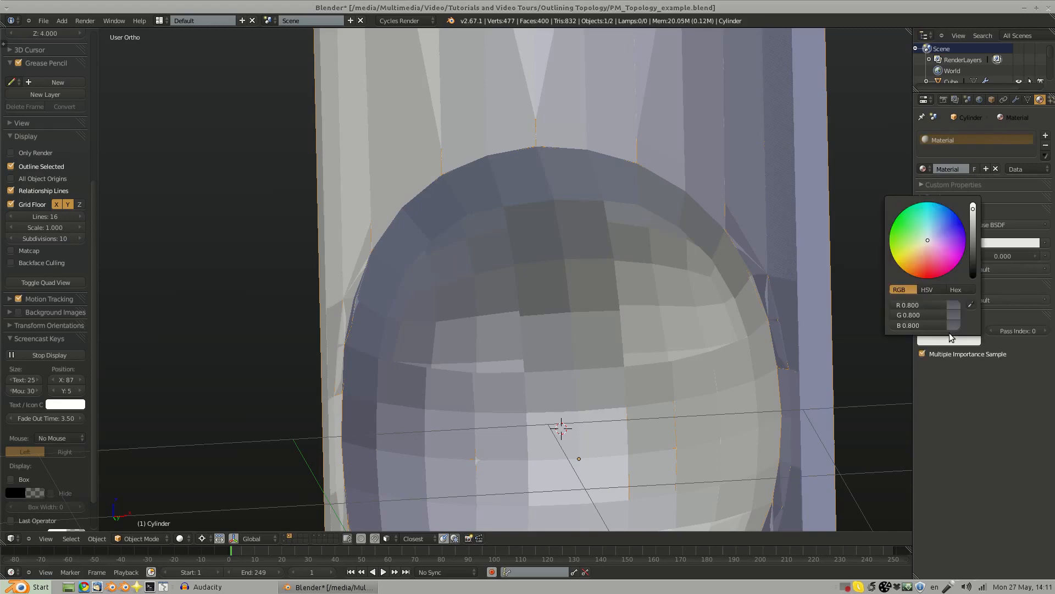
drag(928, 241, 940, 231)
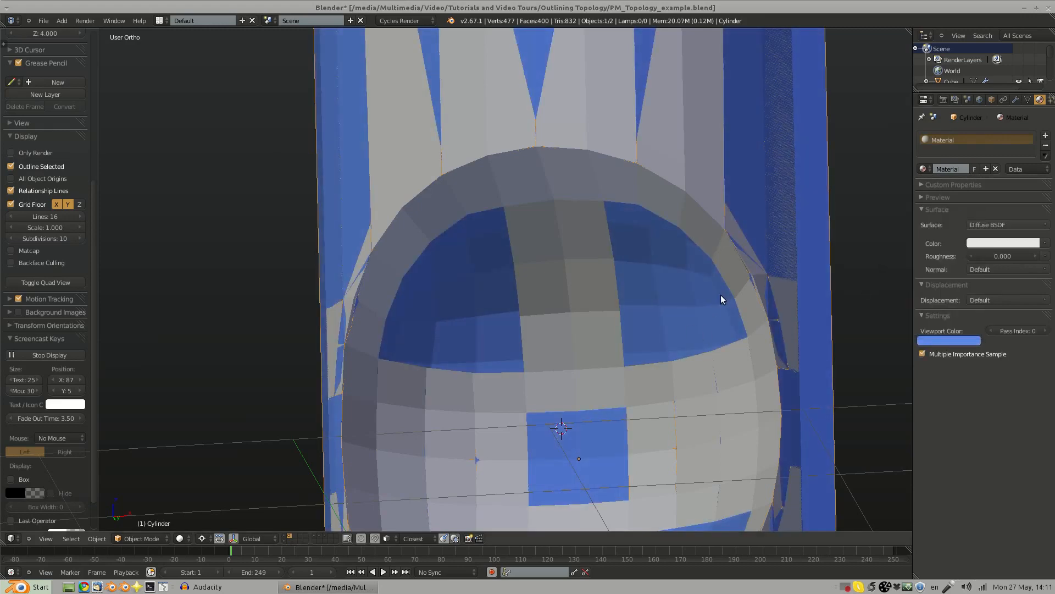
Step: Select the retopology mesh Cylinder.001 and return to Edit Mode in front view with no vertices selected
right_click(582, 347)
middle_drag(645, 340, 603, 380)
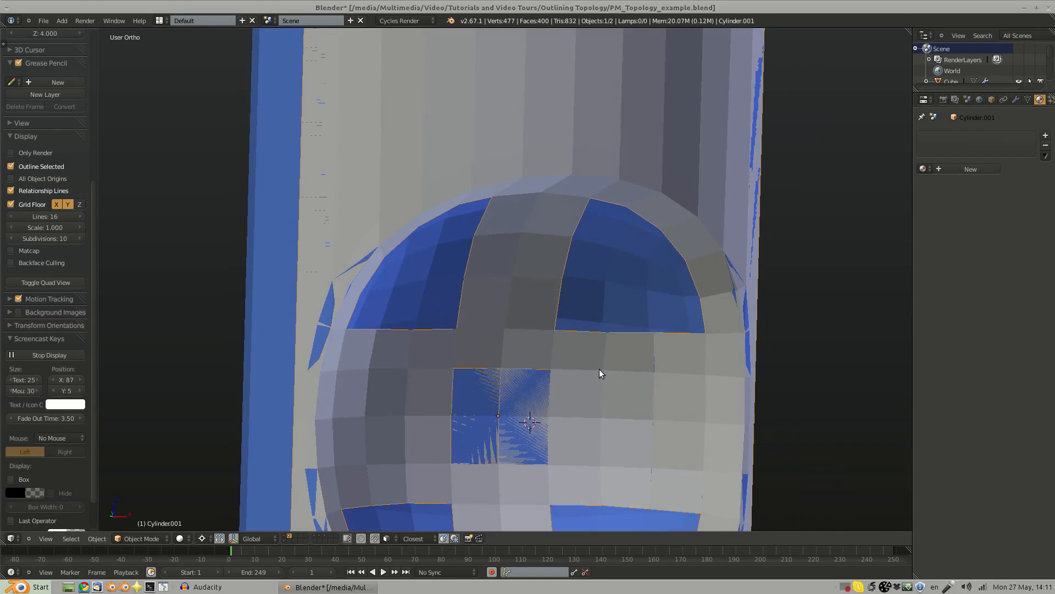
key(KP_1)
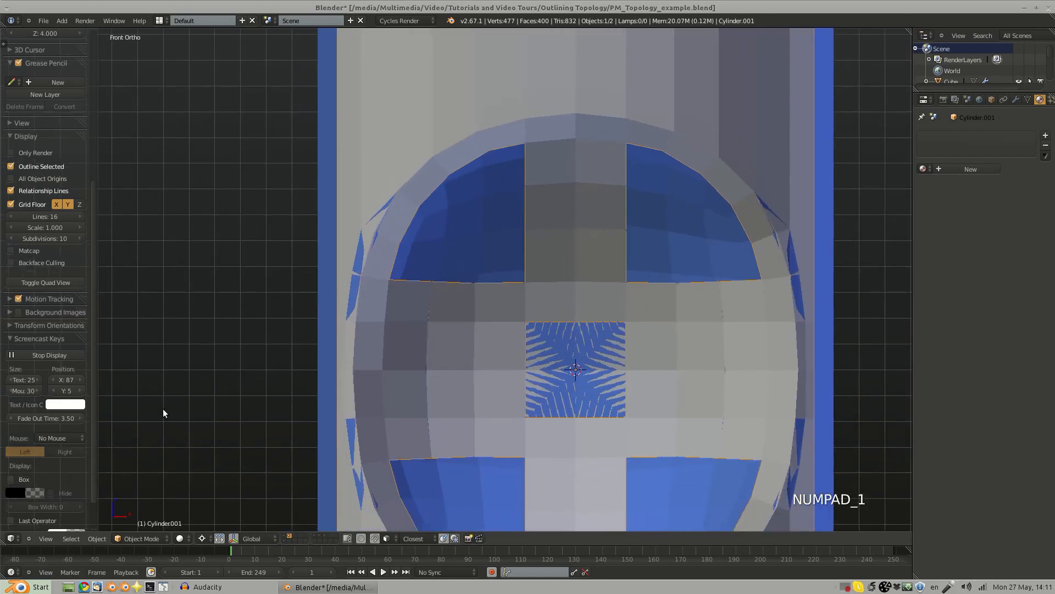
middle_drag(418, 339, 549, 352)
key(KP_1)
key(Tab)
key(a)
key(a)
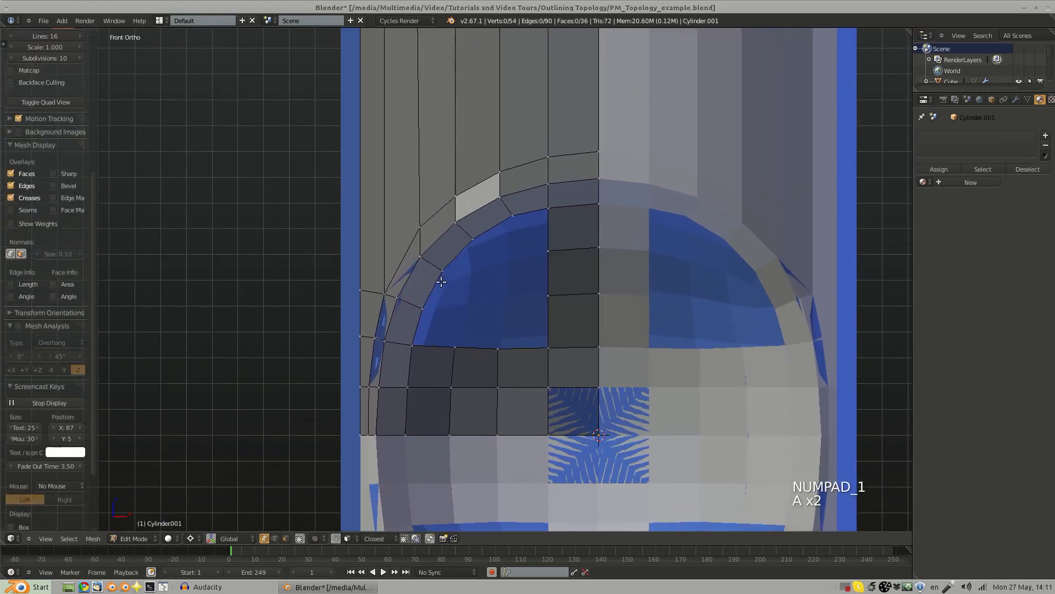
Step: Extrude the four middle vertices of the inner rim row and scale the new row inward around the 3D cursor
right_click(428, 297)
shift+right_click(447, 271)
shift+right_click(477, 239)
shift+right_click(516, 218)
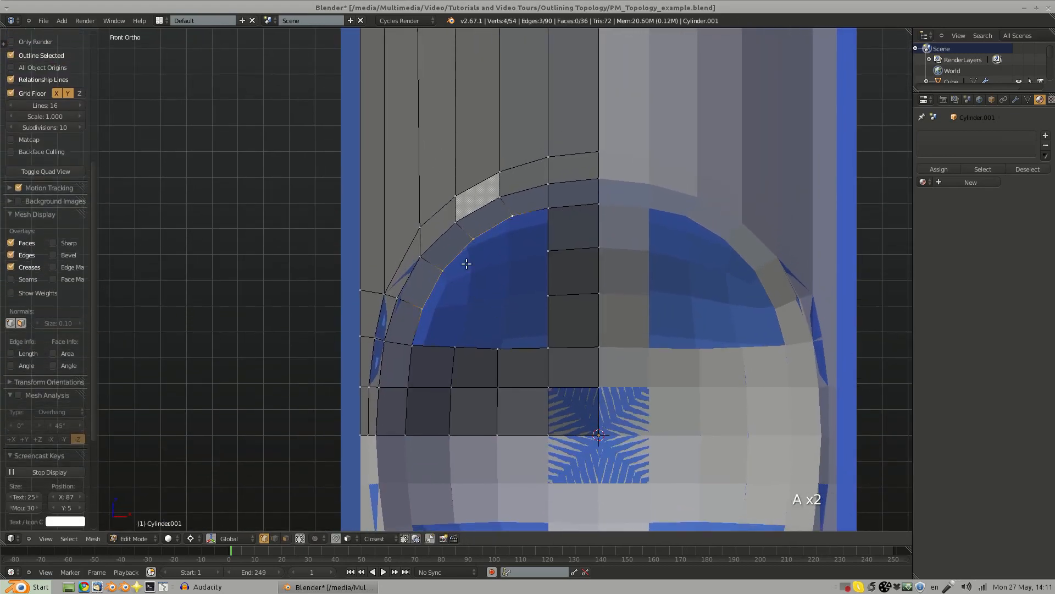
key(e)
key(s)
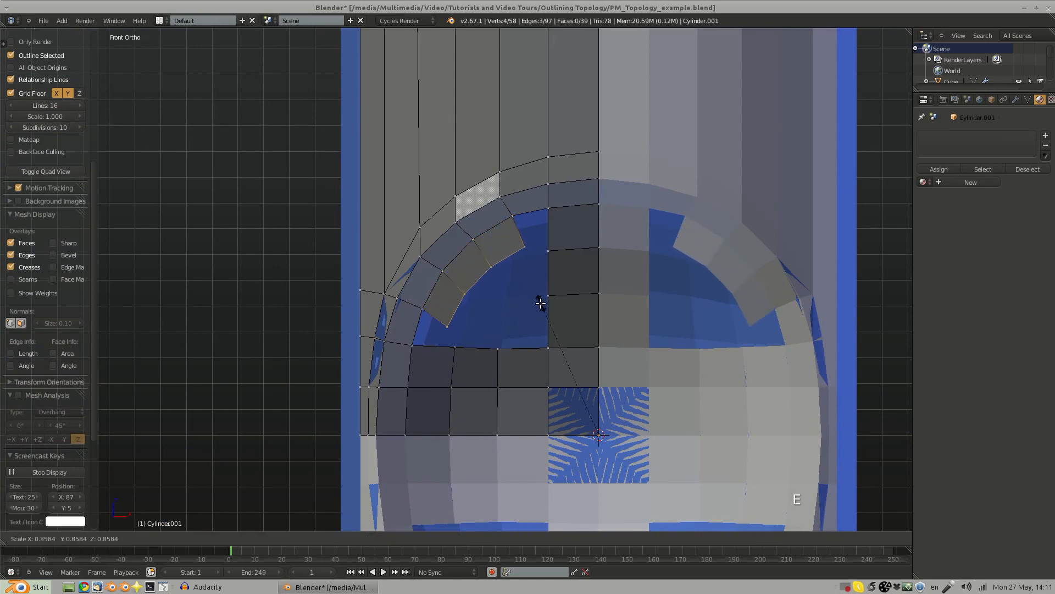
click(556, 327)
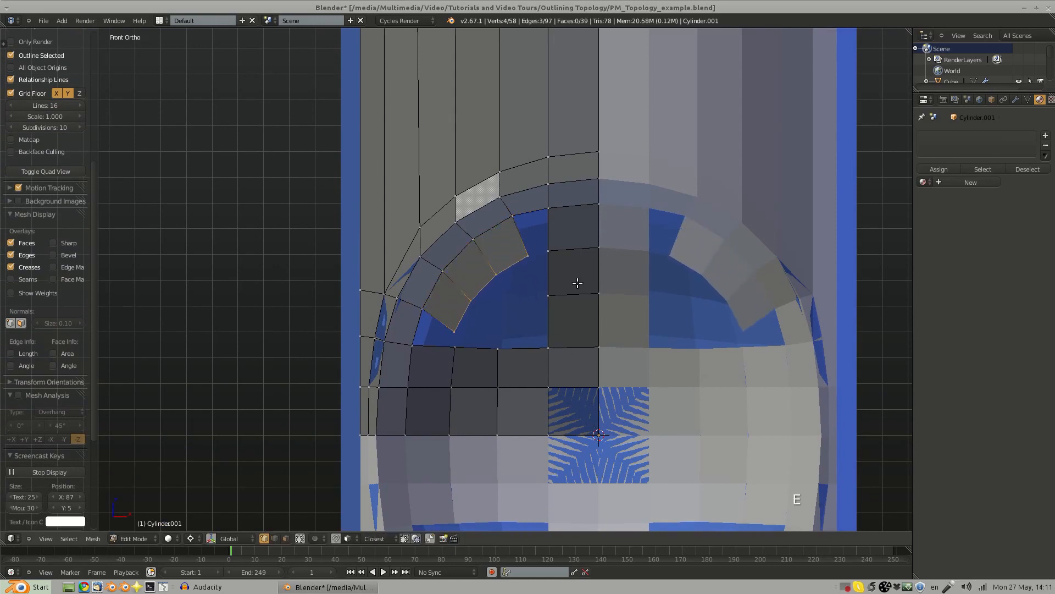
Step: Switch the pivot to Median Point, scale the new inner vertex row down, and move it into place on the sphere in front view
key(ctrl+comma)
key(s)
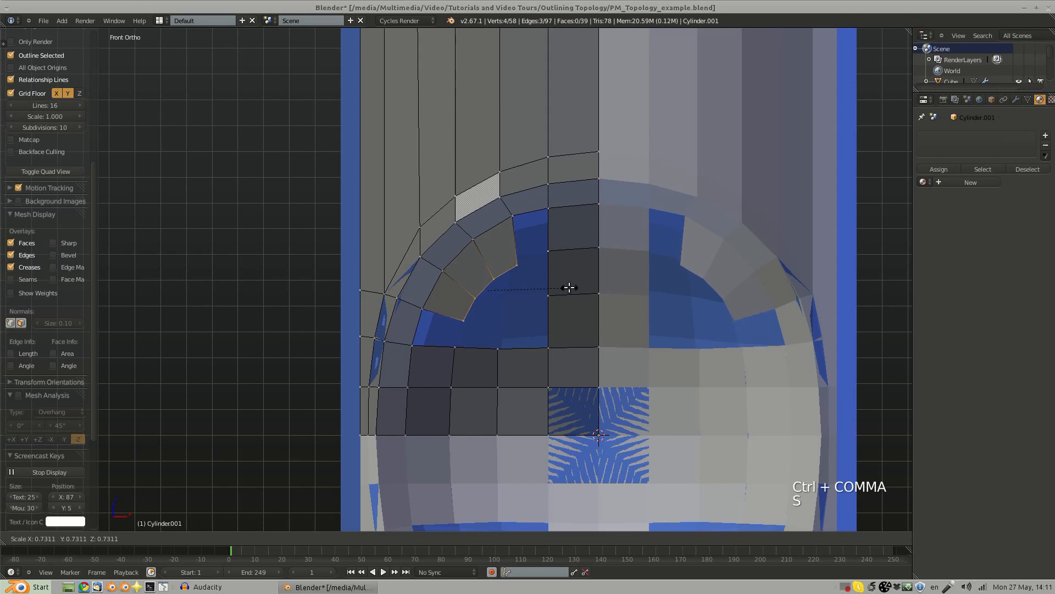
click(573, 284)
key(g)
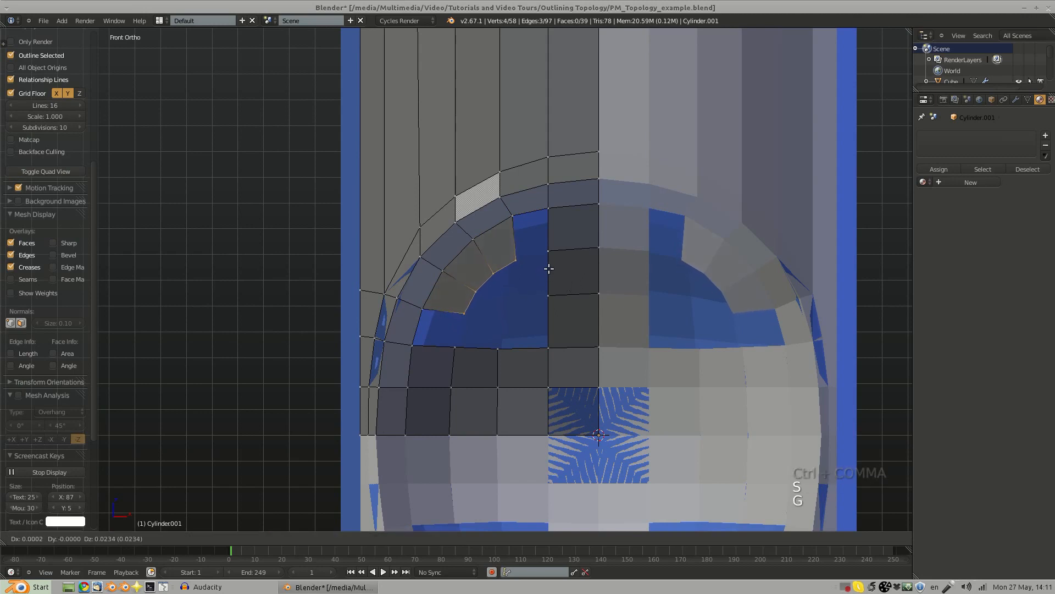
click(517, 291)
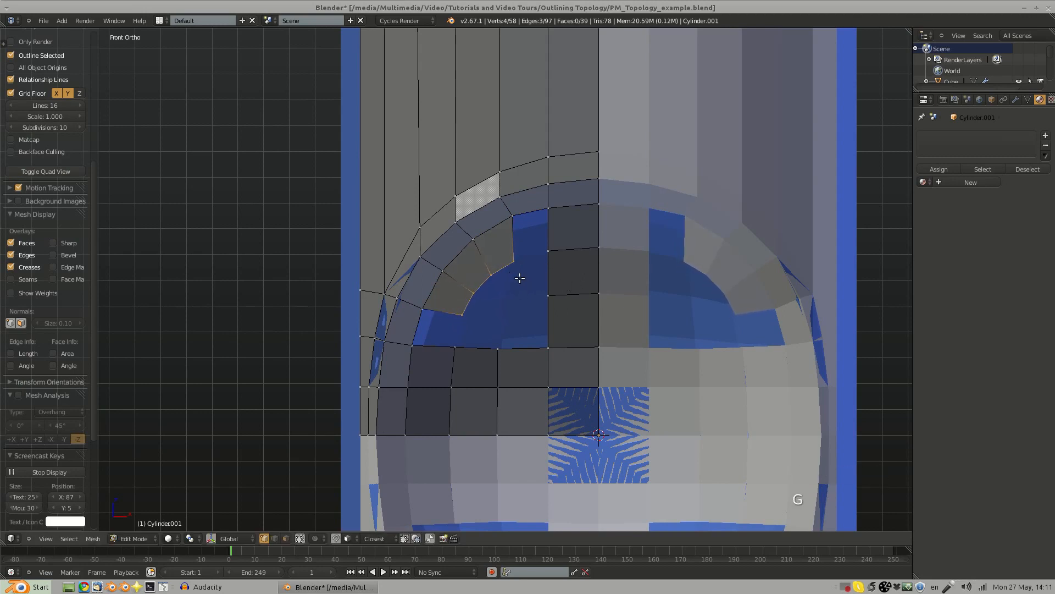
key(g)
click(519, 277)
Step: Fill the gaps at both ends of the new row with quads joining the centre column and the lower faces
right_click(519, 220)
shift+right_click(547, 215)
key(f)
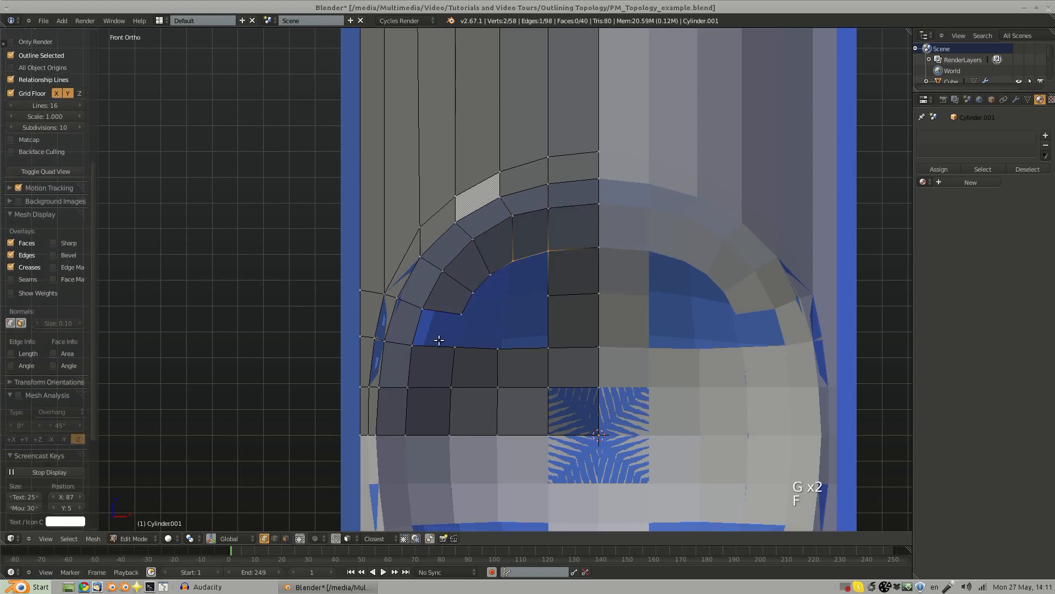
key(f)
key(a)
Step: Slide the edge between the new row's two middle vertices back toward the rim, and fill a face between it and the neighbouring vertices
middle_drag(487, 330, 491, 360)
shift+middle_drag(491, 361, 448, 316)
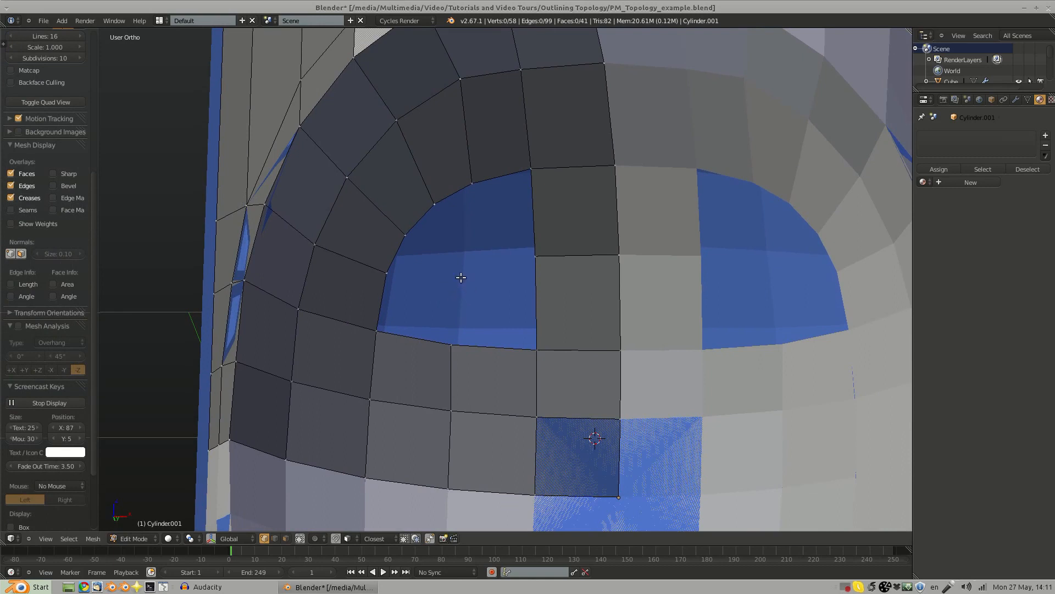
right_click(406, 228)
shift+right_click(426, 212)
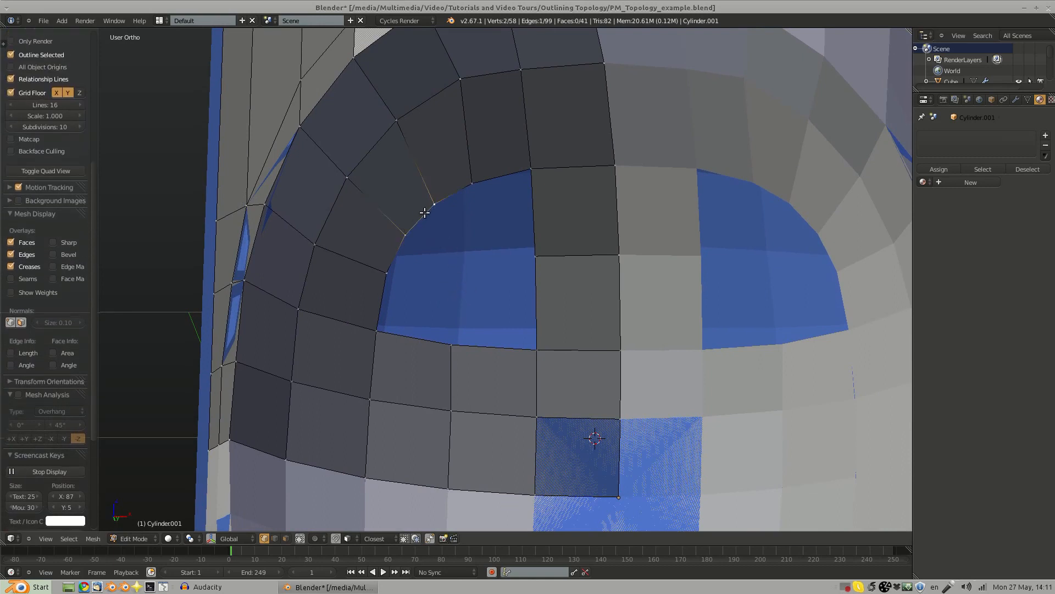
key(g)
key(g)
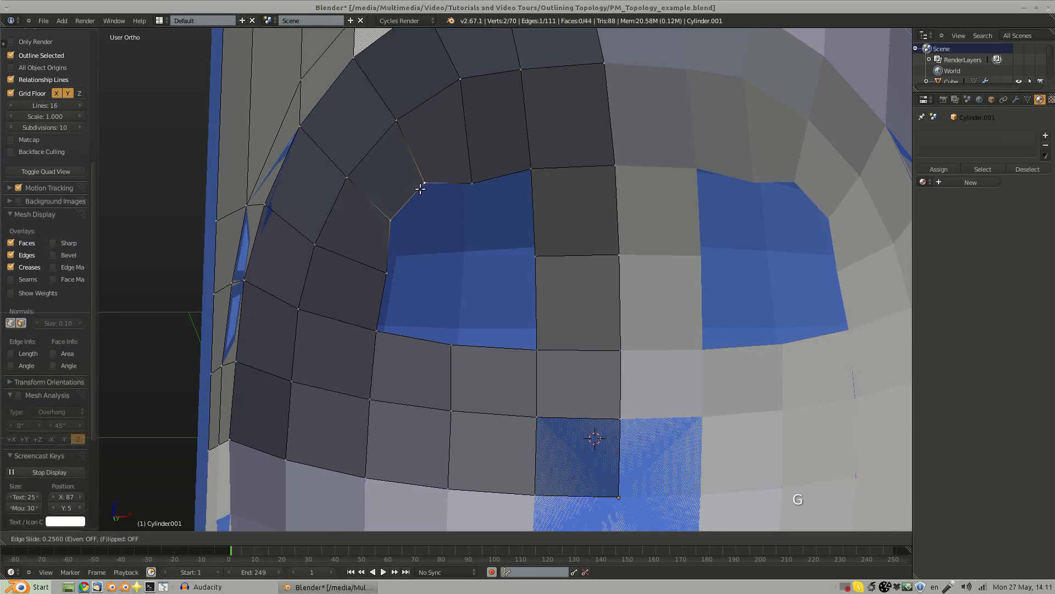
click(423, 191)
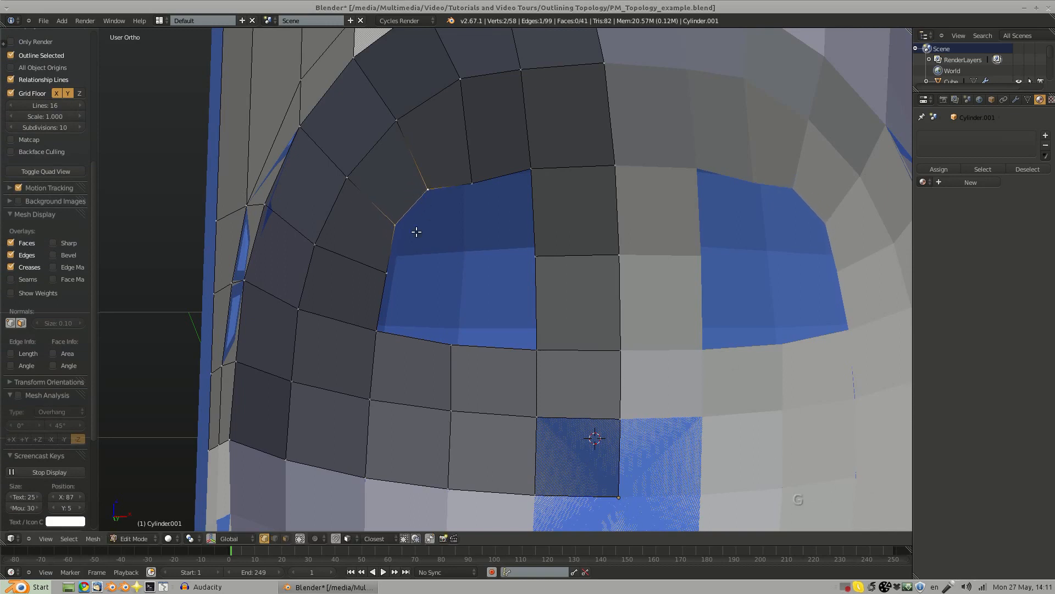
key(f)
key(a)
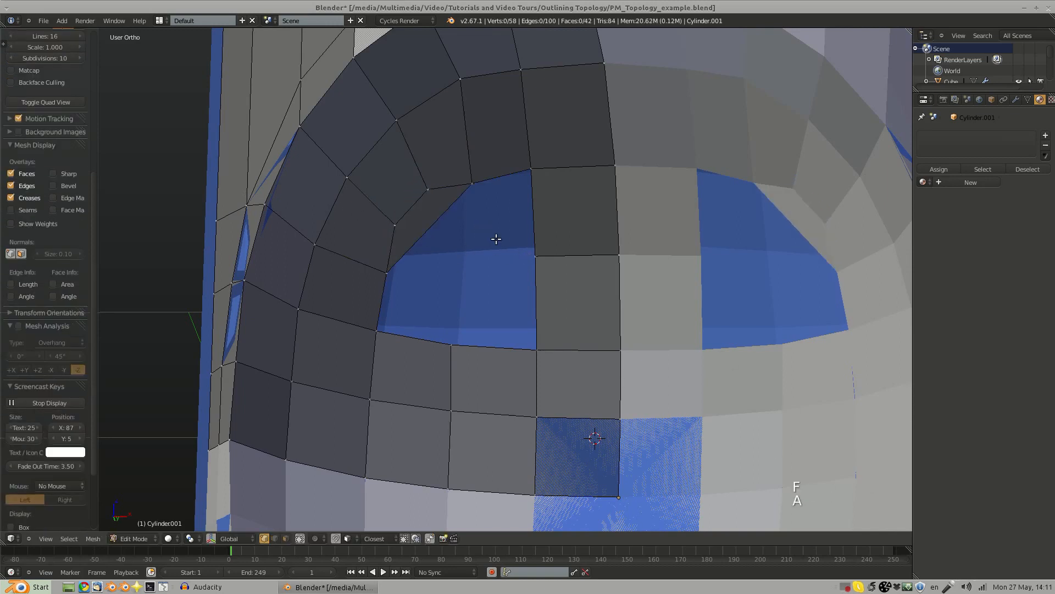
Step: Fill a quad from the opening's lower corner vertex beside the centre column, and move its new free vertex diagonally inward in front view
right_click(471, 332)
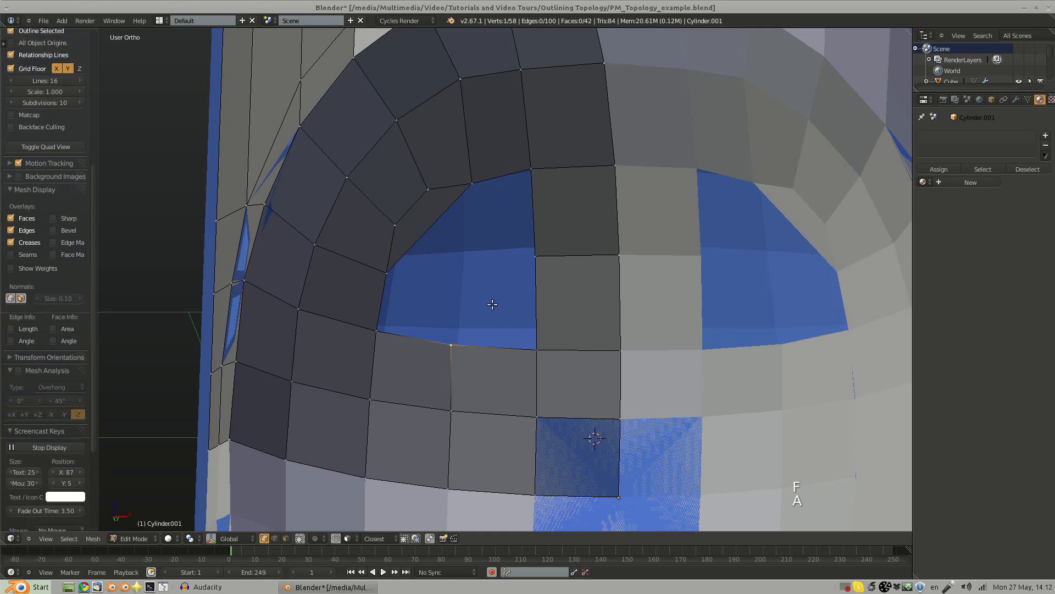
shift+right_click(516, 269)
shift+right_click(533, 345)
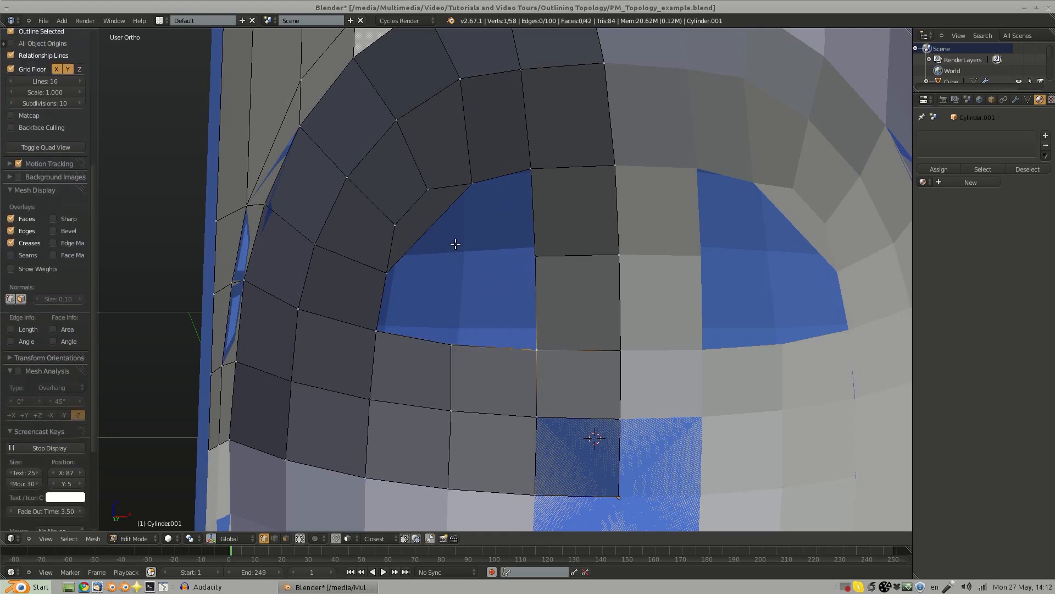
key(f)
key(KP_1)
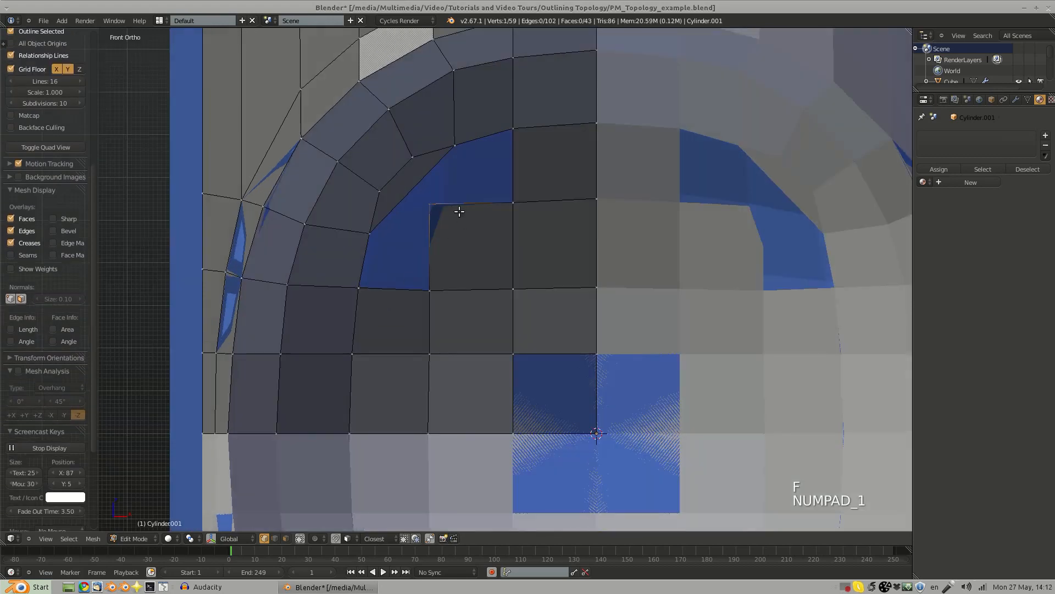
key(g)
click(462, 230)
key(a)
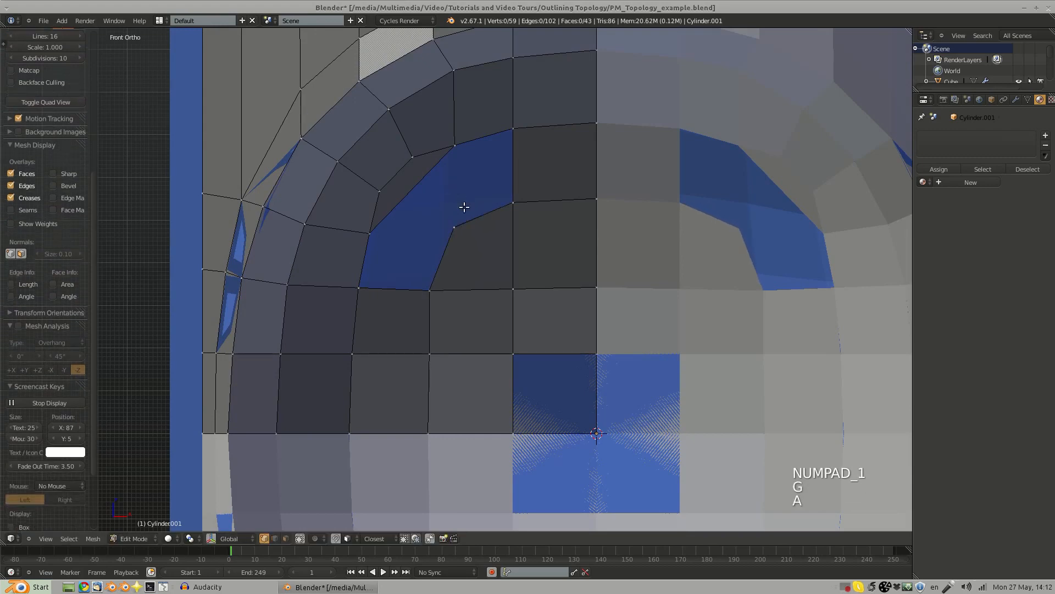
Step: Delete the face spanning the curved upper outer corner of the opening
middle_drag(464, 209, 423, 293)
right_click(391, 300)
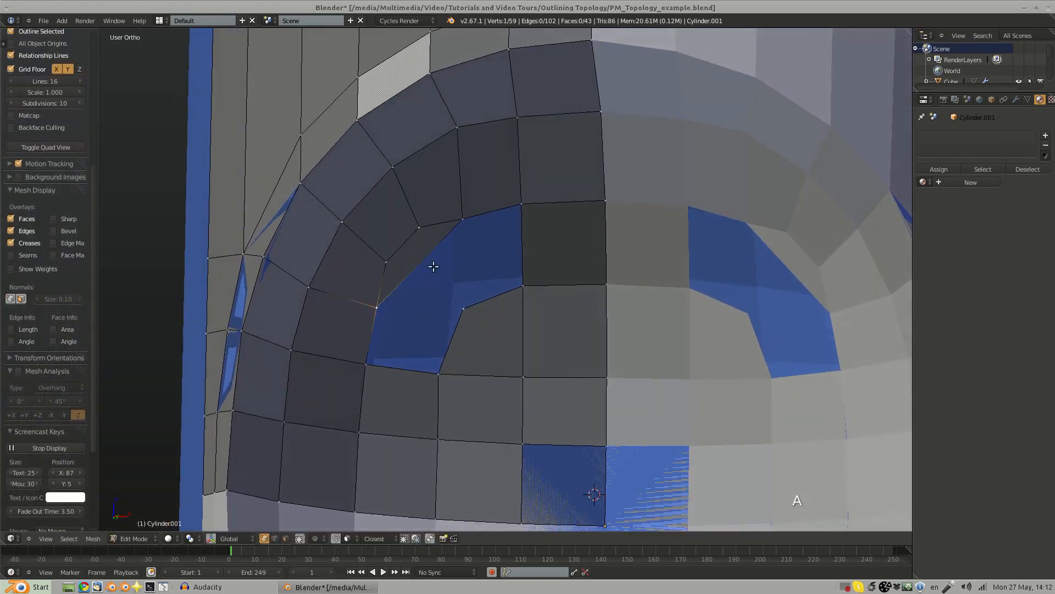
shift+right_click(455, 217)
key(x)
click(423, 256)
Step: Fill one quad beside the centre column and another along the lower outer edge of the opening, both meeting at the free corner vertex
right_click(513, 213)
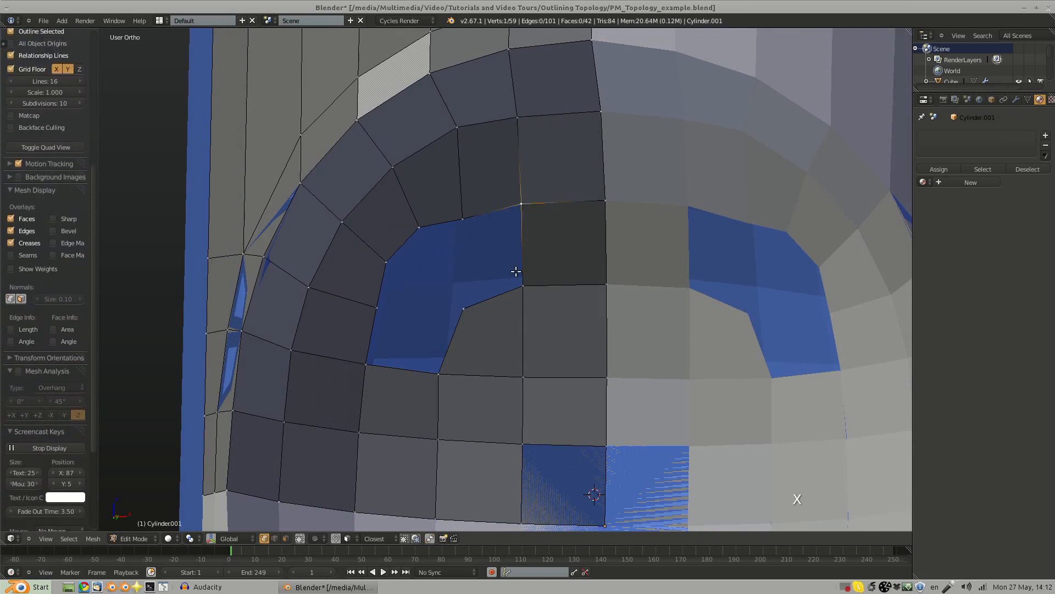
shift+right_click(518, 275)
key(f)
right_click(441, 378)
shift+right_click(375, 363)
key(f)
key(a)
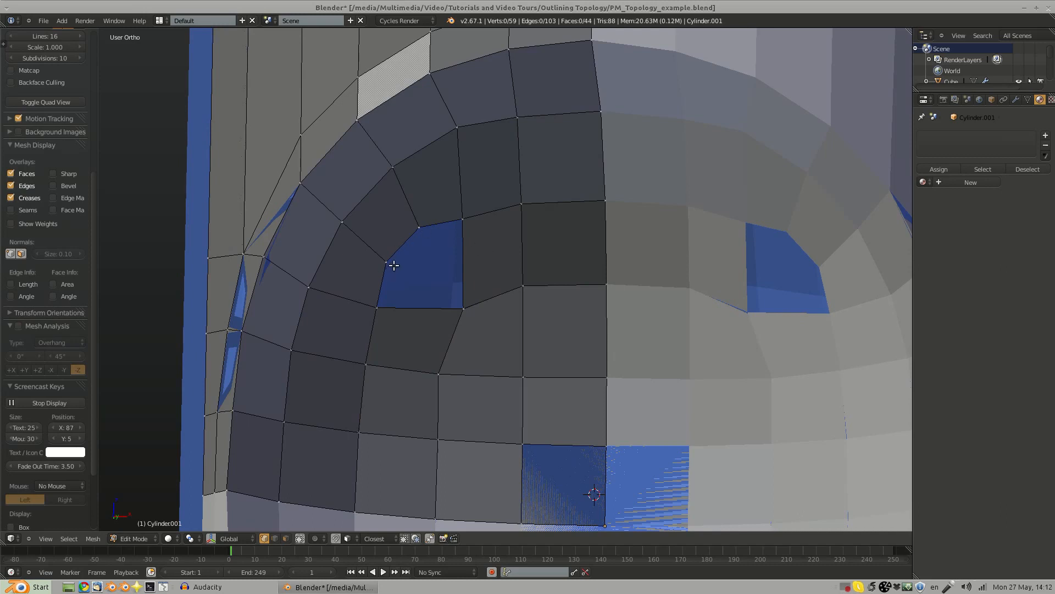
Step: Slide the centre column's edge down level with the corner vertex, and add a centred loop cut across the faces above it
right_click(523, 285)
shift+right_click(607, 284)
key(g)
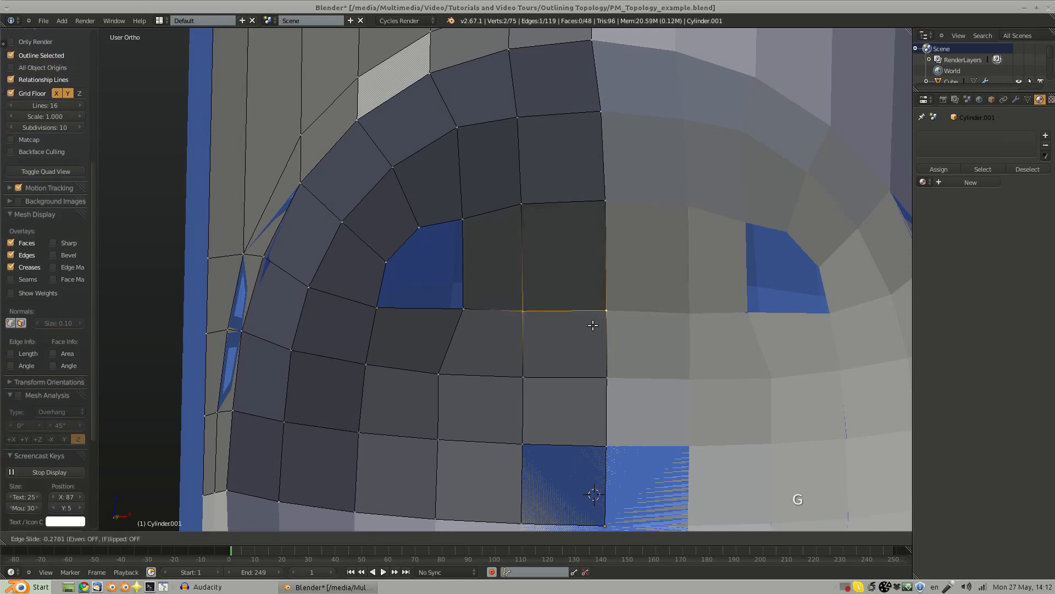
click(592, 325)
key(ctrl+r)
click(622, 272)
right_click(612, 271)
Step: Fill the remaining hole in the opening with two quads, starting from its upper edge
right_click(422, 224)
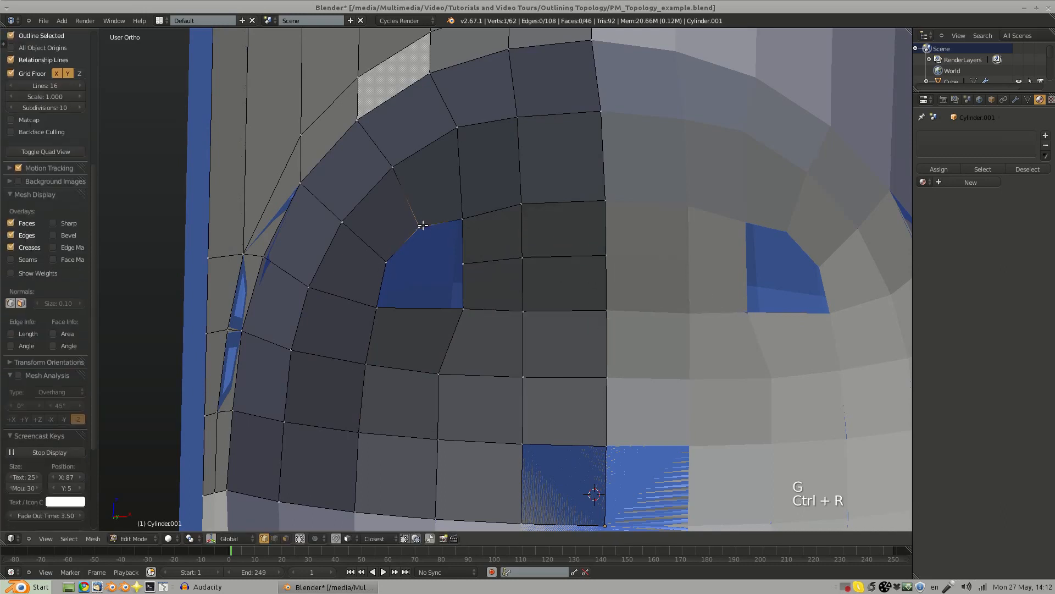
shift+right_click(463, 219)
key(f)
key(f)
key(f)
key(a)
key(a)
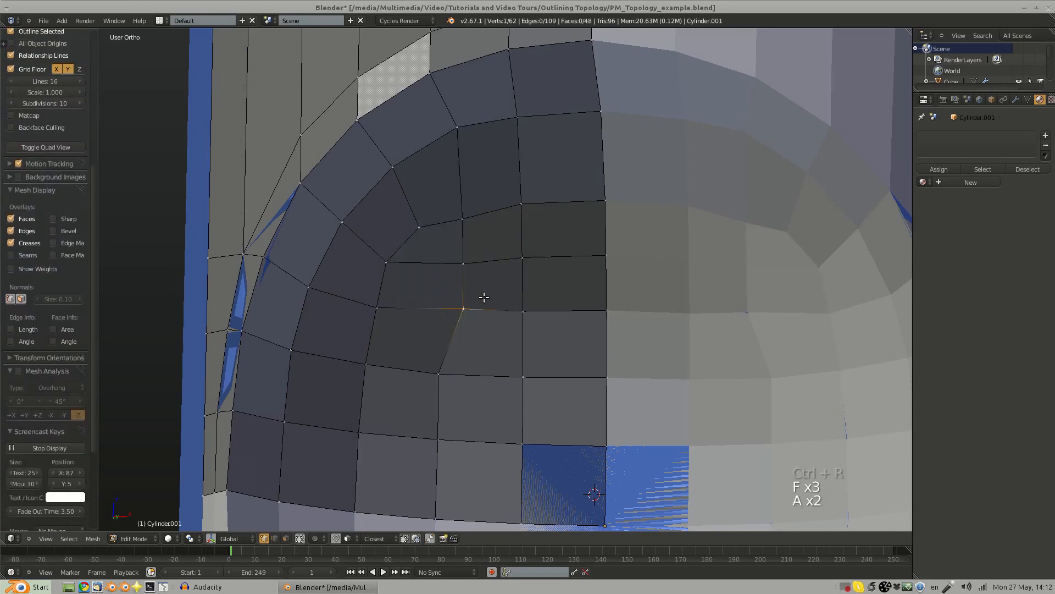
Step: Move the two inner vertices of the newly filled quads outward in front view to even out the face spacing
key(KP_1)
key(g)
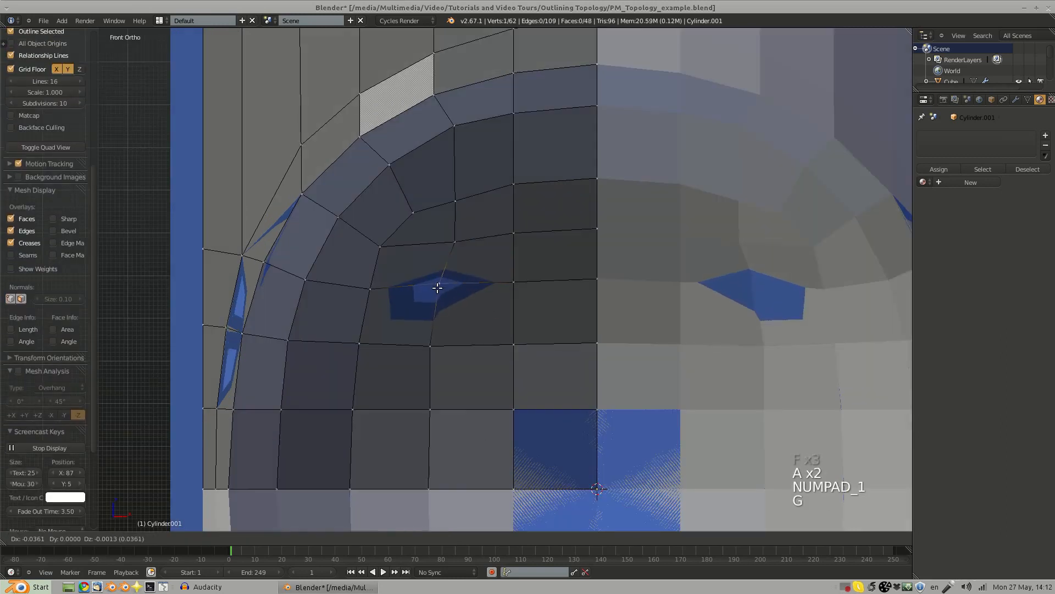
click(447, 248)
key(g)
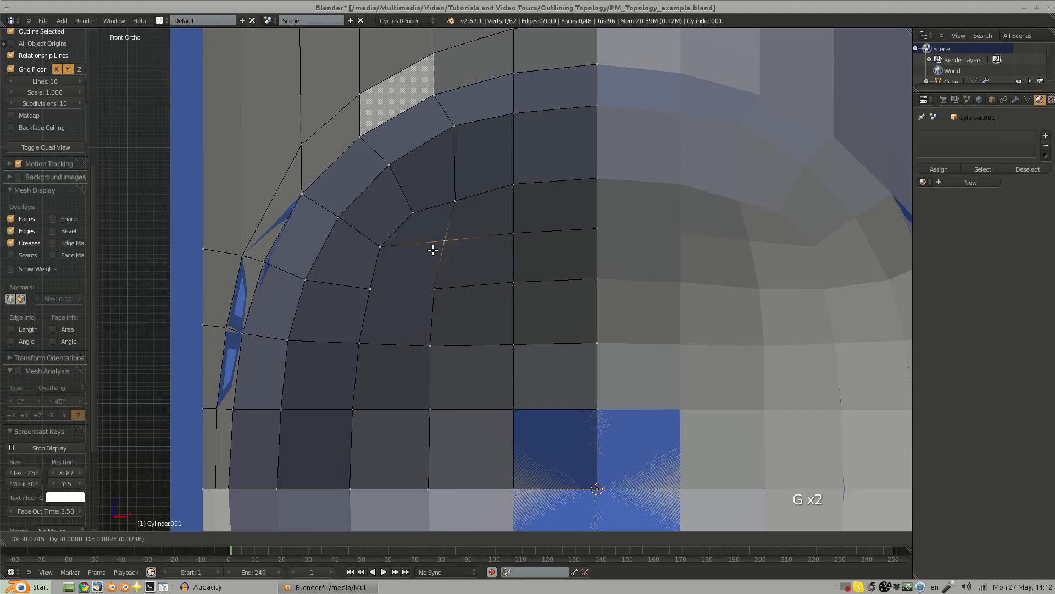
click(436, 245)
key(a)
Step: Box-select the vertices of the filled patch, leaving out the bottom row and the mirror centre line
shift+middle_drag(515, 333, 492, 291)
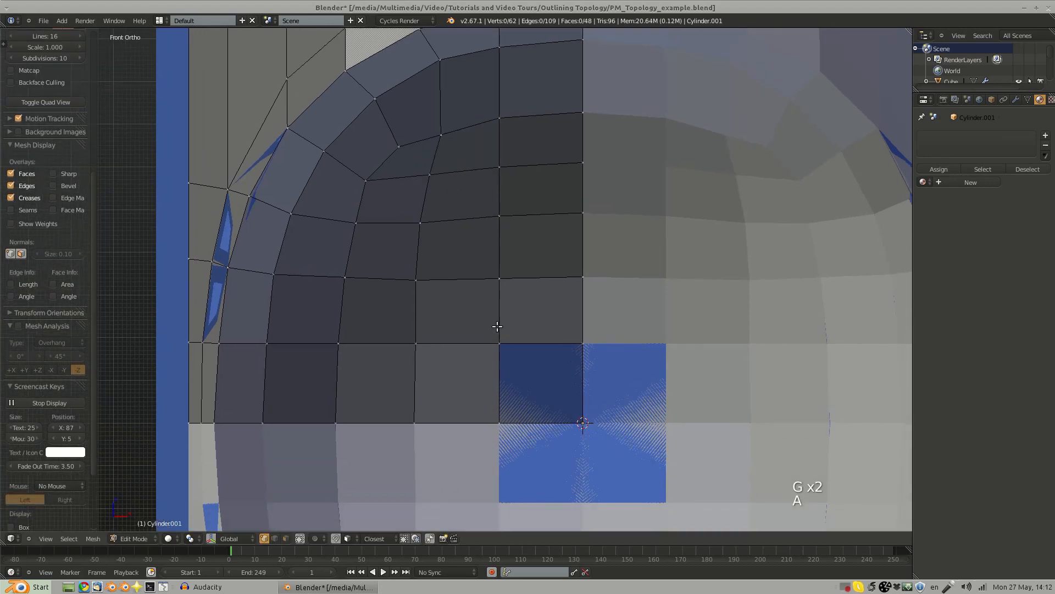
key(b)
drag(318, 209, 586, 426)
key(b)
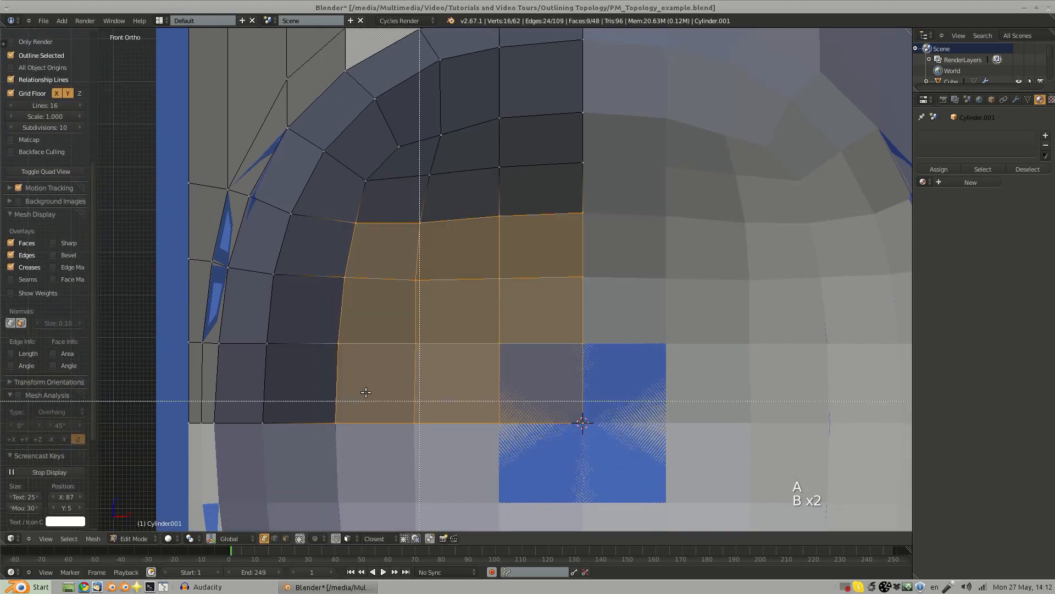
middle_drag(243, 397, 550, 439)
key(b)
middle_drag(530, 200, 675, 377)
key(b)
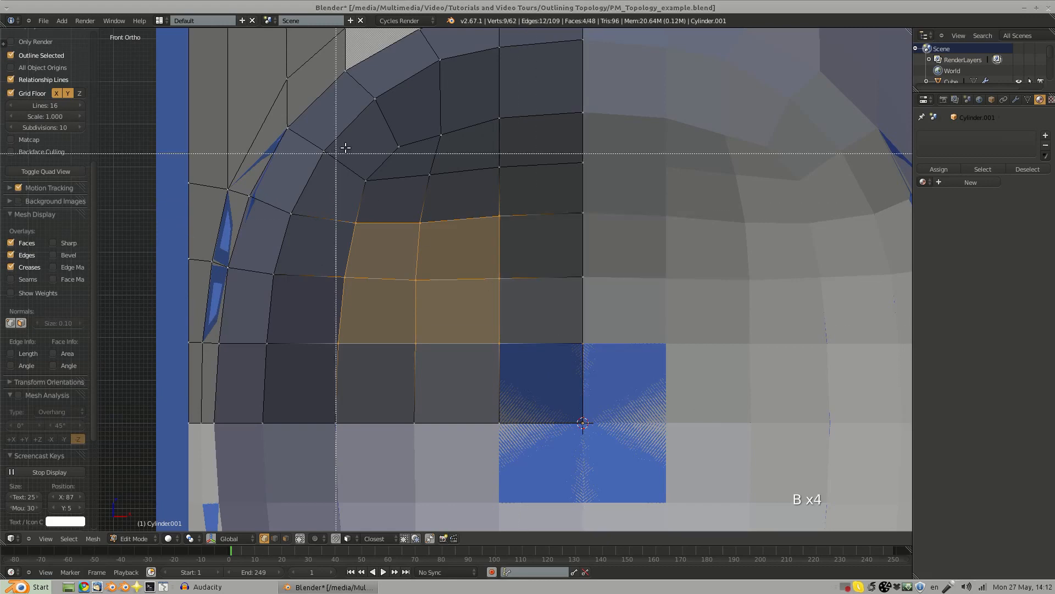
drag(349, 134, 537, 229)
key(b)
key(b)
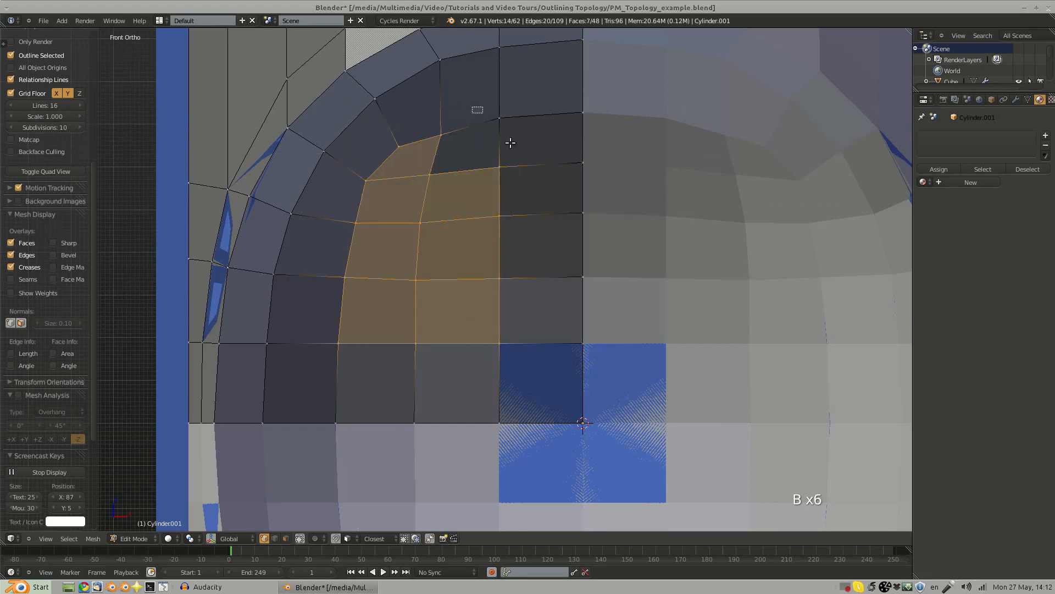
drag(472, 107, 511, 143)
Step: Add the inner rim loop without its two end vertices to the selection, and snap the selected vertices onto the sphere's surface in front view
shift+middle_drag(439, 154, 467, 296)
mouse_move(369, 269)
middle_down()
mouse_move(398, 269)
mouse_move(387, 269)
middle_up()
alt+shift+right_click(430, 211)
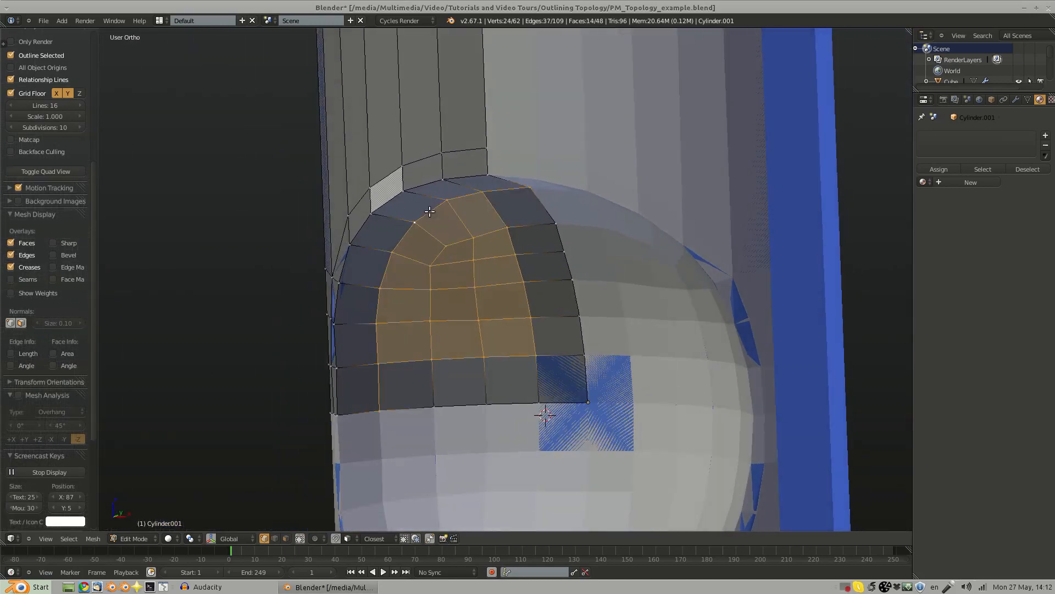
middle_drag(468, 262, 504, 284)
shift+right_click(367, 400)
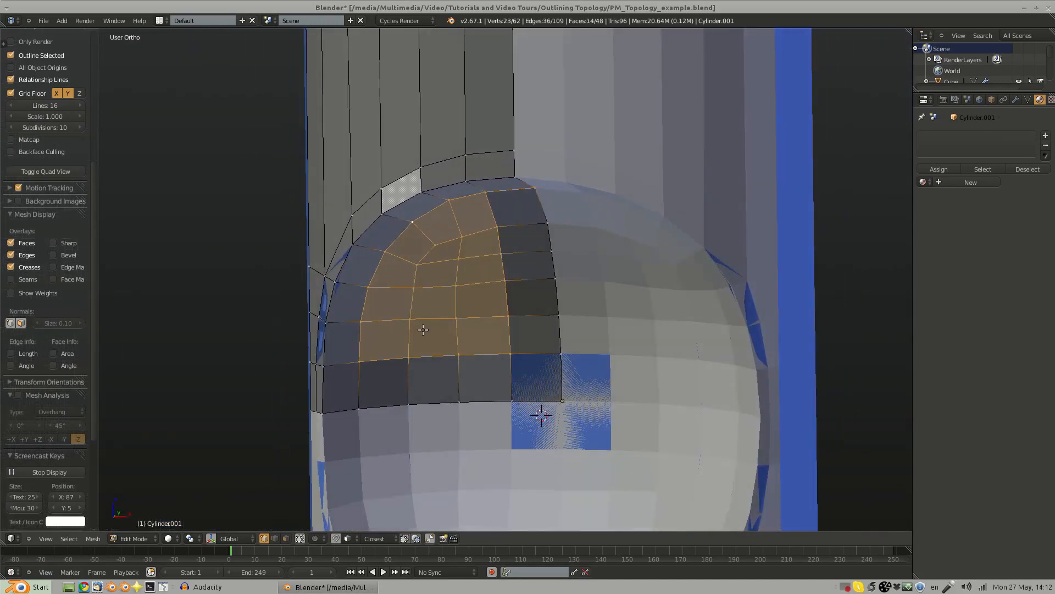
shift+right_click(531, 189)
key(KP_1)
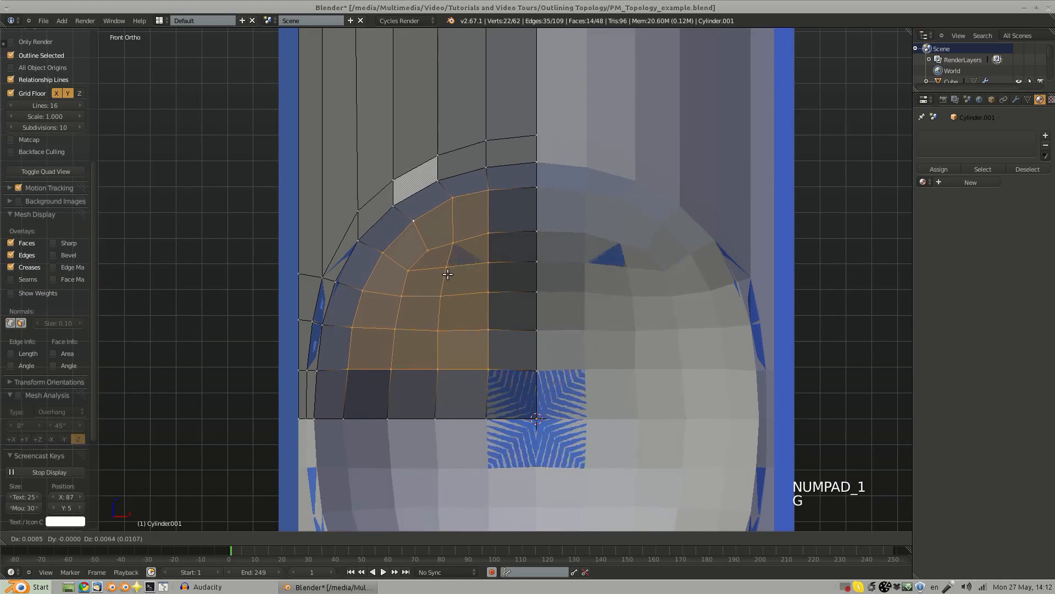
click(446, 275)
key(a)
Step: Add an edge loop along the rim band, and slide the next loop inside it inward toward the patch
middle_drag(446, 275, 488, 207)
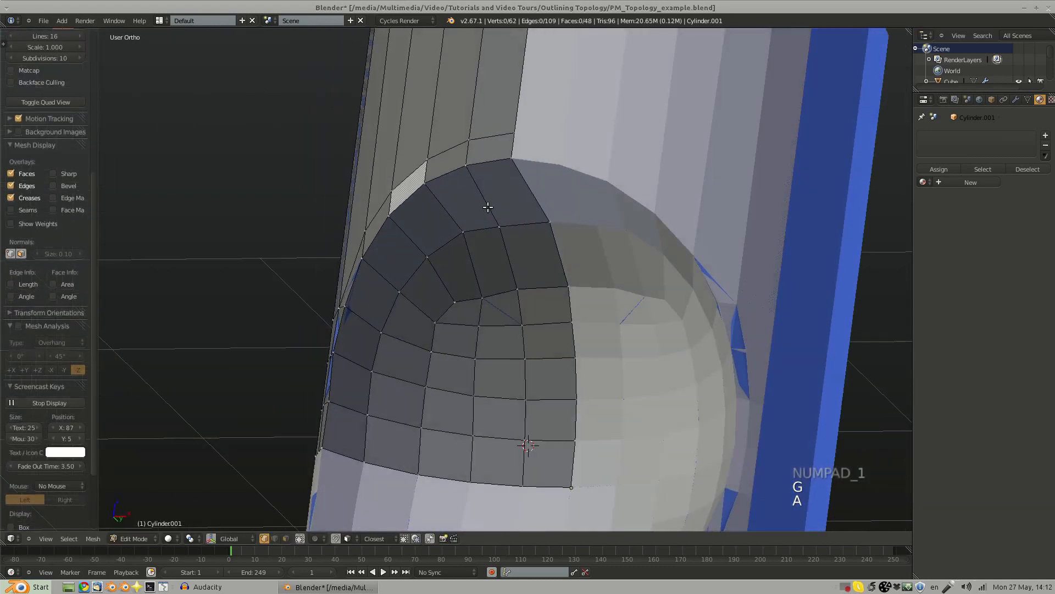
key(ctrl+r)
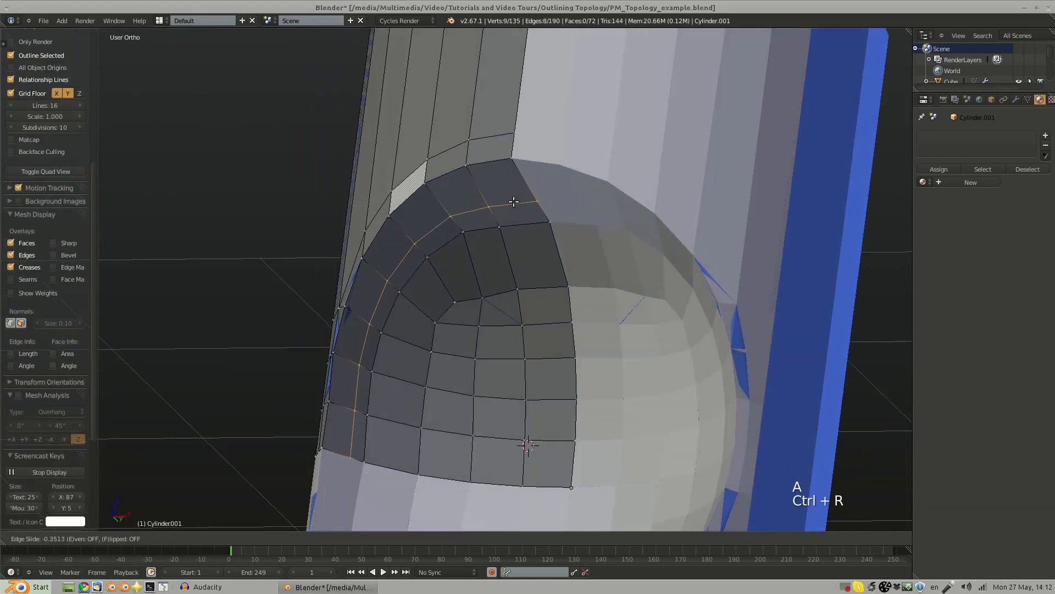
click(503, 195)
click(489, 233)
alt+click(487, 225)
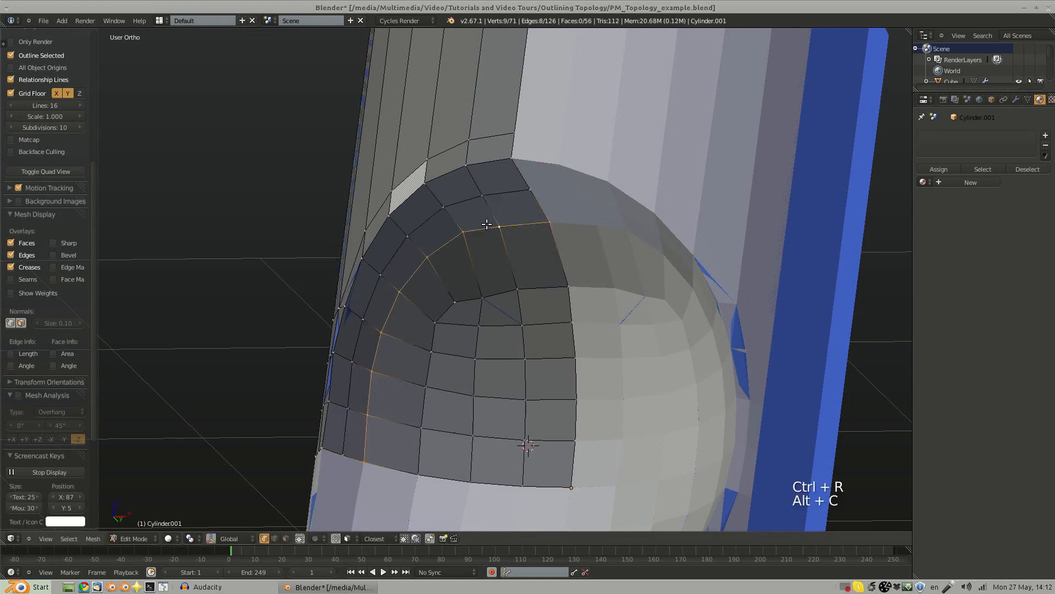
key(g)
click(536, 257)
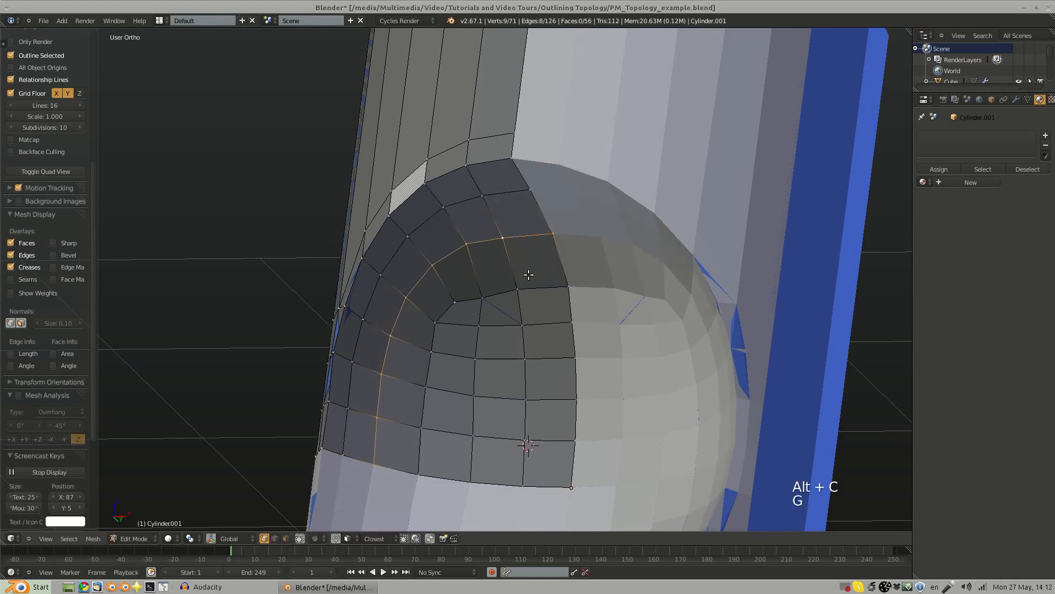
key(a)
Step: Circle-select the inner vertices of the sphere patch in front view, and relax them three times
mouse_move(528, 316)
middle_down()
mouse_move(544, 320)
mouse_move(521, 330)
middle_up()
key(KP_1)
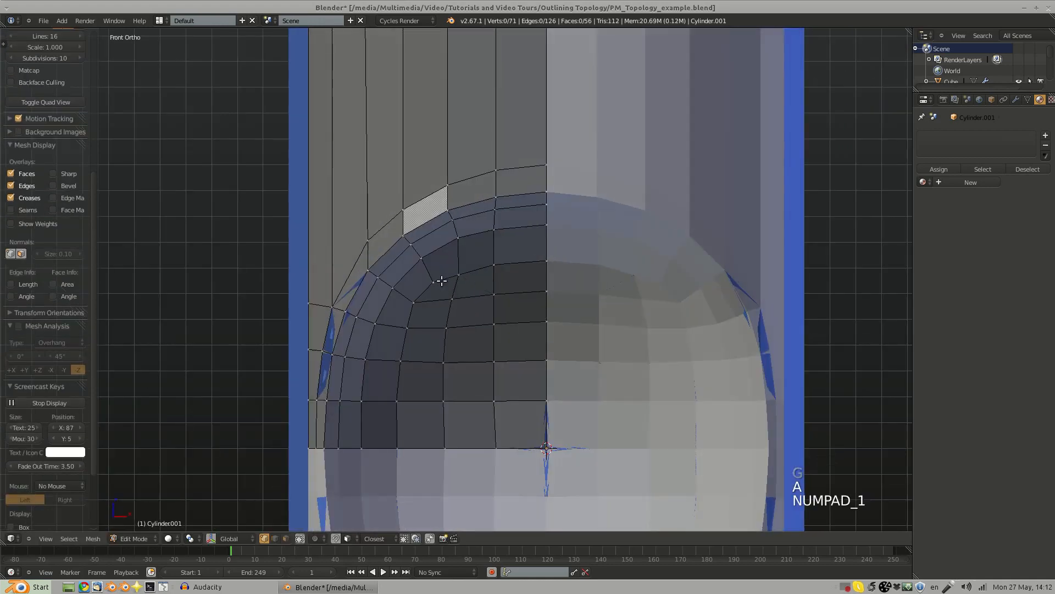
key(c)
mouse_move(400, 364)
mouse_down()
mouse_move(476, 261)
mouse_move(464, 386)
mouse_move(489, 328)
mouse_move(490, 248)
mouse_move(424, 262)
mouse_move(372, 365)
mouse_move(420, 354)
mouse_up()
key(w)
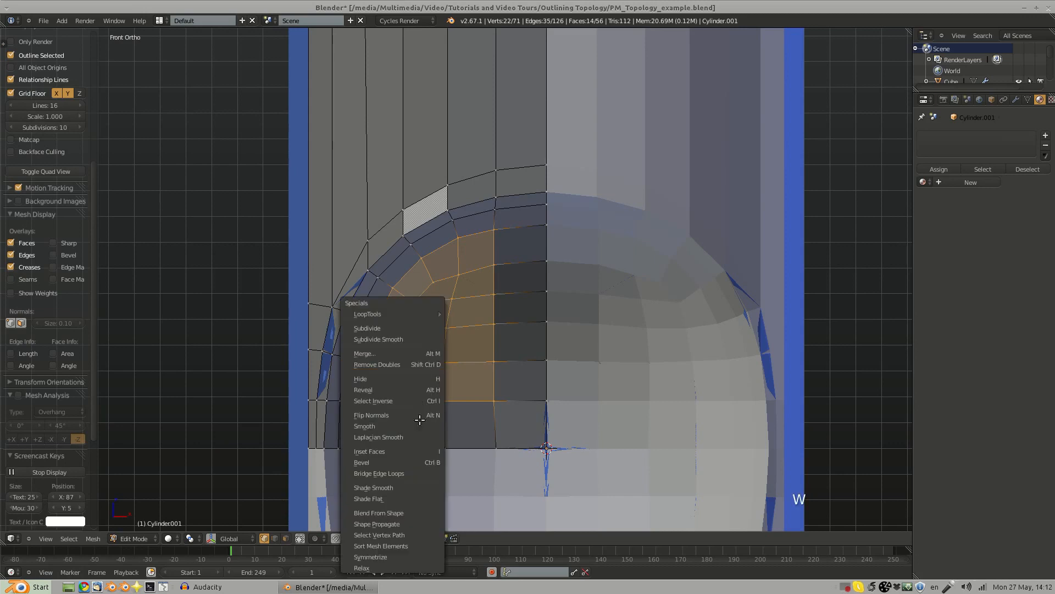
click(422, 564)
key(w)
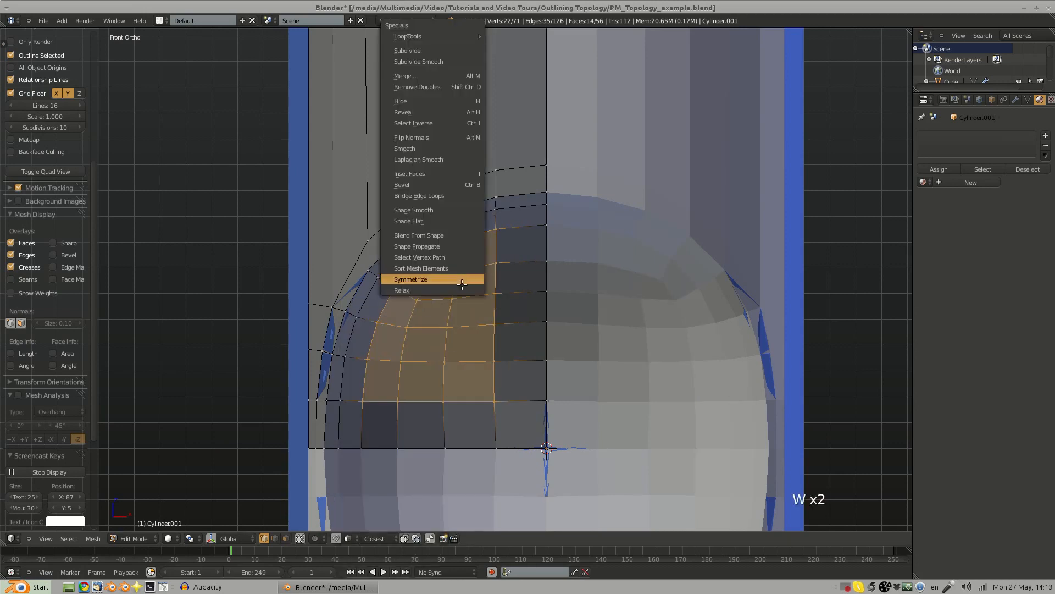
click(466, 289)
key(w)
click(466, 290)
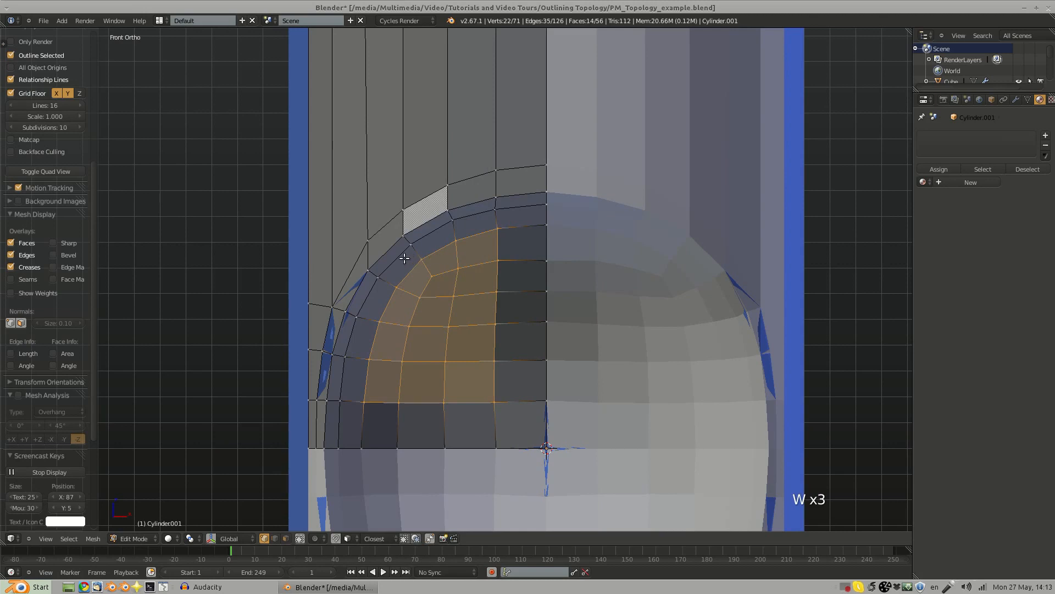
Step: Expand the selection to the whole sphere patch, including its bottom row and mirror centre line, and snap it back onto the sphere's surface
key(ctrl+KP_Add)
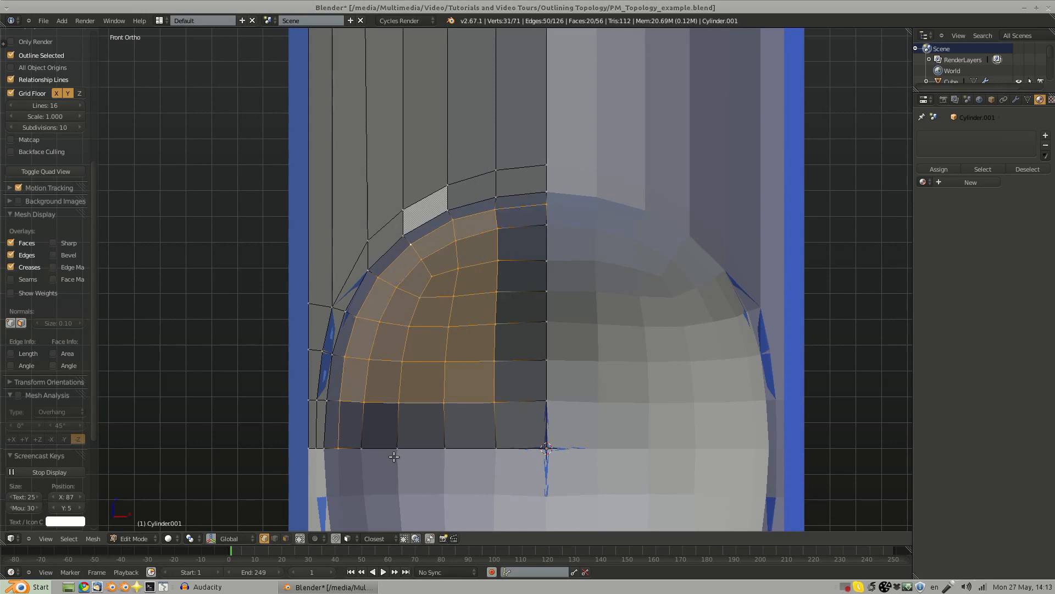
alt+shift+right_click(457, 428)
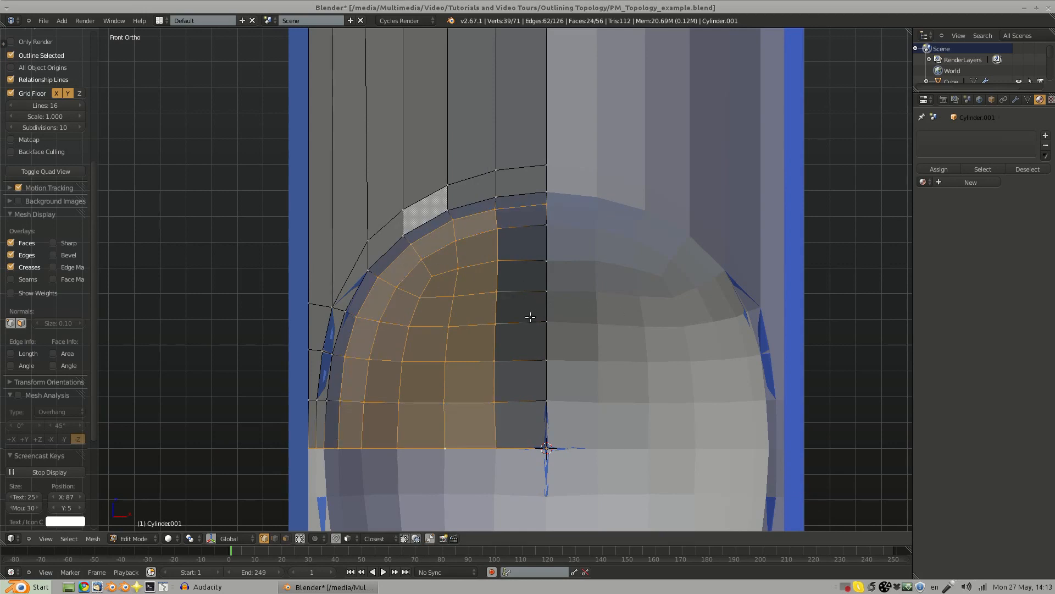
key(b)
middle_drag(316, 471, 332, 471)
key(b)
drag(536, 212, 554, 389)
key(g)
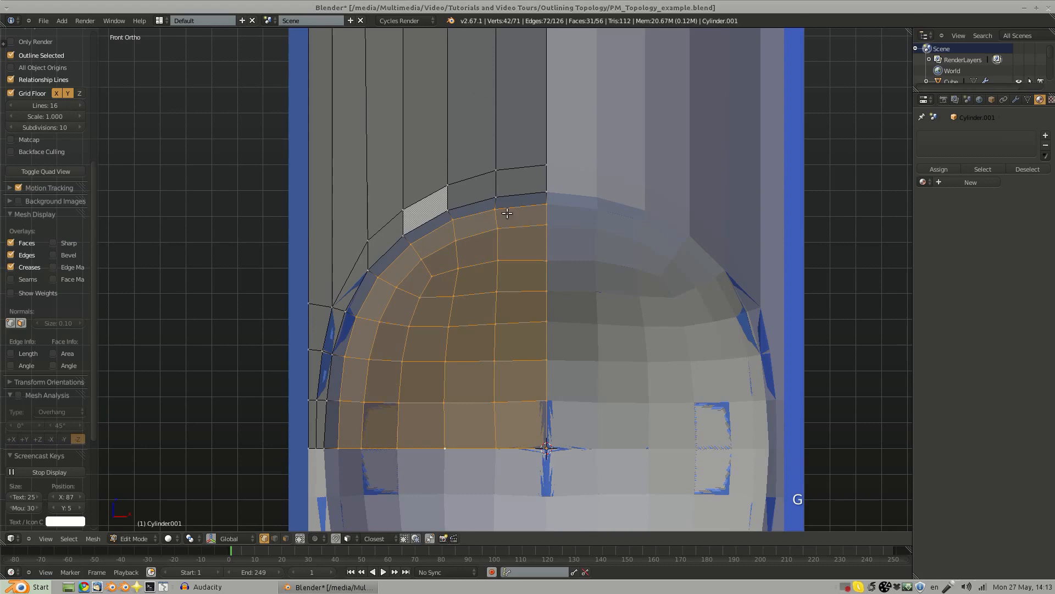
middle_drag(507, 213, 463, 294)
key(a)
Step: Move the blue reference cylinder to layer 2, and reopen the mirrored half cylinder mesh in Edit Mode
key(Tab)
scroll(463, 294, up, 4)
scroll(490, 265, down, 9)
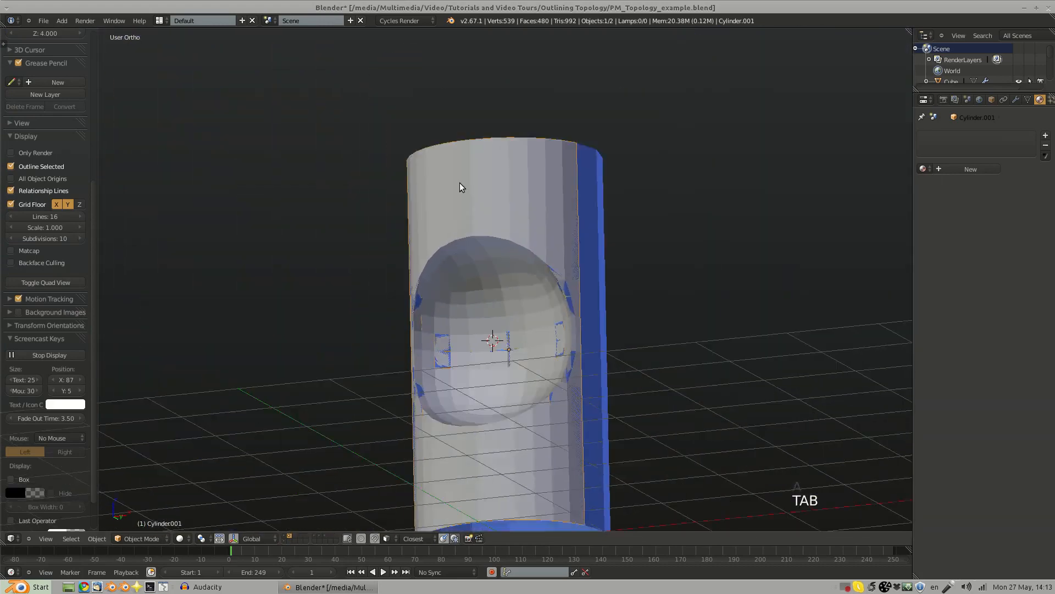
ctrl+middle_drag(459, 183, 462, 165)
right_click(566, 240)
key(m)
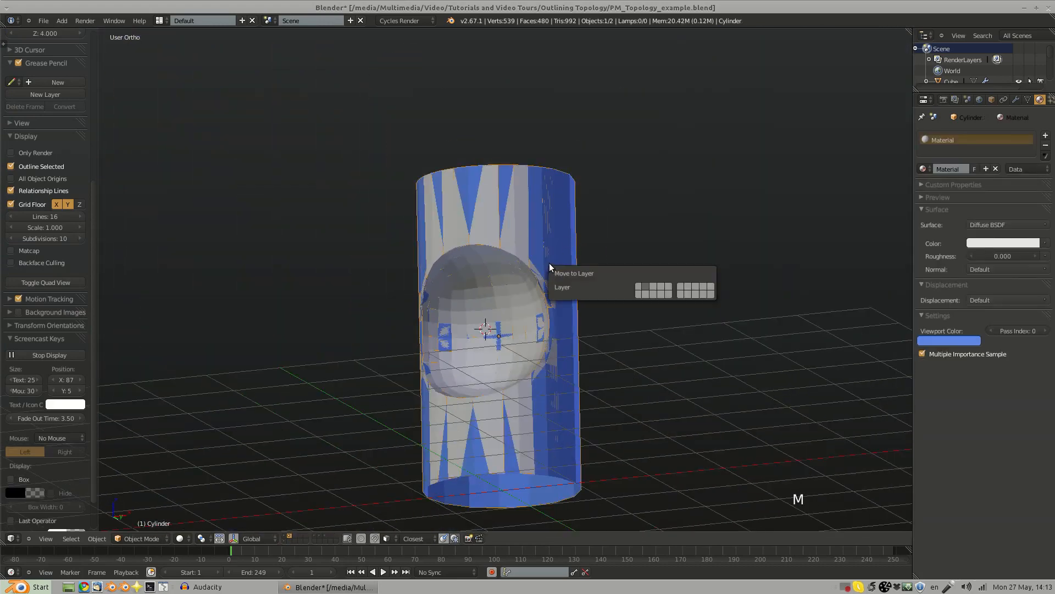
key(2)
middle_drag(521, 288, 451, 275)
right_click(519, 322)
key(Tab)
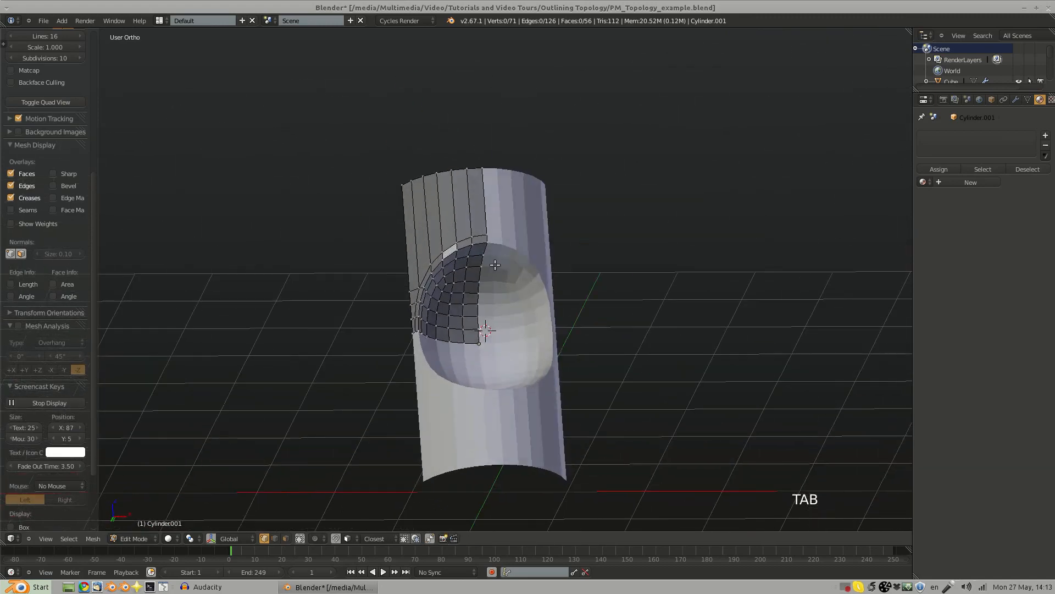
Step: Try to add an edge loop along the outer band around the recess
scroll(456, 279, up, 6)
shift+middle_drag(393, 256, 443, 290)
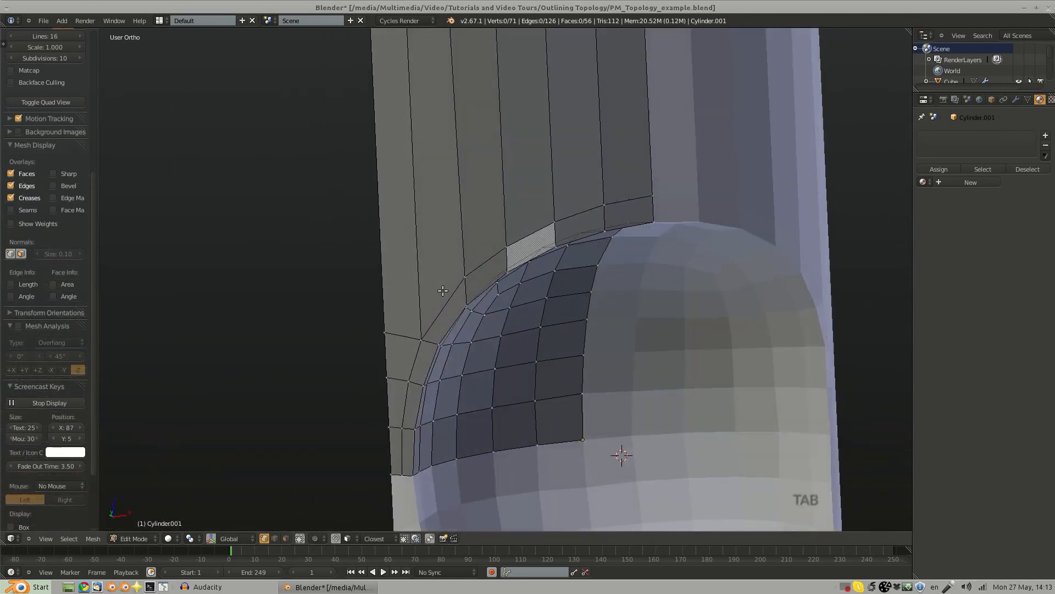
key(ctrl+r)
click(470, 293)
click(484, 297)
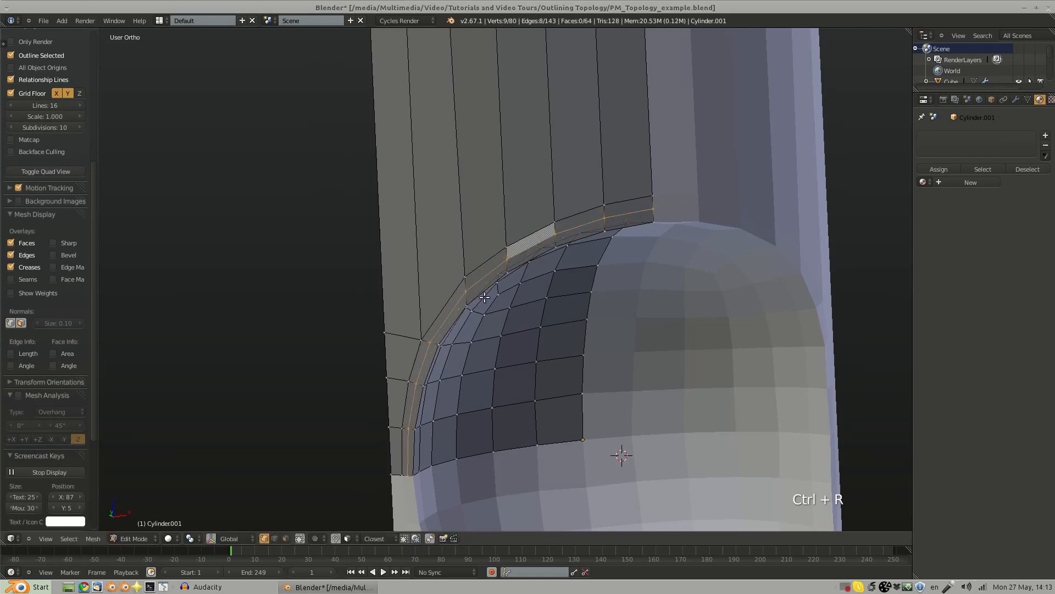
key(ctrl+z)
Step: Select the open side edge of the half cylinder, and snap the 3D cursor to the object's origin
middle_drag(551, 290, 370, 238)
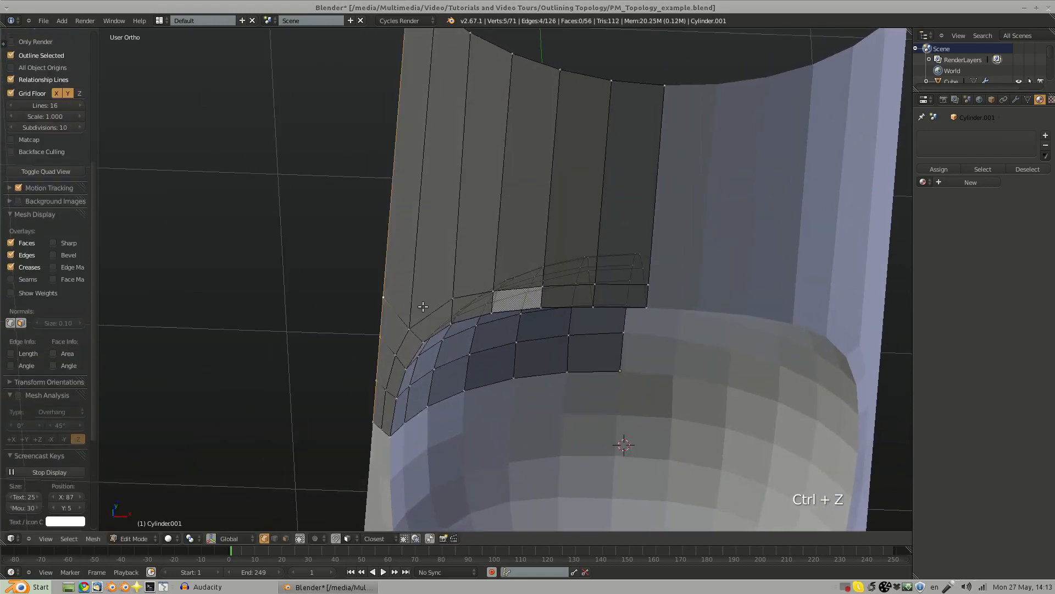
ctrl+middle_drag(443, 346, 475, 304)
key(KP_7)
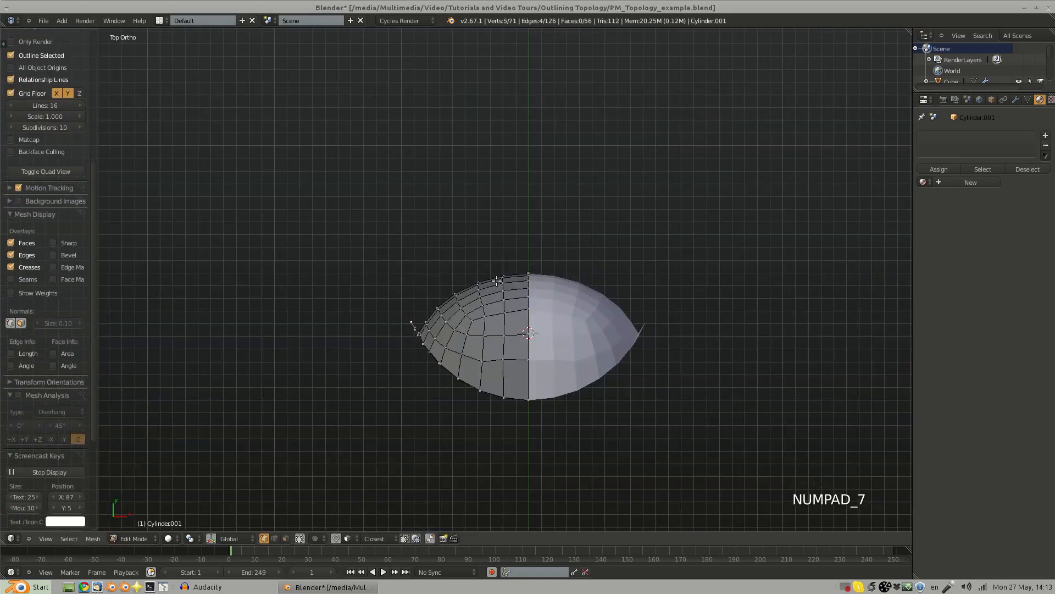
key(Tab)
key(shift+s)
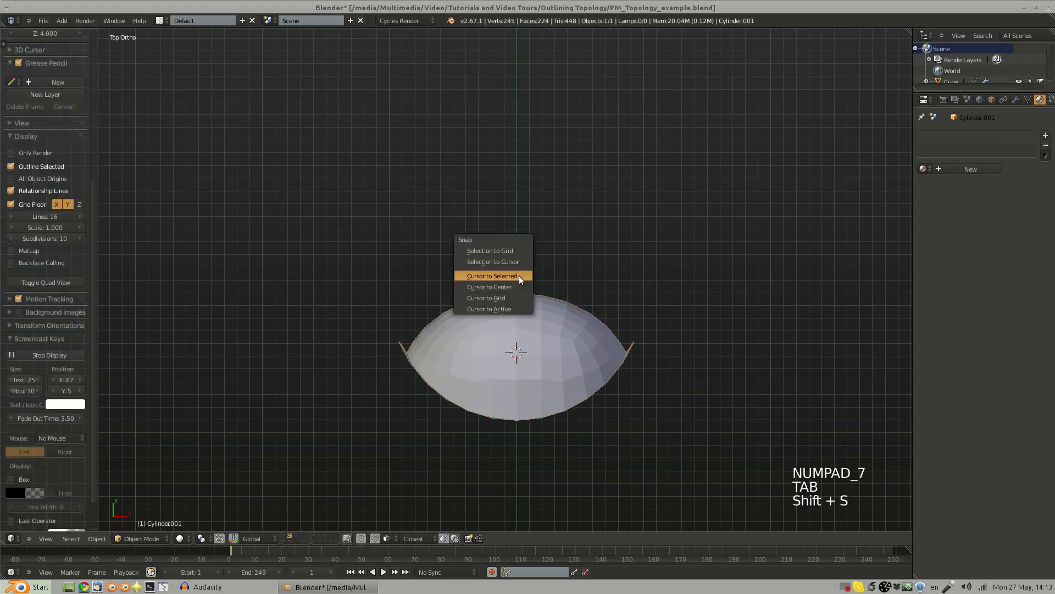
click(519, 274)
key(Tab)
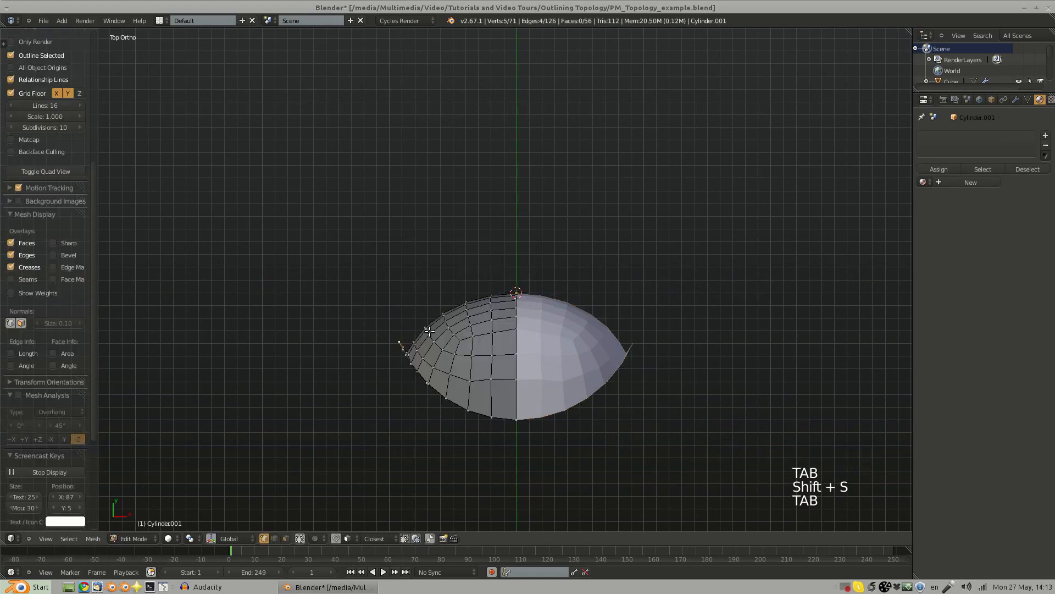
Step: Extrude the side edge around the 3D cursor in repeated 22.5° rotations up to the mirror line, closing the cylinder's back
key(e)
click(441, 313)
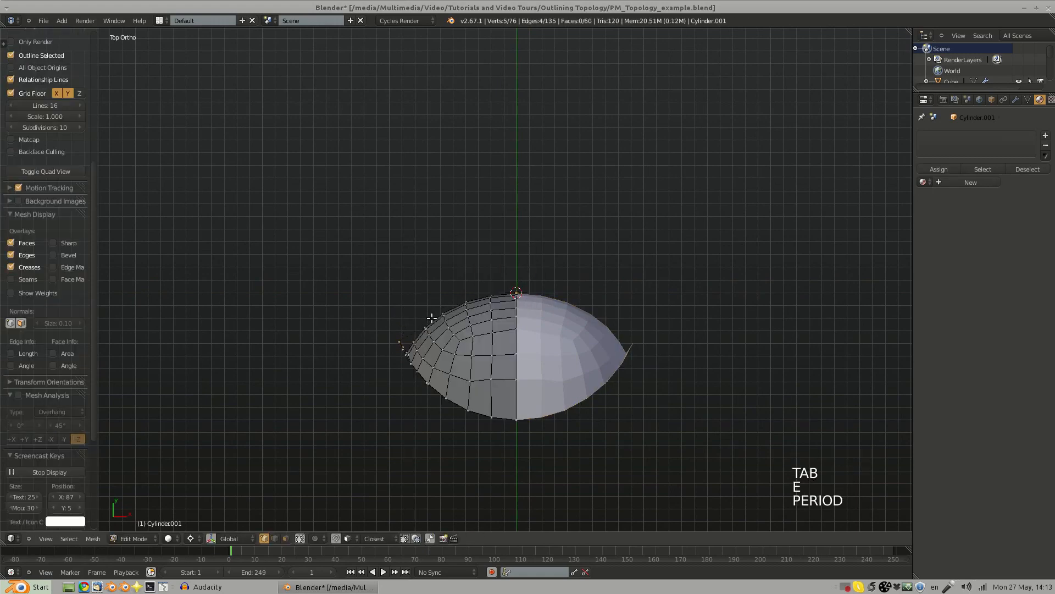
key(r)
key(r)
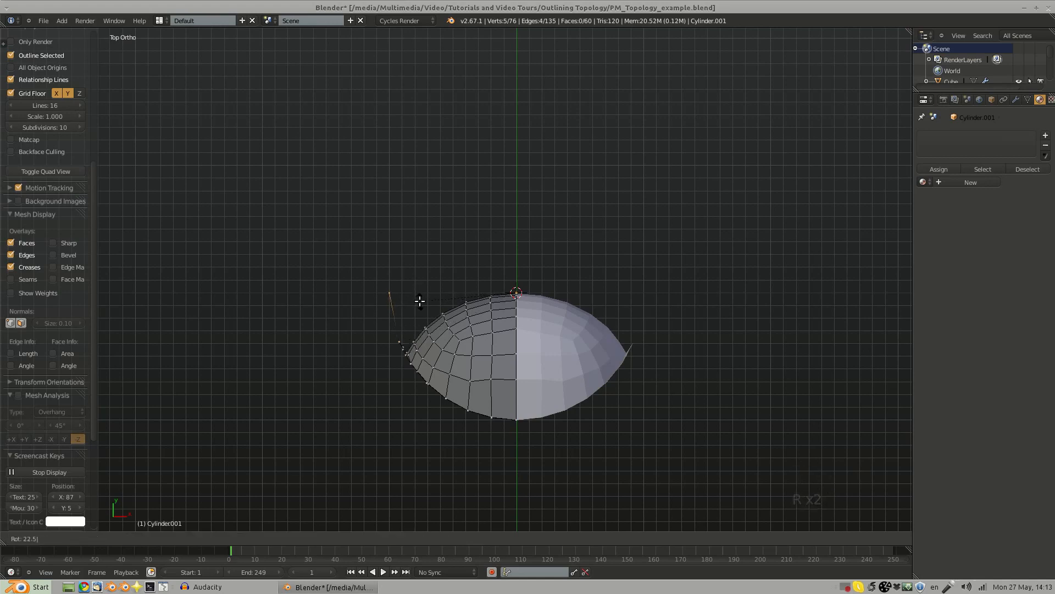
key(Return)
key(e)
key(Return)
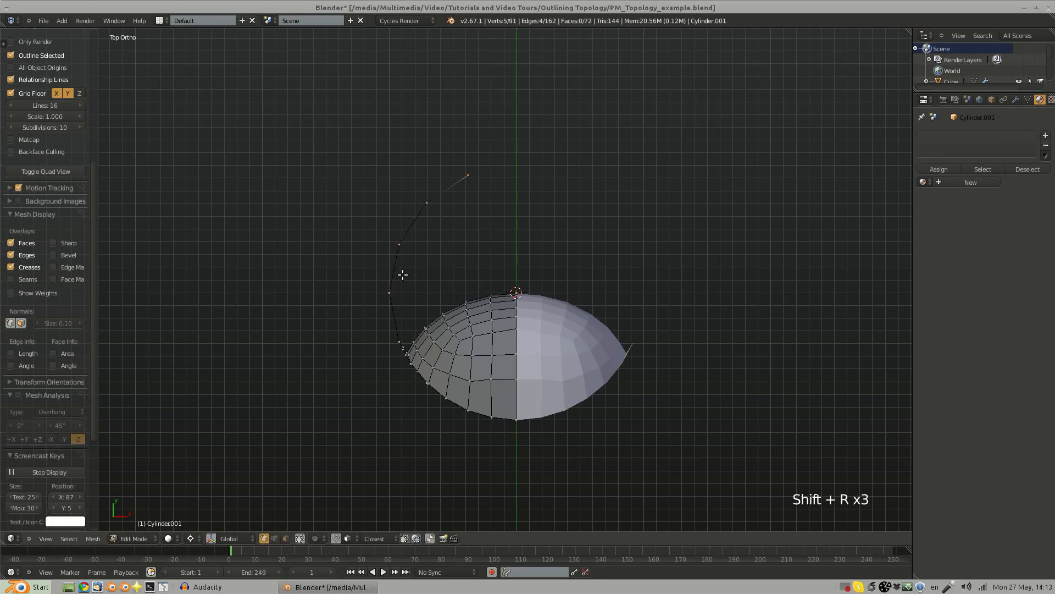
key(a)
middle_drag(454, 272, 466, 195)
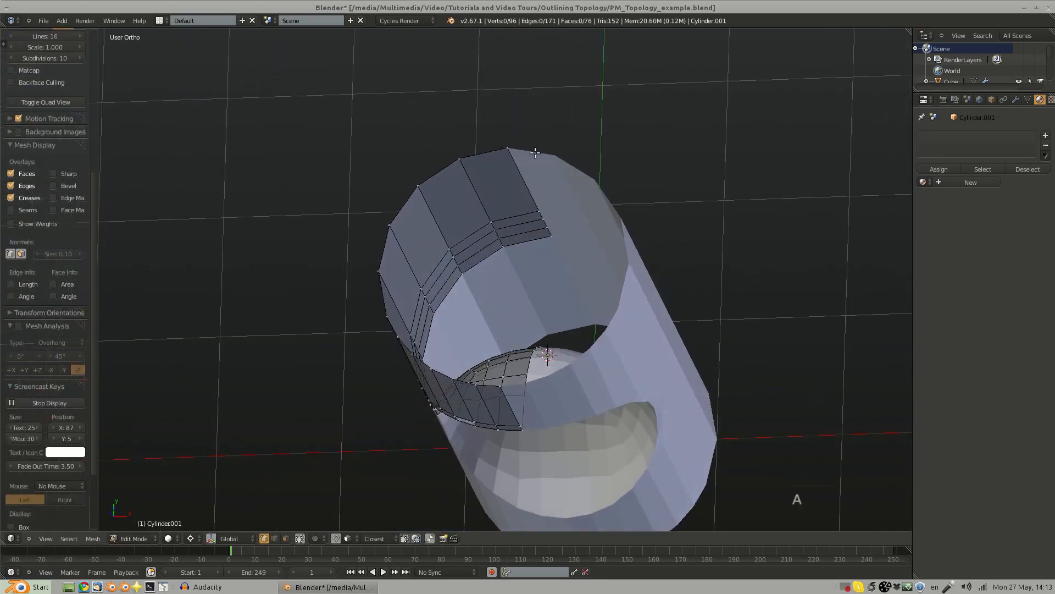
middle_drag(420, 290, 467, 319)
Step: Extrude the cylinder's top edge loop inward twice, making a narrow ring beside the rim and a wider ring inside it
key(Tab)
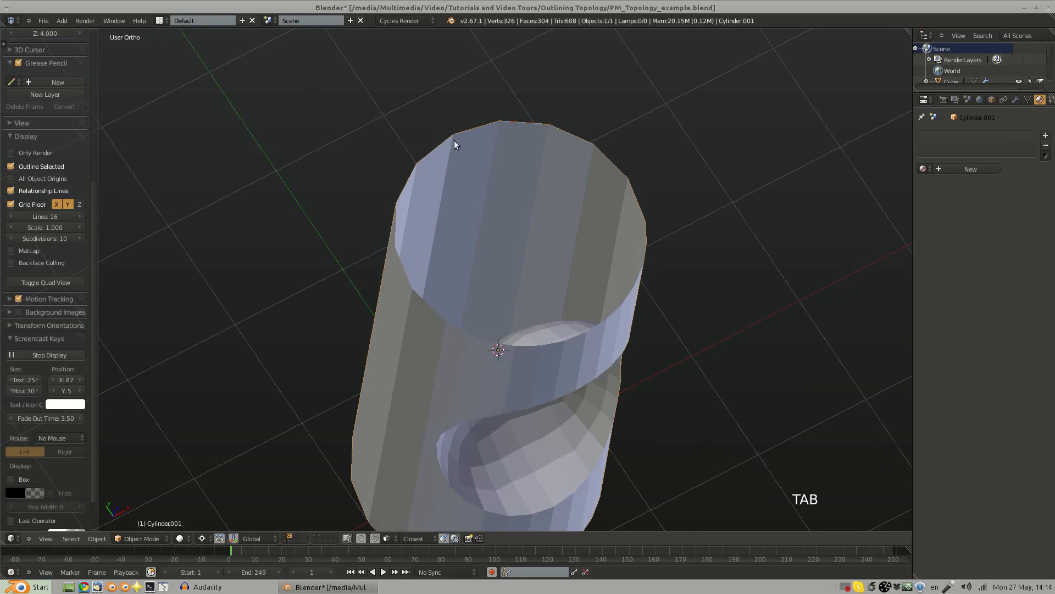
middle_drag(443, 262, 575, 190)
key(Tab)
key(e)
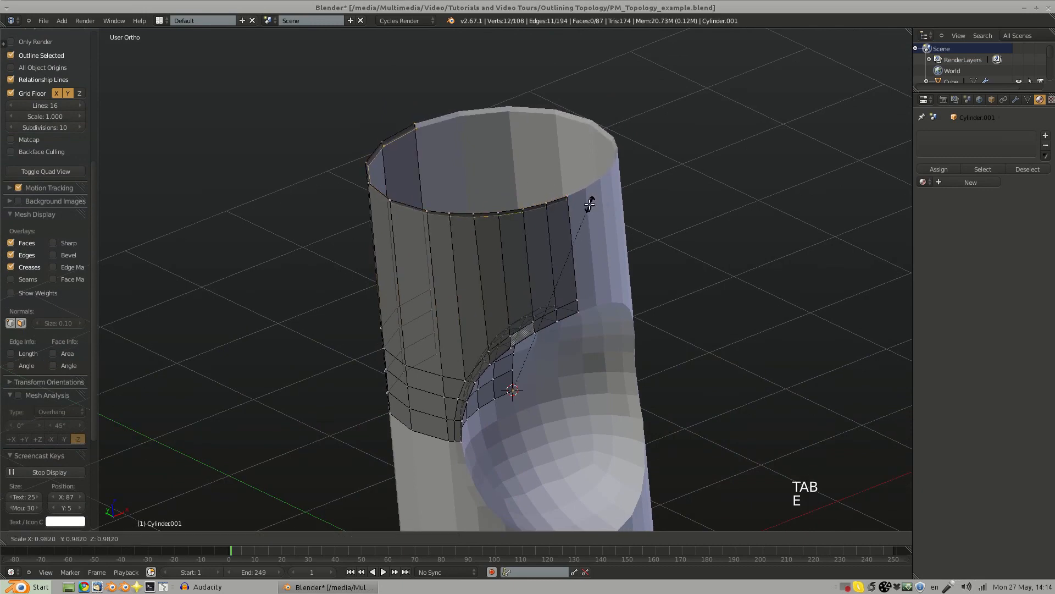
click(568, 233)
key(e)
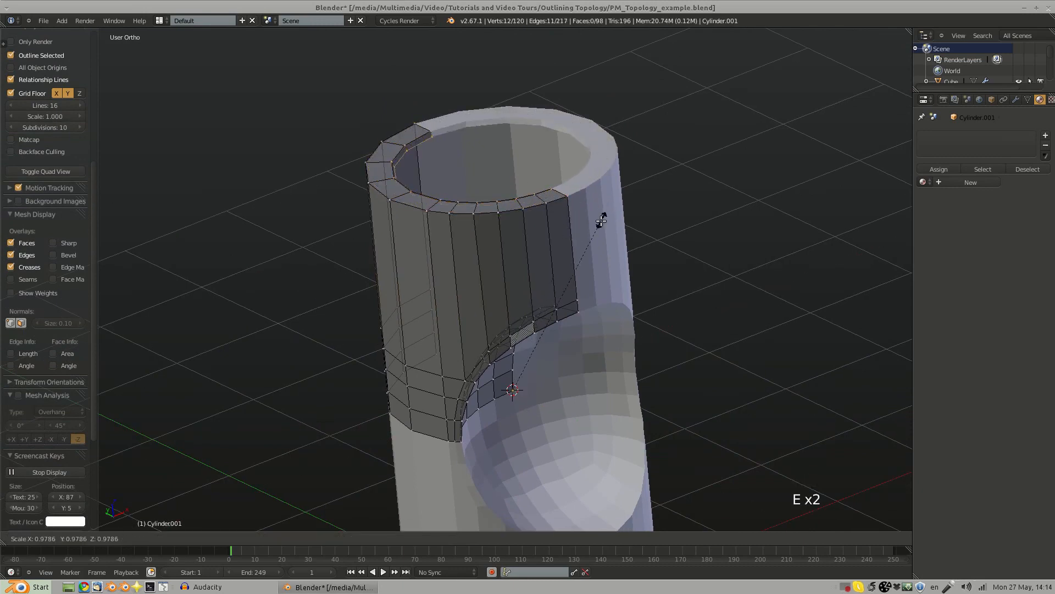
click(556, 309)
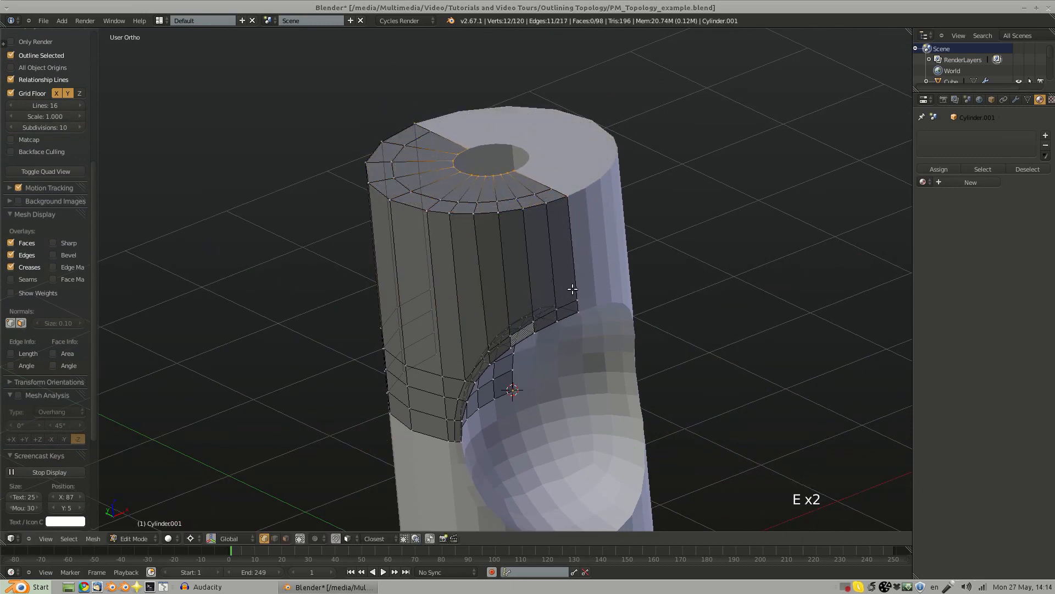
Step: Collapse the cap's inner ring to the centre by scaling it to 0 in the cap's plane, and remove the duplicate vertices
key(s)
key(0)
key(Return)
shift+middle_drag(486, 184, 499, 229)
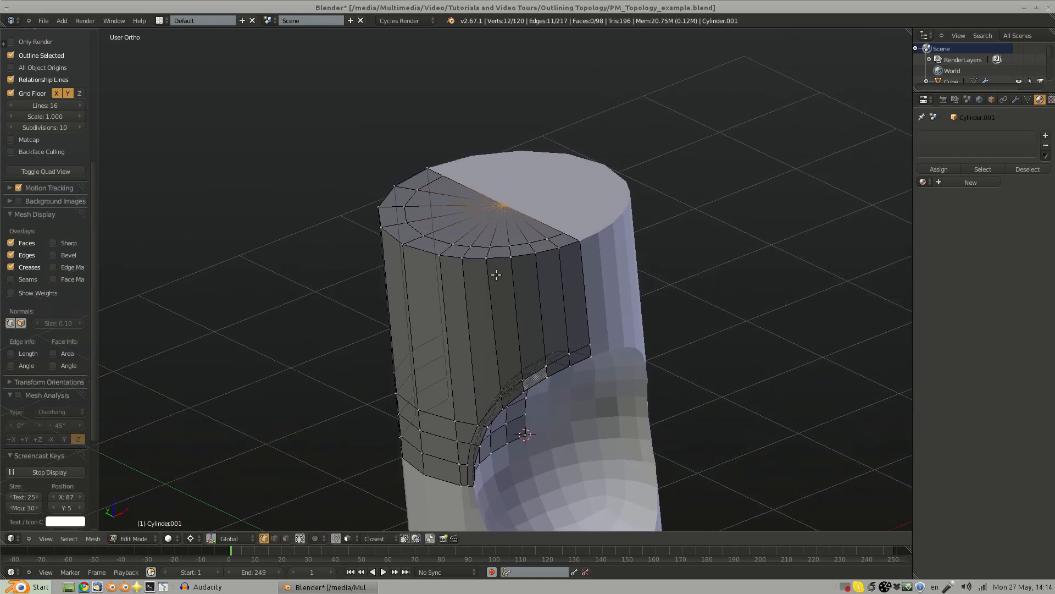
key(ctrl+shift+d)
key(a)
key(Tab)
Step: Add a Subsurf modifier to the capped cylinder and shade it smooth
mouse_move(559, 292)
middle_down()
mouse_move(495, 416)
mouse_move(468, 313)
mouse_move(502, 330)
mouse_move(321, 284)
mouse_move(530, 328)
mouse_move(589, 303)
mouse_move(493, 385)
mouse_move(387, 296)
mouse_move(481, 366)
mouse_move(501, 339)
mouse_move(514, 370)
middle_up()
key(q)
click(483, 355)
key(Tab)
key(Tab)
key(q)
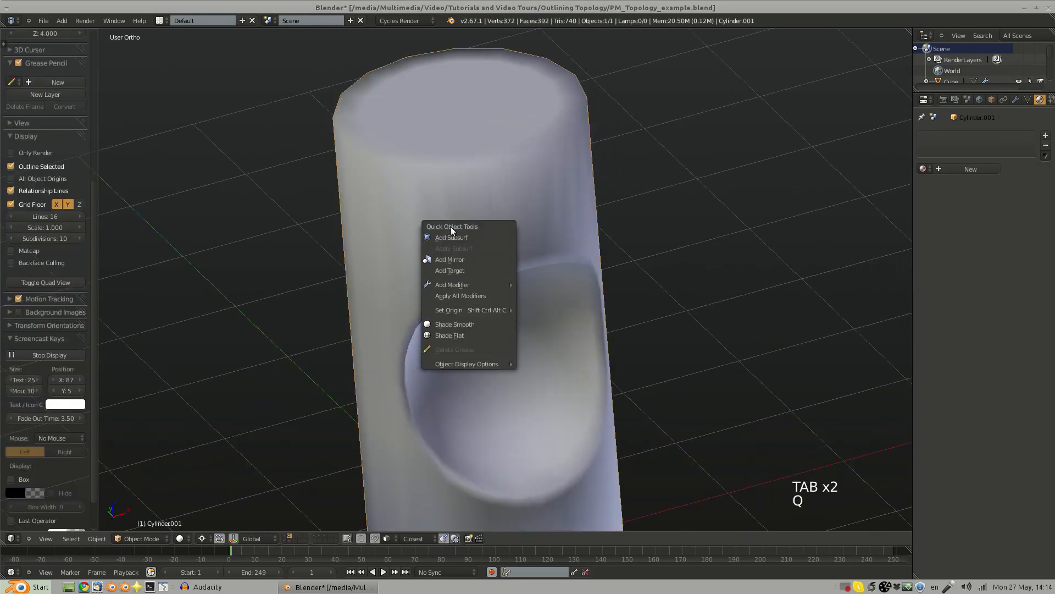
middle_drag(451, 227, 512, 285)
Step: Add an edge loop around the cylinder wall just below the top rim, and adjust its height along Z
key(Tab)
key(ctrl+r)
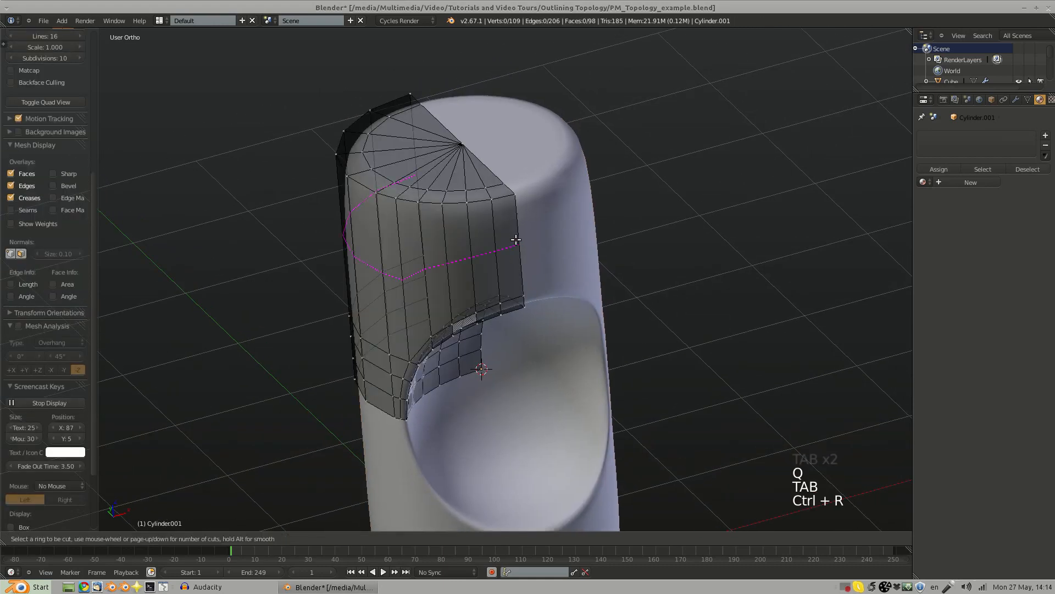
click(517, 240)
click(519, 167)
key(g)
key(z)
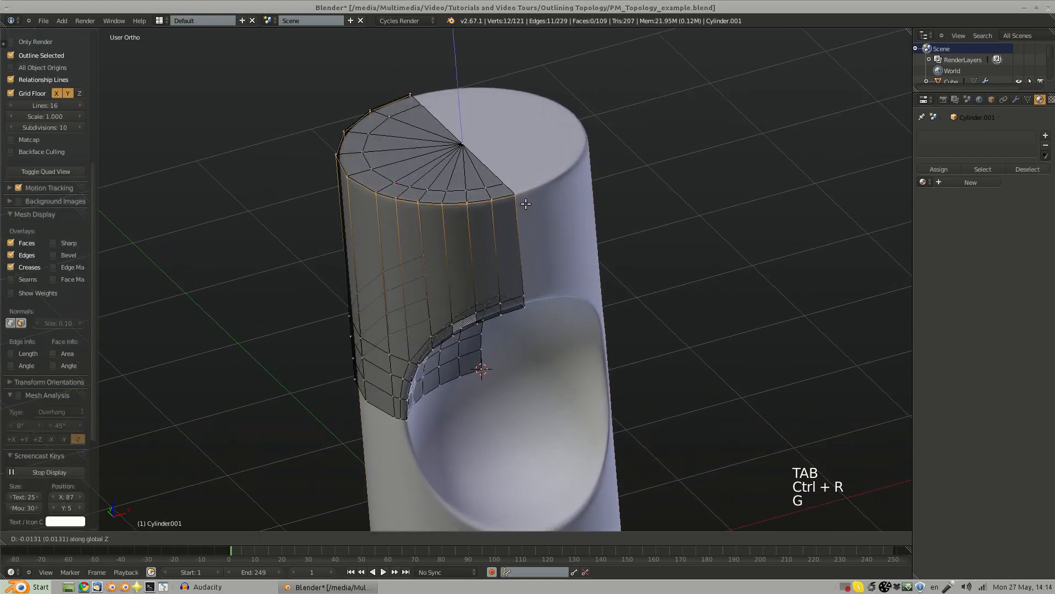
click(527, 220)
Step: Add an edge loop in the cap's outer ring, slid close to the top rim
key(a)
key(ctrl+r)
click(519, 182)
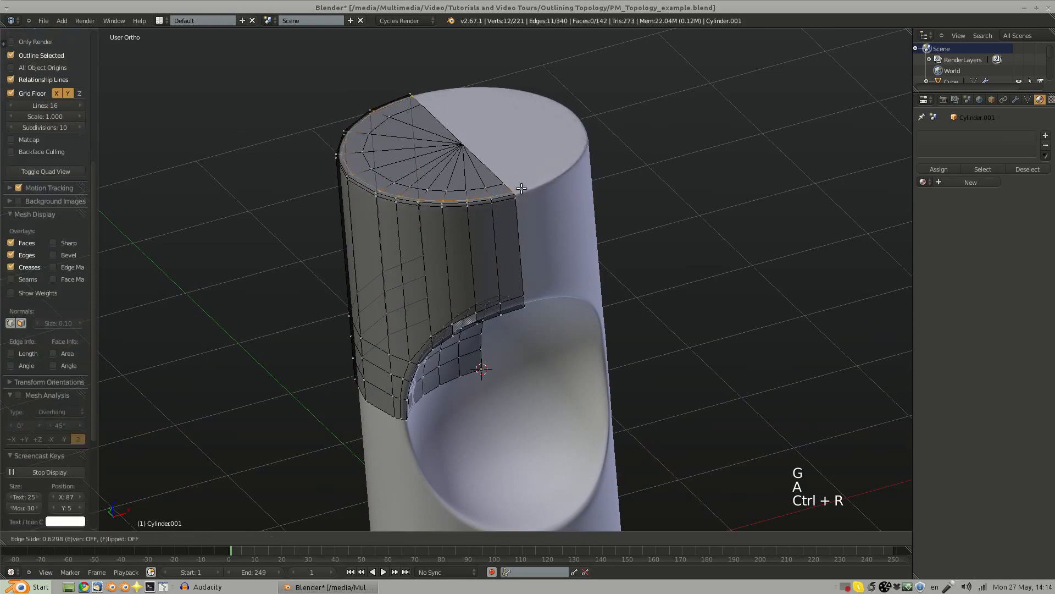
click(522, 190)
key(a)
middle_drag(497, 269, 415, 185)
key(ctrl+r)
click(506, 105)
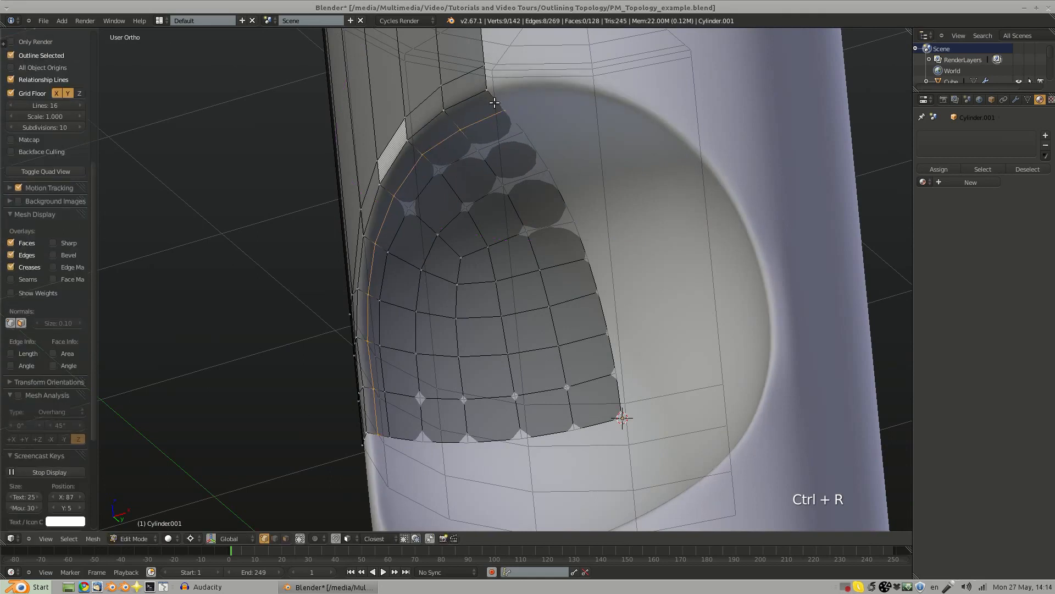
key(ctrl+z)
Step: Add a holding edge loop inside the recess slid close to its rim, and another along the band outside the rim
key(ctrl+r)
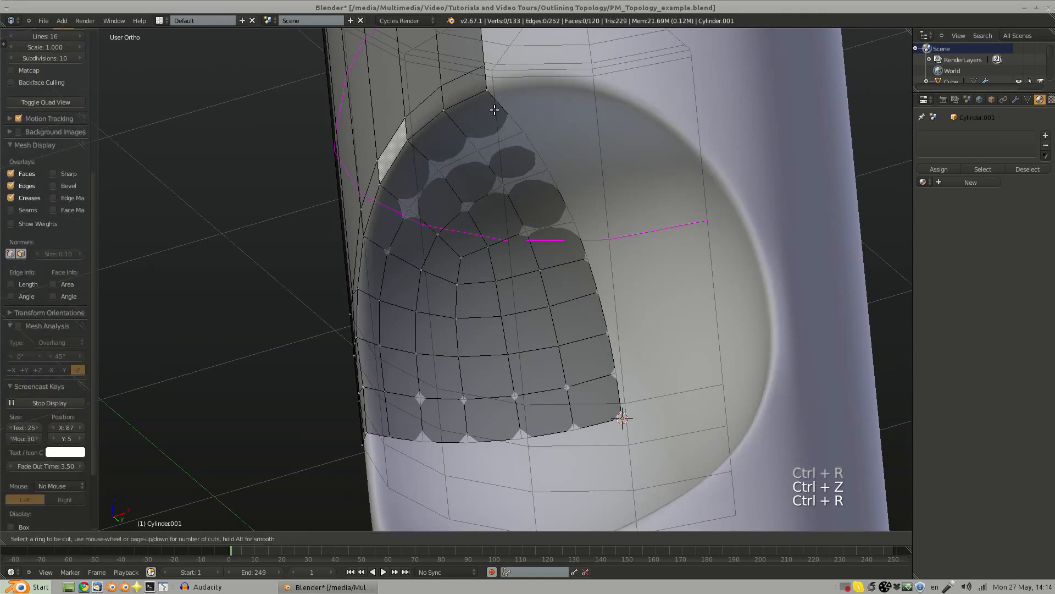
click(495, 110)
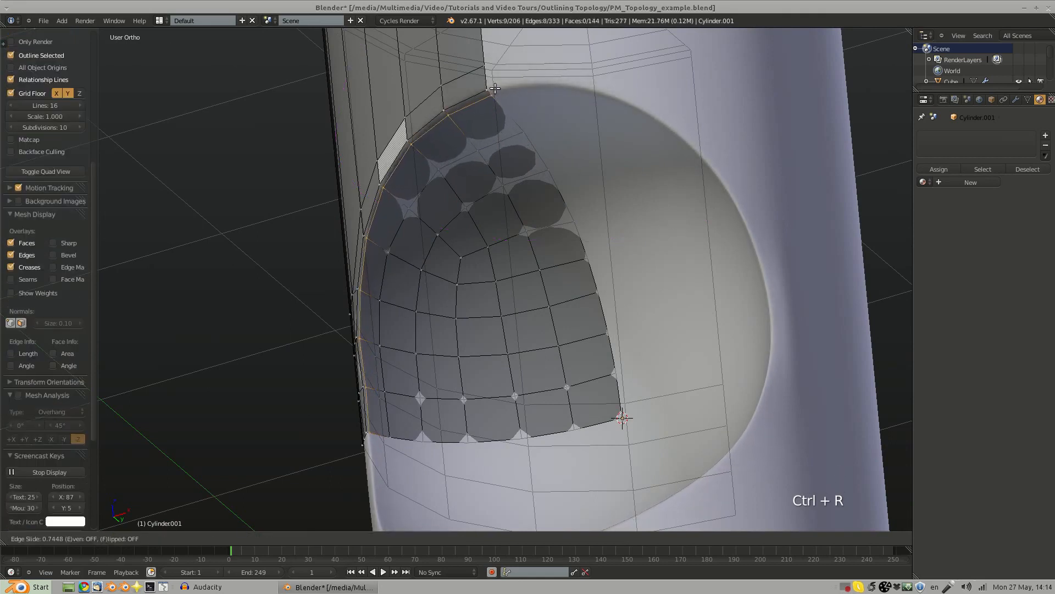
click(495, 88)
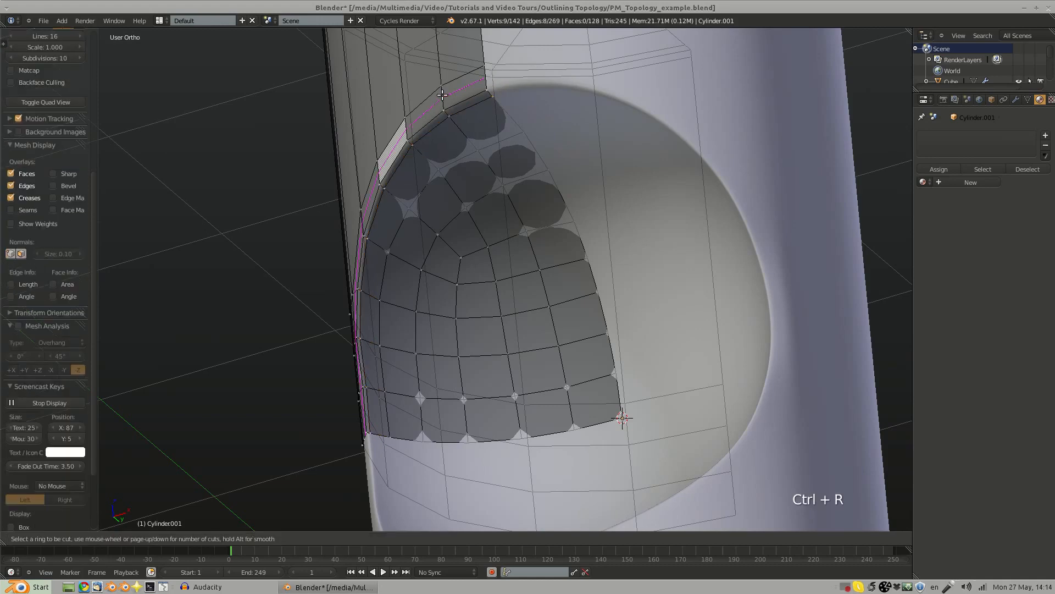
key(a)
Step: Leave Edit Mode and turn on Matcap shading to check the smoothness of the recess
key(Tab)
middle_drag(506, 274, 646, 344)
scroll(632, 329, down, 5)
middle_drag(604, 295, 585, 288)
scroll(495, 401, up, 5)
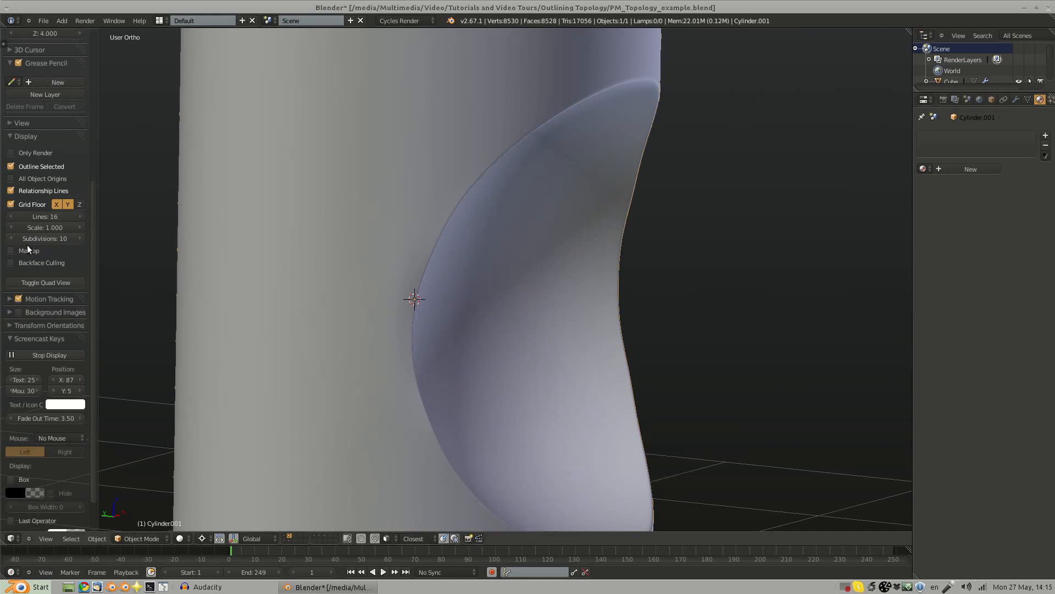
click(11, 250)
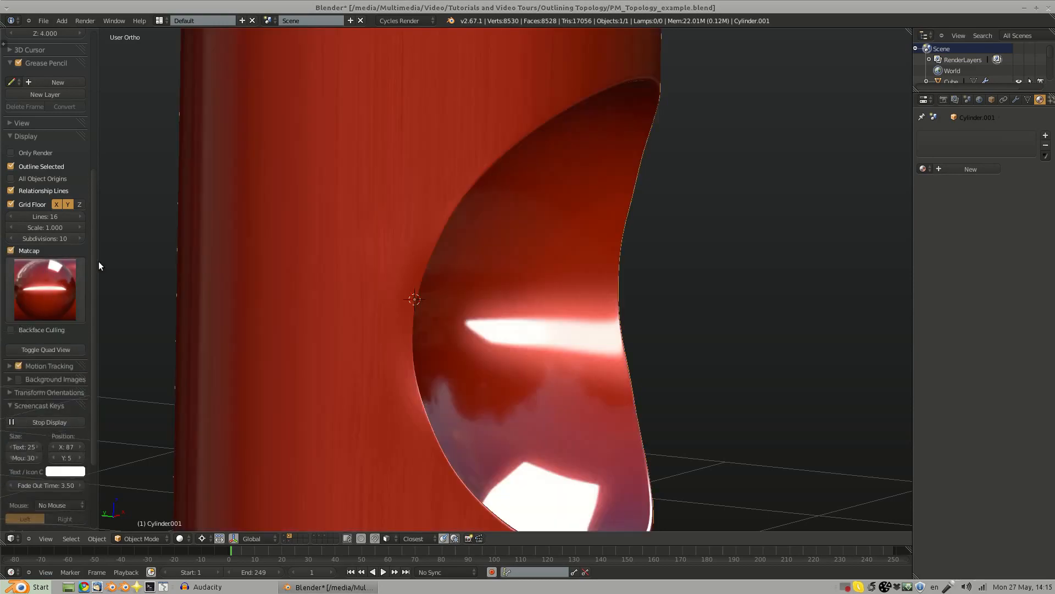
Step: In Edit Mode, rotate the vertical edge loop beside the recess about 6 degrees around Z, away from the recess
scroll(357, 348, down, 8)
middle_drag(535, 308, 555, 273)
scroll(449, 333, up, 5)
middle_drag(450, 334, 453, 369)
key(Tab)
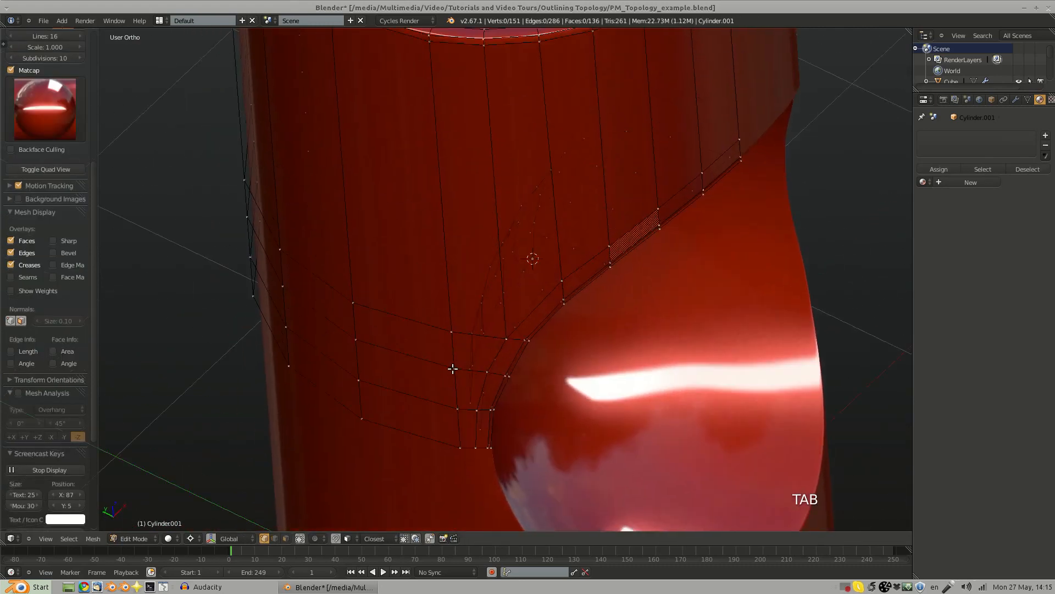
alt+right_click(449, 229)
shift+middle_drag(458, 232, 483, 260)
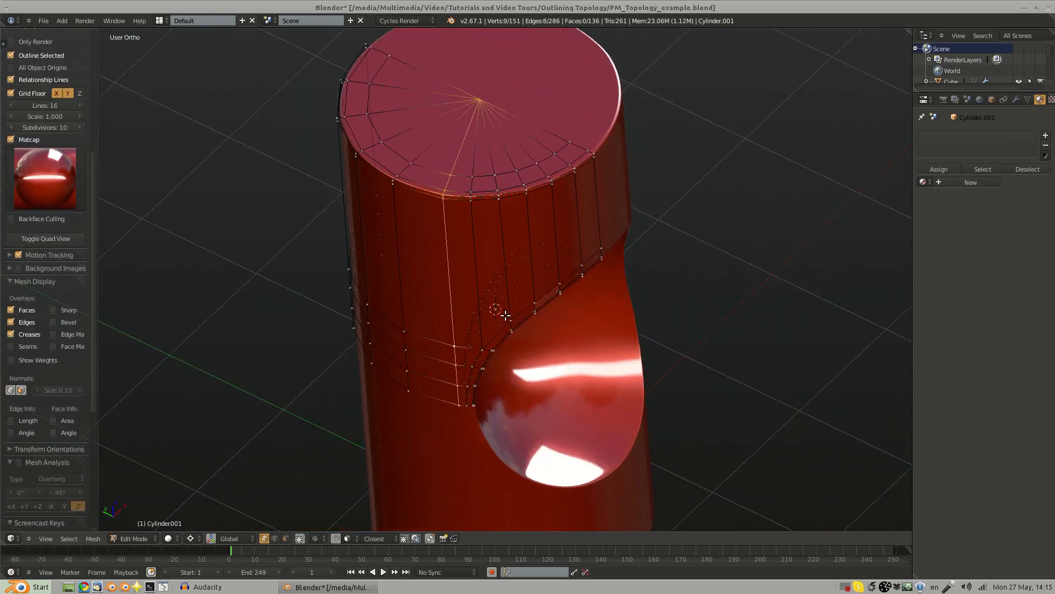
key(r)
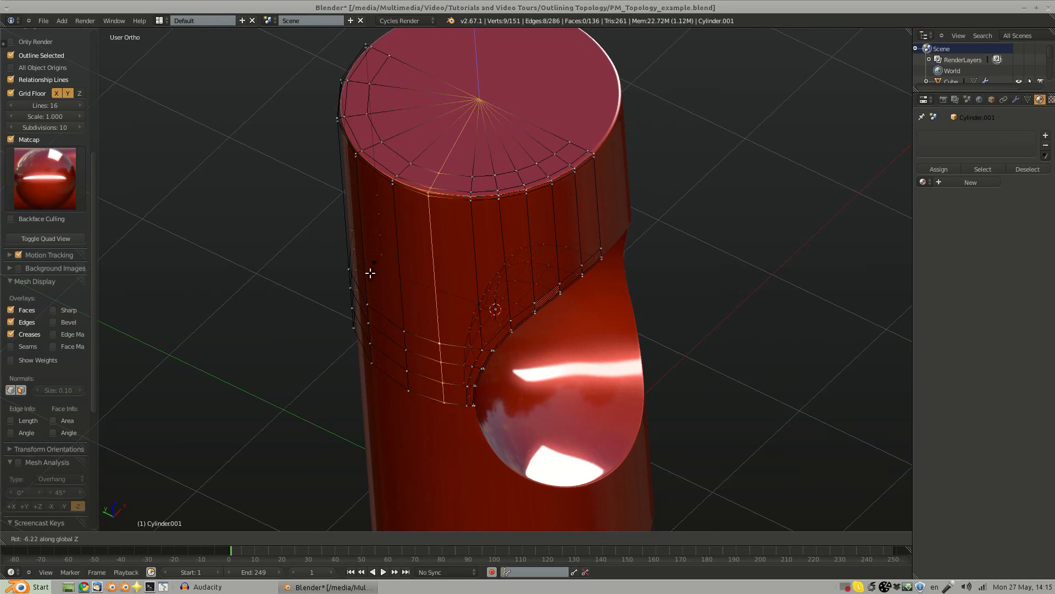
click(384, 289)
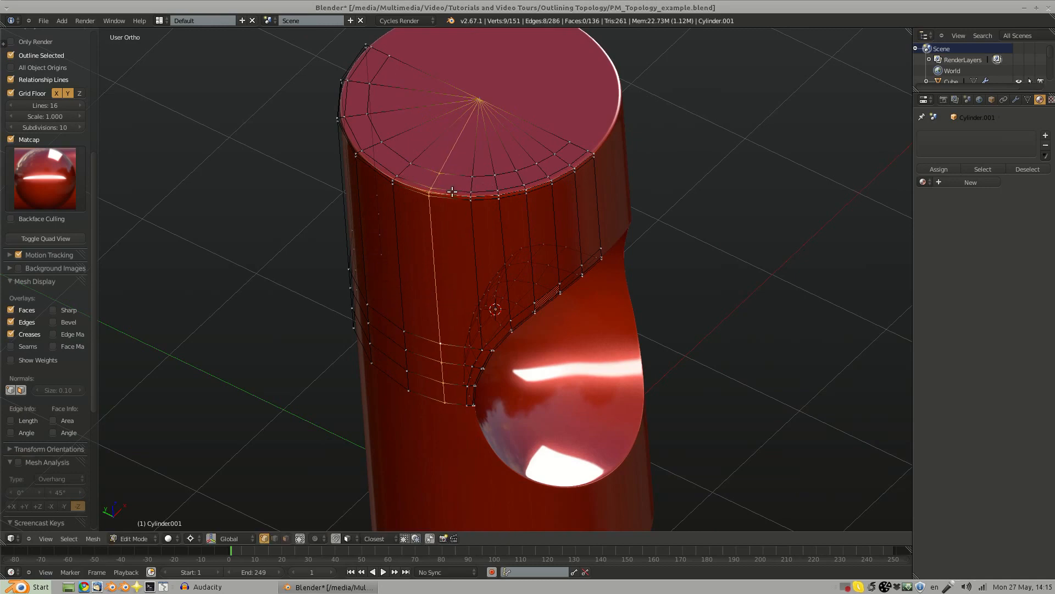
key(a)
Step: Rotate the four lower vertices of the edge loop outside the recess rim slightly around Z, away from the rim
middle_drag(457, 318, 540, 316)
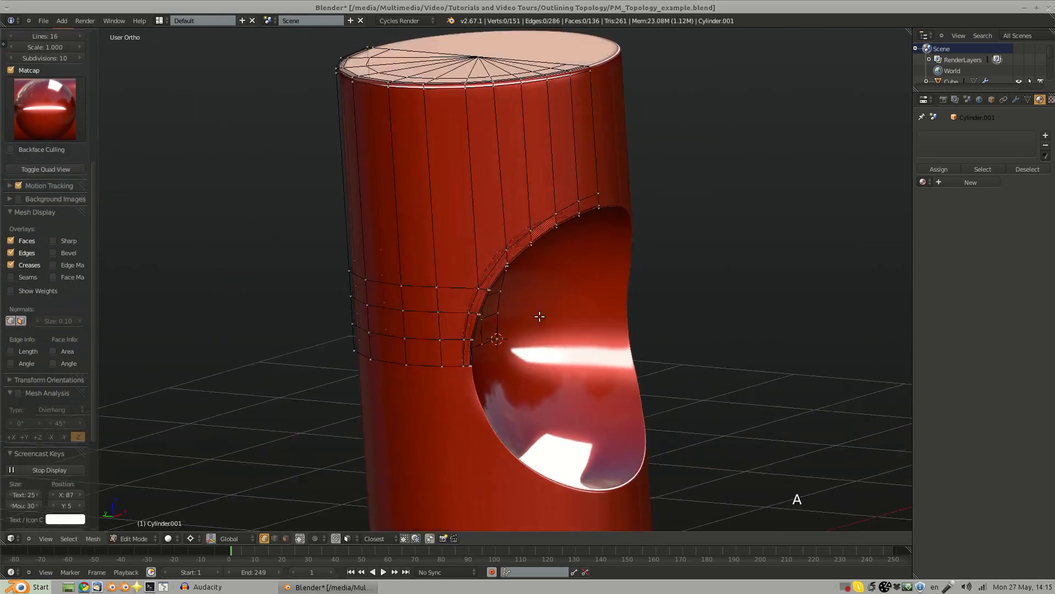
ctrl+middle_drag(525, 352, 455, 276)
ctrl+middle_drag(454, 276, 394, 270)
shift+middle_drag(394, 270, 412, 341)
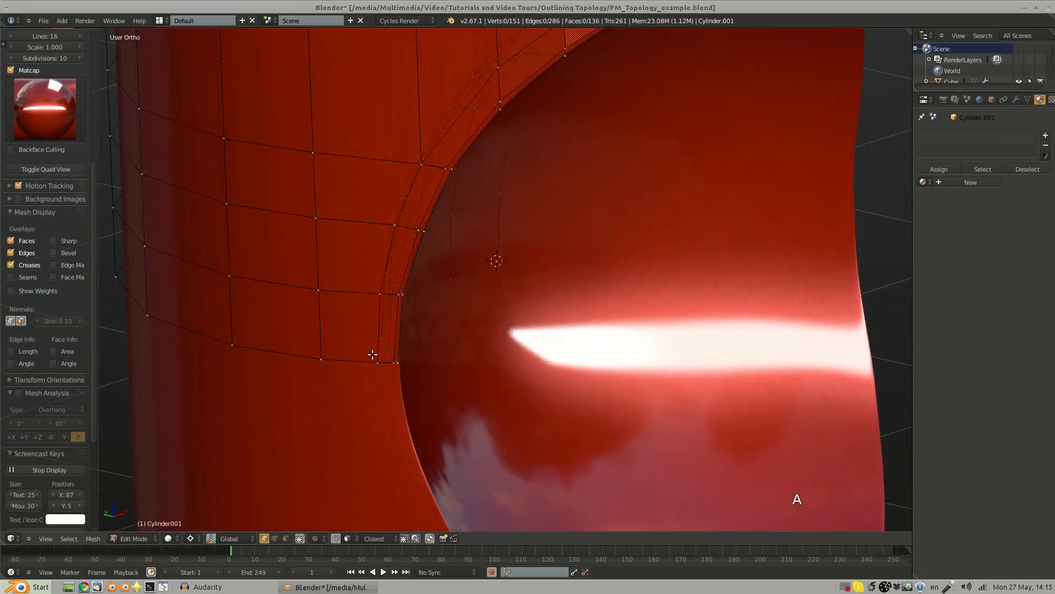
right_click(375, 357)
shift+right_click(373, 295)
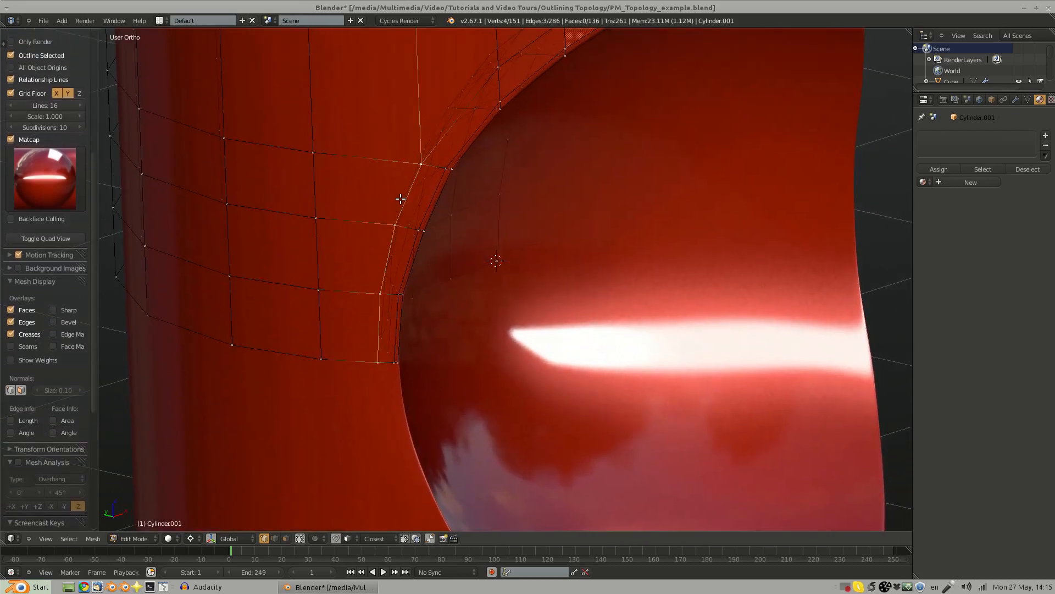
shift+middle_drag(400, 198, 431, 270)
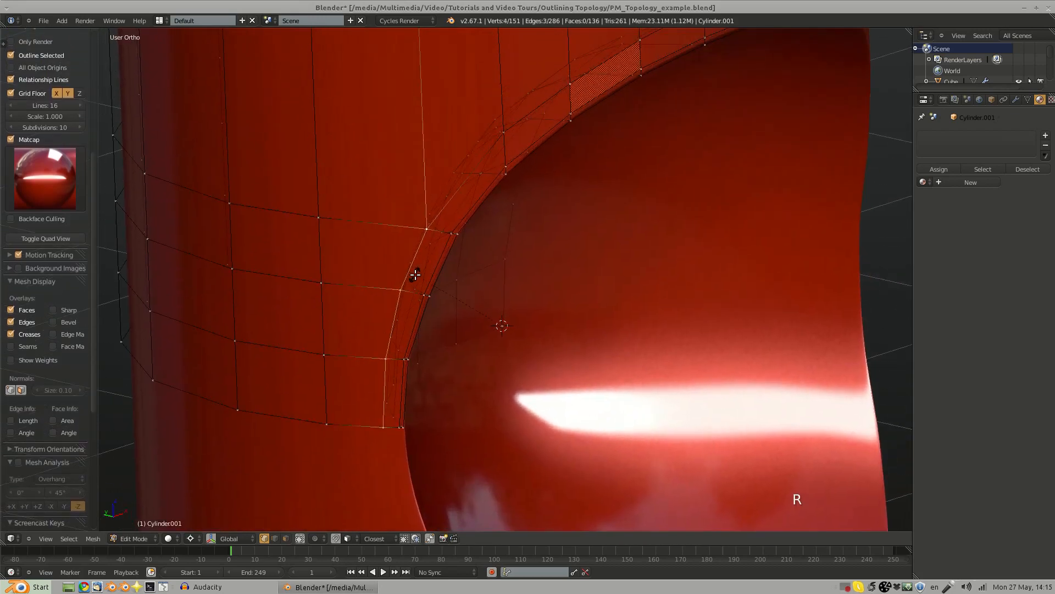
key(r)
click(471, 196)
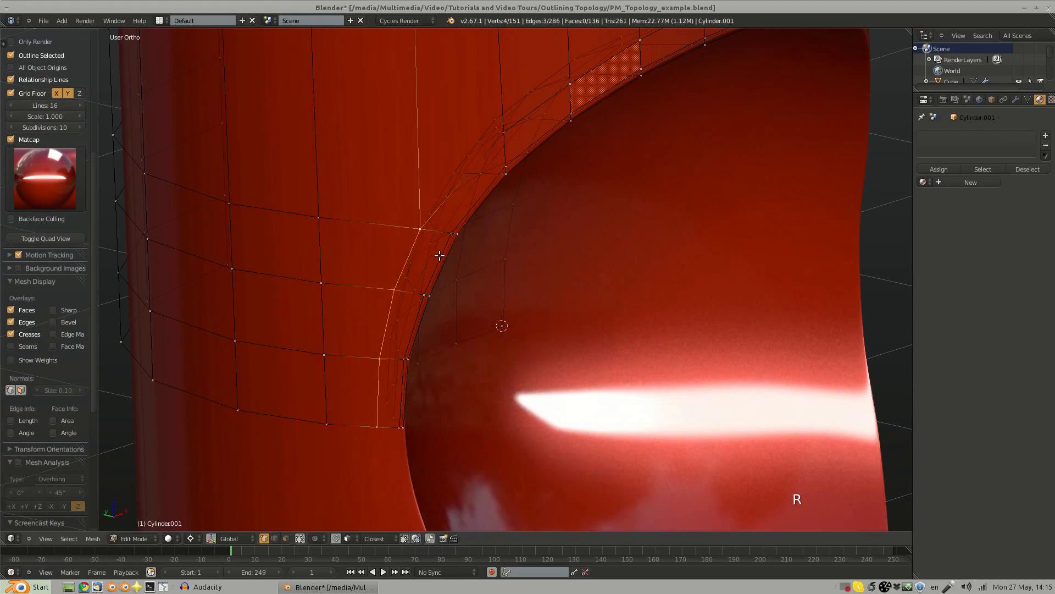
Step: In top view, scale one vertex of the loop outside the rim in X and Y to fit the cylinder's outline
key(KP_7)
scroll(434, 253, up, 5)
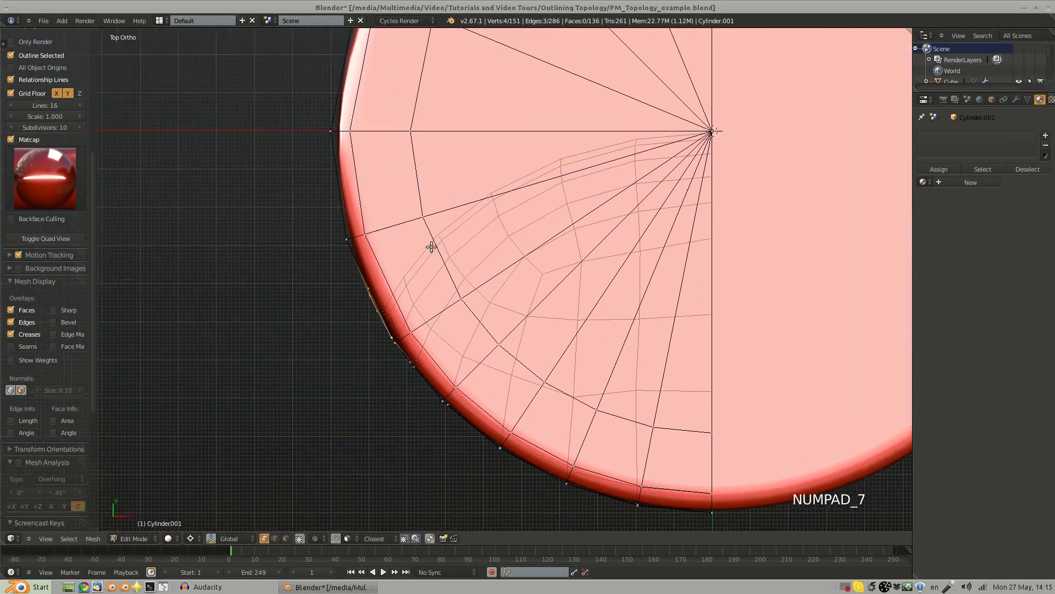
shift+middle_drag(412, 328, 429, 277)
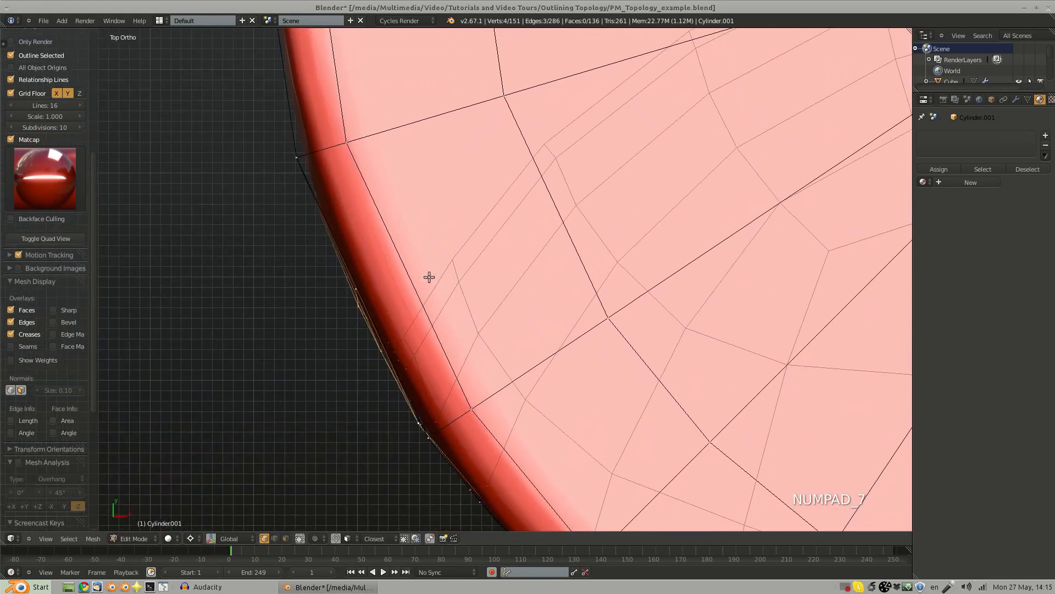
right_click(356, 296)
key(s)
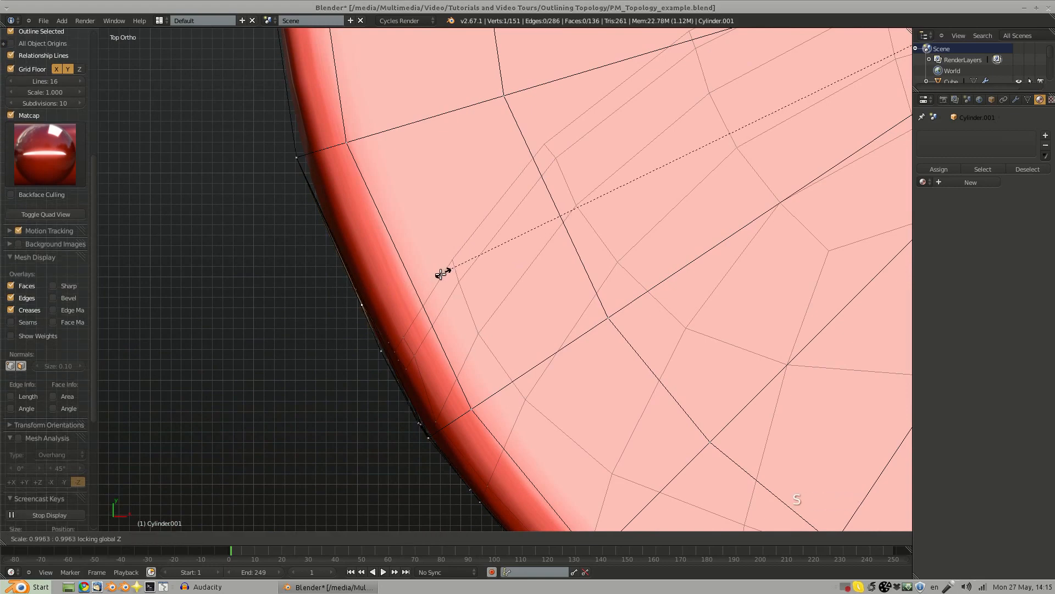
click(430, 289)
key(a)
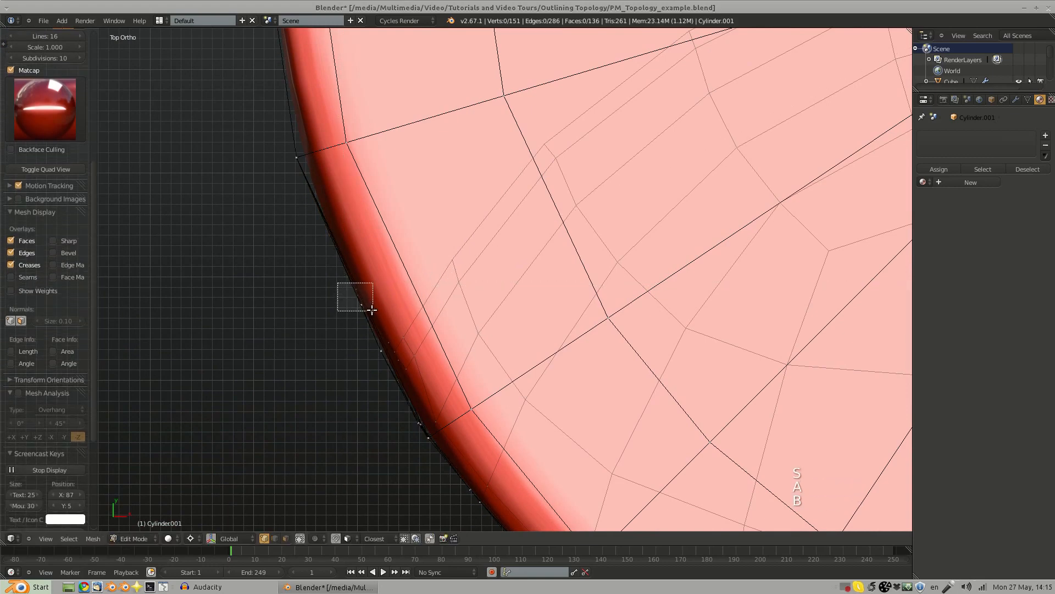
Step: Scale three vertices of the loop outside the rim to fit the cylinder's curvature, and leave Edit Mode
drag(371, 310, 373, 310)
middle_drag(373, 311, 413, 258)
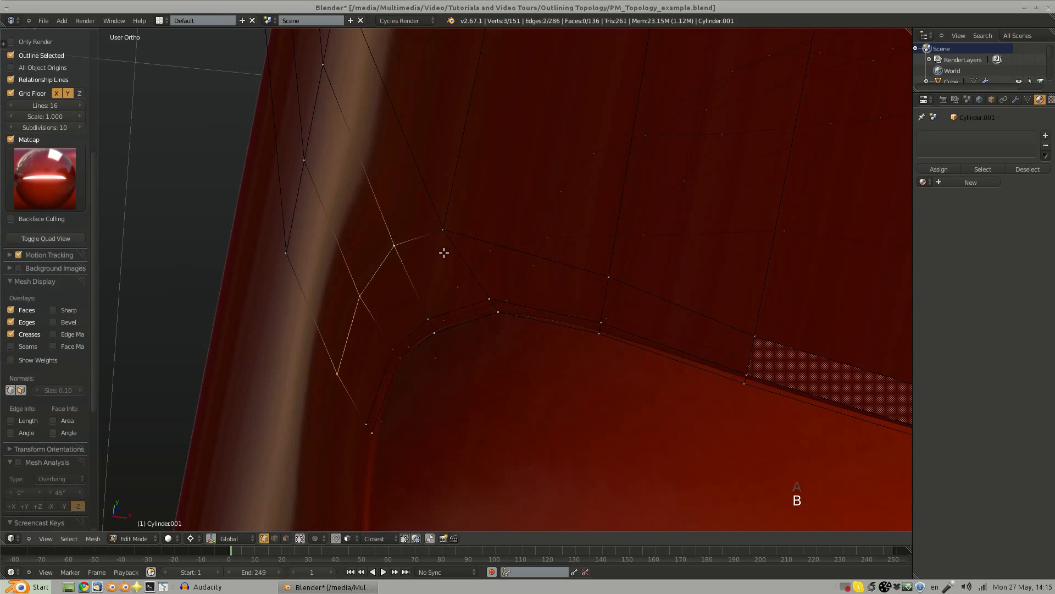
key(s)
click(413, 279)
key(a)
key(Tab)
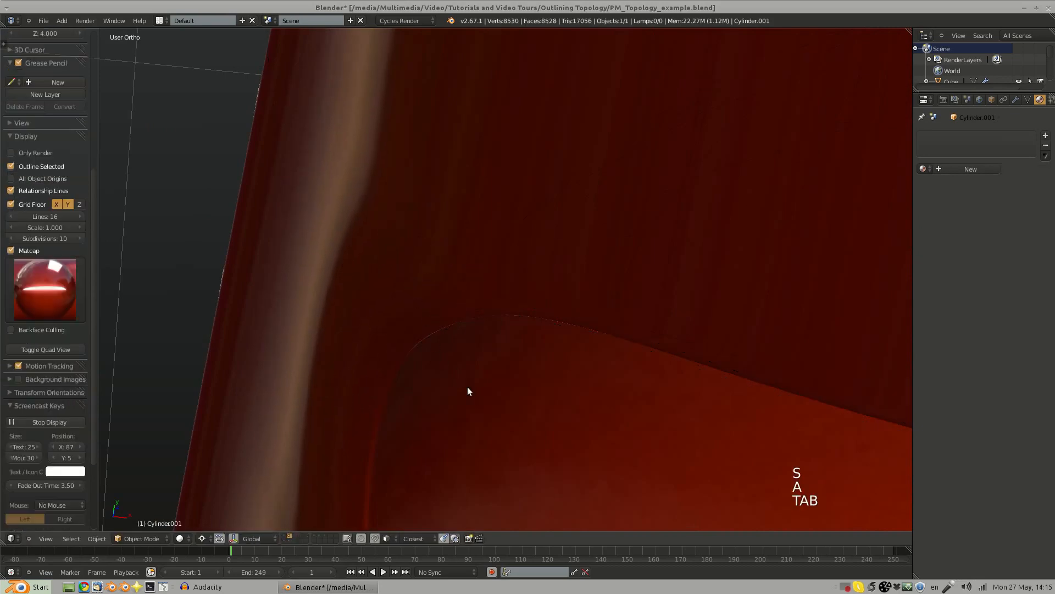
Step: Try to move and rotate three vertices at the recess rim in top view to follow the cylinder's outline
scroll(468, 387, down, 5)
mouse_move(463, 316)
middle_down()
mouse_move(604, 200)
mouse_move(402, 342)
mouse_move(430, 306)
middle_up()
key(Tab)
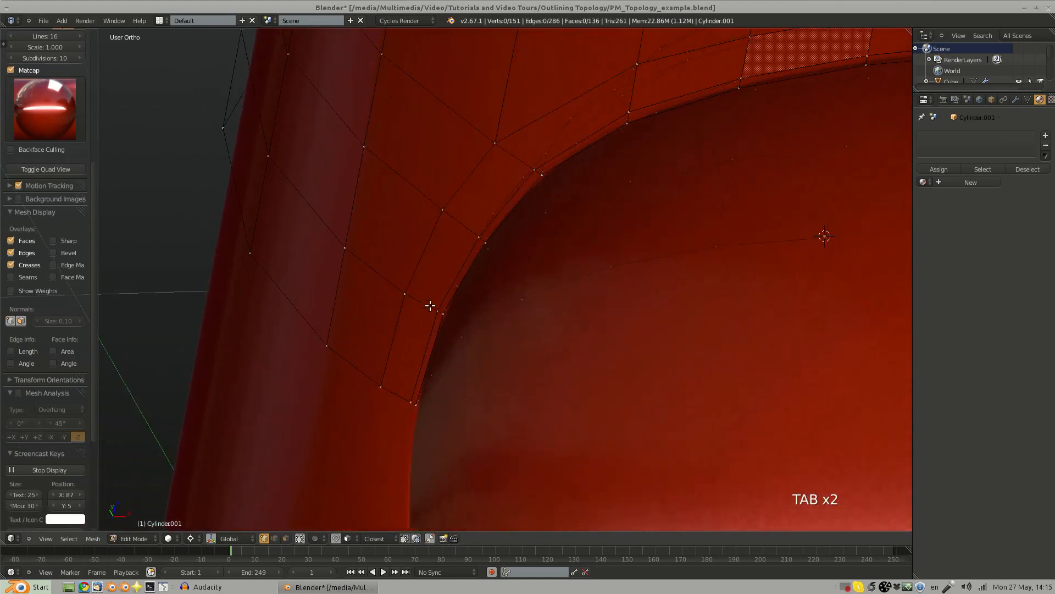
key(v)
key(b)
drag(431, 302, 470, 322)
key(KP_7)
scroll(424, 289, up, 4)
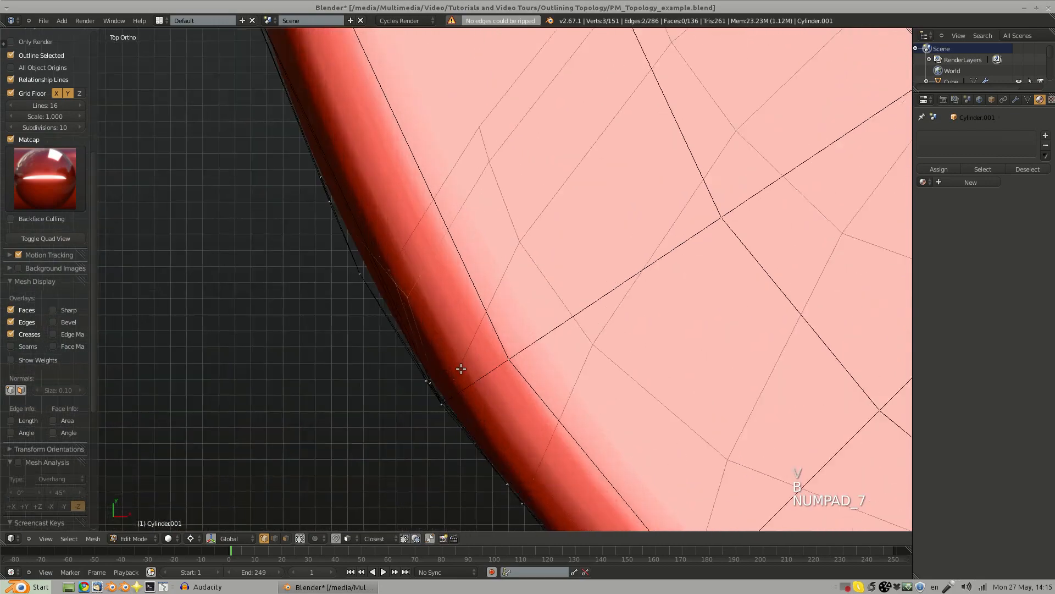
key(g)
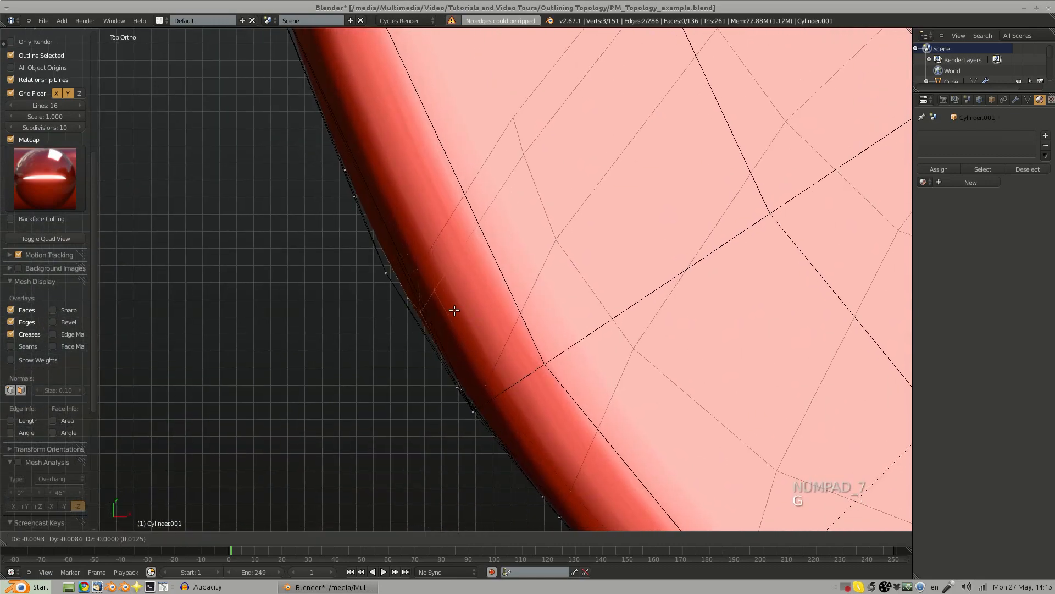
key(r)
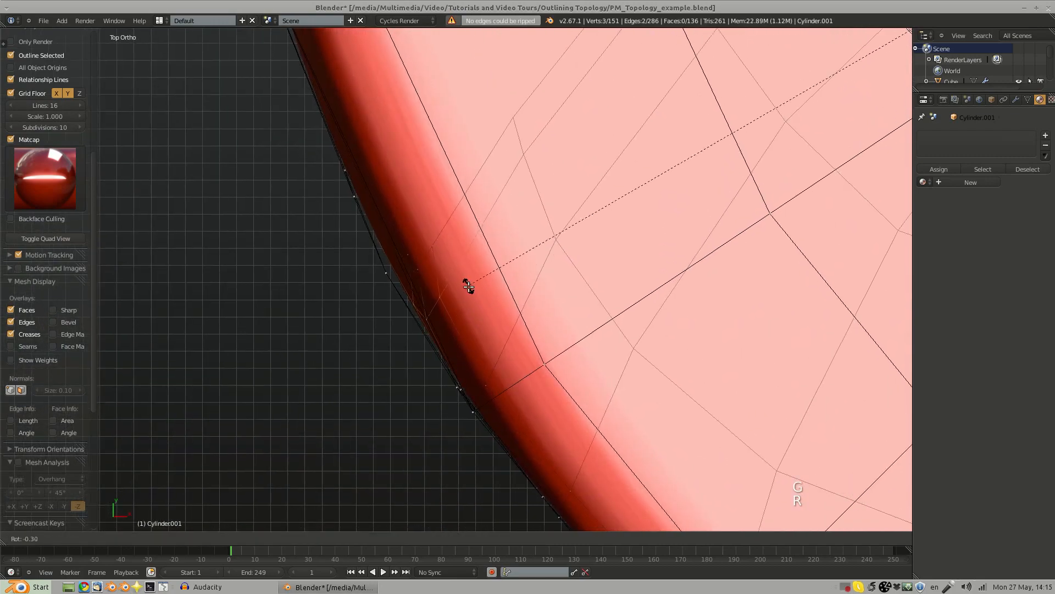
click(469, 287)
key(r)
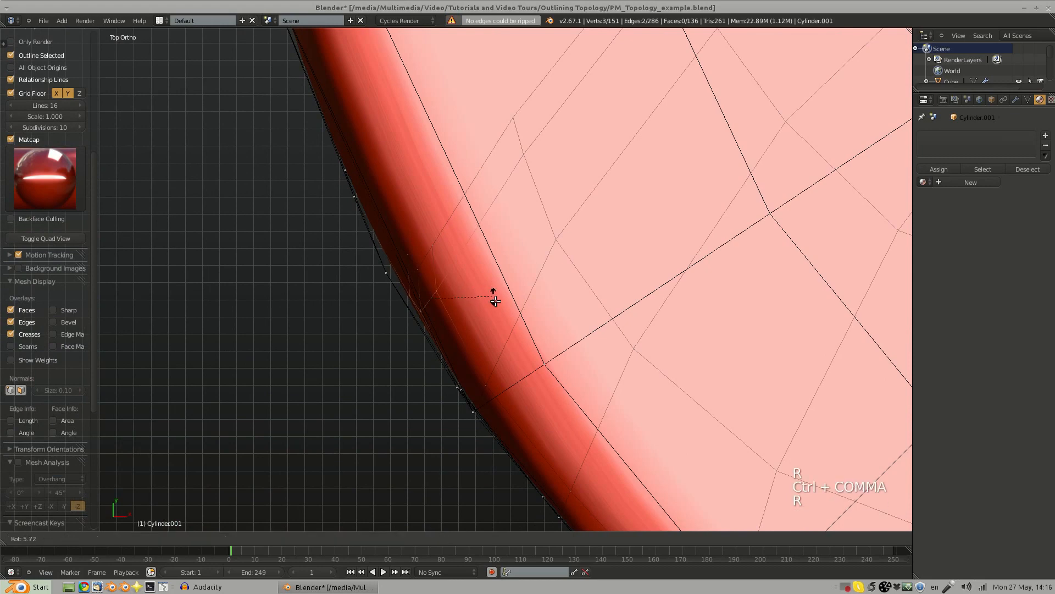
click(487, 333)
Step: Try to reposition another group of rim vertices, and leave Edit Mode to check the shading around the recess
key(a)
key(b)
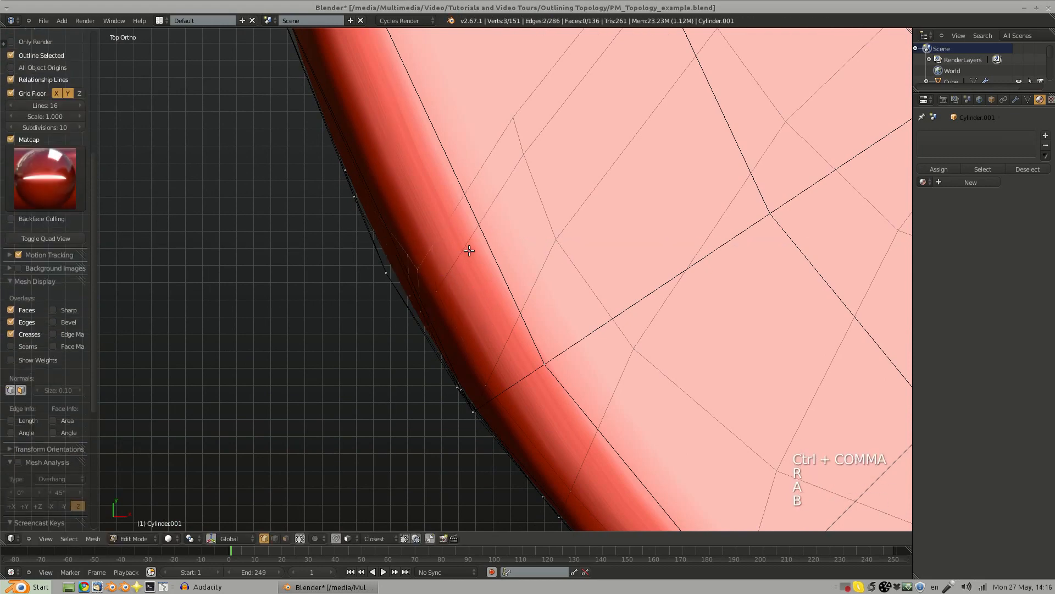
key(g)
key(Tab)
middle_drag(463, 282, 498, 248)
scroll(554, 295, down, 4)
scroll(537, 260, down, 3)
scroll(498, 249, up, 3)
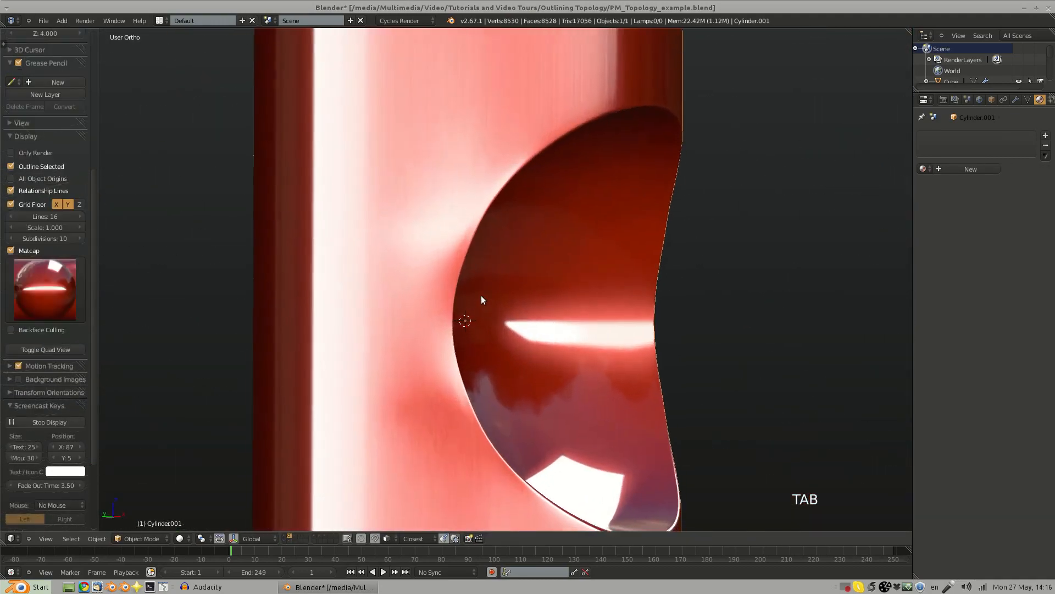
Step: Undo the latest moves and rotations of the recess rim vertices, keeping the earlier scaling, and deselect everything
key(Tab)
key(ctrl+z)
key(ctrl+z)
key(ctrl+z)
key(ctrl+z)
key(ctrl+z)
key(ctrl+z)
key(ctrl+z)
key(ctrl+z)
key(ctrl+z)
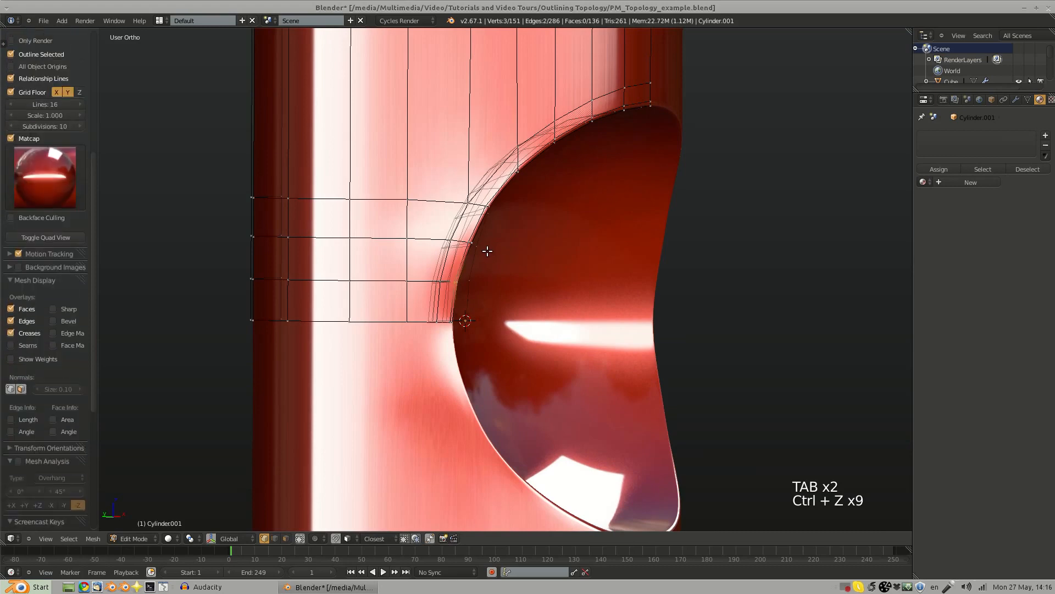
key(ctrl+shift+z)
key(ctrl+shift+z)
key(ctrl+shift+z)
key(ctrl+shift+z)
key(ctrl+shift+z)
middle_drag(486, 228, 454, 292)
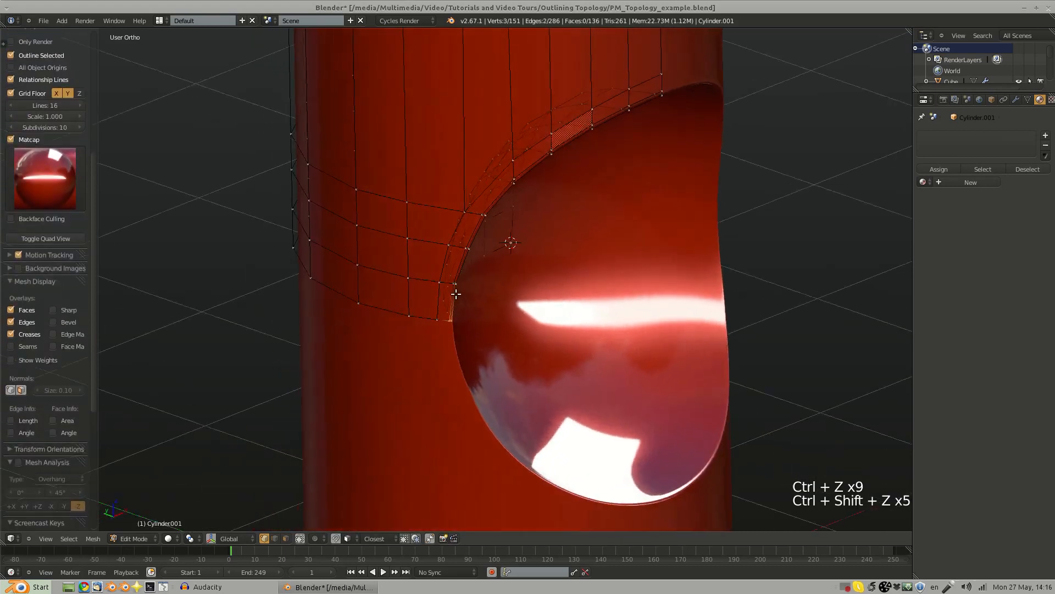
key(a)
Step: Slide the uppermost horizontal edge loop beside the recess upward by about 0.08
shift+middle_drag(494, 246, 486, 325)
alt+right_click(430, 280)
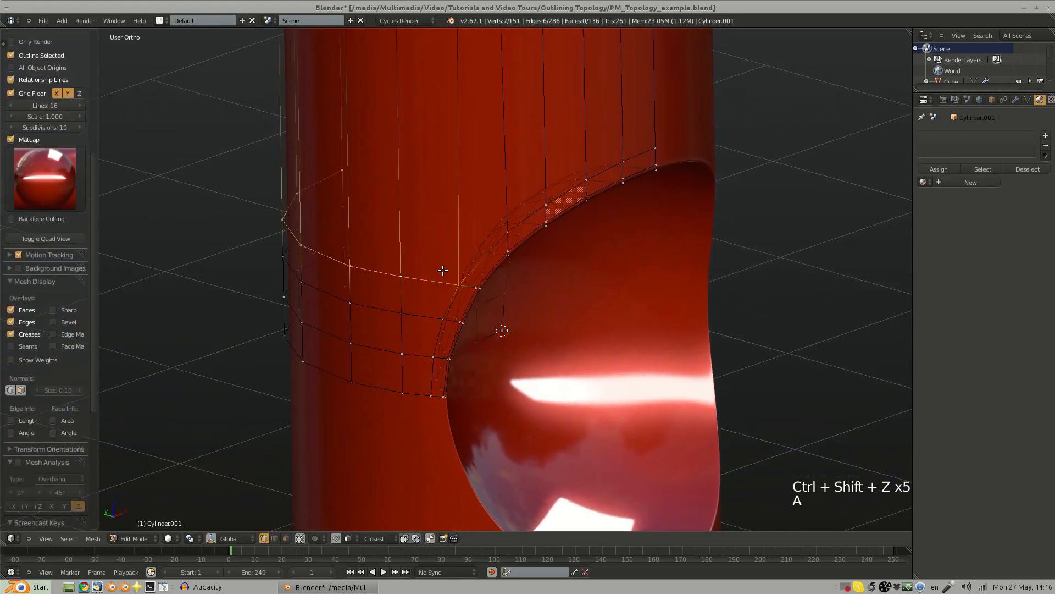
key(g)
key(g)
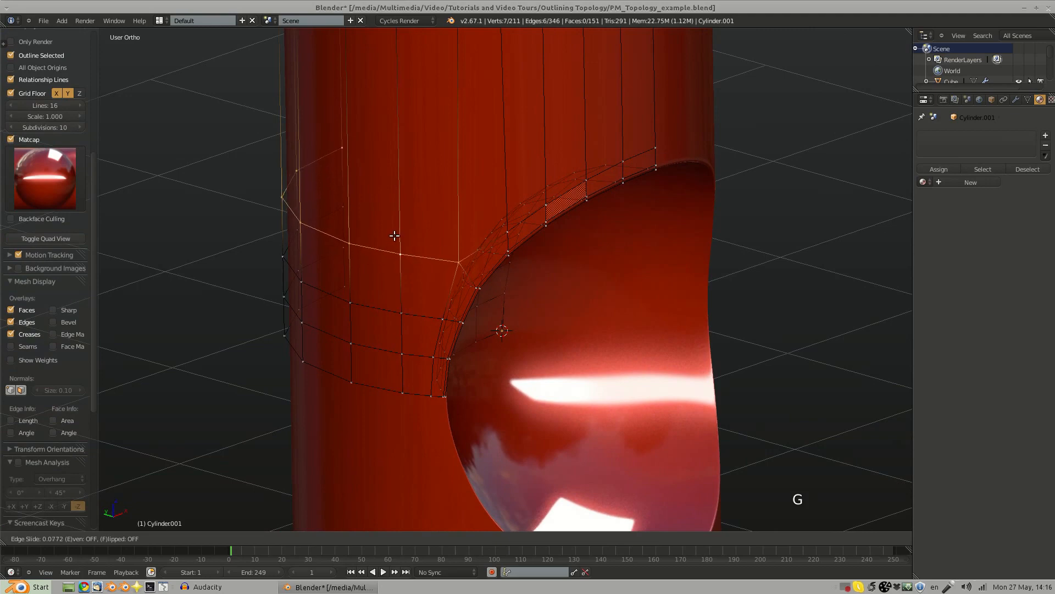
Step: Slide the end vertex of that horizontal loop by about 0.28 near the rim, and check the shading in Object Mode
right_click(457, 264)
key(g)
key(g)
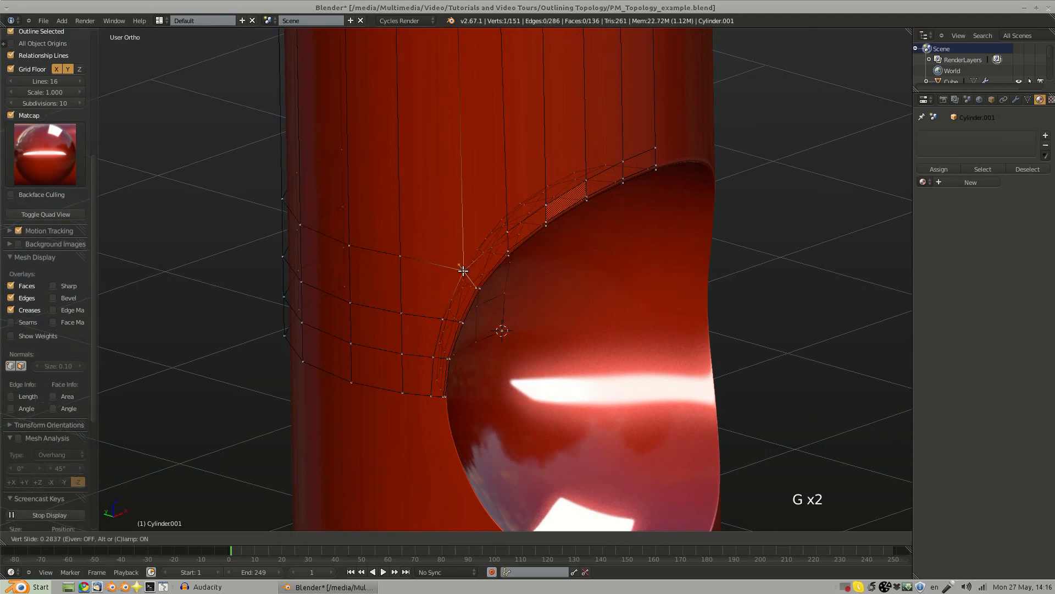
key(a)
scroll(439, 233, up, 4)
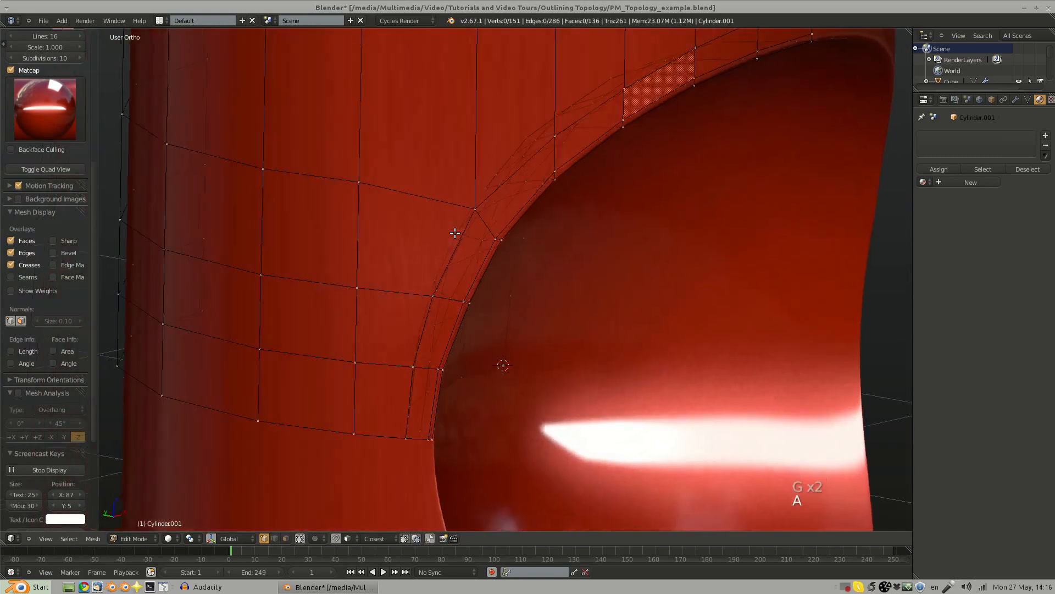
key(Tab)
scroll(455, 233, down, 5)
middle_drag(476, 233, 455, 304)
scroll(526, 250, up, 2)
Step: With the 3D cursor as pivot, rotate individual vertices of the vertical loops beside the recess around Z to even their spacing
key(Tab)
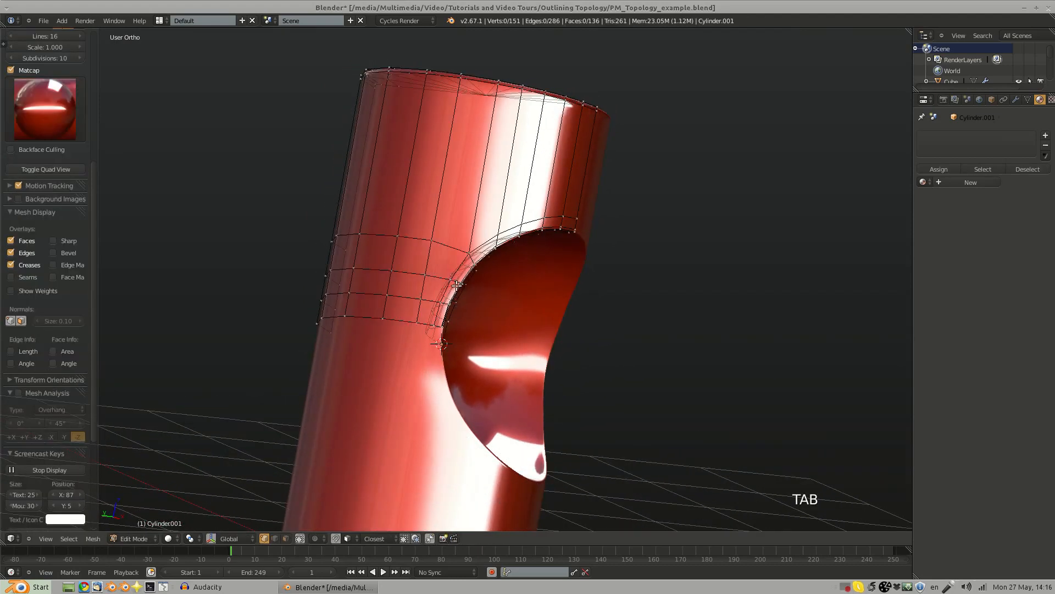
scroll(440, 319, up, 5)
key(a)
key(a)
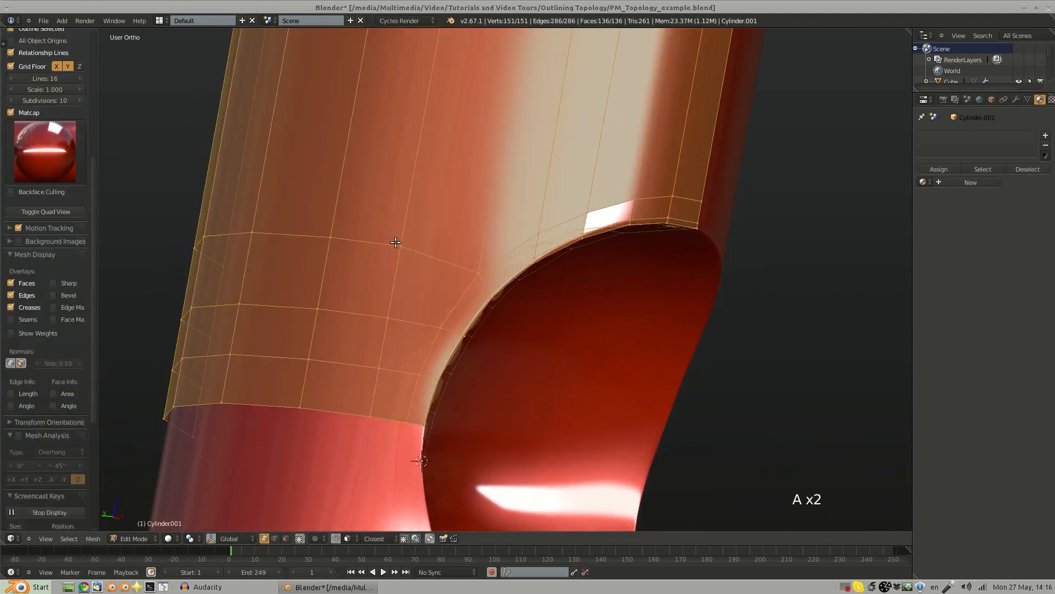
key(a)
right_click(406, 233)
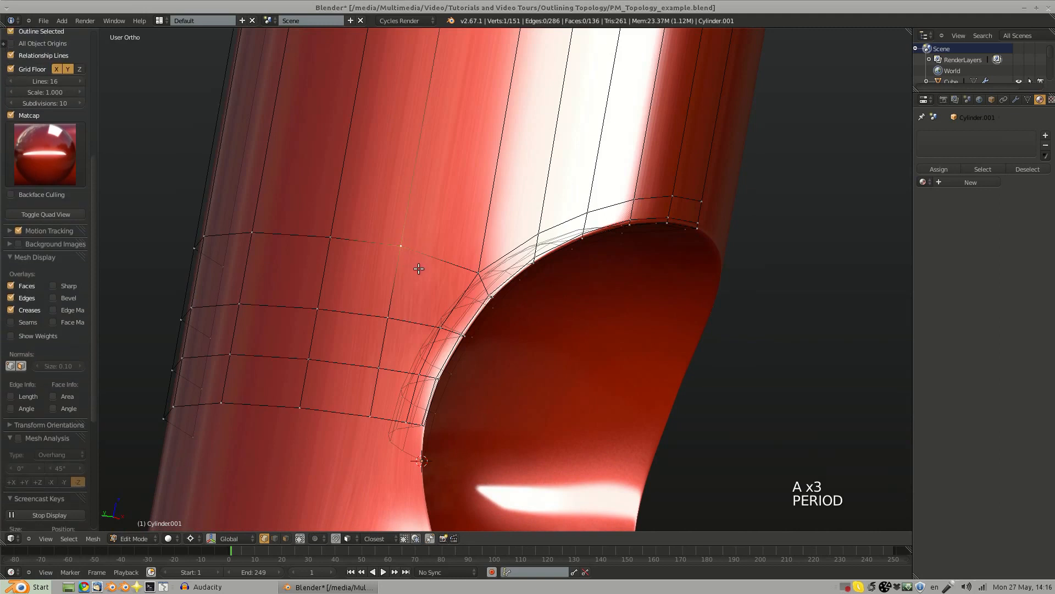
key(r)
key(r)
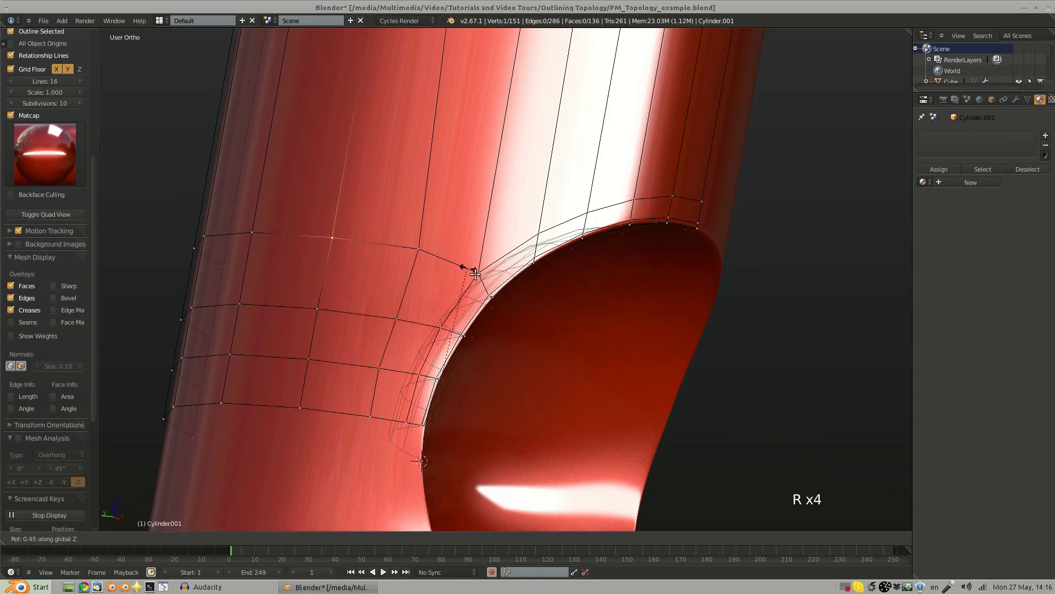
key(a)
Step: Select two vertices of the vertical loop beside the recess and compare them with the cylinder's outline from above
middle_drag(431, 306, 393, 364)
right_click(409, 275)
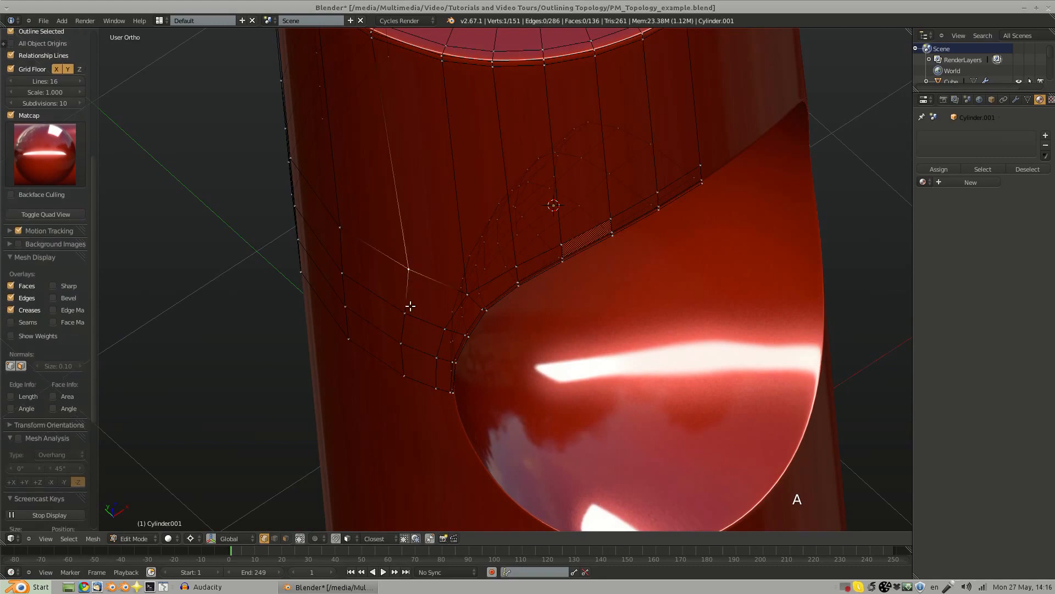
shift+right_click(409, 311)
key(KP_7)
shift+middle_drag(435, 278, 457, 291)
scroll(464, 305, up, 4)
key(a)
Step: Inspect the smoothed cylinder and recess in Edit Mode and Object Mode for remaining shading irregularities
scroll(495, 325, down, 4)
key(Tab)
scroll(486, 363, down, 6)
key(Tab)
scroll(433, 286, up, 3)
scroll(470, 233, up, 1)
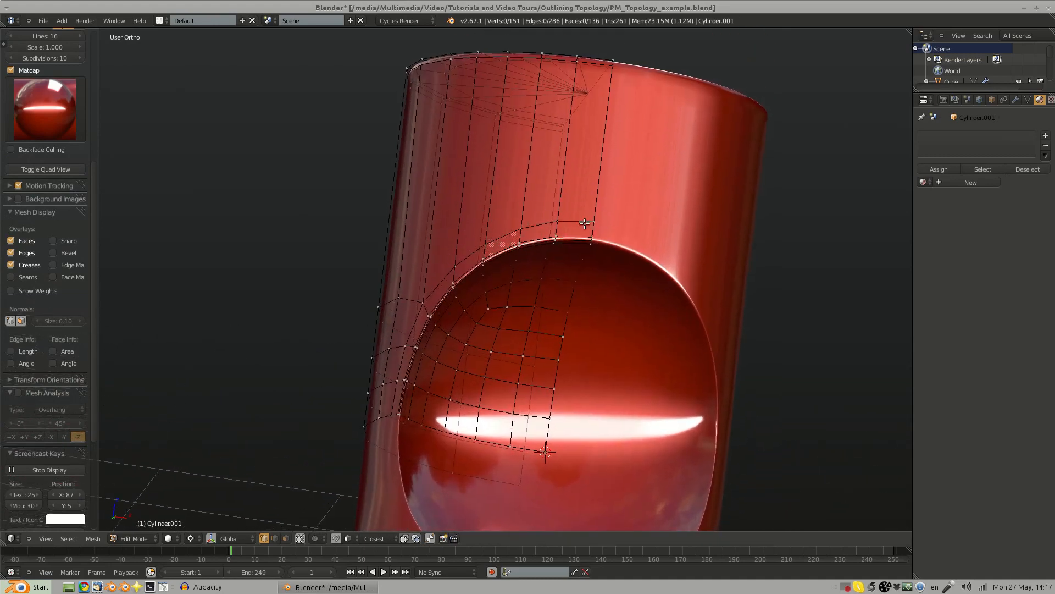
key(Tab)
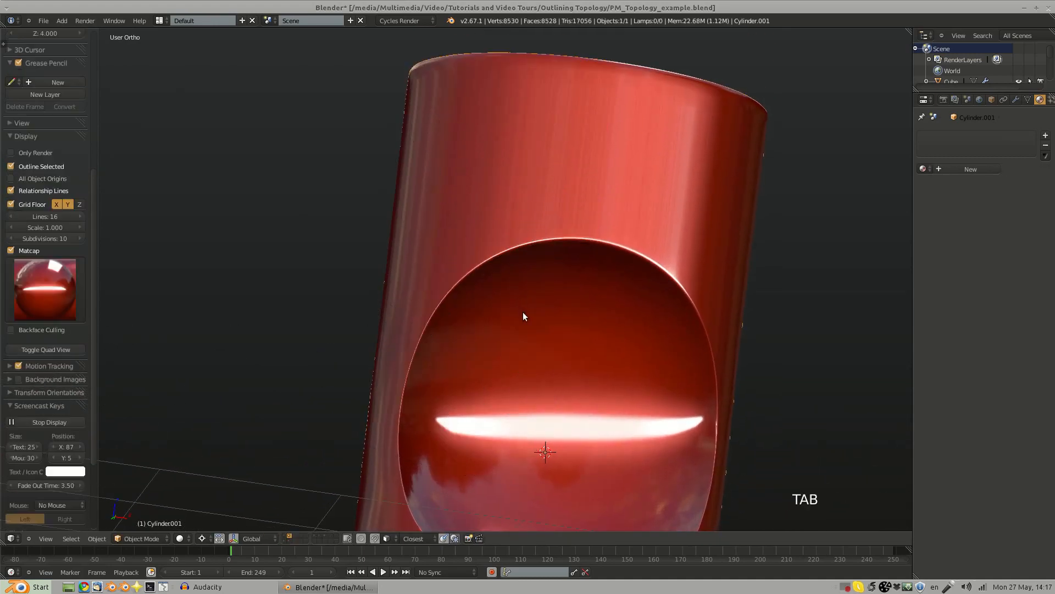
Step: Inspect the finished cylinder's shading from several angles, and select the cube with the recessed corner on layer 1
middle_drag(540, 348, 546, 278)
scroll(545, 274, down, 3)
middle_drag(534, 231, 544, 343)
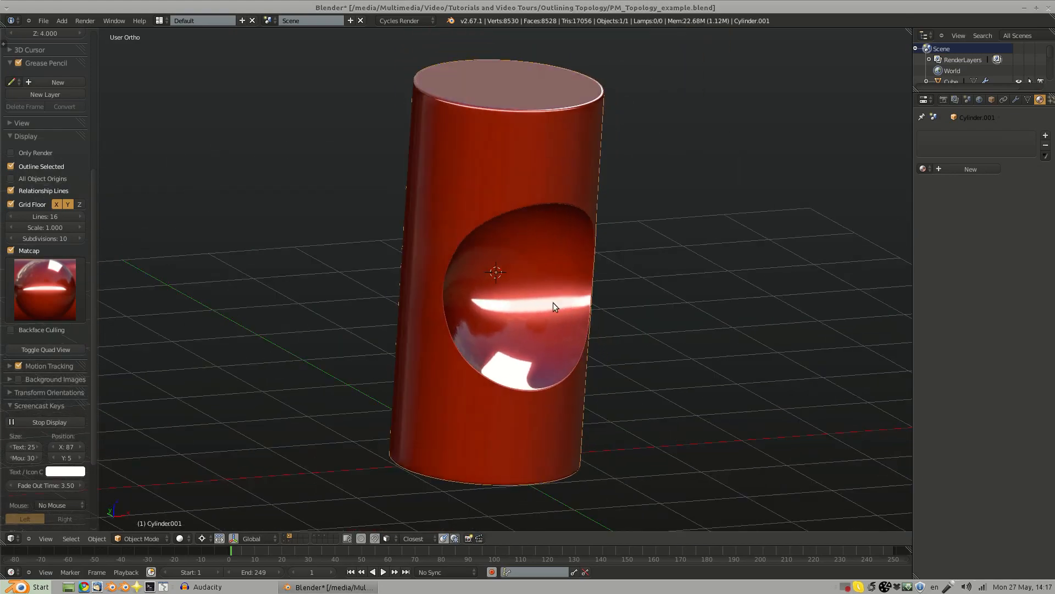
middle_drag(553, 306, 521, 250)
middle_drag(534, 301, 612, 314)
key(1)
right_click(499, 347)
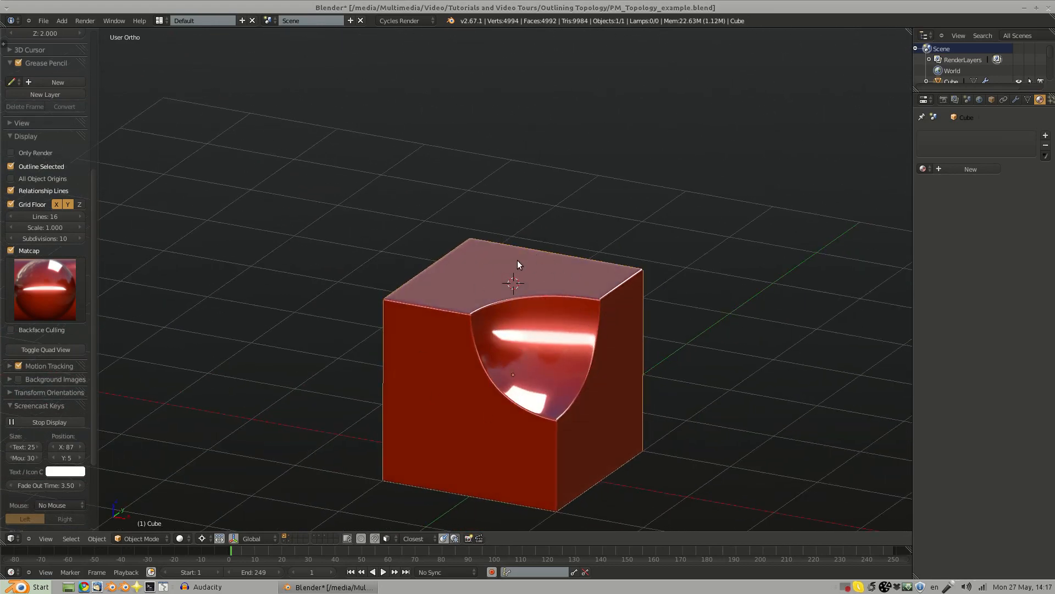
Step: Switch back to layer 2 and inspect the cylinder and its spherical recess from several sides
key(2)
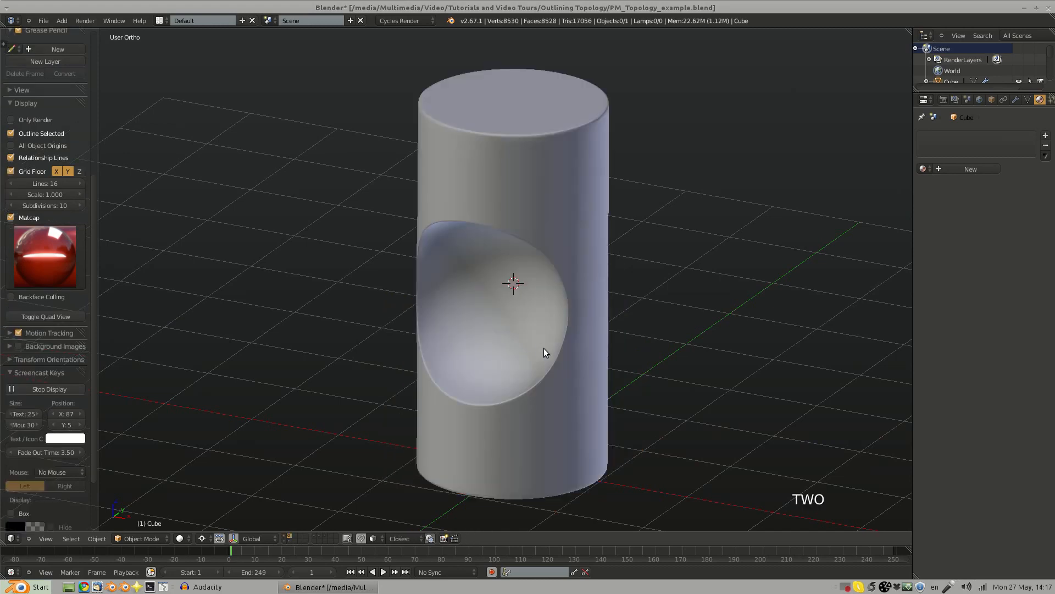
middle_drag(544, 348, 537, 378)
drag(537, 374, 579, 400)
middle_click(579, 400)
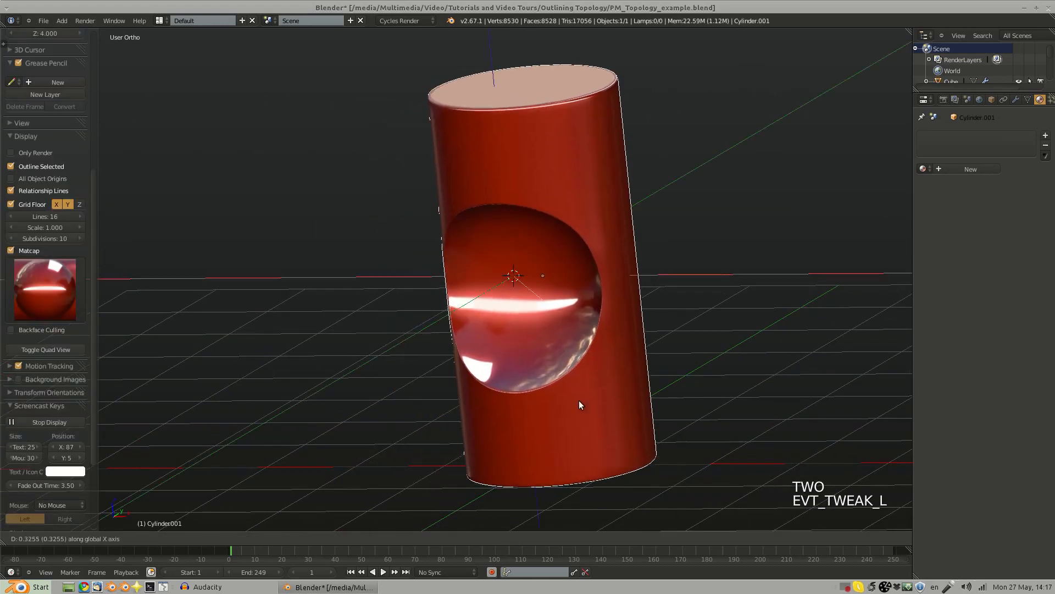
right_click(557, 345)
middle_drag(549, 381, 502, 319)
key(a)
ctrl+middle_drag(501, 319, 531, 337)
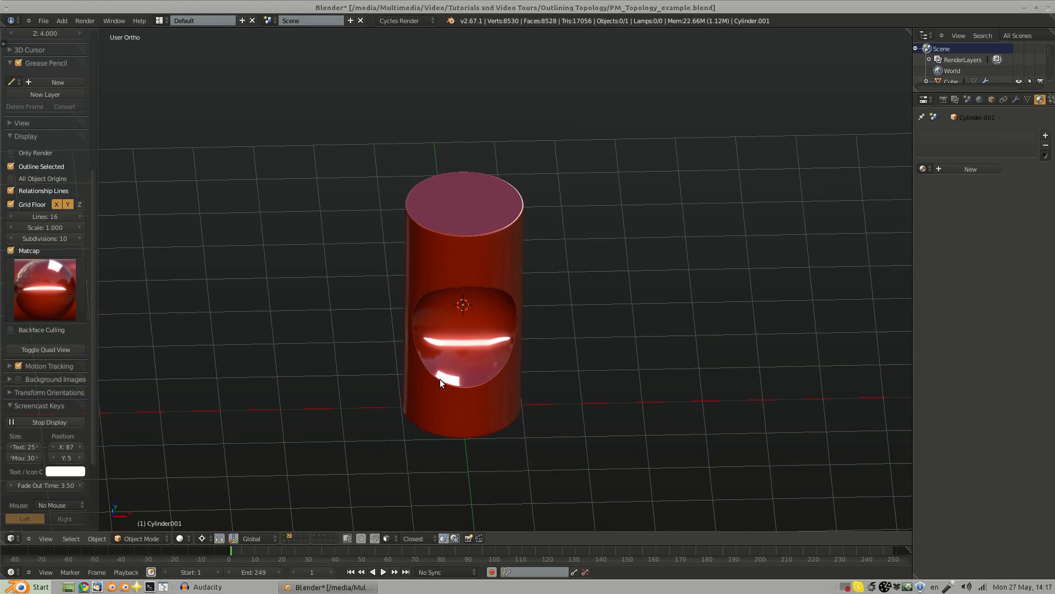
mouse_move(491, 364)
middle_down()
mouse_move(467, 409)
mouse_move(513, 365)
mouse_move(477, 353)
mouse_move(557, 328)
mouse_move(483, 359)
middle_up()
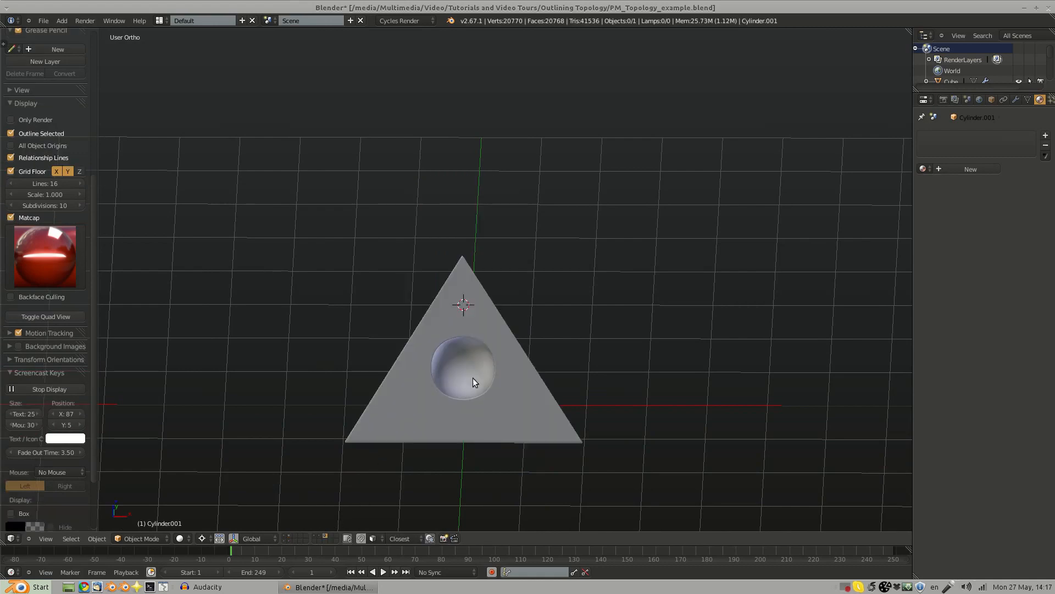
Step: Inspect the pyramid with spherical recesses from several sides, turn off its Matcap shading, and frame it in the view
middle_drag(472, 378, 634, 379)
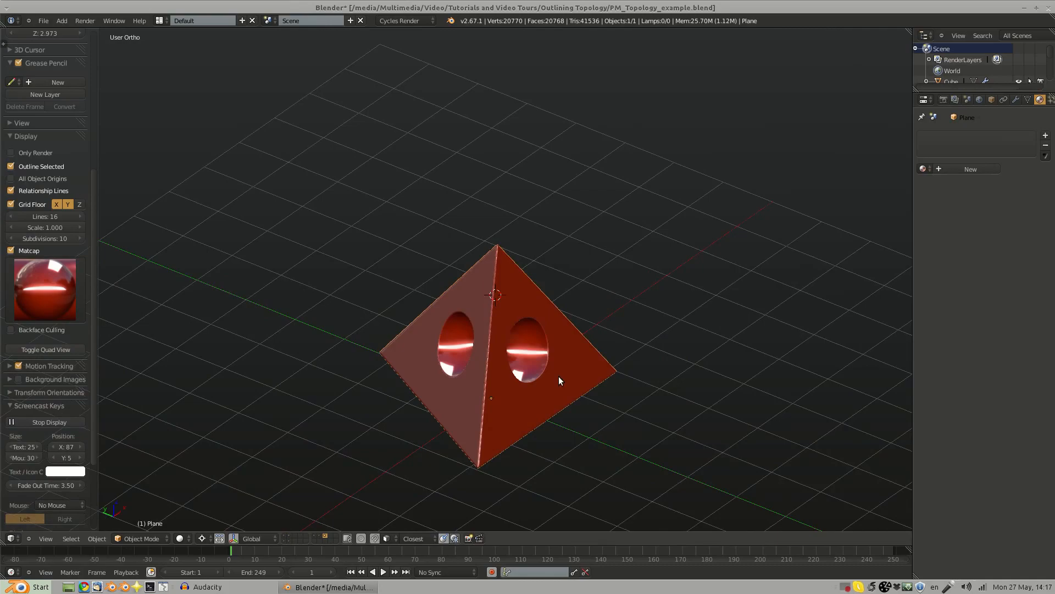
middle_drag(558, 376, 482, 354)
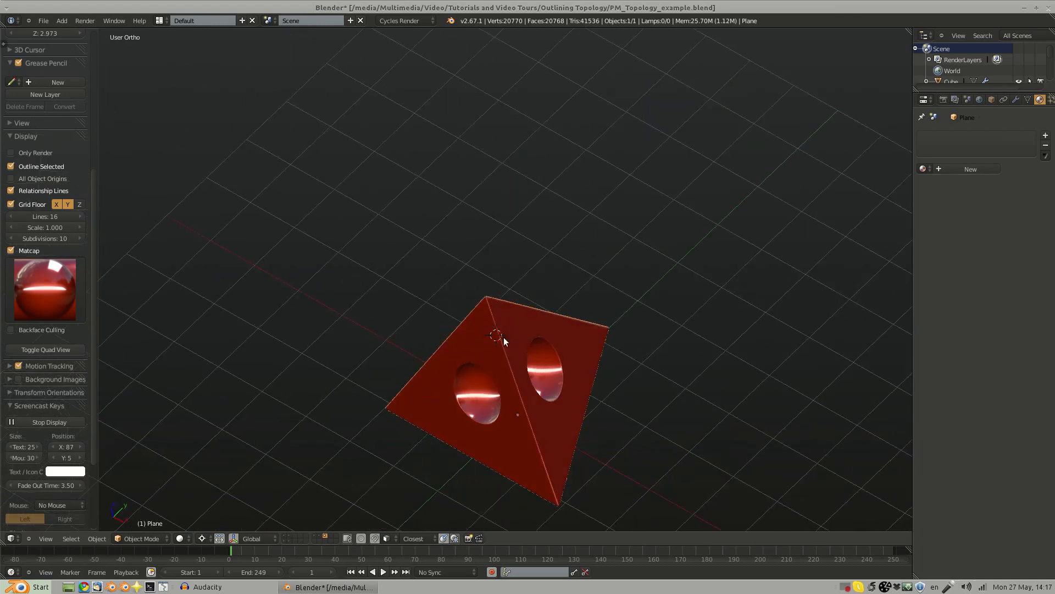
middle_drag(450, 358, 428, 321)
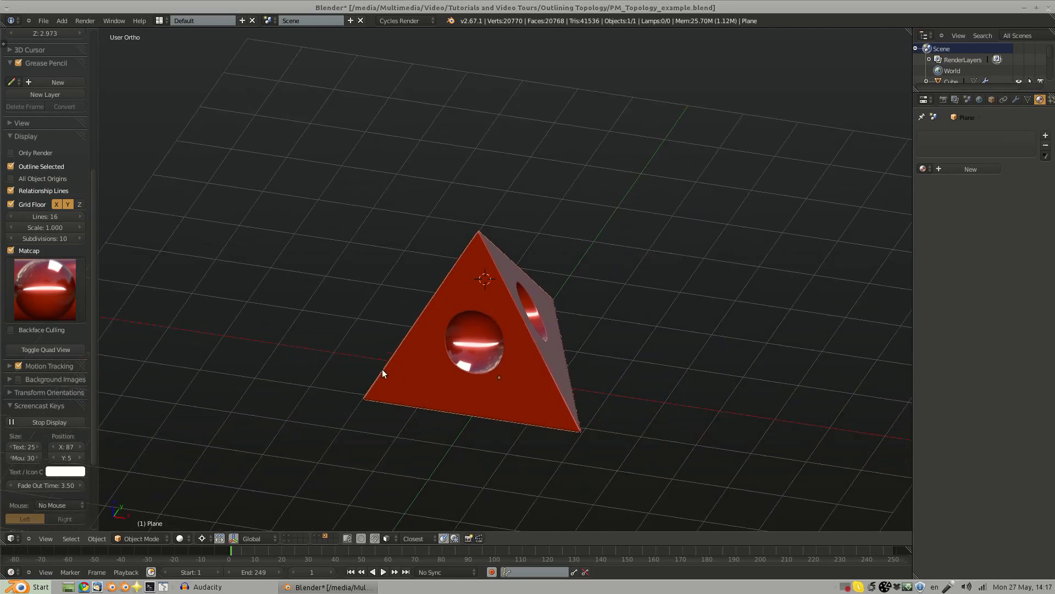
click(11, 250)
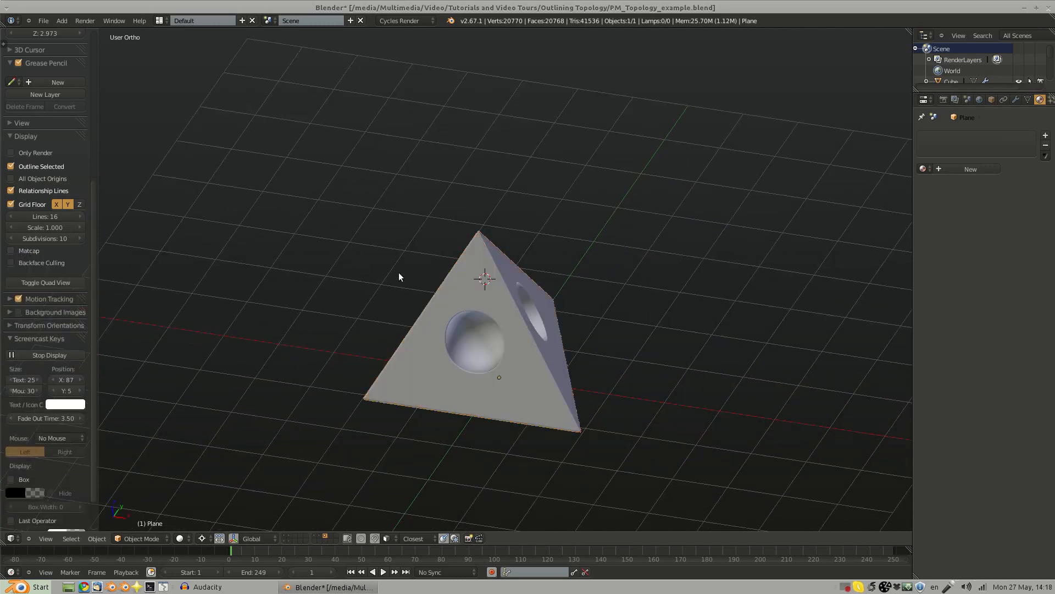
middle_drag(398, 272, 438, 313)
key(KP_Decimal)
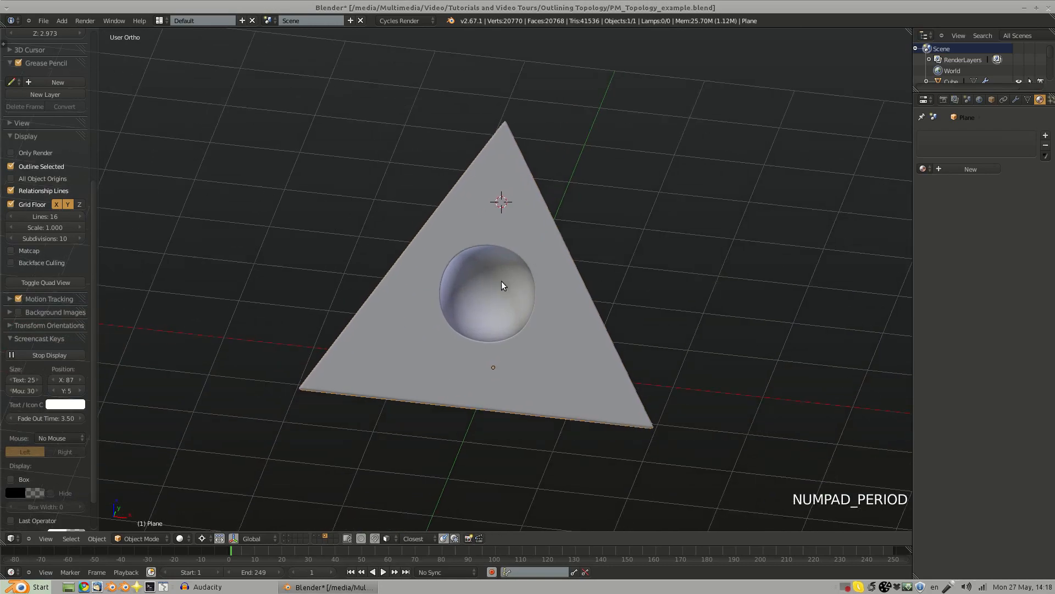
Step: Snap the 3D cursor to the pyramid's origin at the base centre and enter Edit Mode on the pyramid
key(shift+s)
click(490, 247)
key(Tab)
middle_drag(494, 290, 532, 294)
scroll(533, 295, up, 4)
shift+middle_drag(638, 299, 457, 269)
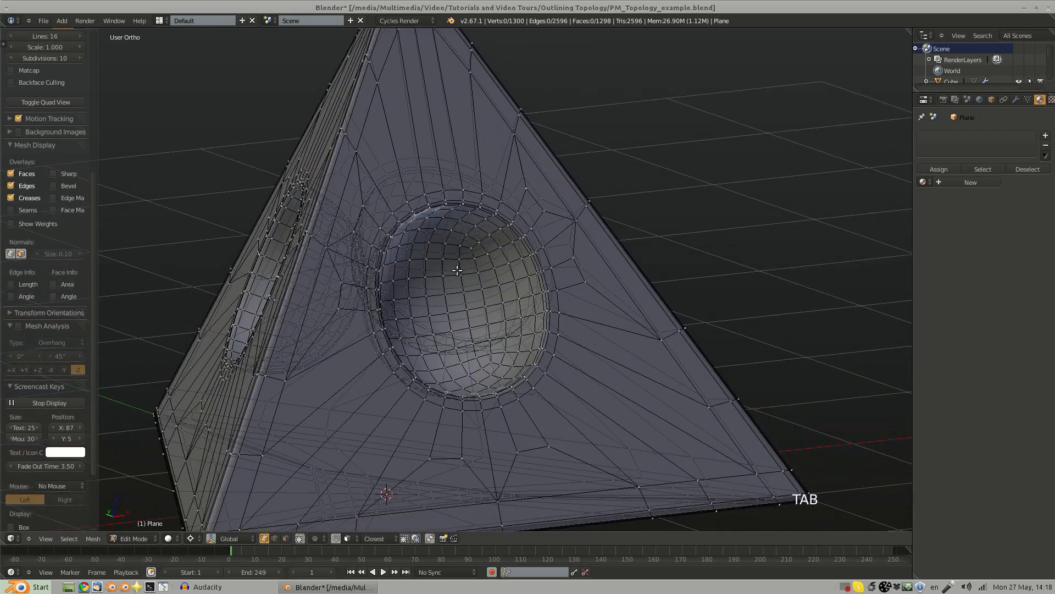
Step: Examine the quad topology inside and around the spherical recess on the pyramid's face
scroll(456, 269, up, 2)
shift+middle_drag(447, 305, 498, 328)
key(KP_1)
shift+middle_drag(438, 291, 554, 304)
scroll(476, 318, up, 1)
scroll(542, 269, up, 2)
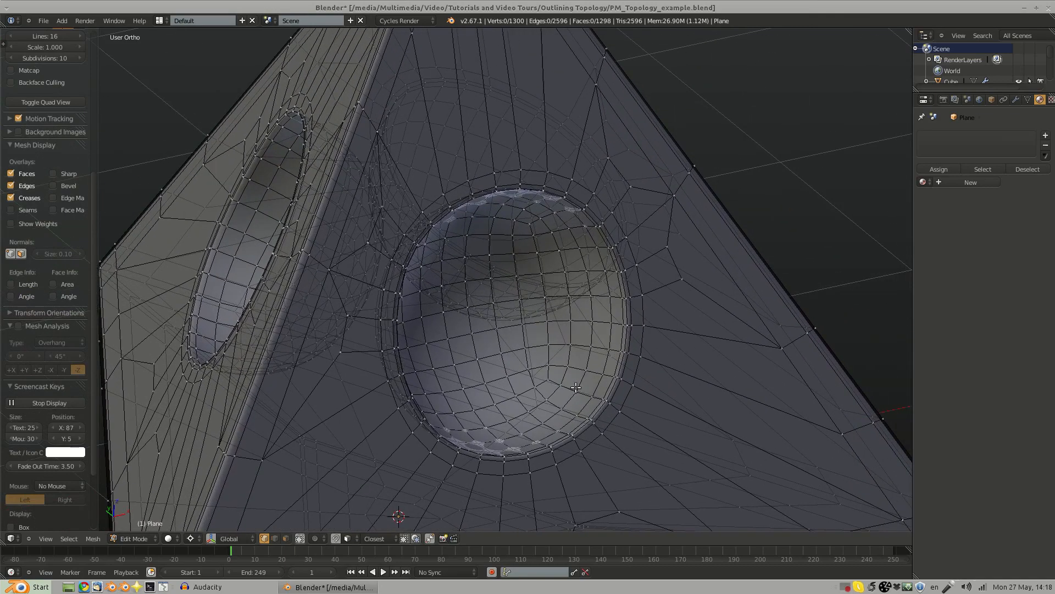
middle_drag(434, 344, 449, 373)
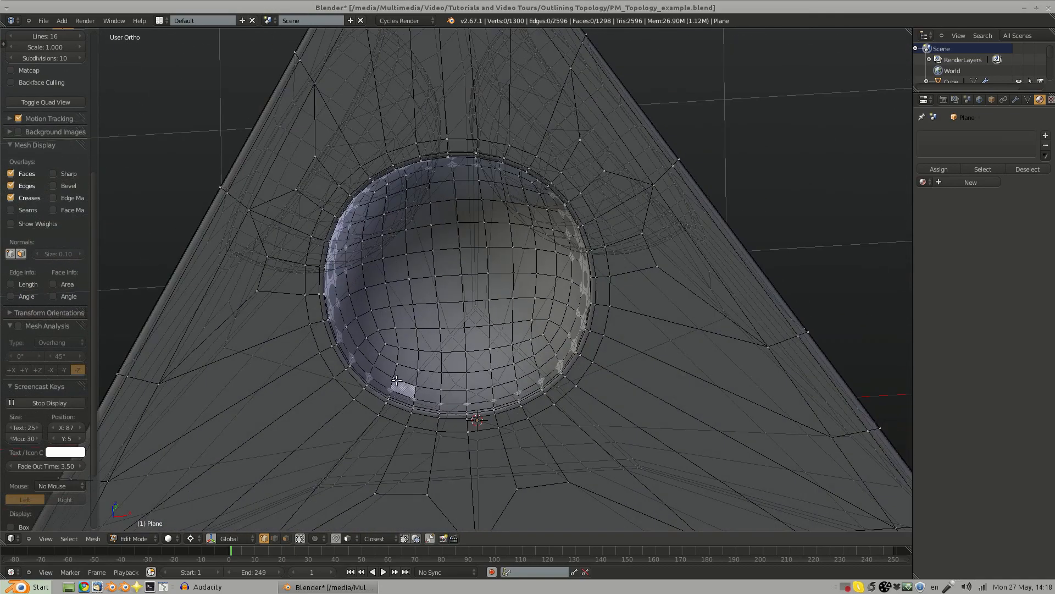
Step: Select the edge loop around the recess rim, examine it from several angles, and deselect everything
alt+right_click(374, 389)
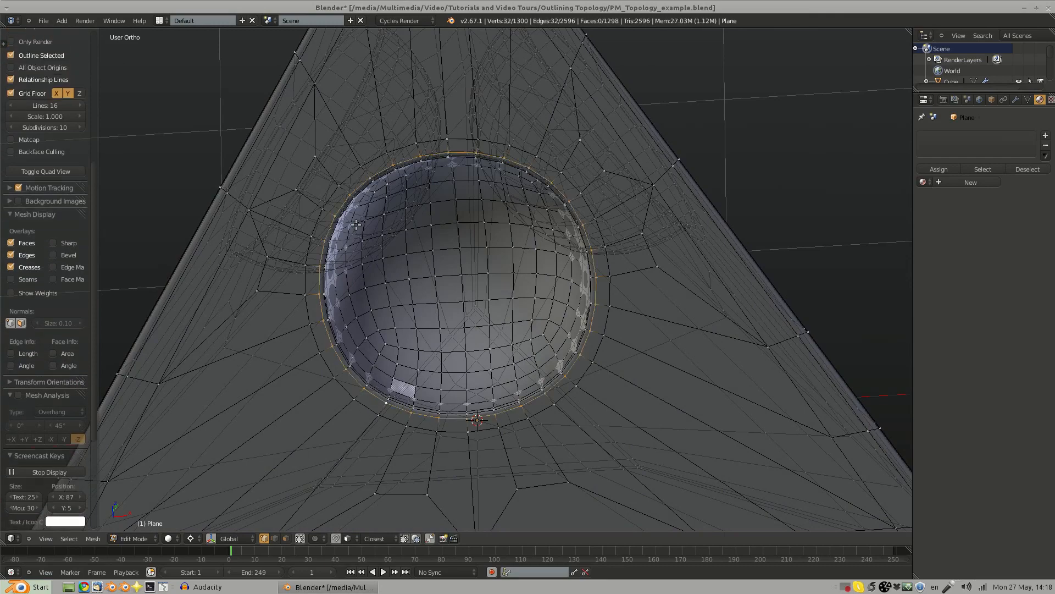
alt+right_click(383, 179)
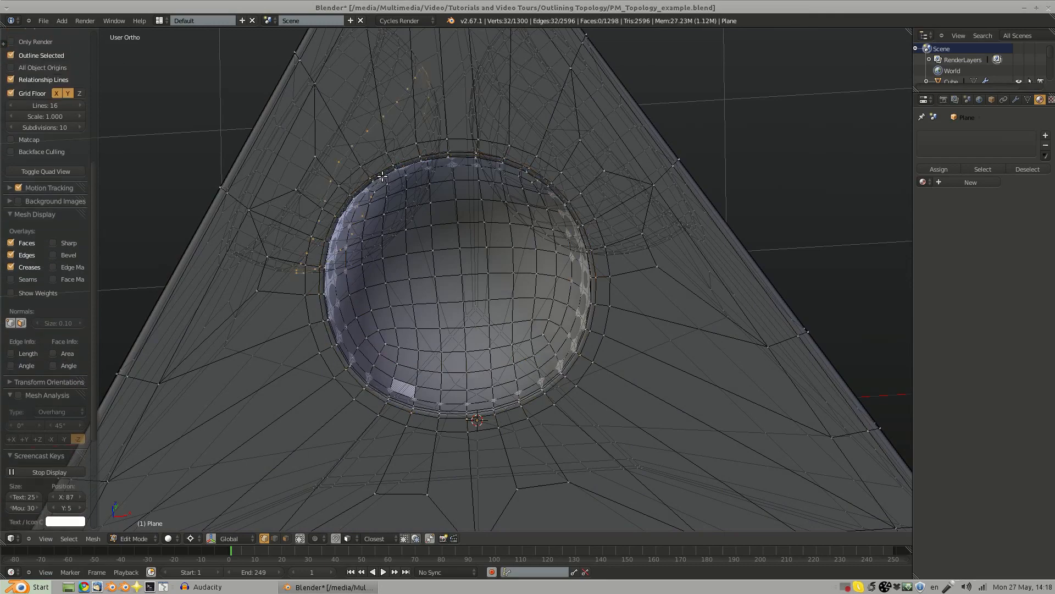
middle_drag(382, 175, 405, 310)
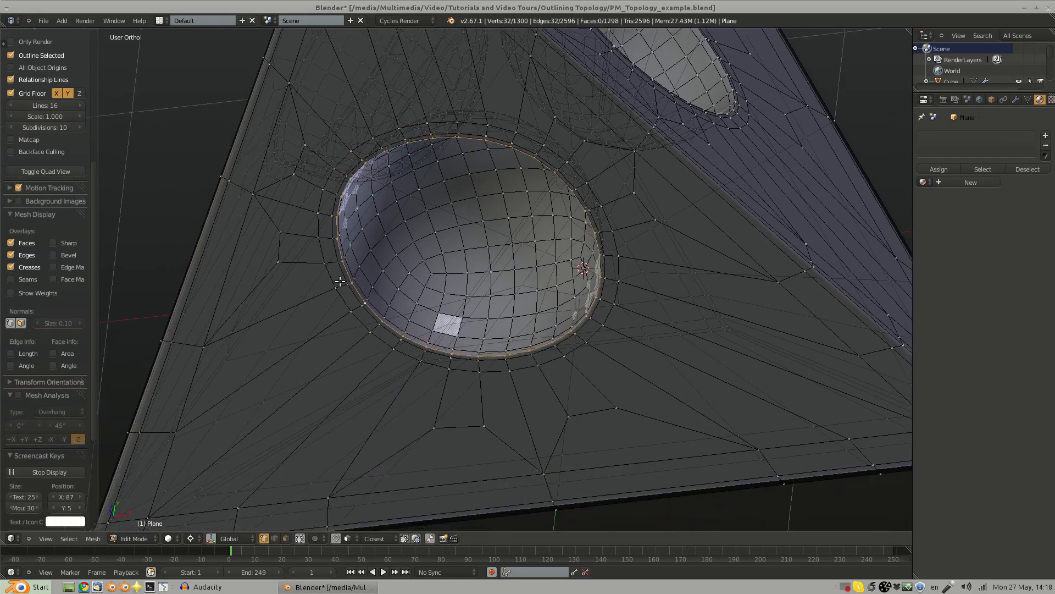
middle_drag(382, 223, 431, 216)
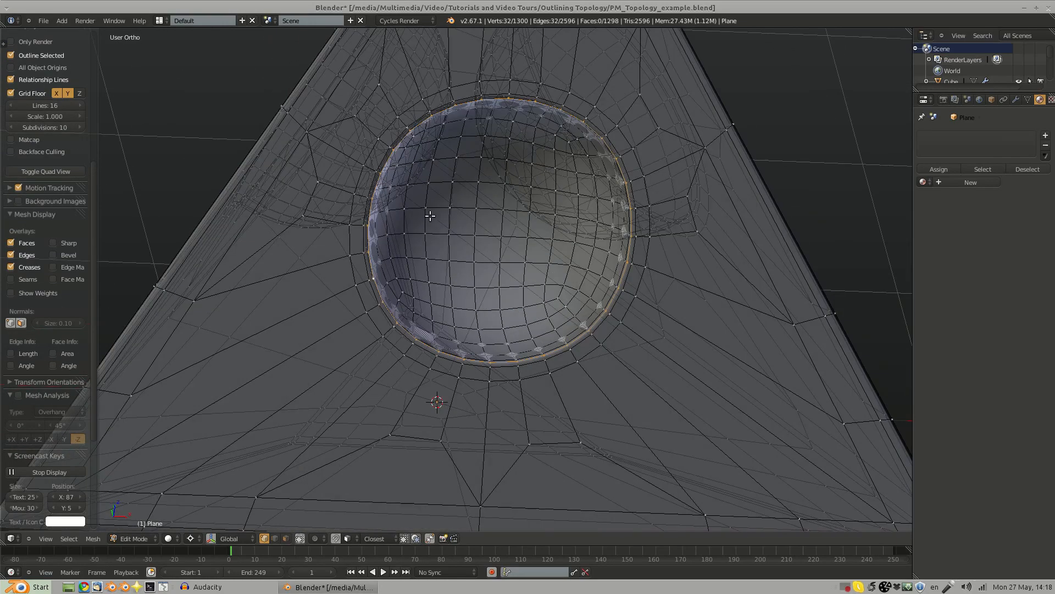
key(a)
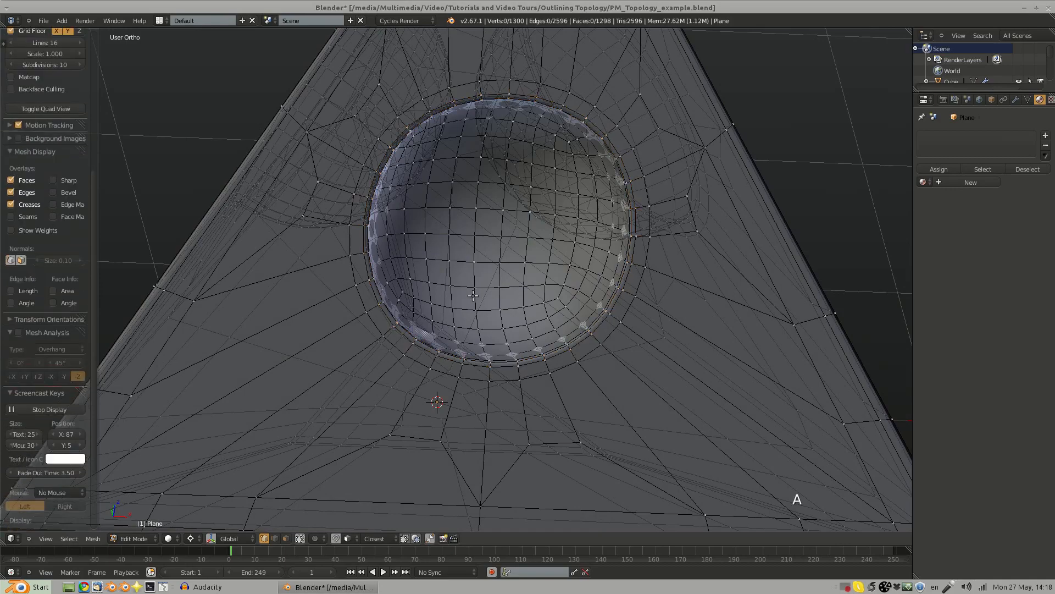
Step: Examine how the edges run from the recesses to the pyramid's outer edges, corners and apex
scroll(409, 335, down, 4)
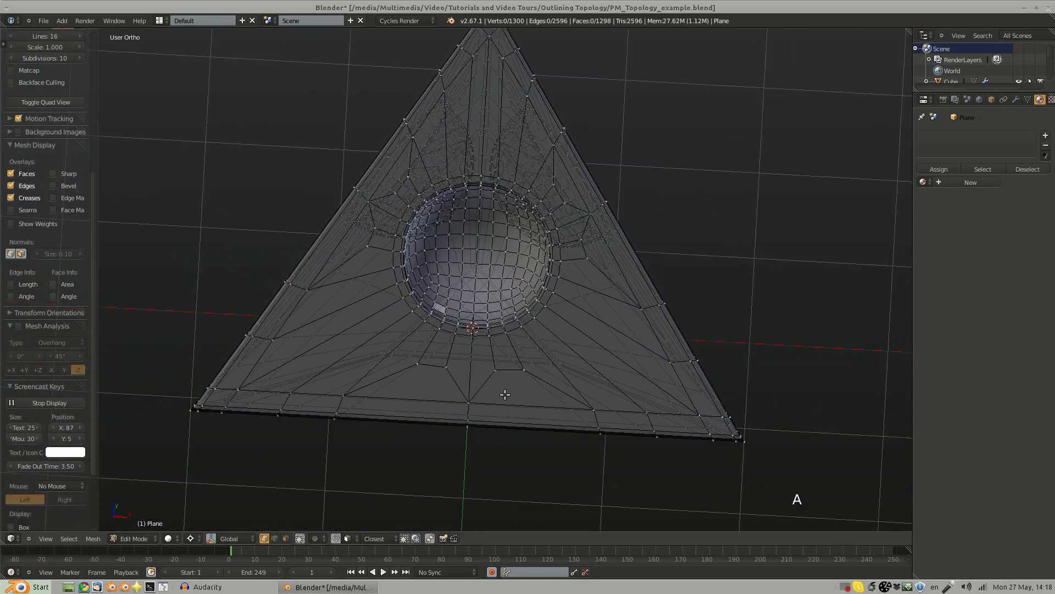
middle_drag(690, 414, 586, 461)
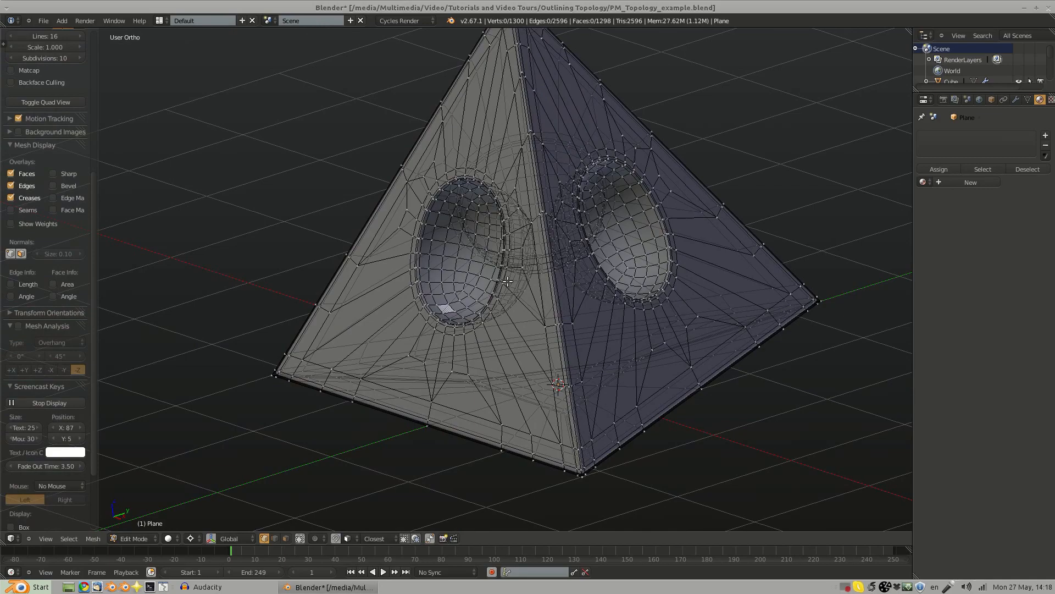
middle_drag(507, 282, 529, 428)
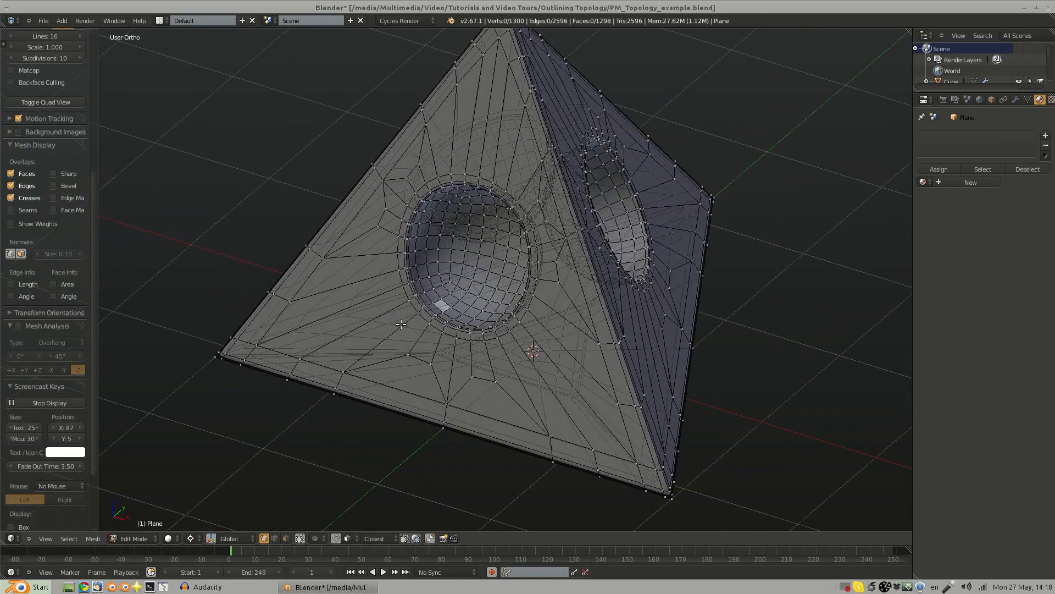
scroll(473, 202, down, 4)
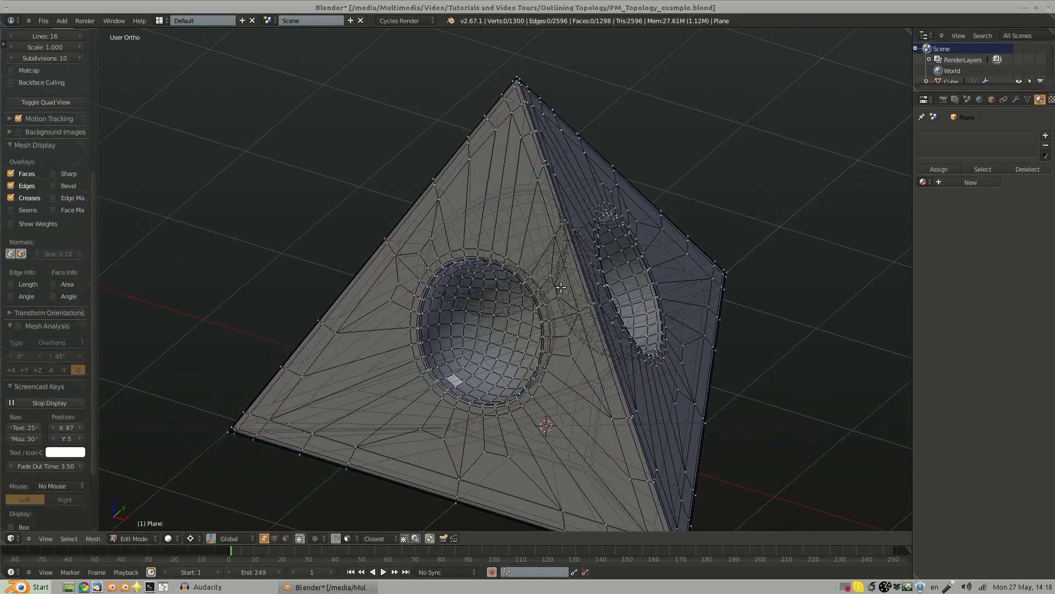
shift+middle_drag(466, 170, 554, 235)
scroll(511, 267, up, 5)
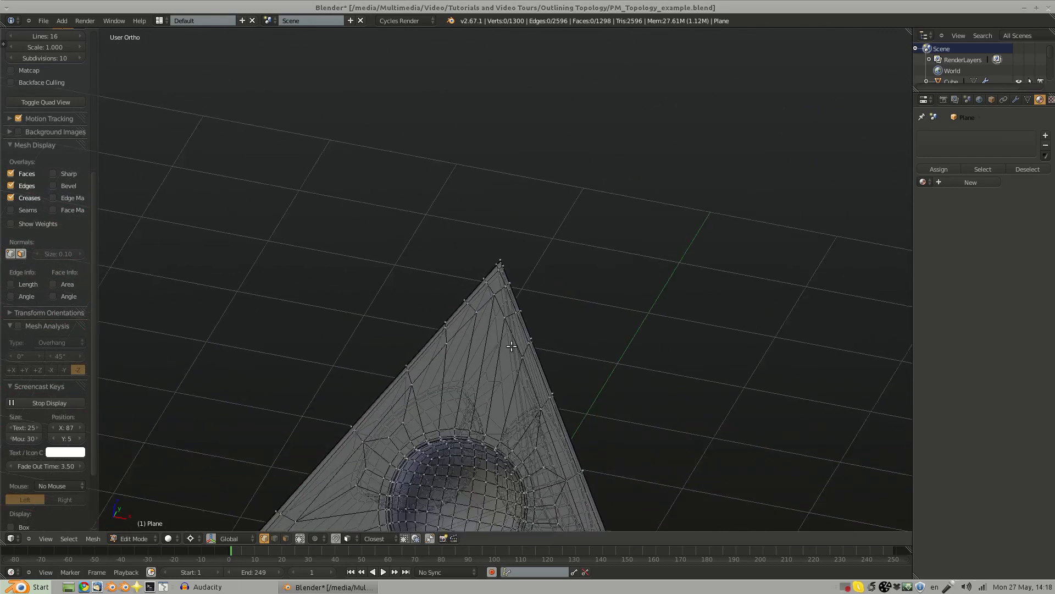
Step: Try adding a loop cut along the pyramid's outer edge at the apex, and undo it
click(518, 269)
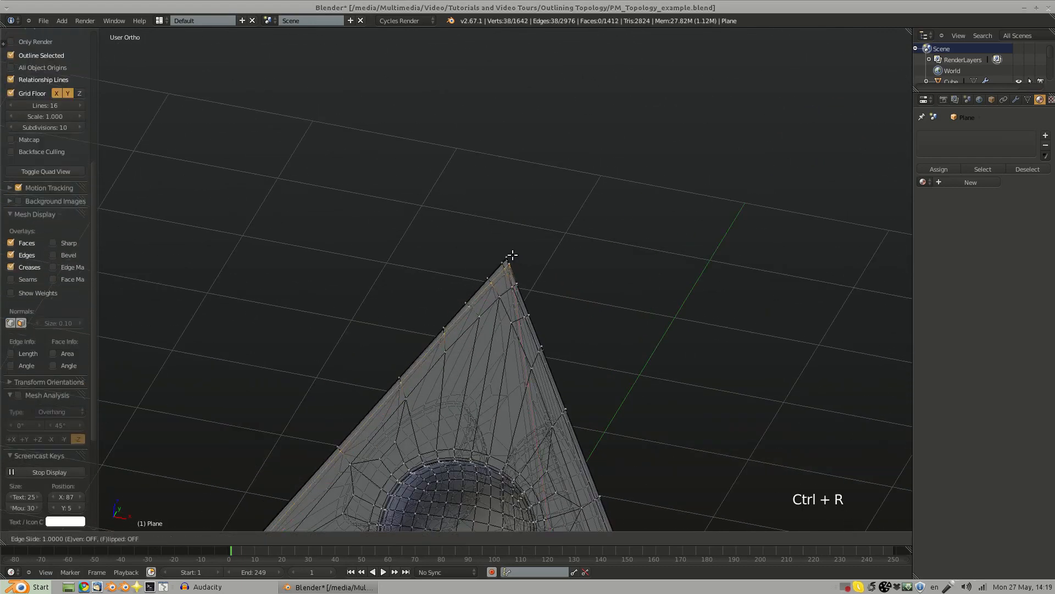
click(522, 269)
key(ctrl+z)
Step: Limit the mesh display to visible geometry, show the pyramid's modifier settings, and view it from the front
shift+middle_drag(507, 309, 493, 221)
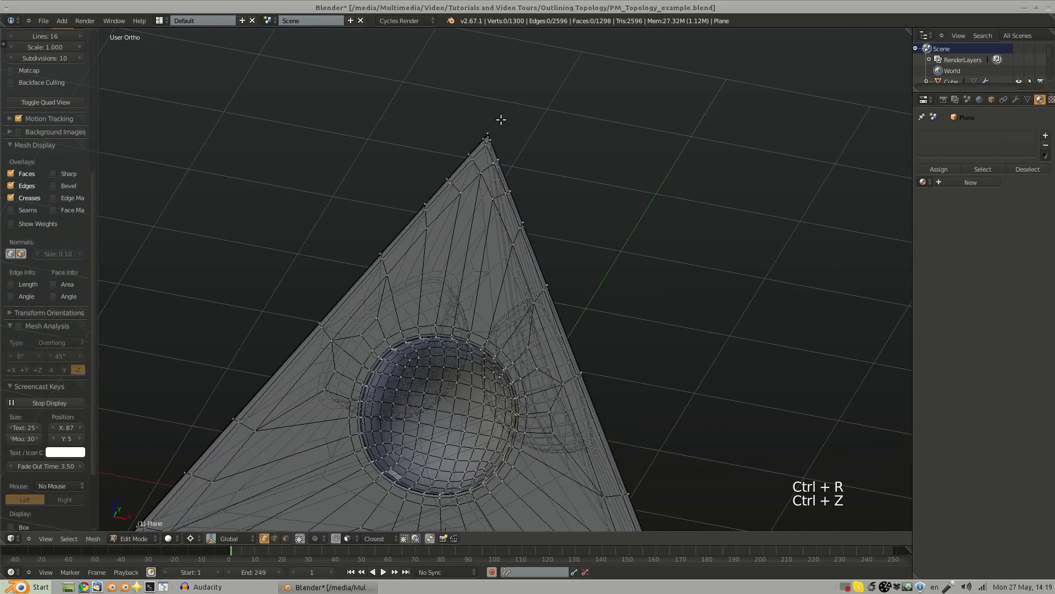
shift+middle_drag(446, 357, 452, 226)
middle_drag(539, 272, 496, 359)
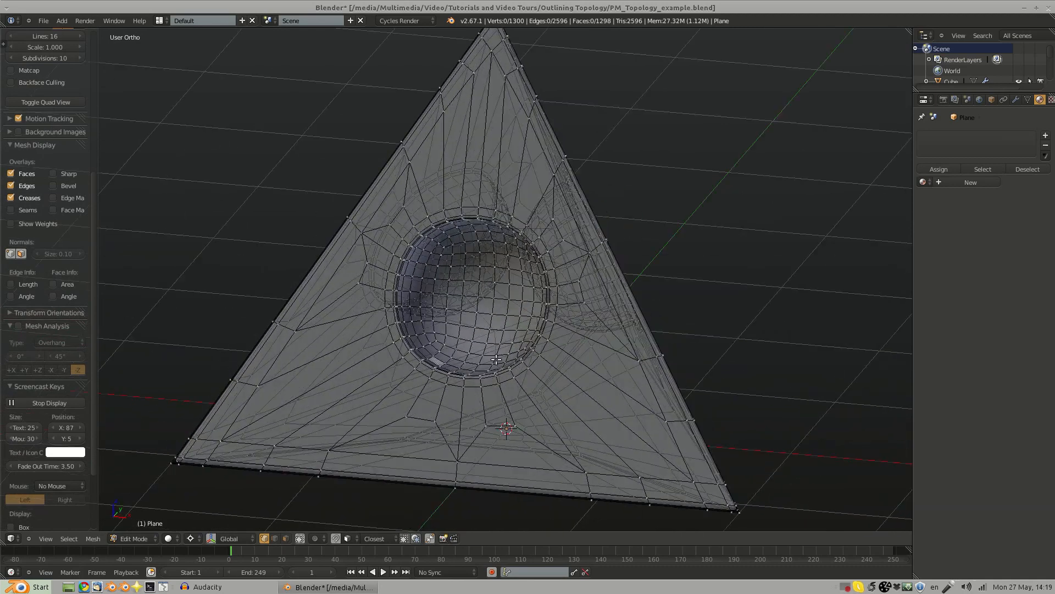
click(300, 540)
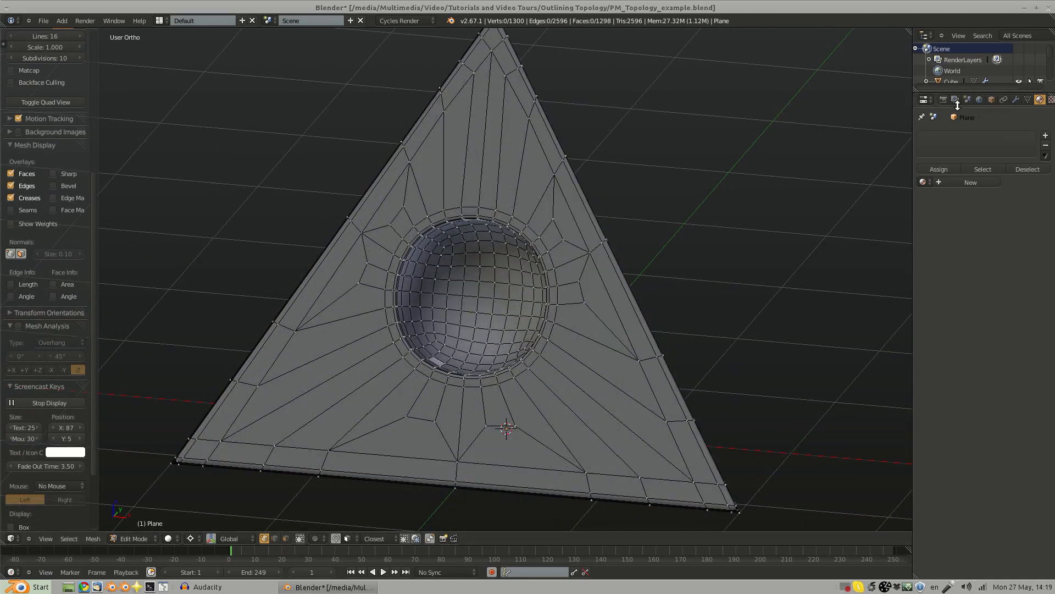
click(1016, 100)
key(KP_1)
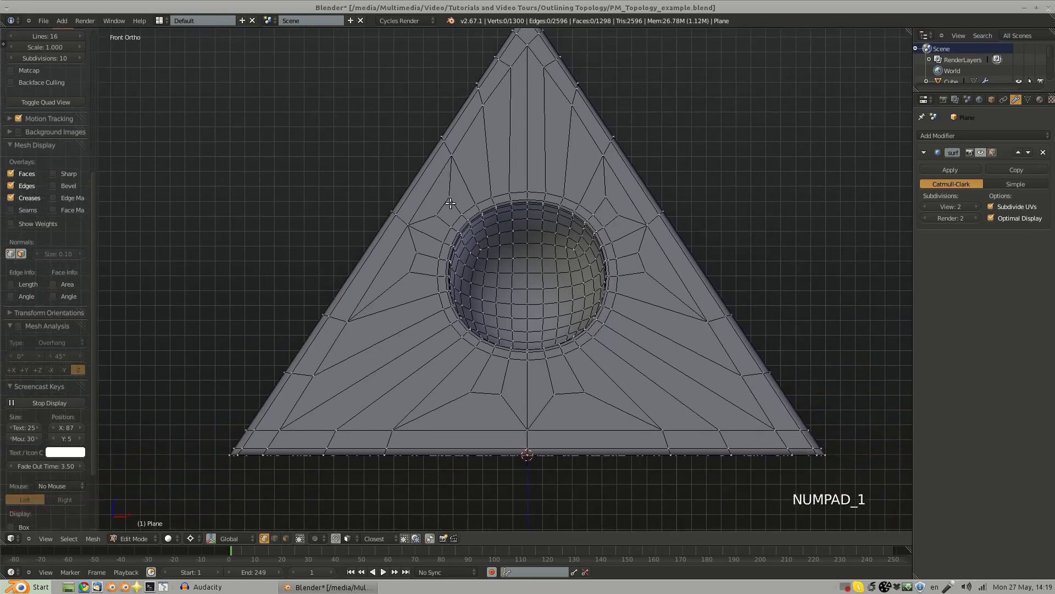
Step: Examine the edge flow around the recesses, across the pyramid's neighbouring faces and on its underside
scroll(441, 236, up, 3)
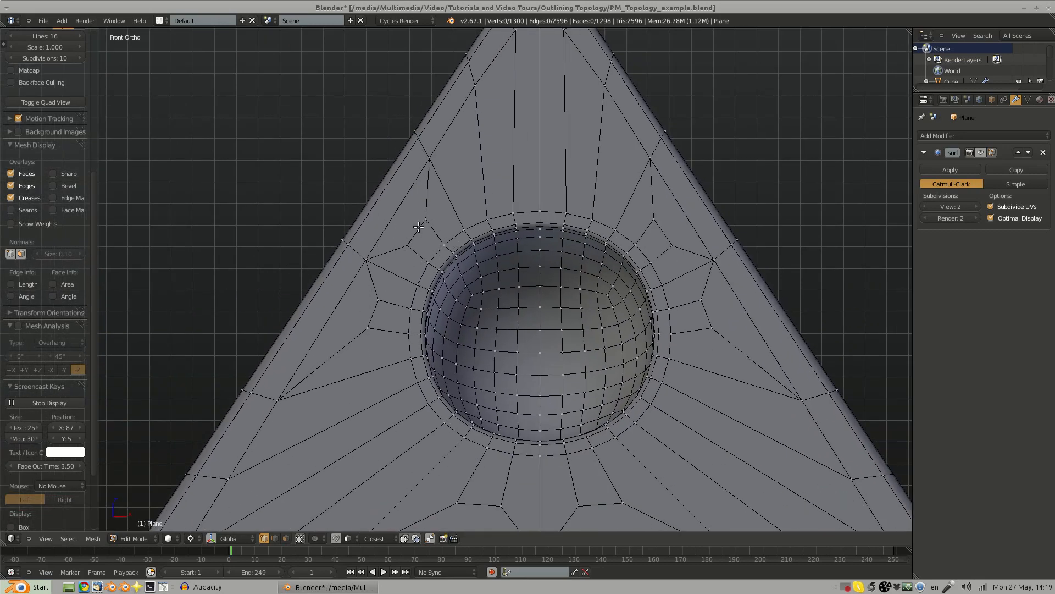
middle_drag(372, 189, 488, 313)
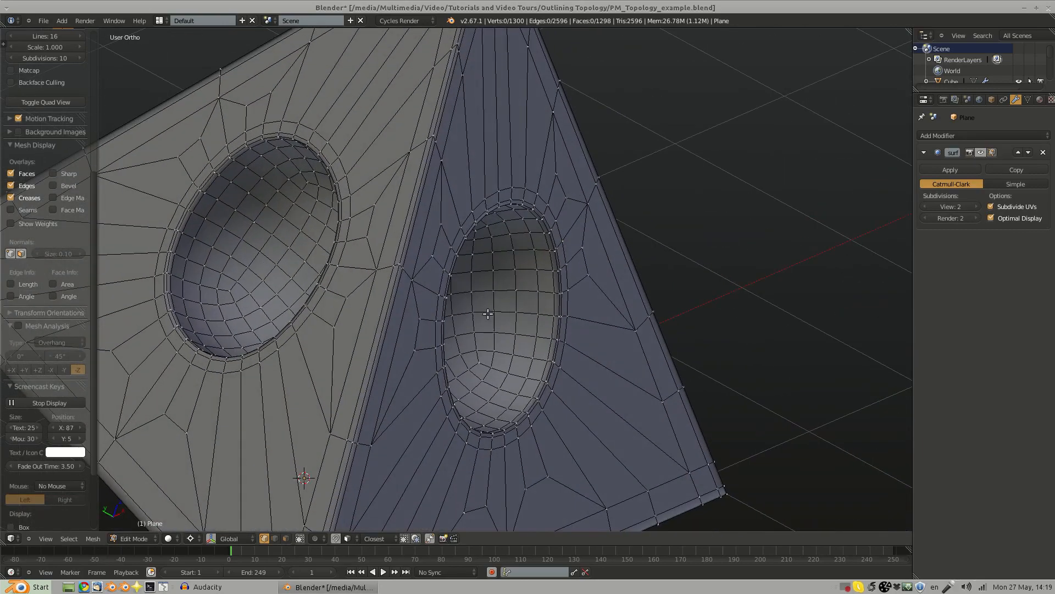
middle_drag(435, 248, 394, 235)
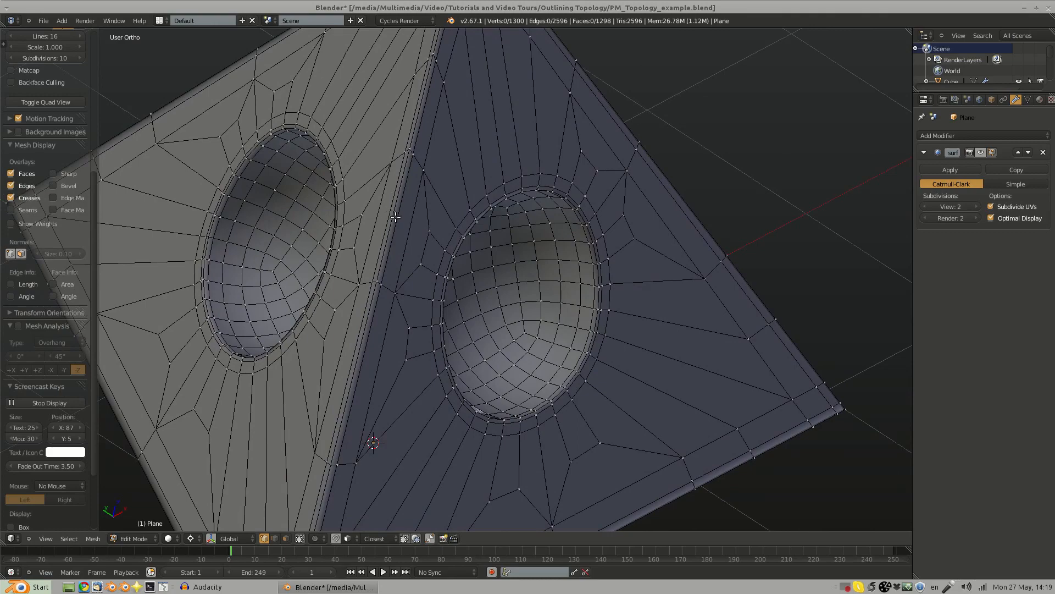
middle_drag(409, 232, 527, 233)
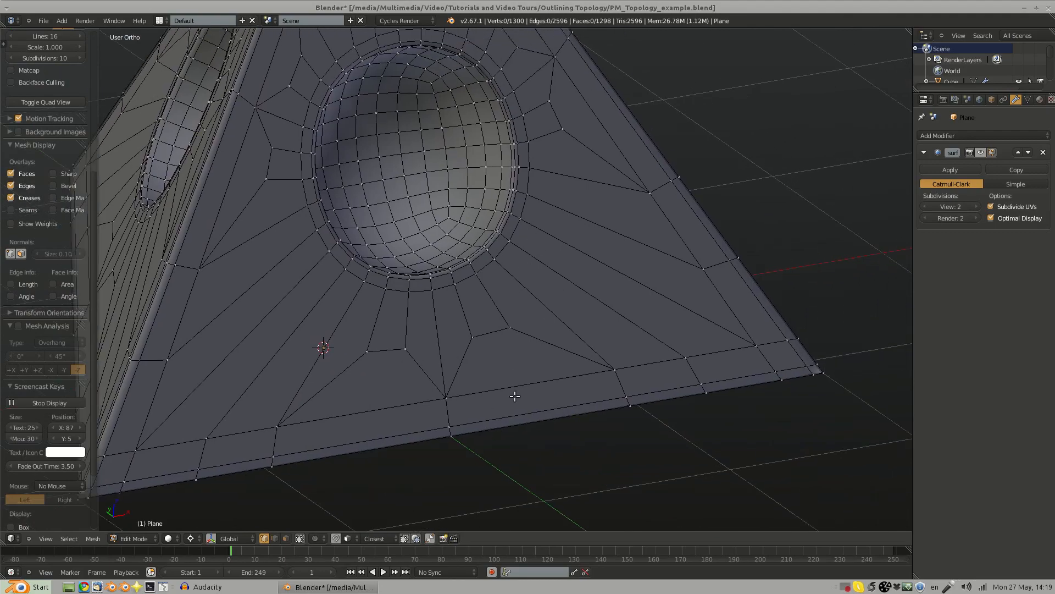
middle_drag(473, 295, 399, 254)
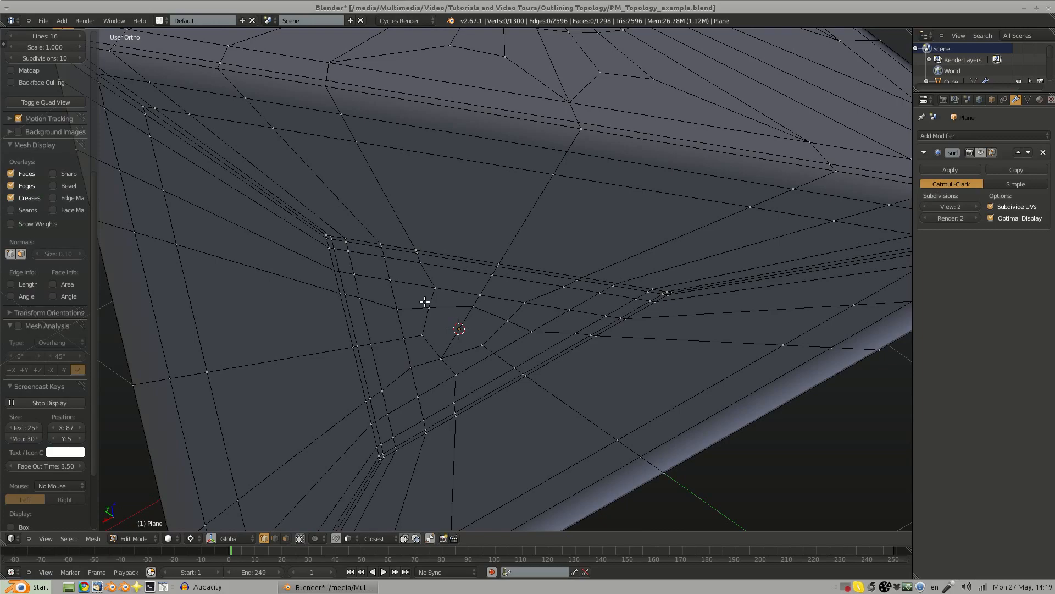
middle_drag(434, 299, 449, 258)
scroll(457, 203, down, 3)
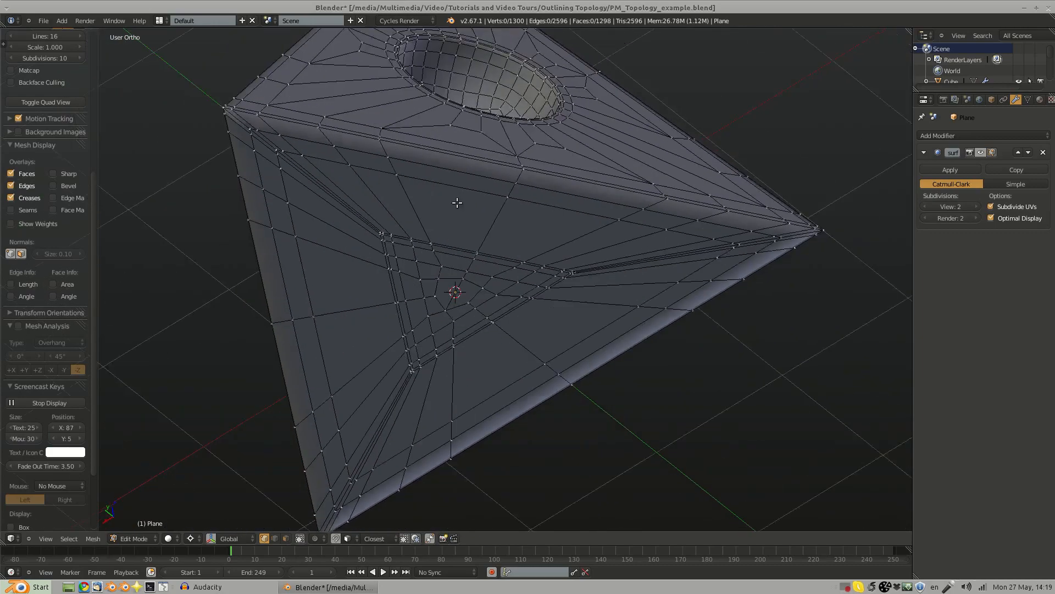
Step: Try a loop cut through the kite-shaped quads beside the upper rim of a pyramid face's recess, and undo it
middle_drag(457, 203, 547, 409)
middle_drag(633, 365, 515, 437)
middle_drag(525, 341, 469, 314)
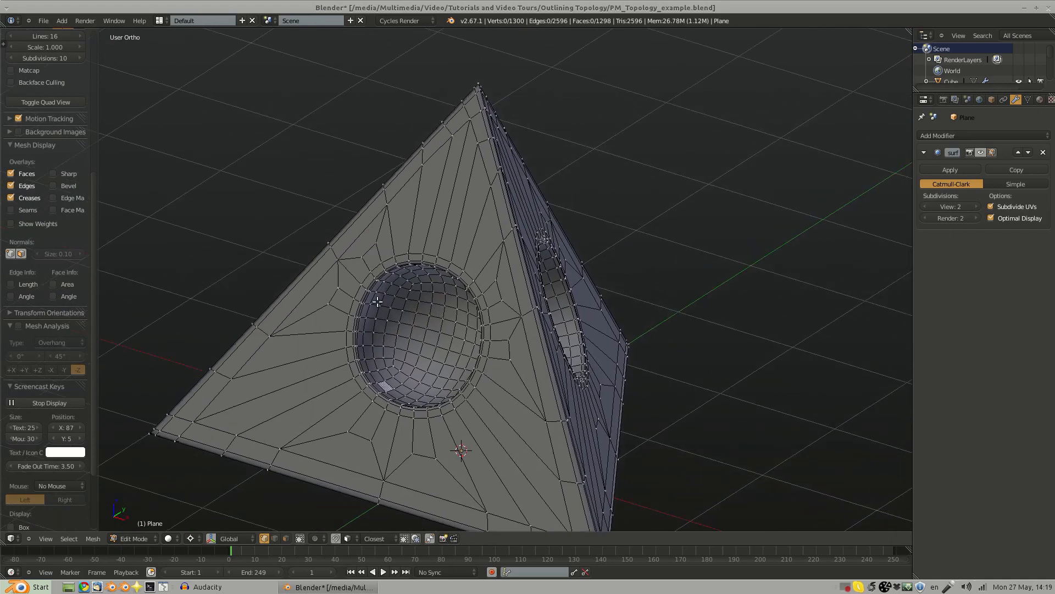
middle_drag(378, 302, 490, 260)
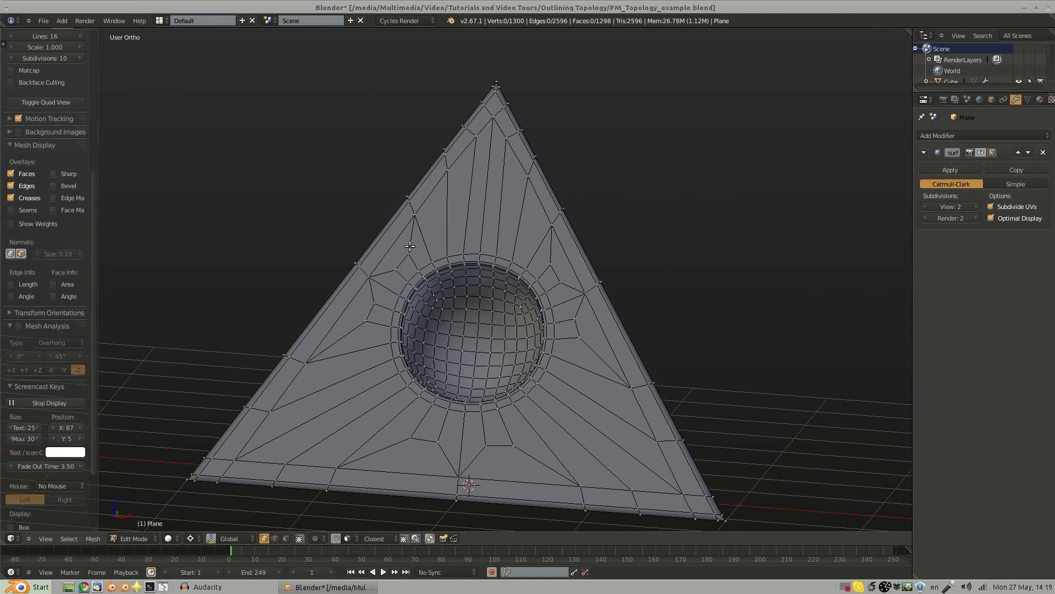
key(ctrl+r)
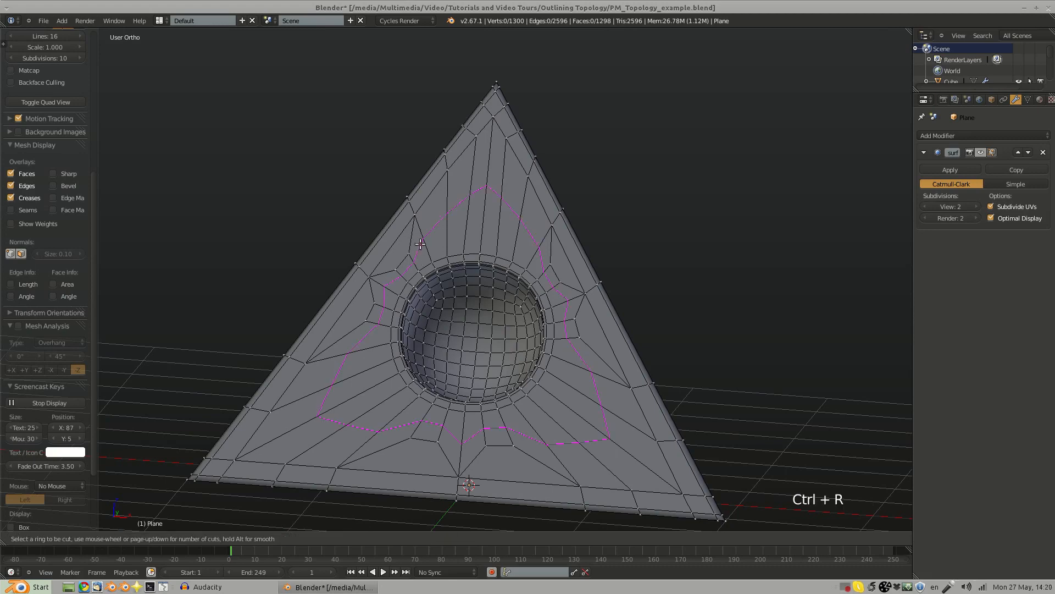
click(409, 243)
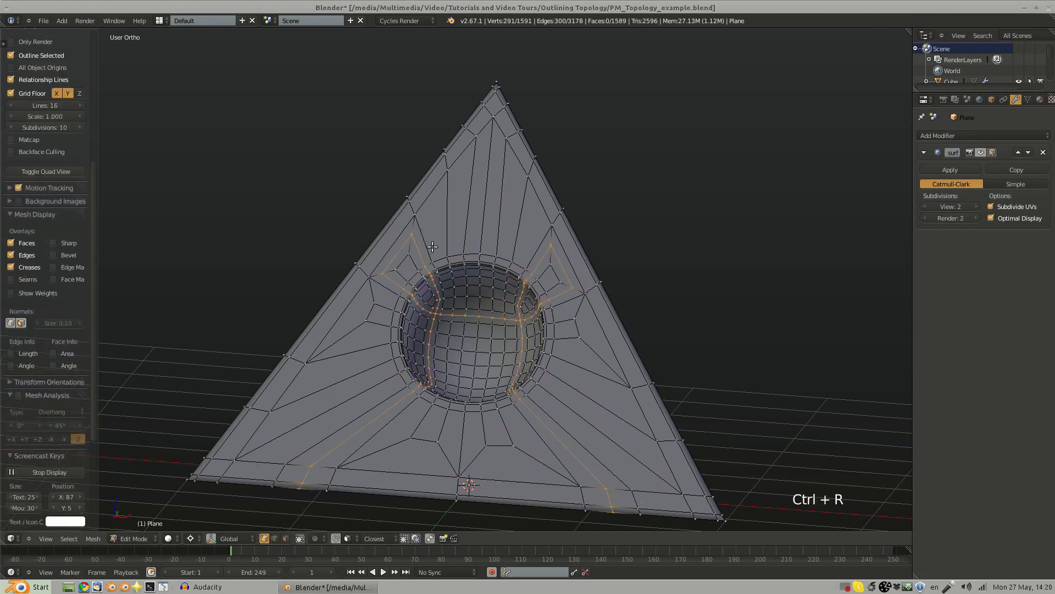
key(ctrl+z)
Step: Try a loop cut through the matching kite-shaped quads on the opposite side of the recess, and undo it
middle_drag(433, 249, 447, 330)
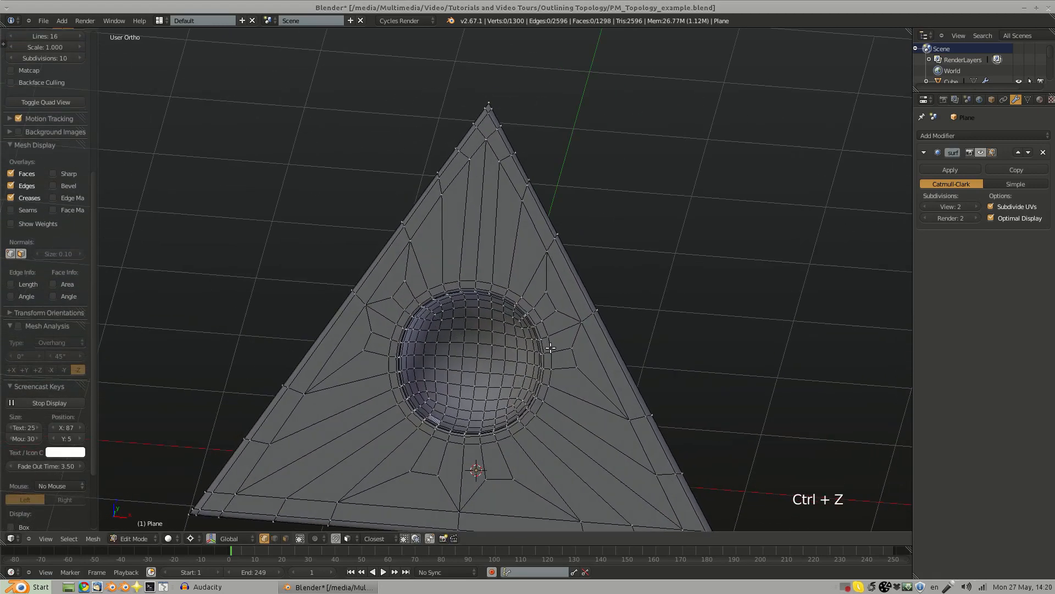
middle_drag(550, 348, 540, 199)
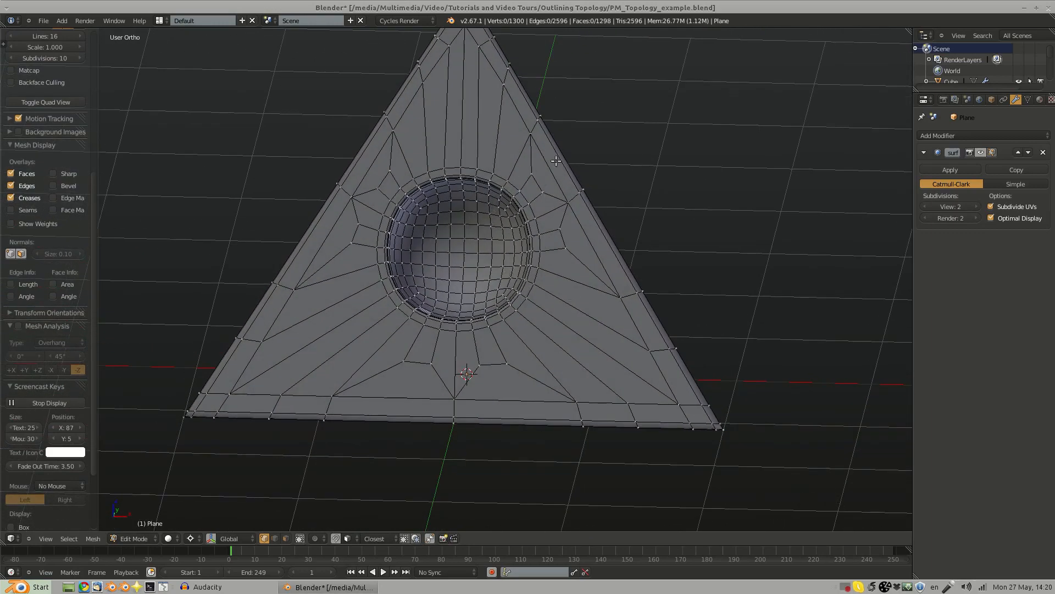
key(ctrl+r)
click(533, 163)
right_click(533, 163)
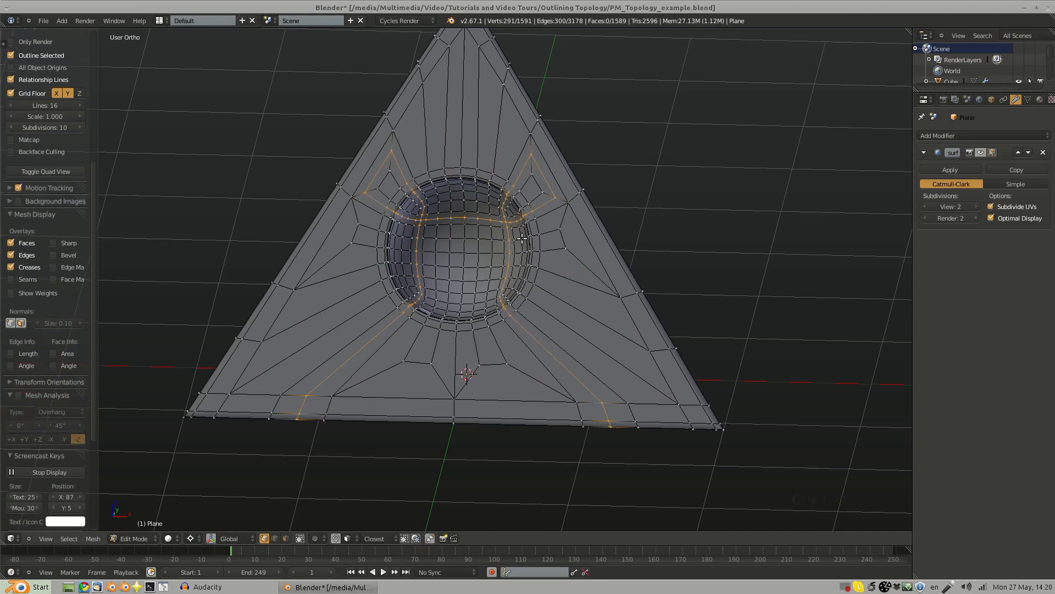
key(ctrl+z)
Step: Add a centred loop cut running across the recess and around the small quads on both its sides, and clear the selection
key(ctrl+r)
click(584, 268)
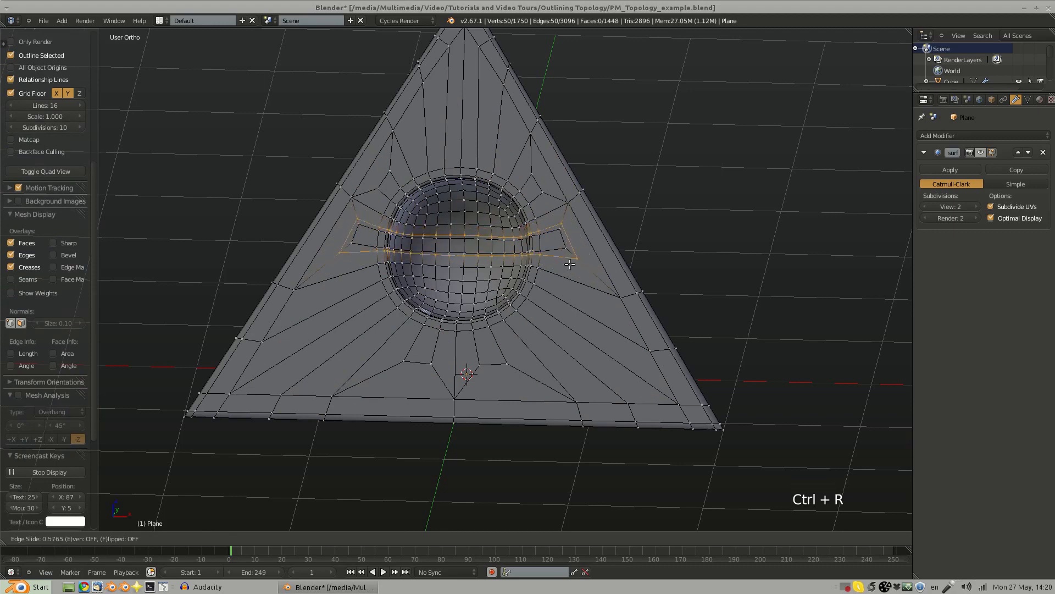
right_click(566, 261)
ctrl+middle_drag(432, 225, 428, 264)
shift+middle_drag(428, 263, 463, 264)
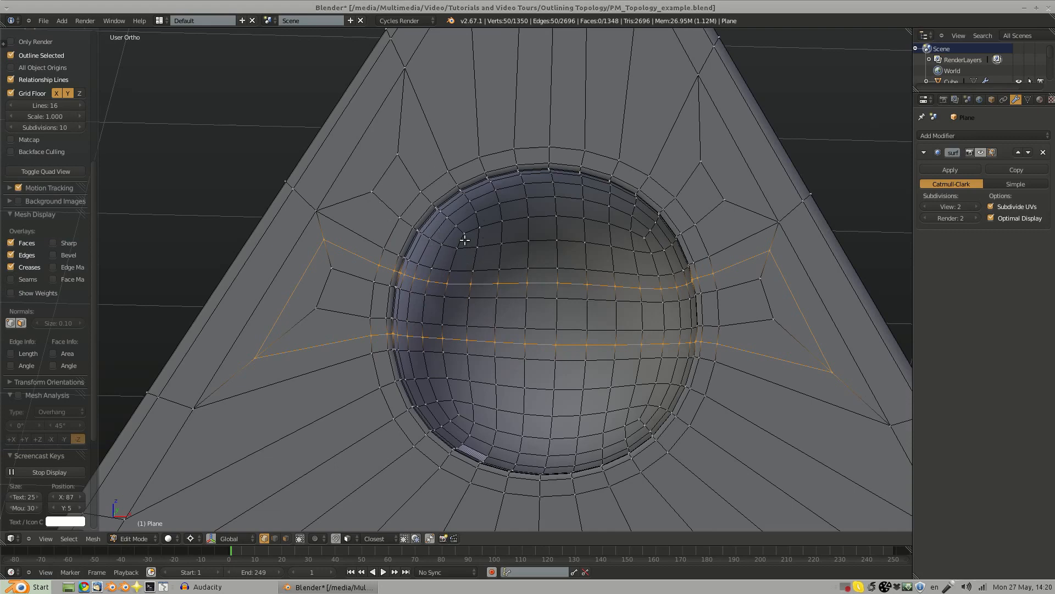
scroll(508, 301, down, 3)
scroll(517, 298, up, 2)
key(a)
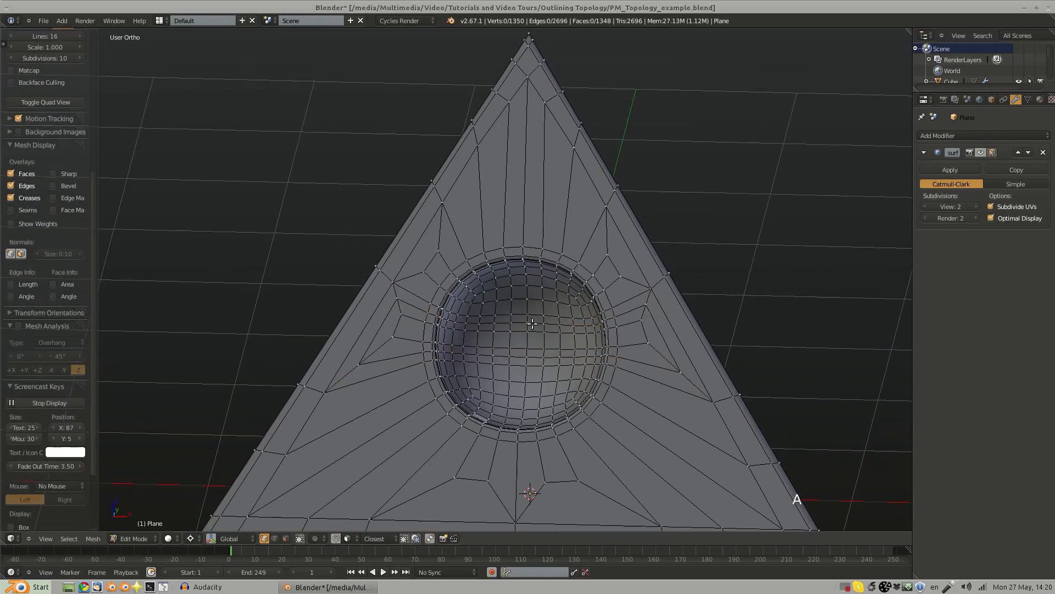
Step: Return to Object Mode on the layer with the corner-recessed cube, and save over PM_Topology_example.blend
middle_drag(527, 295, 506, 288)
key(Tab)
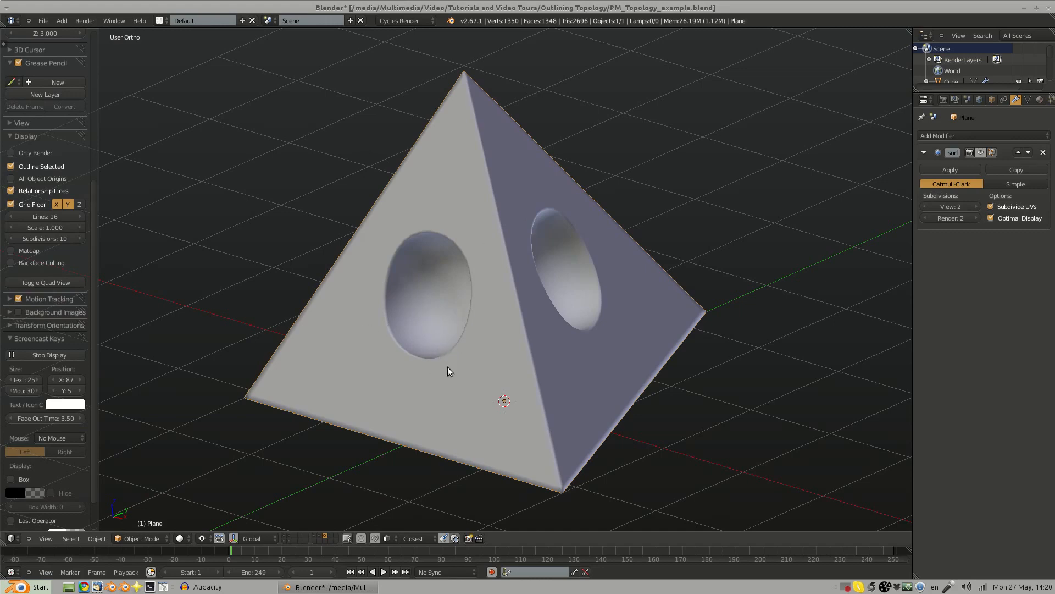
middle_drag(447, 367, 339, 464)
click(283, 536)
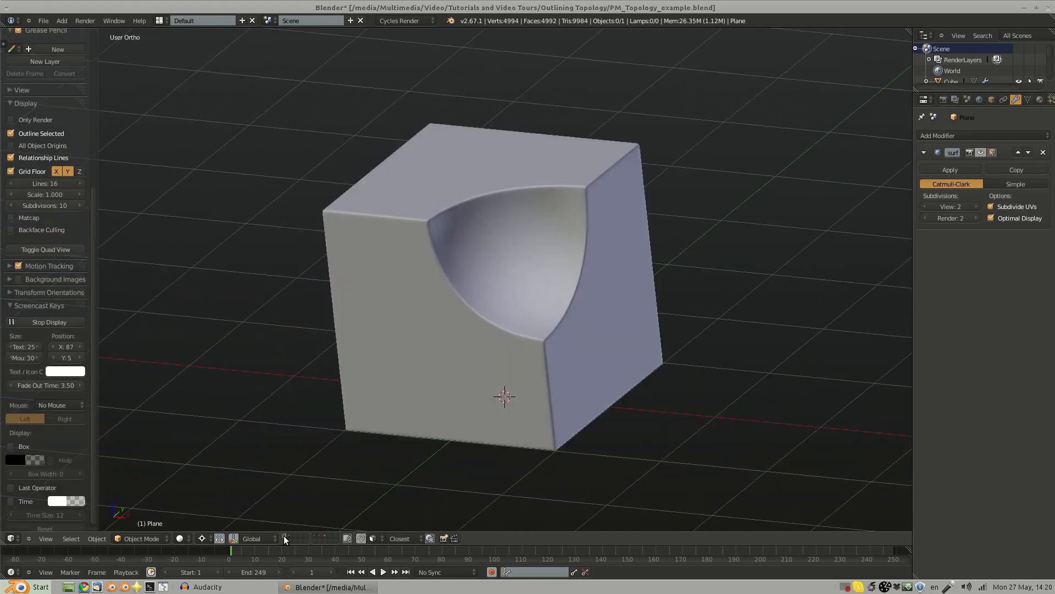
key(ctrl+w)
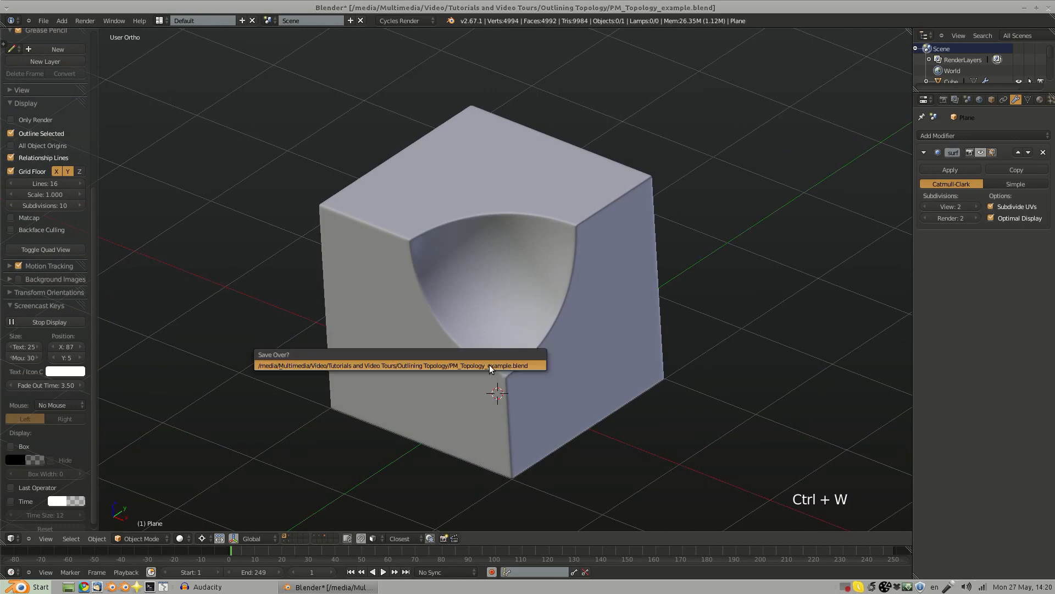
click(491, 365)
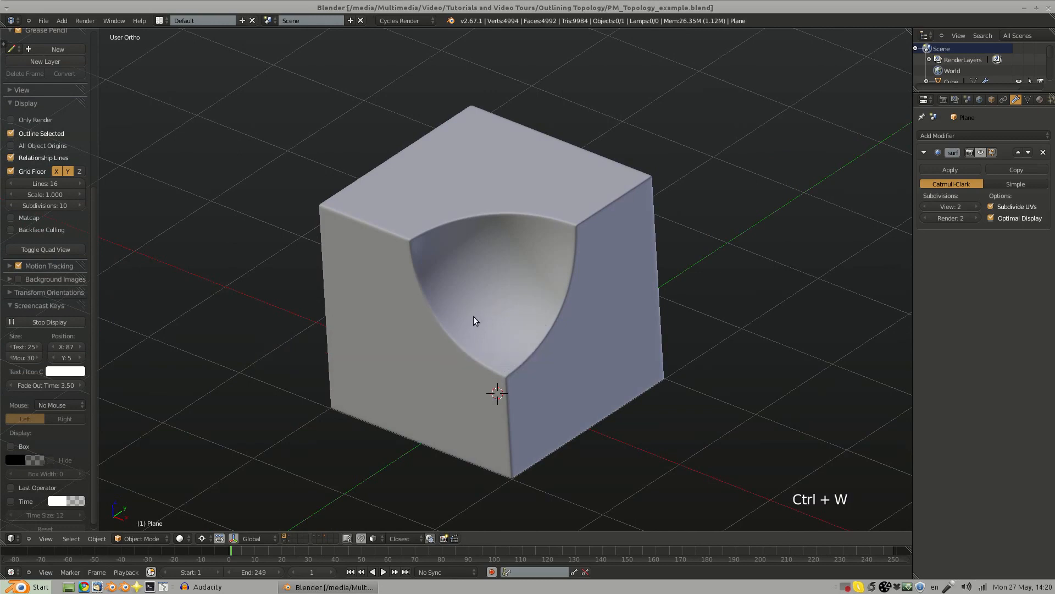
Step: Open ConceptCookie_FantasyAxe_Final.blend from the ConceptCookie_FantasyAxe folder under Blender/2013/Mini Projects
key(ctrl+o)
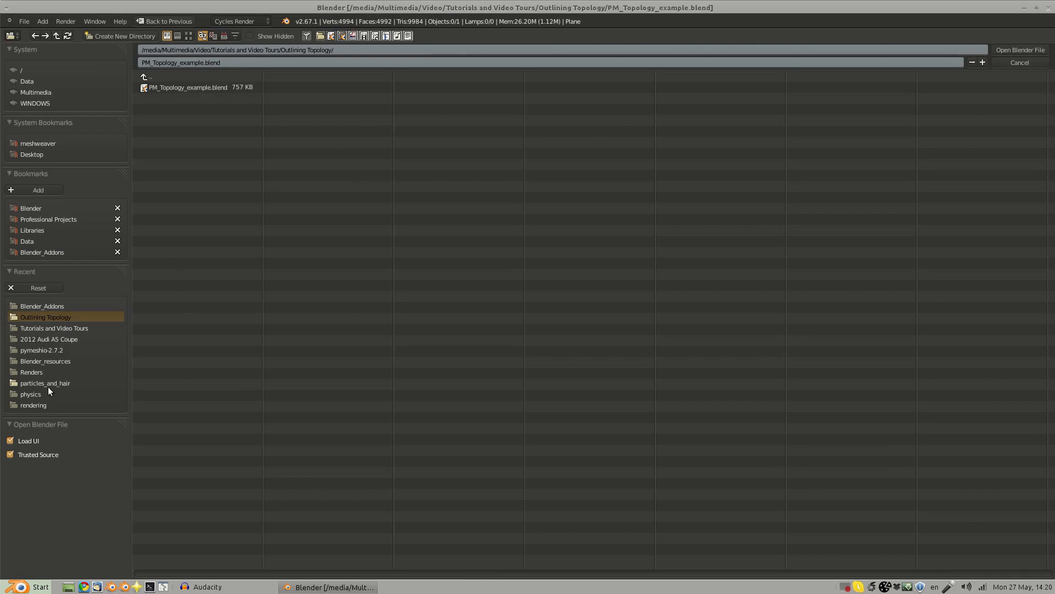
click(25, 209)
click(159, 153)
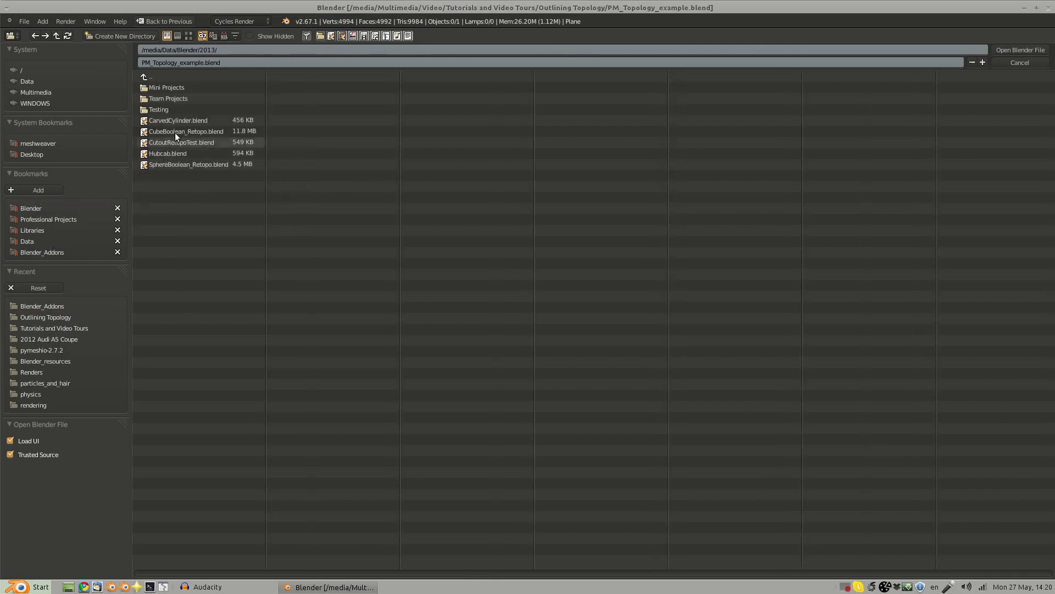
click(170, 89)
click(176, 87)
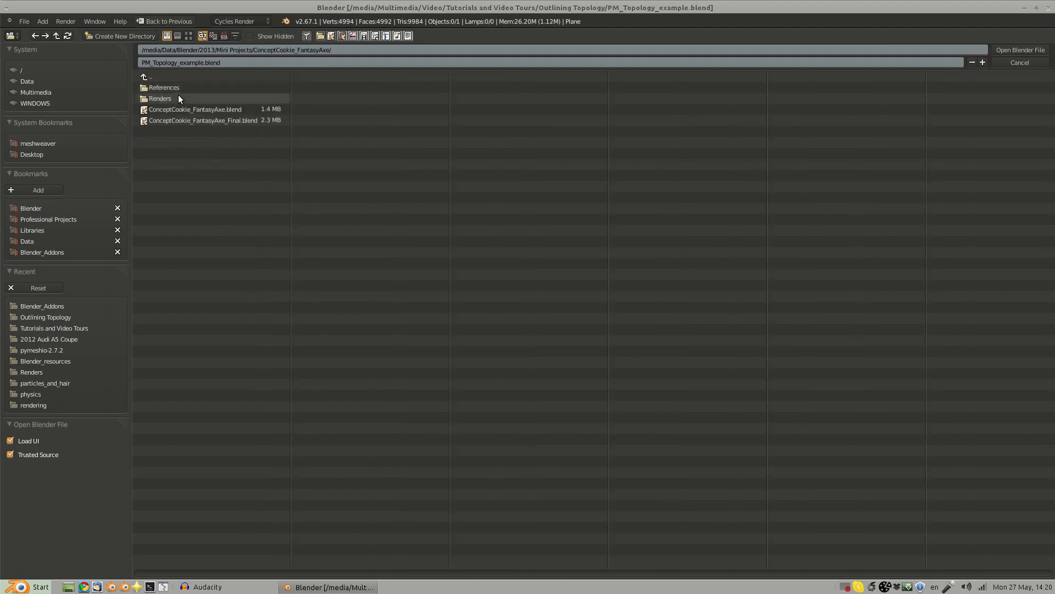
click(191, 120)
click(1011, 49)
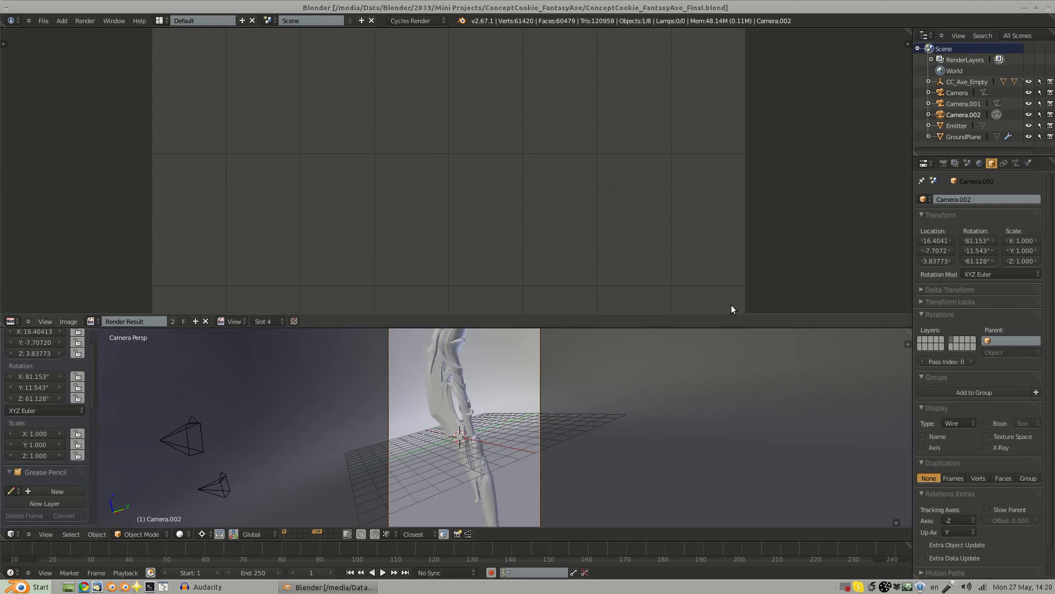
Step: Maximize the 3D viewport, show only the first layer with the axe, and view it from the front
key(ctrl+Up)
key(1)
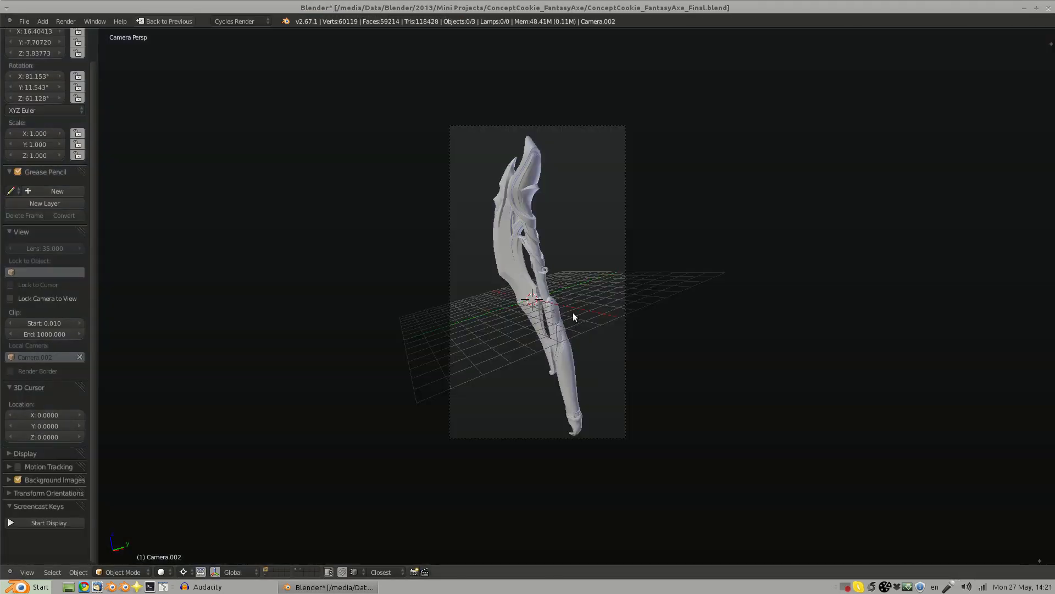
key(KP_1)
scroll(529, 294, up, 13)
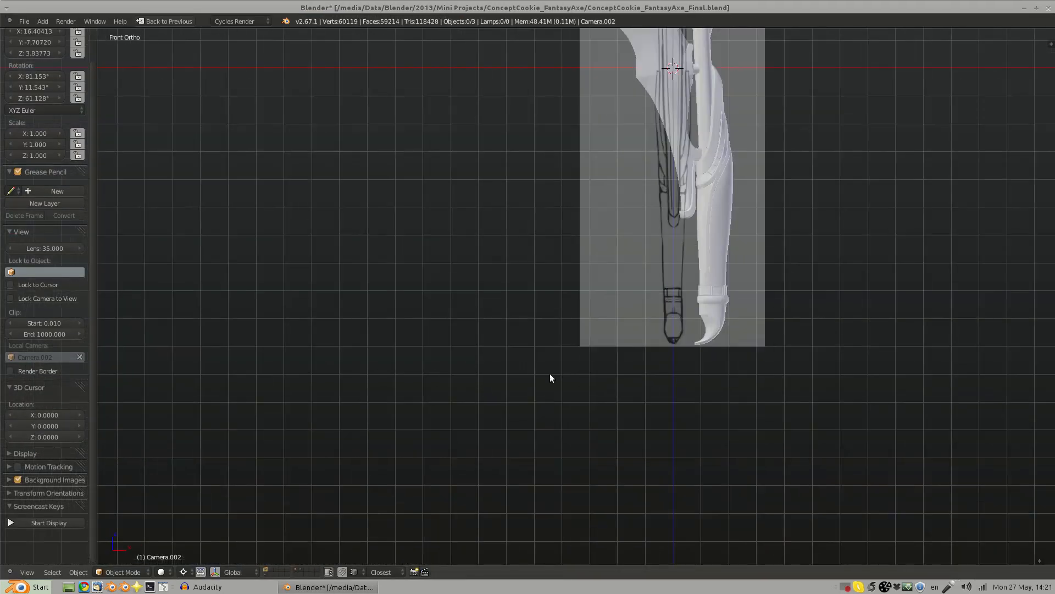
scroll(567, 275, down, 1)
Step: Examine the axe's blade, carved head ornaments and handle from several angles
shift+middle_drag(569, 270, 429, 504)
scroll(517, 292, up, 5)
middle_drag(516, 251, 522, 365)
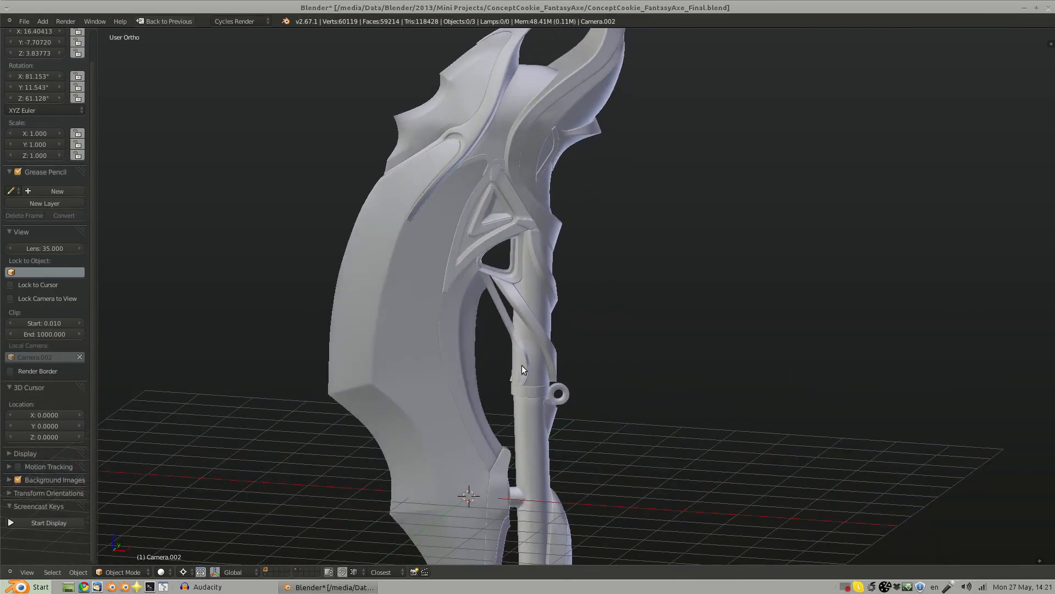
middle_drag(537, 327, 515, 322)
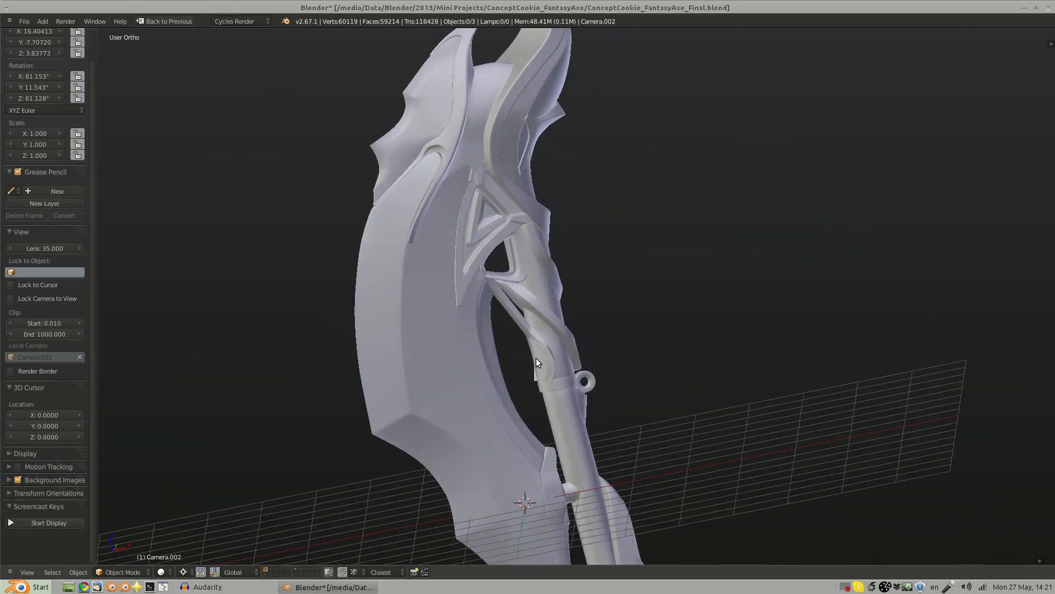
middle_drag(536, 358, 423, 395)
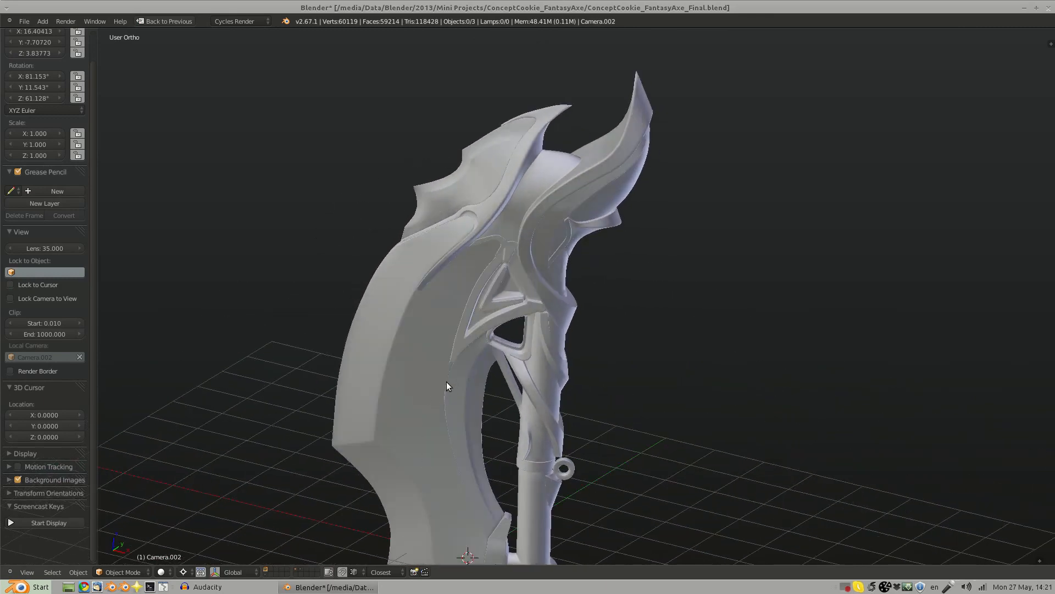
middle_drag(429, 326, 464, 282)
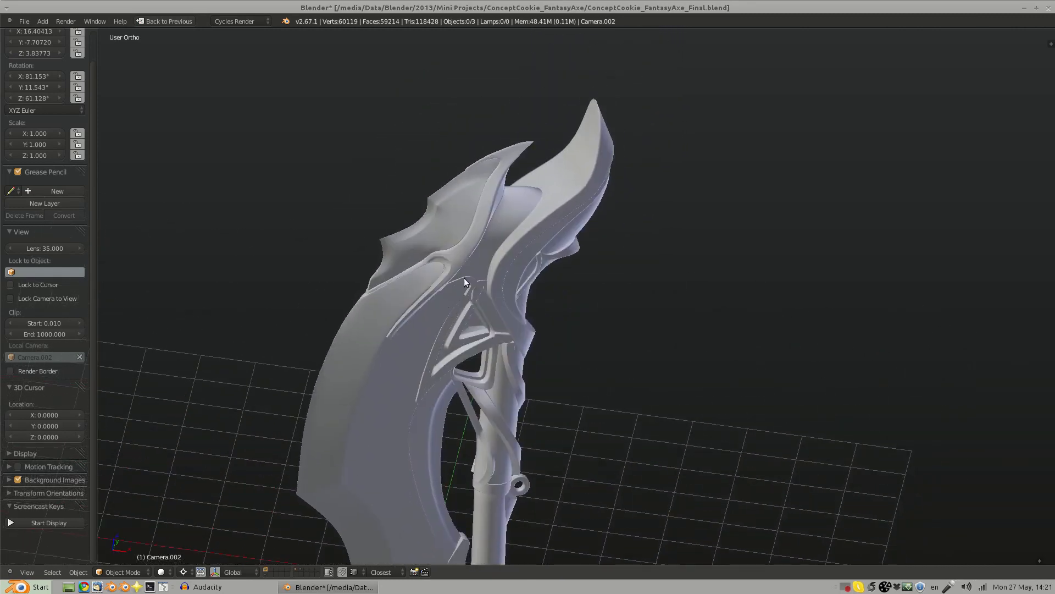
middle_drag(497, 192, 432, 328)
Step: Enter Edit Mode on the axe's horned head object CC_Axe2 and clear its selection
scroll(503, 312, up, 3)
right_click(523, 193)
key(Tab)
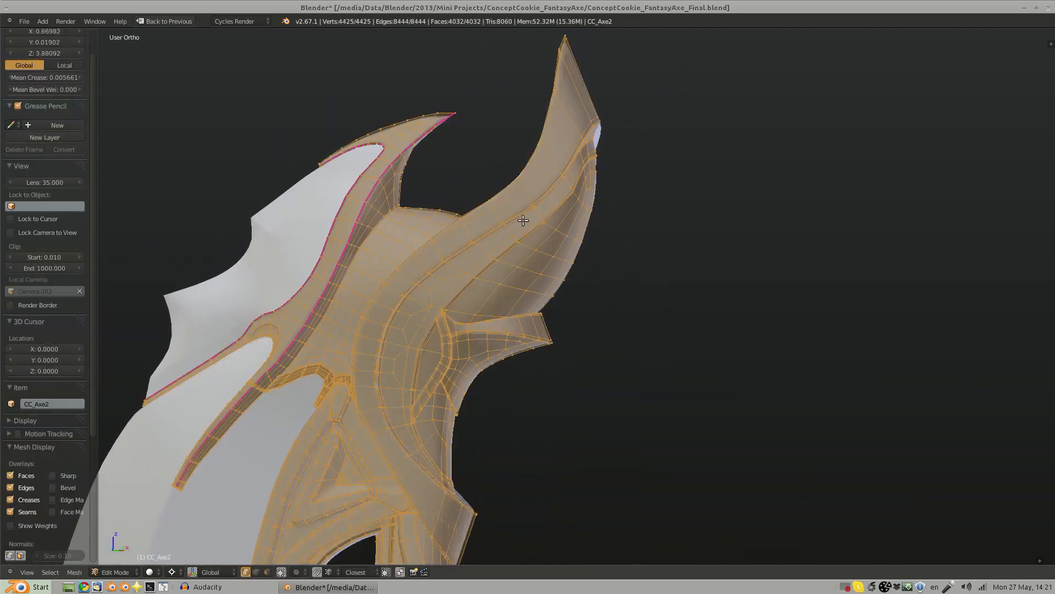
shift+middle_drag(498, 304, 590, 175)
shift+middle_drag(591, 175, 583, 249)
key(a)
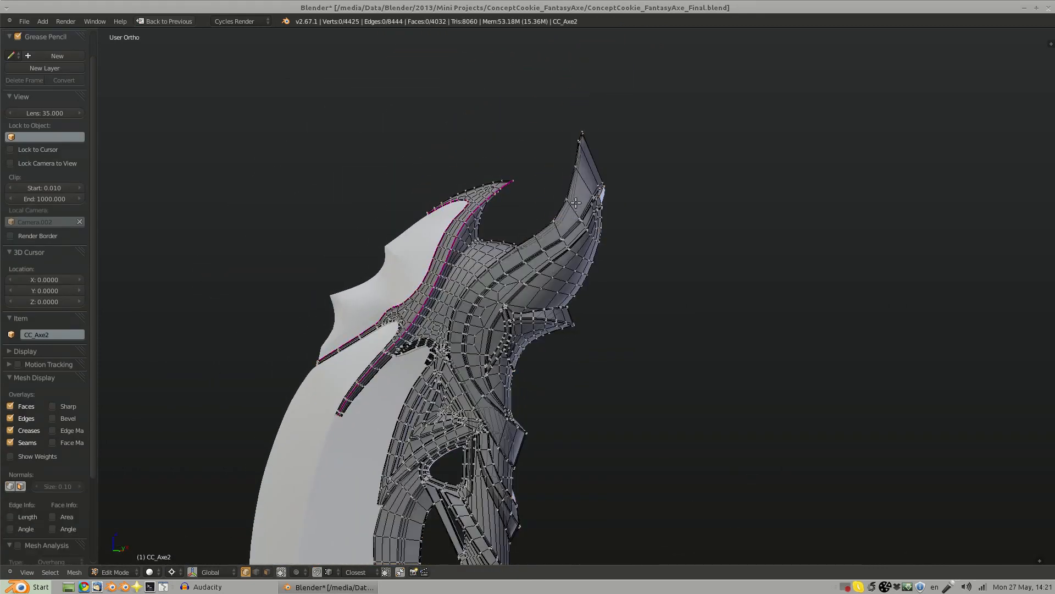
Step: Isolate the linked pieces of the horned upper head by hiding the rest of the mesh, and clear the selection
key(l)
key(l)
key(shift+h)
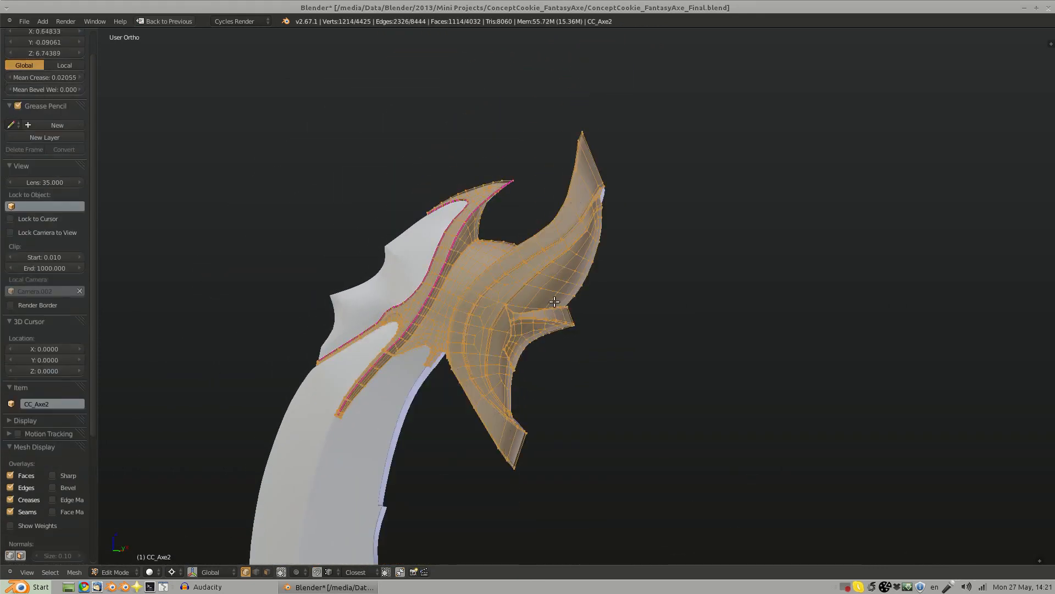
shift+middle_drag(550, 285, 513, 368)
key(a)
Step: Hide the separate linked spike piece that projects from the back of the axe head
shift+middle_drag(491, 304, 603, 221)
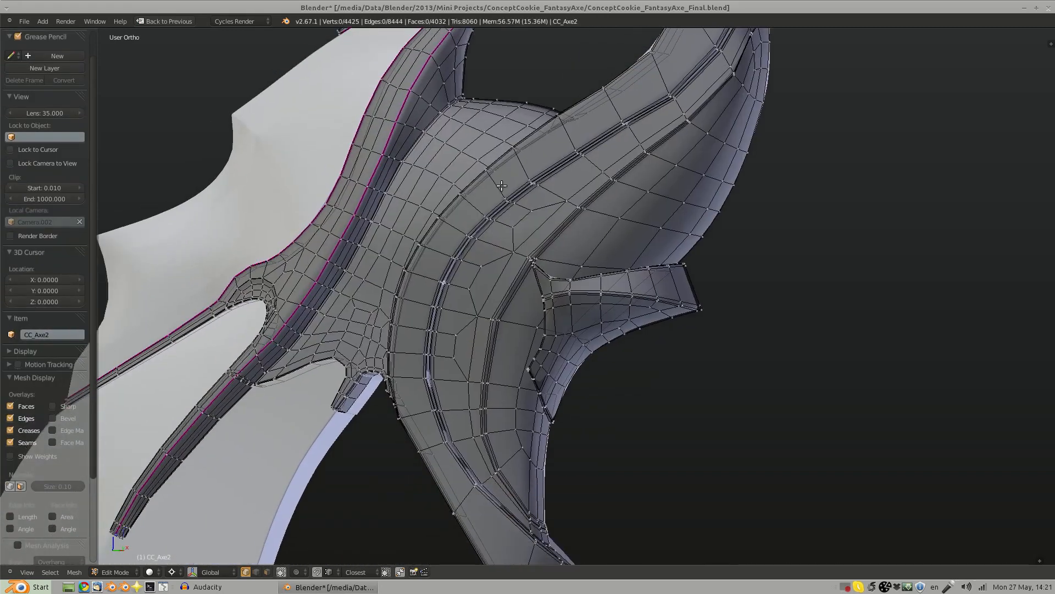
shift+middle_drag(471, 272, 438, 233)
ctrl+middle_drag(439, 232, 419, 299)
shift+middle_drag(419, 298, 514, 368)
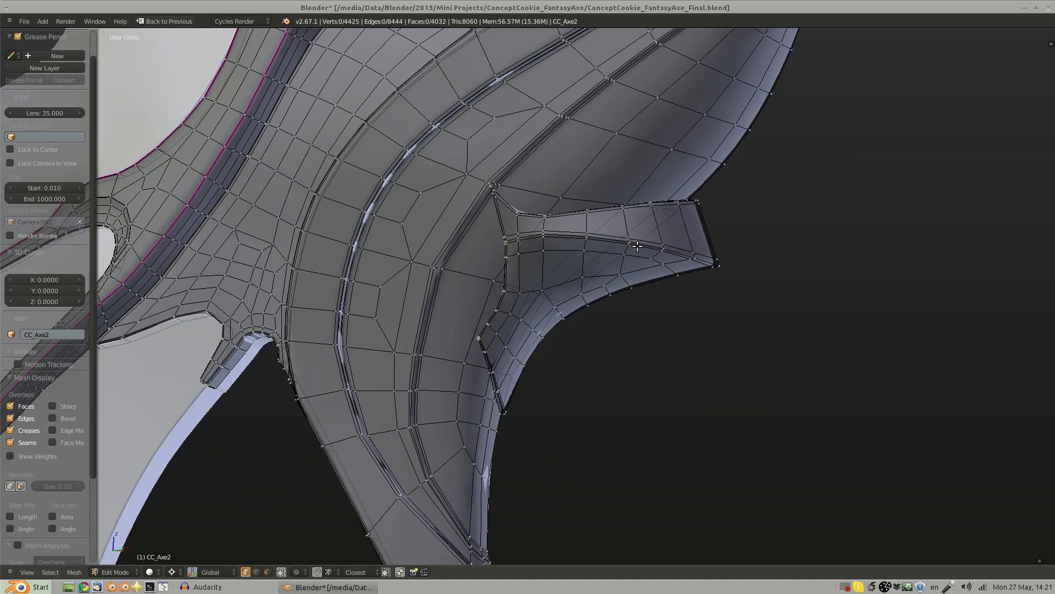
key(l)
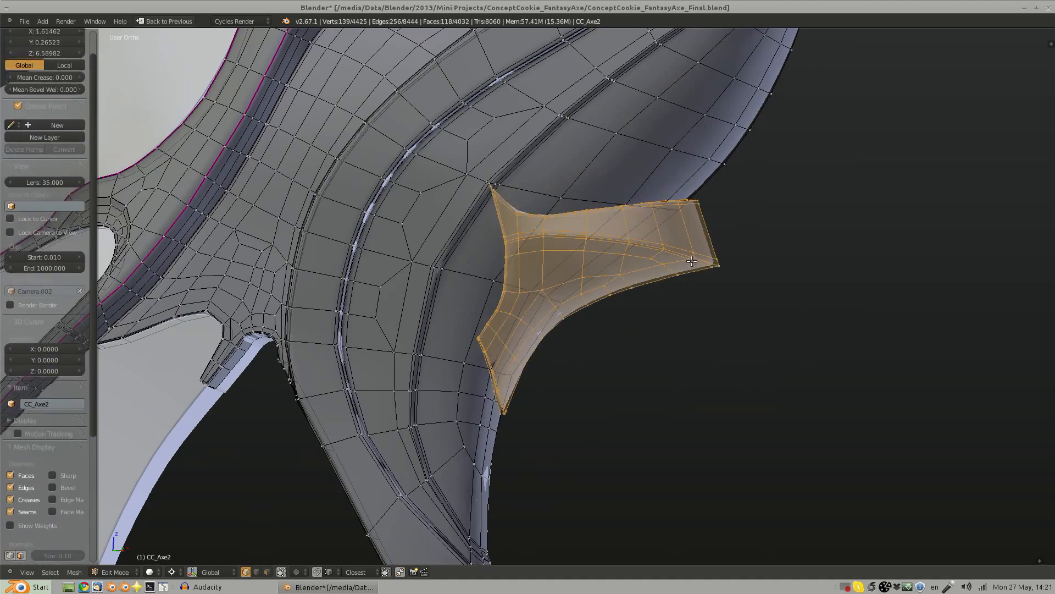
key(h)
Step: Pick the vertex where several edges meet between the head's curved grooves, and clear the selection
middle_drag(582, 231, 568, 351)
shift+middle_drag(420, 365, 314, 283)
right_click(587, 330)
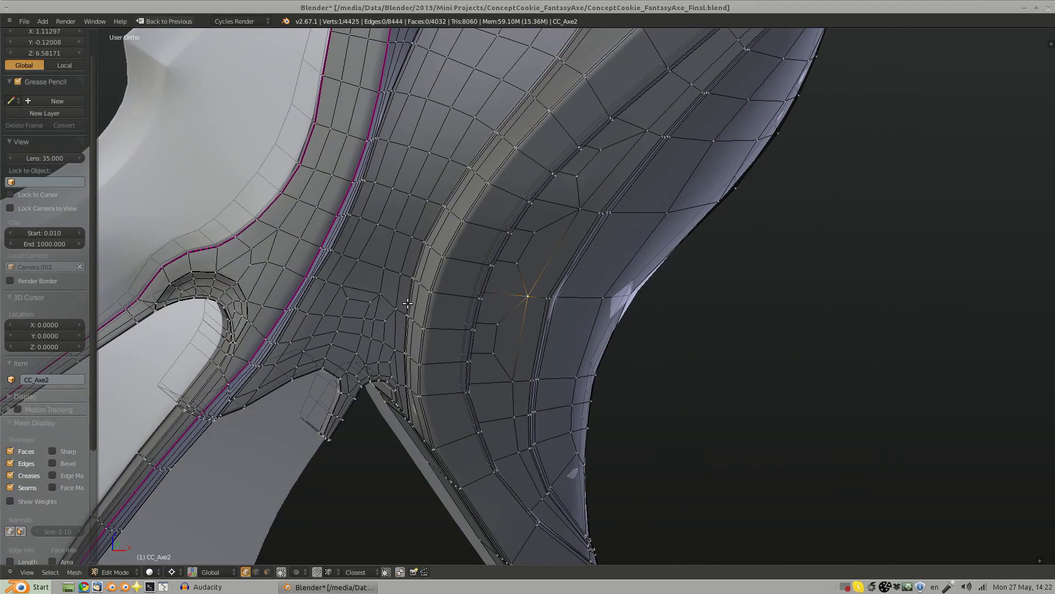
middle_drag(407, 303, 468, 309)
key(a)
Step: Examine the edge flow along the head's curved grooves, horn and blade-side prongs from several angles
middle_drag(503, 352, 434, 343)
shift+middle_drag(607, 262, 535, 260)
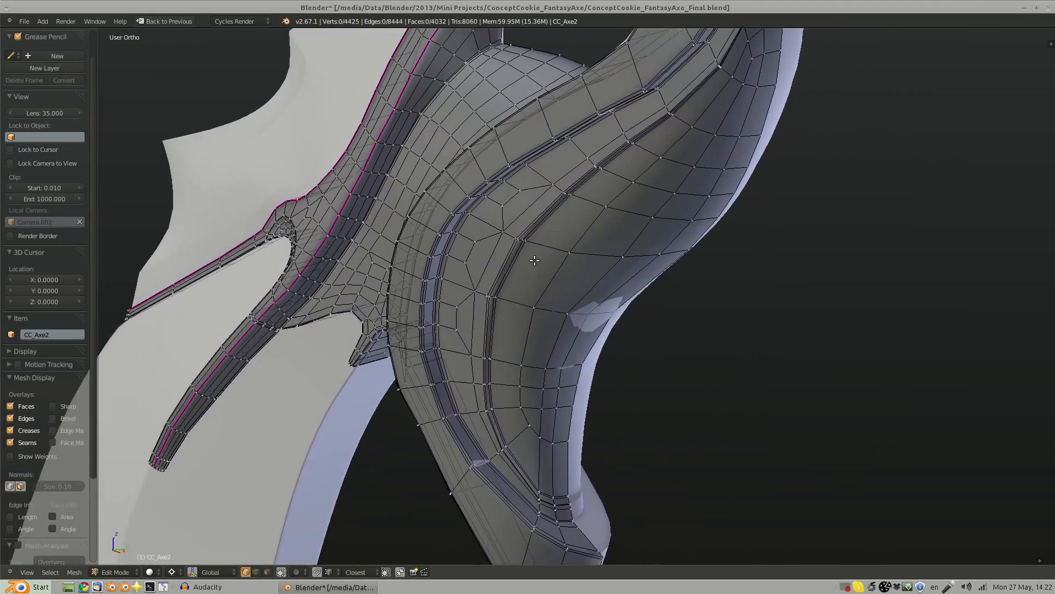
scroll(534, 260, down, 4)
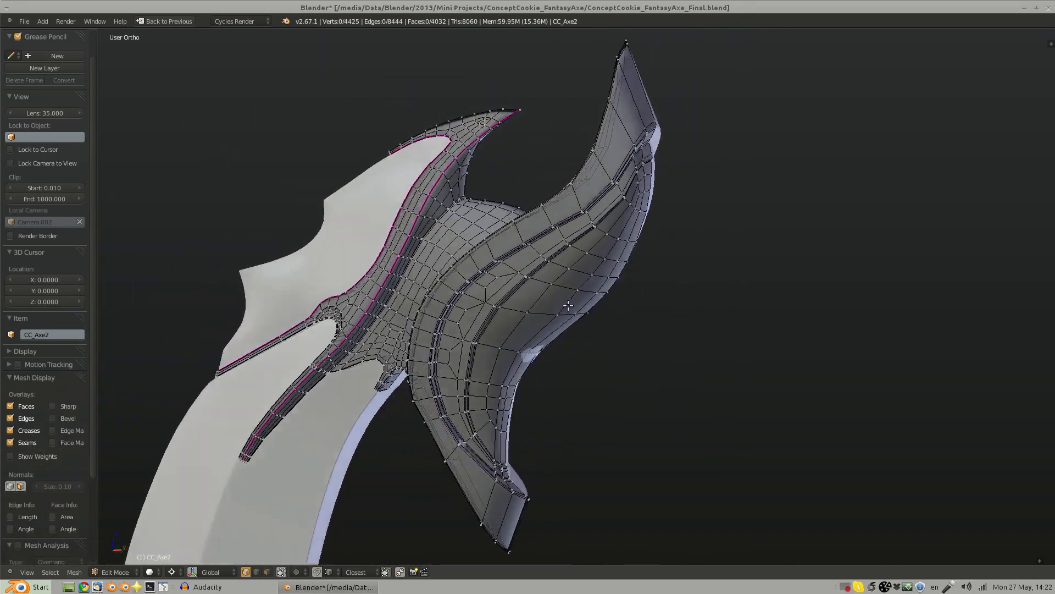
middle_drag(568, 306, 605, 306)
key(KP_1)
key(KP_6)
key(KP_6)
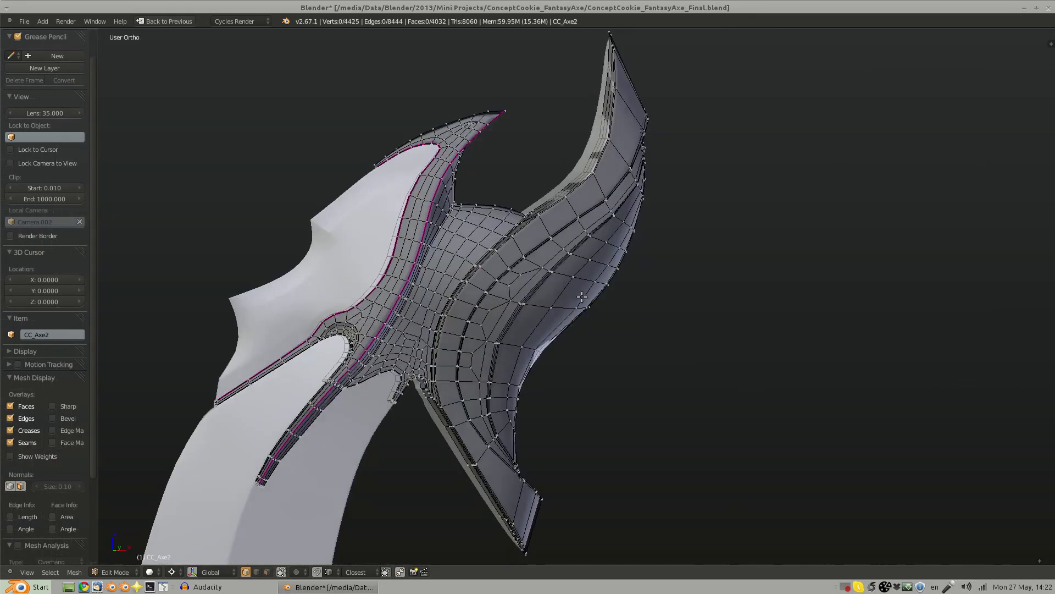
scroll(576, 266, up, 2)
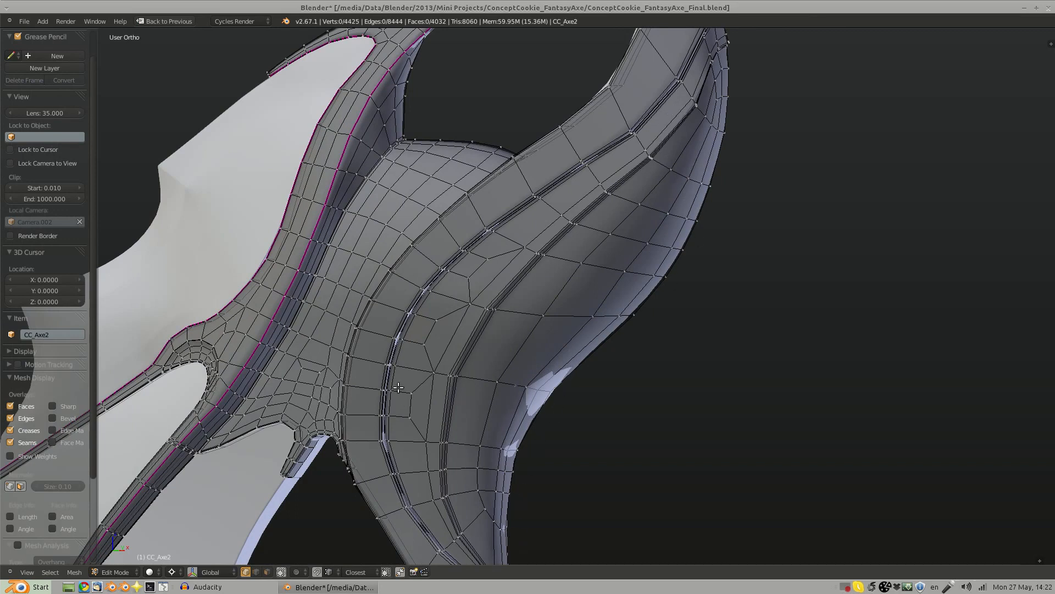
Step: Examine the edge flow through the axe head's curved grooves, and compare it with the smoothed head in Object Mode
middle_drag(389, 319, 445, 312)
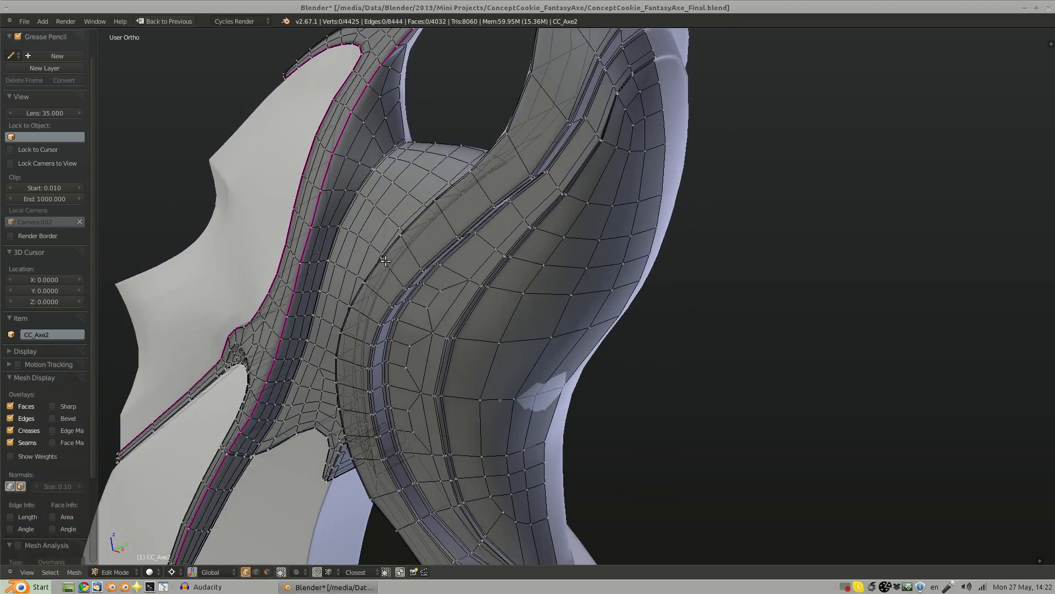
middle_drag(385, 261, 538, 171)
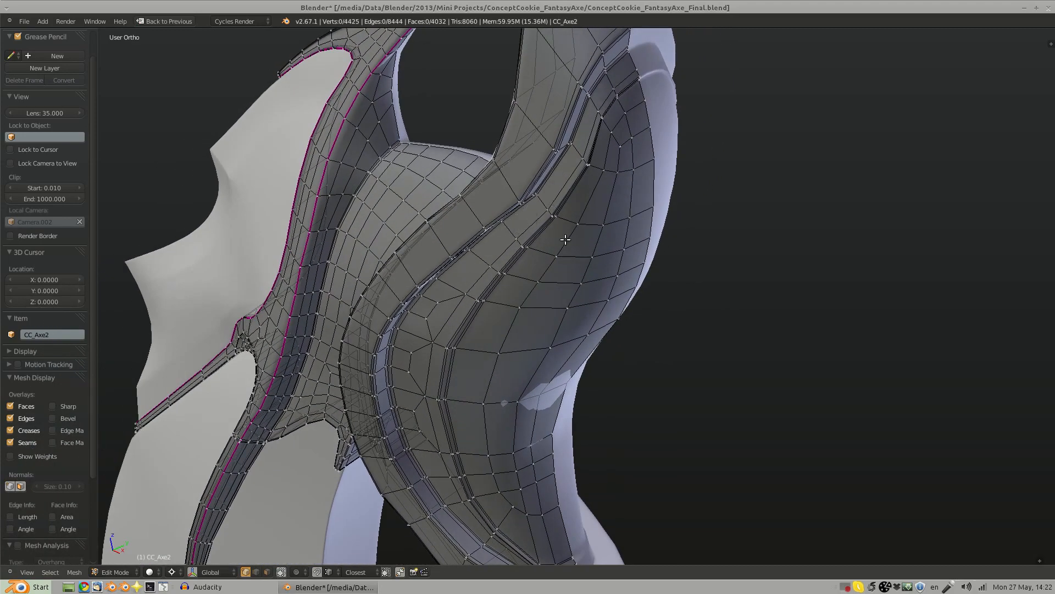
mouse_move(580, 253)
middle_down()
mouse_move(521, 348)
mouse_move(442, 308)
mouse_move(495, 341)
mouse_move(440, 372)
mouse_move(493, 288)
mouse_move(496, 342)
mouse_move(451, 318)
middle_up()
key(Tab)
middle_drag(570, 298, 502, 358)
middle_drag(509, 325, 501, 311)
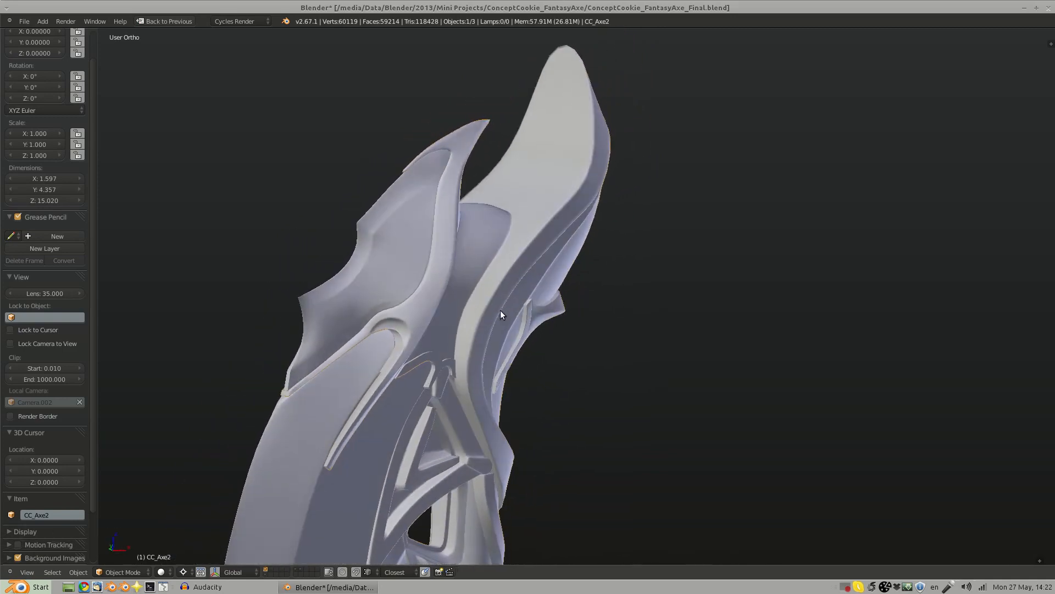
Step: Examine the head's mesh in Edit Mode along the raised curved band and around the small prongs below it
key(Tab)
scroll(417, 280, up, 5)
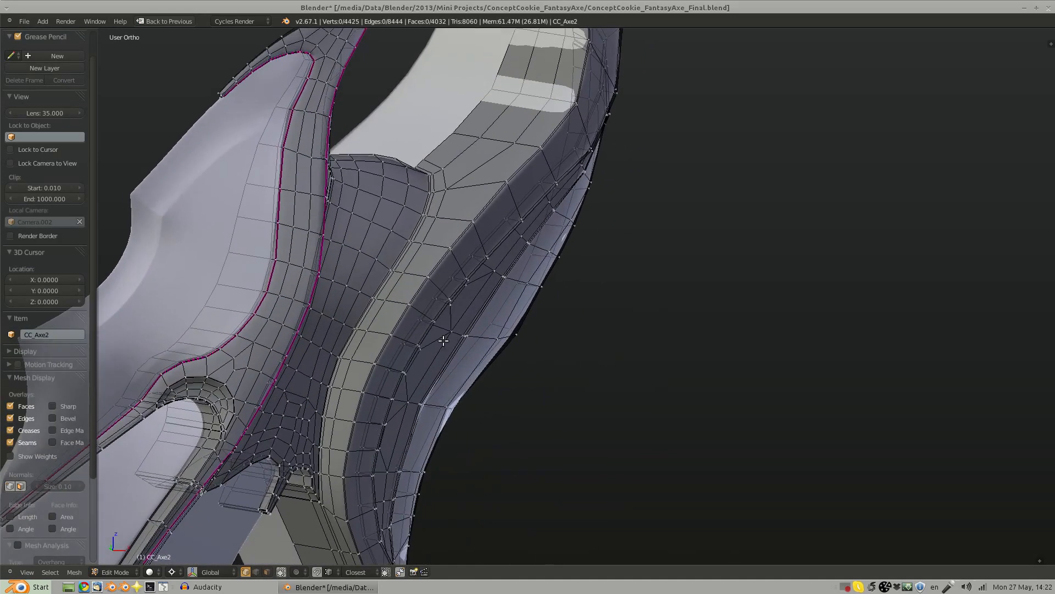
middle_drag(410, 271, 421, 329)
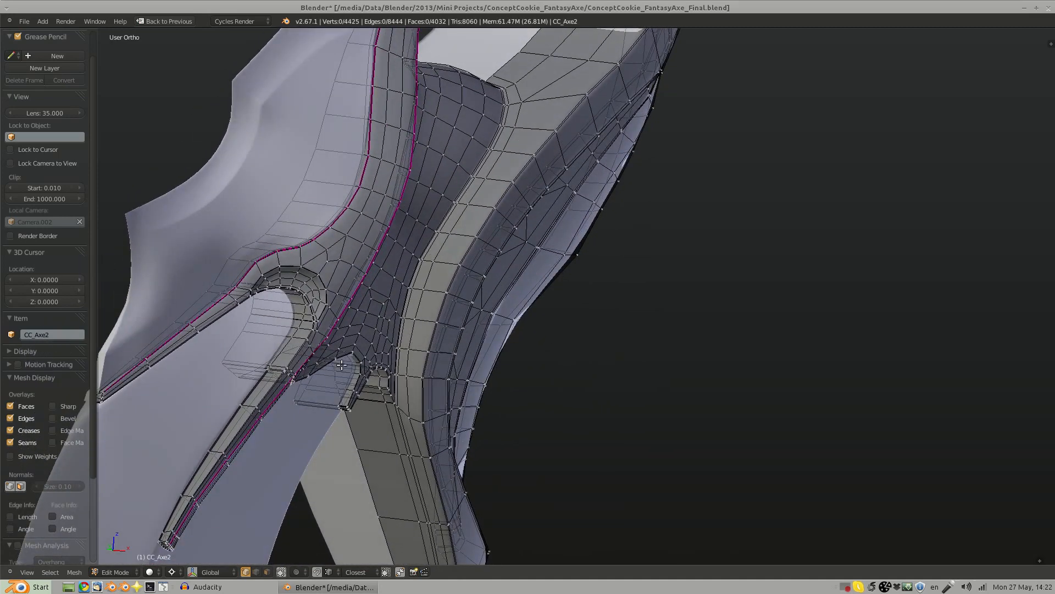
middle_drag(420, 383, 473, 237)
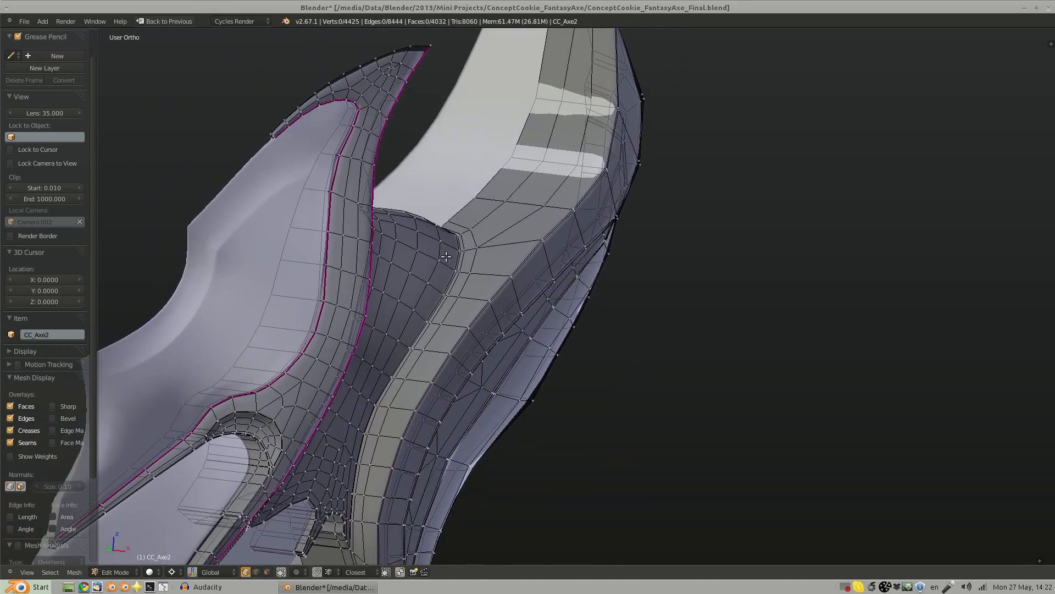
scroll(445, 256, up, 3)
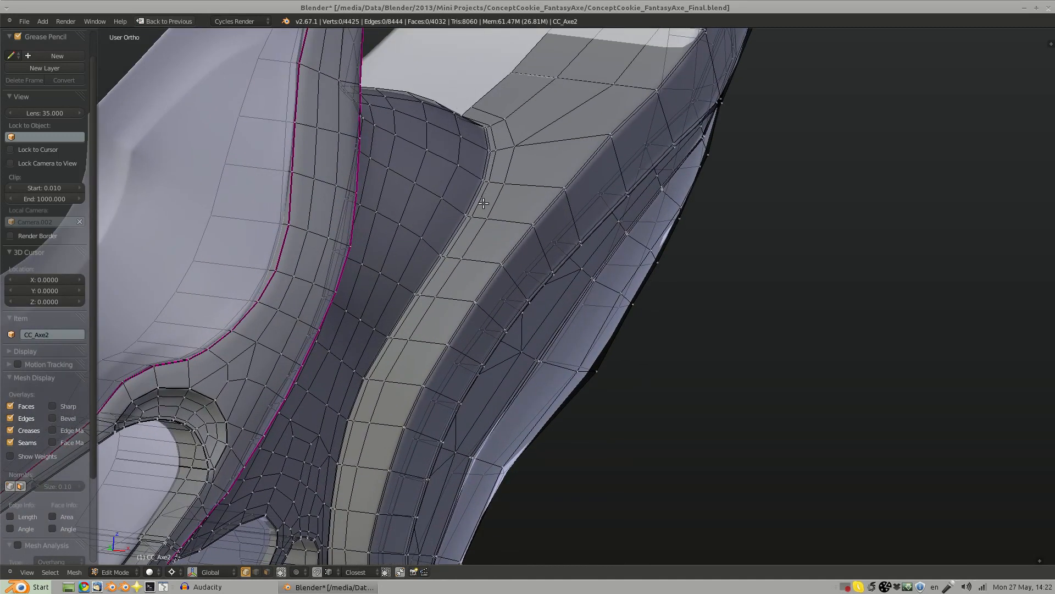
middle_drag(354, 448, 485, 174)
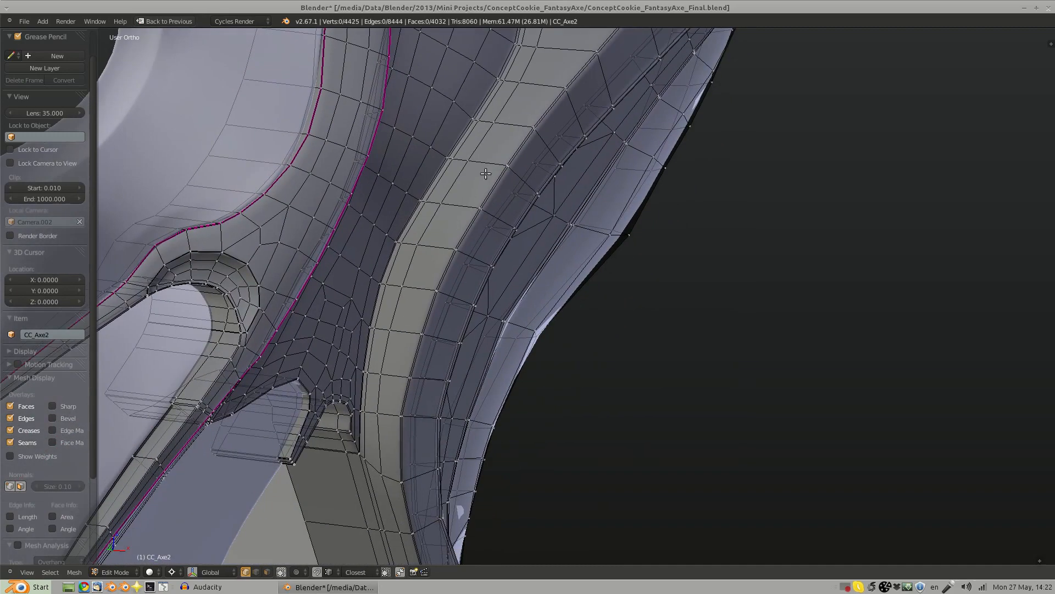
middle_drag(388, 375, 418, 347)
scroll(418, 347, up, 5)
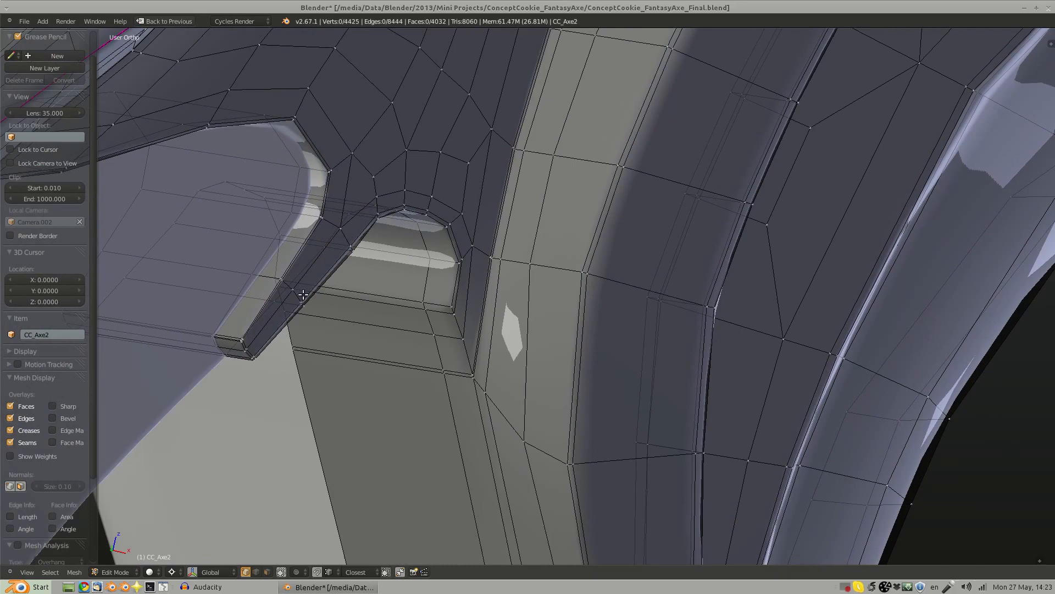
middle_drag(231, 135, 359, 267)
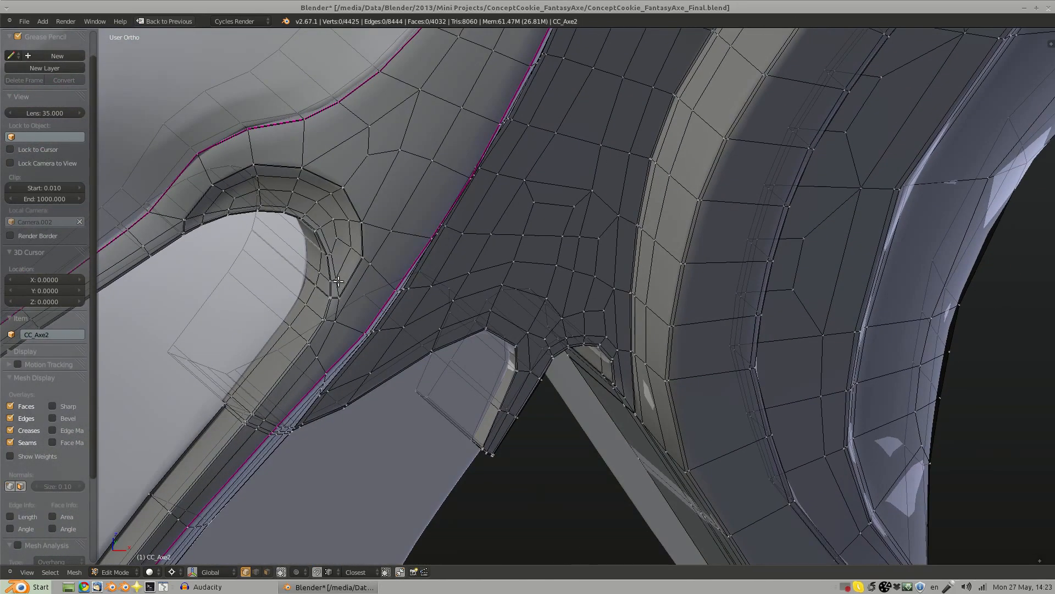
Step: Try an extra edge loop just inside the rim of the scooped recess above the blade opening, and undo it
shift+middle_drag(281, 192, 508, 235)
scroll(420, 203, up, 4)
right_click(517, 203)
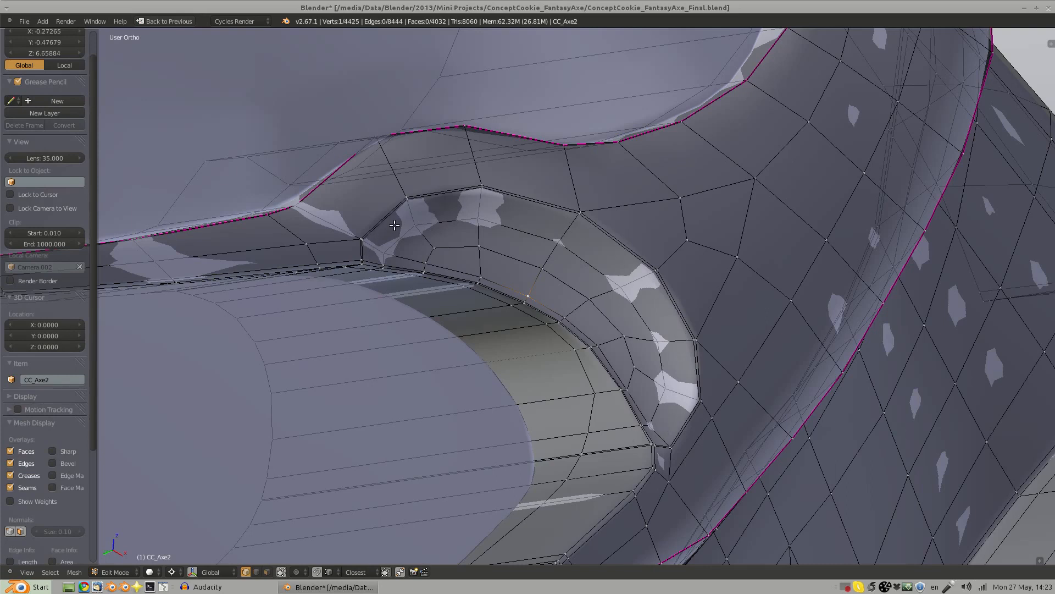
key(a)
key(ctrl+r)
click(484, 201)
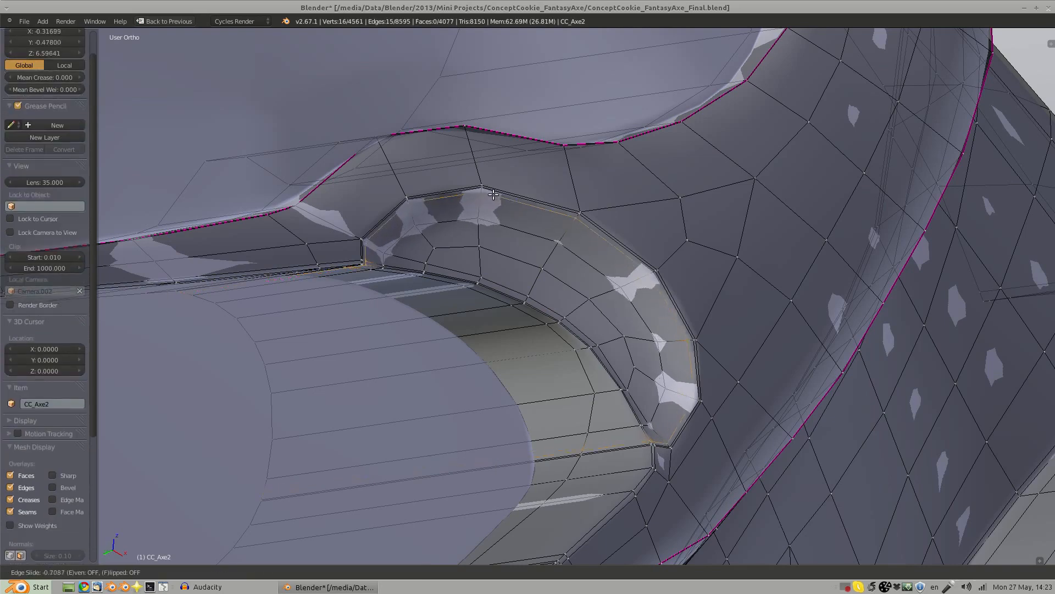
click(497, 198)
key(Tab)
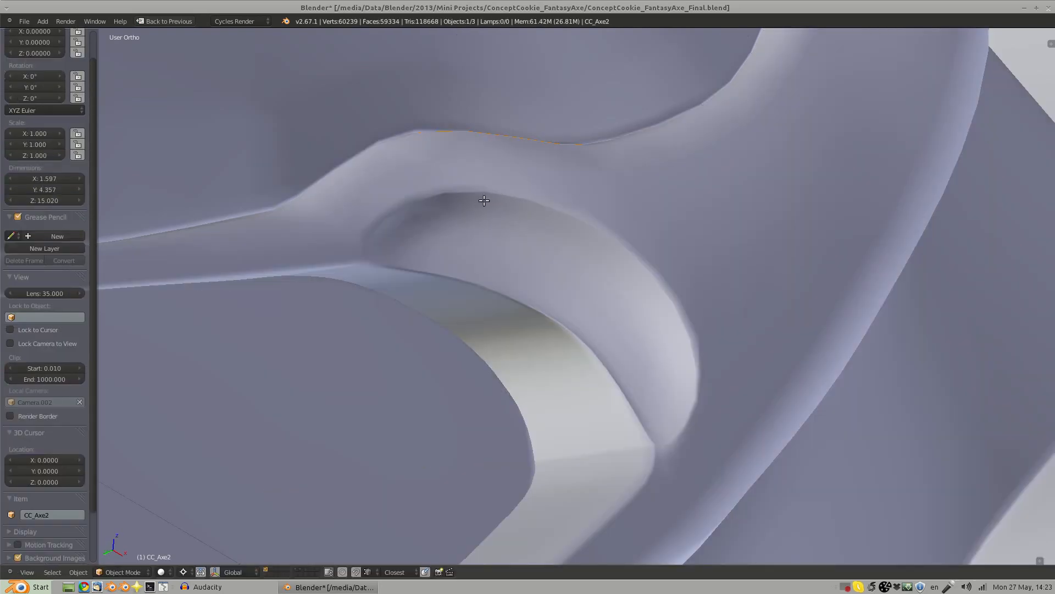
key(Tab)
key(ctrl+z)
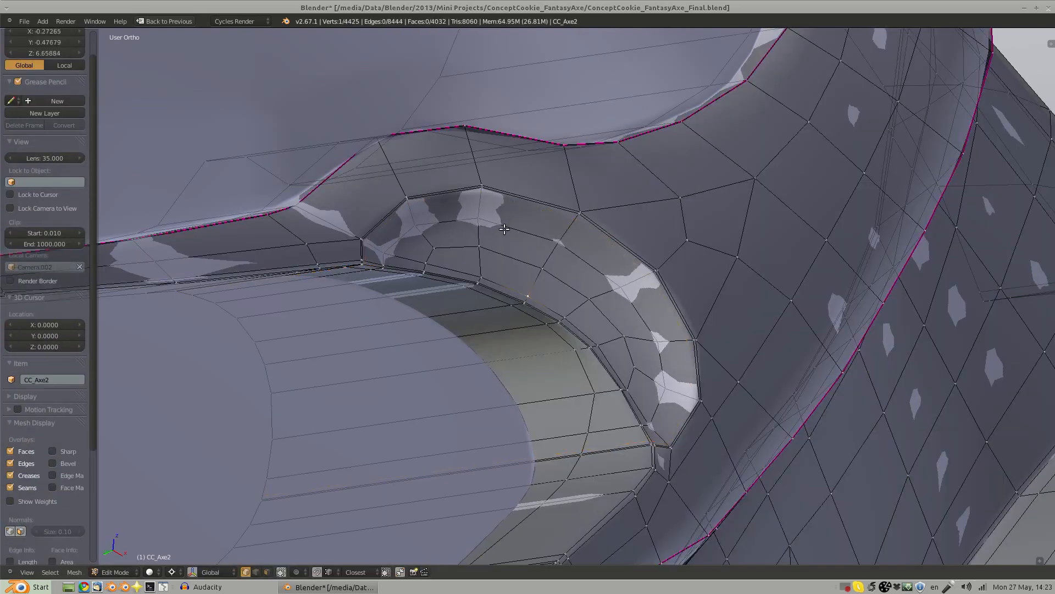
Step: Raise the viewport subdivision level of the axe head's Subdivision Surface modifier to 2, and show the smoothed result in Object Mode
key(ctrl+alt+space)
key(Escape)
key(ctrl+Up)
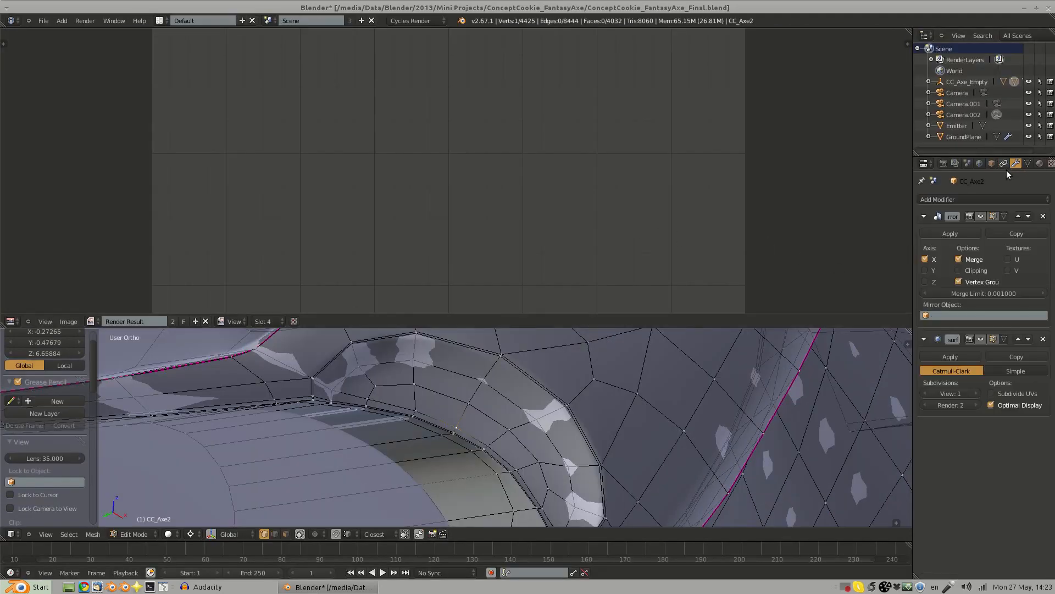
click(976, 393)
key(ctrl+Up)
key(Tab)
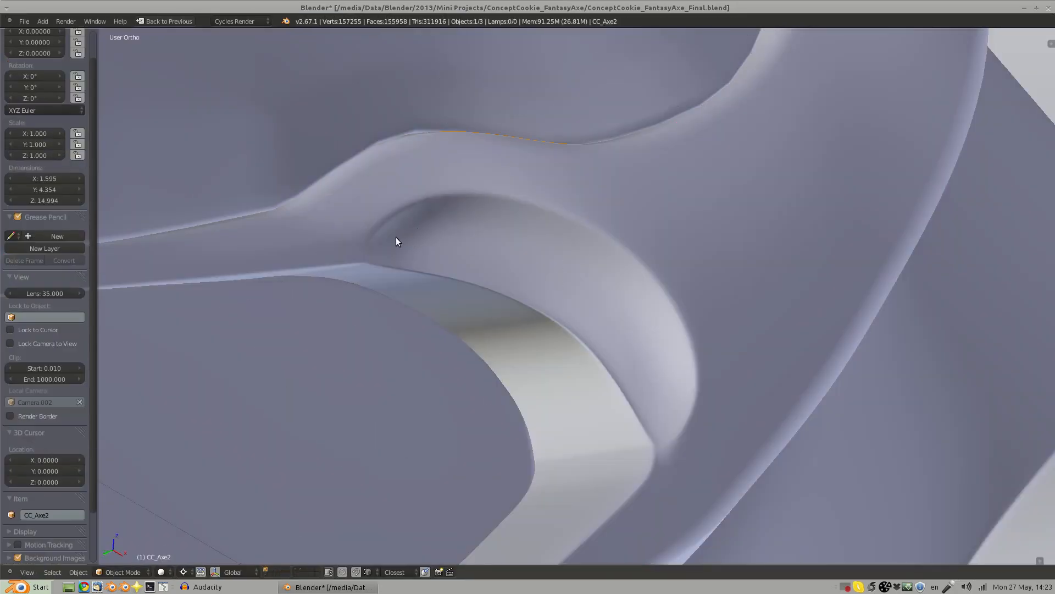
Step: Examine the topology at the scooped recess's pointed end, and compare it with the smoothed surface
key(Tab)
scroll(413, 172, up, 8)
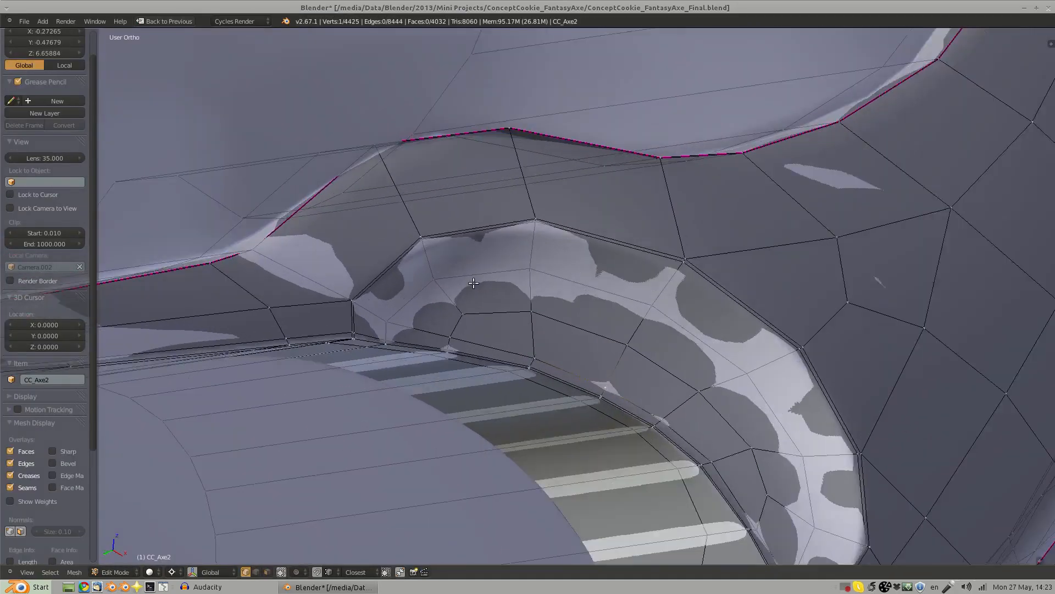
scroll(478, 284, down, 4)
scroll(521, 256, up, 2)
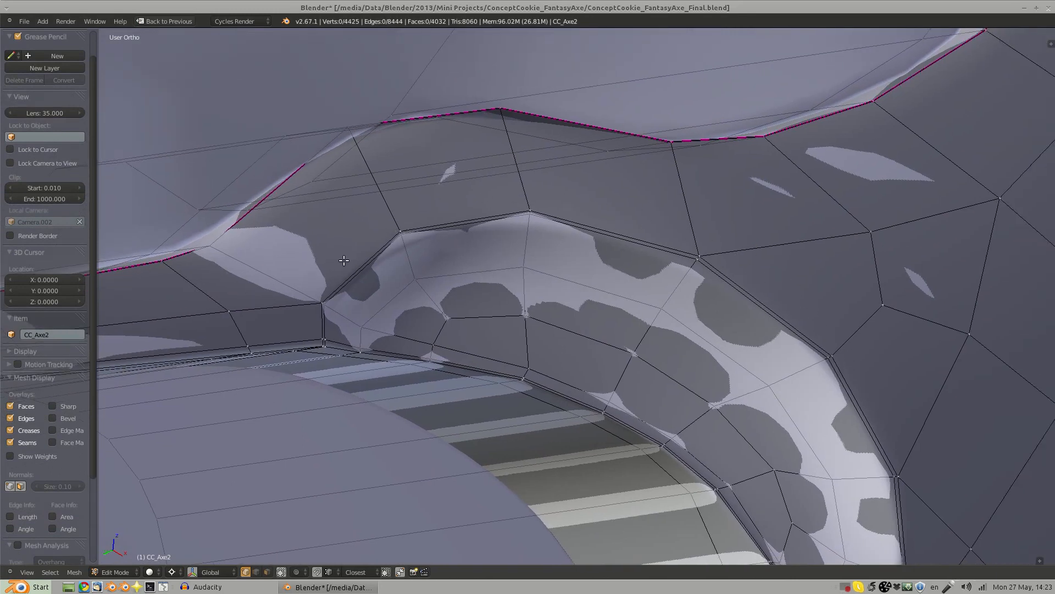
mouse_move(412, 307)
middle_down()
mouse_move(563, 315)
mouse_move(439, 247)
mouse_move(501, 232)
mouse_move(535, 273)
mouse_move(503, 339)
mouse_move(653, 255)
mouse_move(648, 231)
mouse_move(611, 203)
middle_up()
key(Tab)
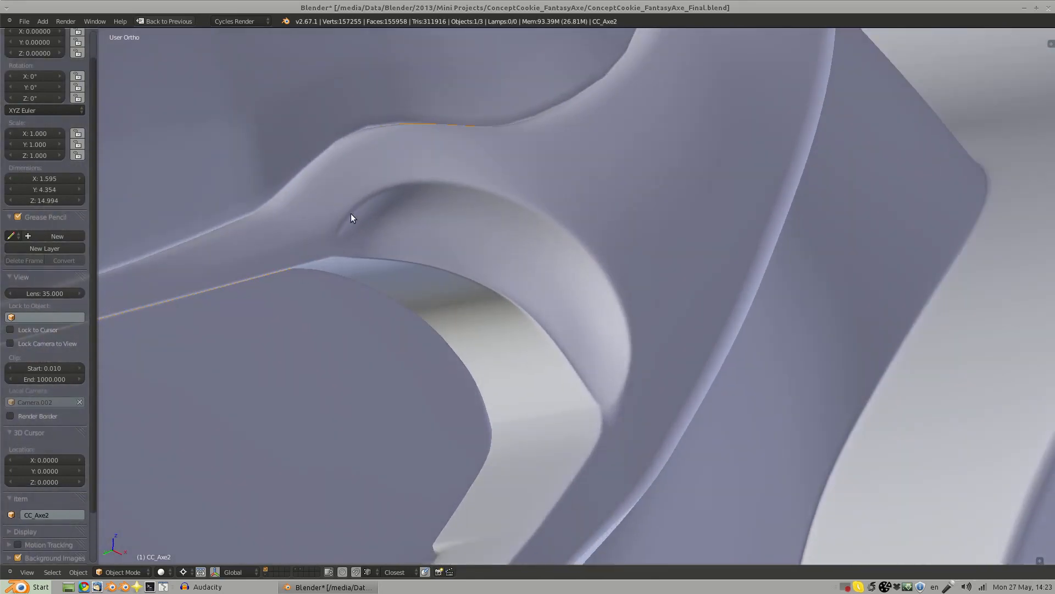
middle_drag(607, 360, 601, 255)
middle_drag(555, 346, 506, 219)
scroll(544, 230, down, 4)
Step: Deselect the axe head and enter Edit Mode on the handle object CC_Axe1 at its hooked pommel, with nothing selected
key(a)
shift+middle_drag(552, 352, 557, 258)
mouse_move(605, 459)
shift+middle_down()
mouse_move(551, 311)
mouse_move(543, 231)
shift+middle_up()
shift+middle_drag(554, 353, 538, 254)
scroll(544, 319, up, 4)
scroll(522, 357, up, 4)
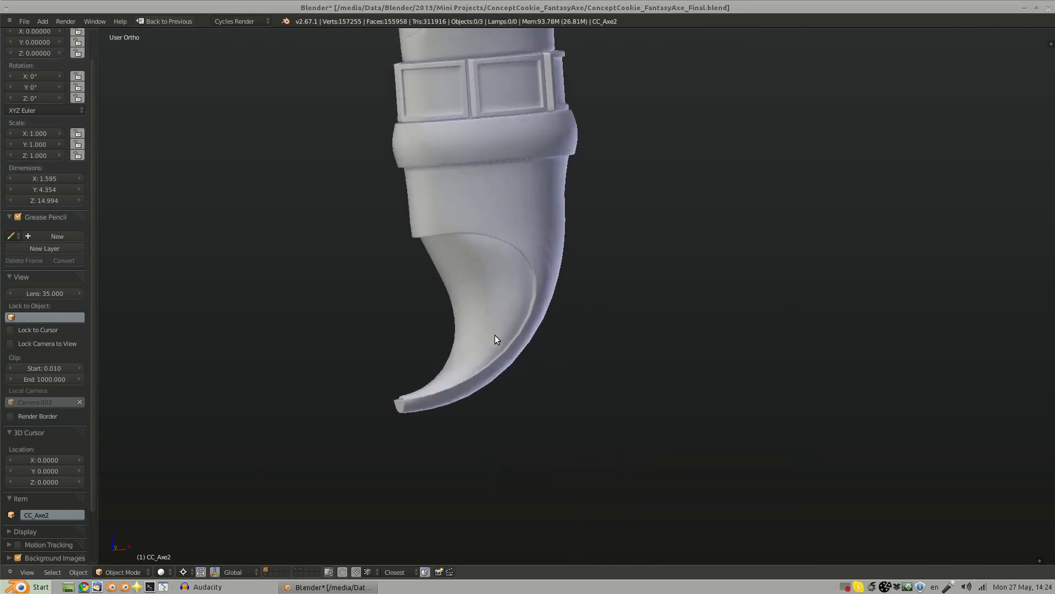
shift+middle_drag(495, 337, 453, 259)
right_click(530, 312)
key(Tab)
scroll(507, 343, up, 2)
key(a)
shift+middle_drag(625, 440, 473, 217)
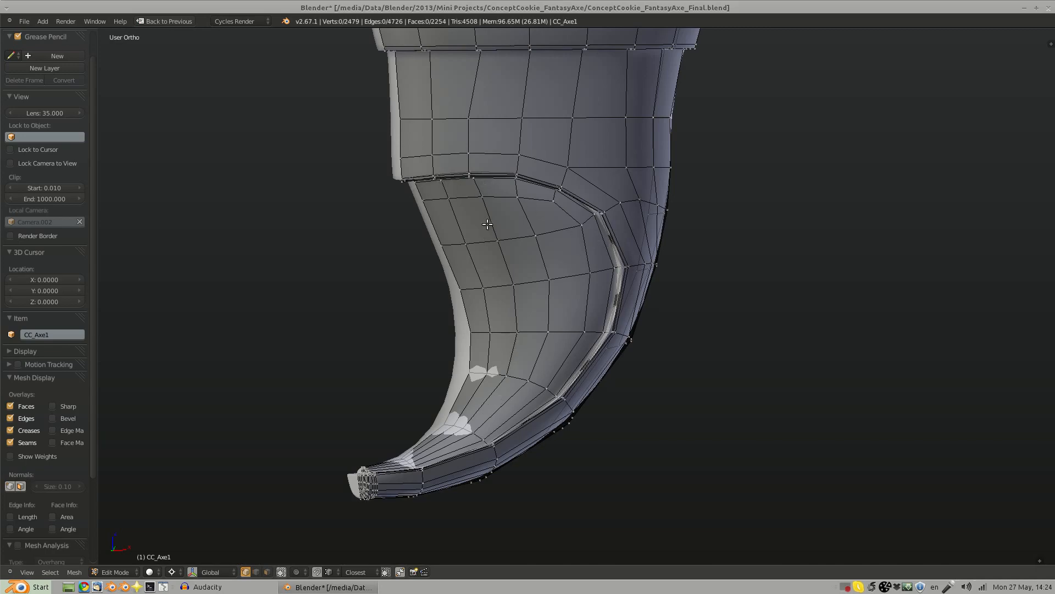
Step: Try an extra edge loop along the inner side of the groove bordering the pommel's hollow, and undo it
middle_drag(539, 221, 561, 303)
key(Tab)
key(Tab)
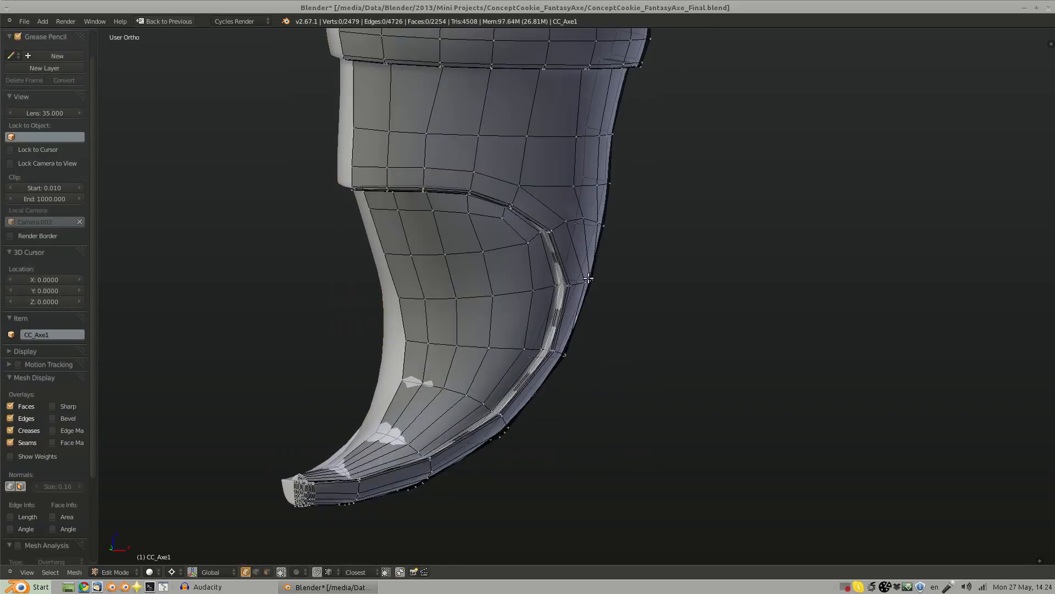
scroll(608, 266, up, 5)
mouse_move(475, 269)
shift+middle_down()
mouse_move(517, 308)
mouse_move(525, 334)
mouse_move(511, 349)
mouse_move(492, 263)
shift+middle_up()
ctrl+middle_drag(492, 262, 501, 323)
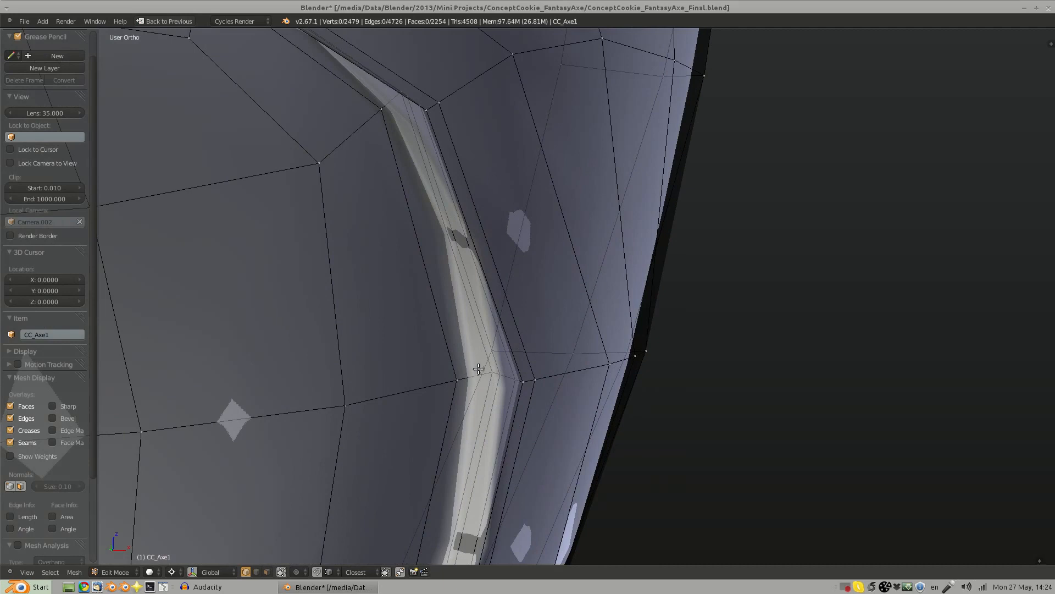
key(ctrl+r)
click(467, 371)
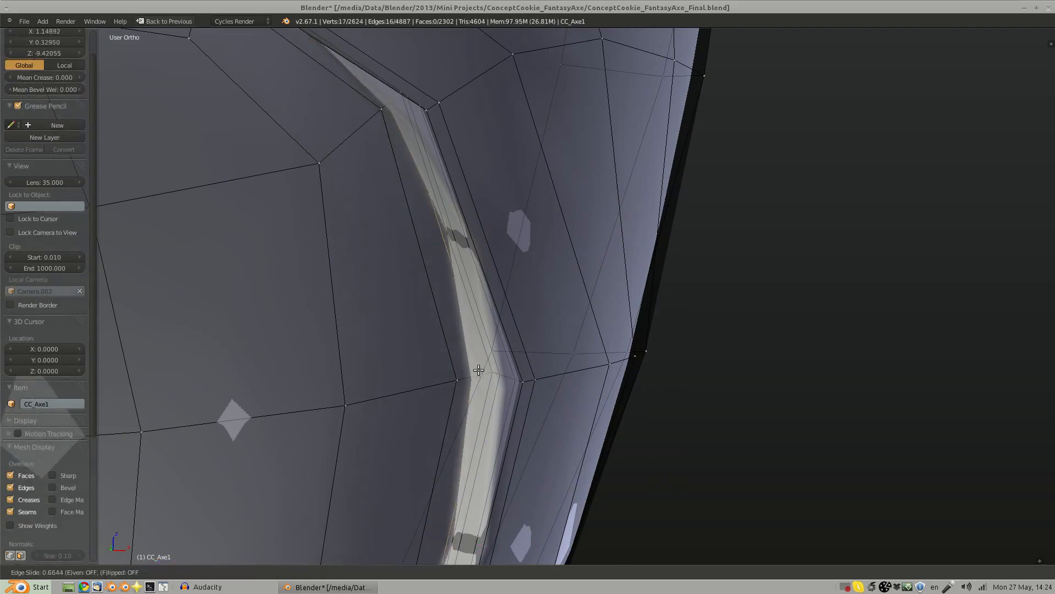
click(471, 356)
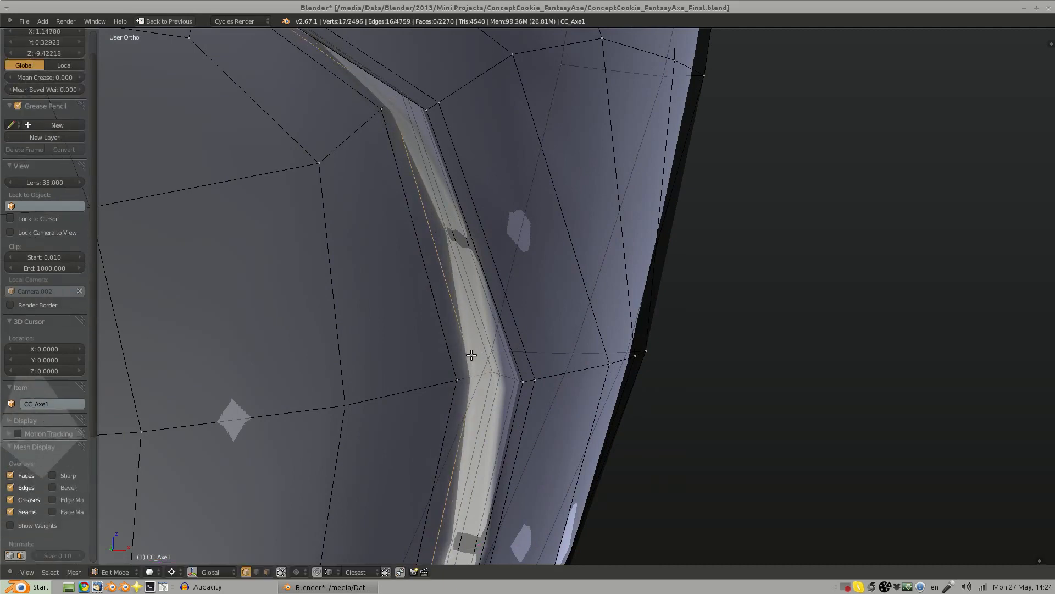
key(ctrl+z)
Step: Try sliding the supporting edge loop beside the pommel's groove outward, restore its position, and clear the selection
shift+middle_drag(485, 383, 488, 324)
ctrl+middle_drag(488, 324, 512, 348)
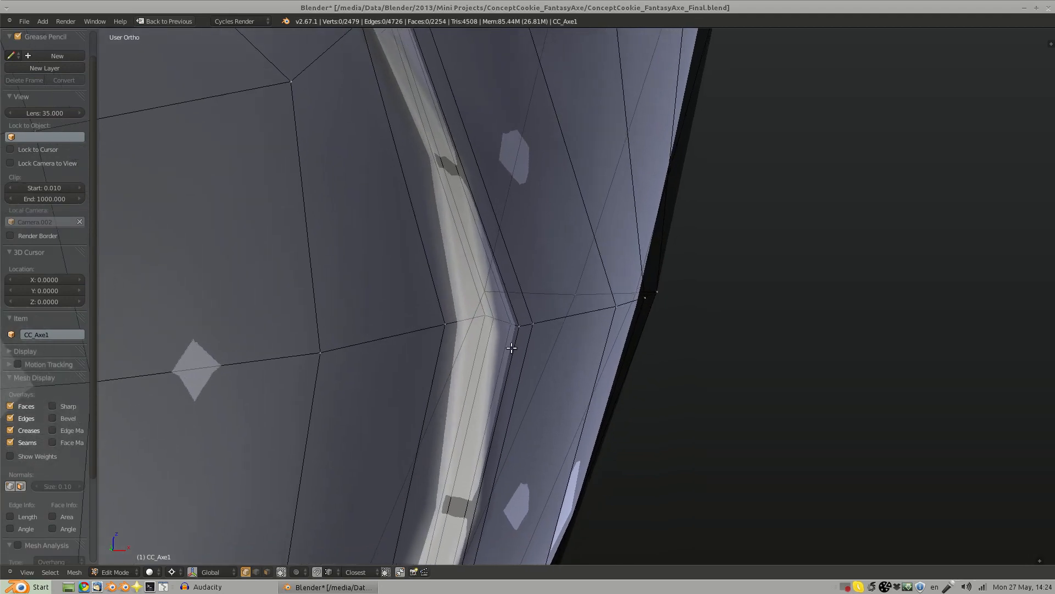
alt+right_click(540, 343)
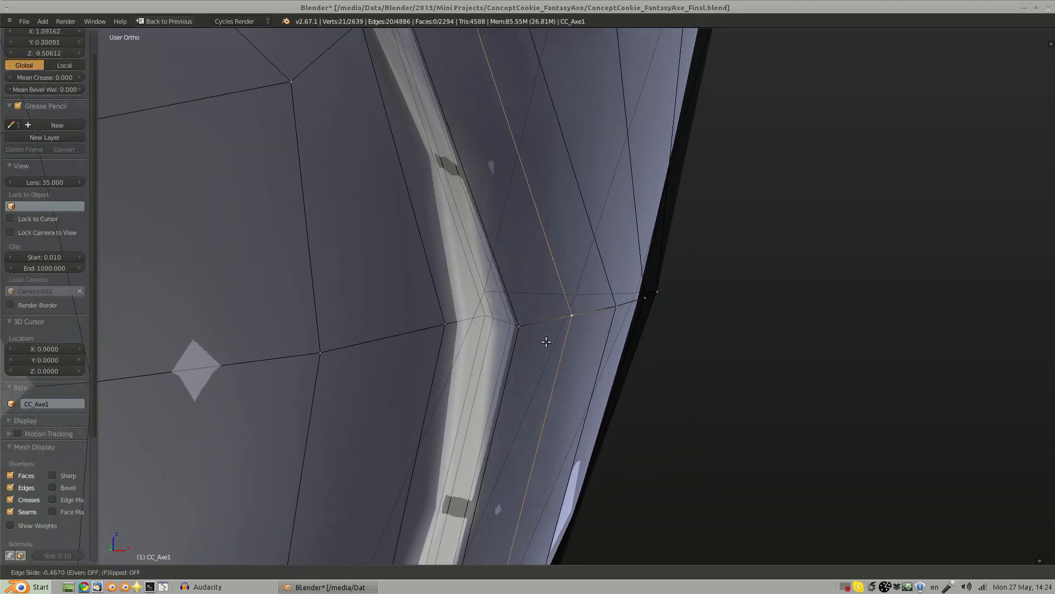
scroll(498, 204, down, 5)
key(a)
scroll(500, 214, down, 3)
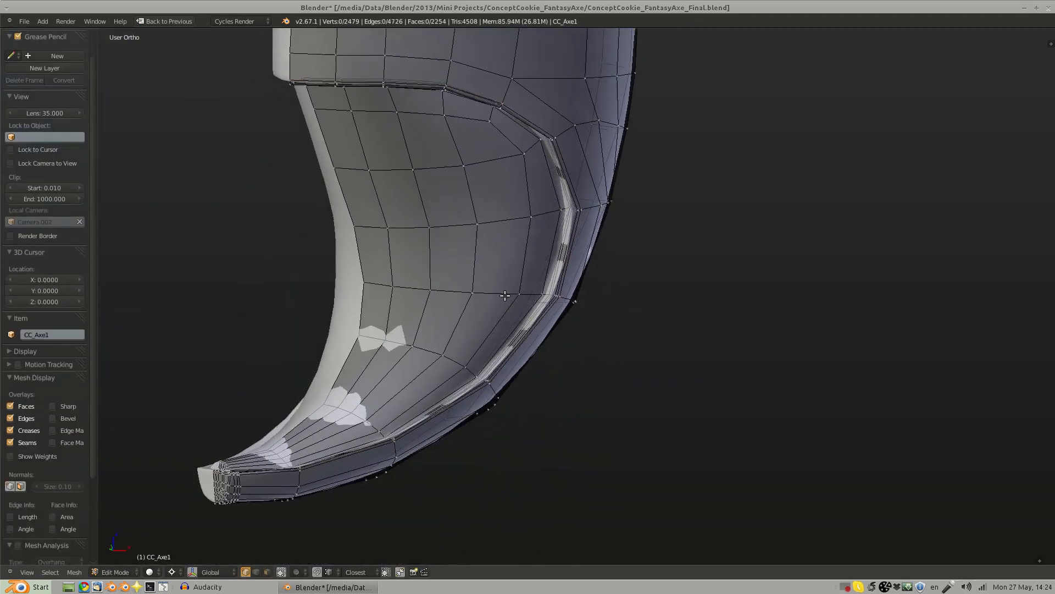
Step: Examine the hooked pommel's quad topology, and review the smoothed handle up to the axe head in Object Mode
scroll(517, 263, up, 3)
middle_drag(517, 263, 532, 240)
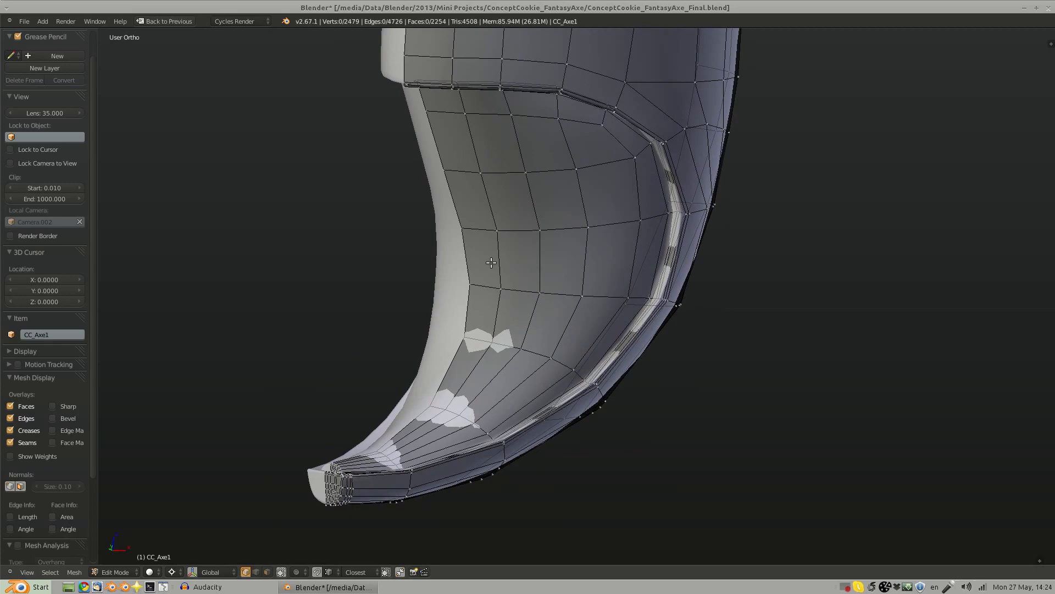
middle_drag(491, 262, 498, 305)
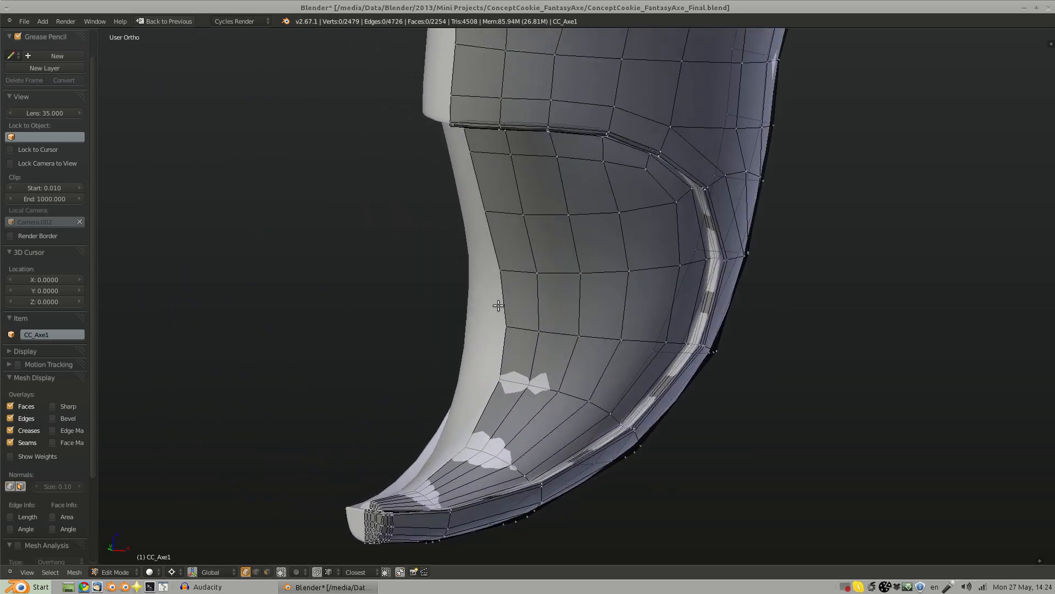
key(Tab)
scroll(534, 304, down, 8)
shift+middle_drag(544, 126, 524, 280)
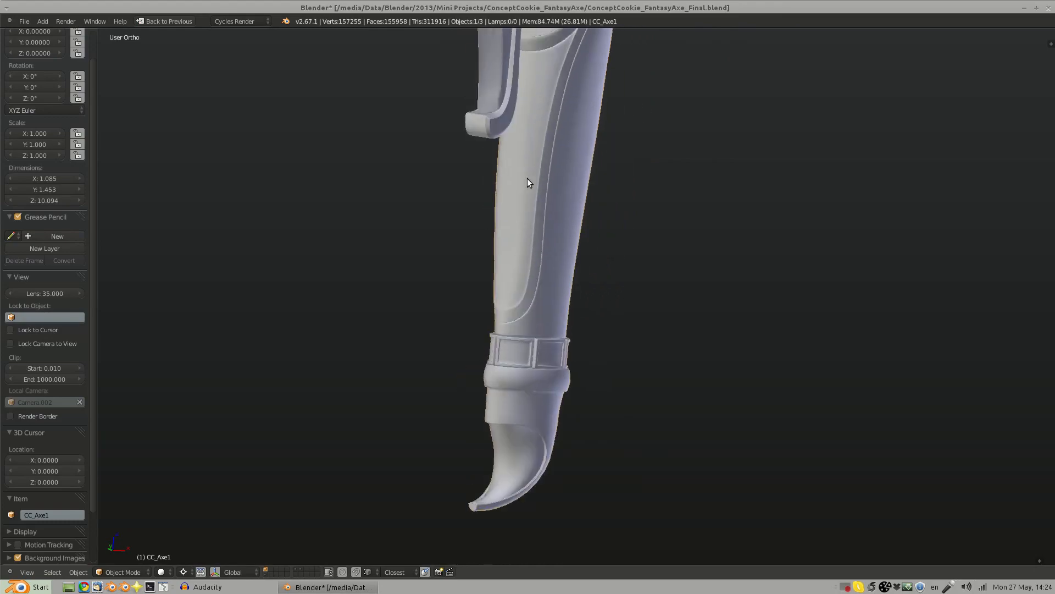
middle_drag(527, 183, 529, 317)
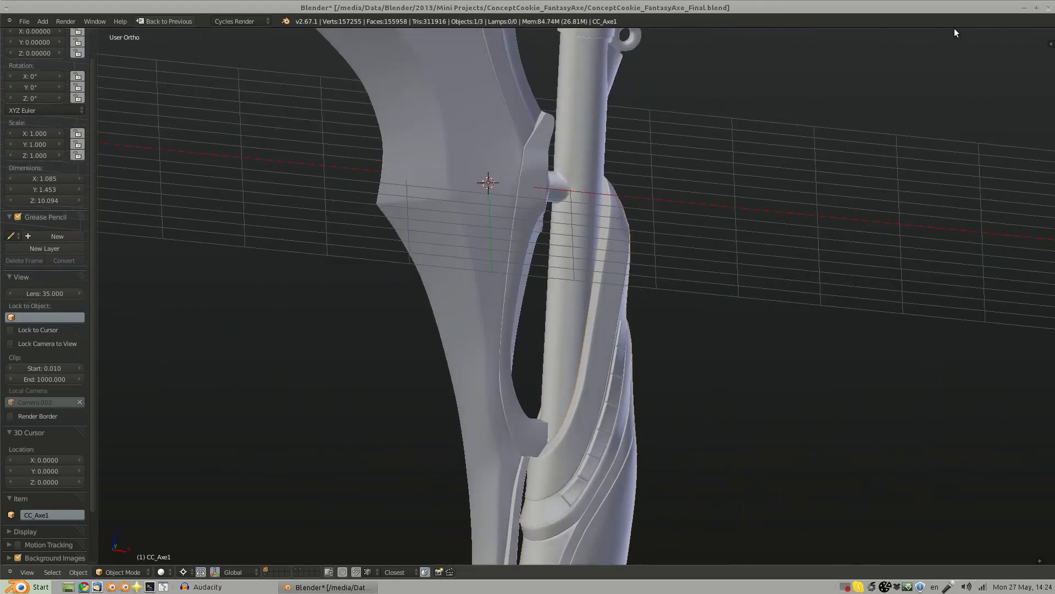
Step: Open the file PM_Topology_example.blend from the Outlining Topology folder inside Tutorials and Video Tours
key(ctrl+o)
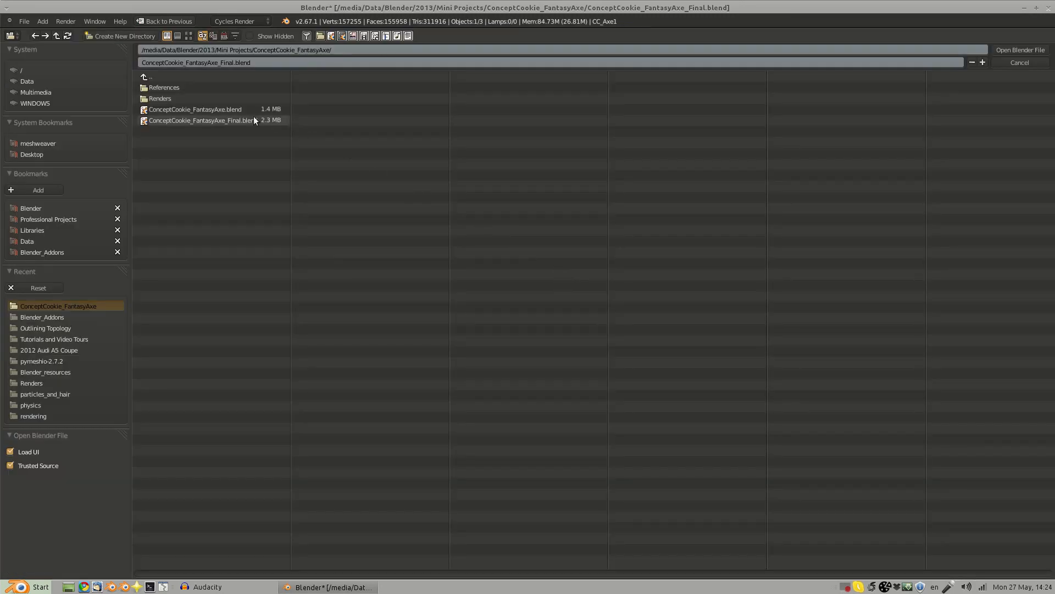
click(72, 339)
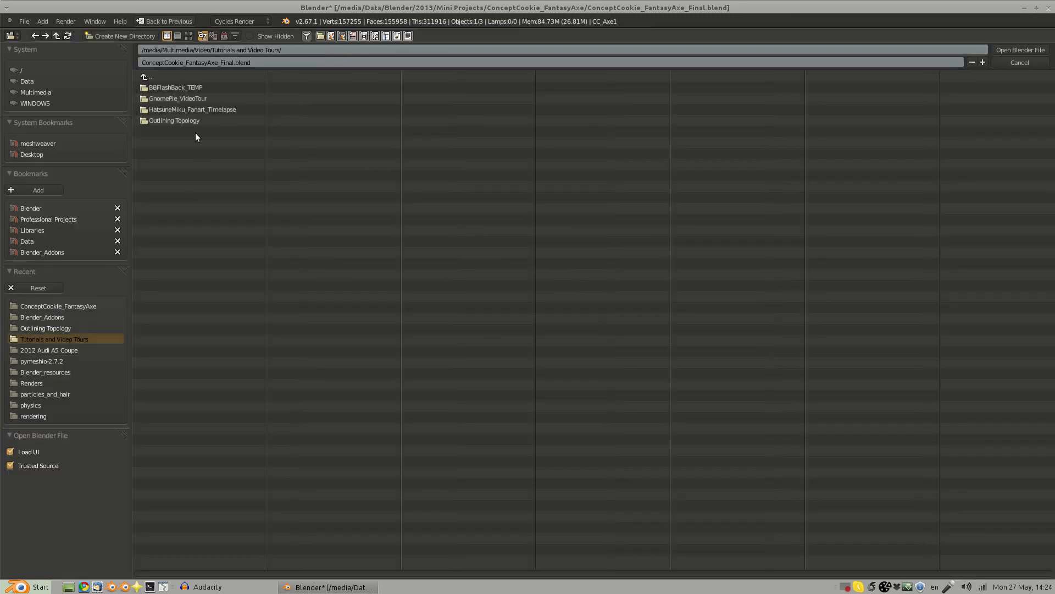
click(189, 98)
click(147, 76)
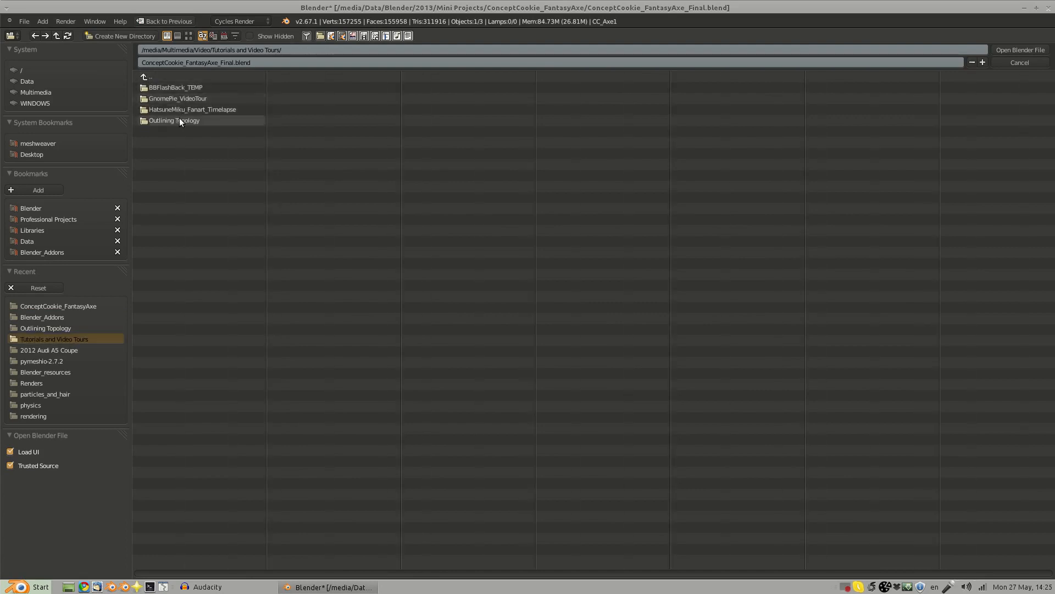
click(179, 121)
click(184, 87)
click(1011, 48)
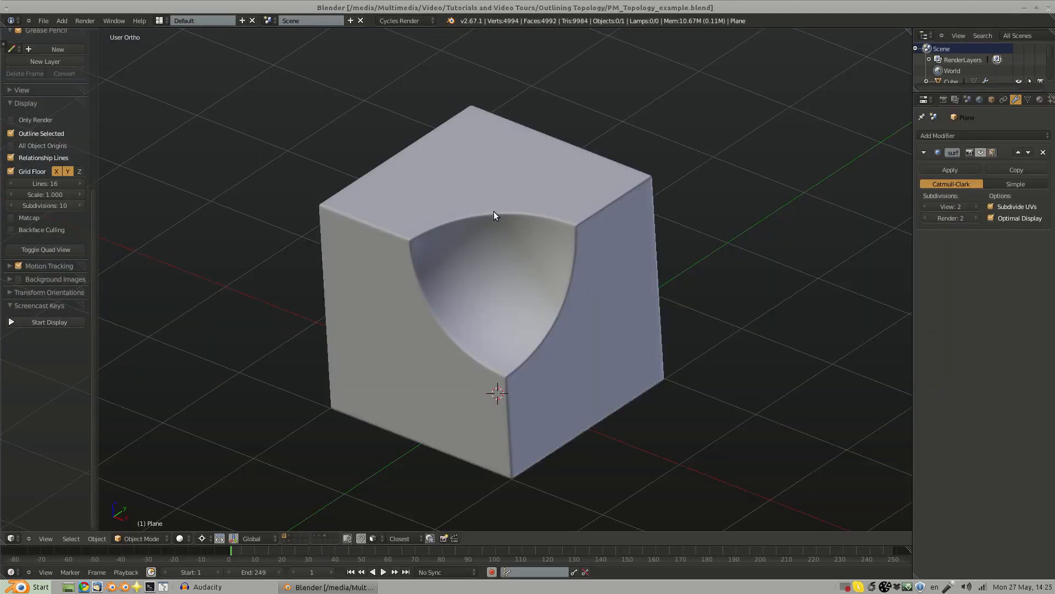
Step: Show layer 2 and enter Edit Mode on the cylinder with the rounded hollow in its side
middle_drag(493, 211, 508, 339)
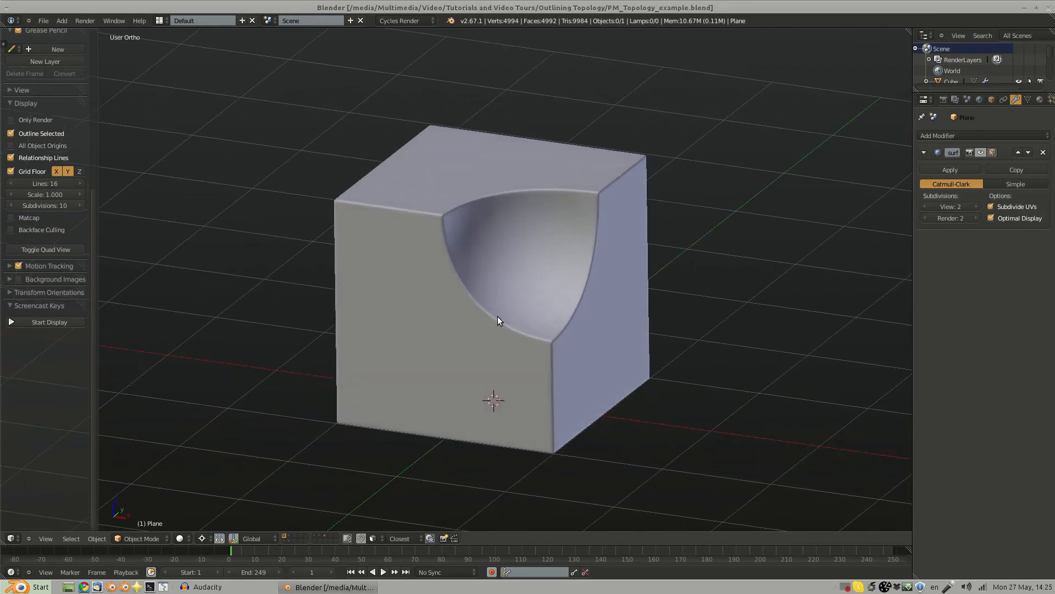
key(2)
middle_drag(565, 315, 405, 208)
right_click(410, 214)
key(Tab)
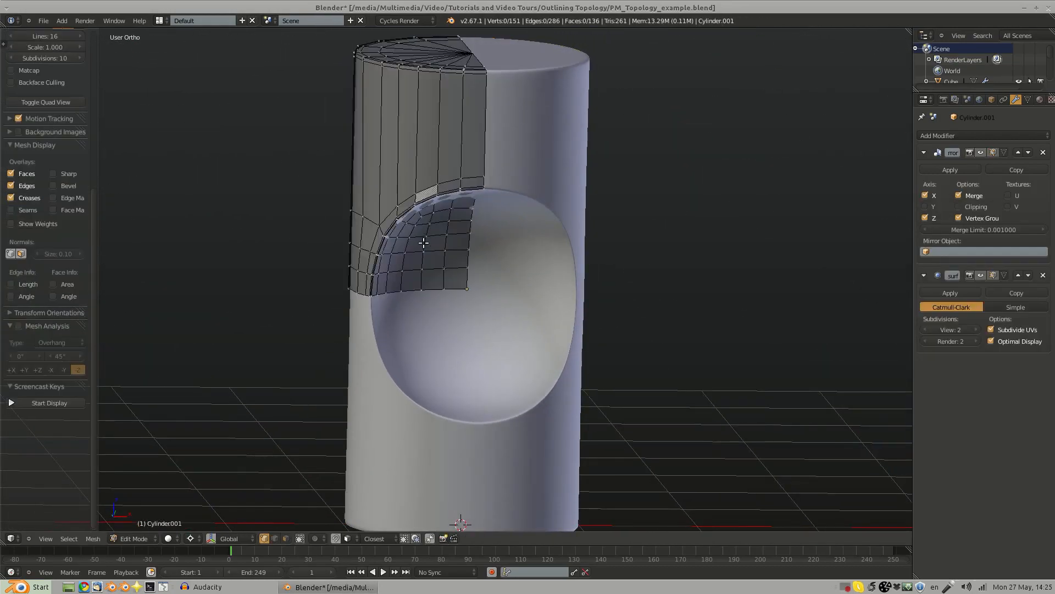
Step: Examine the edge flow around the cylinder's hollow with nothing selected, and review the smoothed surface in Object Mode
middle_drag(374, 301, 451, 292)
scroll(408, 331, up, 3)
key(a)
key(a)
middle_drag(432, 207, 487, 255)
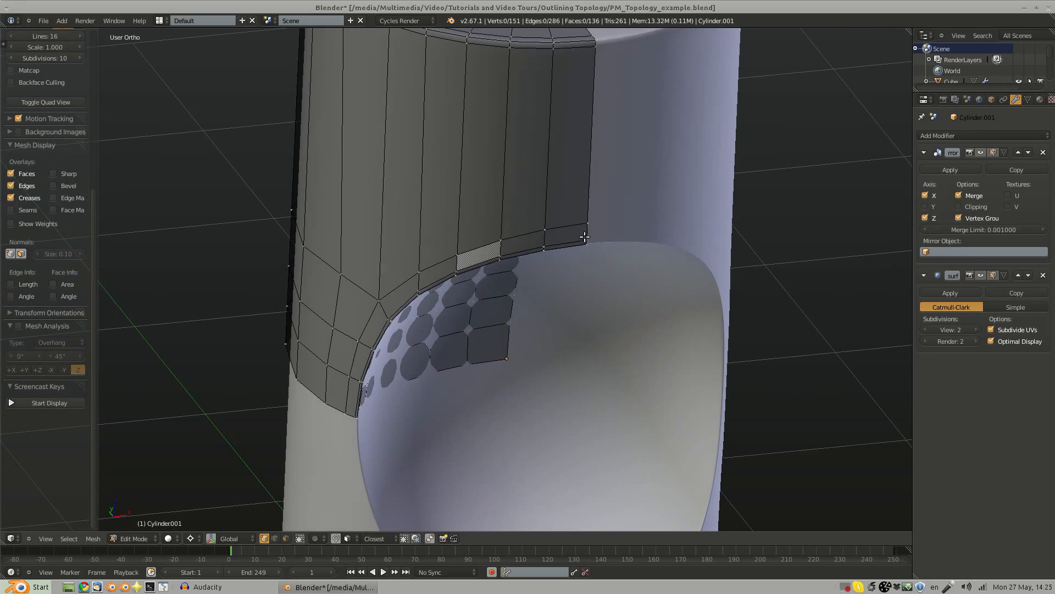
middle_drag(460, 349, 528, 380)
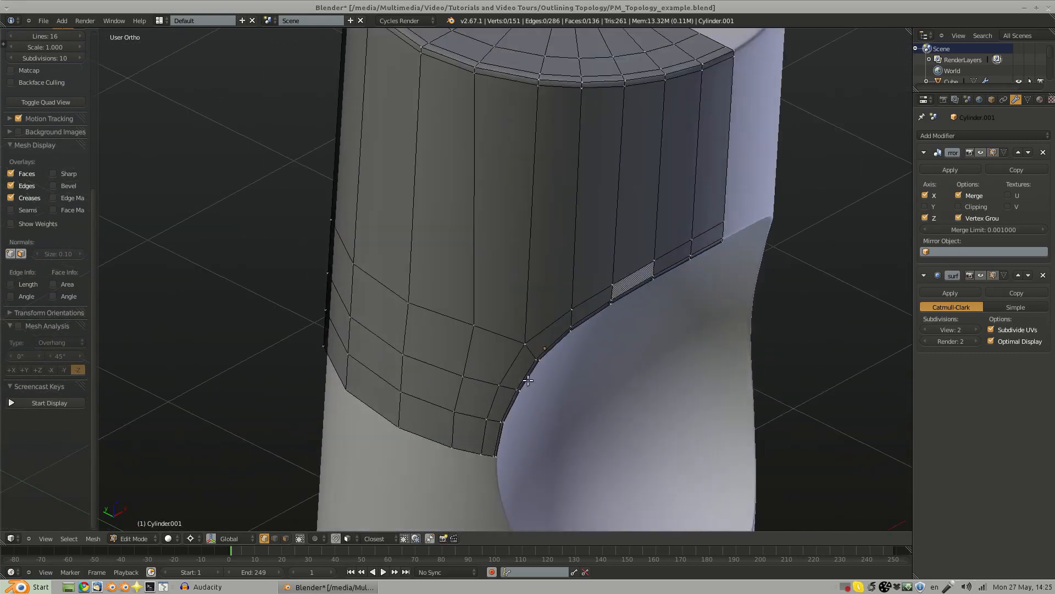
key(Tab)
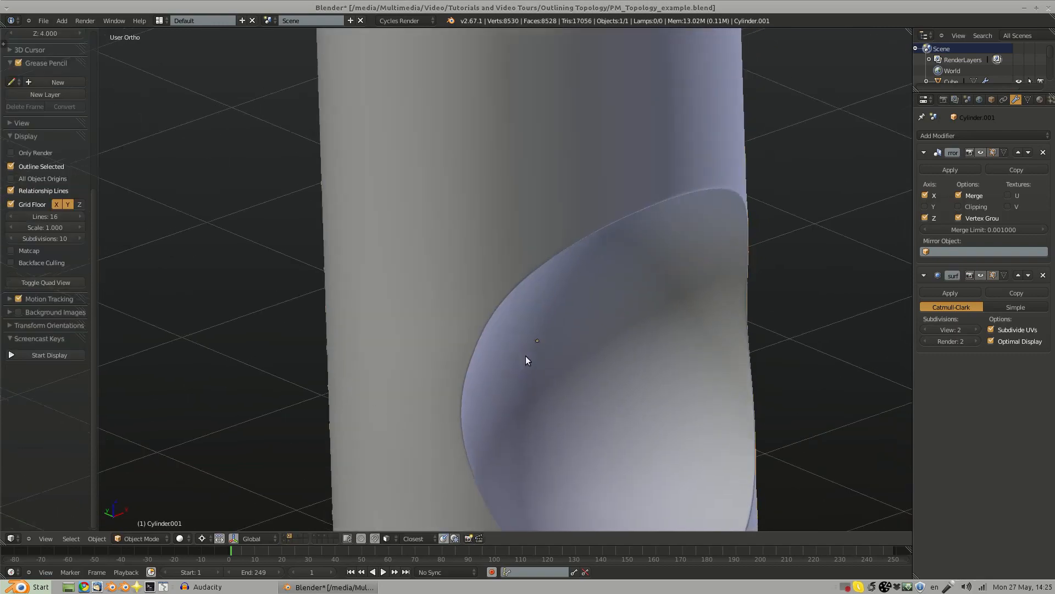
scroll(526, 358, down, 5)
middle_drag(552, 323, 482, 316)
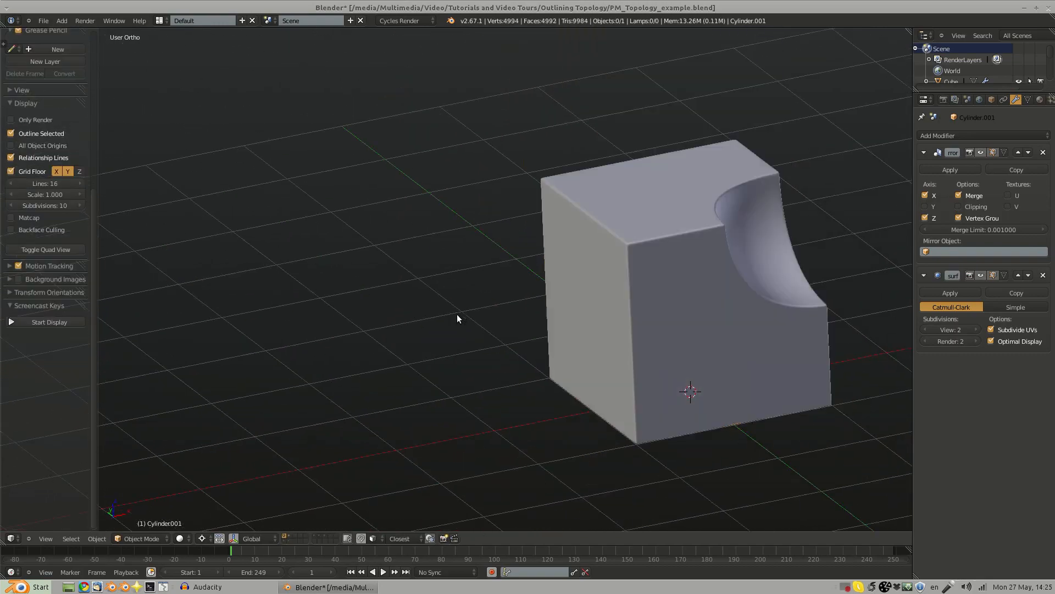
Step: Return to layer 1 and enter Edit Mode on the cube with the spherical corner cutout
shift+middle_drag(723, 235, 581, 292)
right_click(623, 273)
key(Tab)
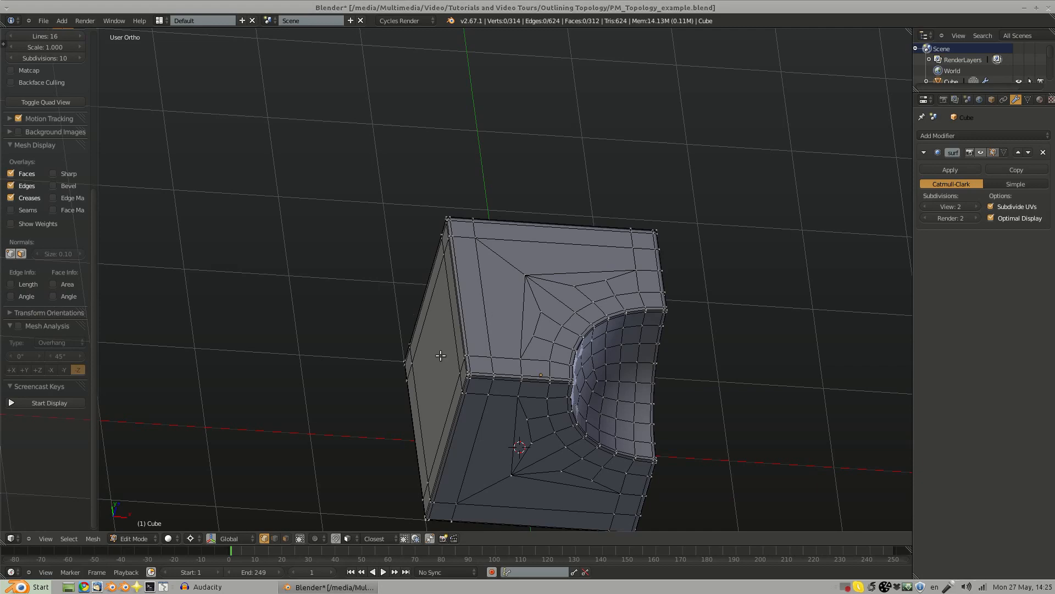
Step: Examine the cube's quad topology and supporting loops around the spherical cutout, and review the smoothed cube in Object Mode
middle_drag(516, 411, 585, 326)
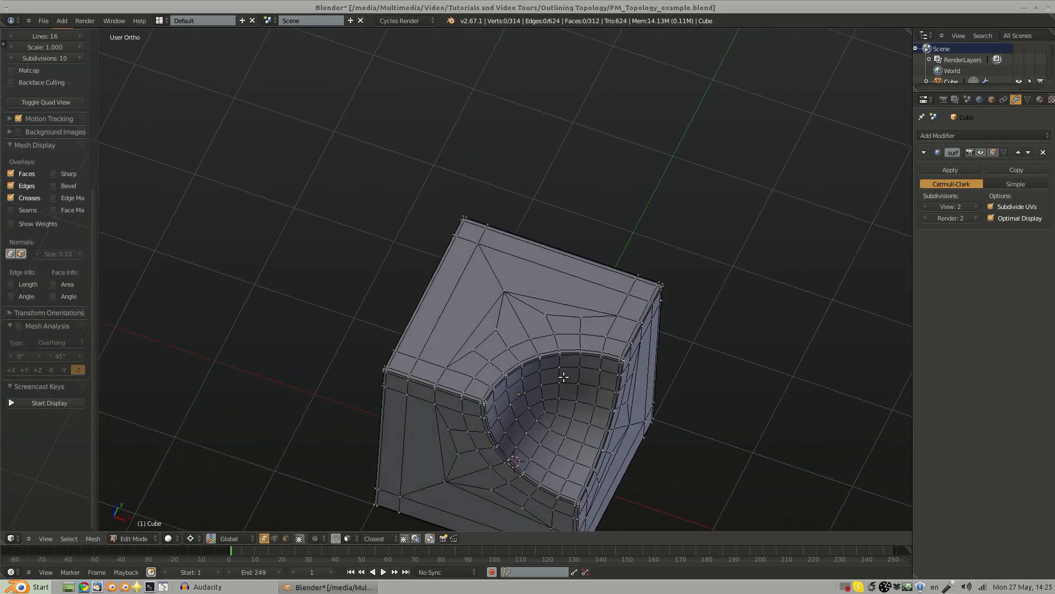
middle_drag(564, 377, 510, 195)
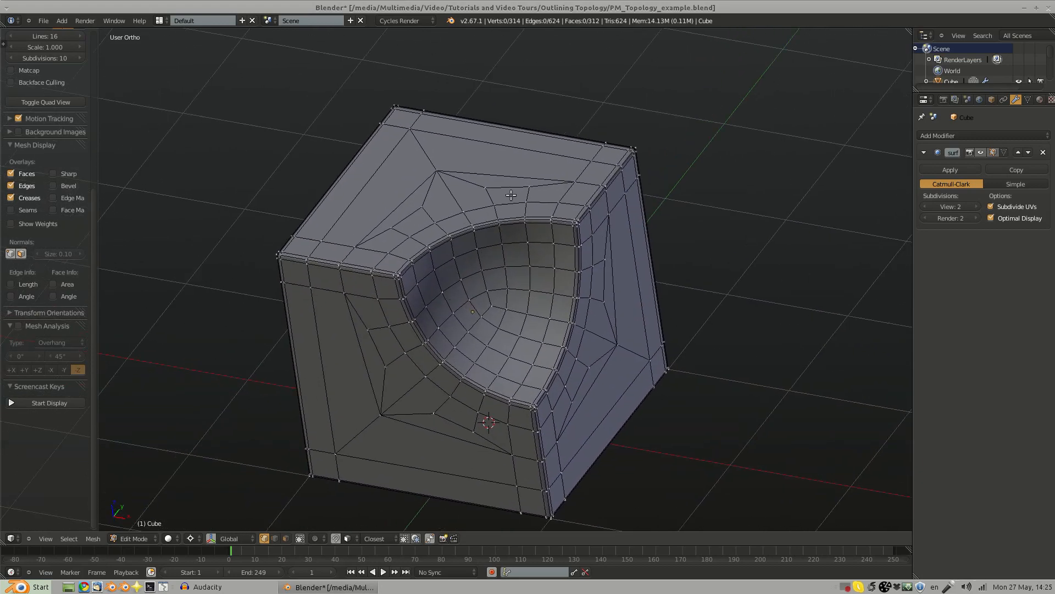
scroll(463, 231, up, 5)
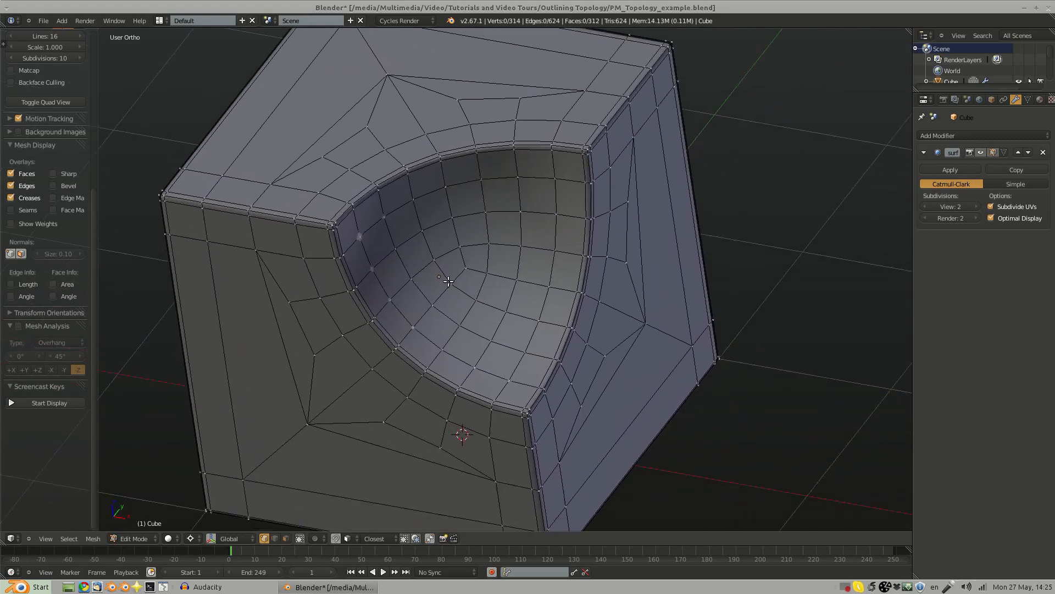
middle_drag(492, 304, 492, 305)
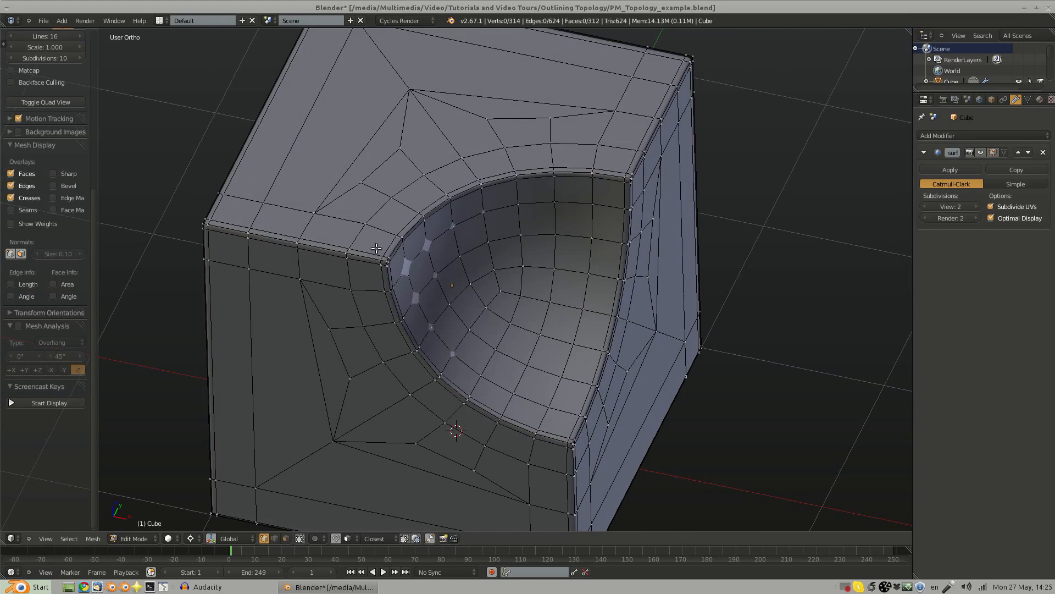
middle_drag(678, 175, 523, 295)
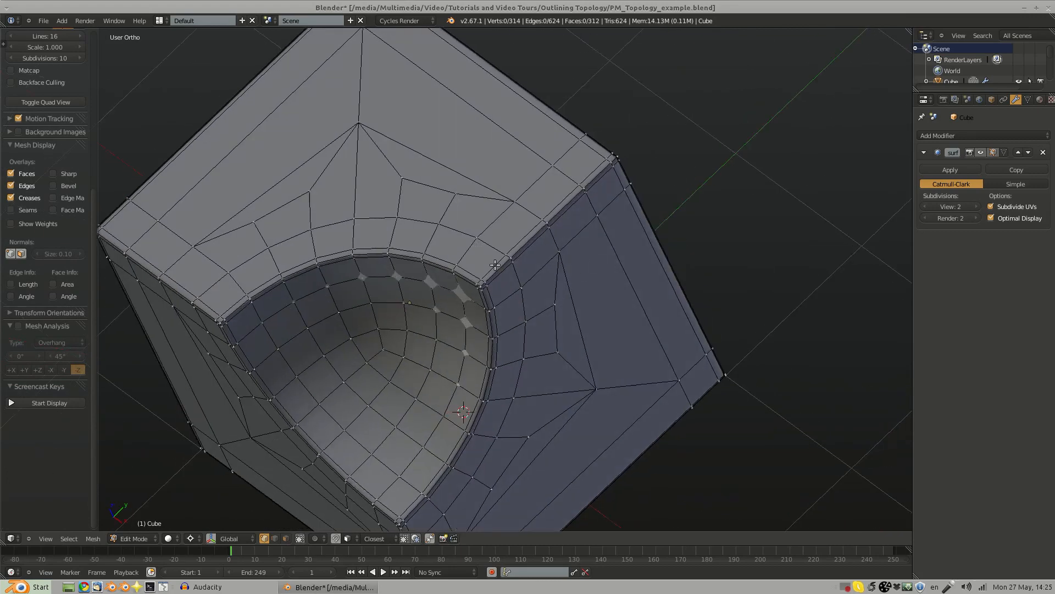
shift+middle_drag(500, 357, 518, 258)
shift+middle_drag(412, 336, 480, 260)
scroll(480, 260, down, 3)
key(Tab)
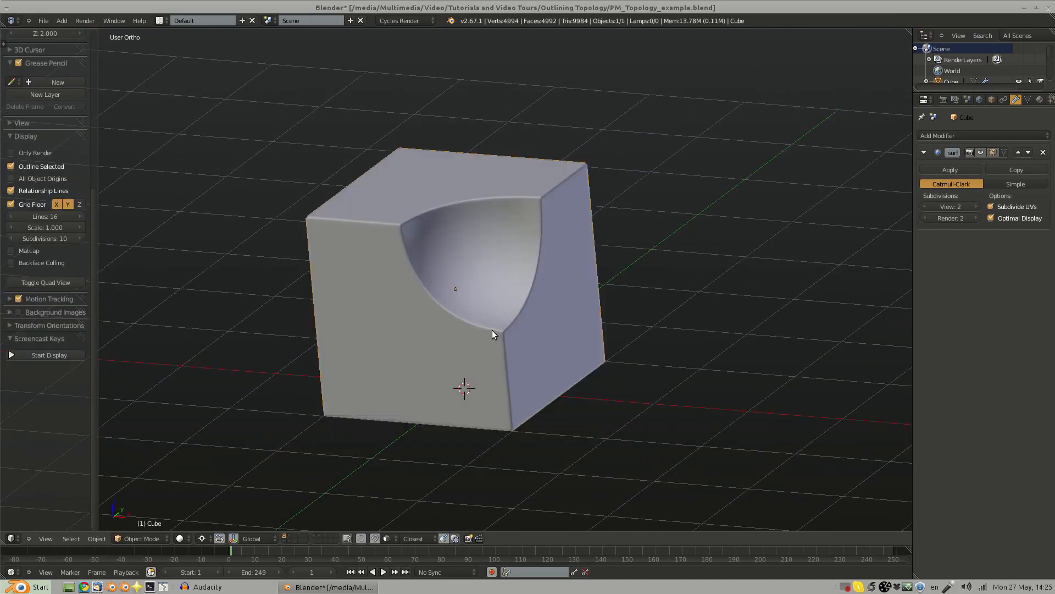
middle_drag(493, 331, 544, 372)
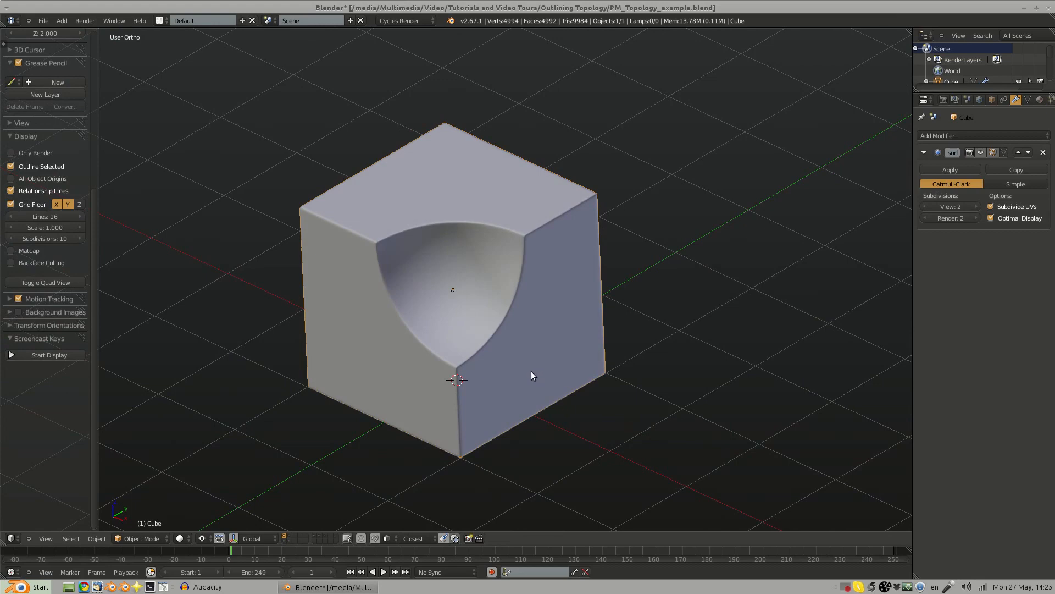
middle_drag(487, 338, 467, 380)
middle_drag(529, 355, 450, 375)
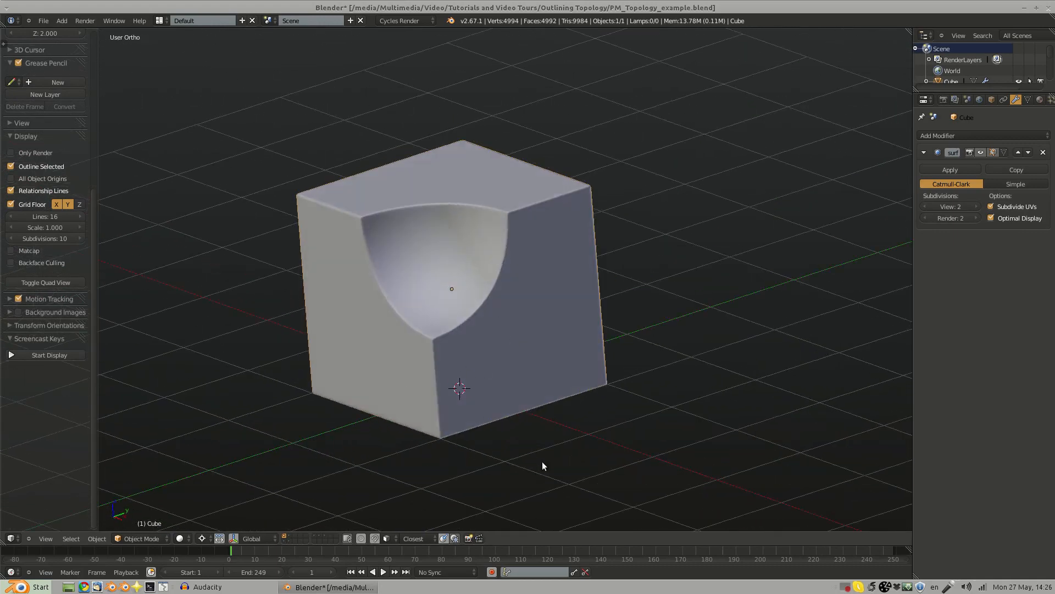